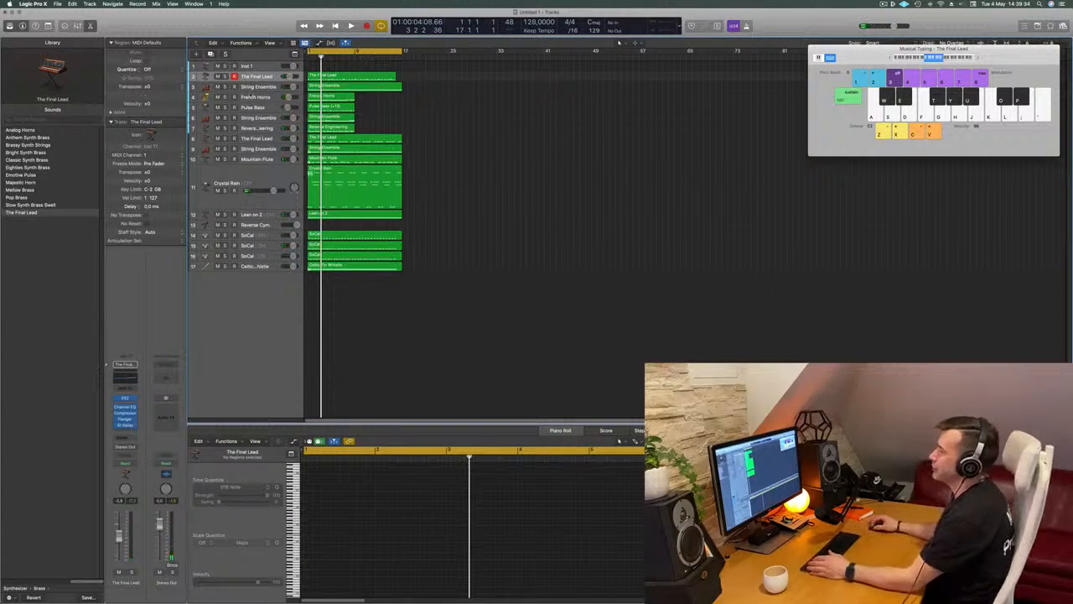
# Move the String Ensemble track above the first The Final Lead track, solo it and play it back
pyautogui.click(253, 88)
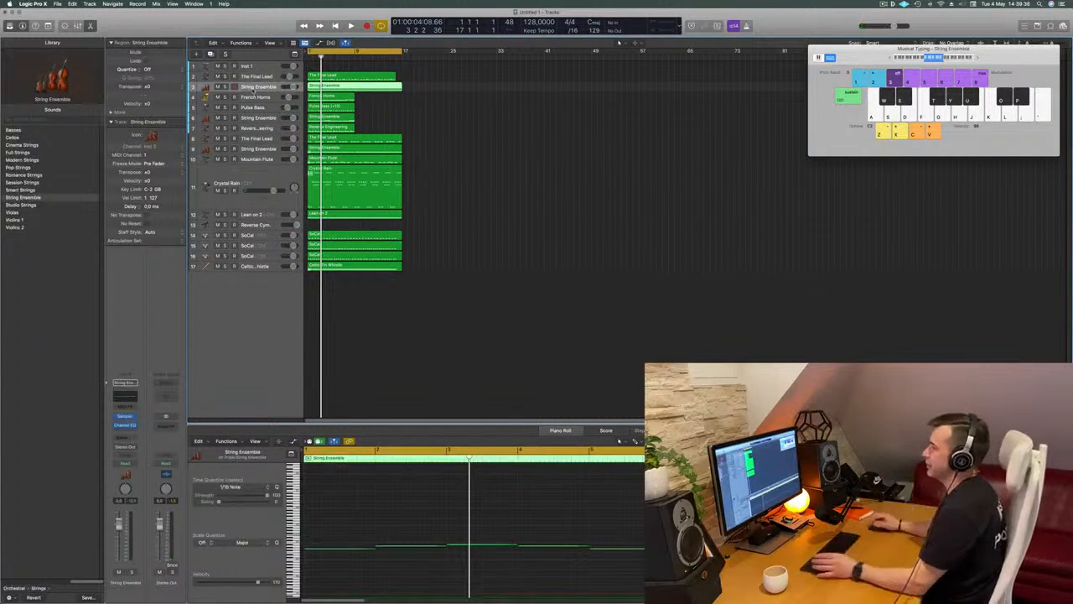
pyautogui.moveTo(262, 86); pyautogui.dragTo(259, 90)
pyautogui.click(224, 76)
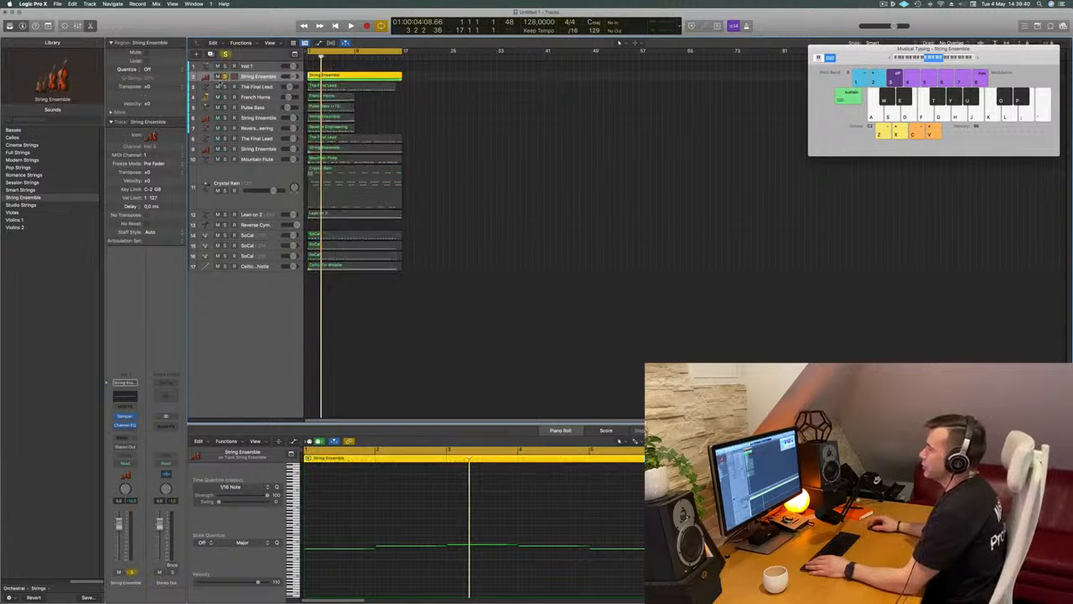
pyautogui.press('space')
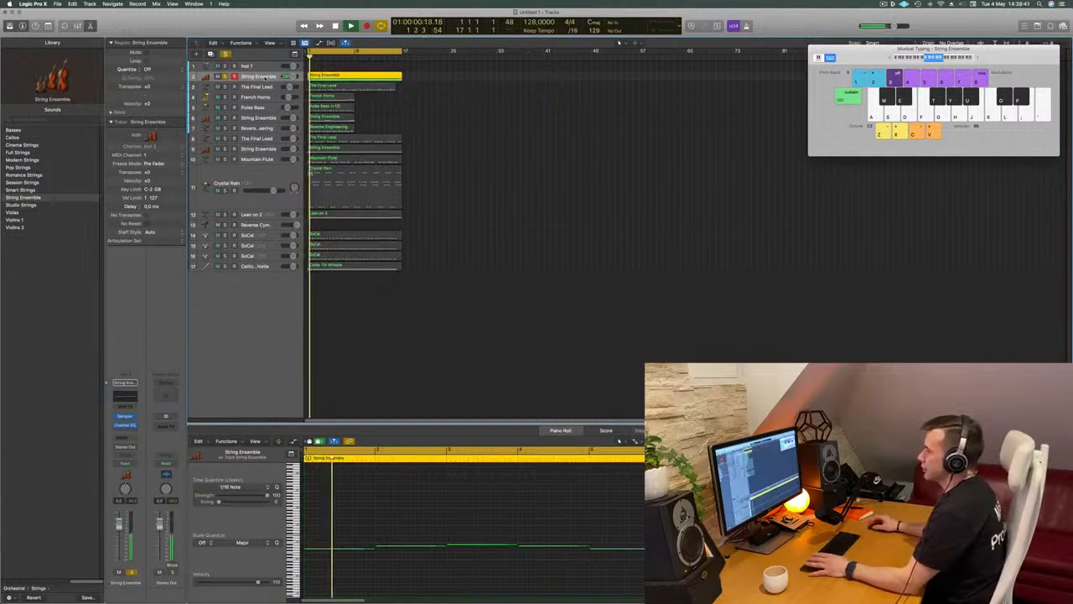
# Duplicate the soloed String Ensemble track and copy its region onto the new track
pyautogui.press('super+d')
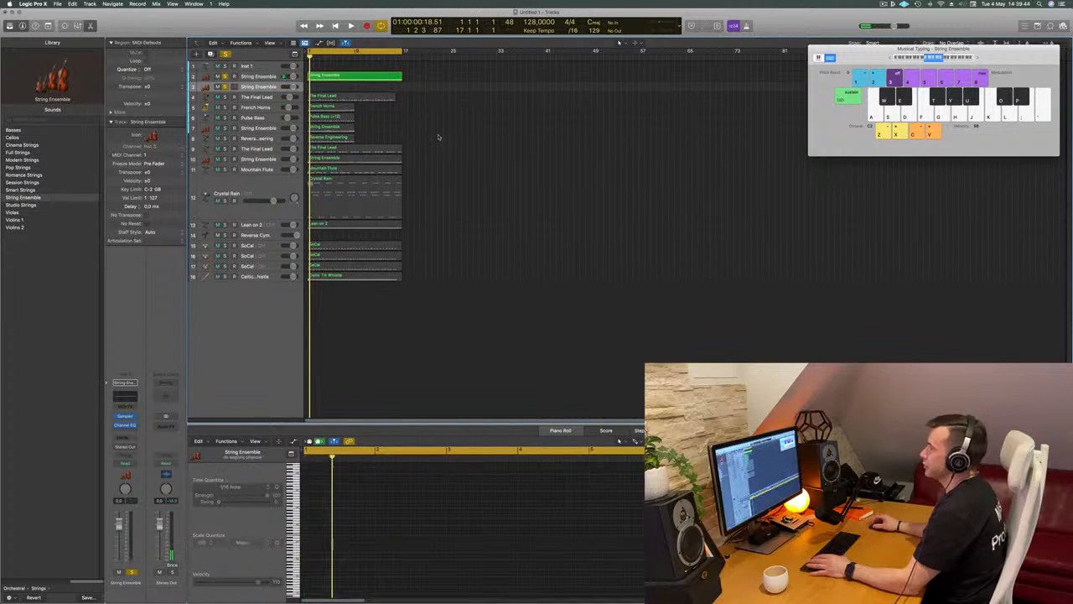
pyautogui.click(365, 82)
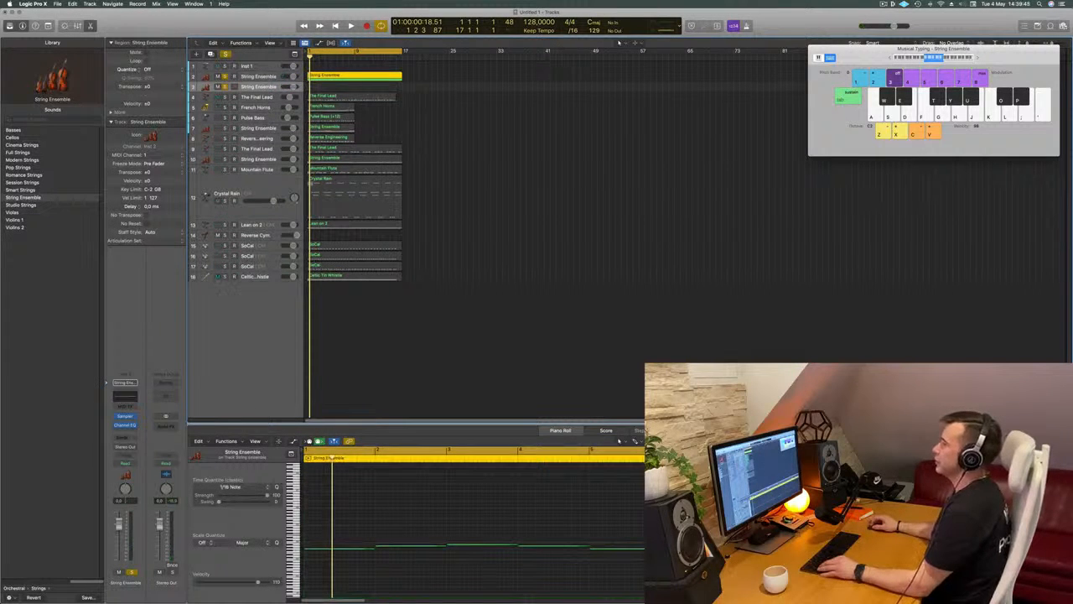
pyautogui.moveTo(374, 78); pyautogui.dragTo(376, 90)
# Play the upper String Ensemble track and replace its Sampler instrument with Alchemy
pyautogui.click(247, 78)
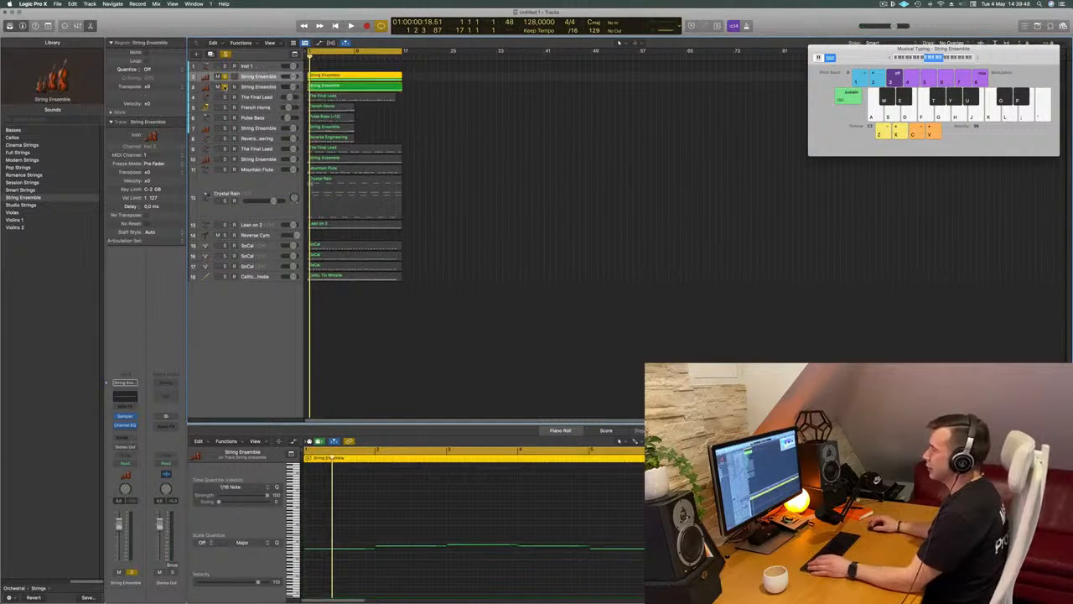
pyautogui.press('space')
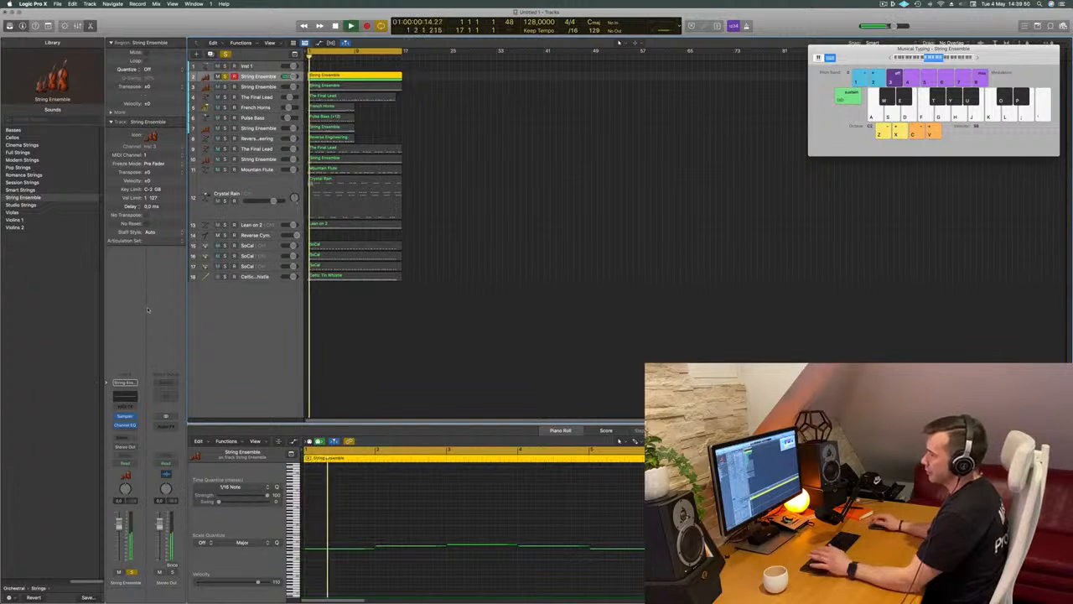
pyautogui.click(134, 417)
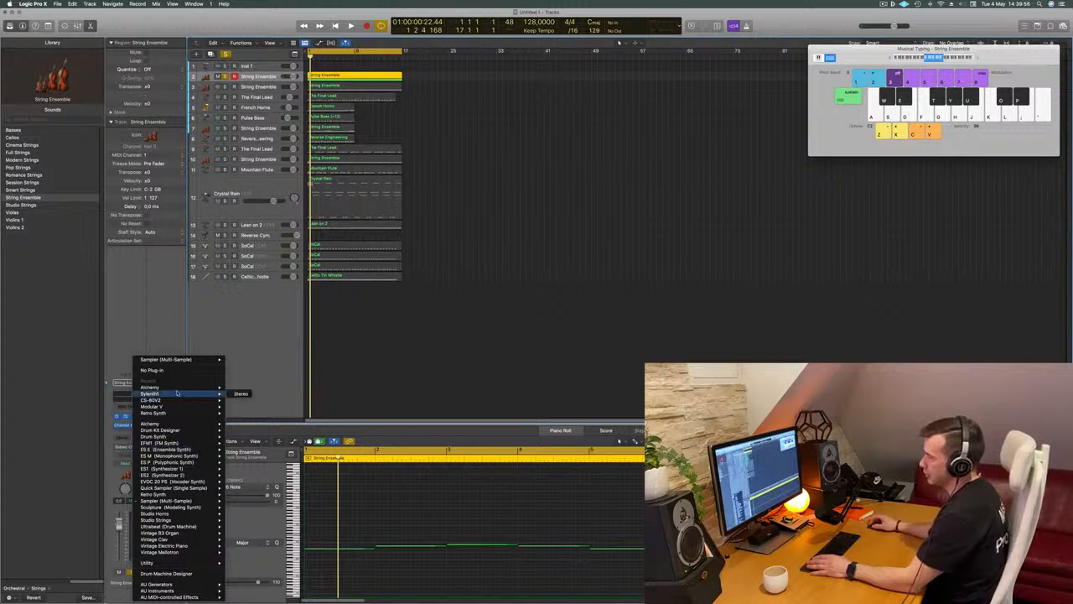
pyautogui.click(235, 388)
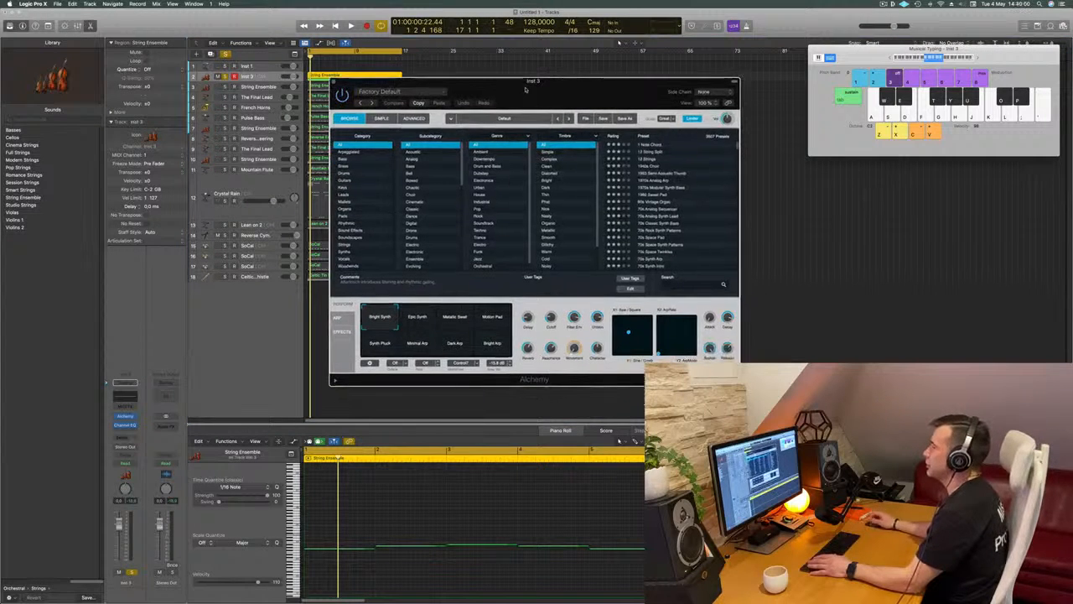
# Load the 70s Synth Intro preset from Alchemy's Bass category and play the part briefly
pyautogui.click(277, 157)
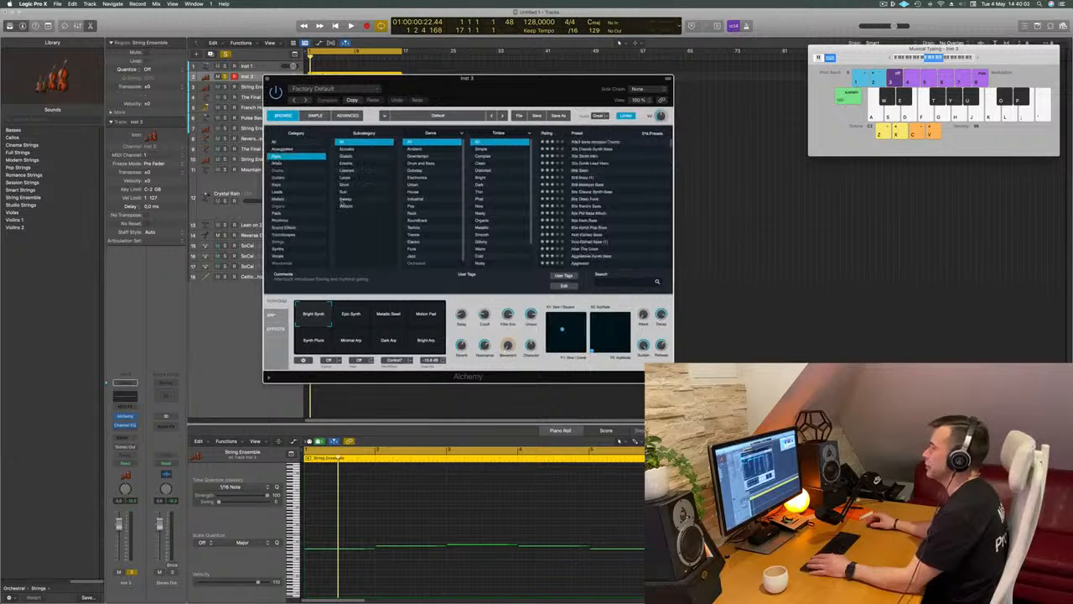
pyautogui.click(585, 155)
pyautogui.moveTo(540, 94); pyautogui.dragTo(783, 106)
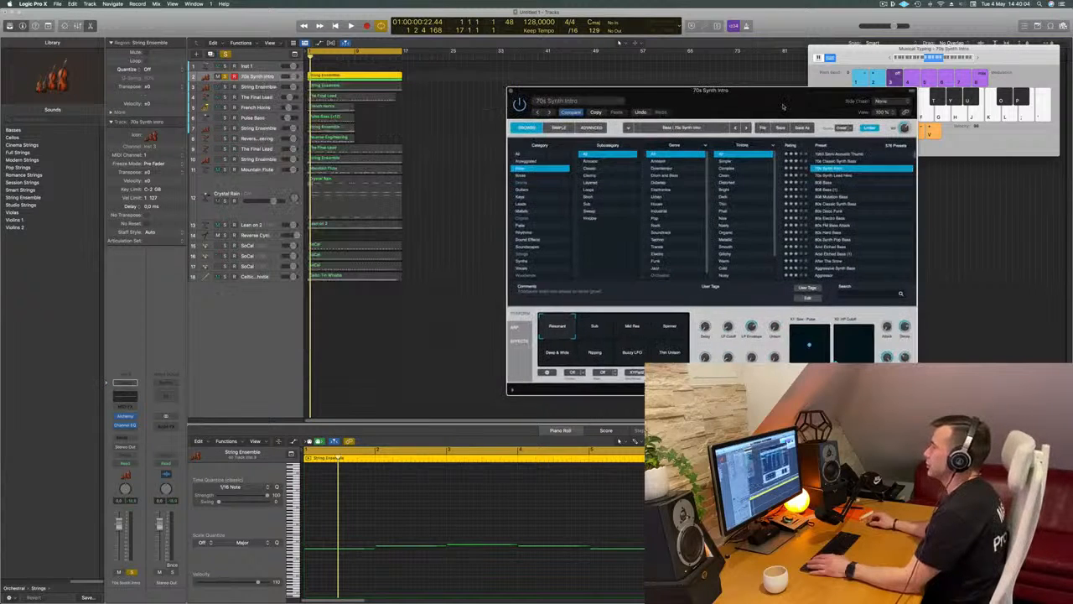
pyautogui.press('space')
pyautogui.press('space')
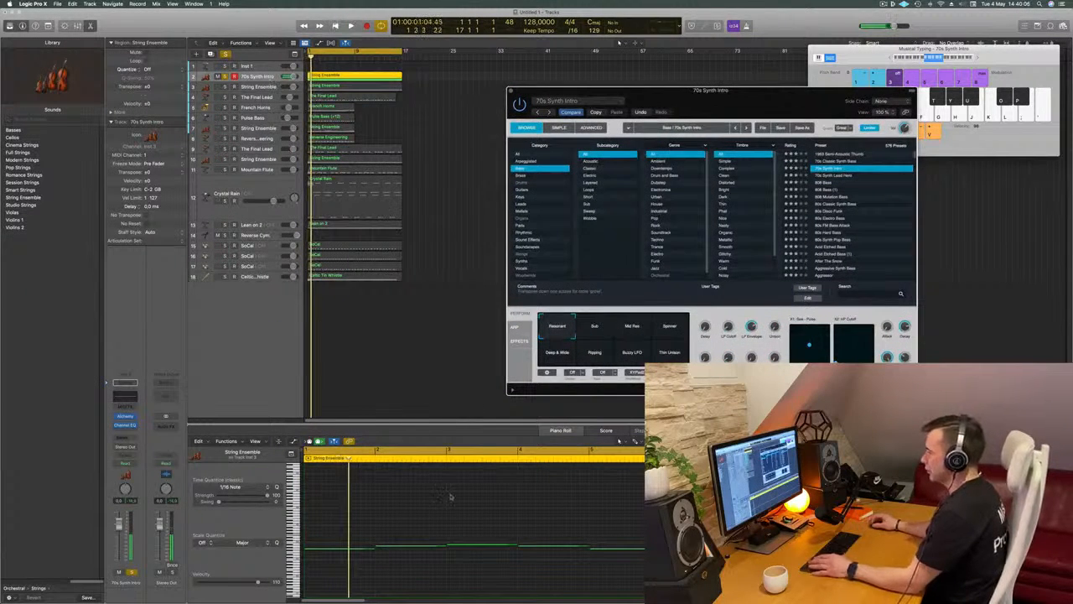
# Transpose all notes of the upper String Ensemble region down two octaves in the Piano Roll
pyautogui.click(453, 509)
pyautogui.press('super+a')
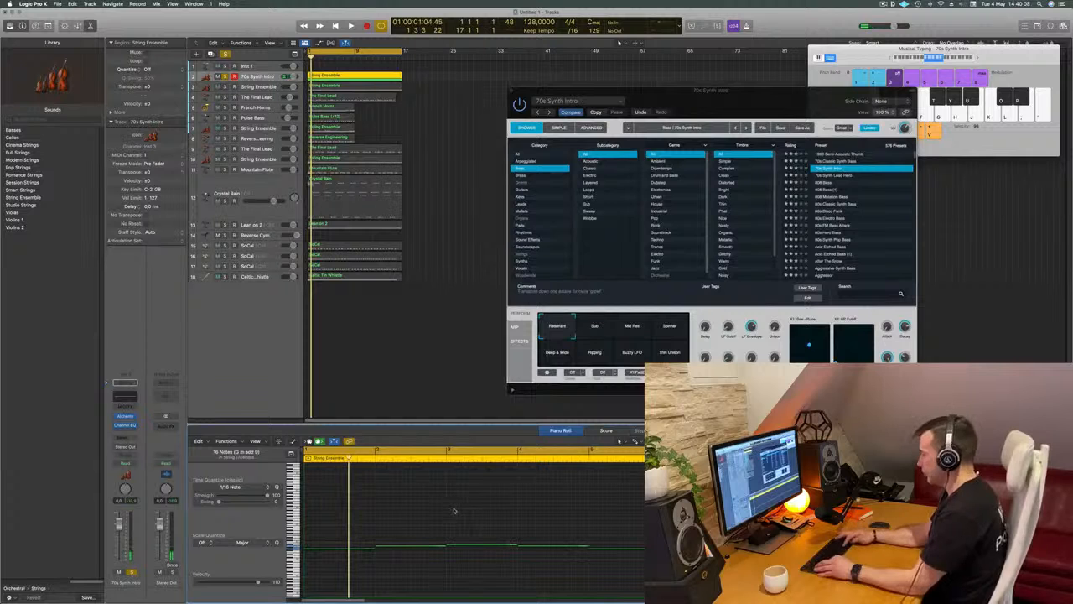
pyautogui.hotkey('alt', 'shift', 'Down')
pyautogui.hotkey('alt', 'shift', 'Down')
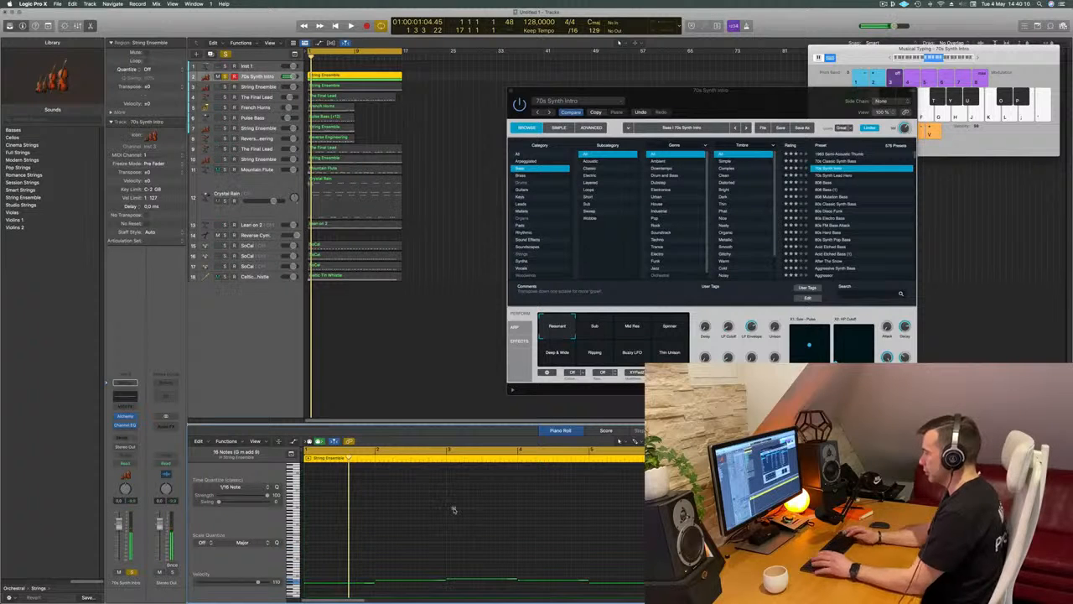
# Audition Alchemy's bass presets one after another from 70s Synth Lead Hero to Acid Etched Bass (1) during playback
pyautogui.press('space')
pyautogui.moveTo(738, 90); pyautogui.dragTo(677, 51)
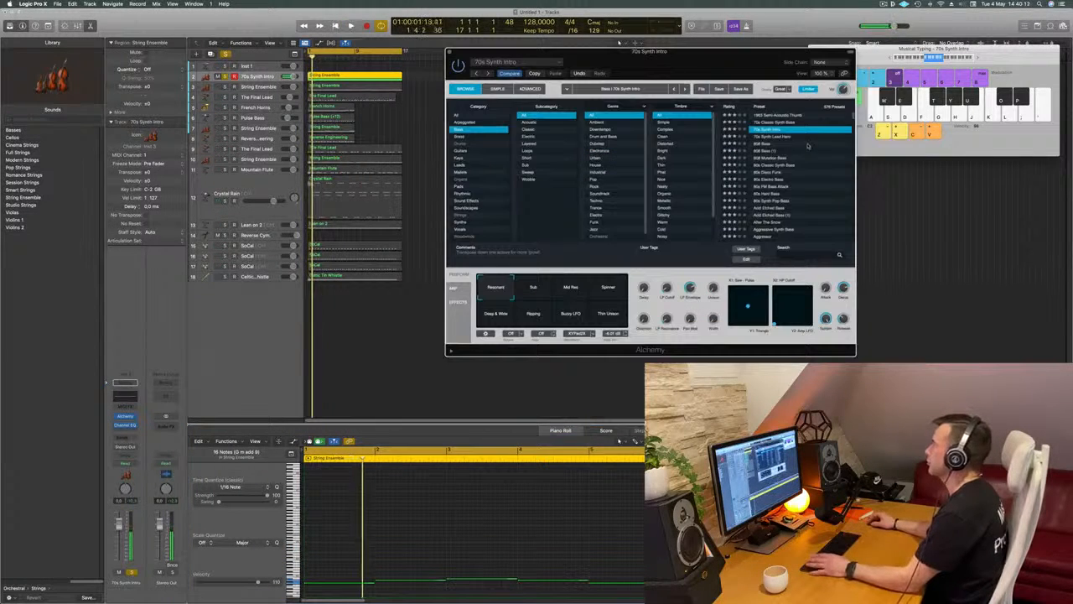
pyautogui.press('Down')
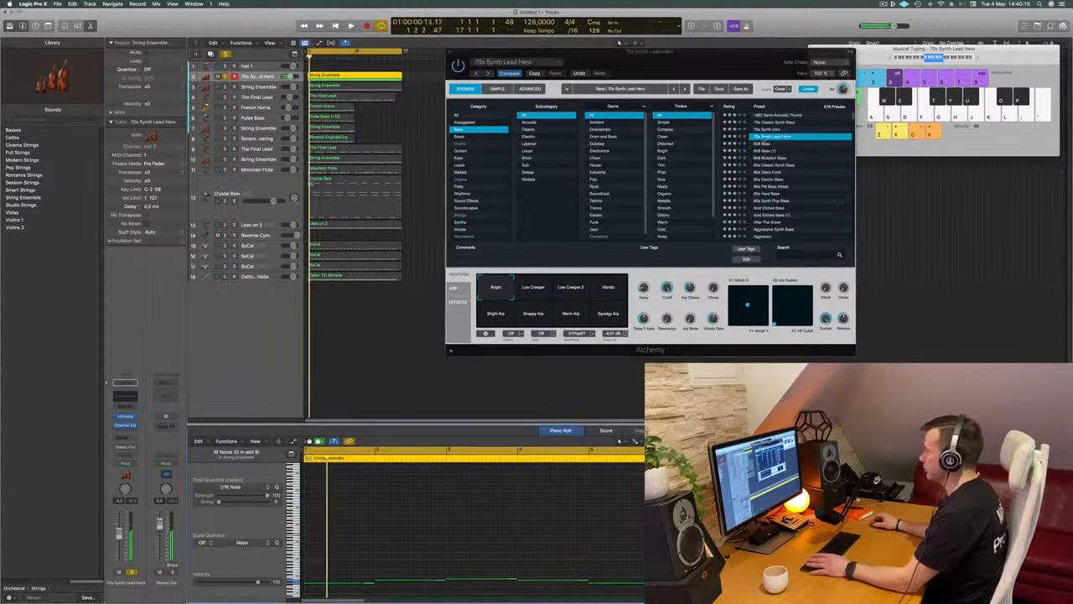
pyautogui.press('Down')
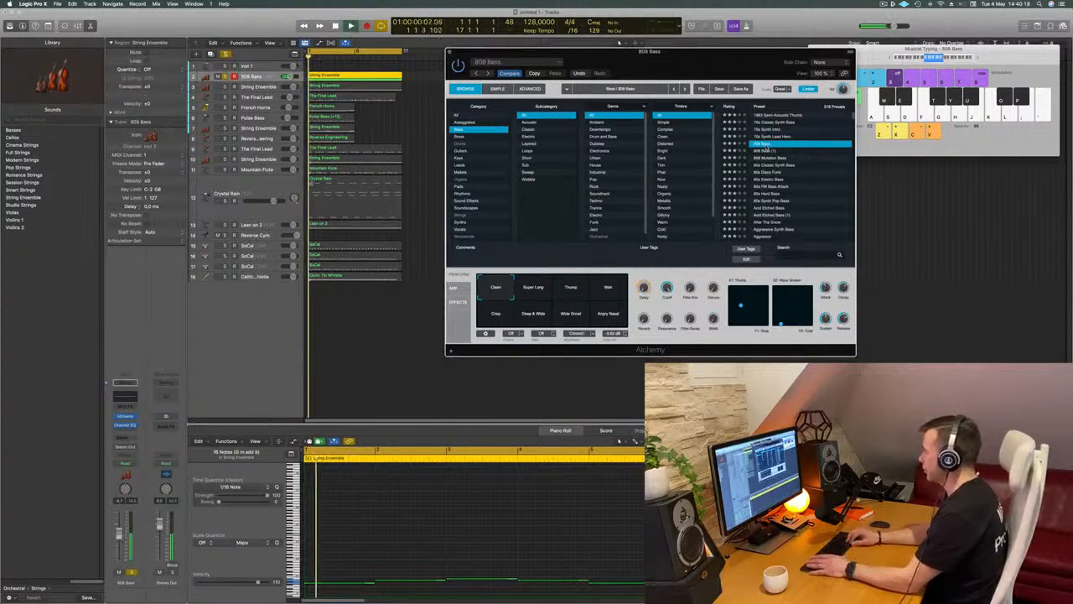
pyautogui.press('Down')
pyautogui.press('Down')
pyautogui.press('Down')
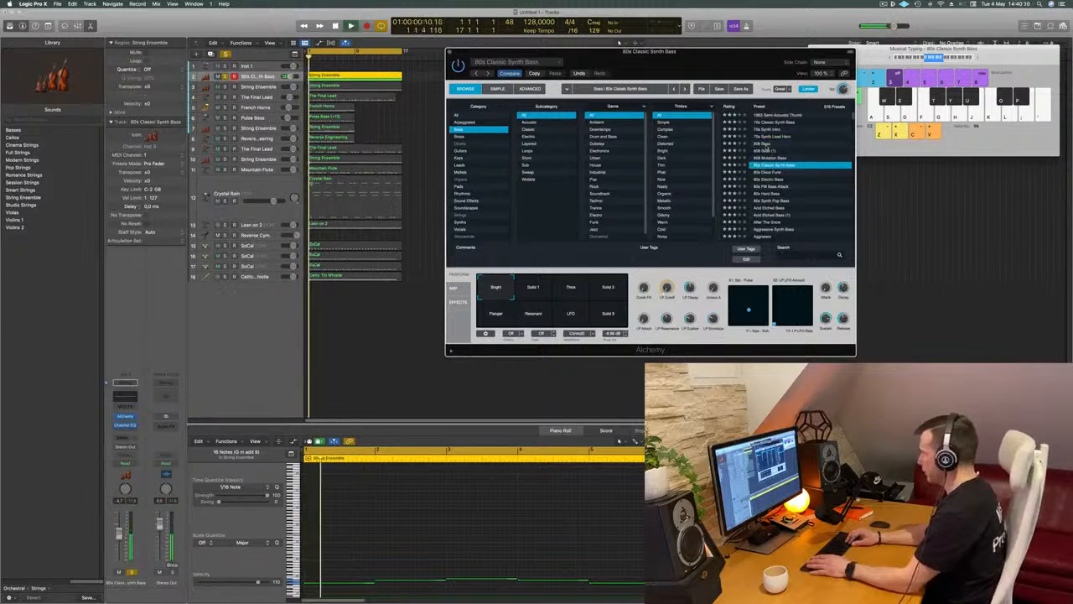
pyautogui.press('Down')
pyautogui.press('Down')
pyautogui.press('Down')
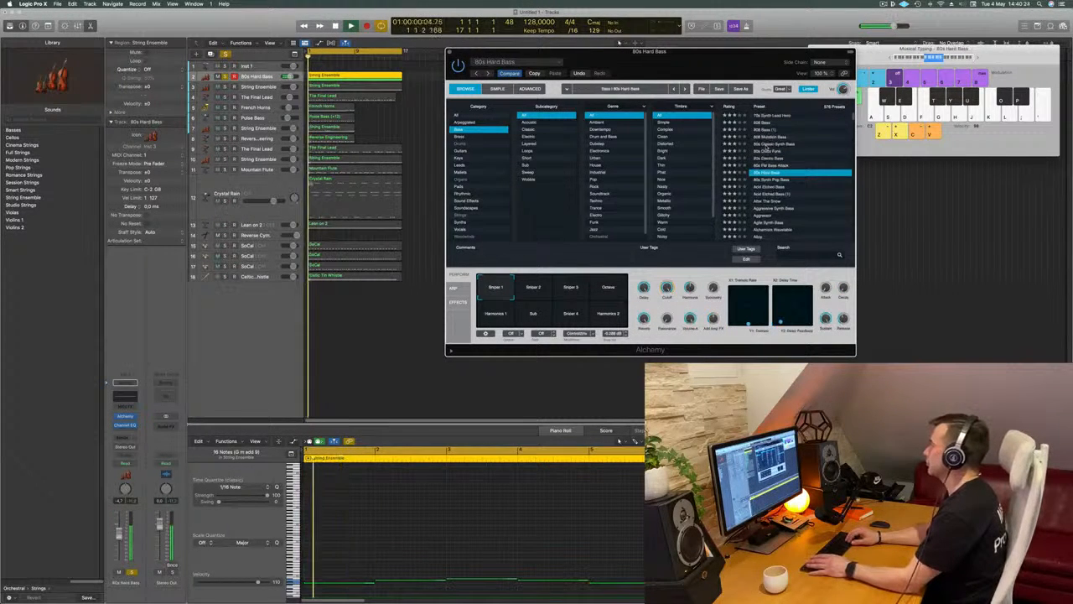
pyautogui.press('Down')
pyautogui.press('Down')
pyautogui.press('space')
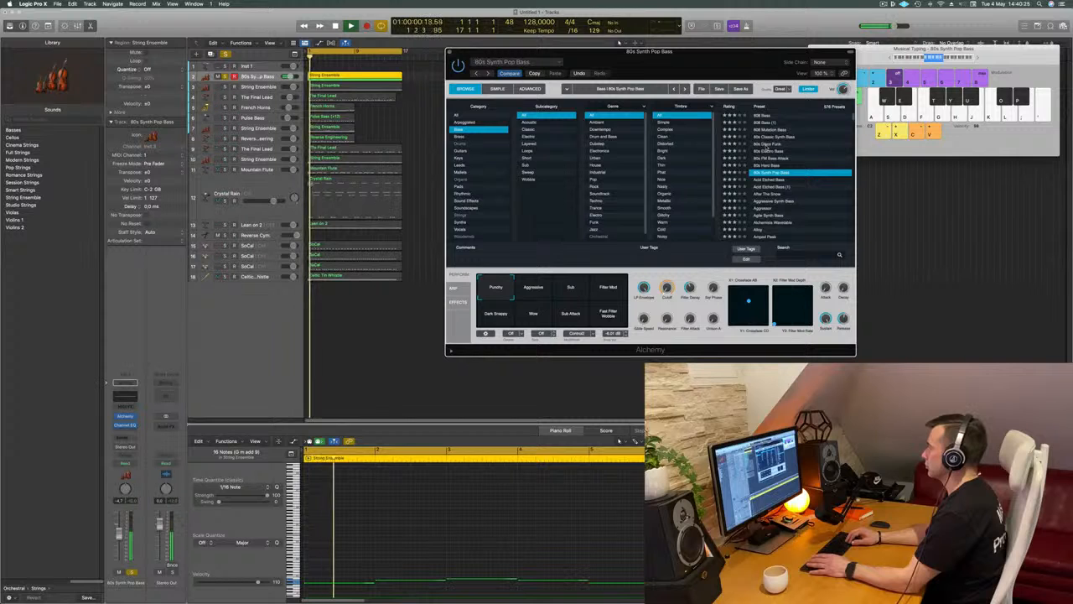
pyautogui.press('Down')
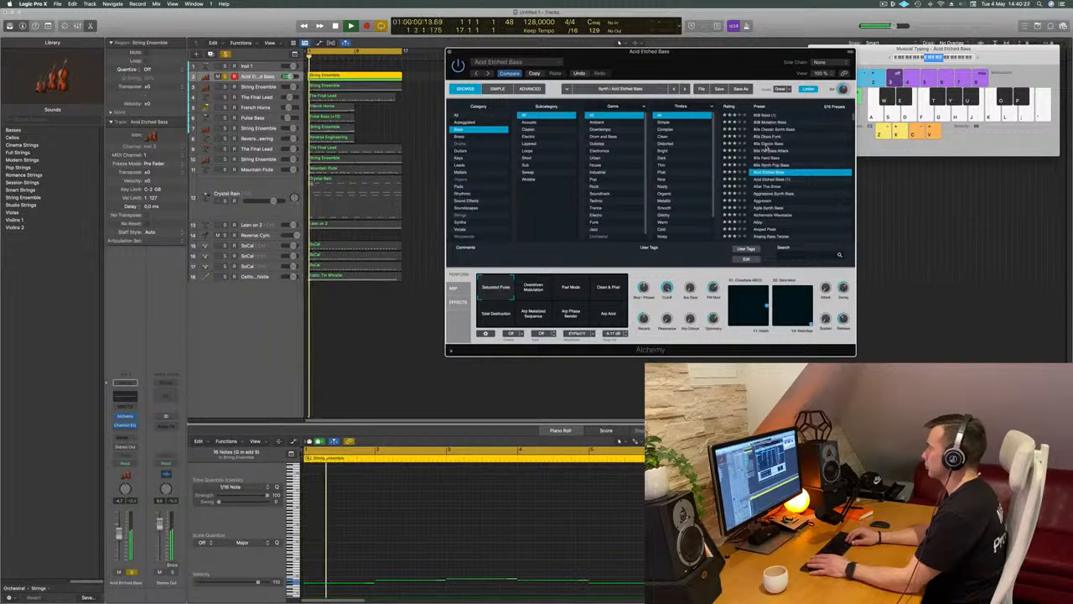
pyautogui.press('Down')
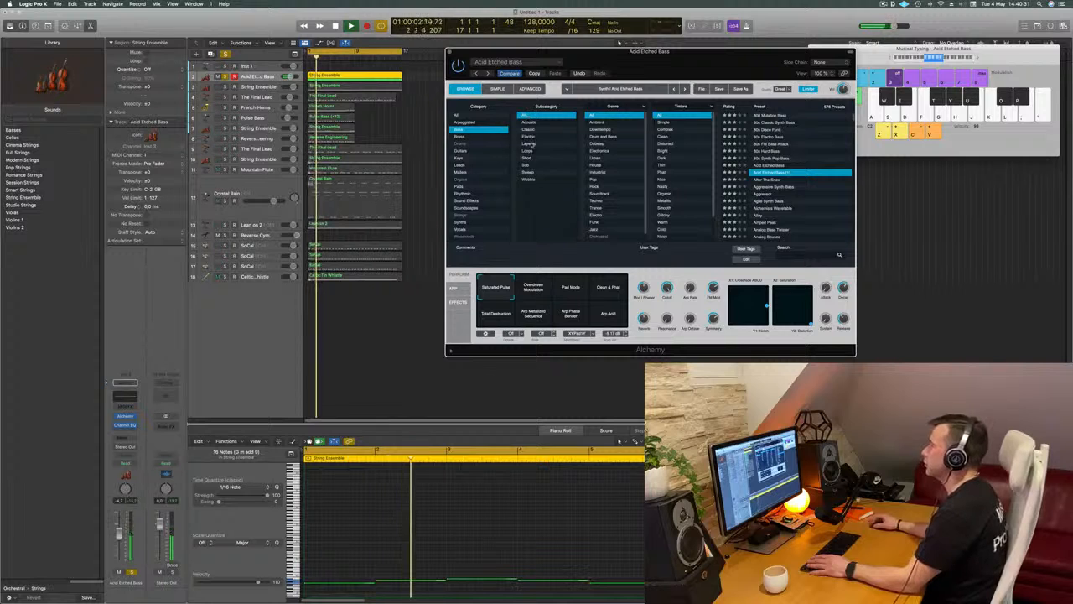
# Load the After The Snow preset, compare it with Aggressive Synth Bass and return to After The Snow
pyautogui.scroll(-1, 682, 154)
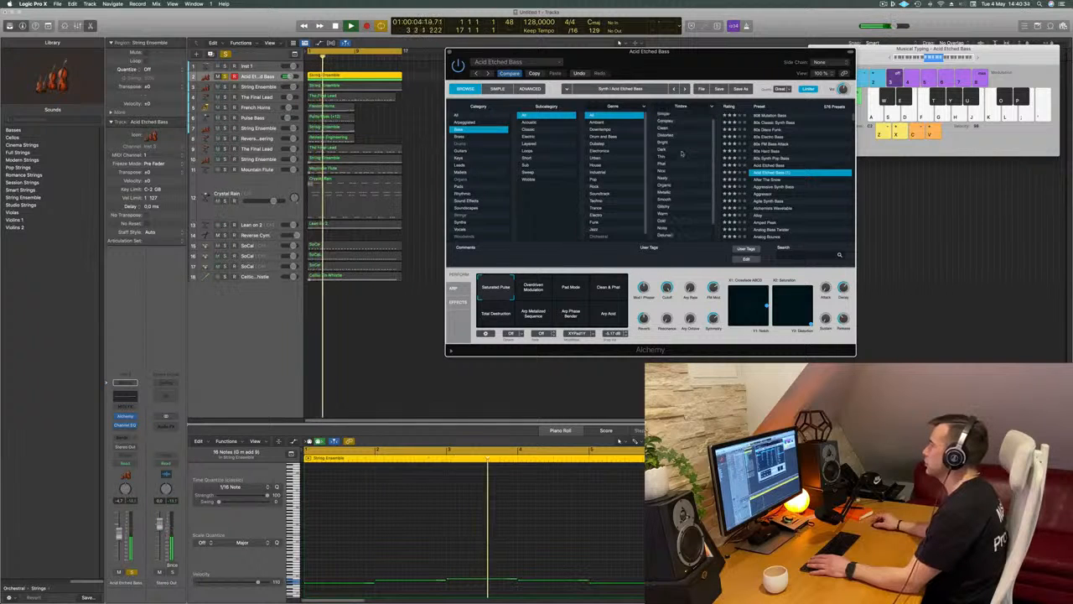
pyautogui.scroll(-3, 682, 154)
pyautogui.scroll(4, 693, 151)
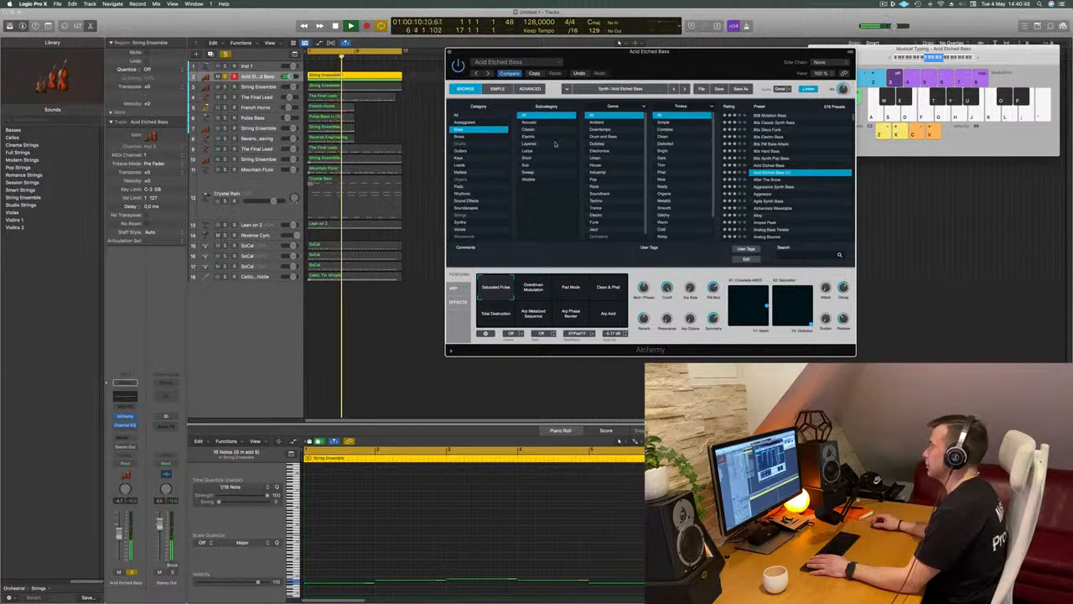
pyautogui.click(765, 179)
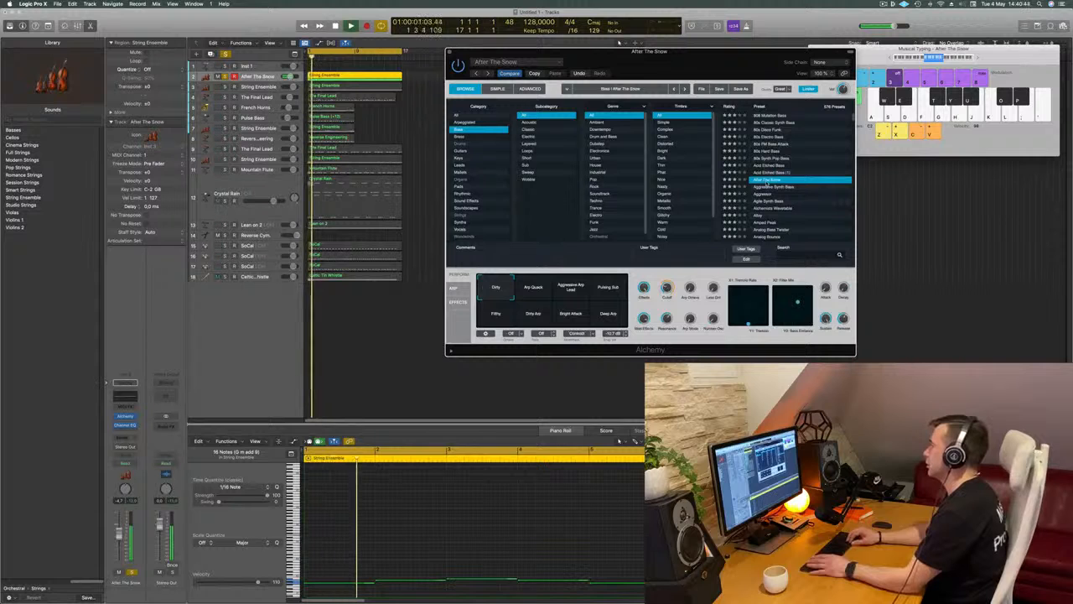
pyautogui.moveTo(681, 52); pyautogui.dragTo(730, 47)
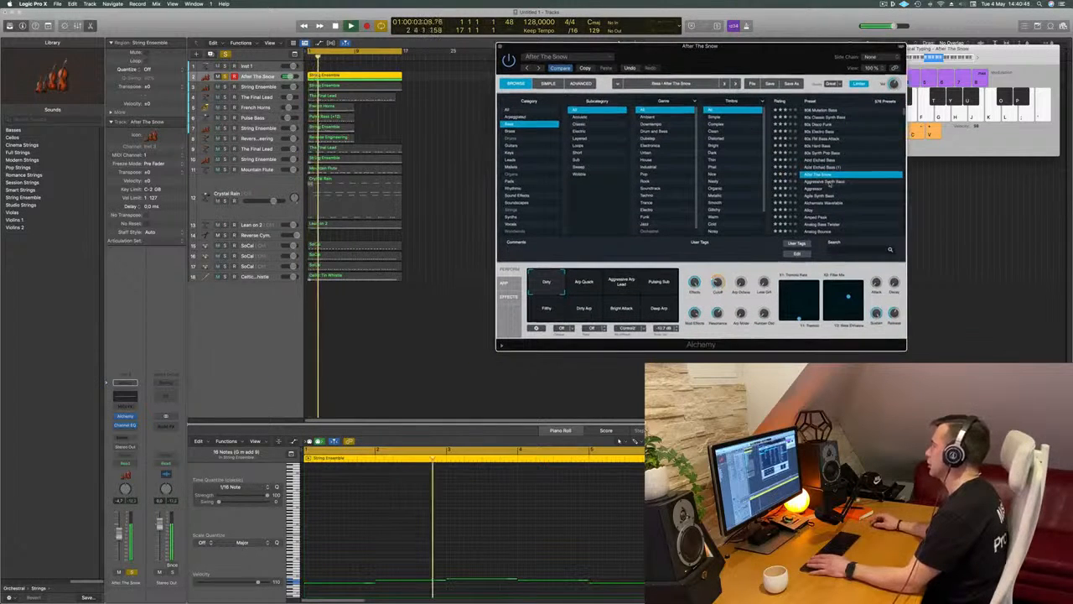
pyautogui.click(822, 181)
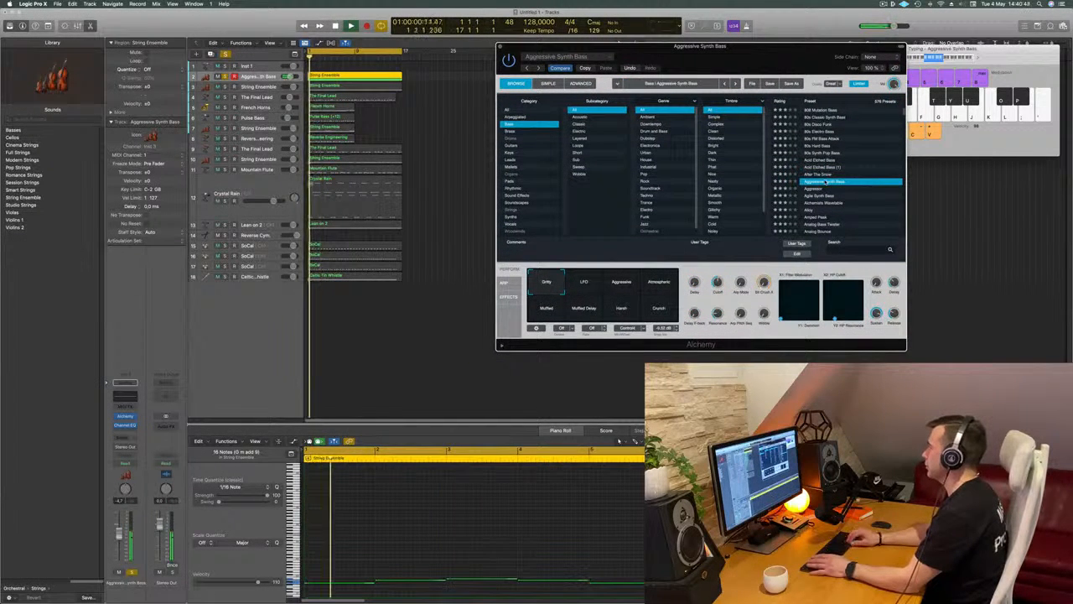
pyautogui.scroll(-1, 826, 182)
pyautogui.press('Up')
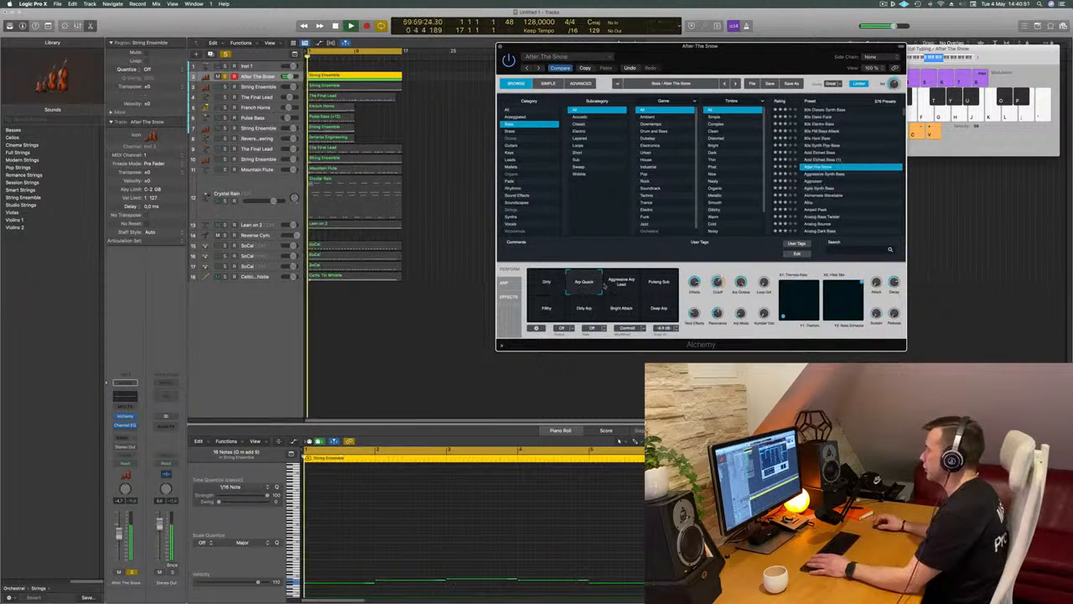
# Audition the Aggressive Arp Lead, Pulsing Sub, Filthy and Deep Arp variations of After The Snow
pyautogui.click(625, 287)
pyautogui.click(659, 285)
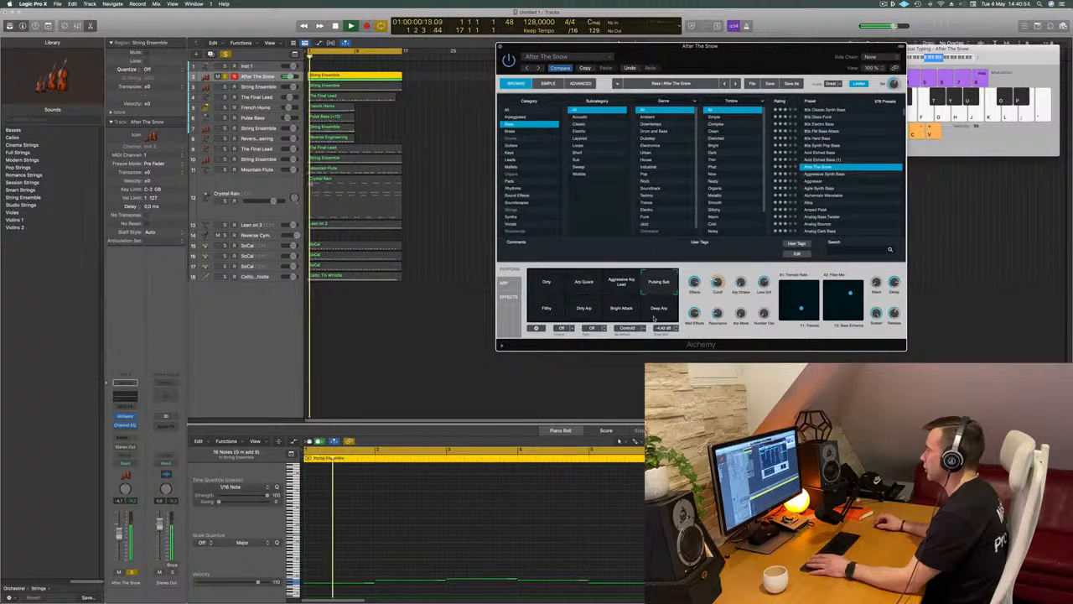
pyautogui.moveTo(700, 46); pyautogui.dragTo(571, 10)
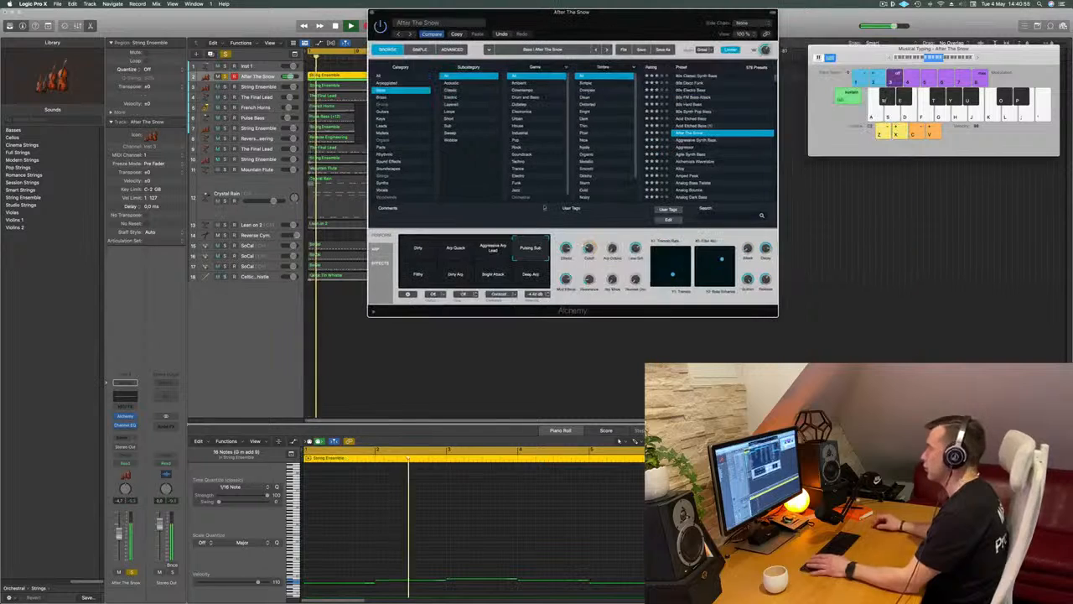
pyautogui.click(426, 275)
pyautogui.click(531, 274)
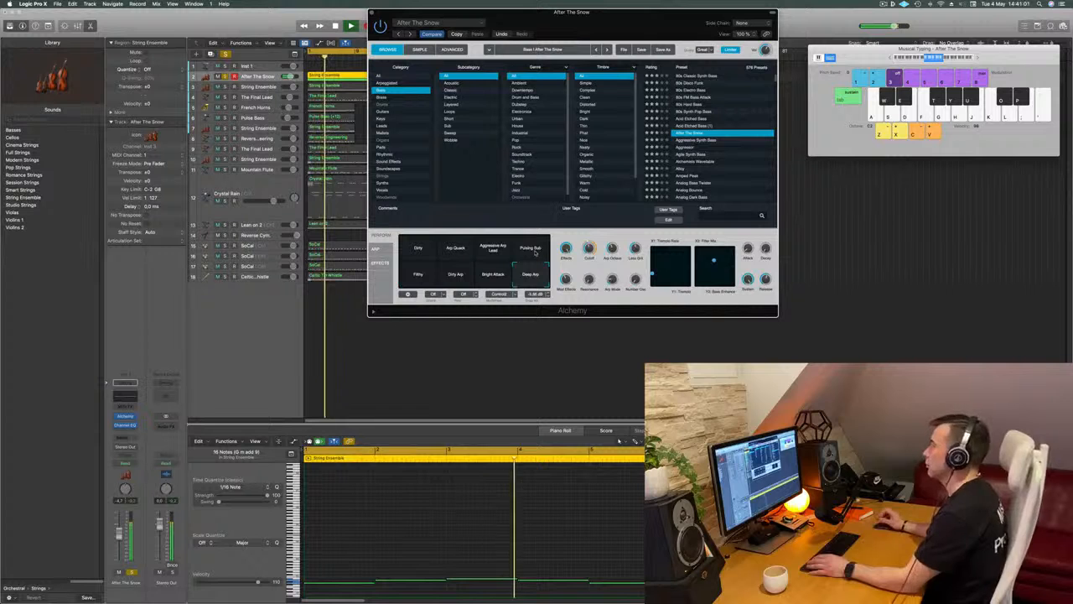
# Compare the Pulsing Sub, Dirty Arp and Bright Attack variations of After The Snow, settle on Deep Arp and move the Alchemy window aside
pyautogui.click(537, 253)
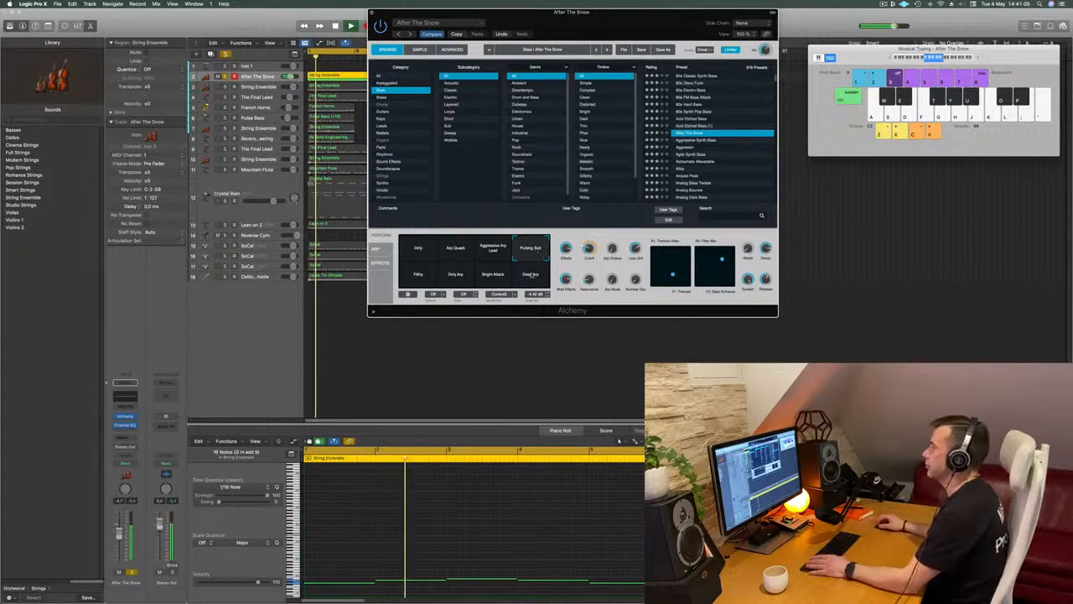
pyautogui.click(453, 277)
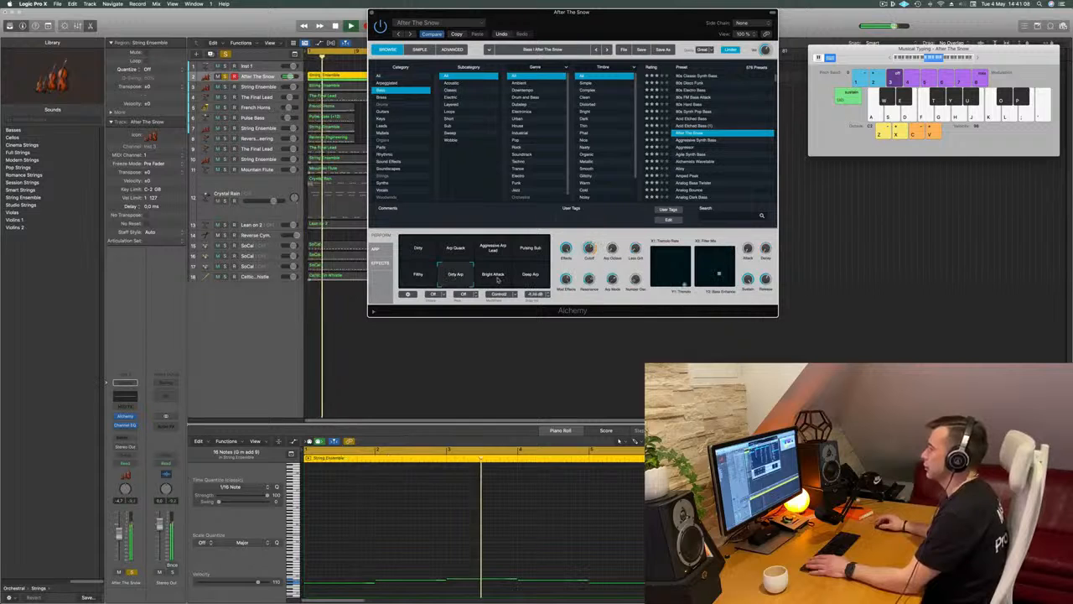
pyautogui.click(494, 276)
pyautogui.click(530, 279)
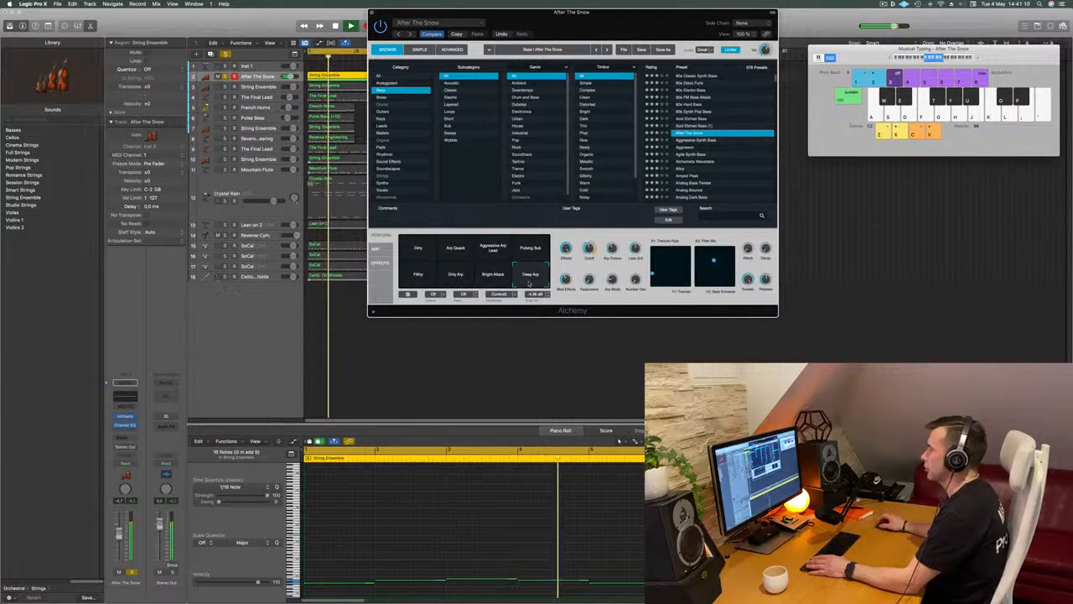
pyautogui.click(536, 250)
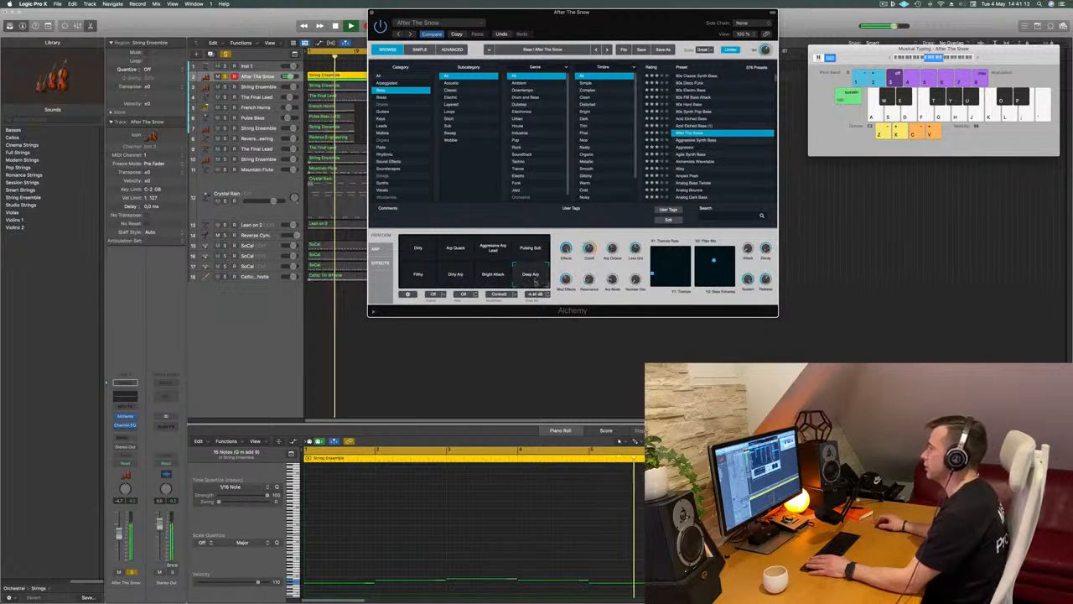
pyautogui.moveTo(623, 34); pyautogui.dragTo(873, 45)
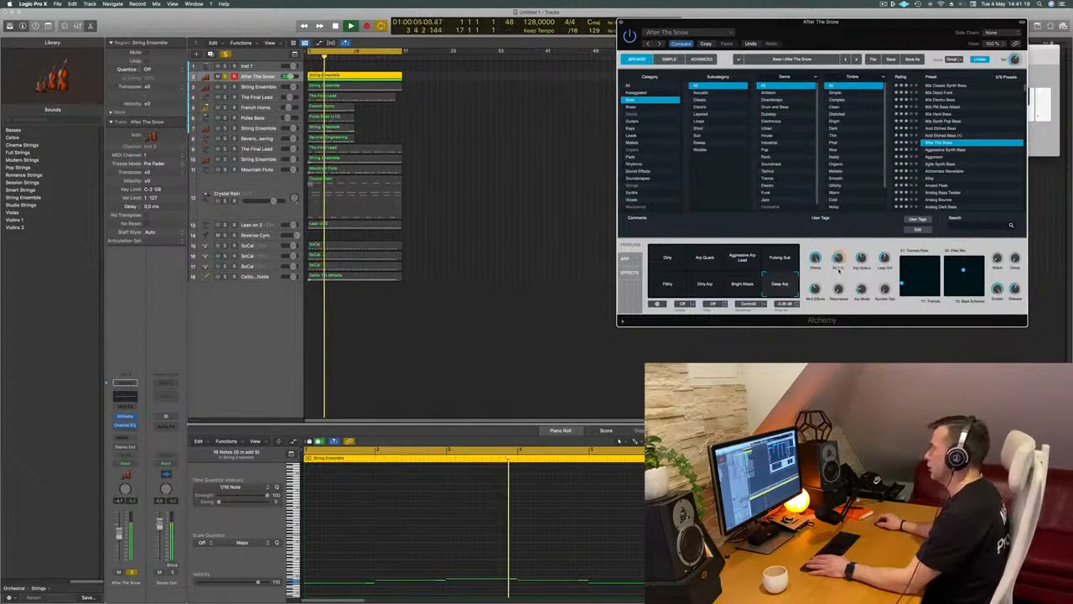
# Play the After The Snow bass part again from the beginning of the project to judge its sound
pyautogui.press('space')
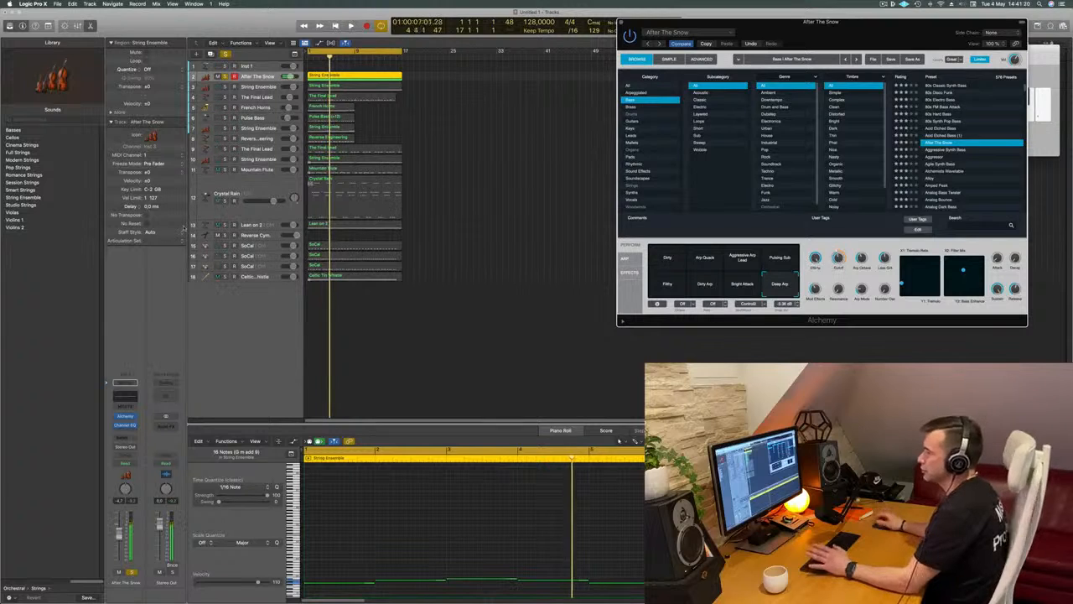
pyautogui.press('Return')
pyautogui.press('space')
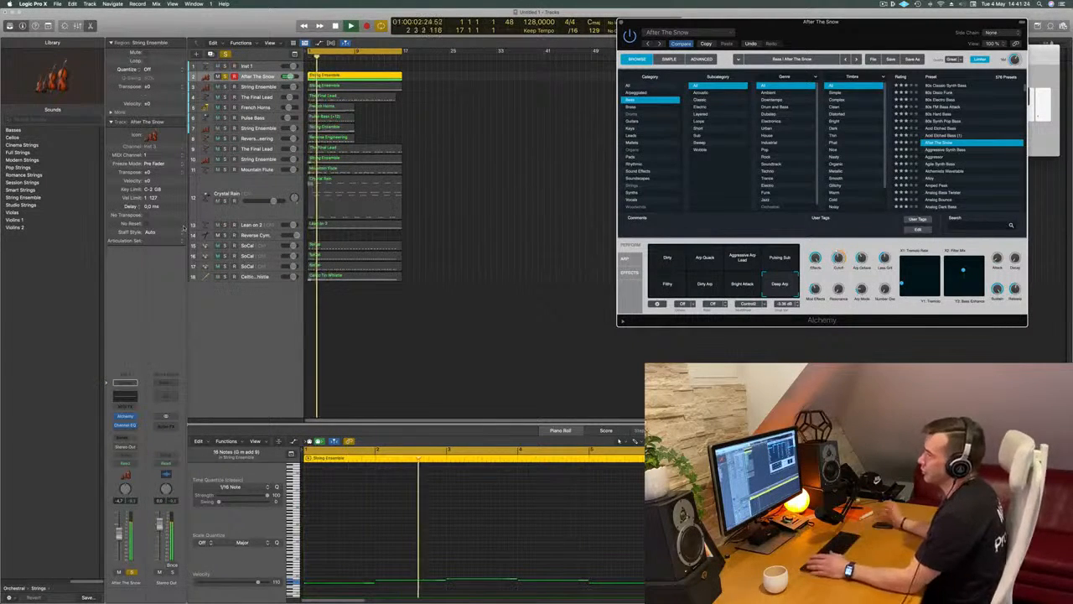
pyautogui.press('Return')
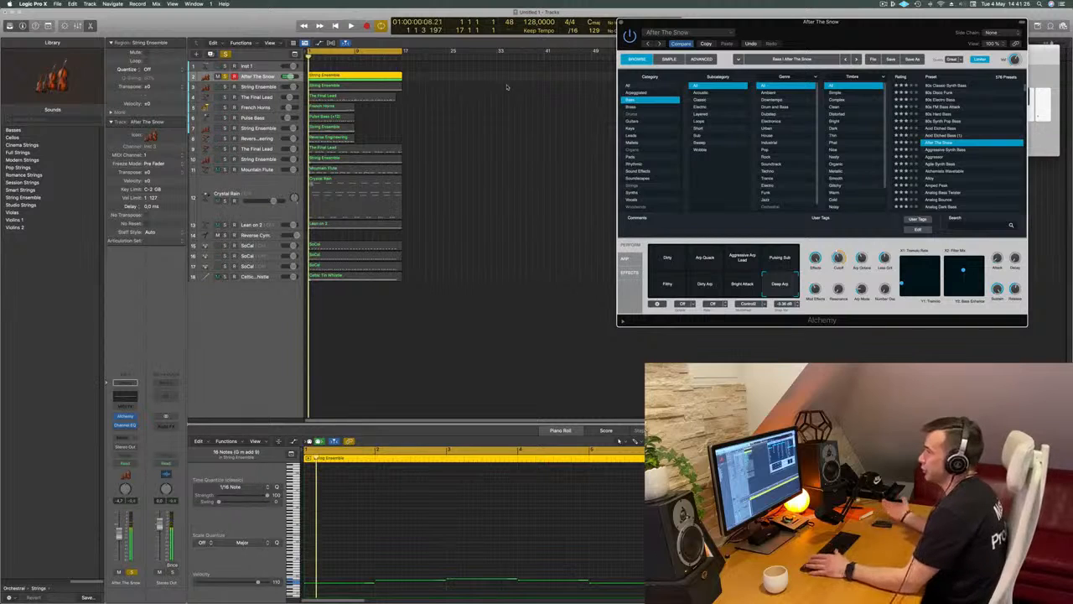
pyautogui.press('space')
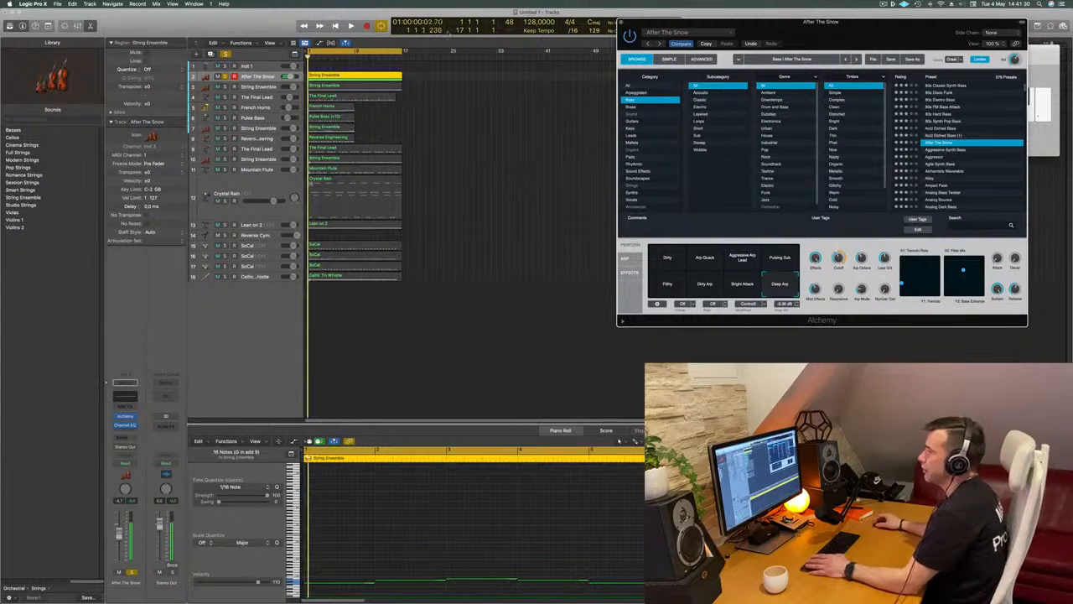
pyautogui.click(267, 77)
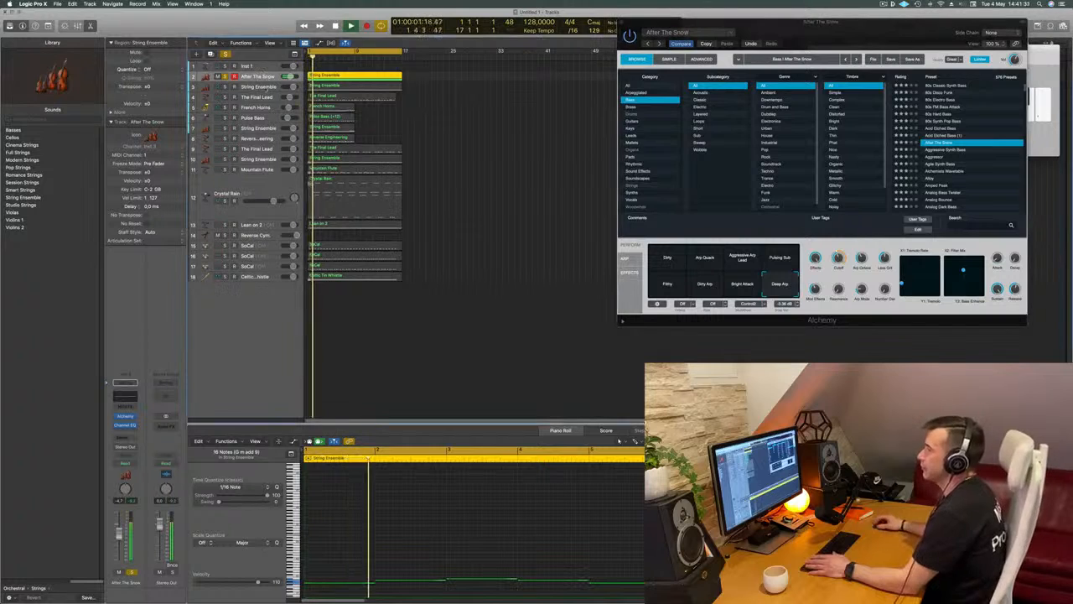
pyautogui.press('space')
# Move the first SoCal drum track directly below After The Snow and play the two parts together from the start
pyautogui.moveTo(275, 245); pyautogui.dragTo(273, 88)
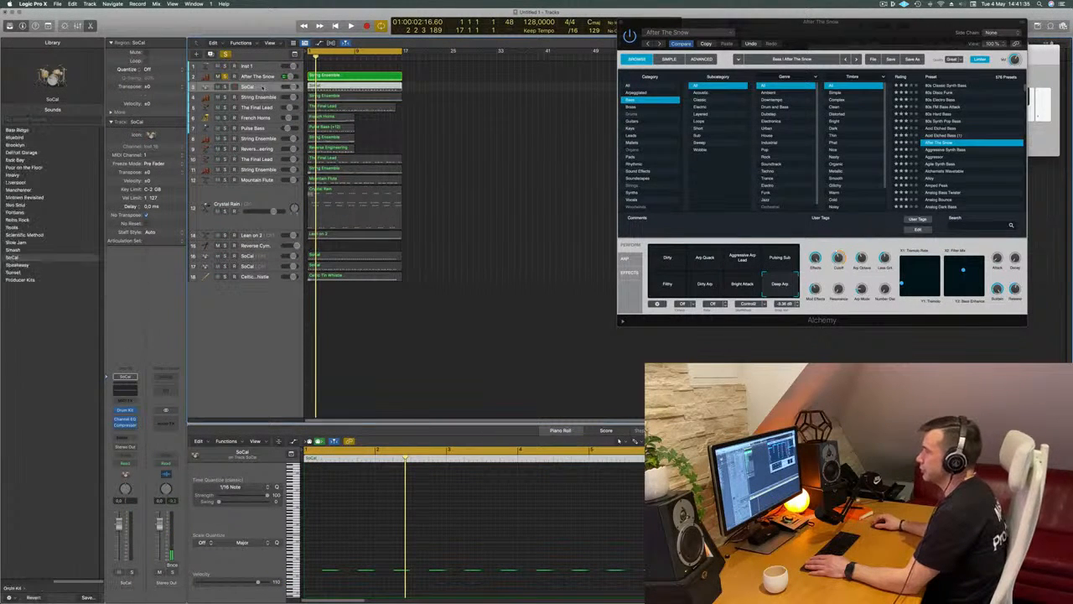
pyautogui.press('space')
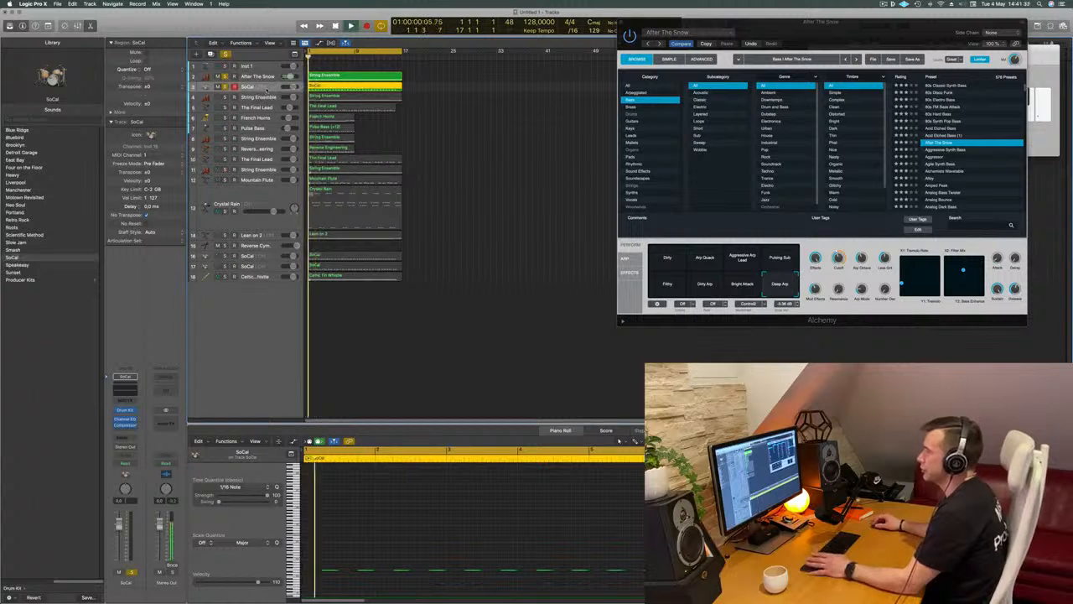
pyautogui.scroll(-6, 402, 560)
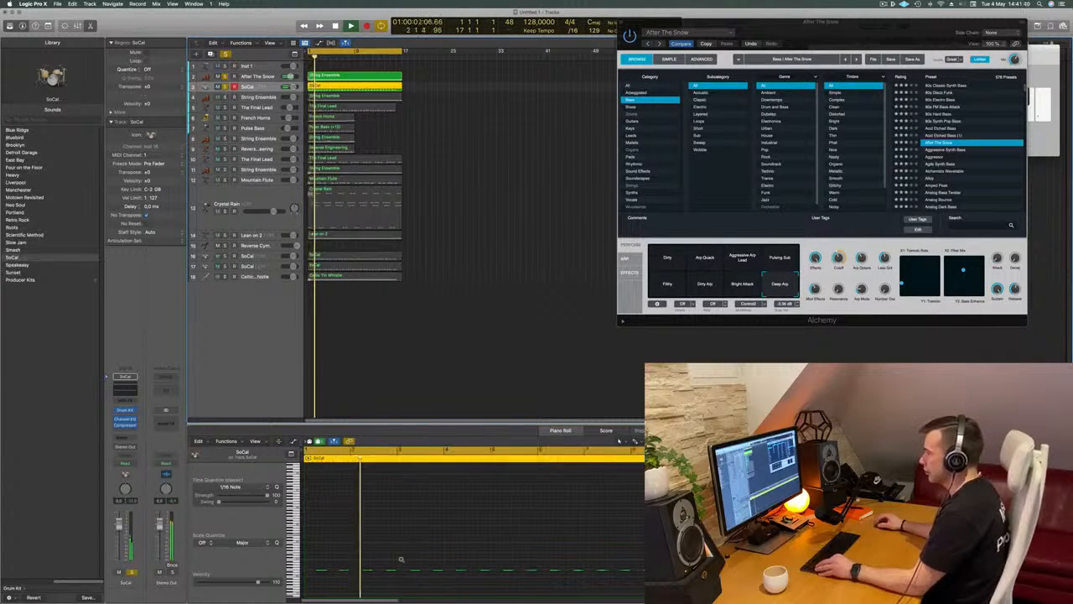
pyautogui.press('Return')
pyautogui.scroll(2, 361, 562)
pyautogui.scroll(2, 361, 562)
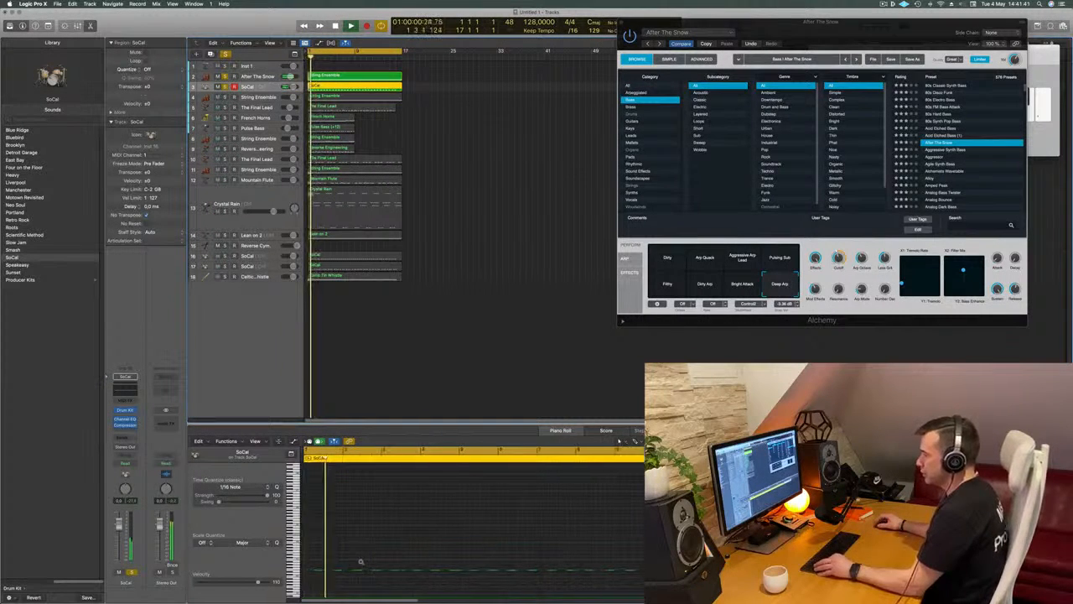
pyautogui.press('Return')
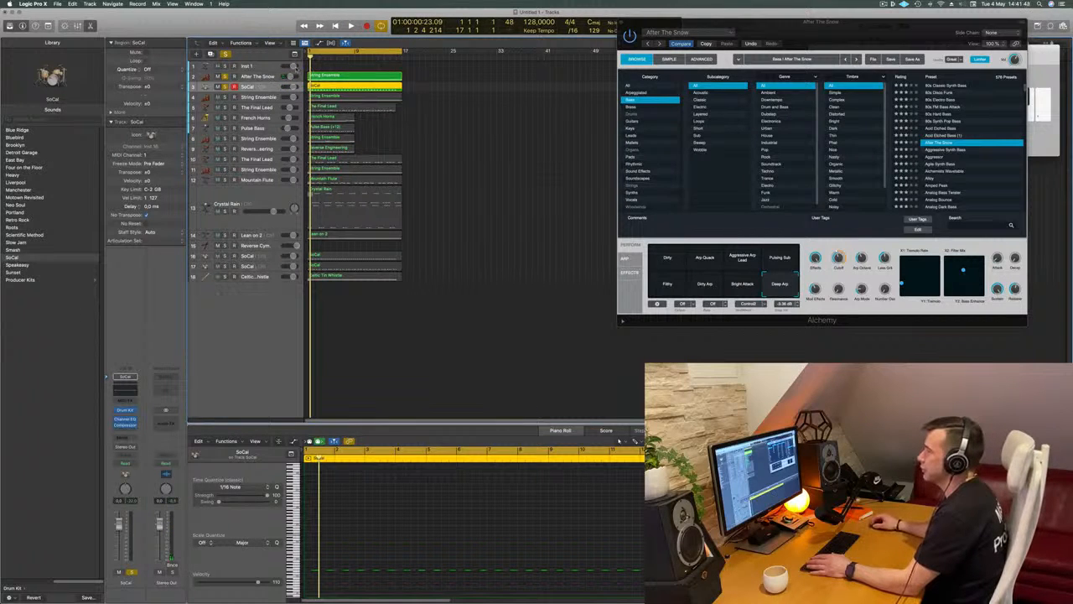
# Replace the Alchemy instrument on the Inst 1 track with Drum Machine Designer
pyautogui.click(267, 65)
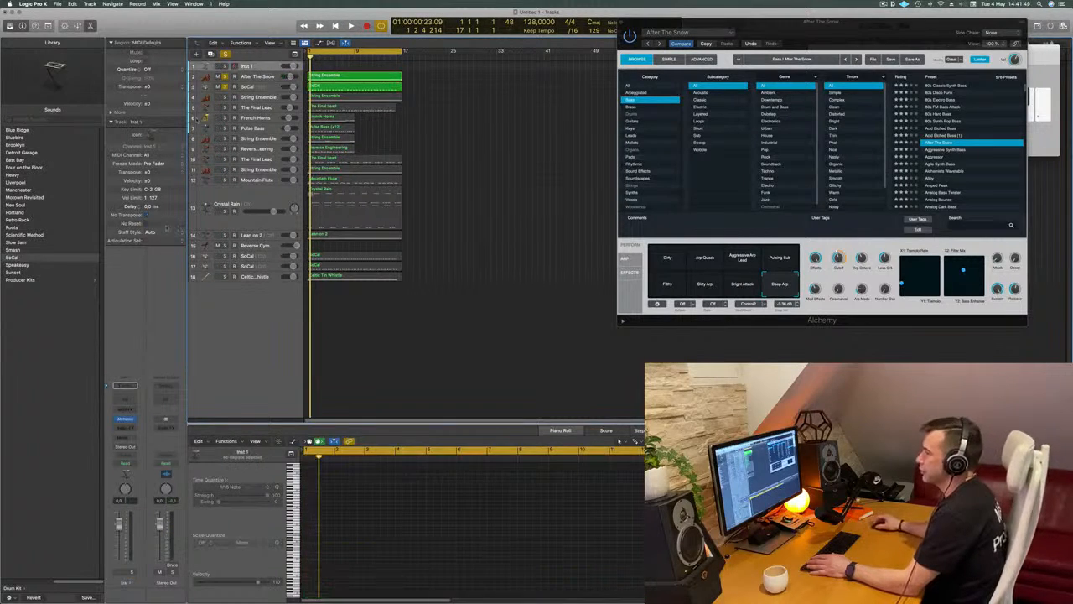
pyautogui.click(131, 419)
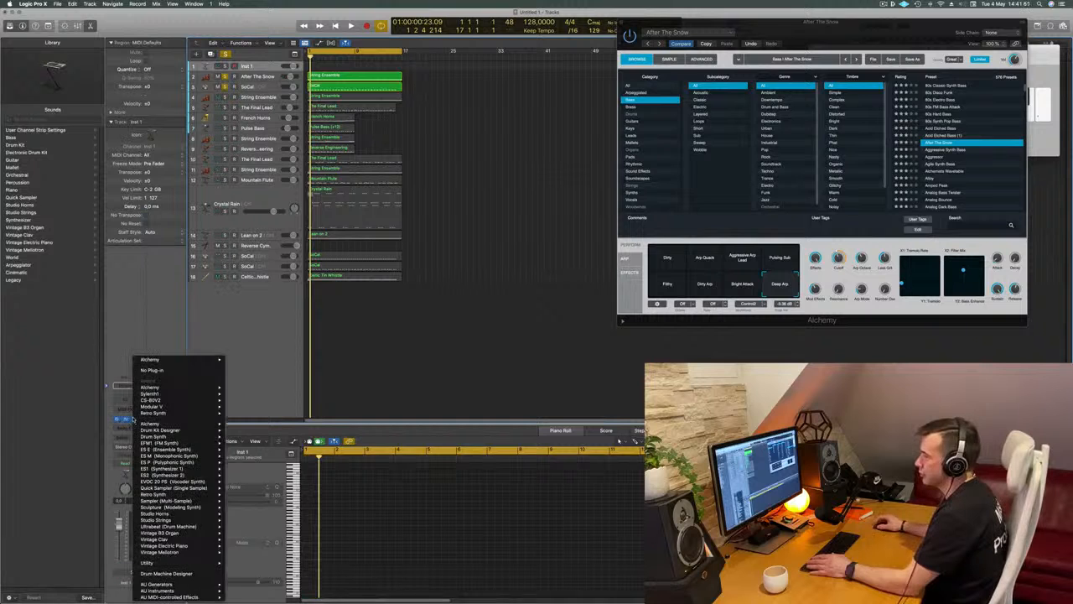
pyautogui.click(176, 575)
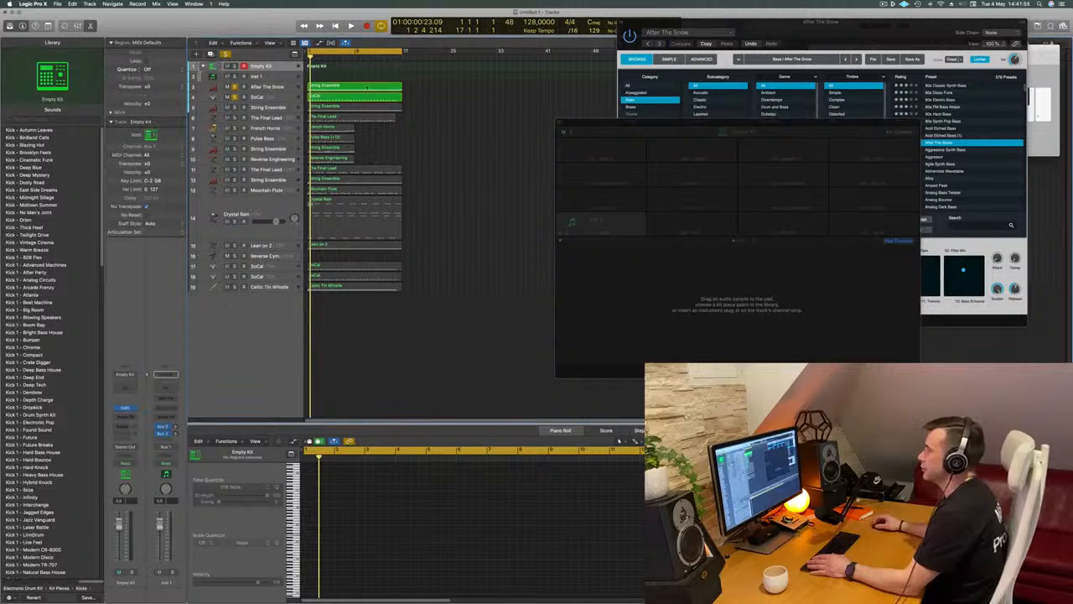
# Load the Cinematic Funk electronic drum kit on the Empty Kit track
pyautogui.click(367, 96)
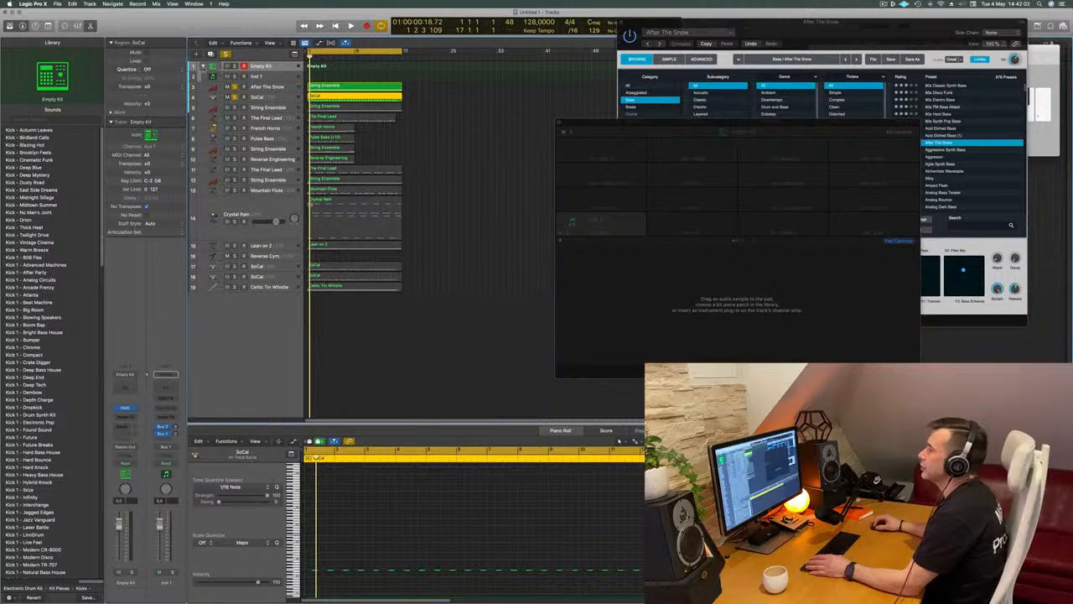
pyautogui.click(254, 66)
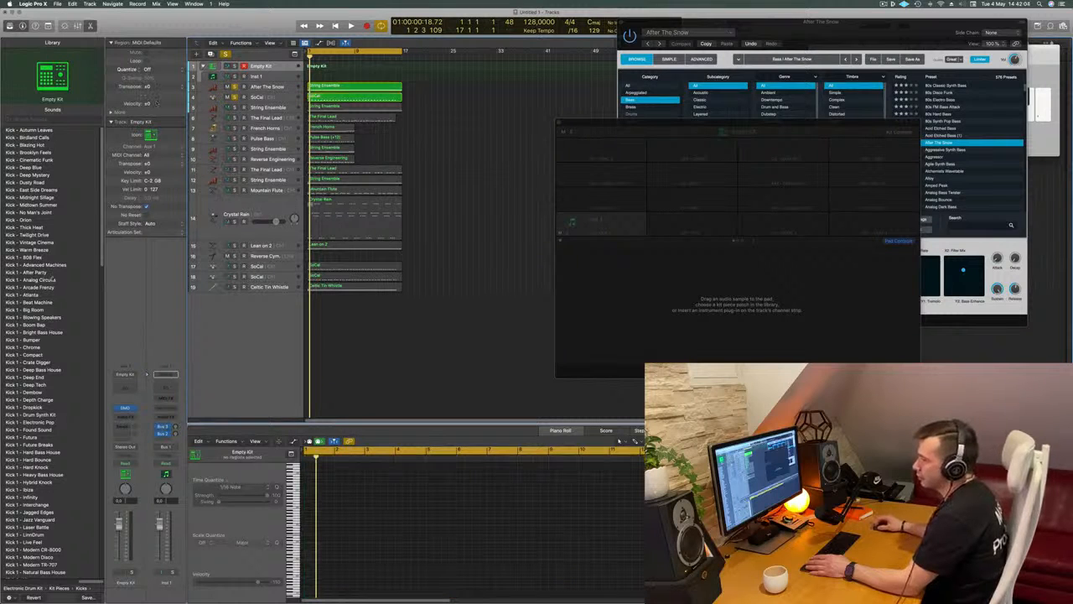
pyautogui.click(270, 76)
pyautogui.click(270, 66)
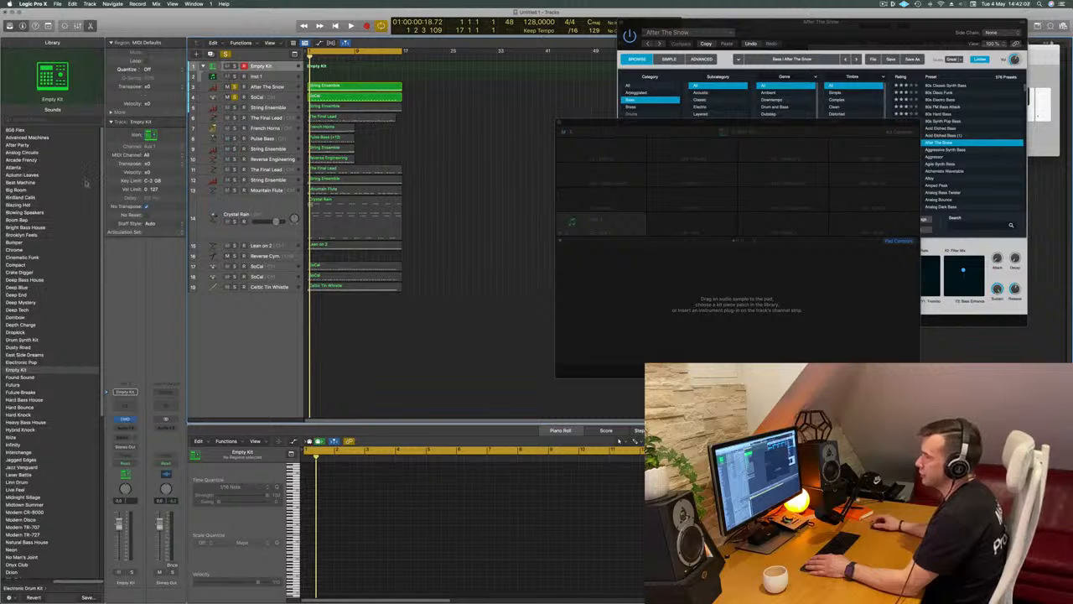
pyautogui.click(25, 257)
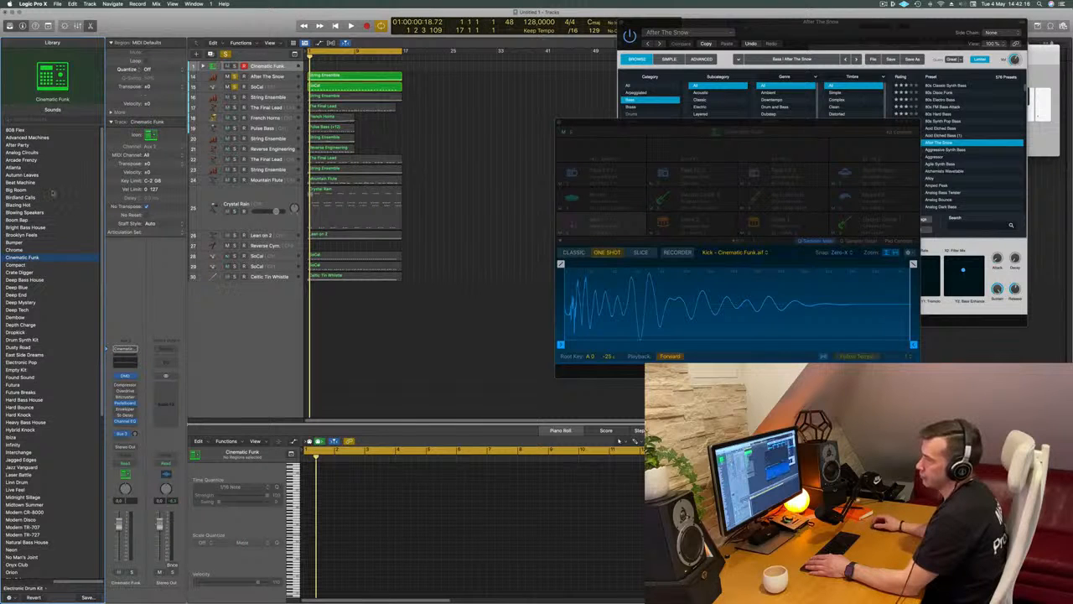
# Replace the Cinematic Funk kit with the Futura electronic drum kit
pyautogui.scroll(-5, 77, 225)
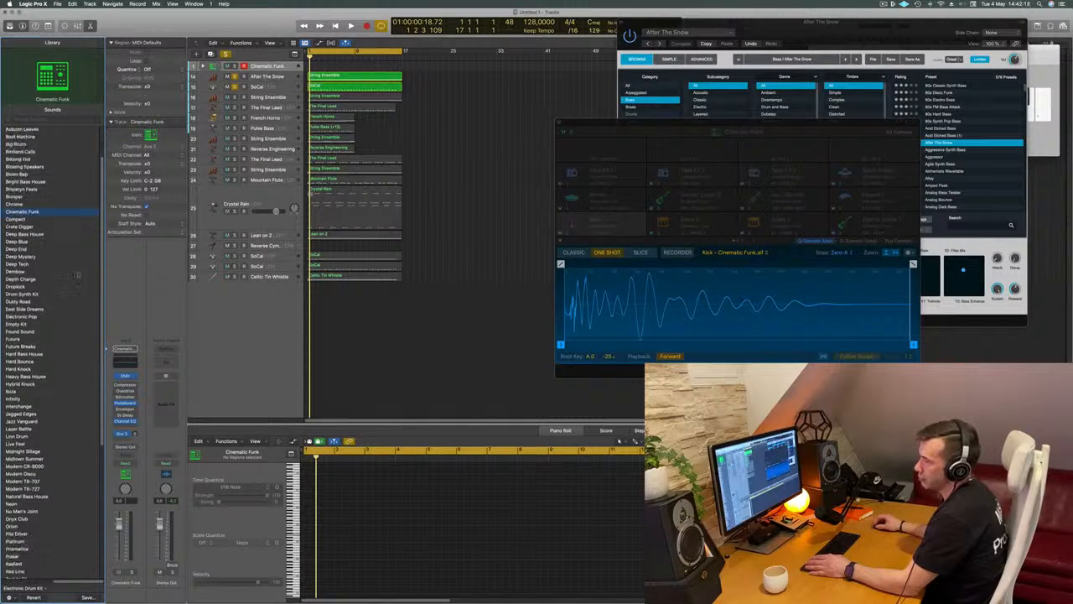
pyautogui.scroll(-3, 79, 274)
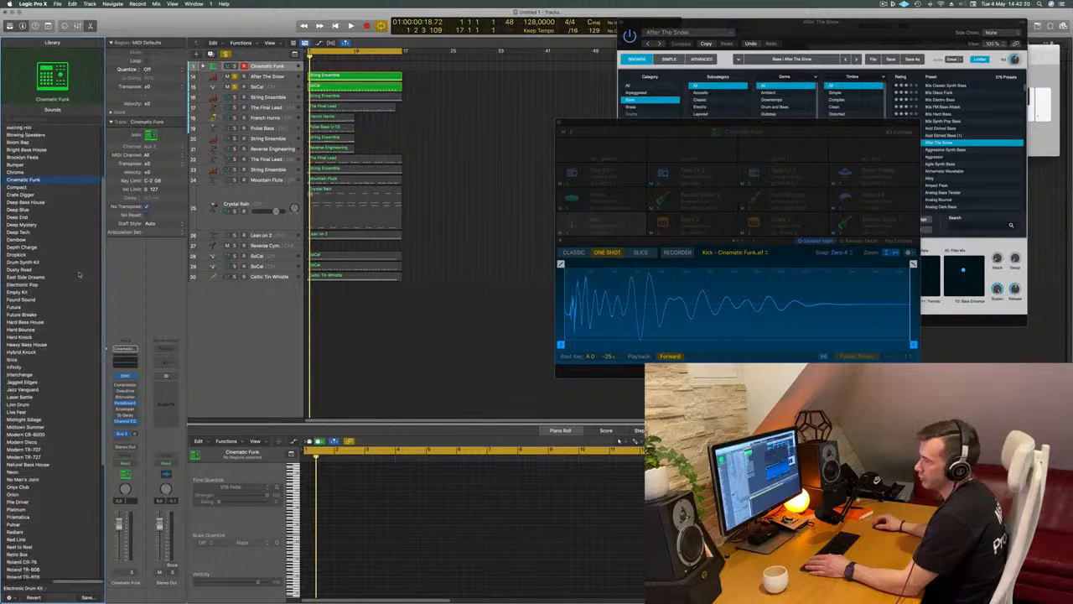
pyautogui.click(25, 265)
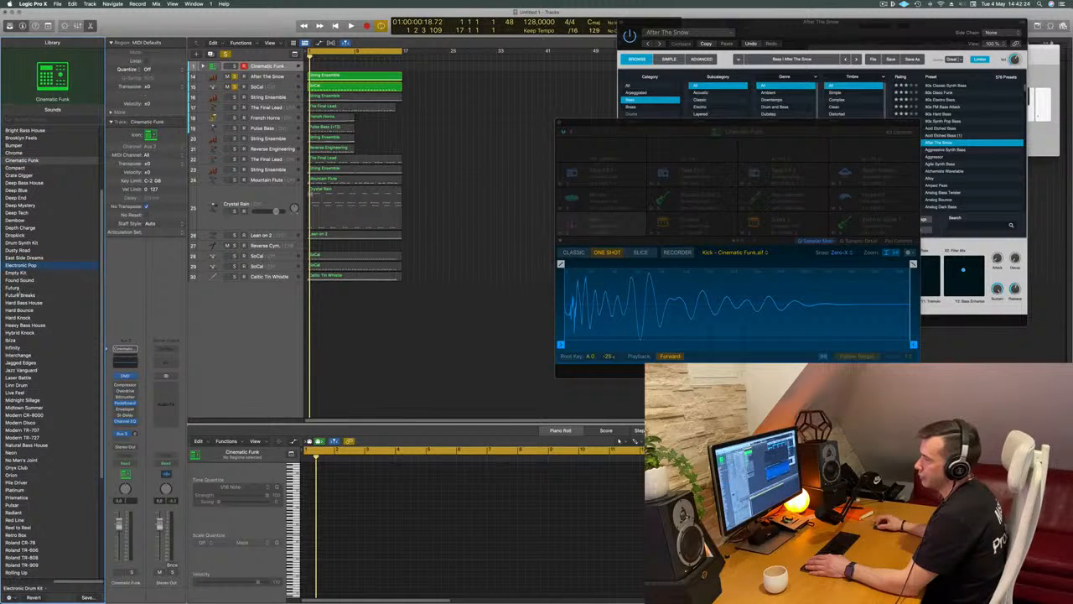
pyautogui.click(13, 287)
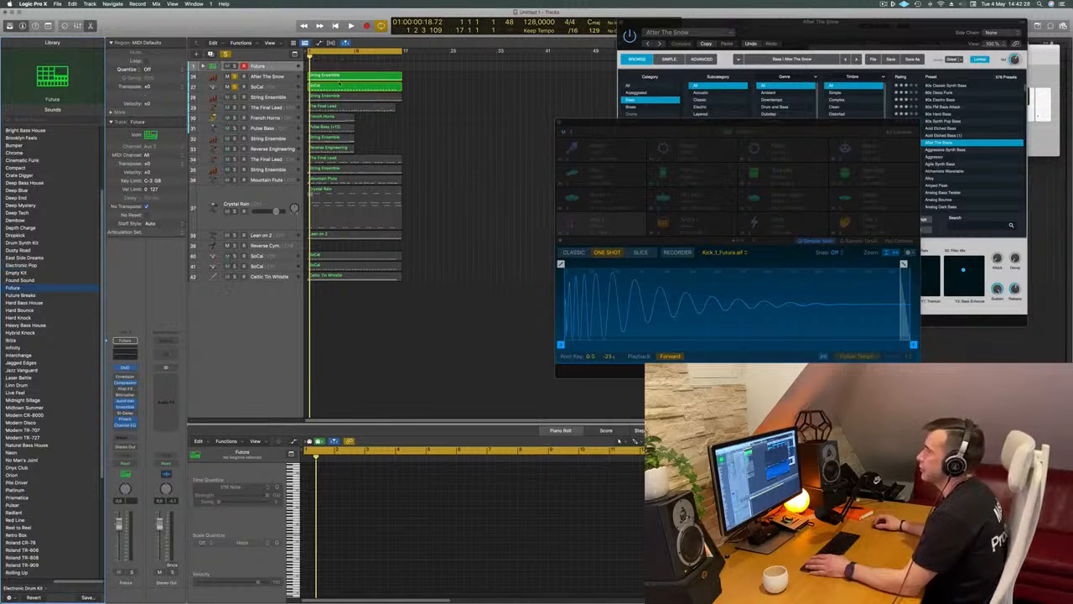
# Expand the Futura kit into its individual drum tracks and move the SoCal region onto Kick 2 - Futura
pyautogui.click(428, 93)
pyautogui.click(358, 87)
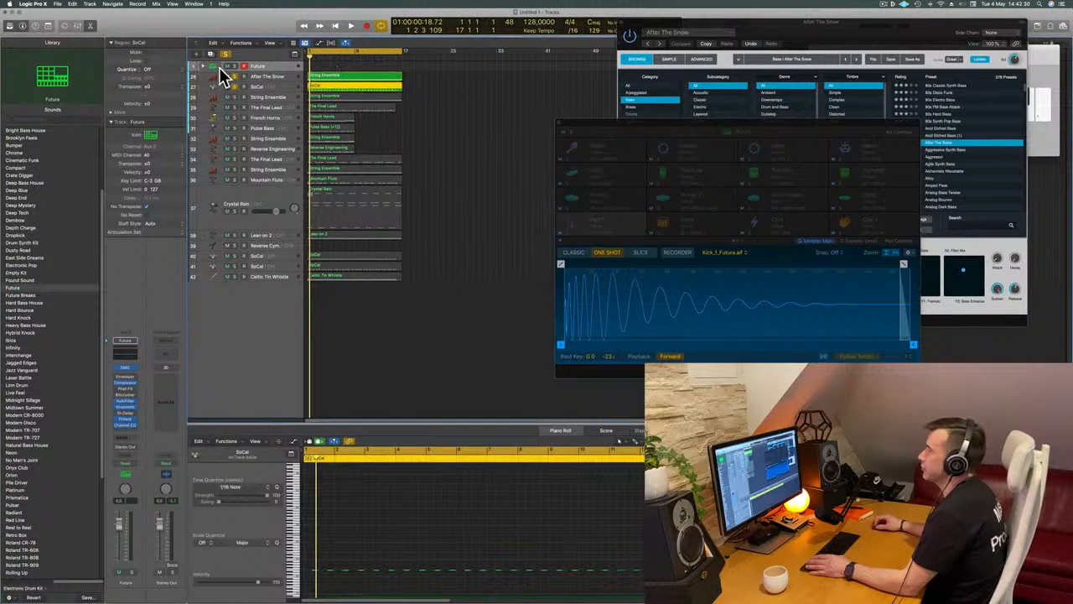
pyautogui.click(202, 66)
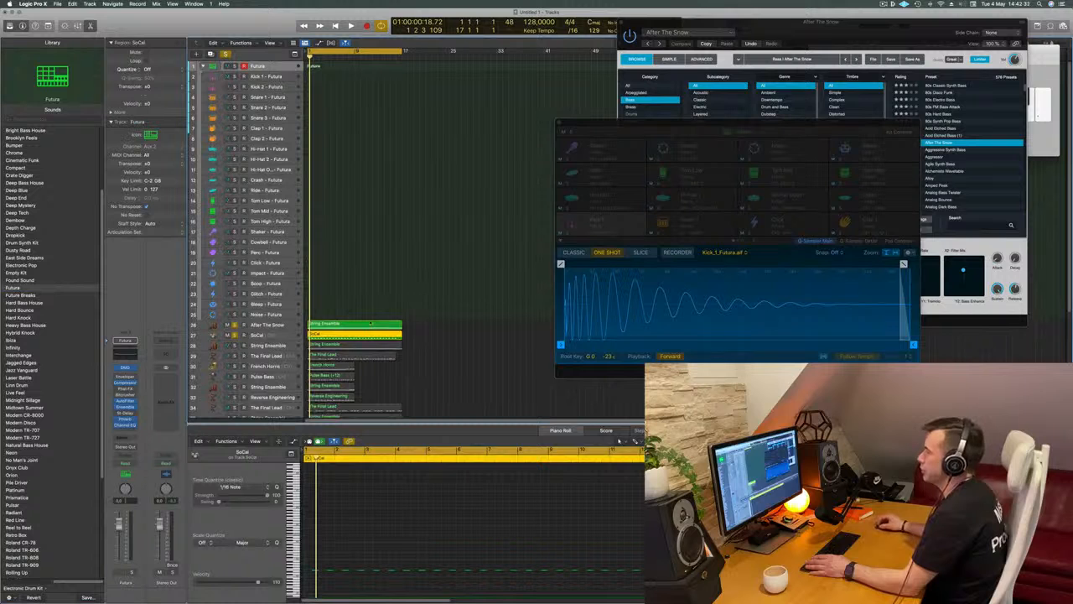
pyautogui.moveTo(366, 334); pyautogui.dragTo(332, 91)
# Solo the Futura kit and audition the moved SoCal pattern with the Kick 2 - Futura track selected
pyautogui.press('space')
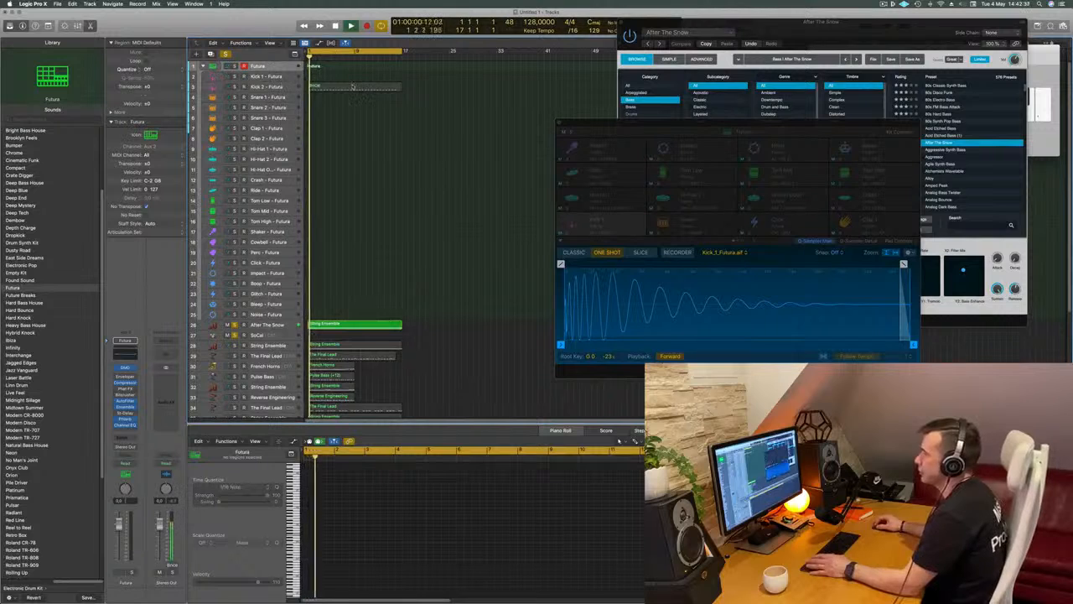
pyautogui.click(353, 86)
pyautogui.press('space')
pyautogui.press('space')
pyautogui.click(235, 66)
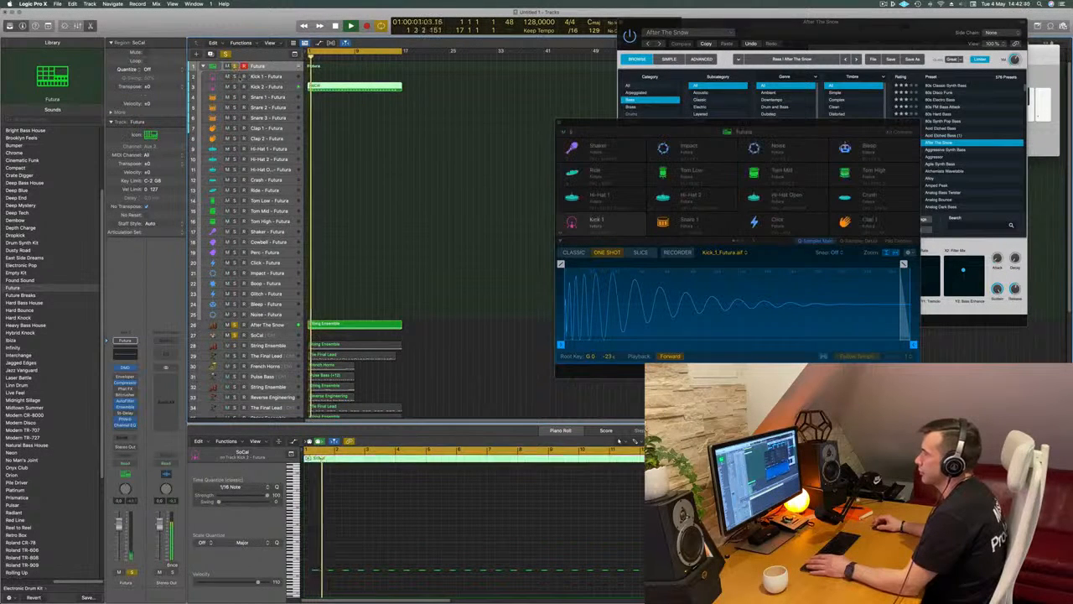
pyautogui.click(268, 87)
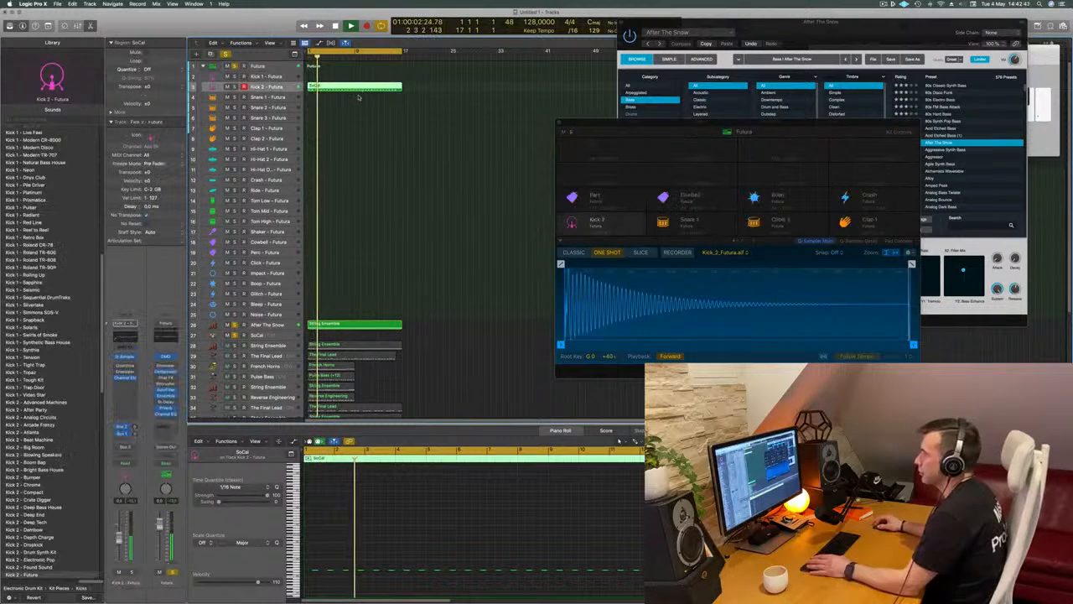
# Move the SoCal region onto the Snare 1 - Futura track and show its notes enlarged in the Piano Roll
pyautogui.moveTo(359, 88); pyautogui.dragTo(361, 99)
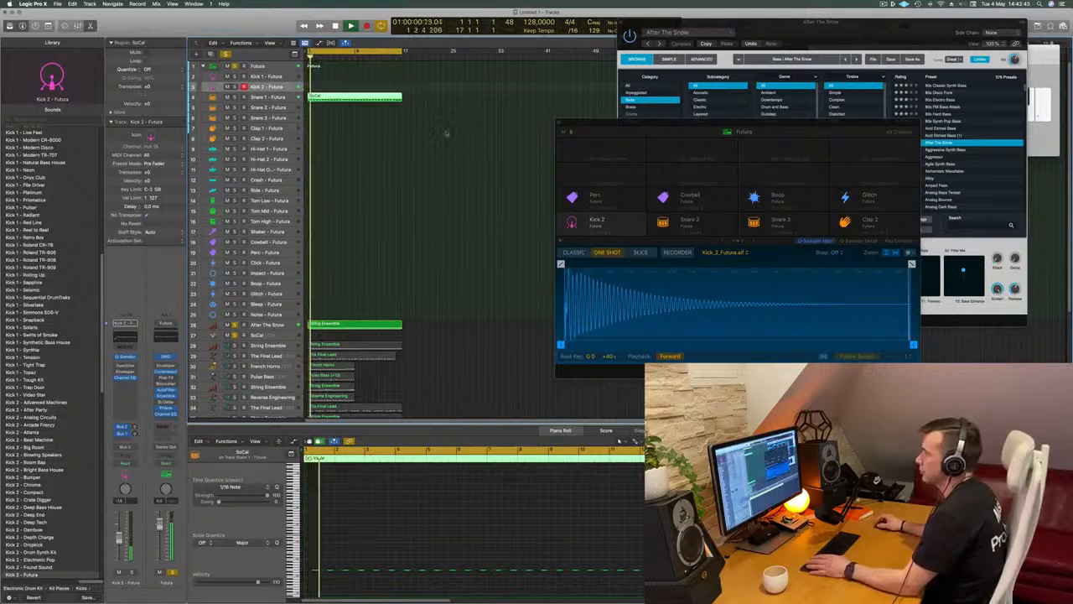
pyautogui.click(268, 97)
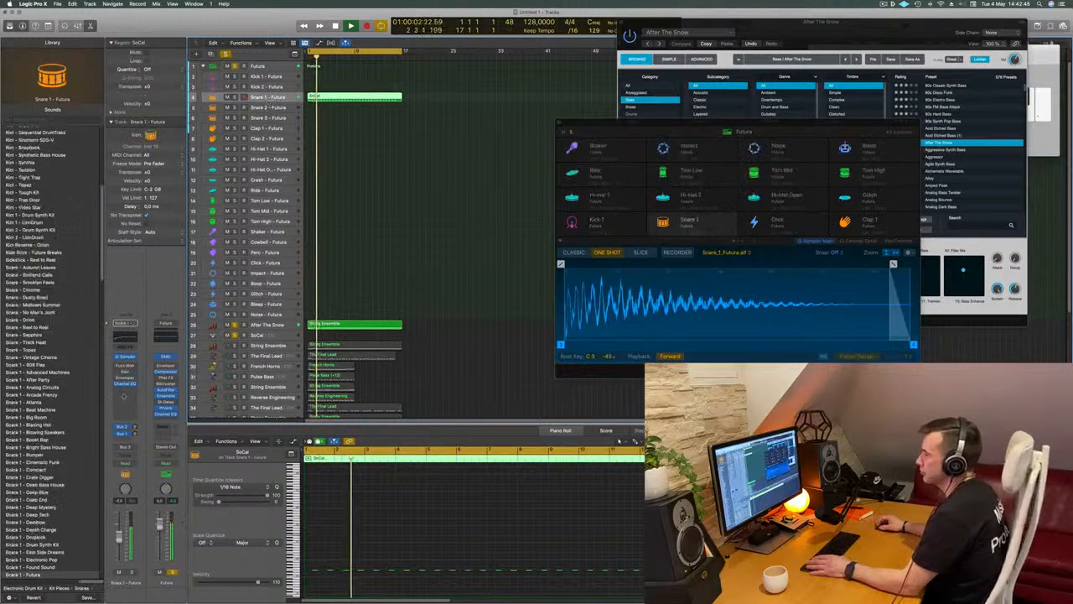
pyautogui.click(349, 552)
pyautogui.press('super+Down')
pyautogui.press('super+Down')
pyautogui.press('super+Down')
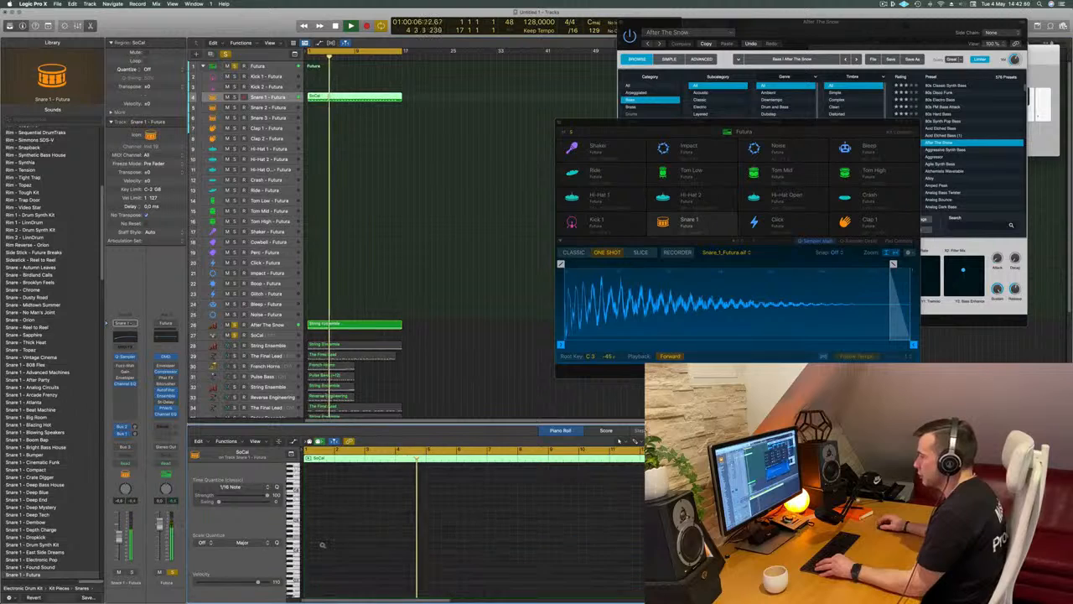
pyautogui.scroll(-5, 322, 546)
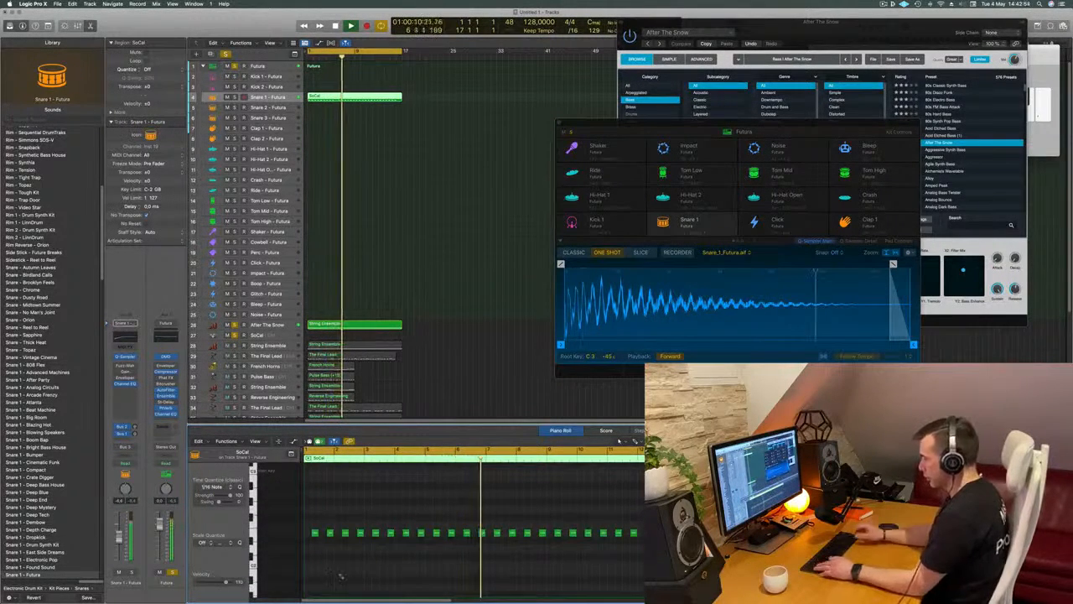
# Transpose all notes of the SoCal region on Snare 1 - Futura up one octave and audition them from the beginning
pyautogui.press('super+a')
pyautogui.hotkey('alt', 'shift', 'Up')
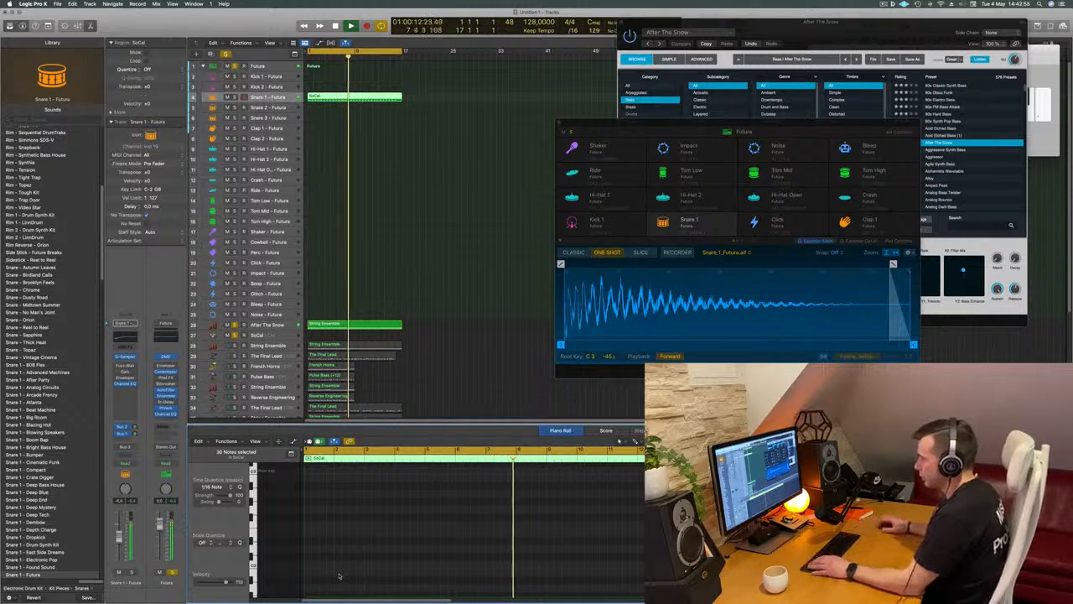
pyautogui.scroll(5, 398, 582)
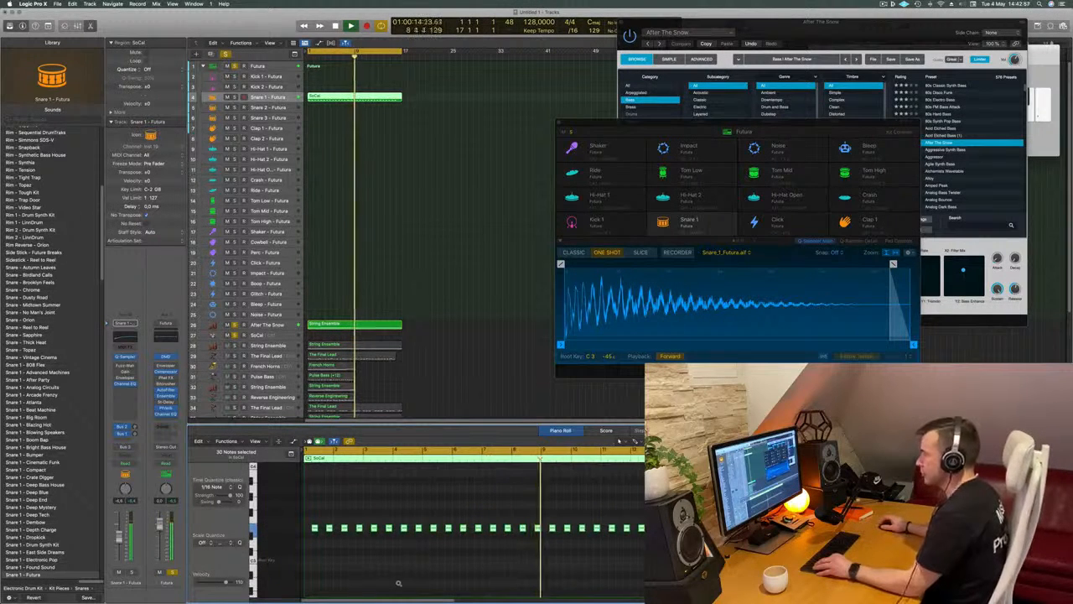
pyautogui.press('Return')
pyautogui.moveTo(344, 99)
pyautogui.mouseDown()
pyautogui.moveTo(358, 118)
pyautogui.moveTo(358, 98)
pyautogui.mouseUp()
pyautogui.press('Return')
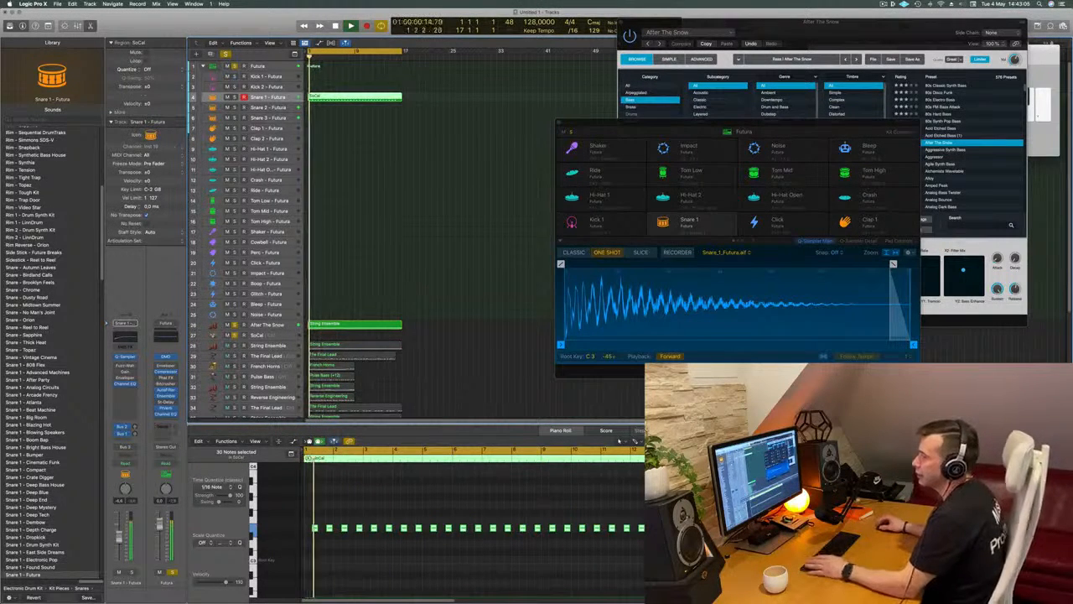
# Replace the whole Futura kit, trying Advanced Machines first and settling on the Hybrid Knock electronic drum kit
pyautogui.click(267, 66)
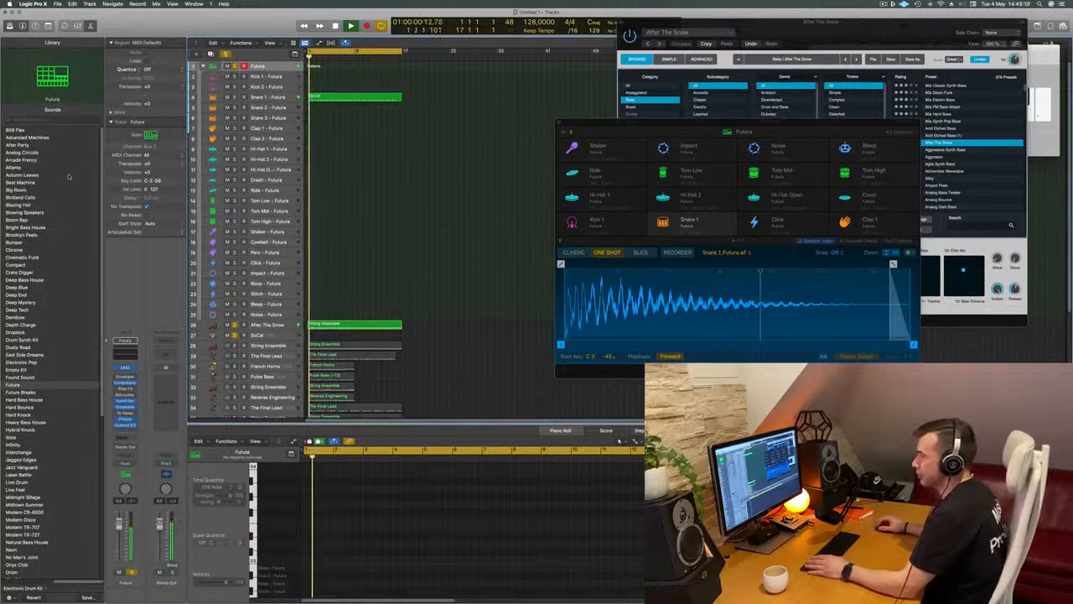
pyautogui.click(26, 137)
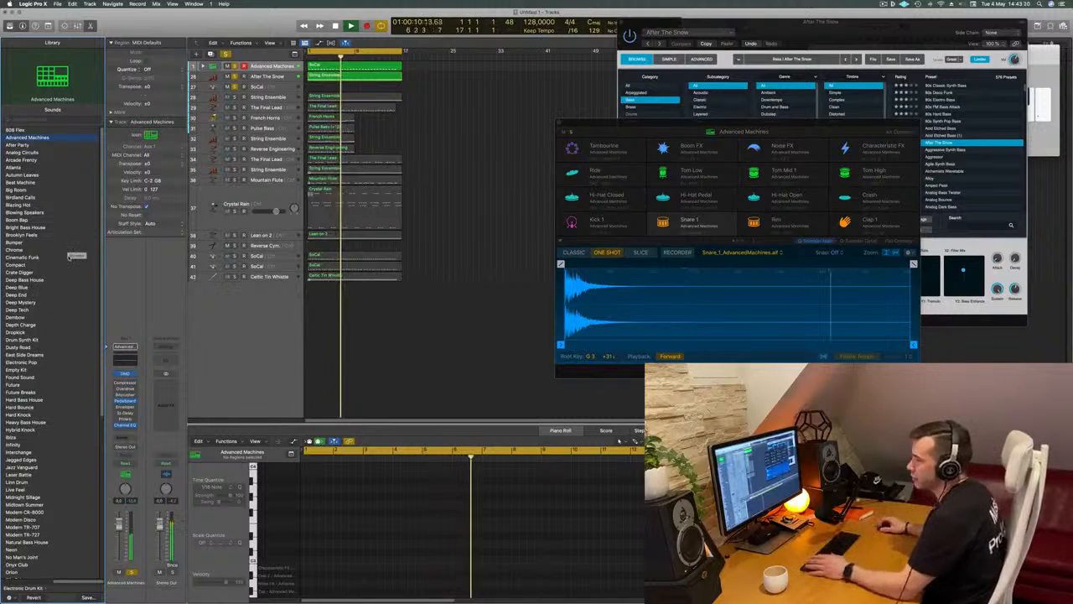
pyautogui.scroll(-5, 50, 336)
pyautogui.click(50, 347)
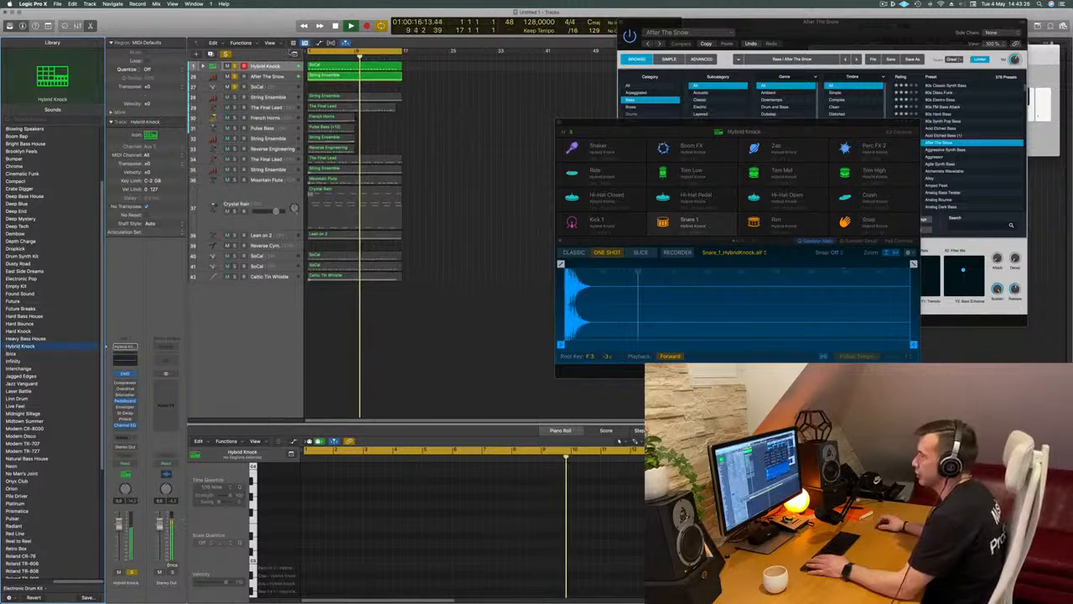
# Expand the Hybrid Knock kit into its individual tracks, place the SoCal region on Snare 2 - Hybrid Knock, and play from the beginning
pyautogui.click(201, 67)
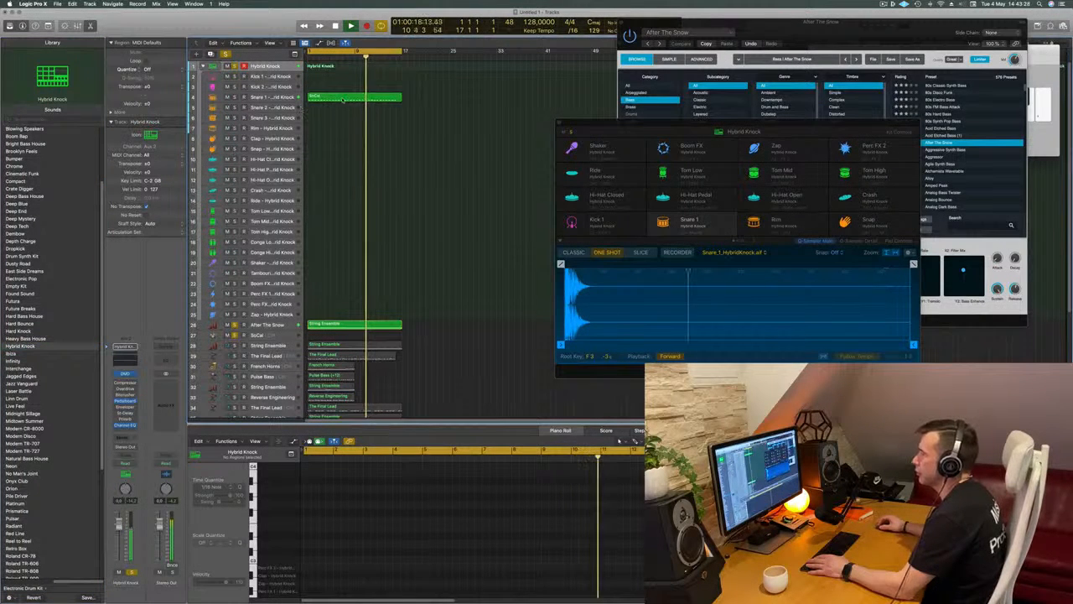
pyautogui.moveTo(343, 98); pyautogui.dragTo(345, 108)
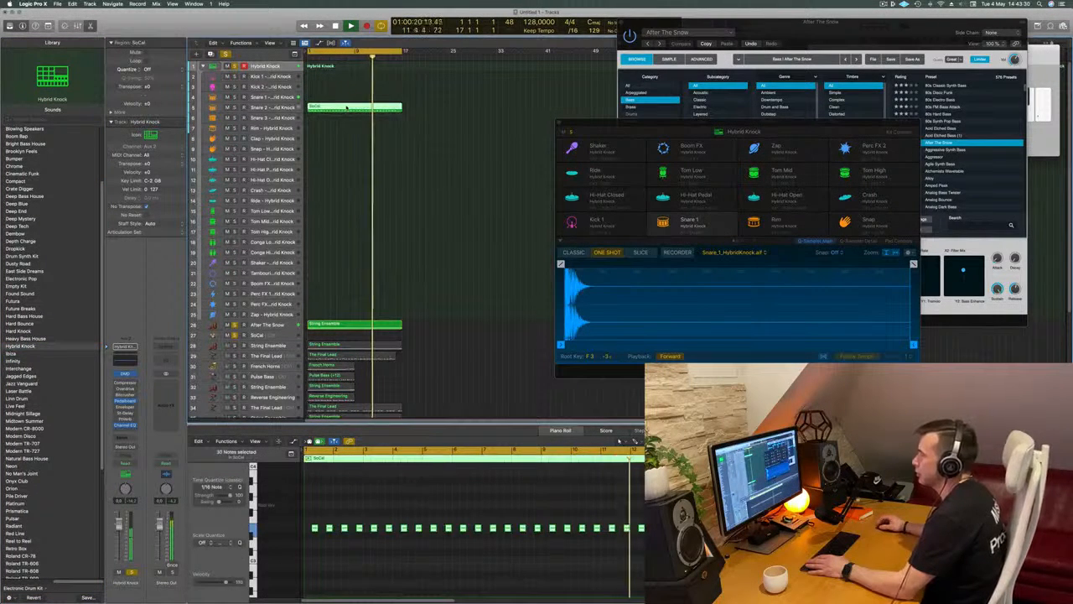
pyautogui.press('Return')
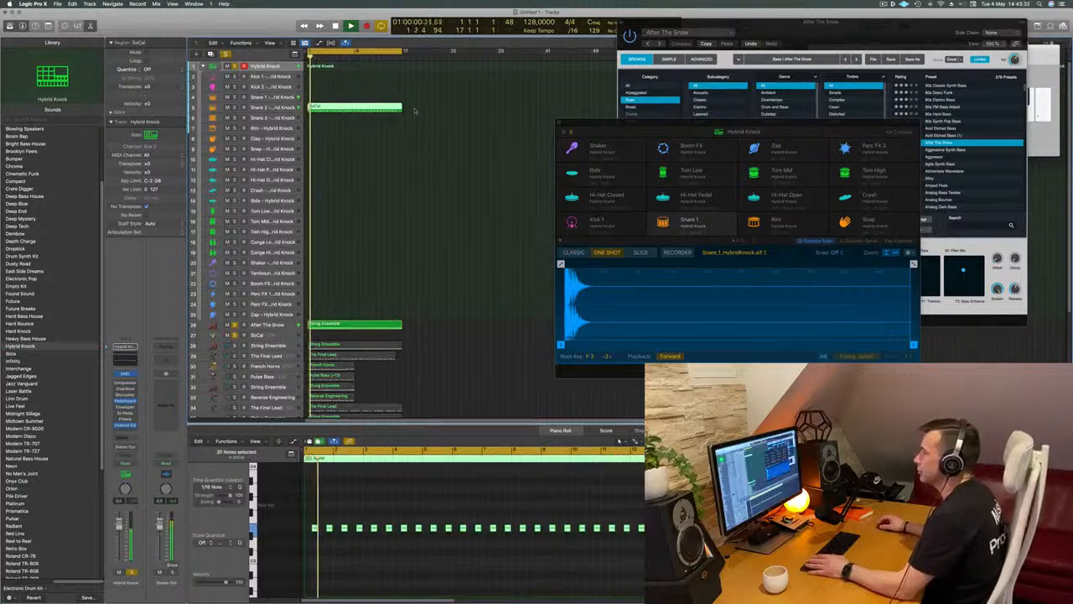
# Move the SoCal region from track 40 onto the Kick 1 - Hybrid Knock track, starting at bar 1
pyautogui.scroll(-8, 457, 254)
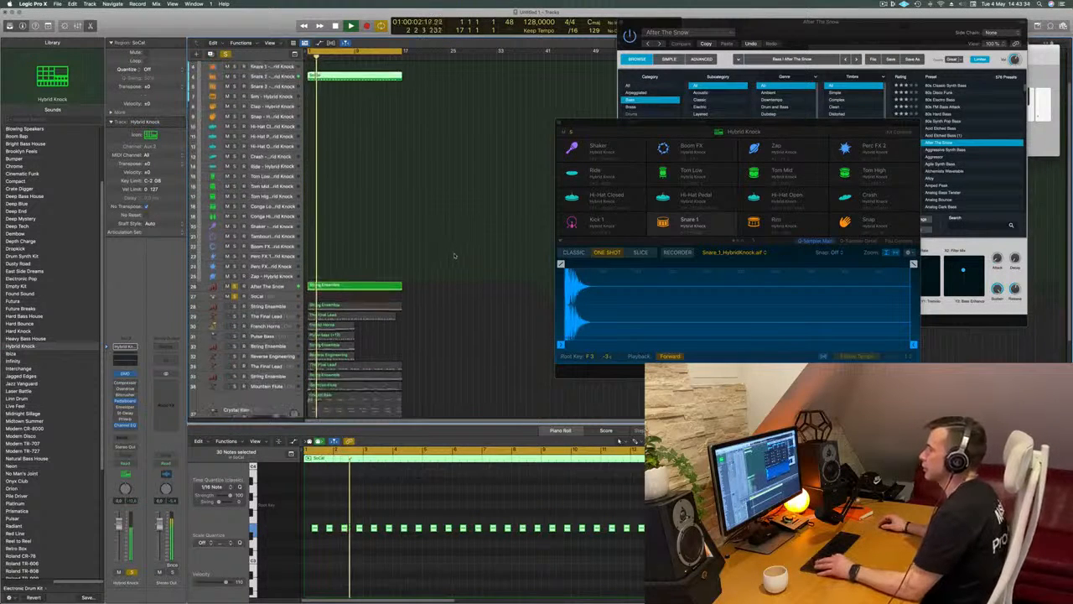
pyautogui.scroll(-2, 333, 356)
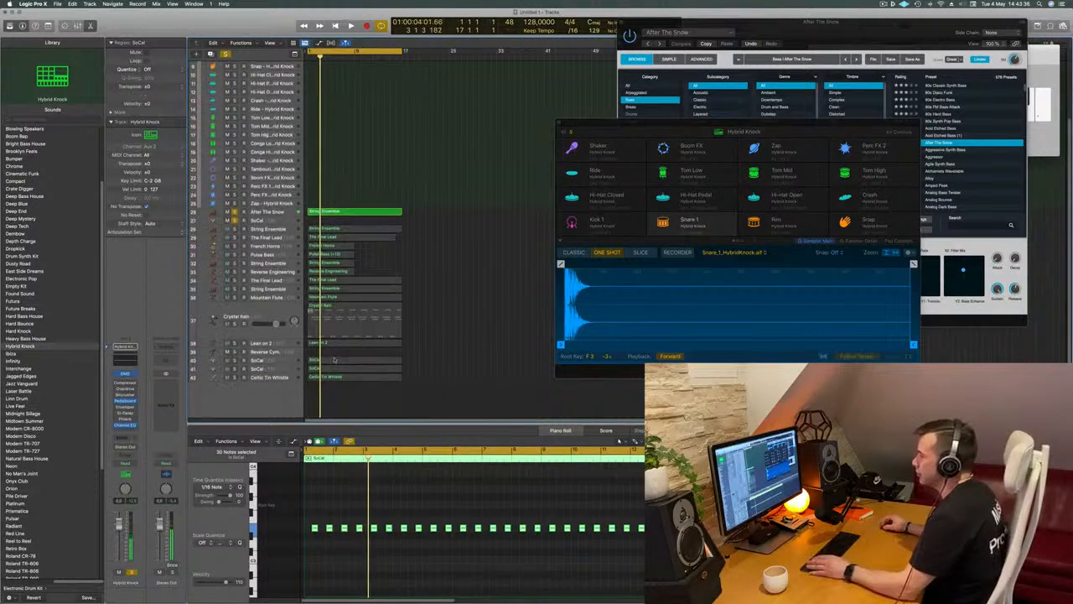
pyautogui.click(336, 360)
pyautogui.moveTo(504, 148); pyautogui.dragTo(433, 116)
pyautogui.scroll(3, 433, 117)
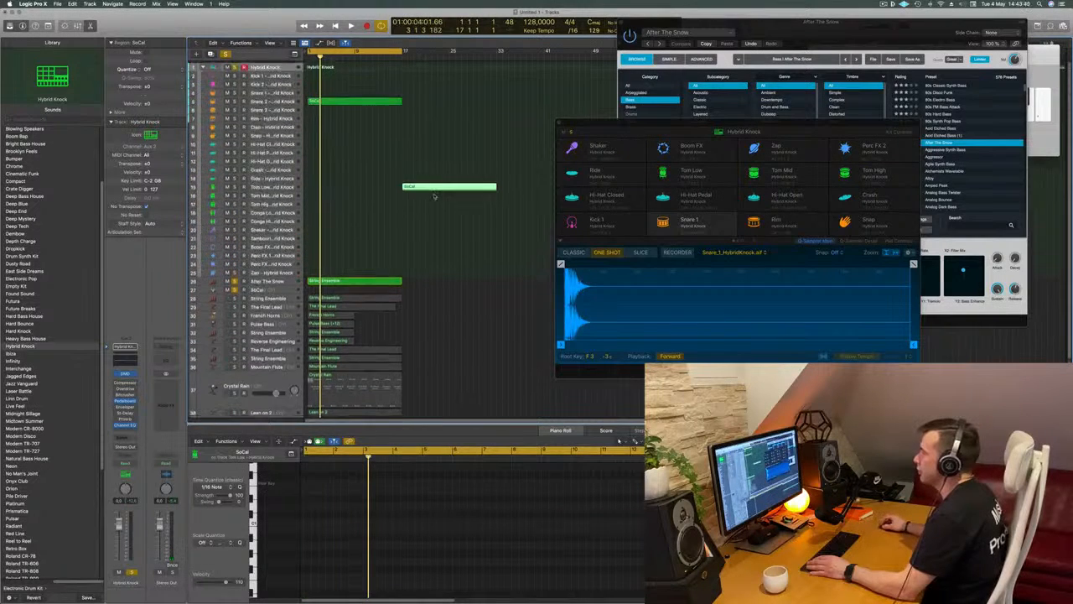
pyautogui.moveTo(442, 183); pyautogui.dragTo(346, 75)
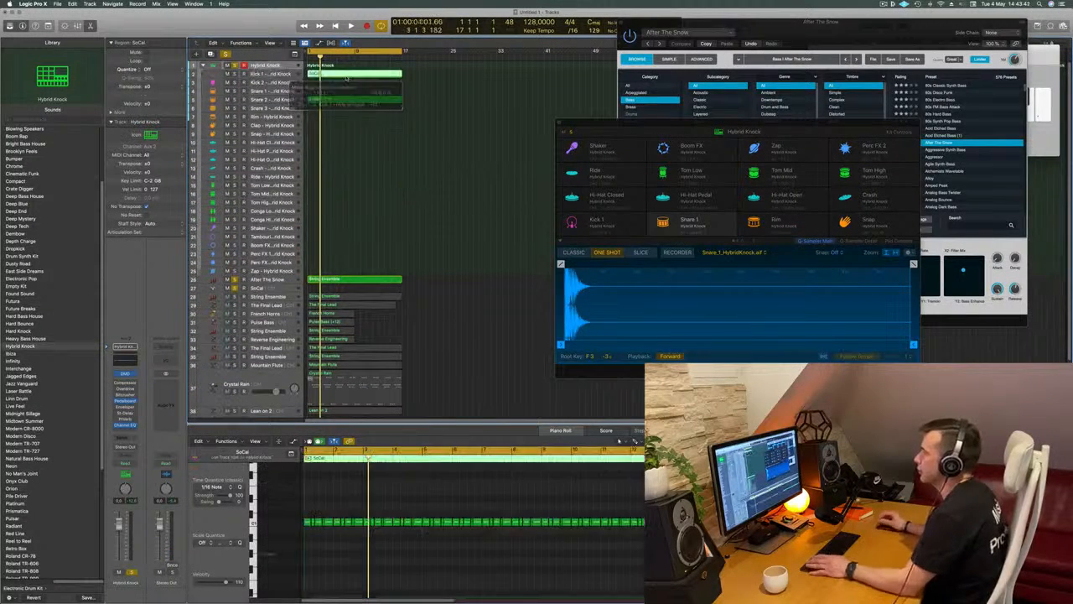
# Play the pattern and compare the Kick 1 - Hybrid Knock track with the After The Snow bass track
pyautogui.press('space')
pyautogui.click(273, 76)
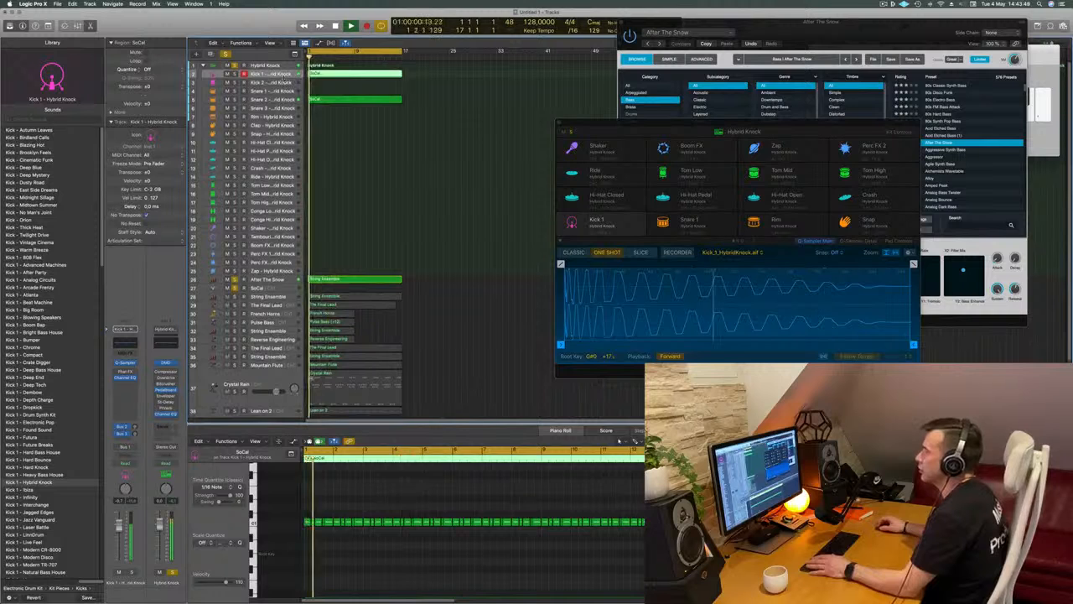
pyautogui.click(276, 280)
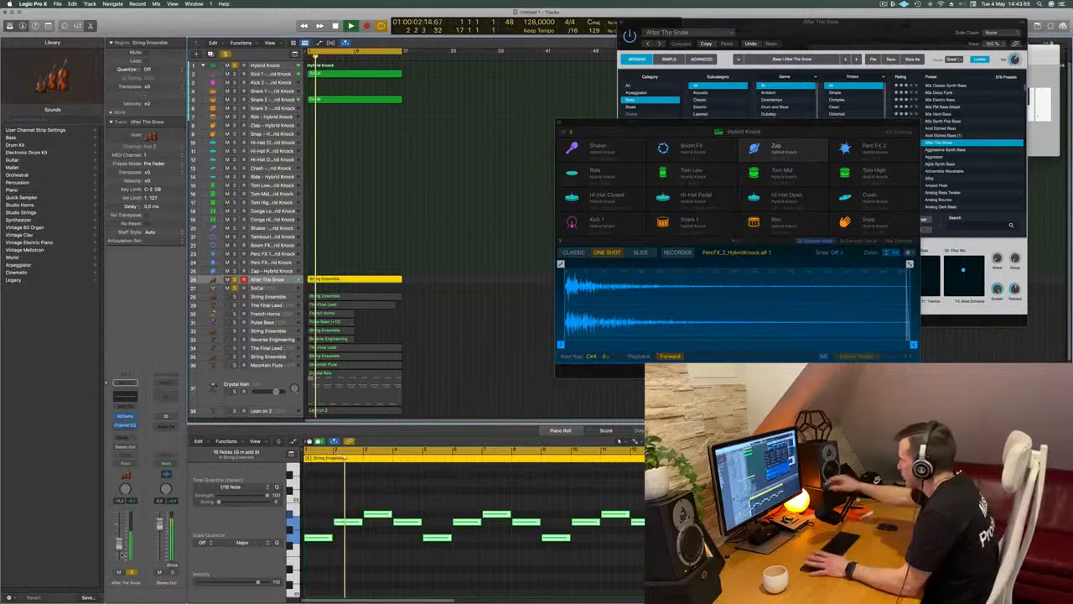
pyautogui.press('Return')
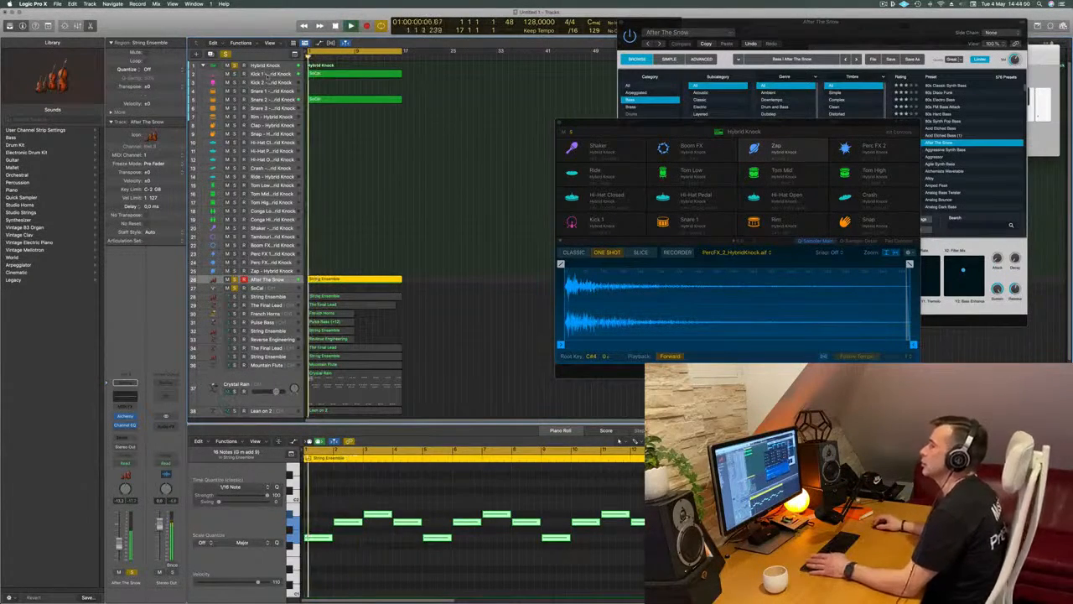
# Show the toolbar and enlarge the Kick 1 - Hybrid Knock track's row in the arrangement
pyautogui.click(265, 74)
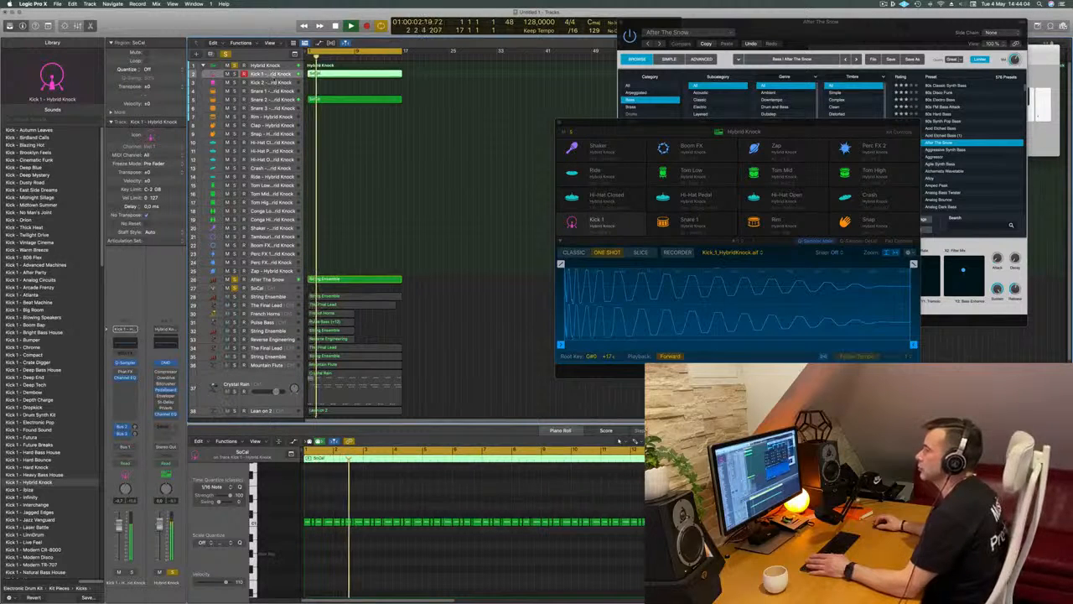
pyautogui.press('ctrl+alt+super+t')
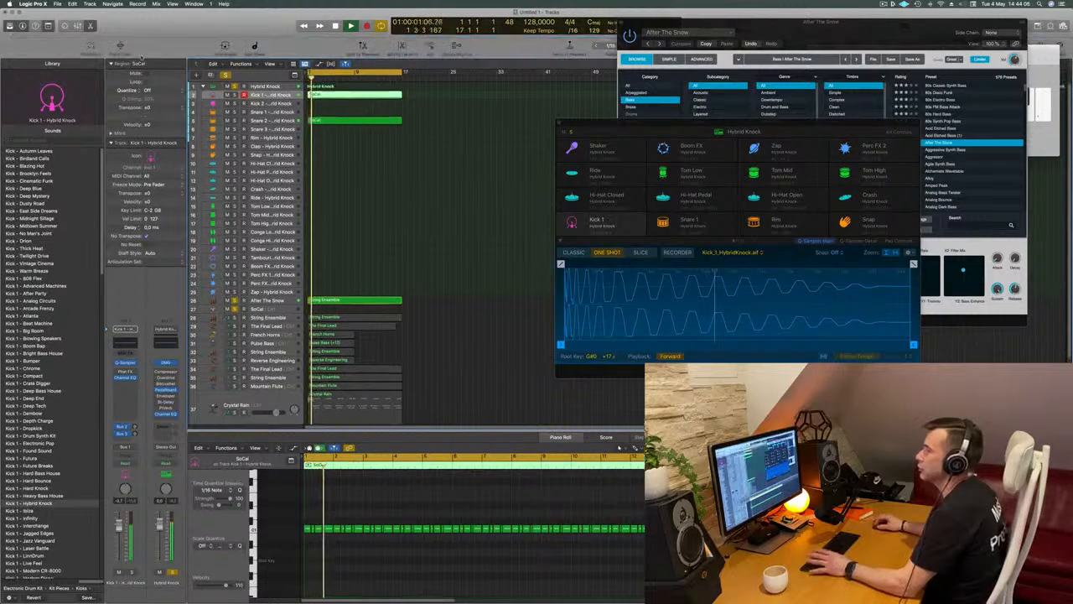
pyautogui.hotkey('ctrl', 'z')
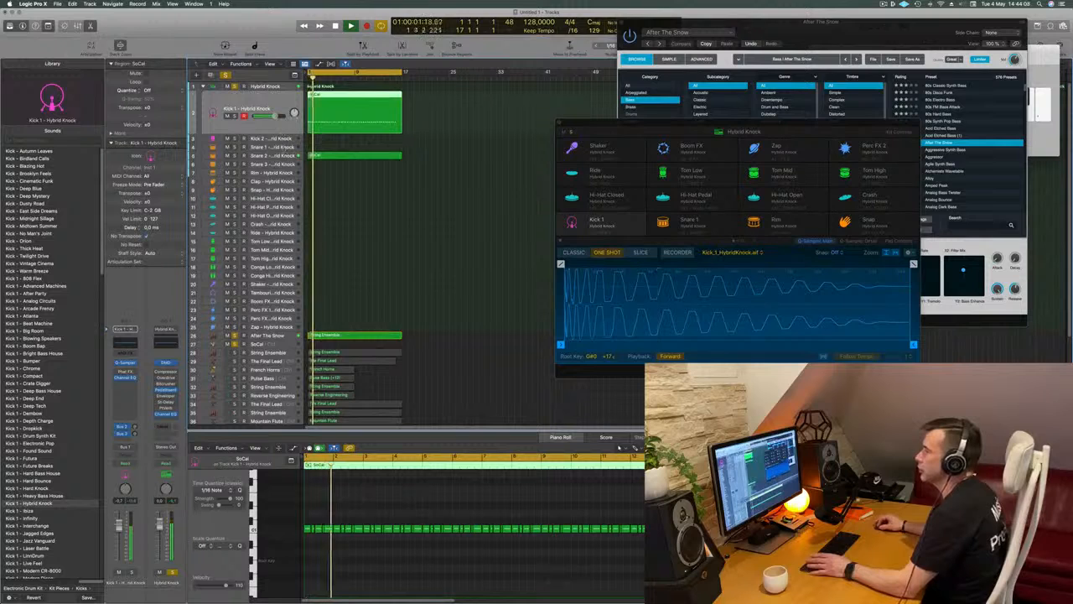
pyautogui.moveTo(284, 138); pyautogui.dragTo(284, 156)
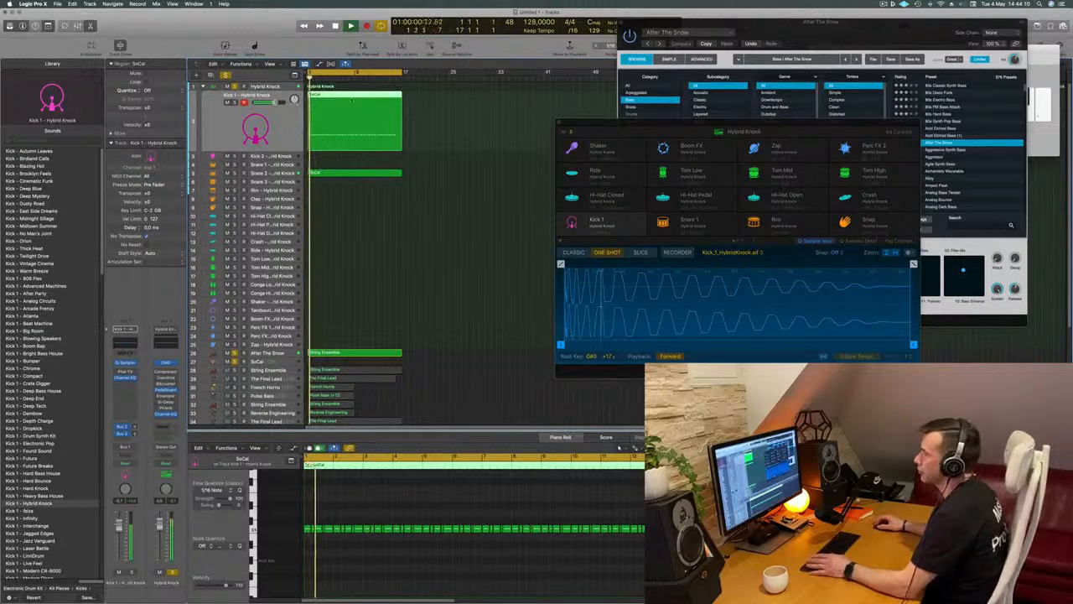
# Try the kick's SoCal region on the Kick 2 - Hybrid Knock track and return it to Kick 1 - Hybrid Knock
pyautogui.moveTo(374, 120); pyautogui.dragTo(364, 154)
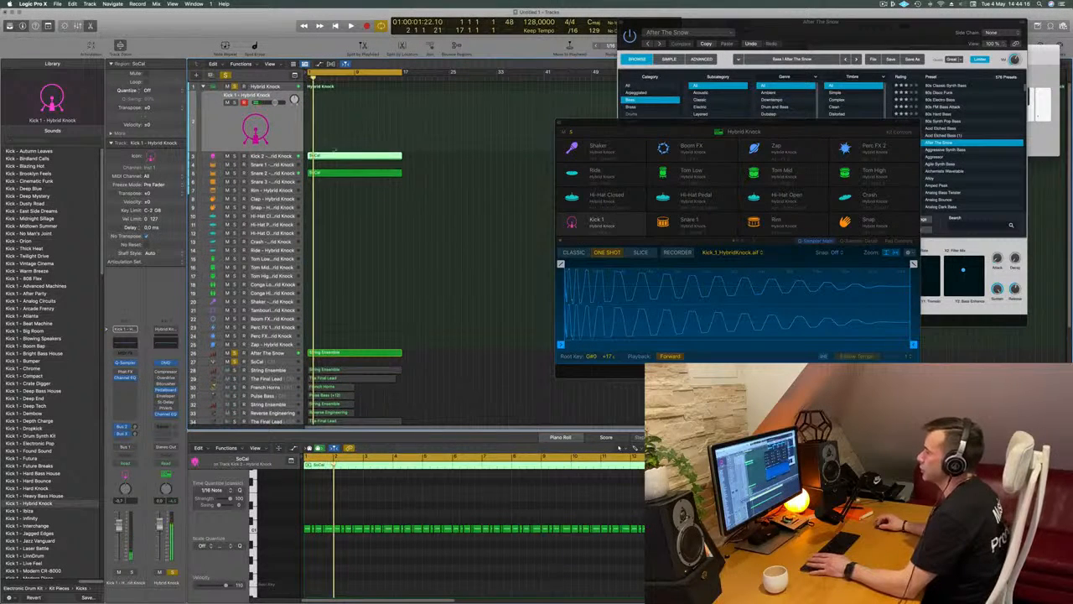
pyautogui.moveTo(334, 155); pyautogui.dragTo(296, 127)
pyautogui.press('space')
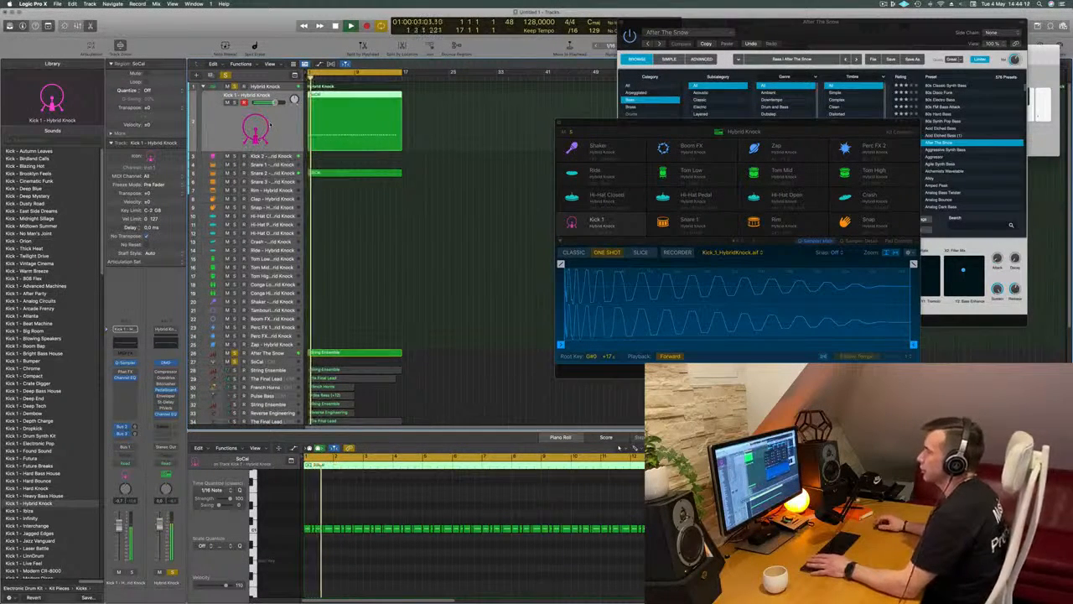
# Audition the Kick 1 - Hybrid Knock pattern from the beginning with the timeline enlarged
pyautogui.scroll(5, 297, 139)
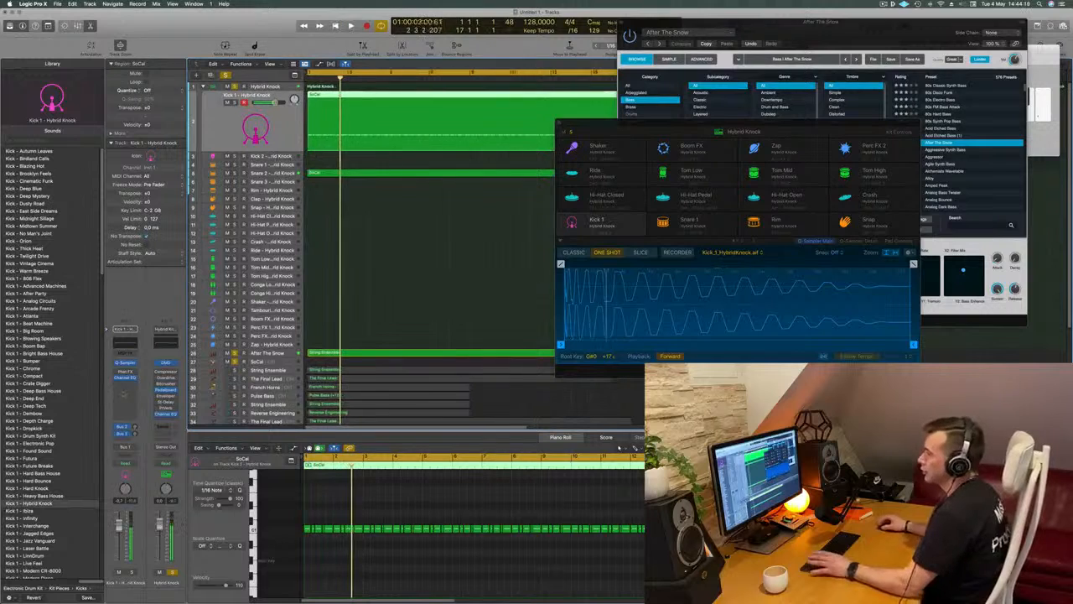
pyautogui.press('space')
pyautogui.press('space')
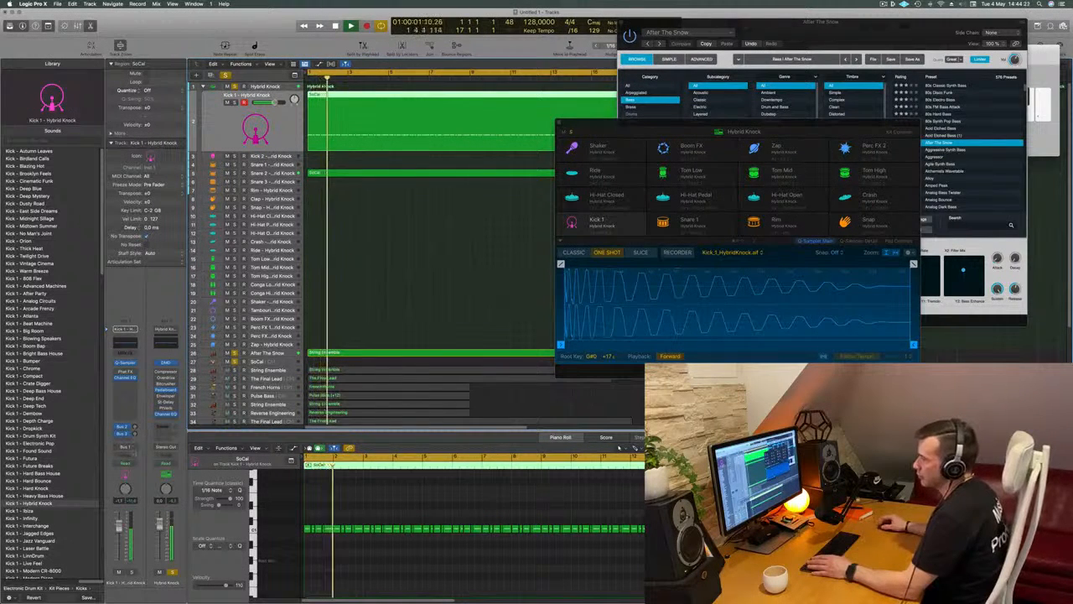
pyautogui.press('space')
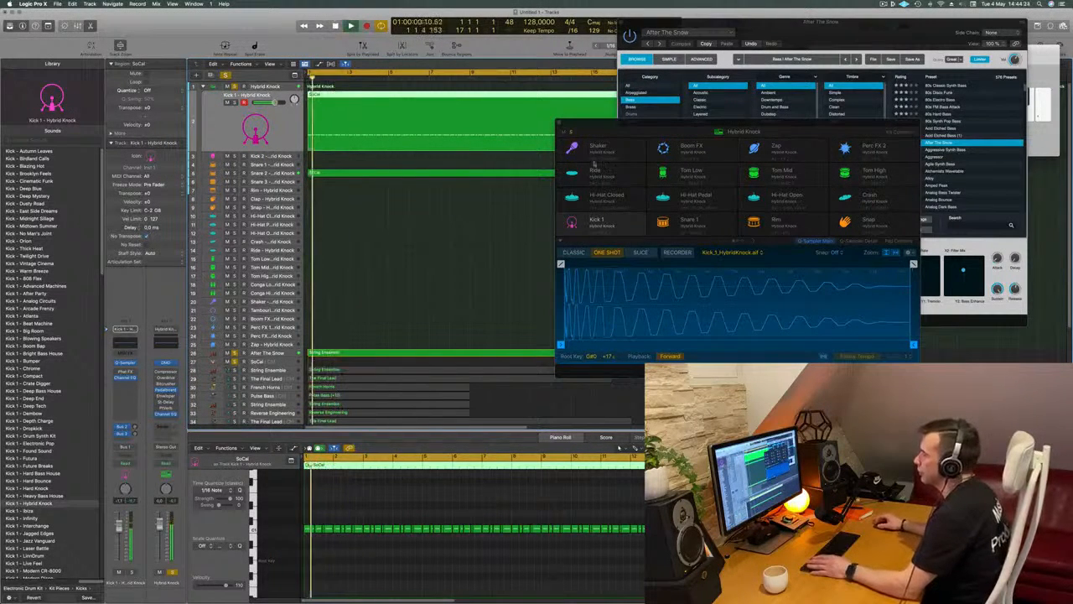
# Boost the Kick 1 - Hybrid Knock channel by 4.1 dB at 55 Hz with its Channel EQ
pyautogui.click(126, 342)
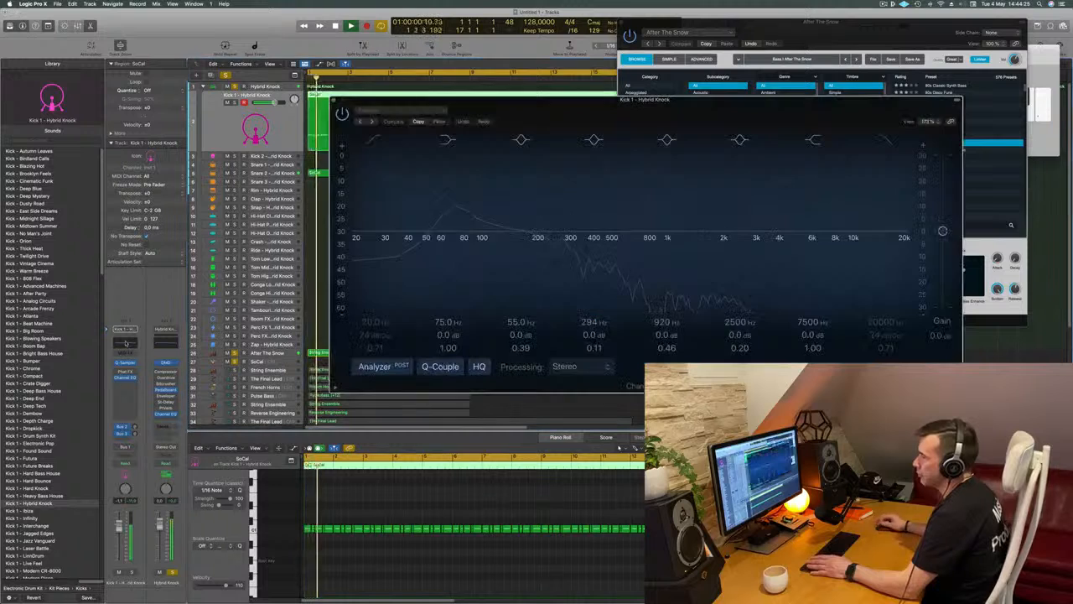
pyautogui.moveTo(434, 231); pyautogui.dragTo(434, 221)
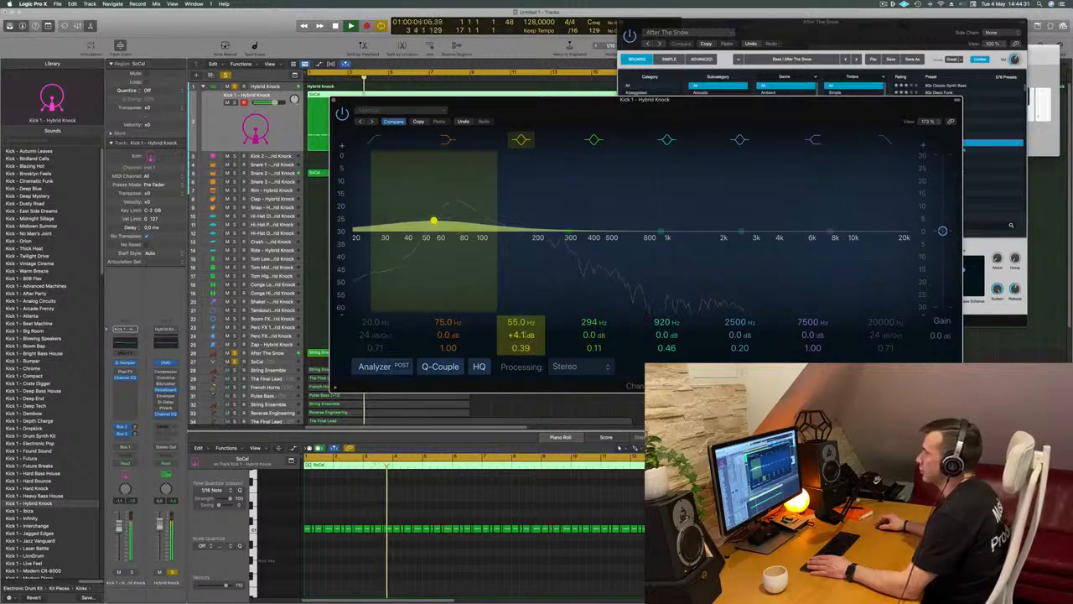
pyautogui.click(333, 101)
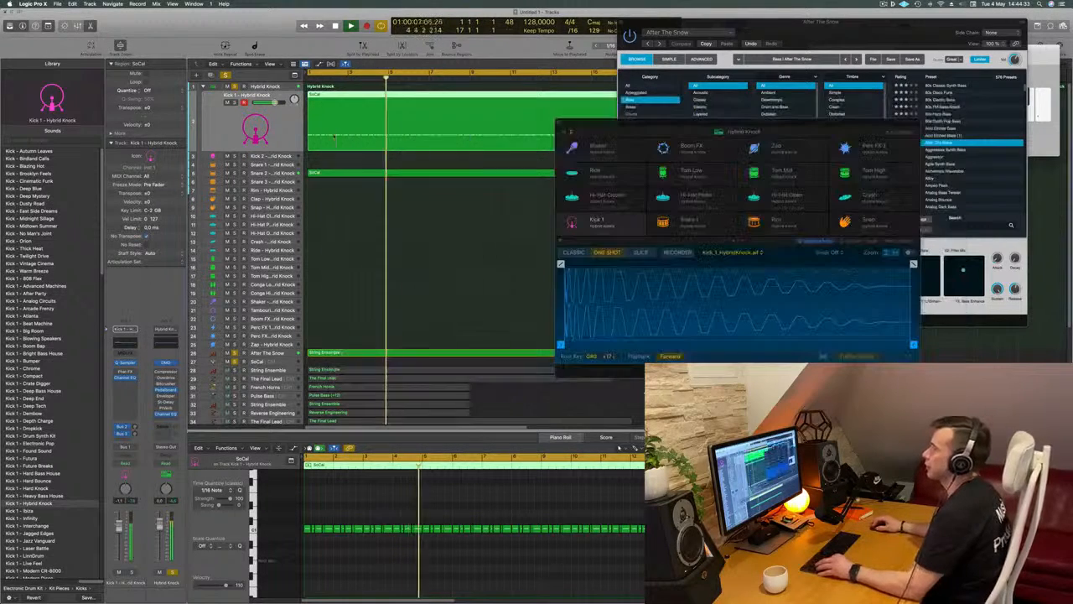
# Move the SoCal region from track 41 onto the Hi-Hat Closed - Hybrid Knock track and select that track
pyautogui.press('super+Left')
pyautogui.press('super+Left')
pyautogui.press('super+Left')
pyautogui.press('super+Left')
pyautogui.press('super+Left')
pyautogui.press('super+Left')
pyautogui.scroll(-3, 370, 311)
pyautogui.scroll(-5, 371, 309)
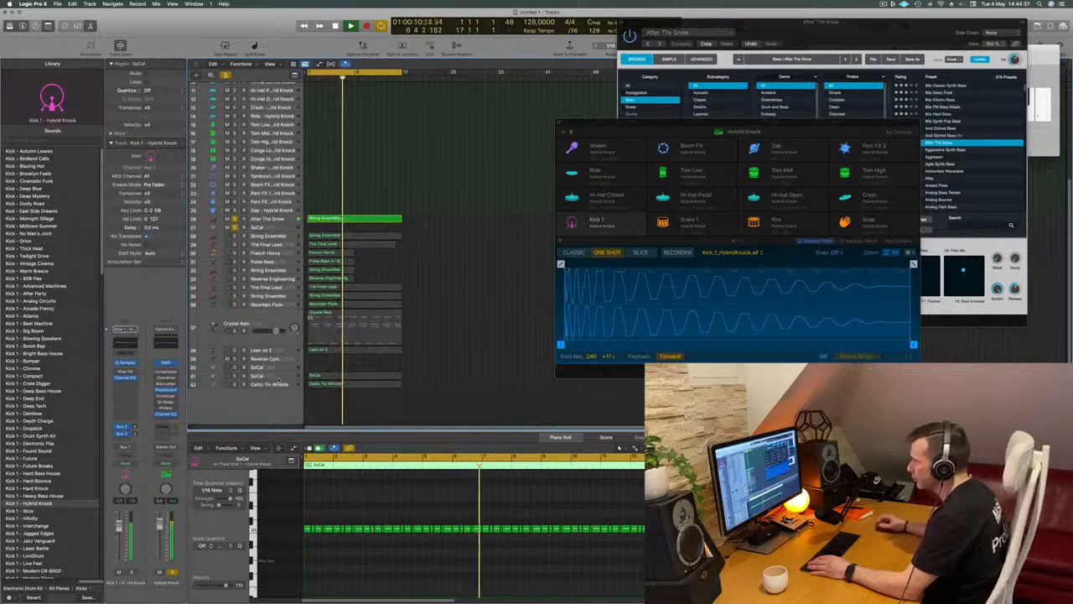
pyautogui.click(279, 378)
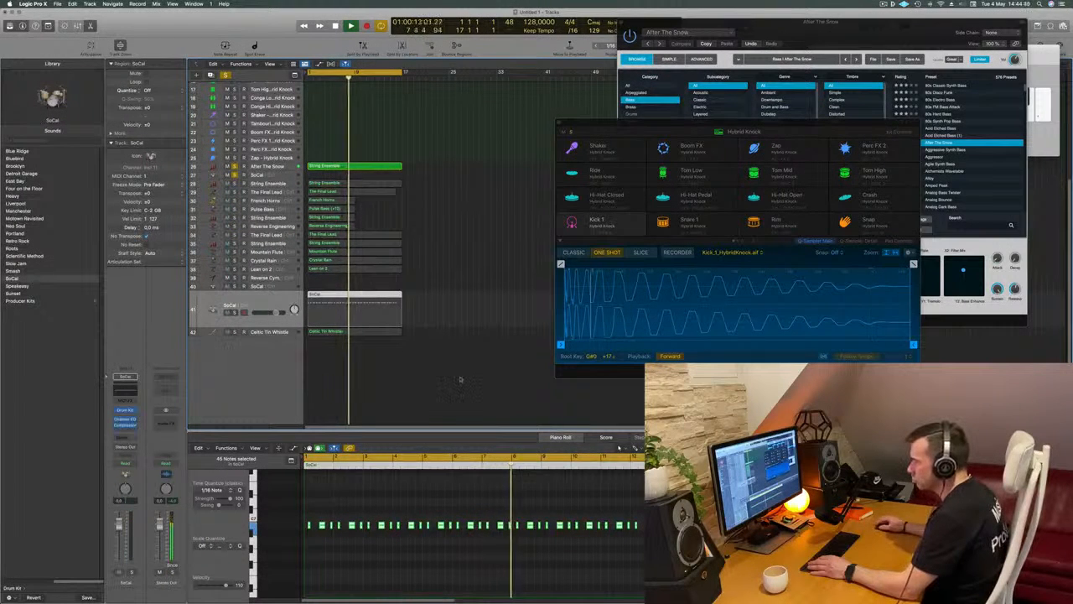
pyautogui.scroll(5, 507, 373)
pyautogui.scroll(1, 547, 218)
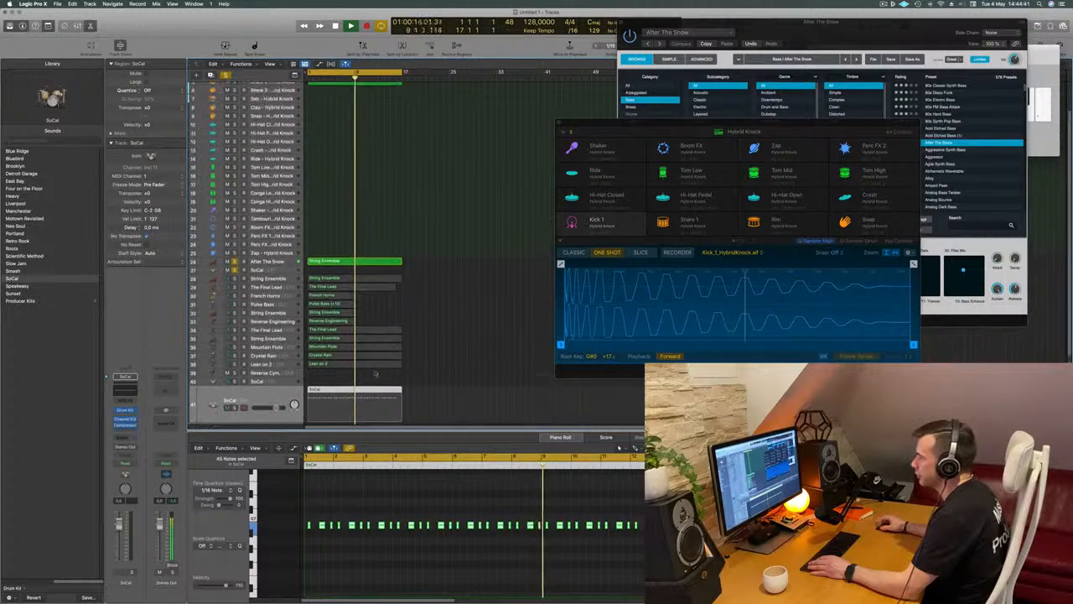
pyautogui.moveTo(371, 390); pyautogui.dragTo(340, 126)
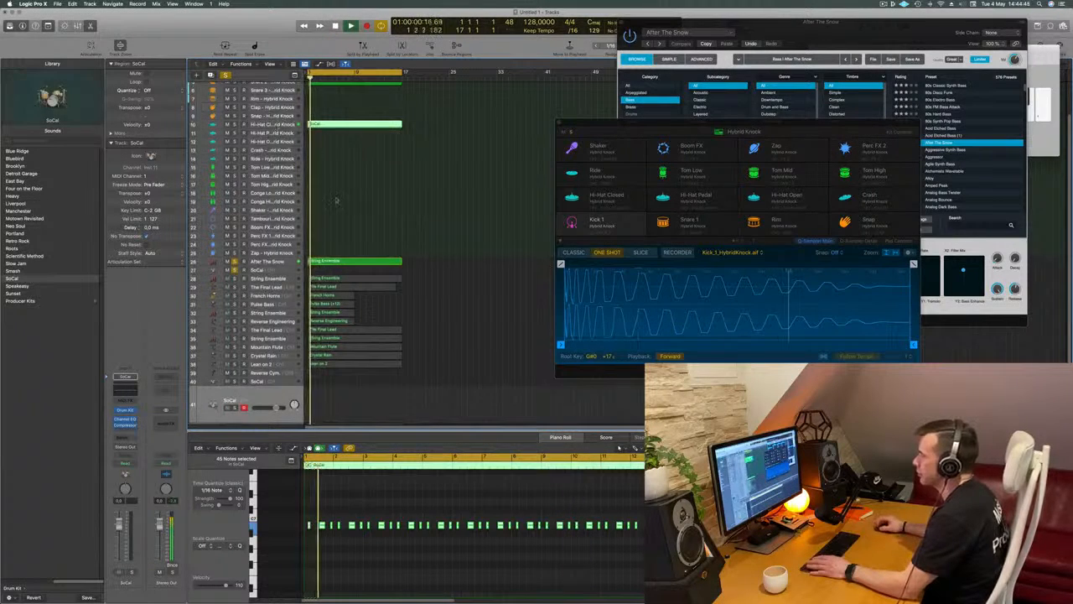
pyautogui.click(437, 126)
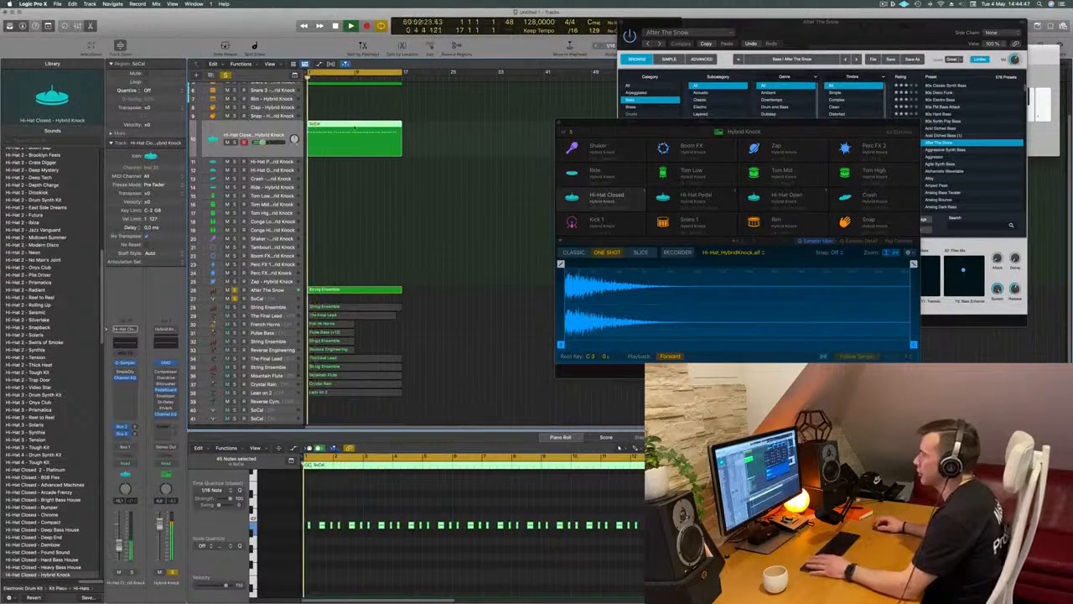
# Move the hi-hat SoCal region down to the Hi-Hat Open - Hybrid Knock track and select that track for listening
pyautogui.moveTo(358, 126); pyautogui.dragTo(361, 172)
pyautogui.click(369, 161)
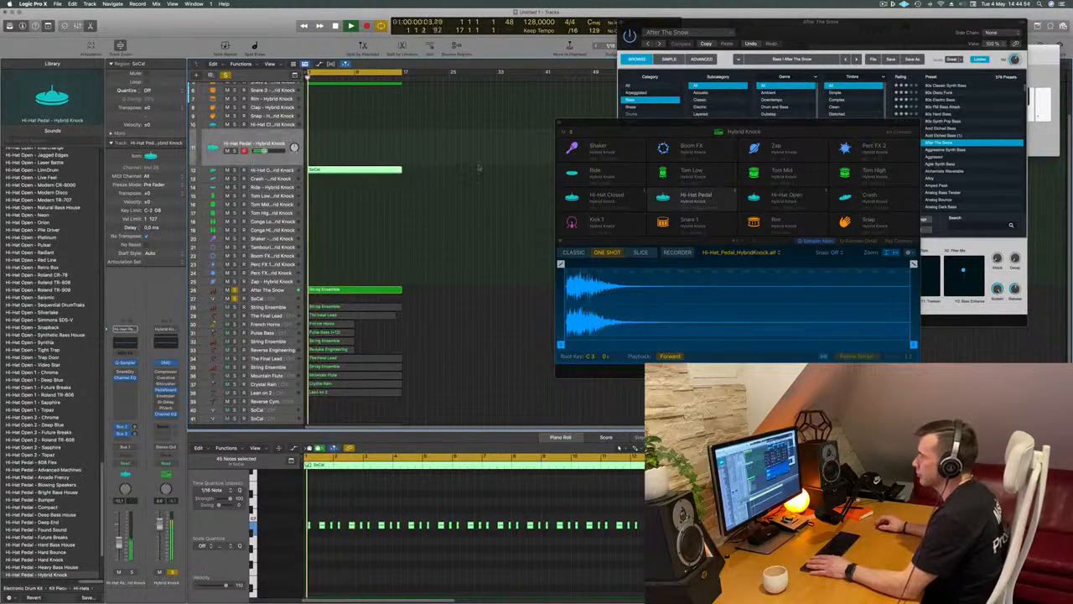
pyautogui.click(286, 169)
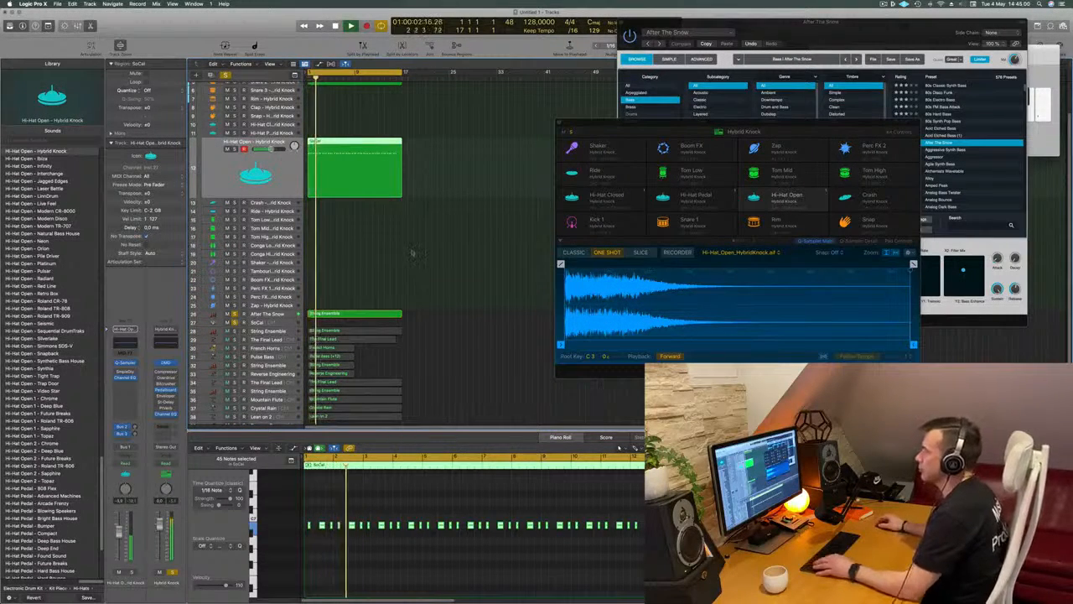
# Review the Kick 1 and Hi-Hat Open - Hybrid Knock tracks, restarting playback to hear the hi-hat pattern from the beginning
pyautogui.scroll(-6, 440, 260)
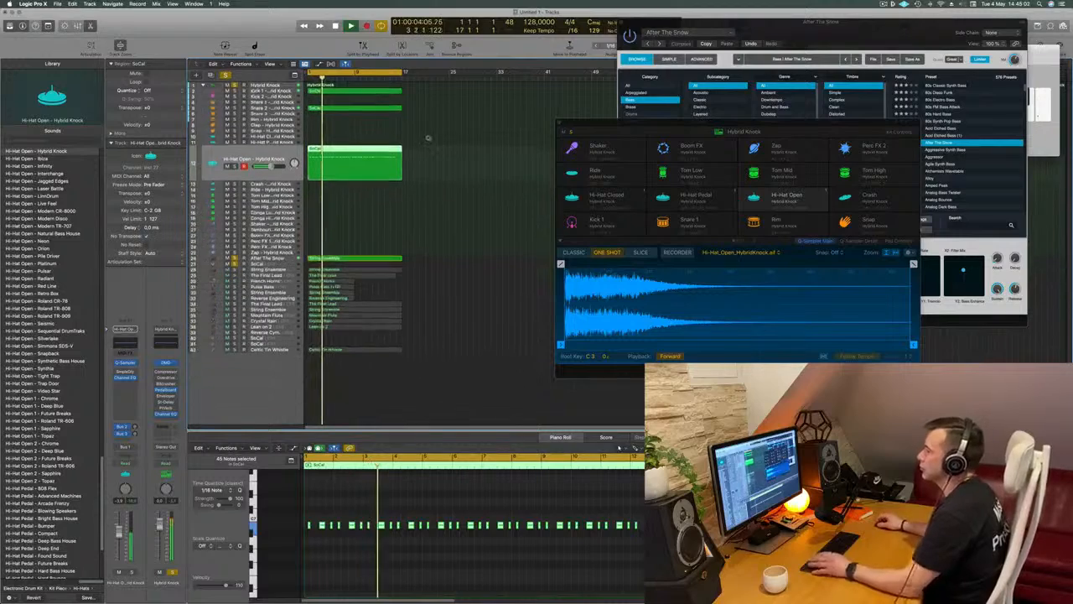
pyautogui.scroll(-3, 429, 138)
pyautogui.click(285, 90)
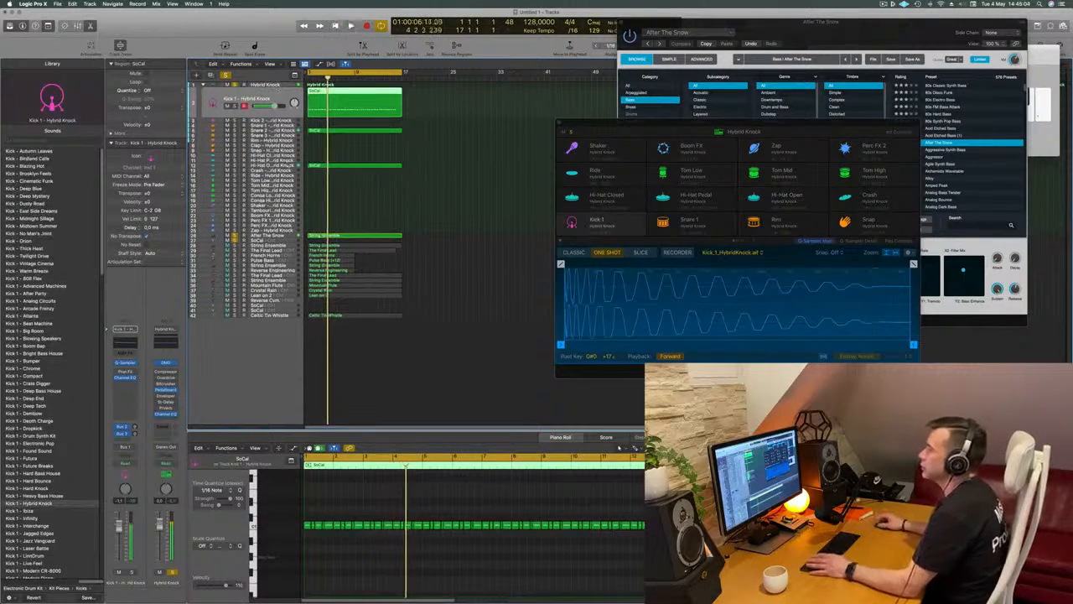
pyautogui.press('space')
pyautogui.click(289, 165)
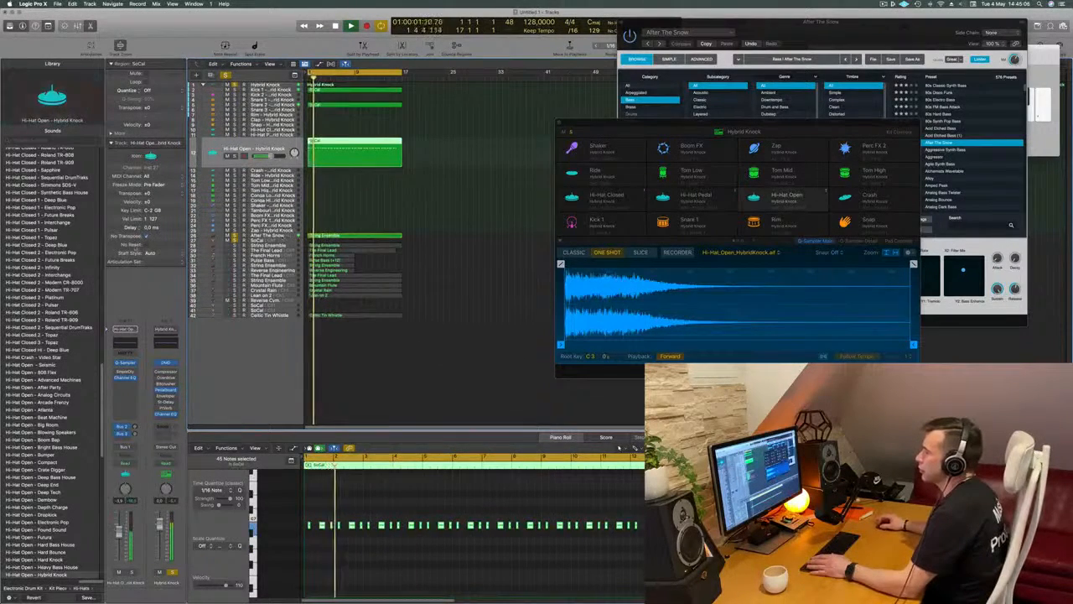
# Open the Alchemy instrument on the After The Snow bass track and turn the channel's volume down
pyautogui.click(285, 235)
pyautogui.press('super+k')
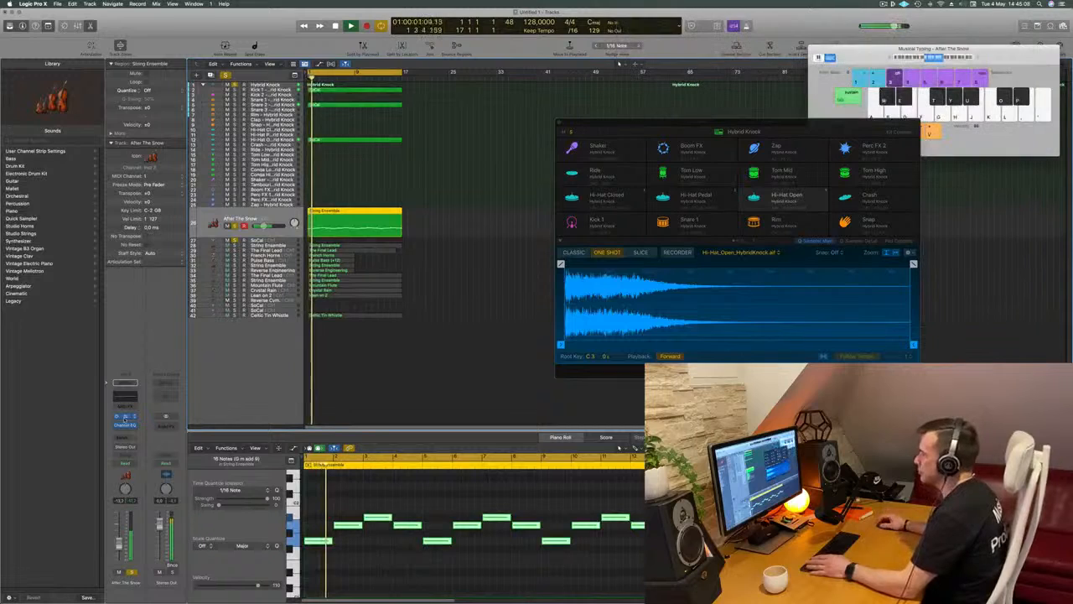
pyautogui.click(127, 418)
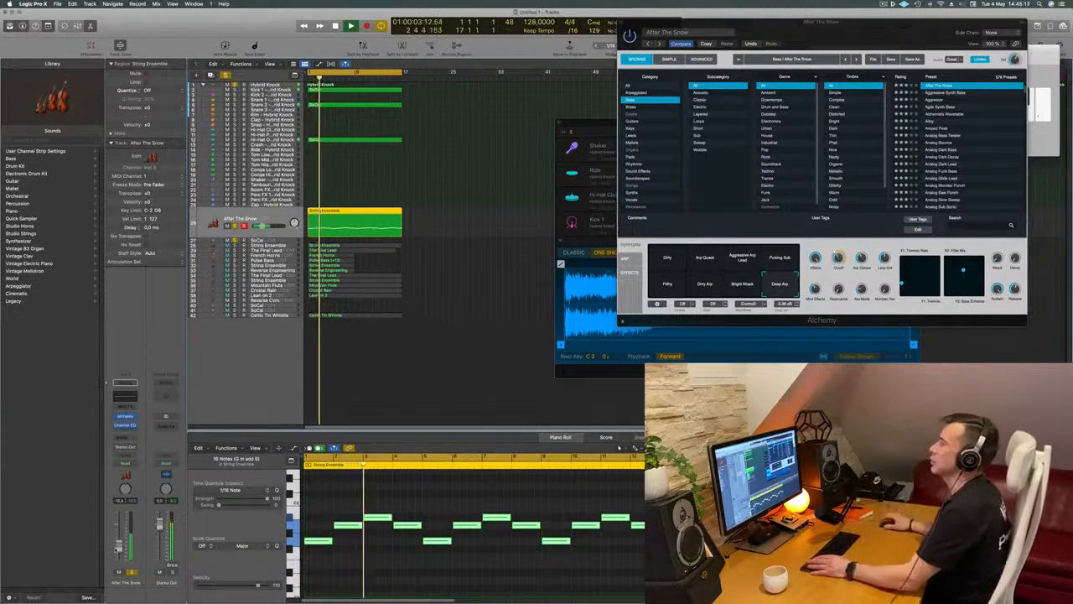
pyautogui.click(446, 148)
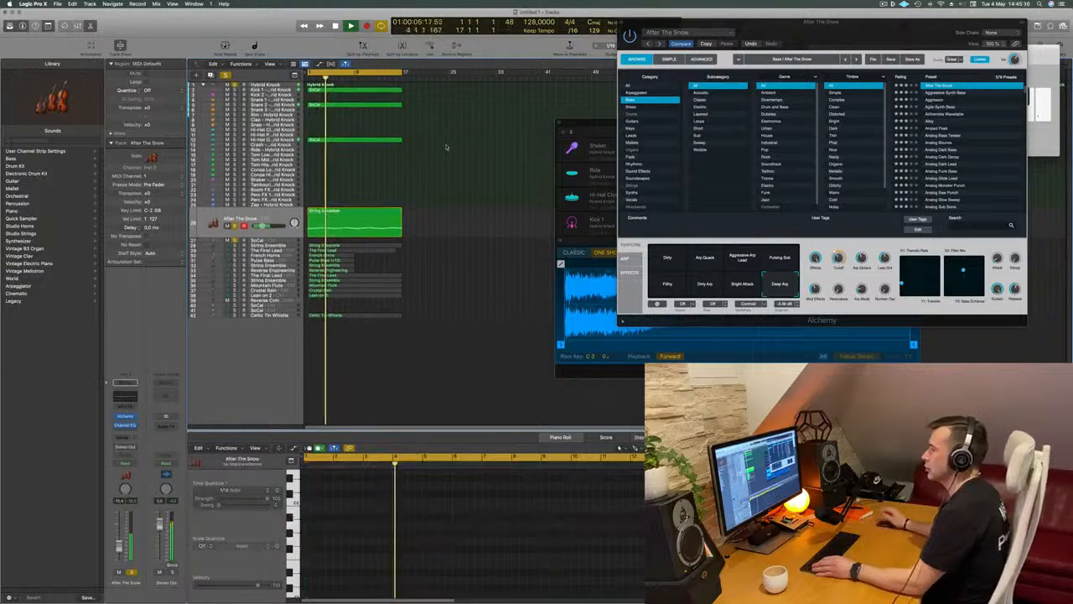
# Move the Lean on 2 track directly below After The Snow, lower its volume and solo it
pyautogui.click(272, 295)
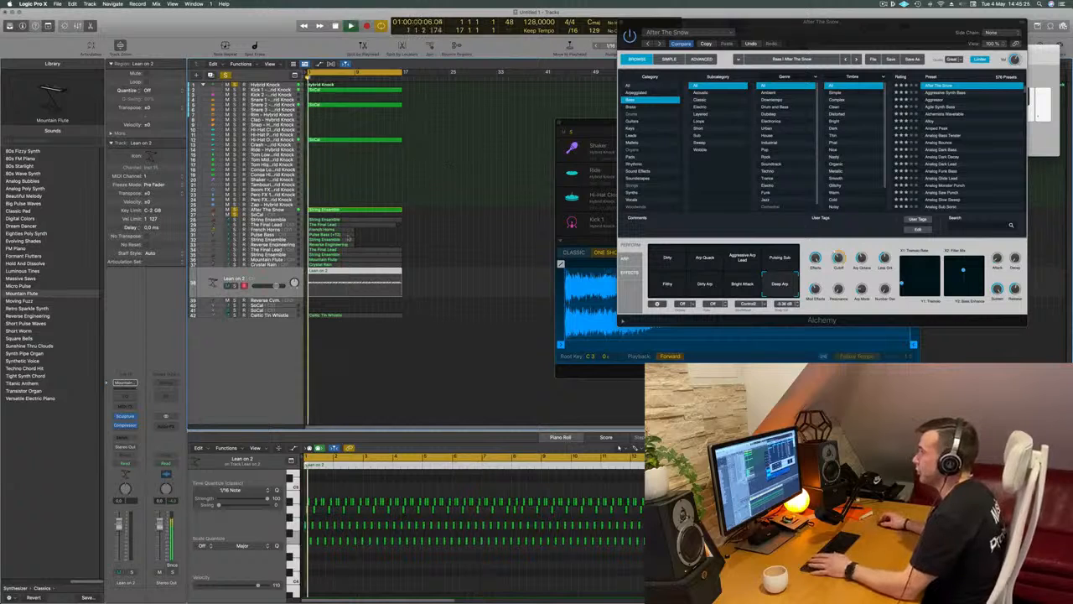
pyautogui.moveTo(270, 275); pyautogui.dragTo(296, 236)
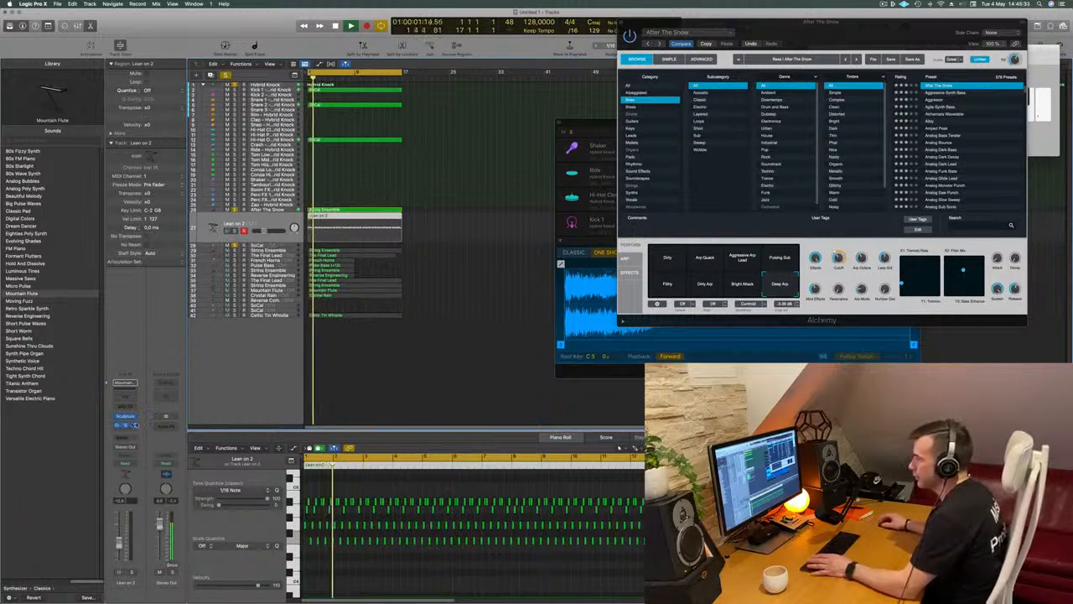
pyautogui.press('s')
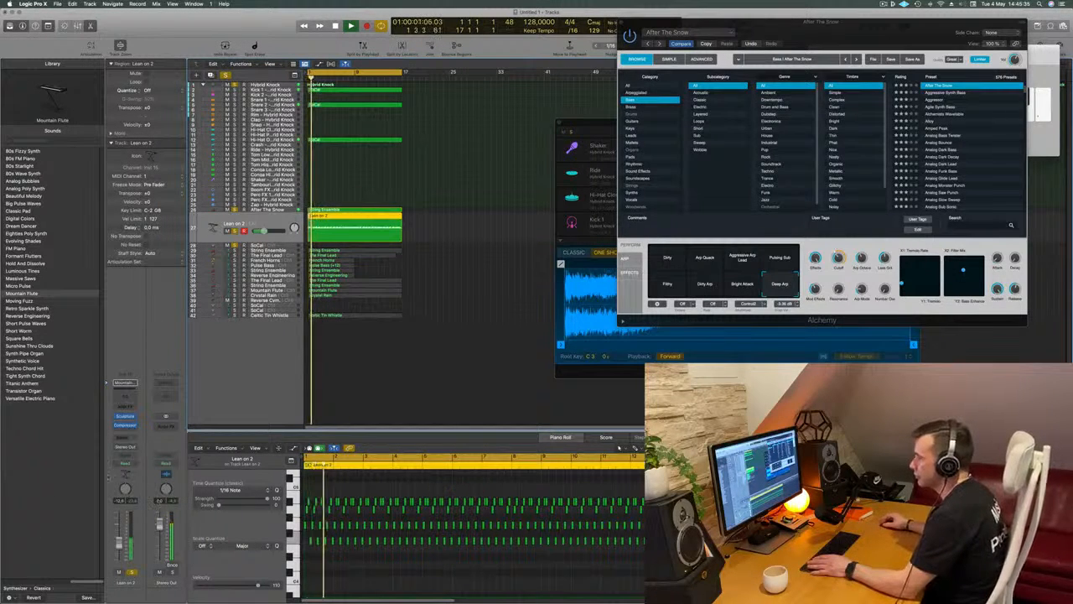
# Transpose all notes of the Lean on 2 region down one octave
pyautogui.click(393, 579)
pyautogui.press('Return')
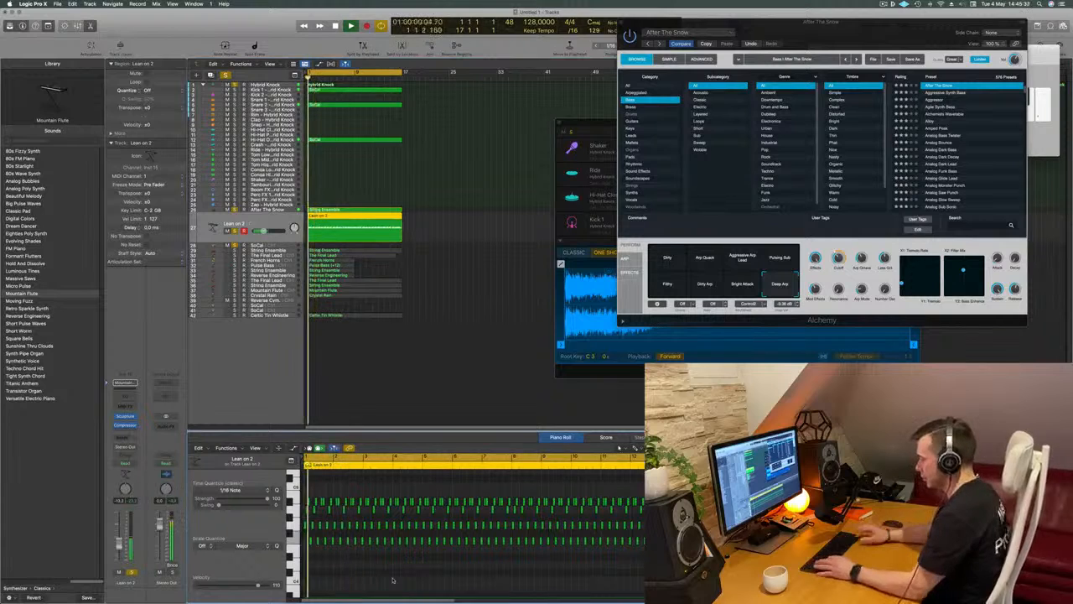
pyautogui.press('super+a')
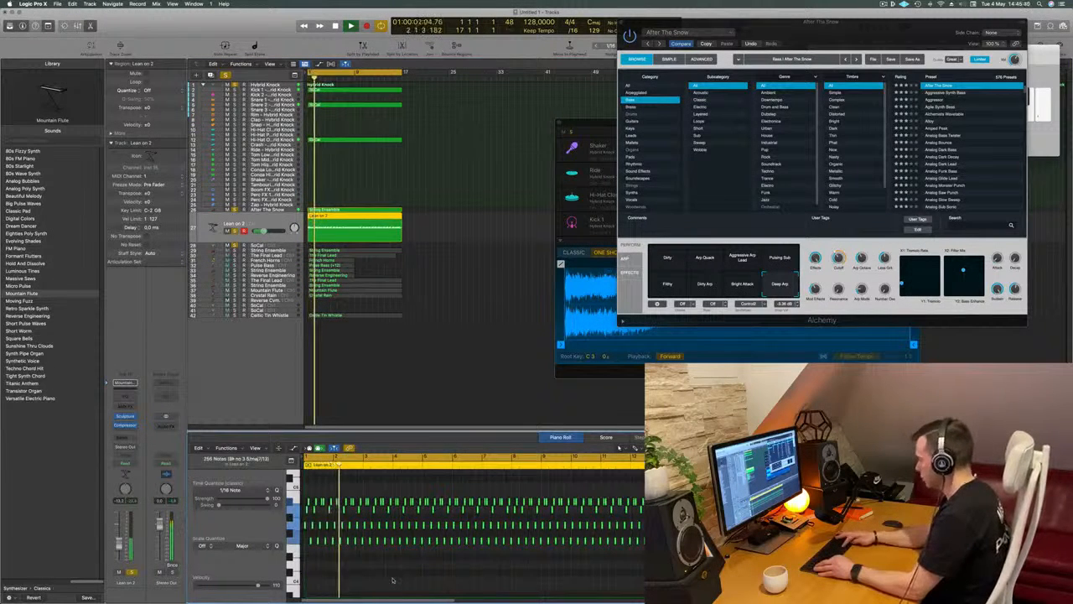
pyautogui.hotkey('alt', 'shift', 'Down')
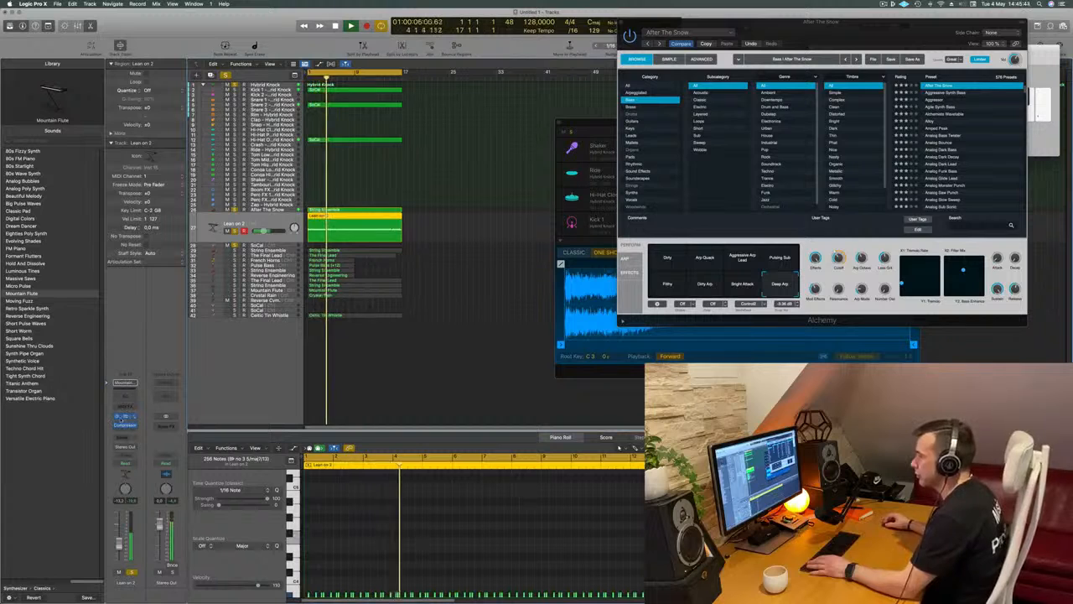
# Open Sculpture on the Lean on 2 track and load the Metallic Percussion preset from 05 Modeled Percussion
pyautogui.click(124, 418)
pyautogui.moveTo(523, 107); pyautogui.dragTo(494, 112)
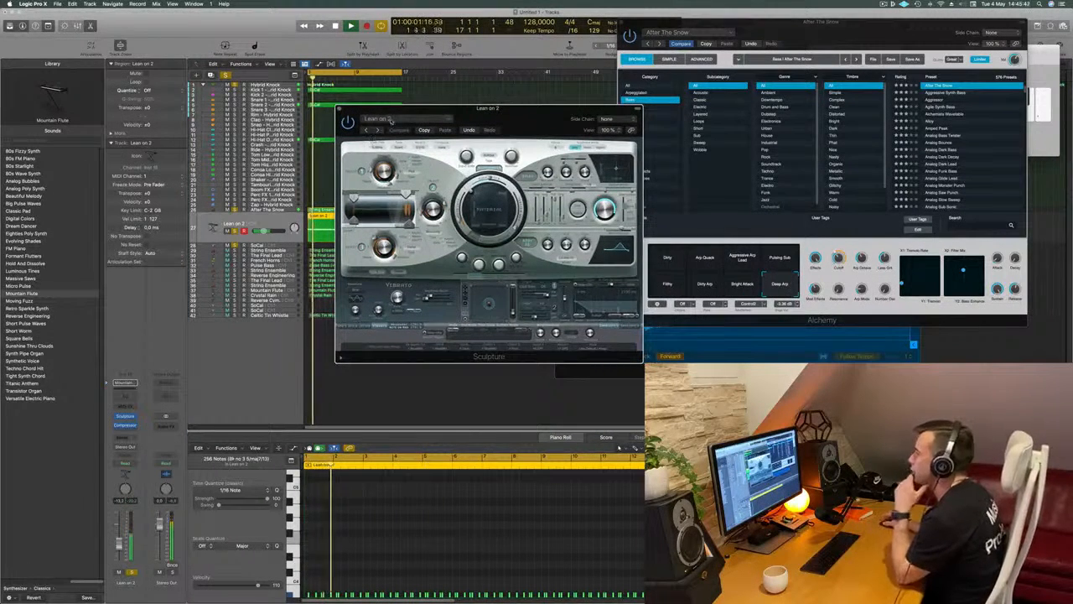
pyautogui.click(391, 120)
pyautogui.moveTo(441, 296)
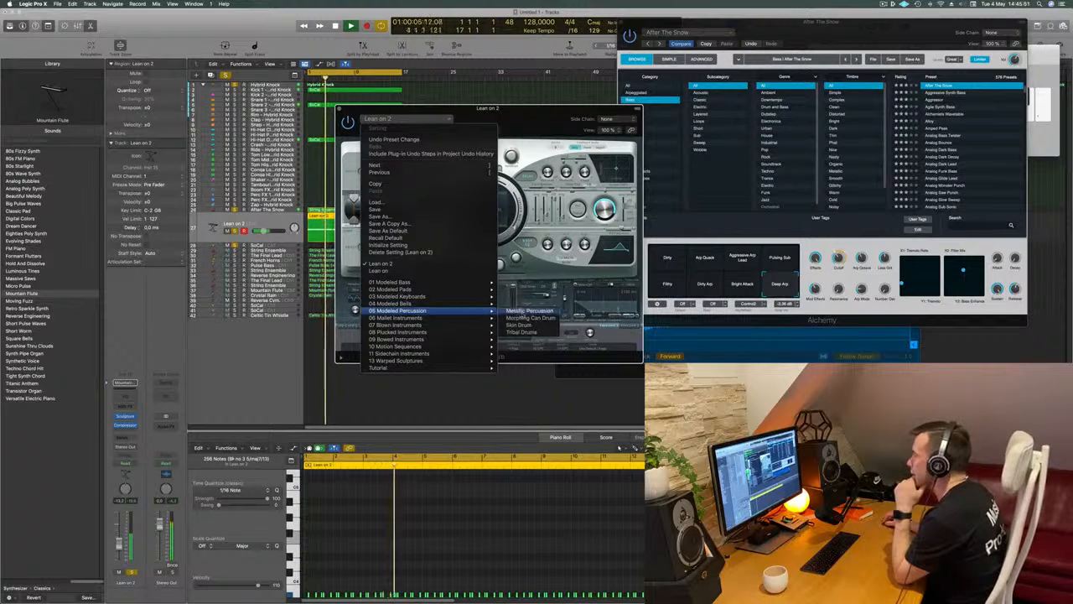
pyautogui.click(521, 313)
# Audition successive Sculpture presets from Metallic Percussion through Skin Drum, Tribal Drums, Asian Dreams and Big Kalimba to Classic Marimba, replaying from the start
pyautogui.moveTo(379, 132); pyautogui.dragTo(413, 129)
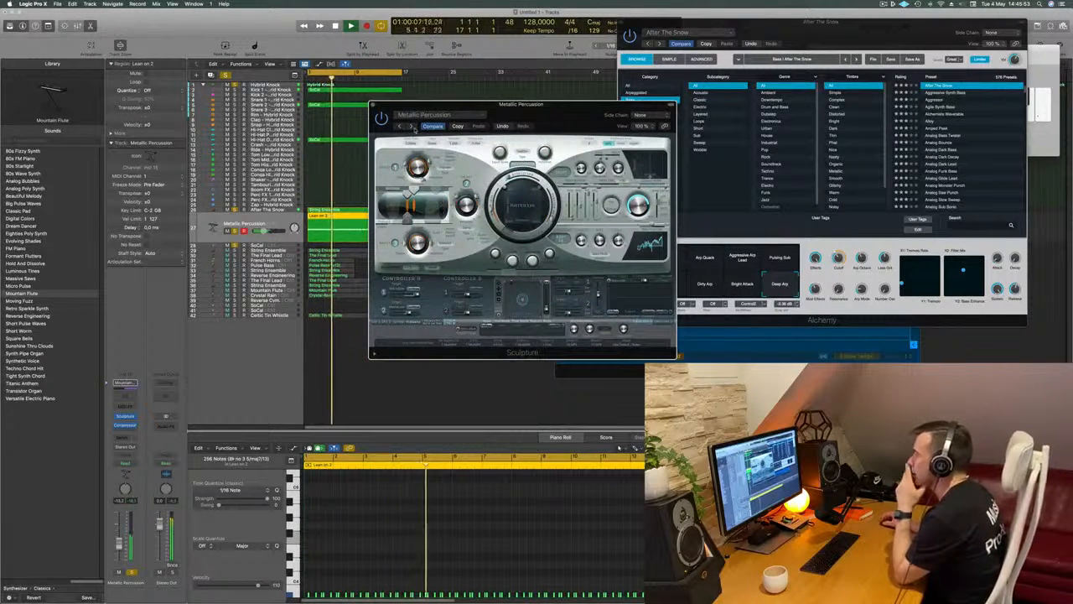
pyautogui.click(412, 127)
pyautogui.click(412, 127)
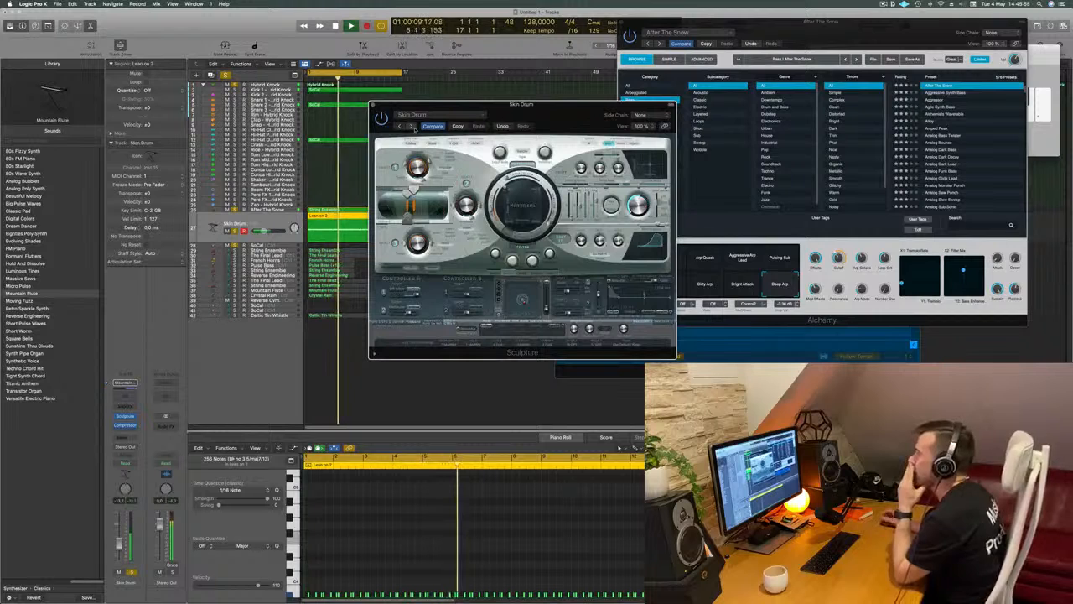
pyautogui.click(412, 126)
pyautogui.moveTo(413, 127); pyautogui.dragTo(360, 149)
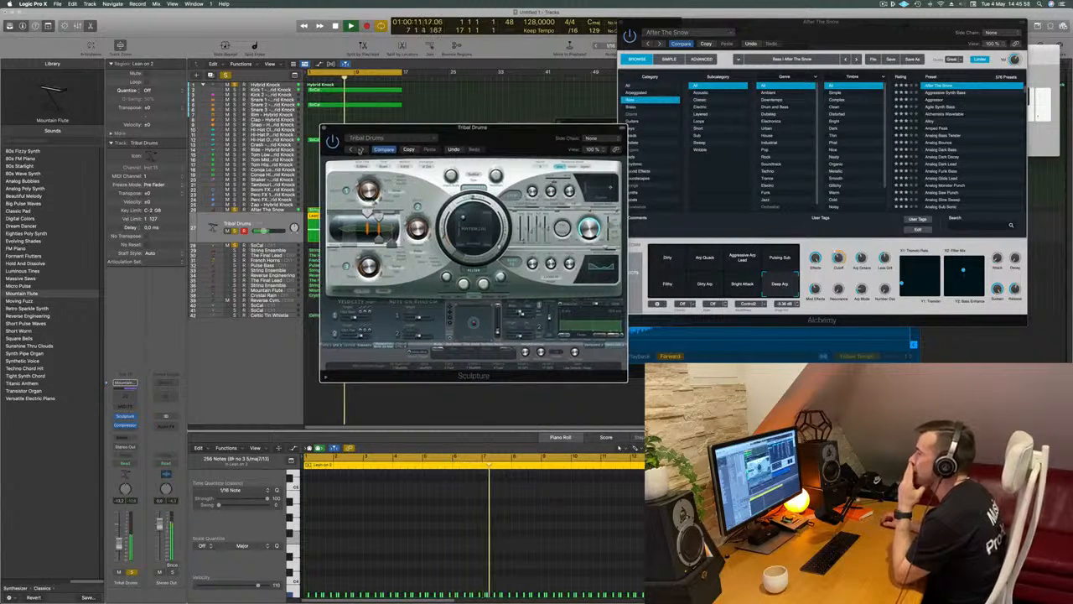
pyautogui.click(360, 149)
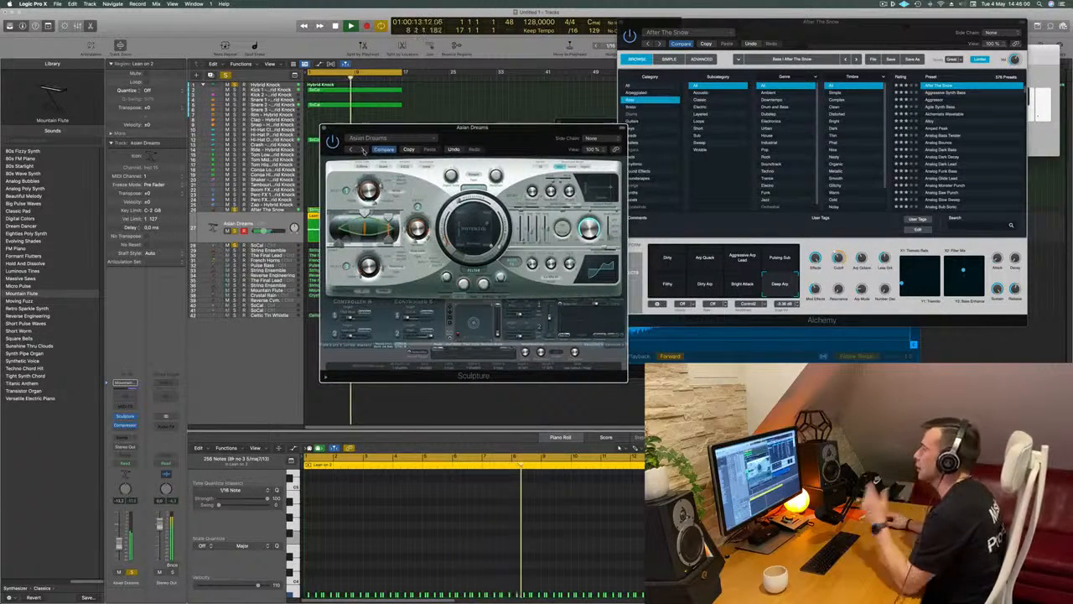
pyautogui.click(362, 150)
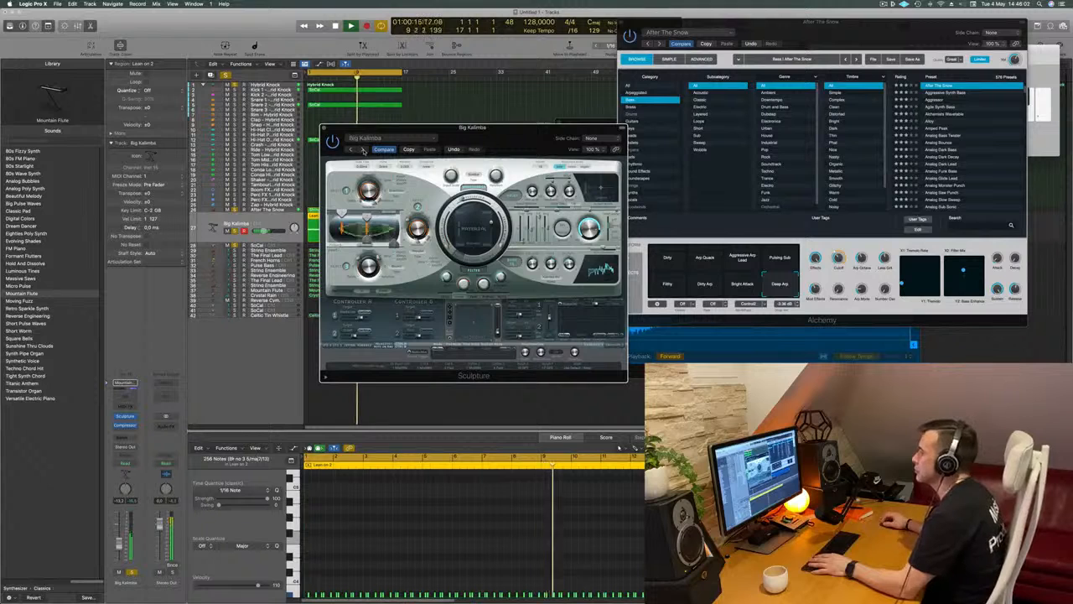
pyautogui.click(363, 149)
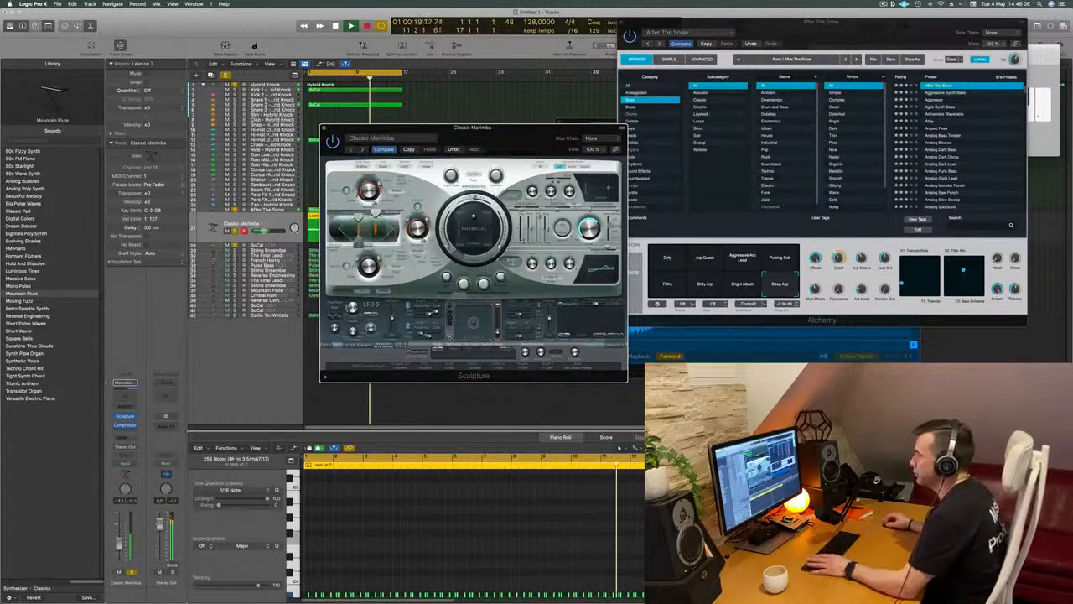
pyautogui.press('space')
pyautogui.press('space')
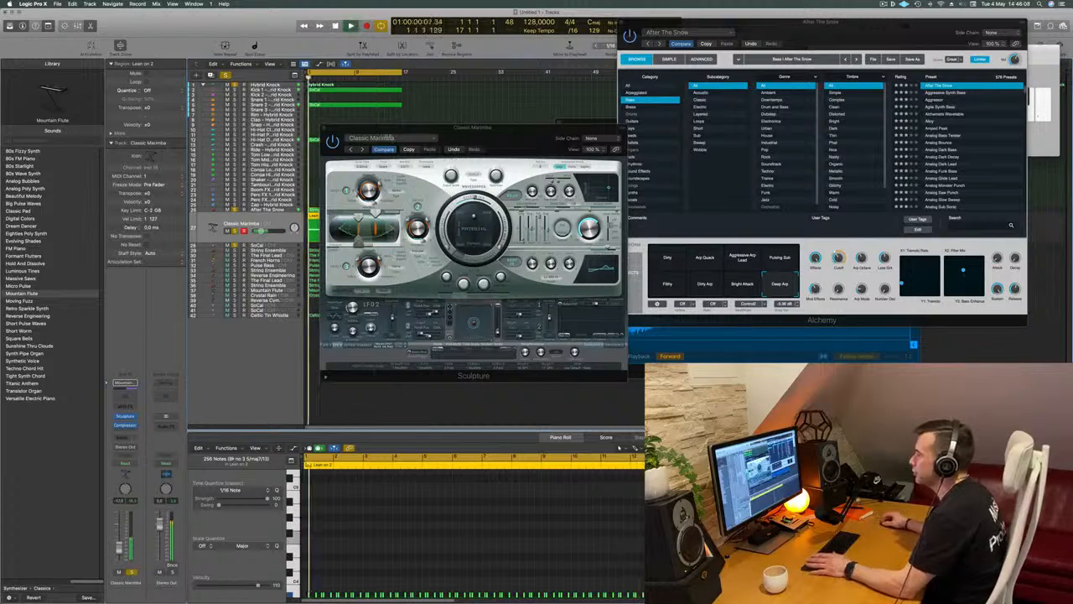
# Audition the Sculpture mallet presets from Classic Vibraphone through Straw Mallets and settle on Sticky Mallets
pyautogui.click(362, 149)
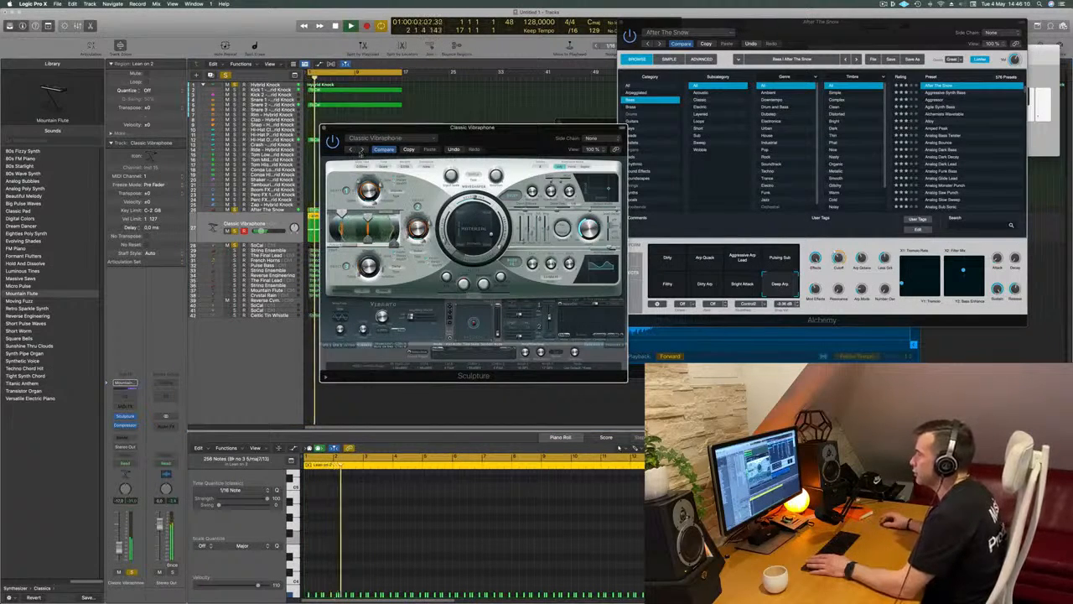
pyautogui.click(362, 149)
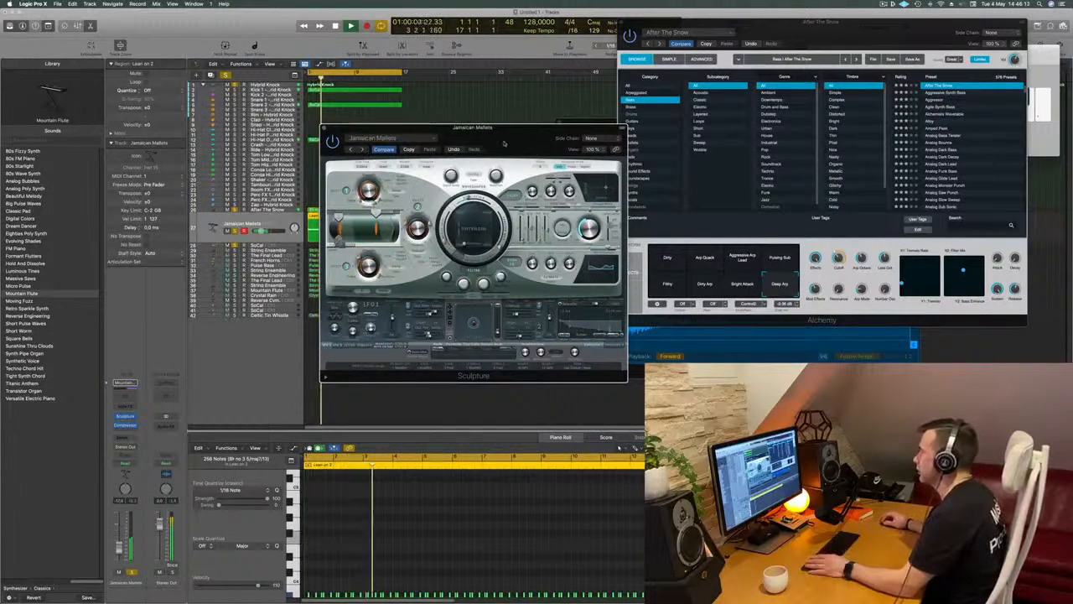
pyautogui.moveTo(365, 151); pyautogui.dragTo(340, 176)
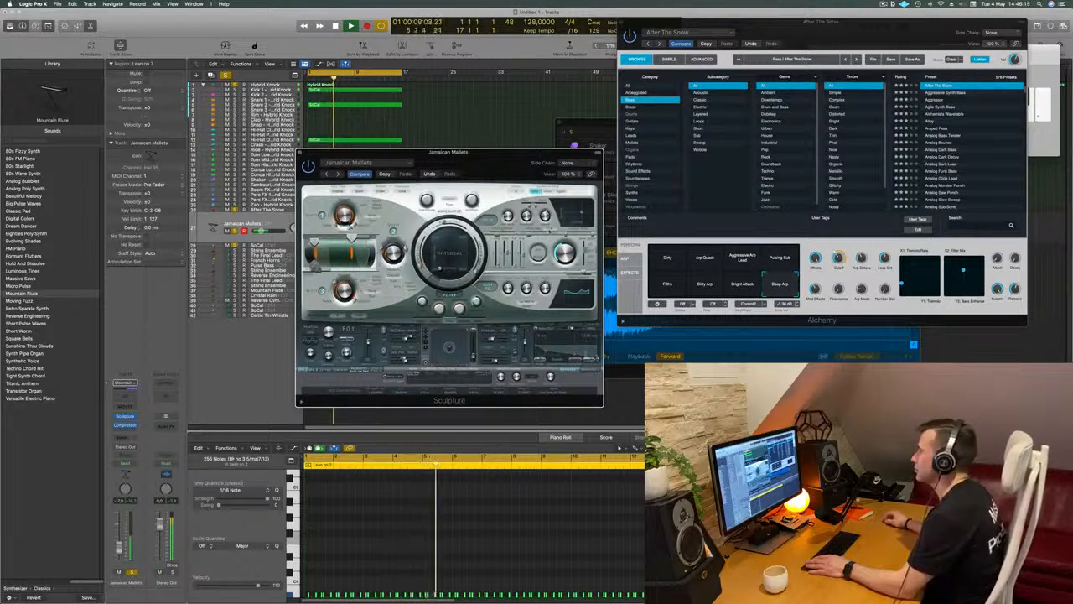
pyautogui.click(339, 174)
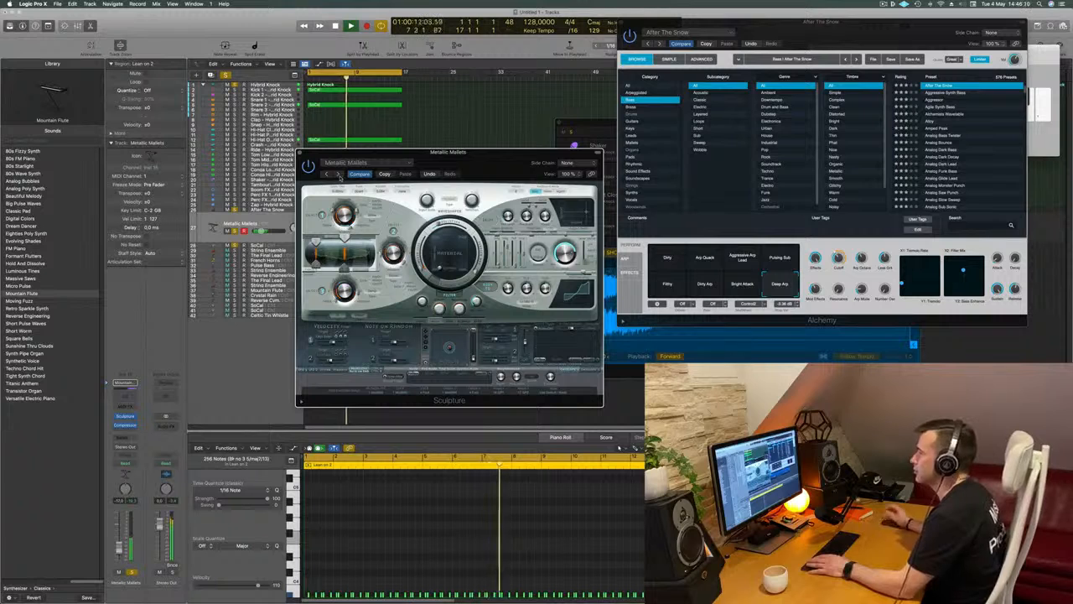
pyautogui.click(339, 175)
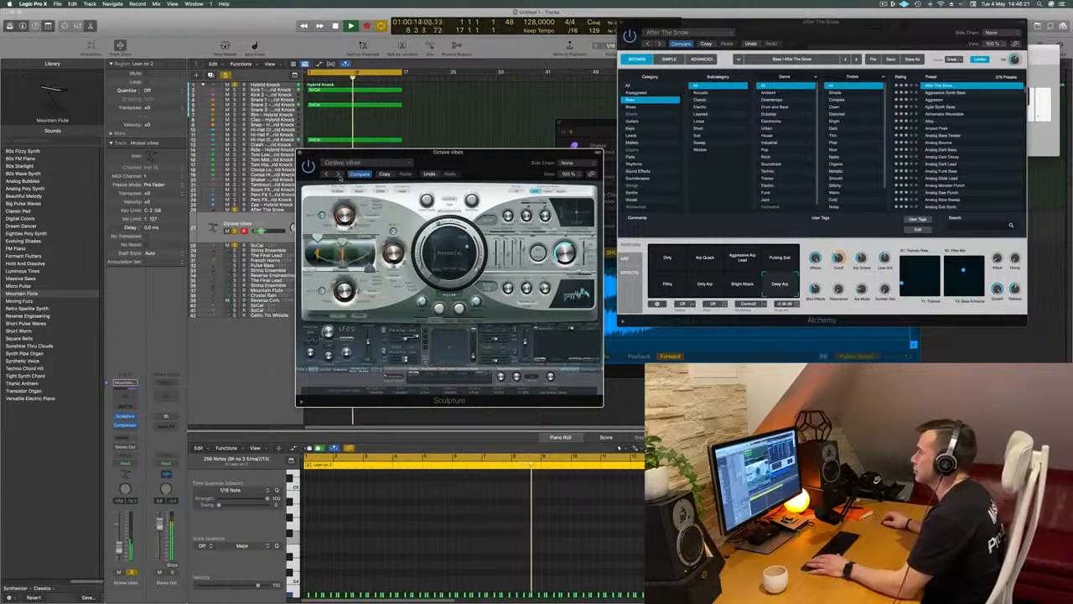
pyautogui.click(339, 174)
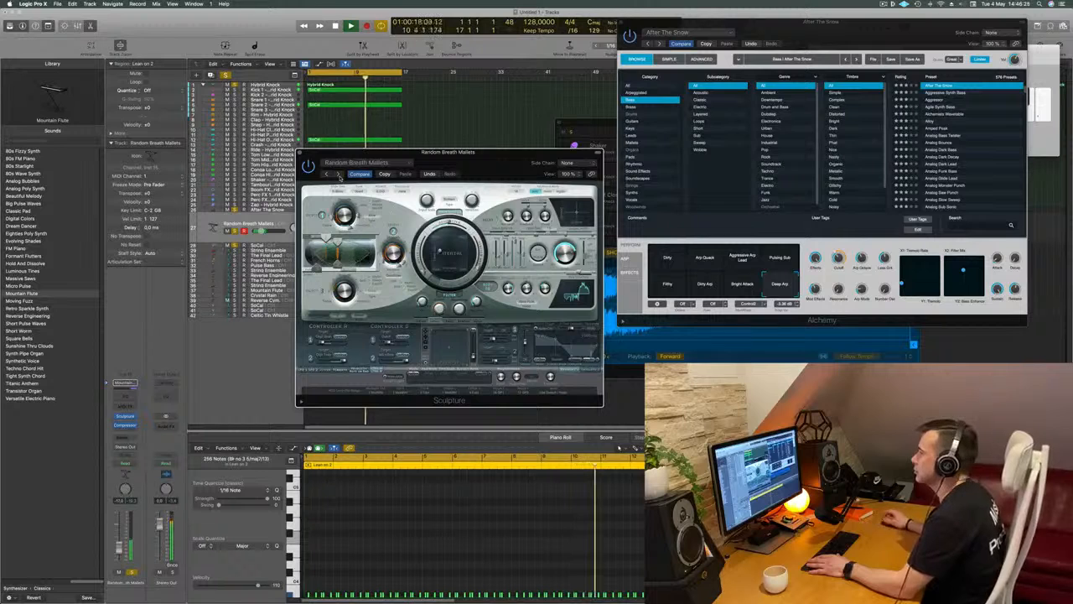
pyautogui.click(339, 175)
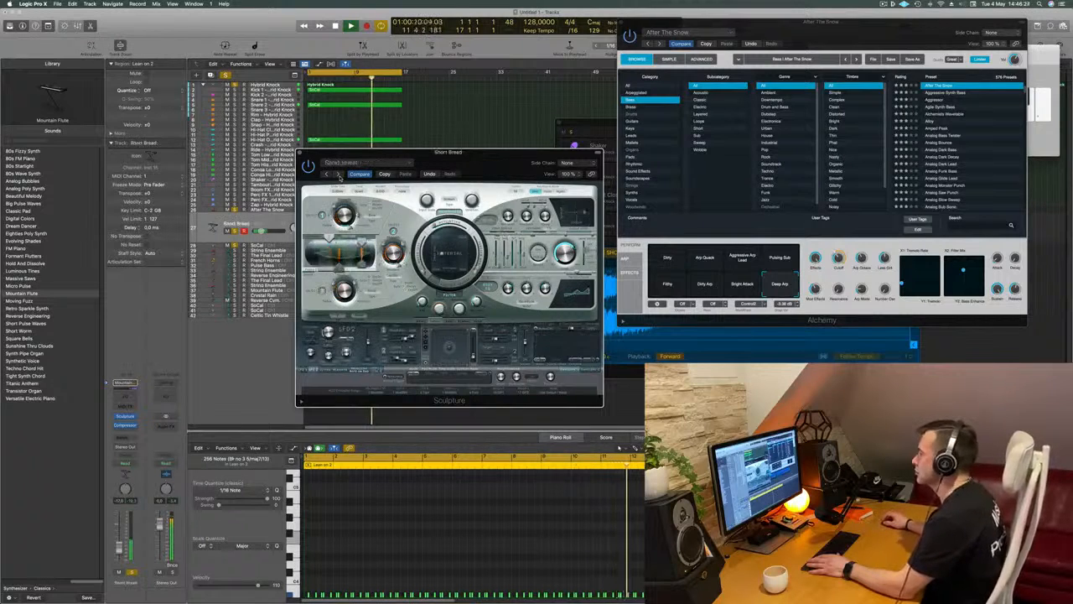
pyautogui.click(339, 175)
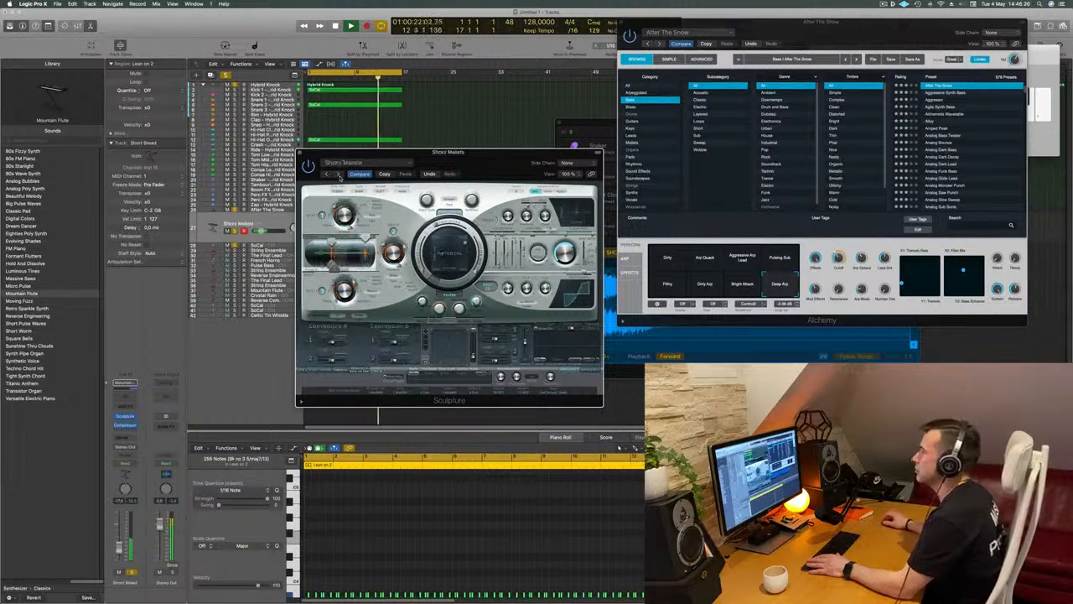
pyautogui.click(339, 174)
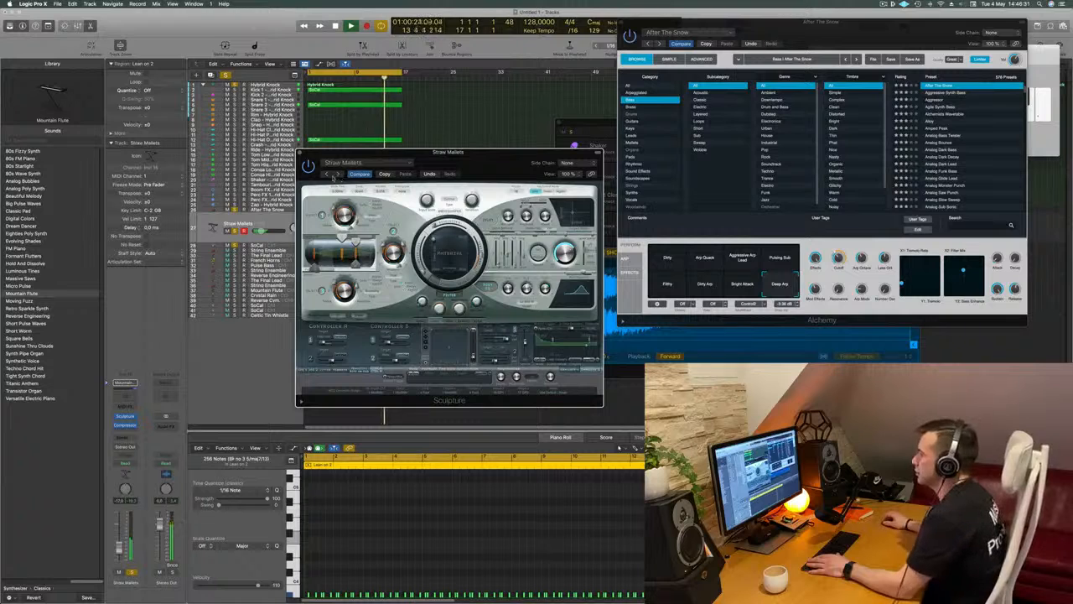
pyautogui.click(328, 175)
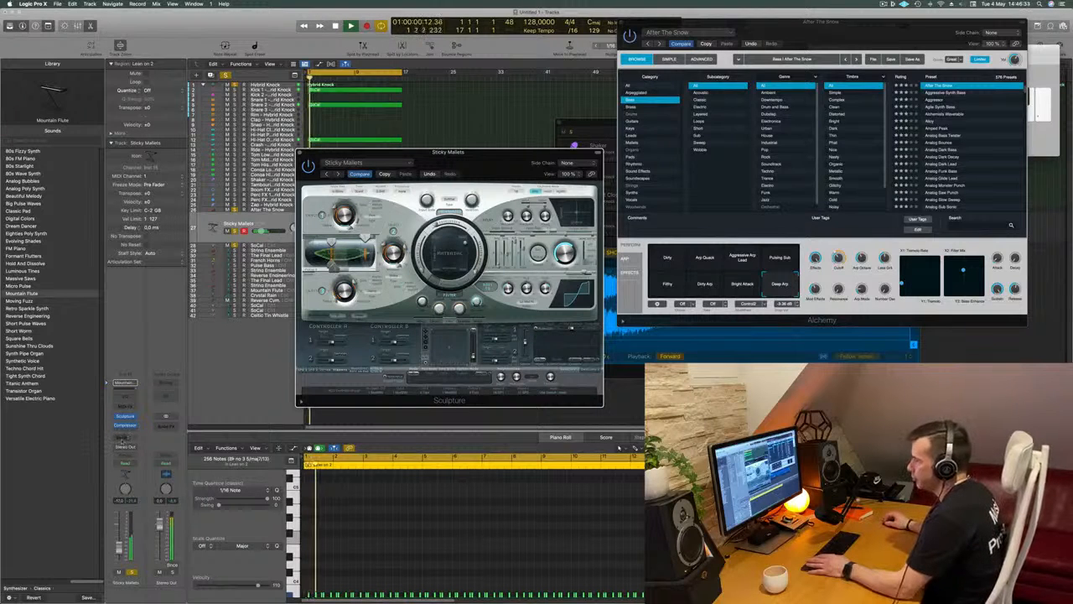
# Add a send to Bus 4 on the Sticky Mallets channel
pyautogui.click(124, 437)
pyautogui.moveTo(155, 450)
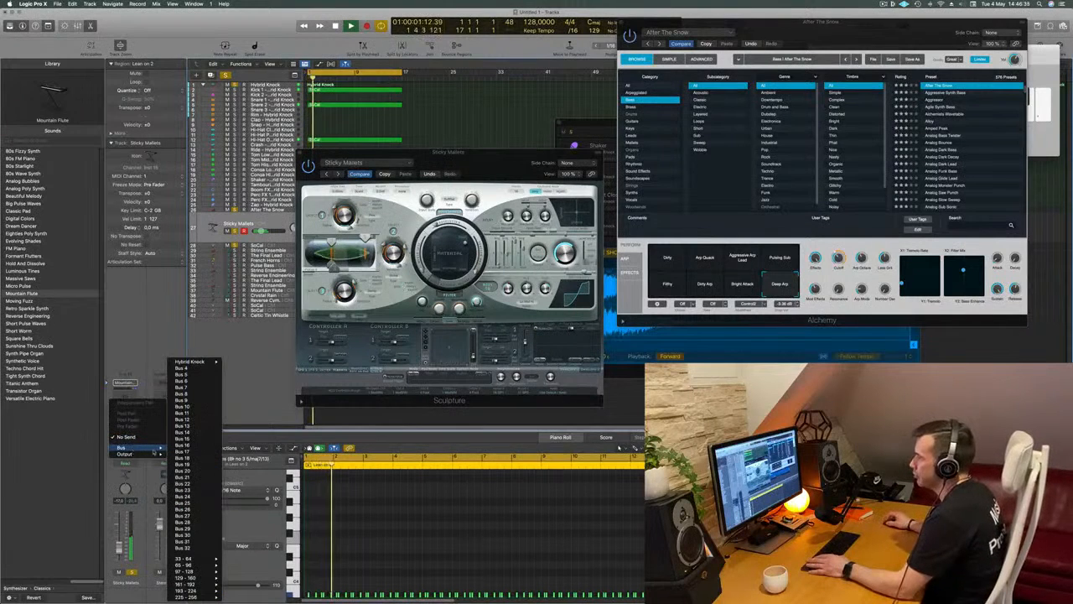
pyautogui.click(180, 367)
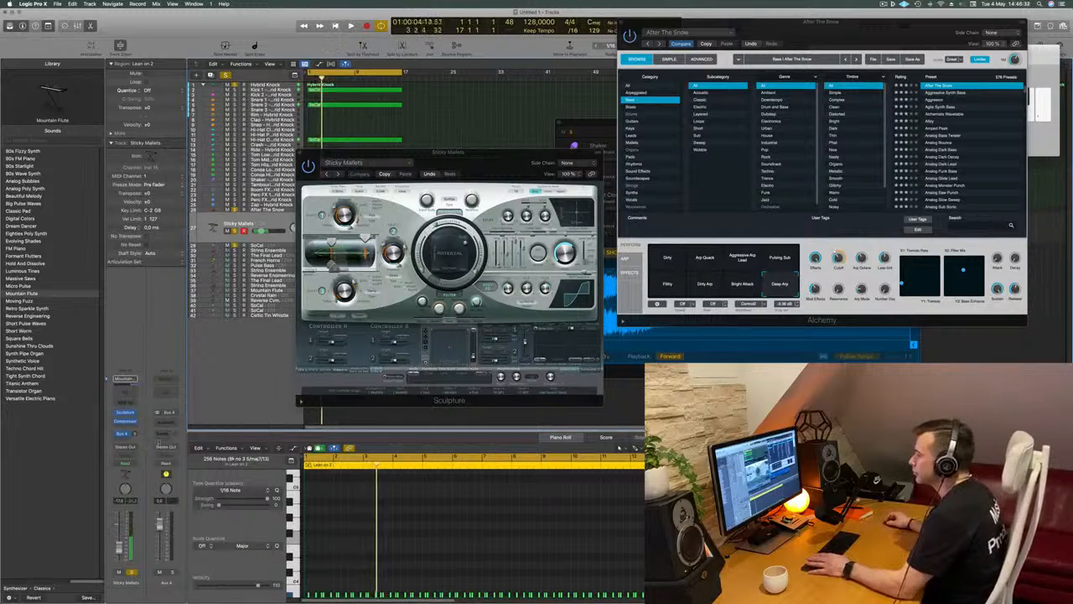
# Insert SilverVerb from the Reverb effects on the Aux 4 channel and load its grandiose preset
pyautogui.click(168, 422)
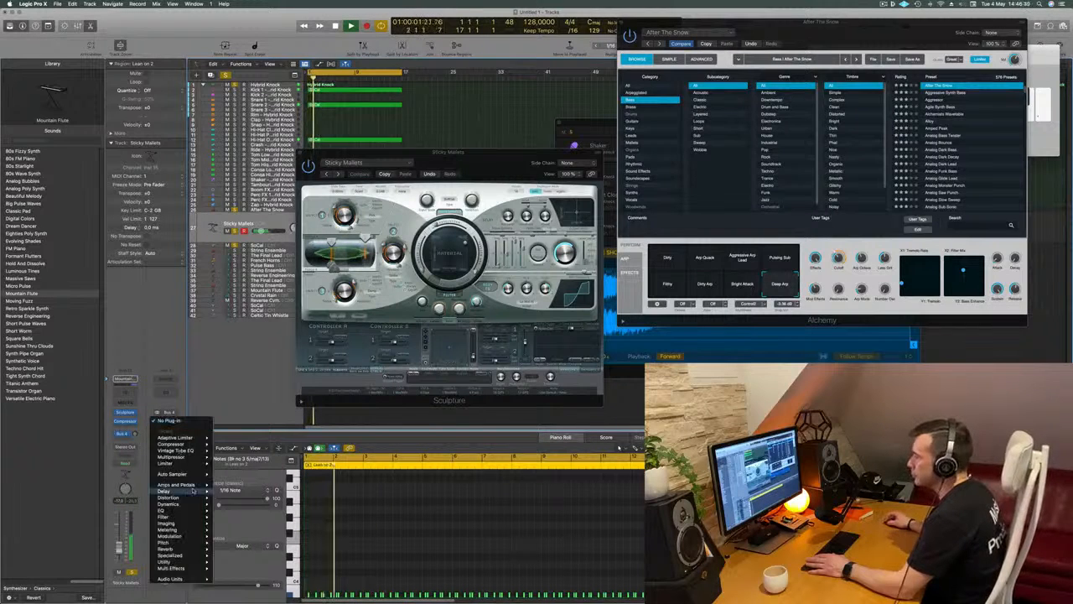
pyautogui.moveTo(187, 553)
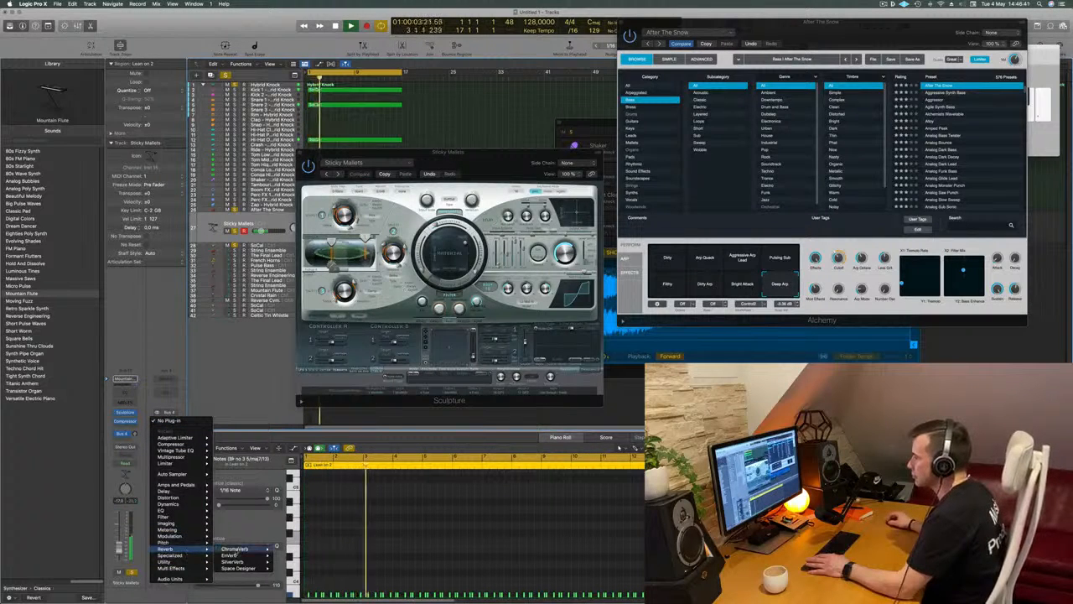
pyautogui.moveTo(243, 561)
pyautogui.click(288, 561)
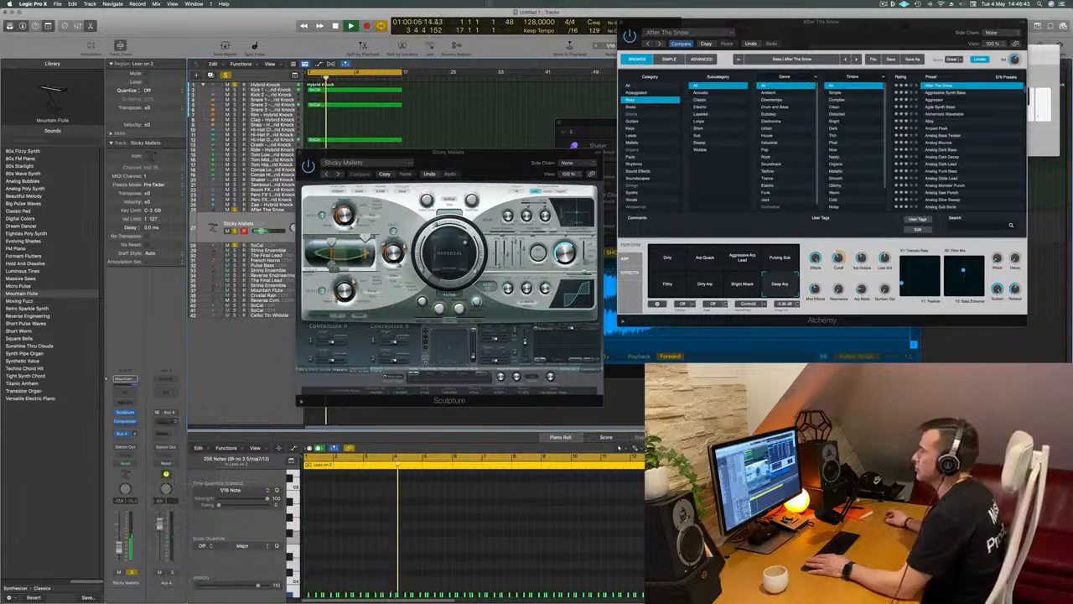
pyautogui.click(415, 114)
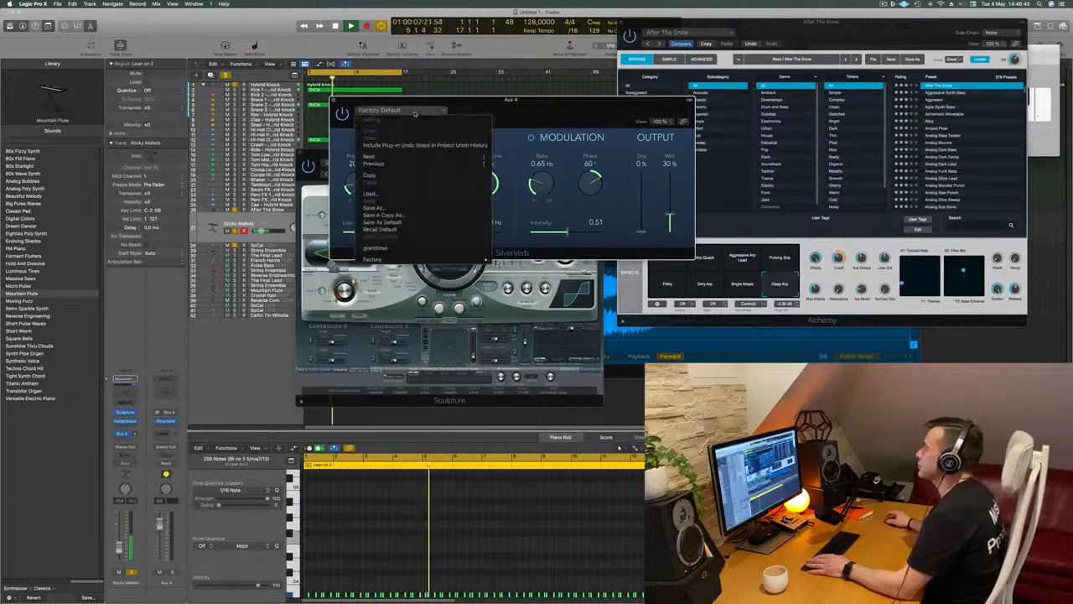
pyautogui.click(531, 123)
# Adjust the Bus 4 send level on the Sticky Mallets channel and move the SilverVerb window clear of Sculpture
pyautogui.moveTo(518, 113); pyautogui.dragTo(431, 112)
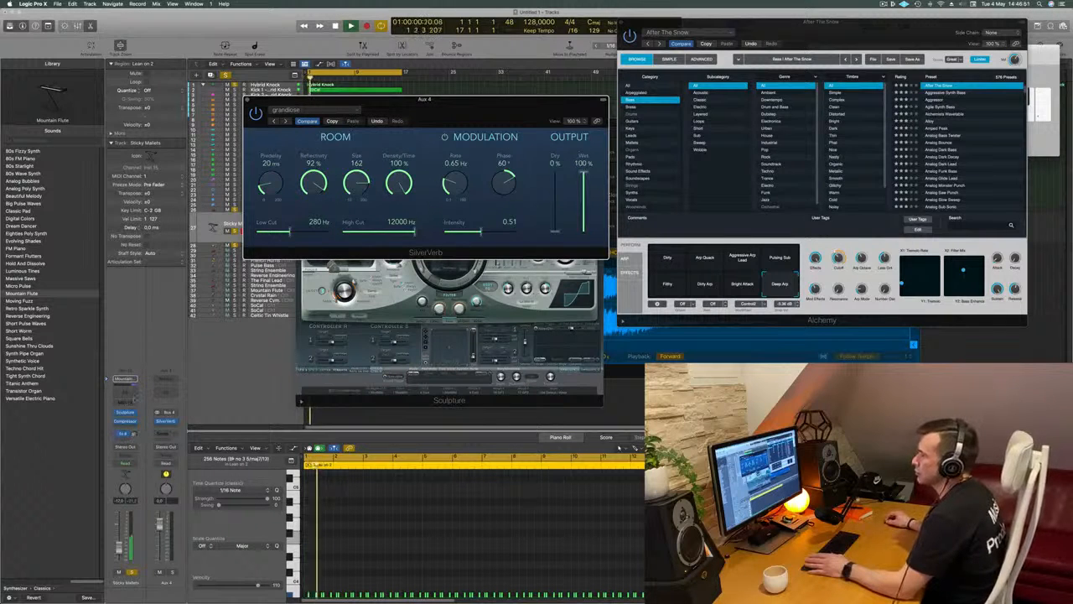
pyautogui.moveTo(135, 435); pyautogui.dragTo(136, 439)
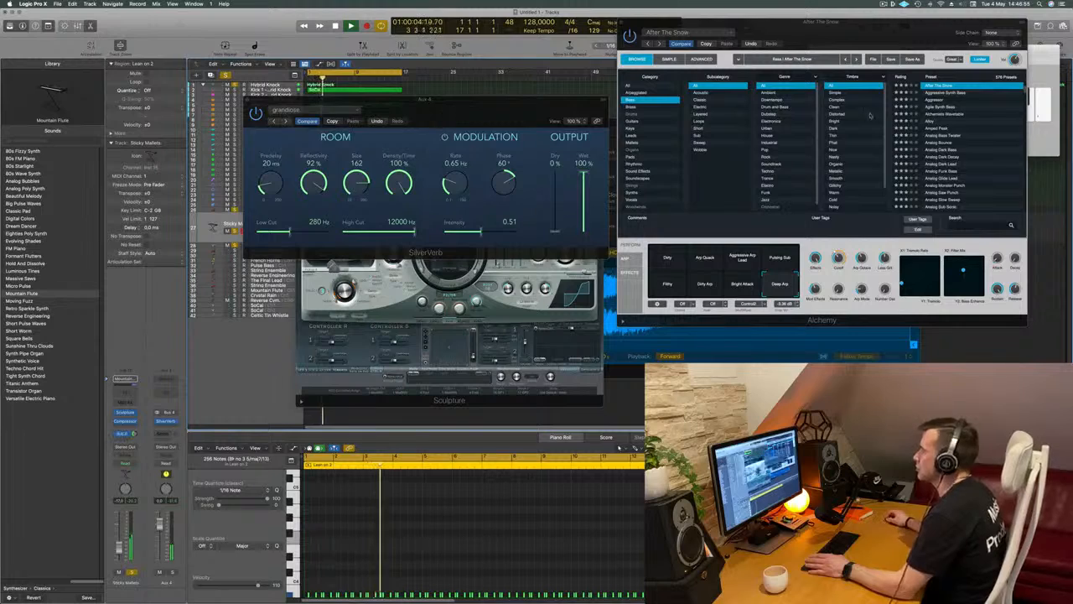
pyautogui.moveTo(430, 120); pyautogui.dragTo(851, 133)
# Audition successive Sculpture presets from Straw Mallets through Xylophone and Curved Air to Mellow Brass
pyautogui.click(336, 174)
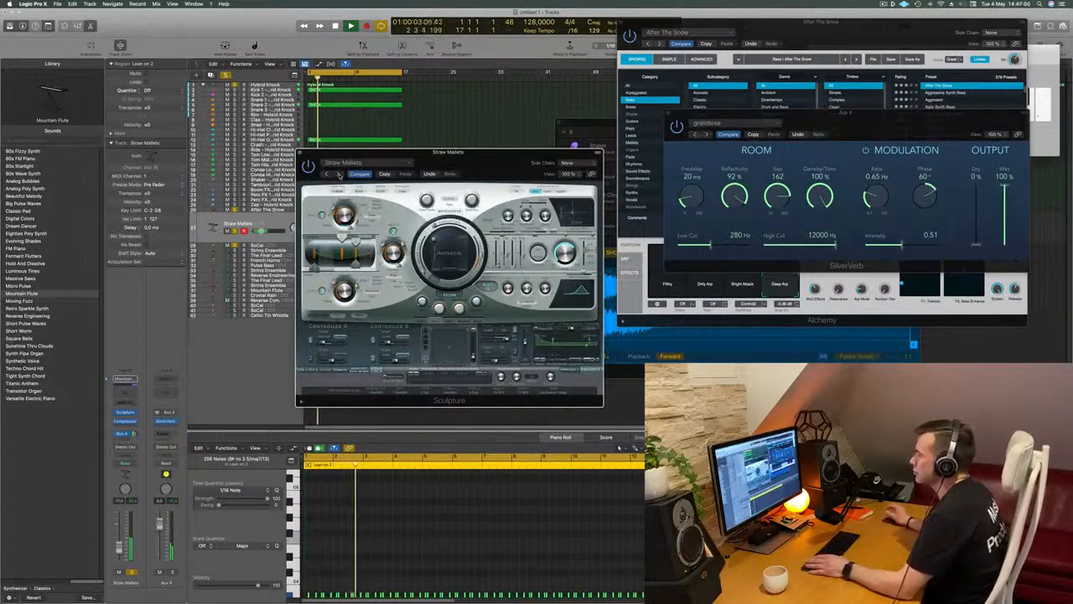
pyautogui.click(338, 175)
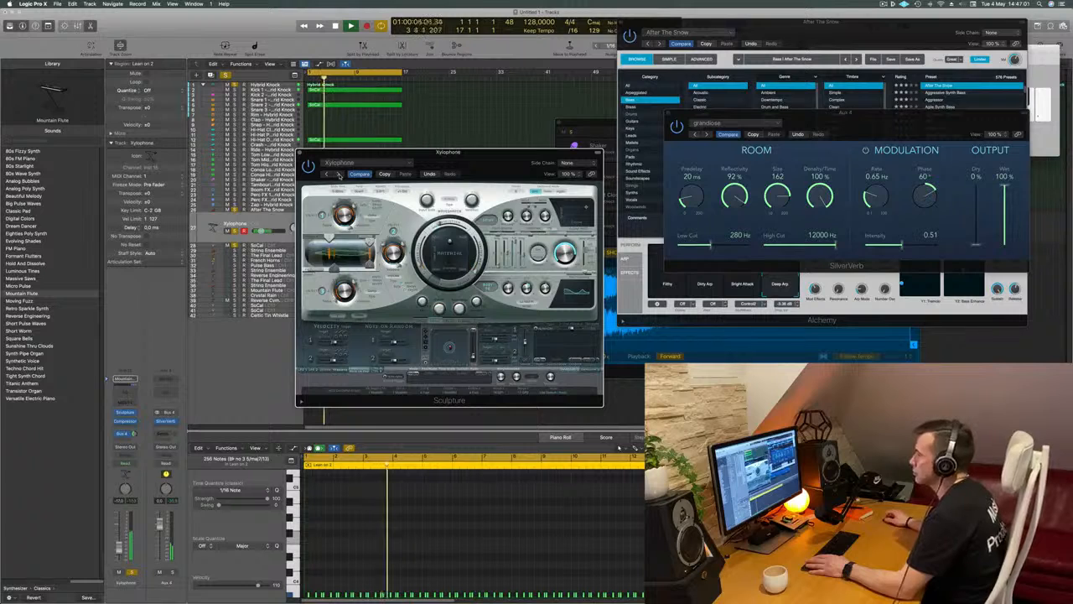
pyautogui.moveTo(448, 152)
pyautogui.mouseDown()
pyautogui.moveTo(554, 172)
pyautogui.moveTo(489, 185)
pyautogui.mouseUp()
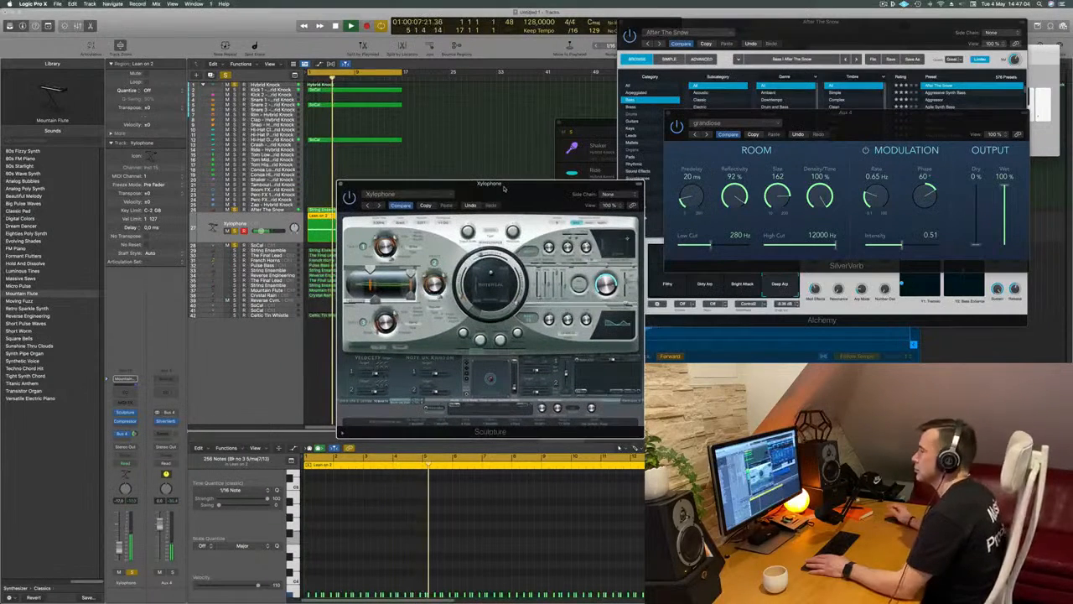
pyautogui.click(378, 205)
pyautogui.click(378, 206)
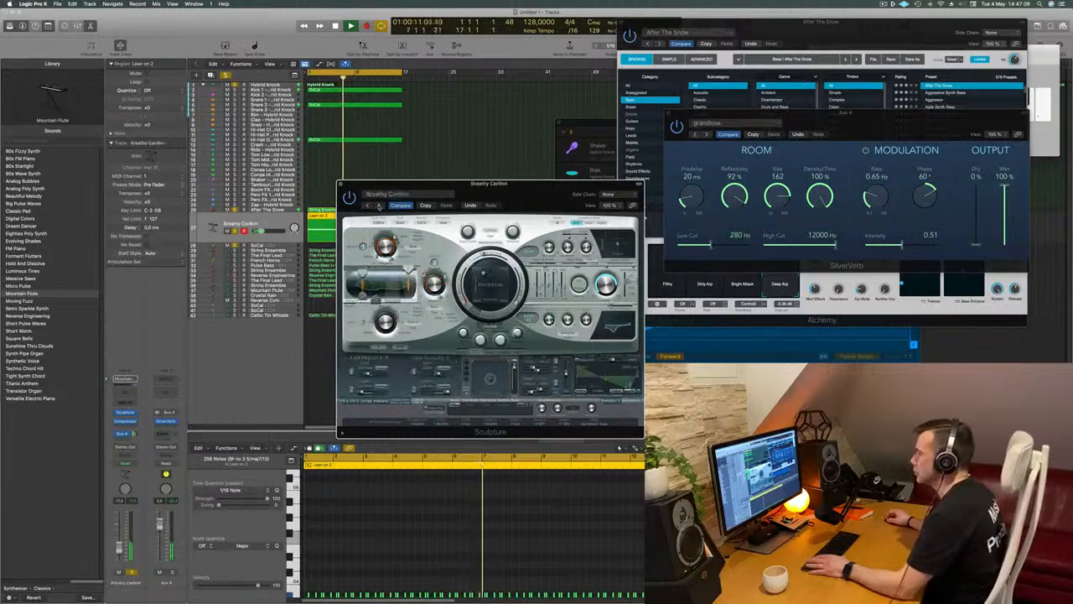
pyautogui.click(379, 205)
pyautogui.click(379, 205)
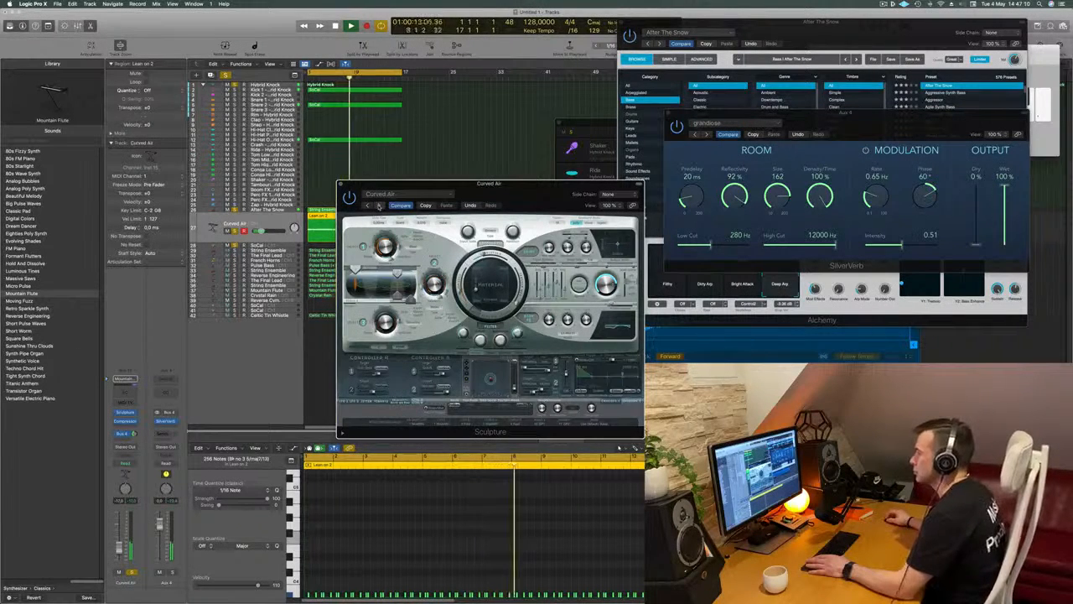
pyautogui.click(378, 205)
pyautogui.click(379, 206)
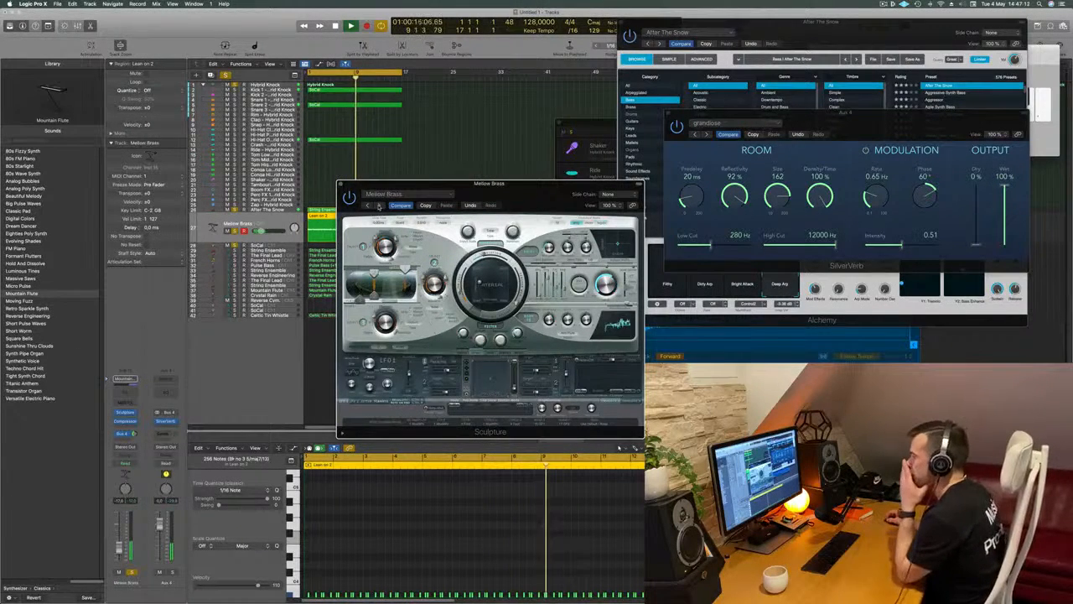
# Audition successive Sculpture presets from Mountain Flute through Pipe Dream, Space Bells and Steam Machine to Acoustic Harp
pyautogui.moveTo(463, 195); pyautogui.dragTo(422, 191)
pyautogui.click(340, 203)
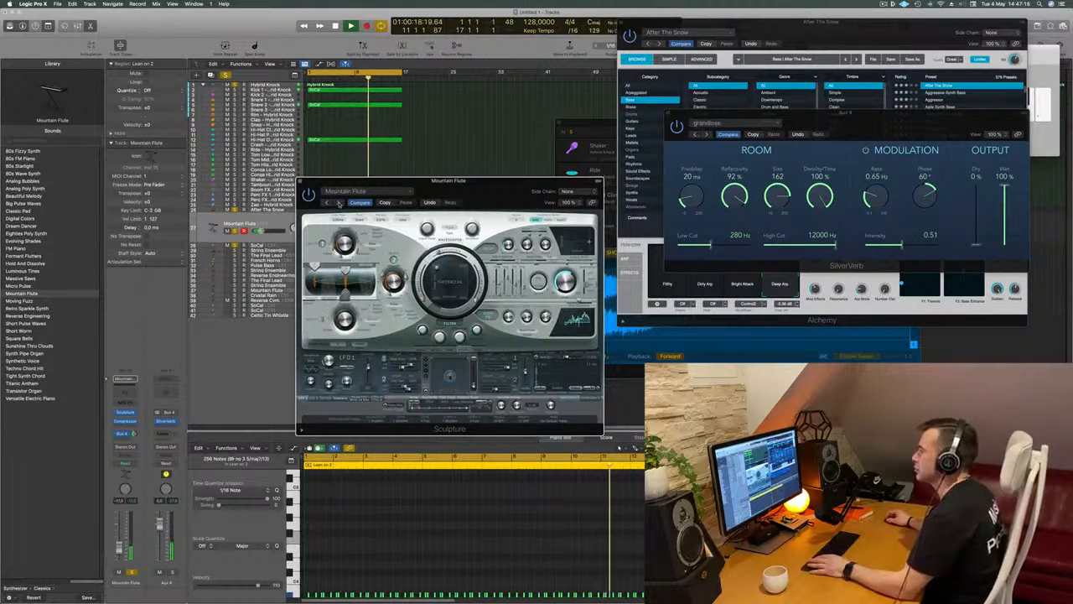
pyautogui.click(340, 203)
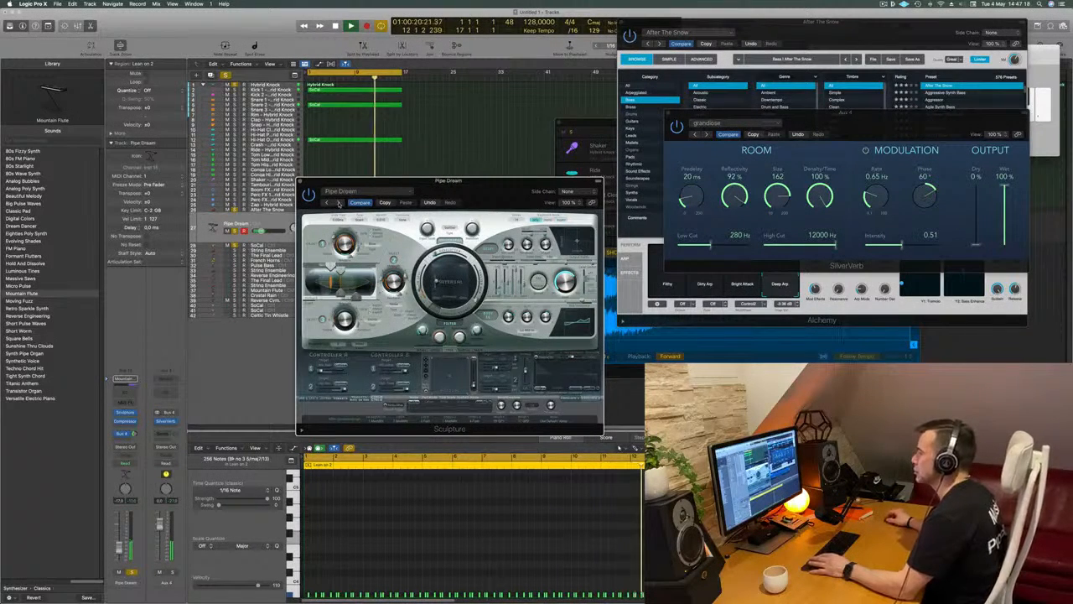
pyautogui.click(339, 202)
pyautogui.click(339, 203)
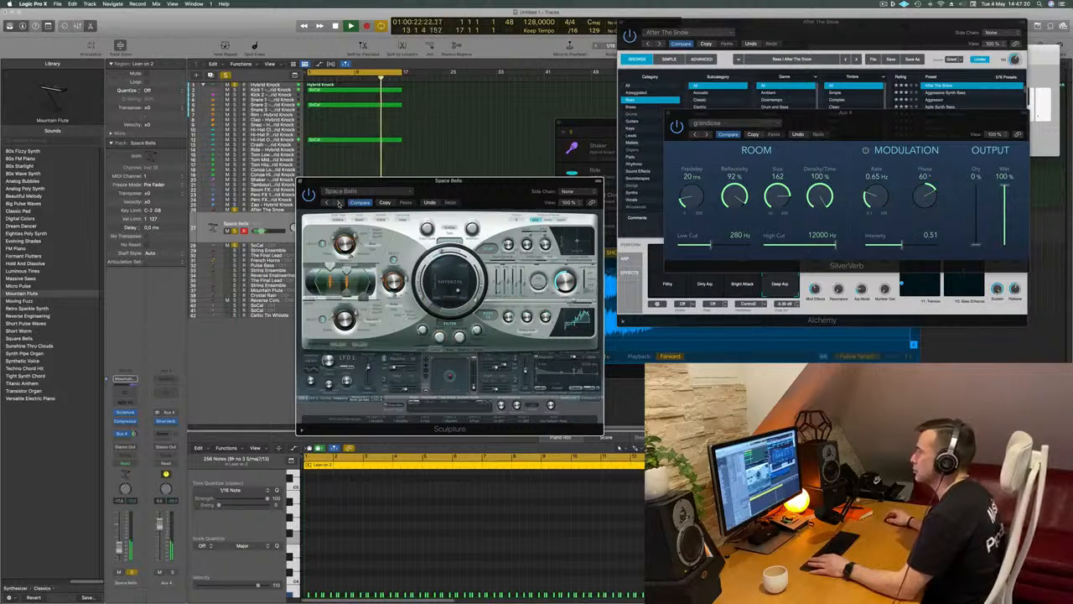
pyautogui.click(339, 203)
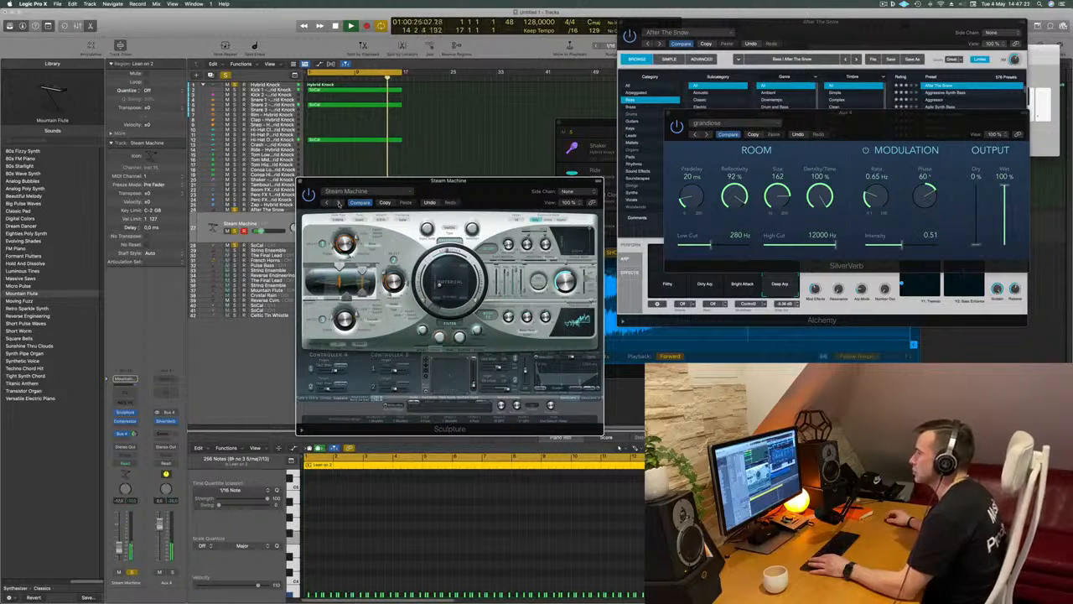
pyautogui.click(340, 203)
pyautogui.click(337, 203)
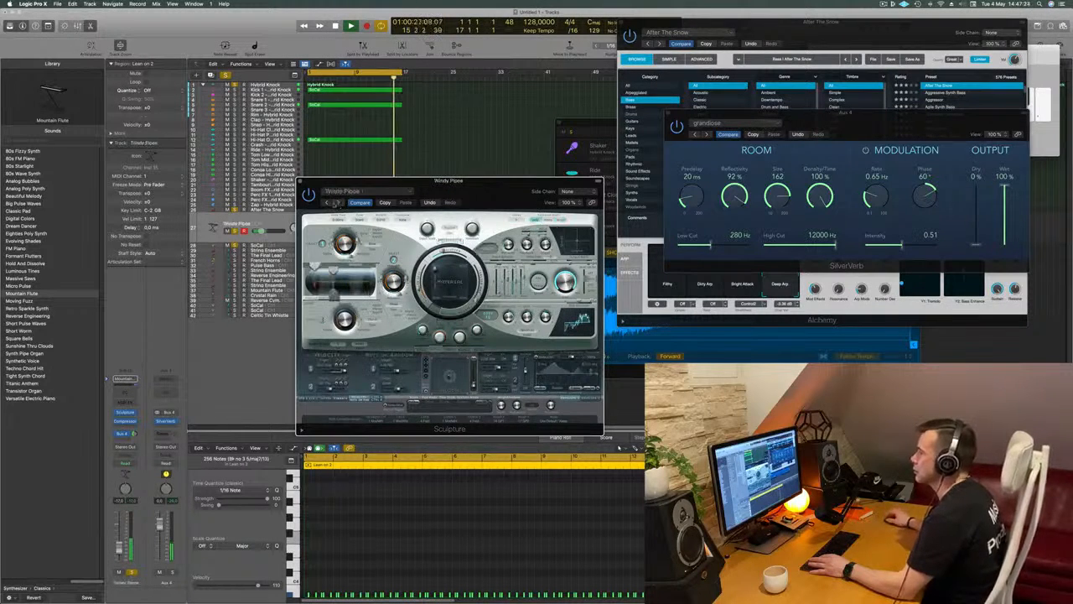
pyautogui.click(338, 204)
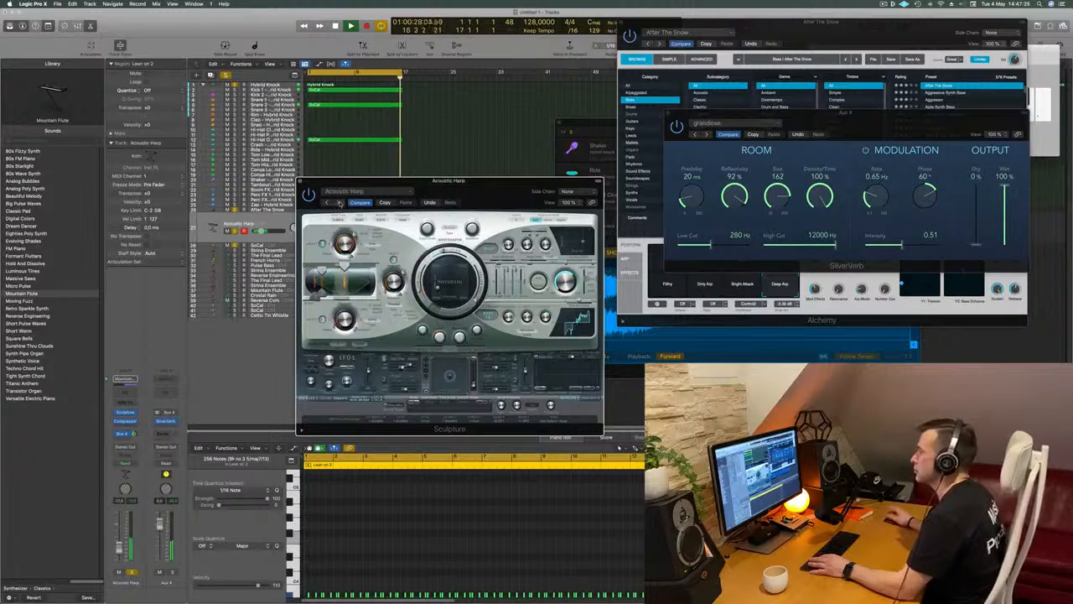
# Audition the Ambience Pluck and Buzzy Picking presets in Sculpture, replaying the Lean on 2 part from the start
pyautogui.click(338, 204)
pyautogui.moveTo(344, 180)
pyautogui.mouseDown()
pyautogui.moveTo(382, 176)
pyautogui.moveTo(465, 136)
pyautogui.mouseUp()
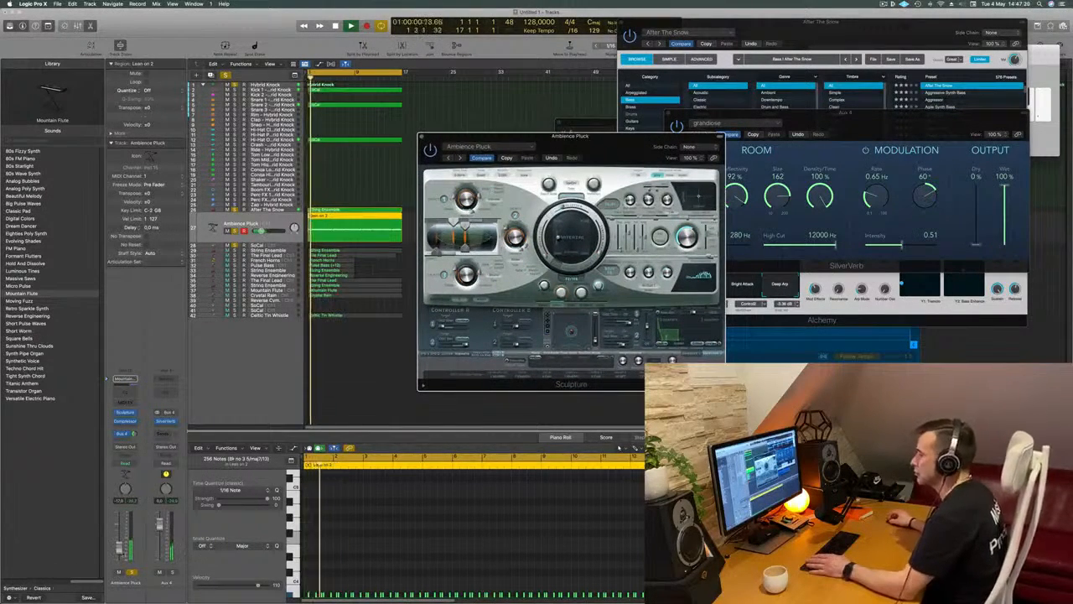
pyautogui.click(361, 225)
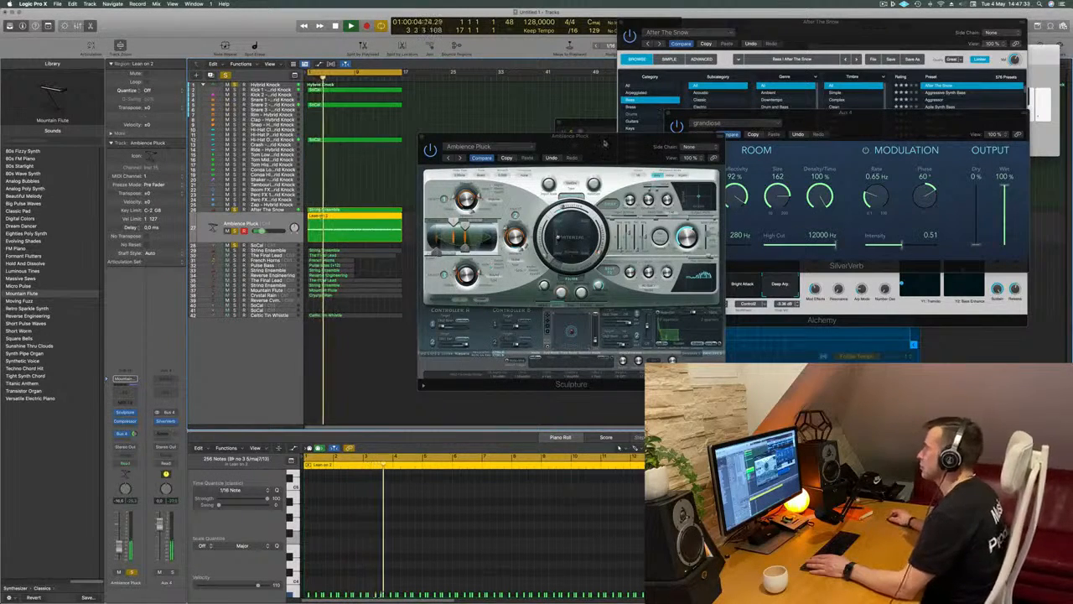
pyautogui.moveTo(419, 139); pyautogui.dragTo(377, 155)
pyautogui.press('Return')
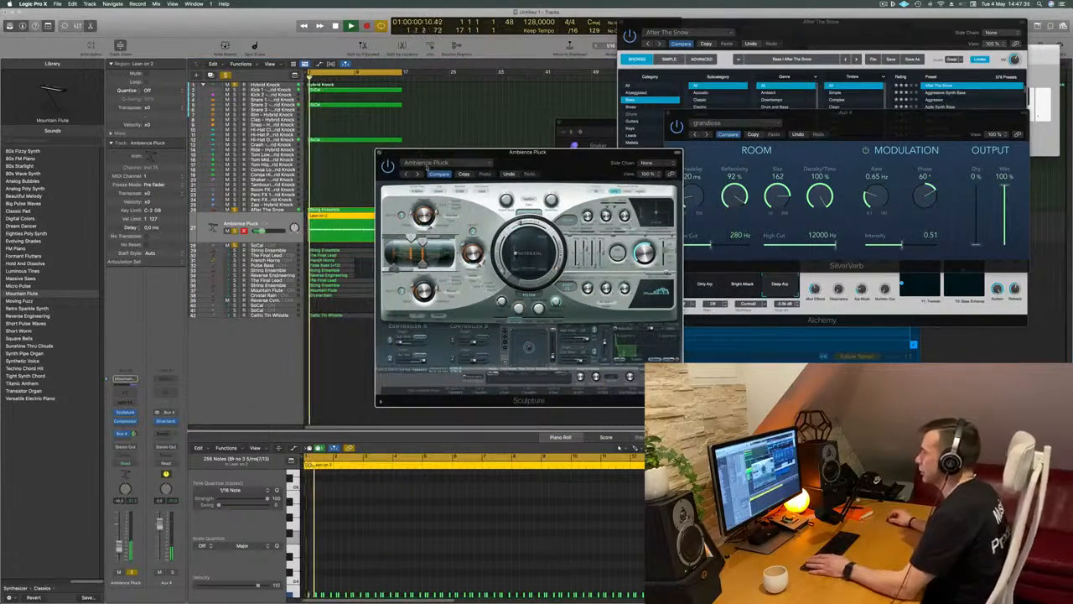
pyautogui.click(418, 173)
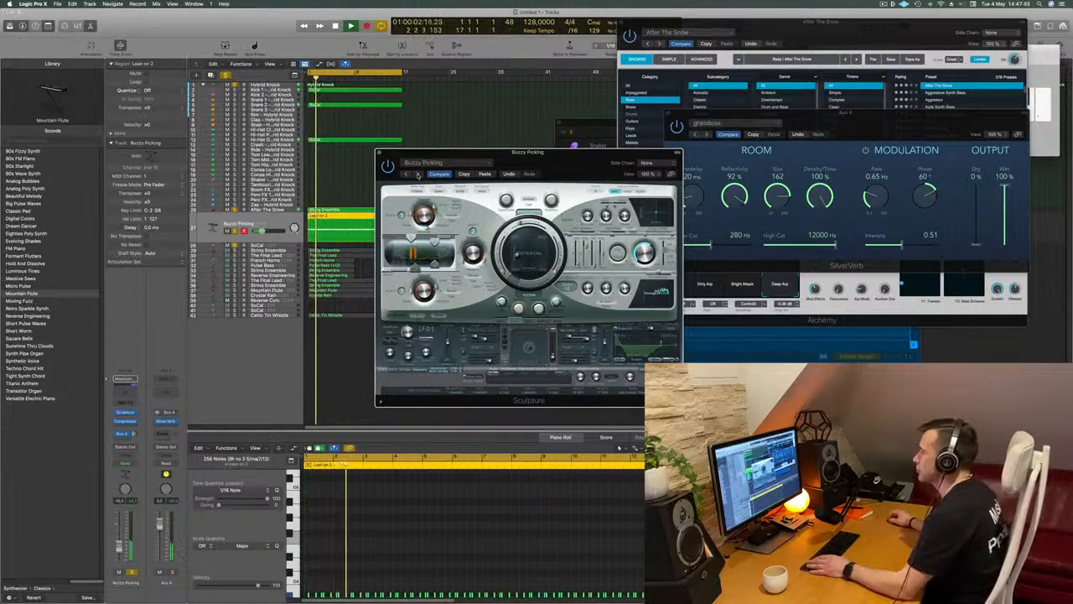
pyautogui.moveTo(539, 162); pyautogui.dragTo(536, 161)
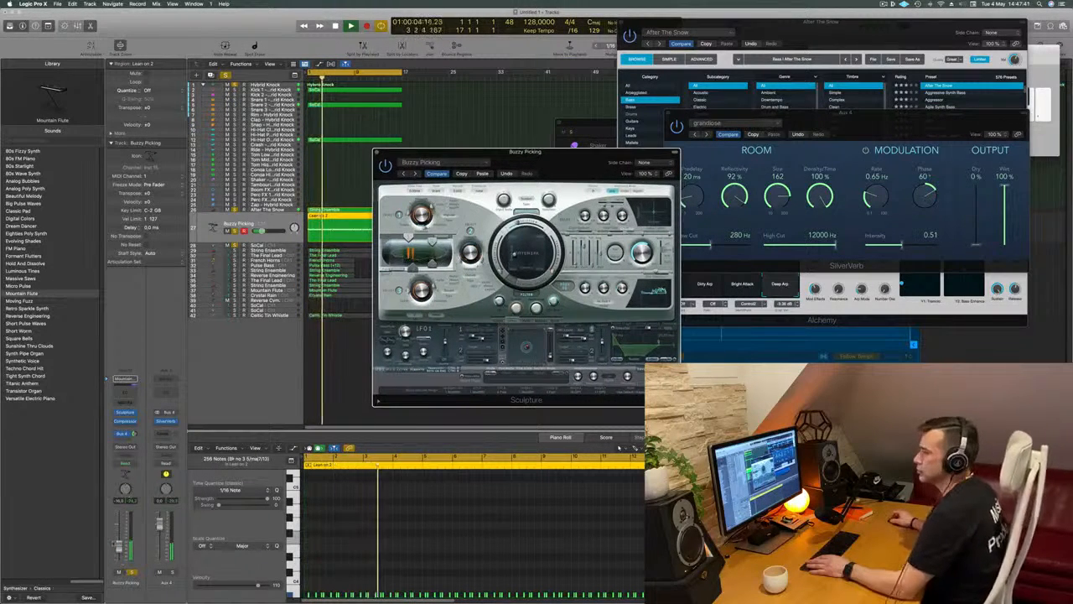
pyautogui.click(363, 217)
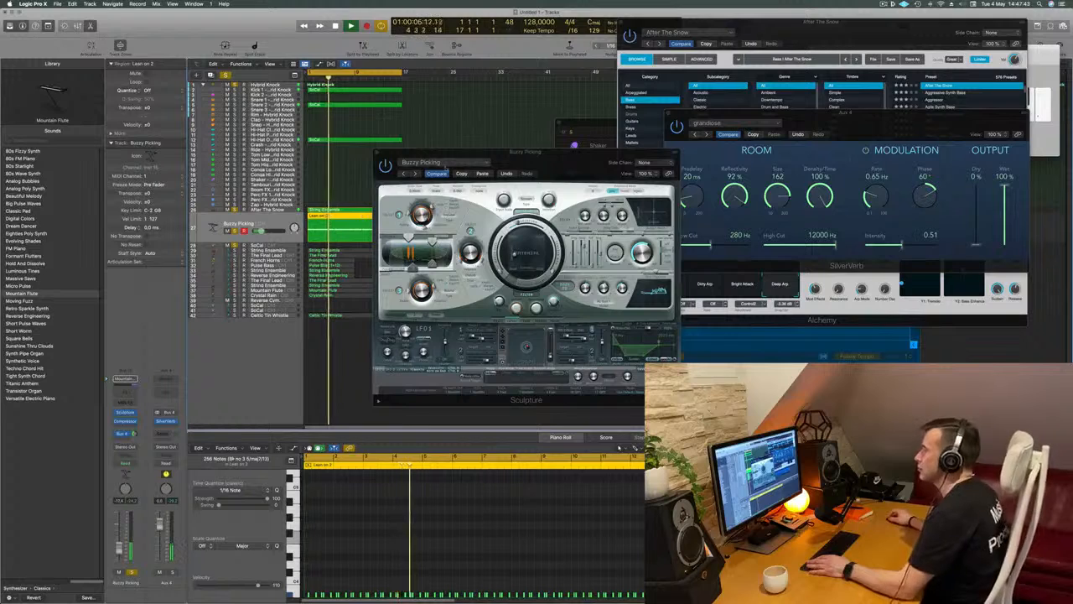
# Audition the Sculpture presets Cavernous Dreams, Fuzzy Pluck Lead and Loose Strings, and settle on Namaste
pyautogui.click(416, 174)
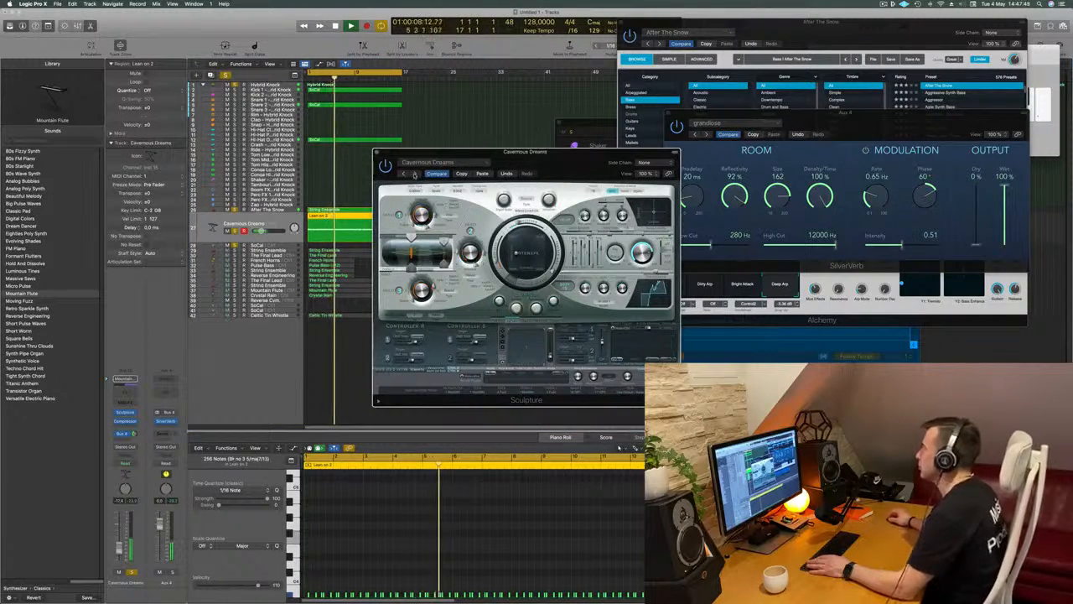
pyautogui.click(415, 173)
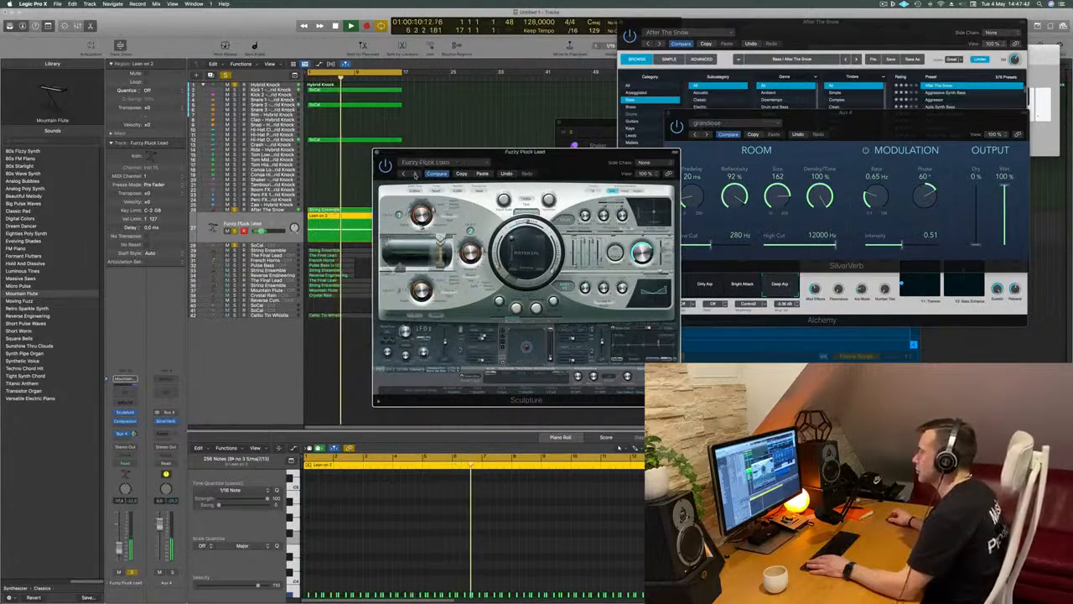
pyautogui.click(416, 174)
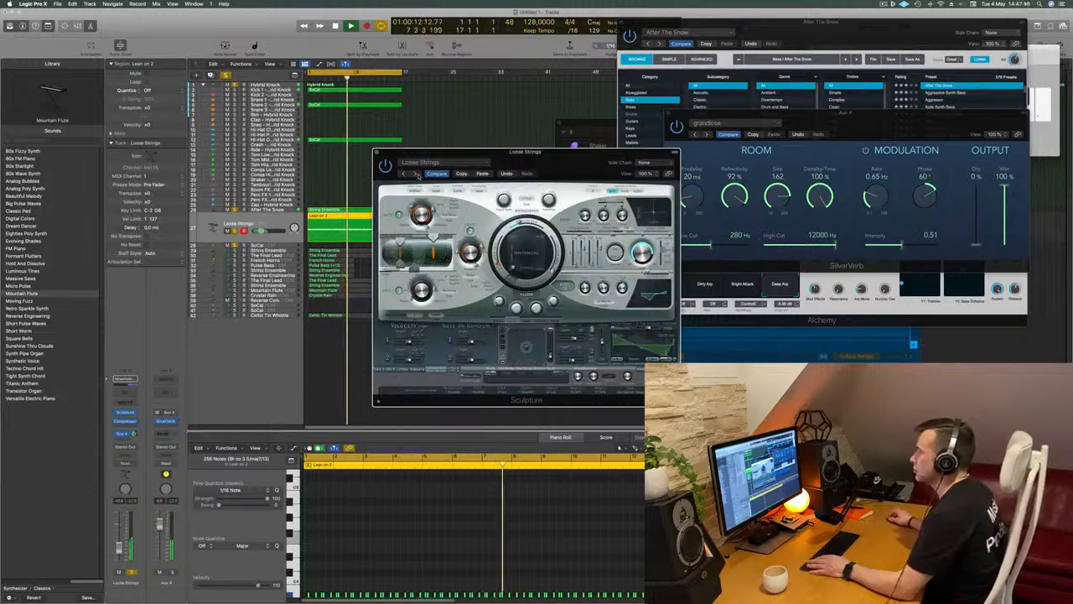
pyautogui.click(417, 174)
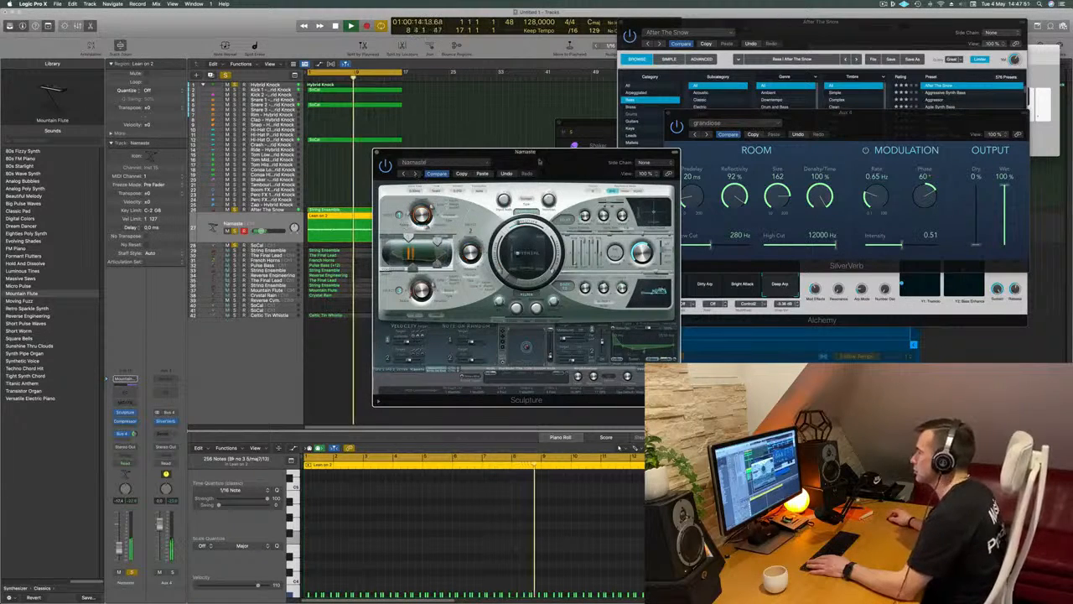
pyautogui.moveTo(564, 156)
pyautogui.mouseDown()
pyautogui.moveTo(545, 136)
pyautogui.moveTo(565, 132)
pyautogui.mouseUp()
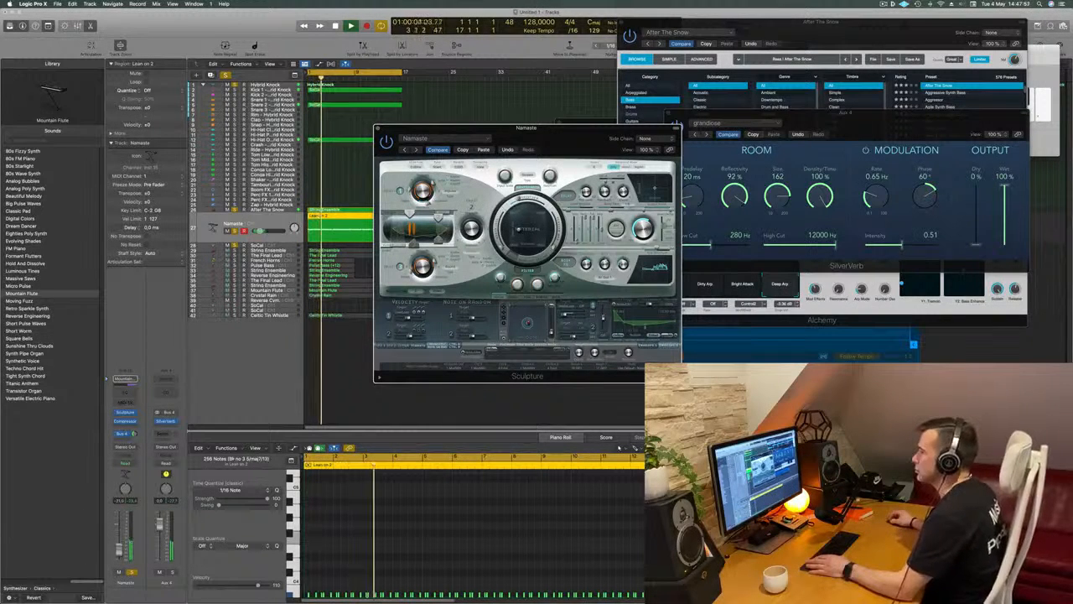
pyautogui.click(167, 504)
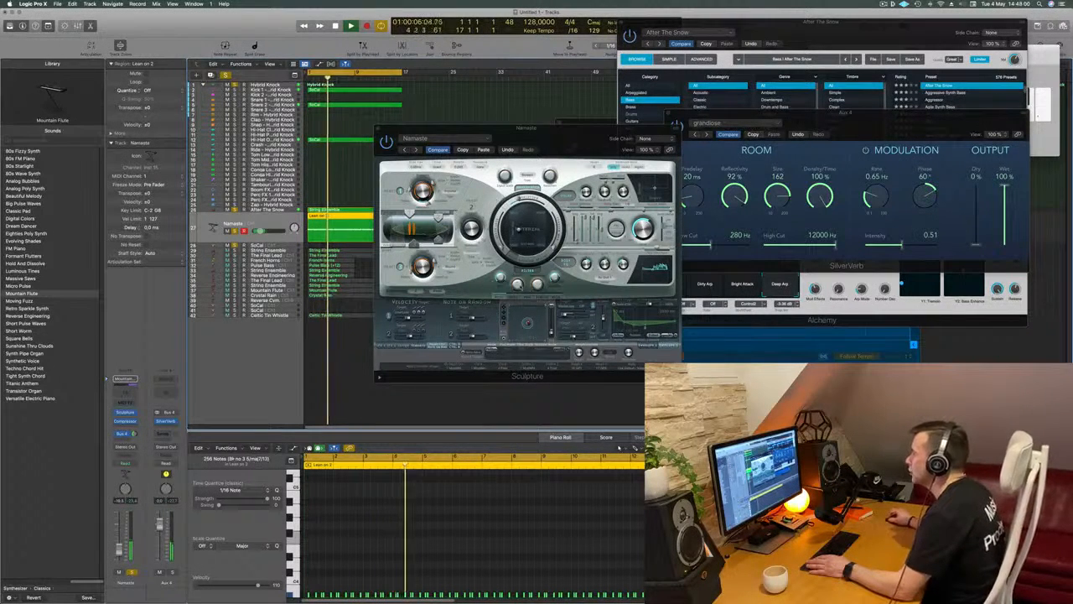
pyautogui.moveTo(518, 285)
pyautogui.mouseDown()
pyautogui.moveTo(516, 273)
pyautogui.moveTo(516, 284)
pyautogui.mouseUp()
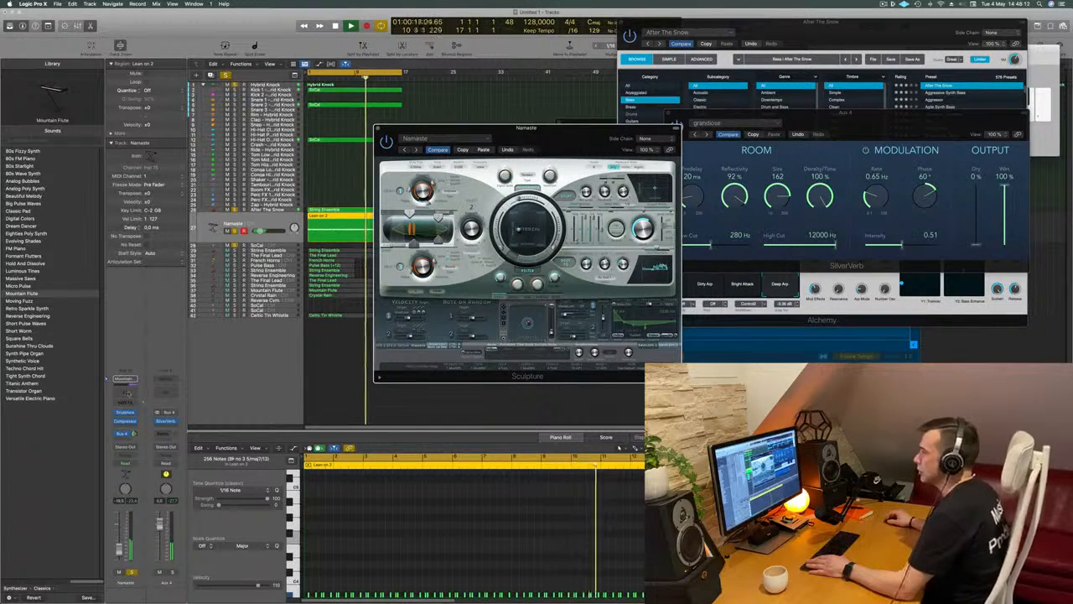
# Add a Channel EQ to the Namaste channel with a 9000 Hz, 48 dB/Oct high cut, and replay from the start
pyautogui.click(125, 391)
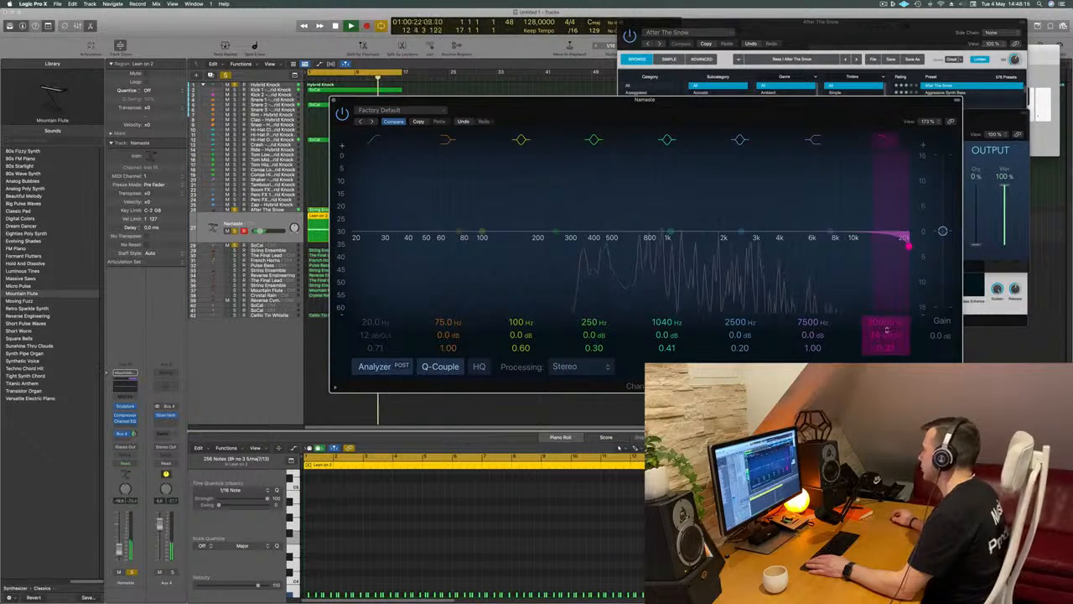
pyautogui.moveTo(887, 330)
pyautogui.mouseDown()
pyautogui.moveTo(887, 360)
pyautogui.moveTo(887, 324)
pyautogui.mouseUp()
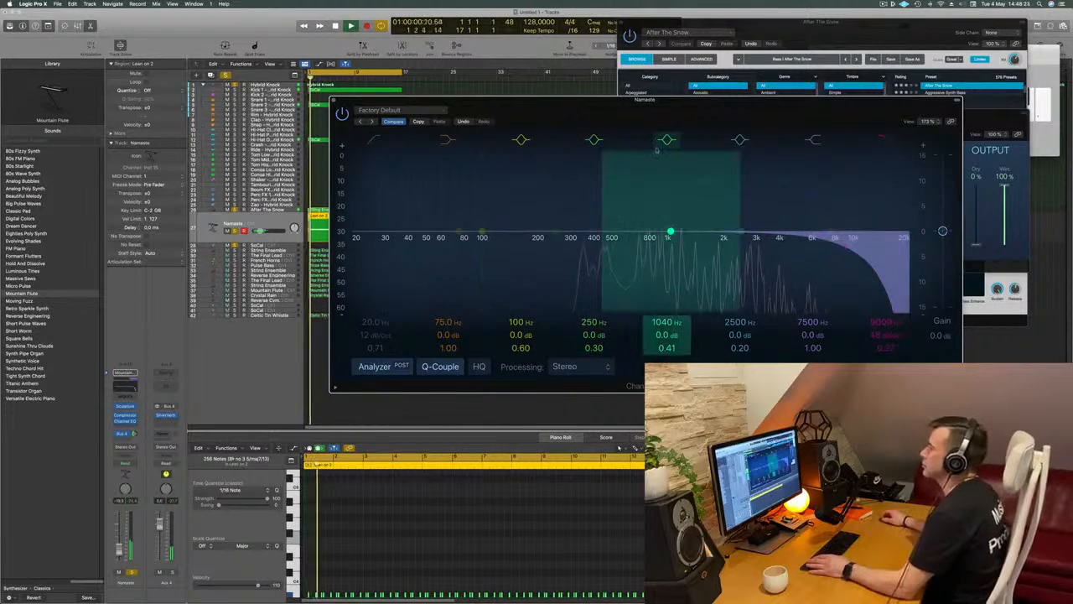
pyautogui.moveTo(325, 97); pyautogui.dragTo(375, 95)
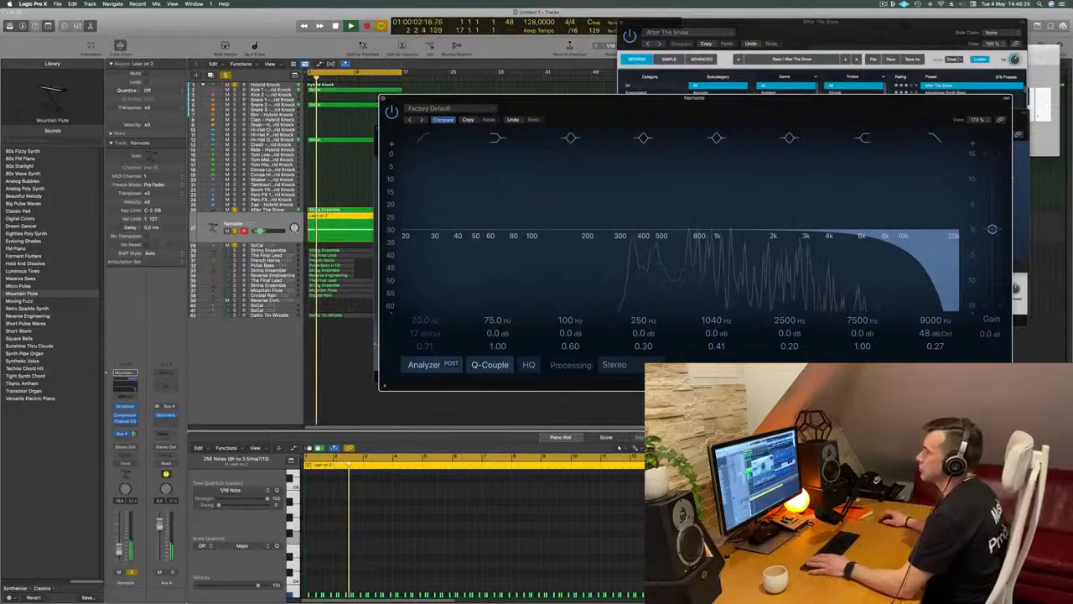
pyautogui.click(384, 98)
pyautogui.press('Return')
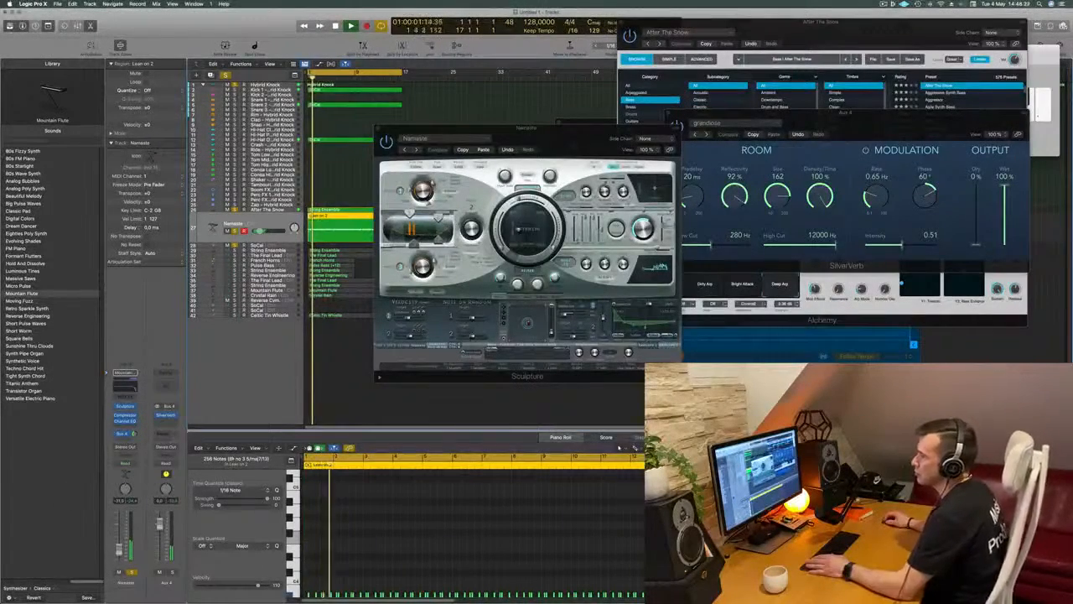
# Close the Namaste Sculpture window and deselect the Lean on 2 region
pyautogui.moveTo(577, 129); pyautogui.dragTo(734, 139)
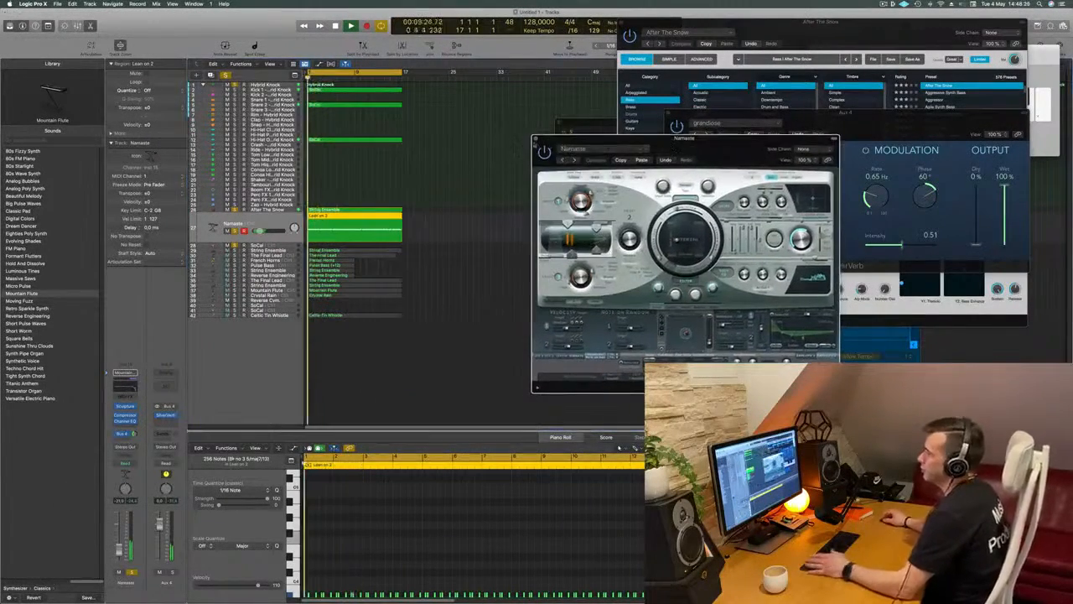
pyautogui.click(535, 139)
pyautogui.click(479, 235)
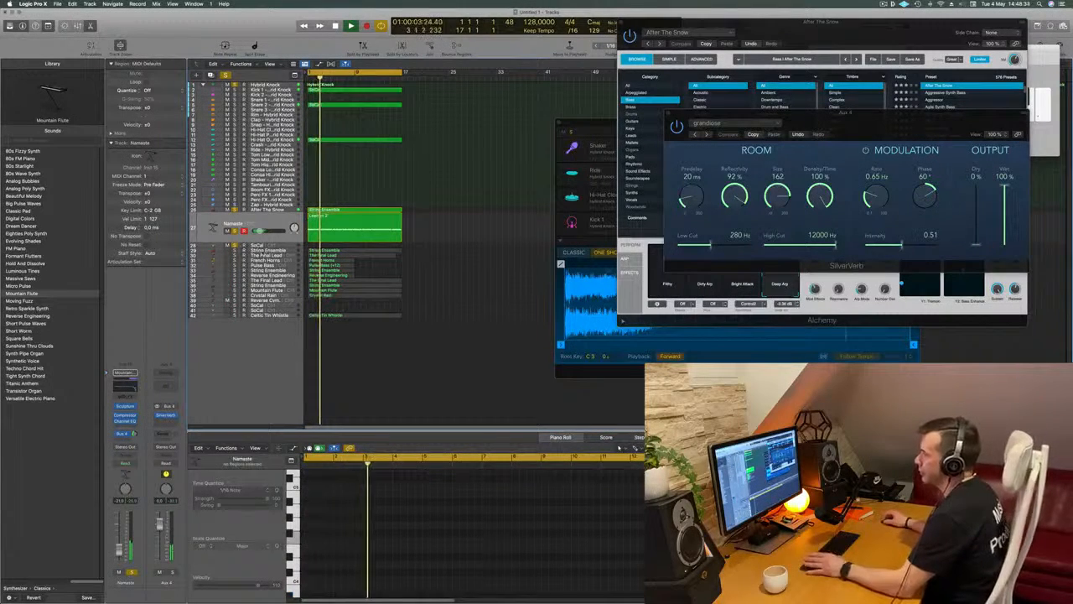
# Check the notes of the Celtic Tin Whistle track in the Piano Roll
pyautogui.click(261, 251)
pyautogui.click(282, 317)
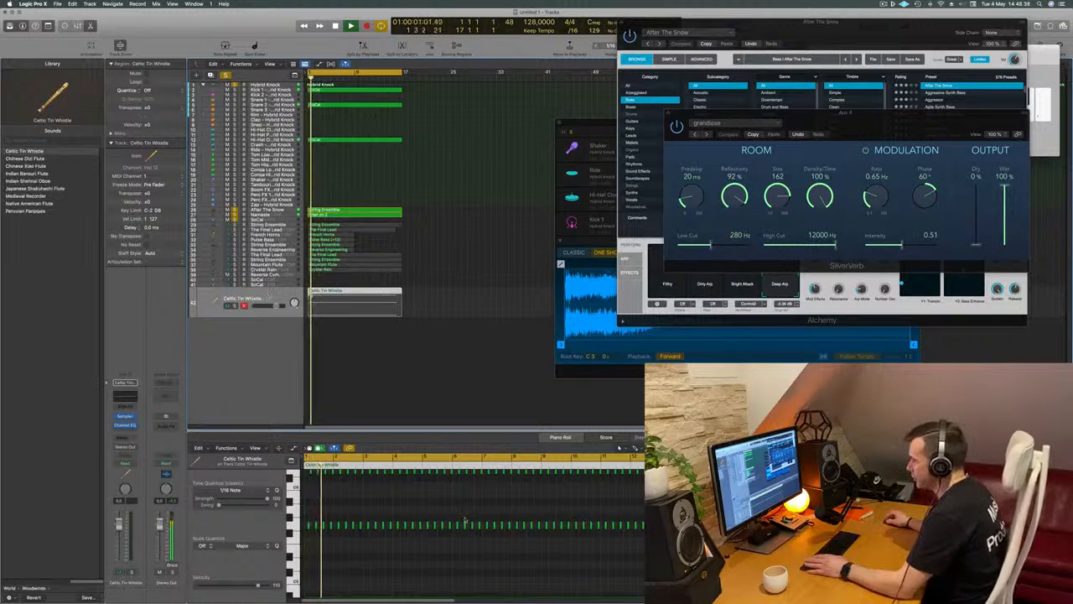
pyautogui.scroll(-8, 466, 520)
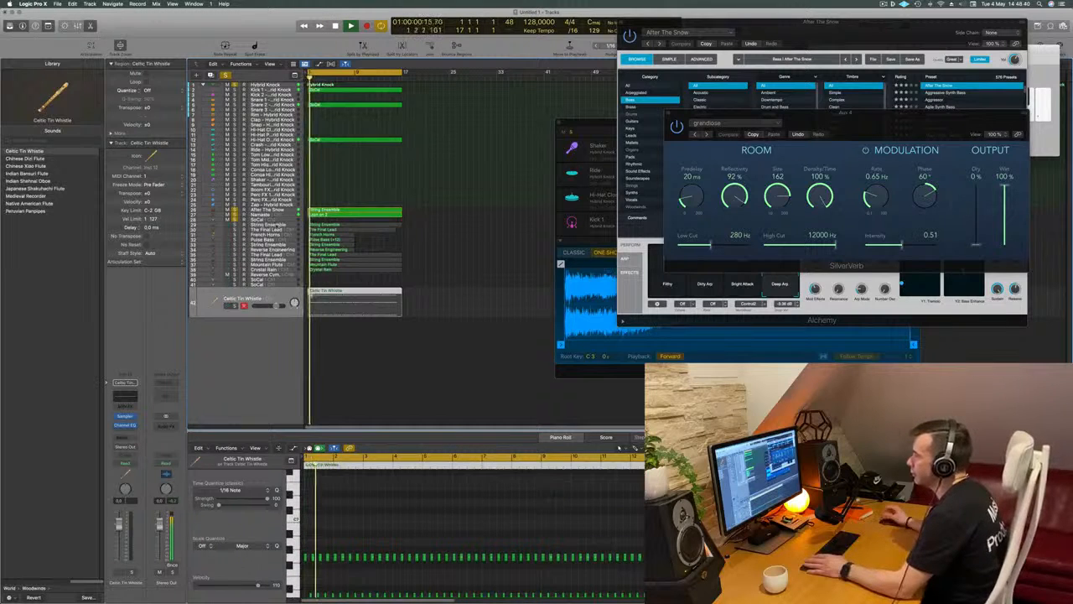
# Solo the String Ensemble track below SoCal and play it with the beat from the start
pyautogui.click(270, 224)
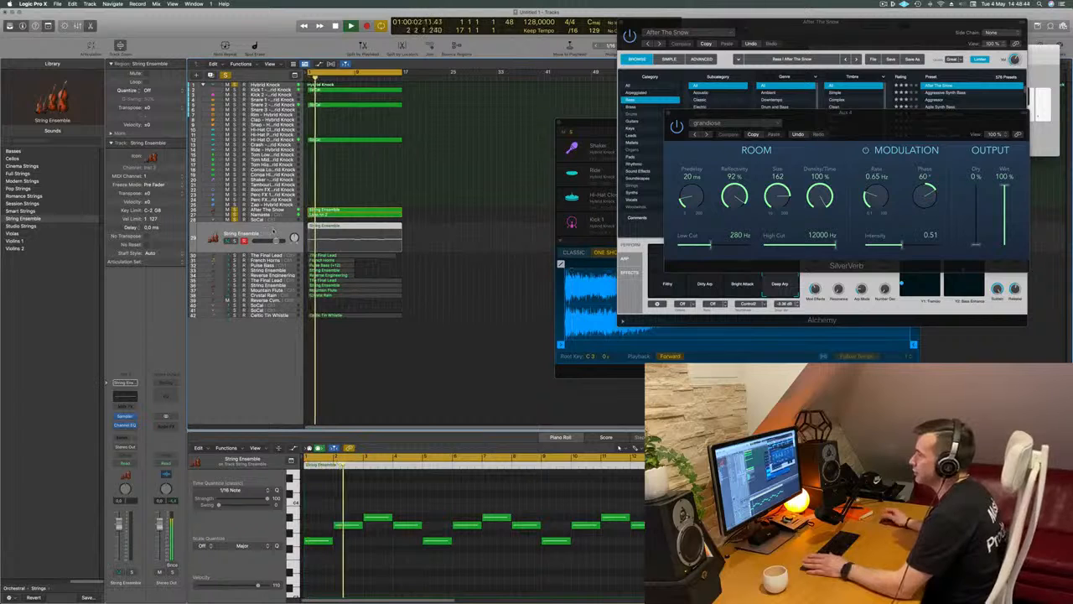
pyautogui.press('space')
pyautogui.press('space')
pyautogui.press('space')
pyautogui.press('space')
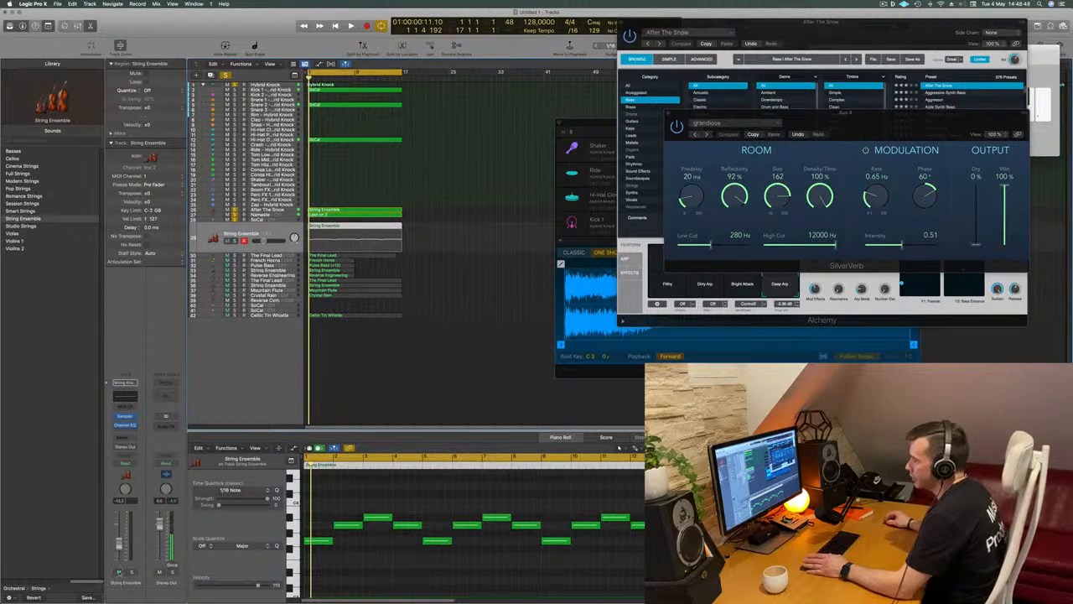
pyautogui.click(130, 573)
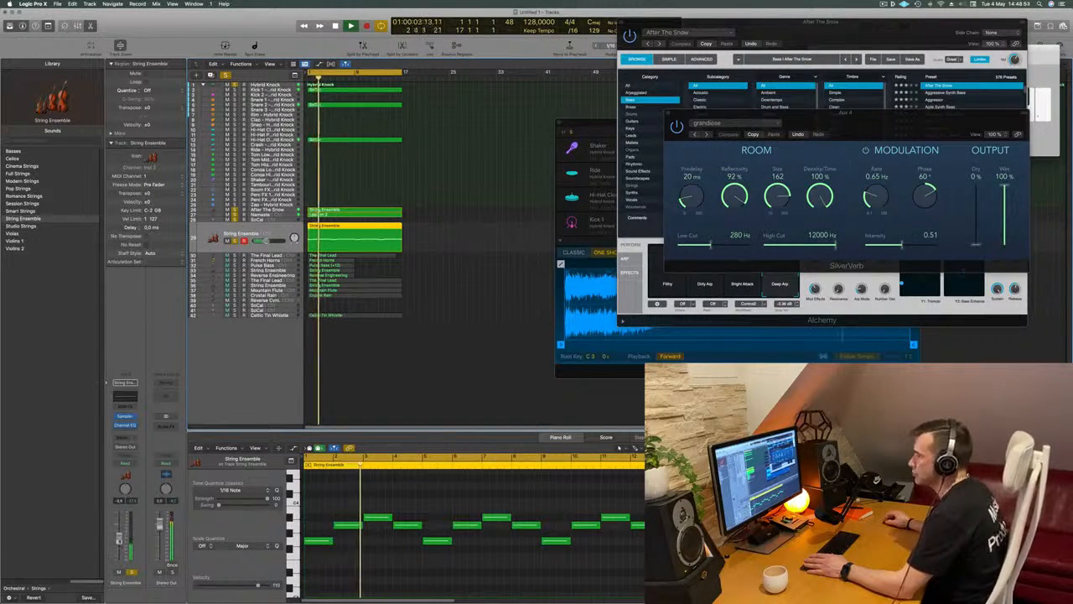
pyautogui.press('Return')
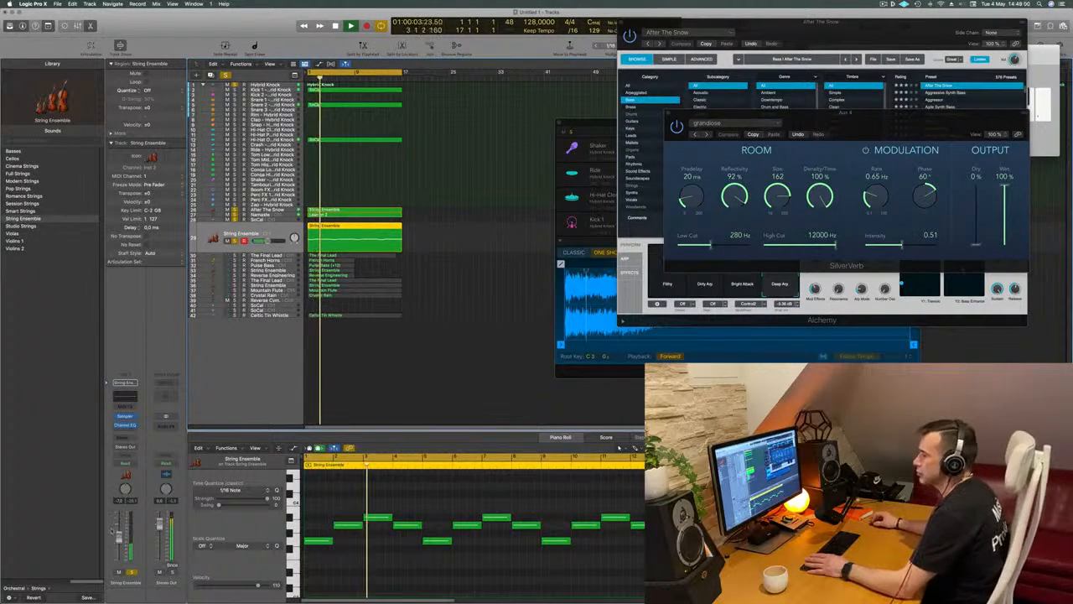
# Add a send from the String Ensemble channel to Bus 4, the SilverVerb aux
pyautogui.click(125, 438)
pyautogui.moveTo(134, 447)
pyautogui.click(189, 368)
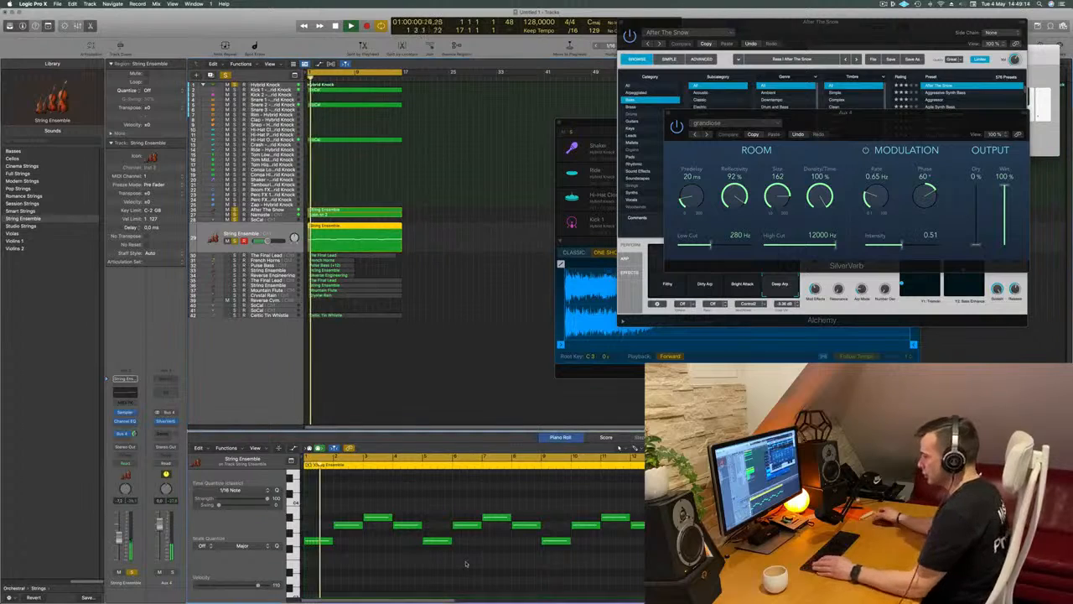
# Transpose all notes of the String Ensemble region down an octave and replay from the start
pyautogui.press('super+a')
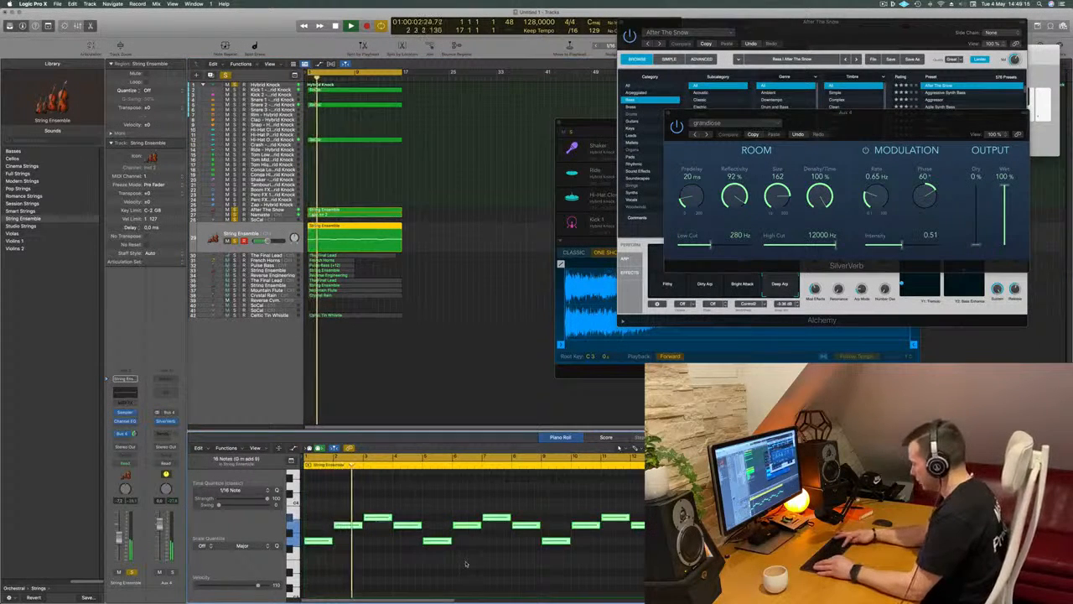
pyautogui.press('Delete')
pyautogui.scroll(-5, 464, 538)
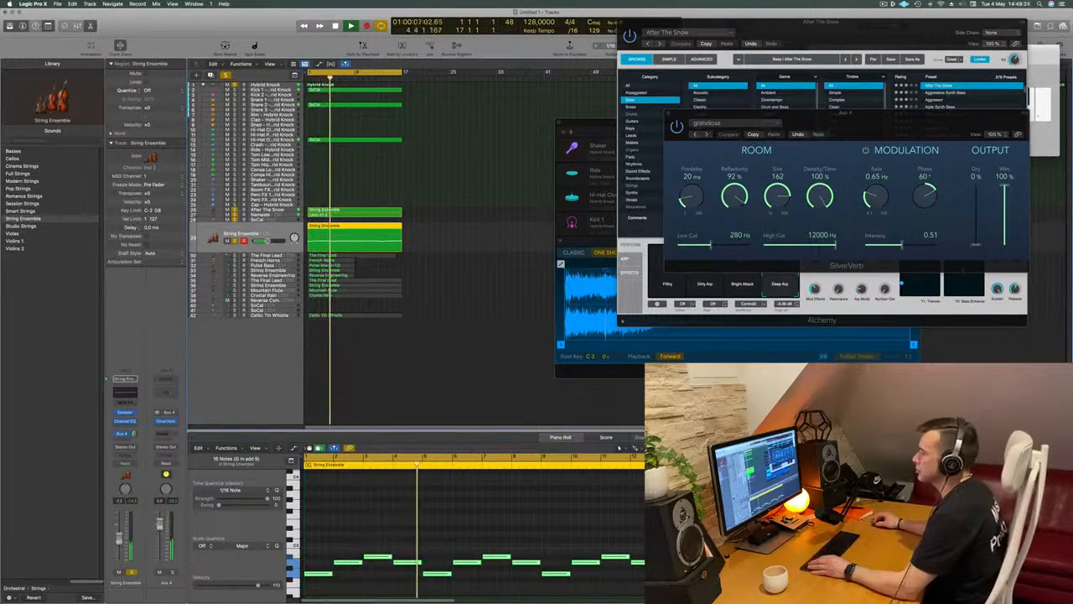
pyautogui.press('Return')
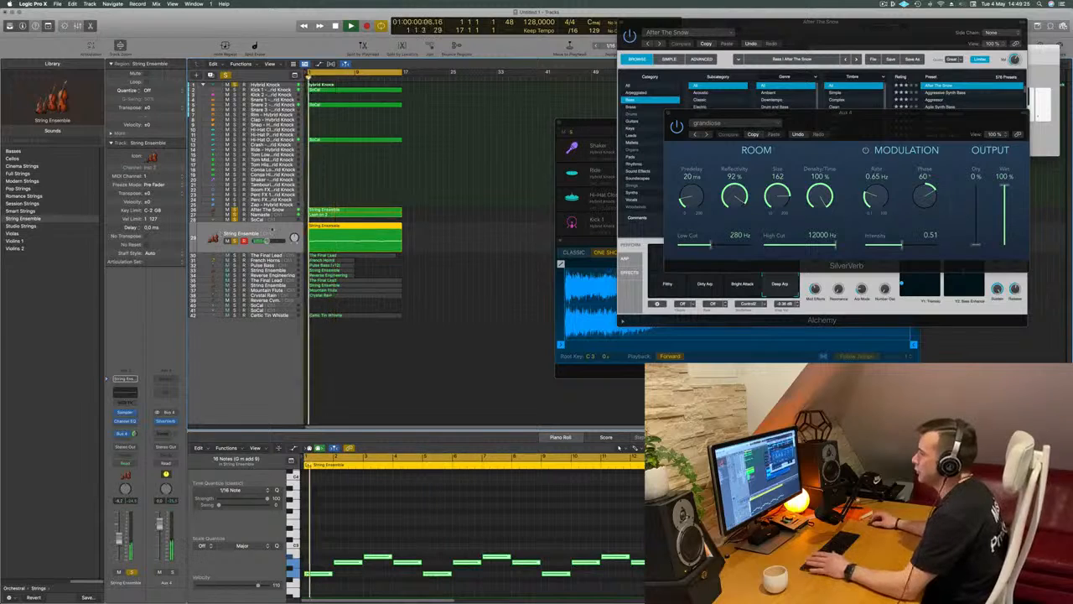
pyautogui.press('Return')
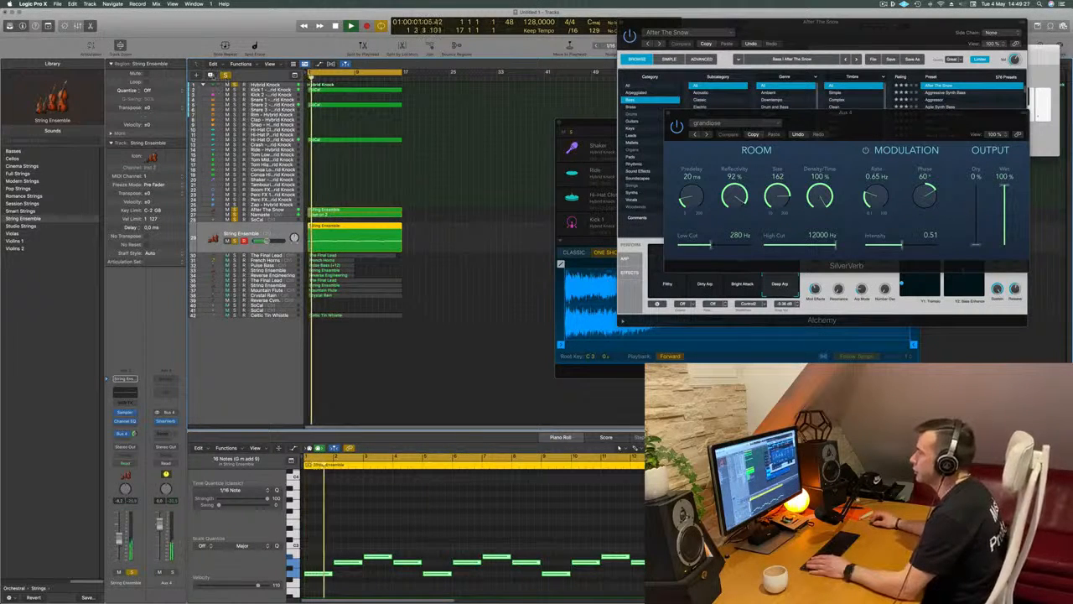
# Duplicate the String Ensemble track with its channel settings and restart playback
pyautogui.press('super+d')
pyautogui.press('Return')
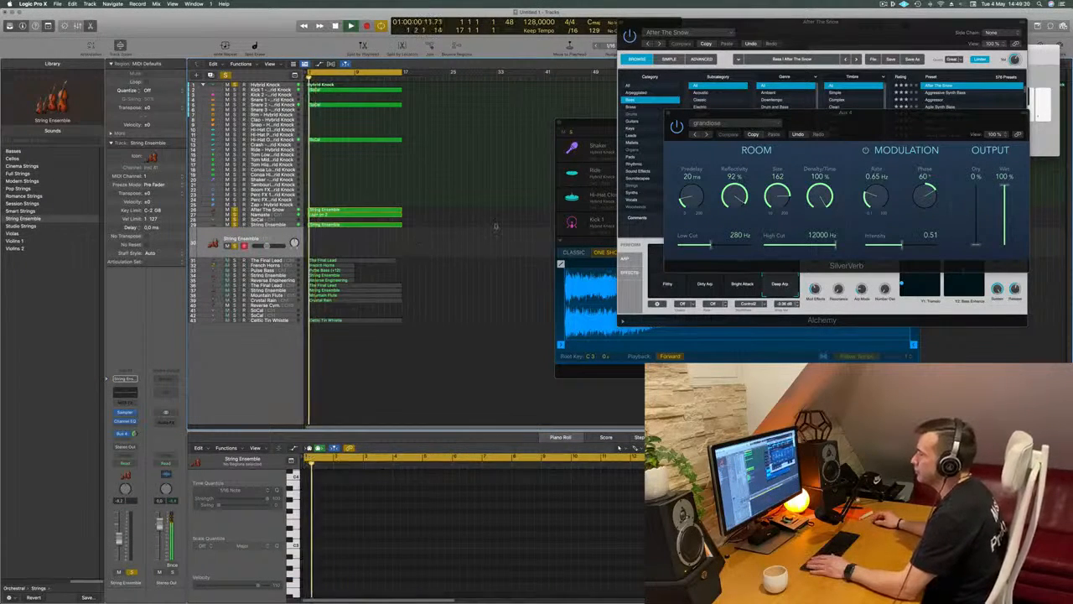
# Solo The Final Lead track below the duplicated String Ensemble and play it from the start
pyautogui.click(243, 263)
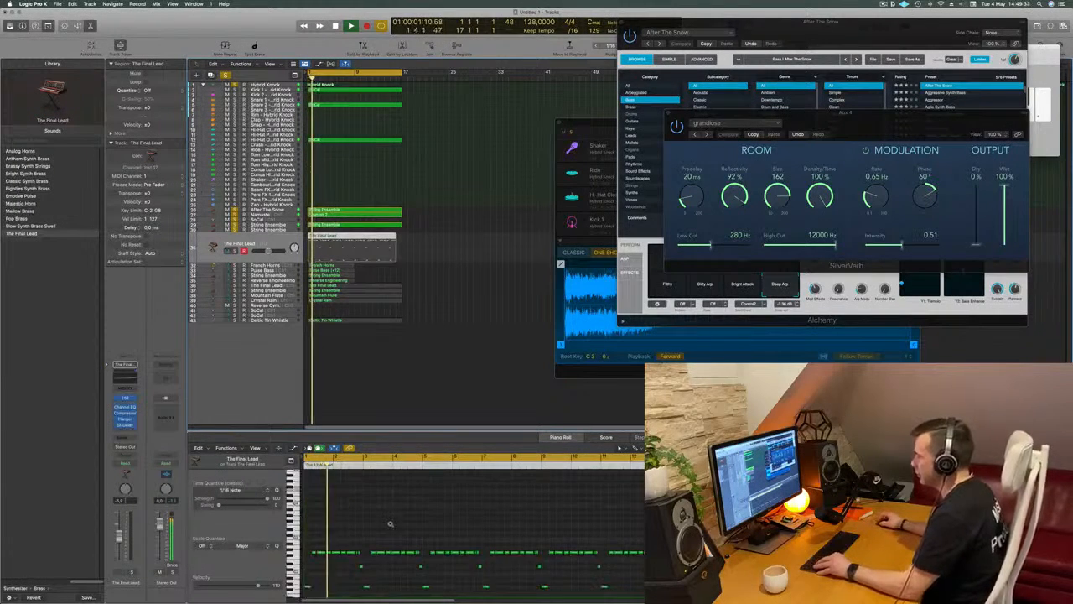
pyautogui.scroll(4, 391, 523)
pyautogui.press('Return')
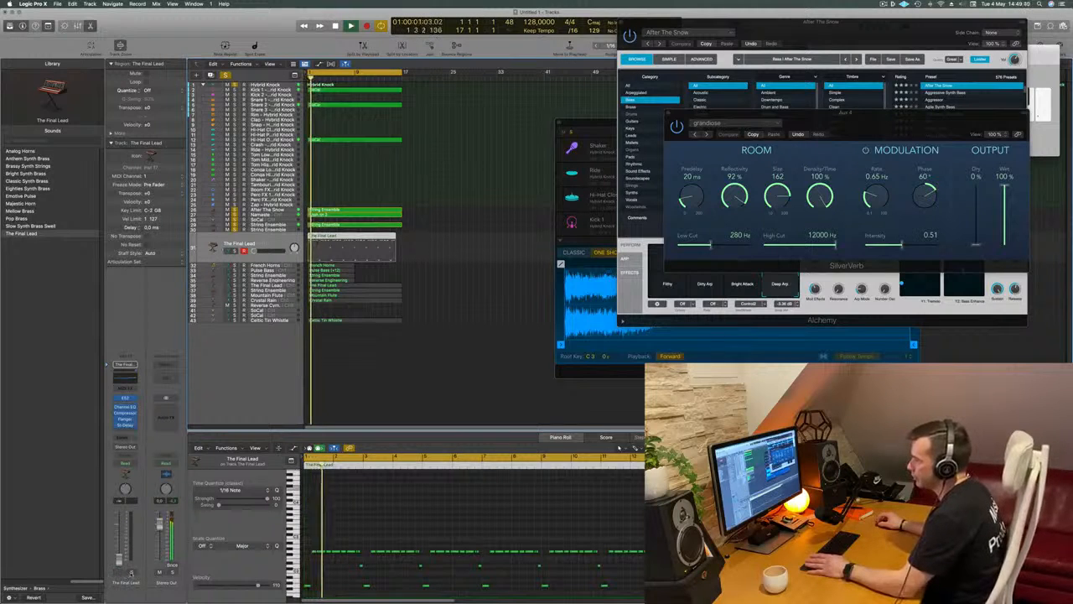
pyautogui.click(132, 571)
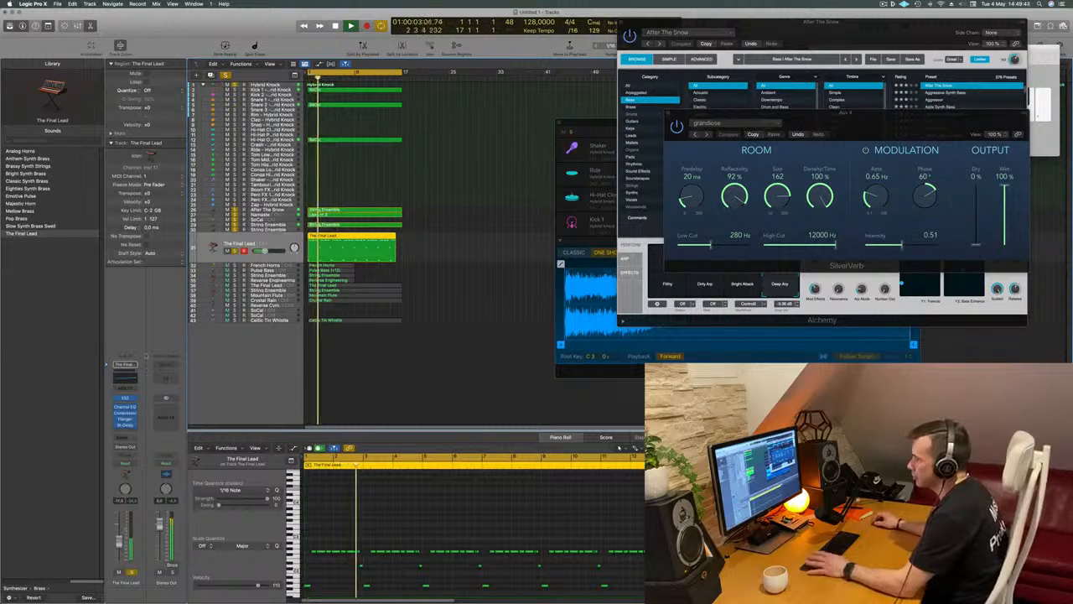
# Replace the ES2 instrument on The Final Lead channel with stereo Alchemy and filter its presets to Leads
pyautogui.click(135, 399)
pyautogui.moveTo(153, 388)
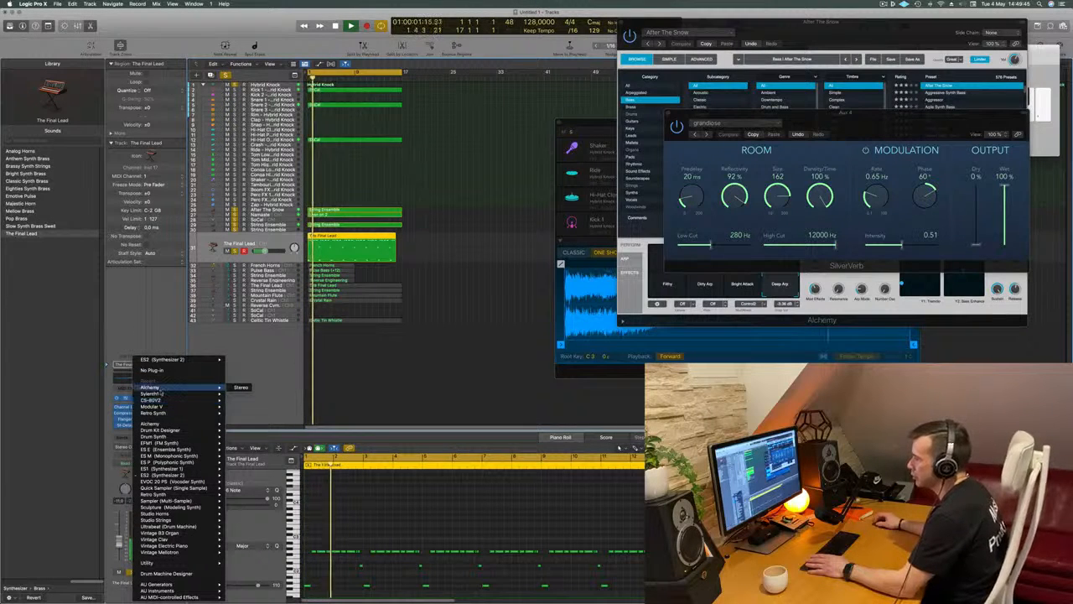
pyautogui.click(242, 388)
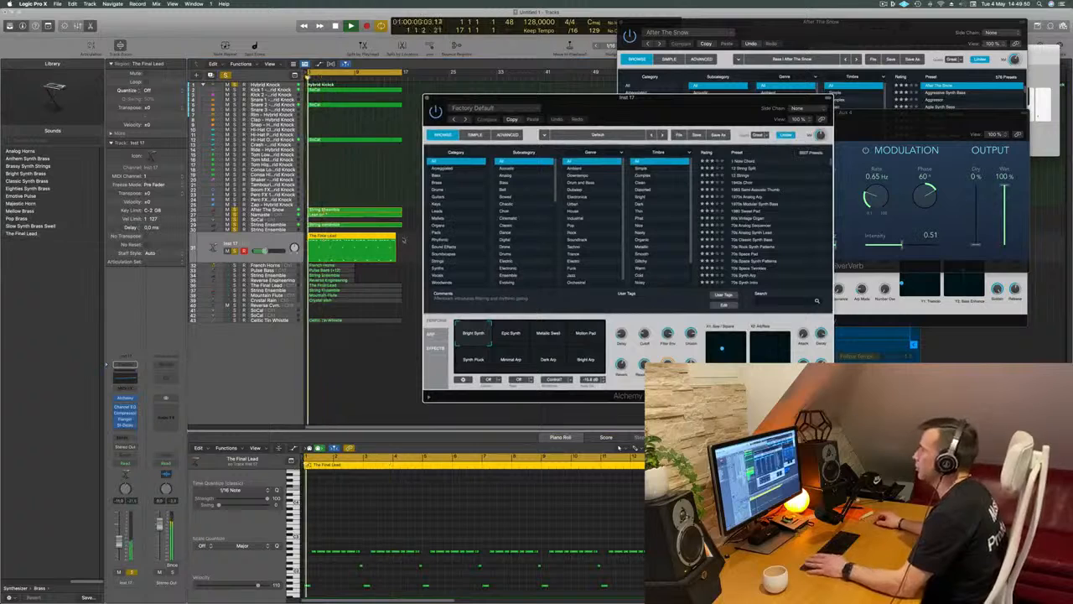
pyautogui.click(437, 212)
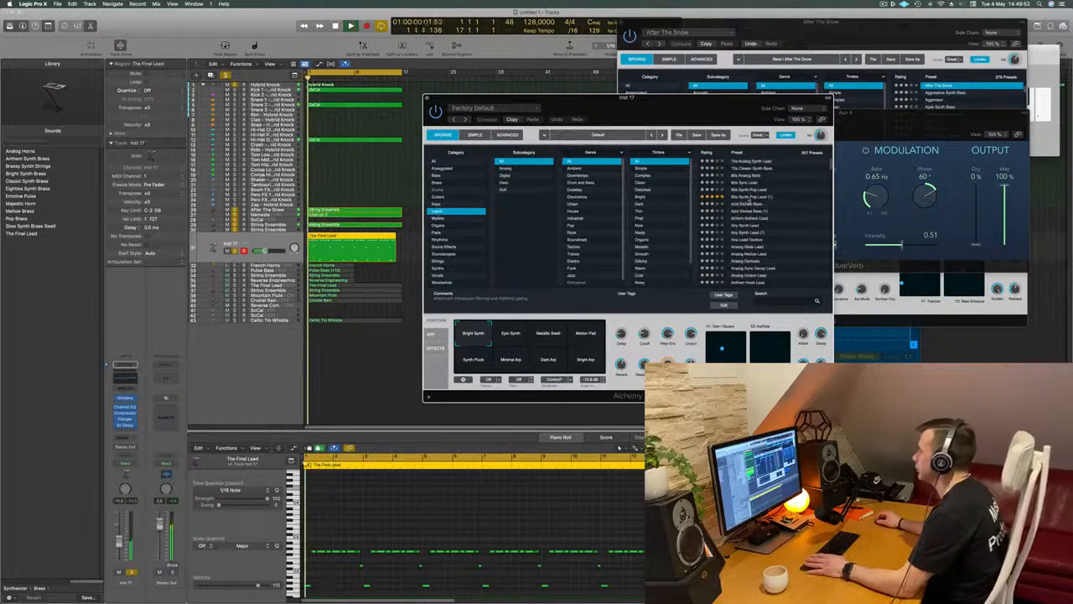
# Audition Alchemy lead presets from 80s Synth Pop Lead (1) through Airy Synth Lead (1), Ana Lead Toolbox and Analog Glide Lead to Anthemic Lead
pyautogui.click(754, 197)
pyautogui.moveTo(701, 115); pyautogui.dragTo(733, 153)
pyautogui.press('space')
pyautogui.press('space')
pyautogui.click(779, 271)
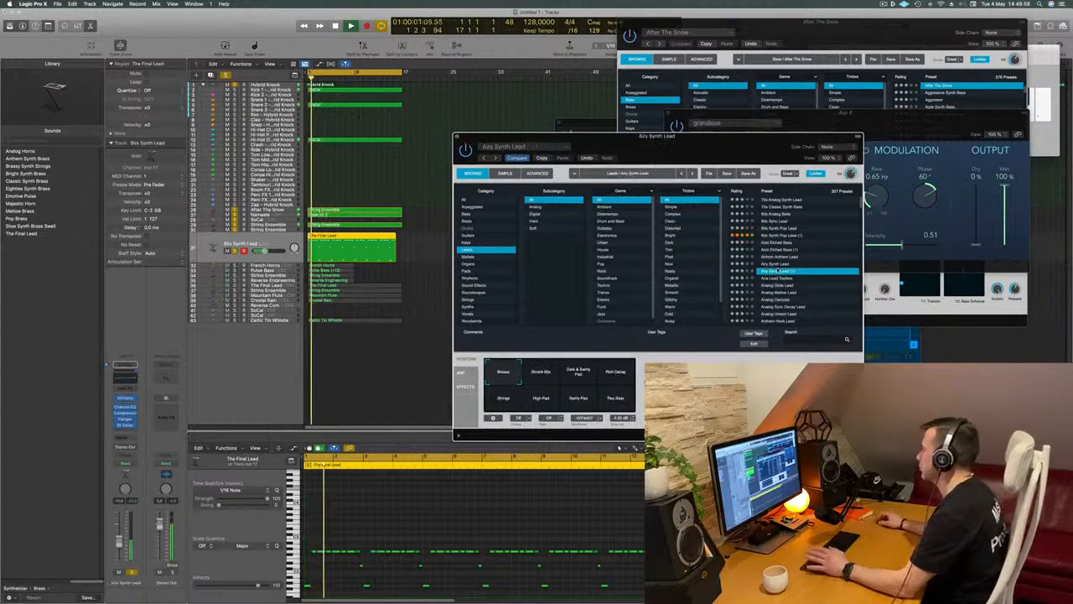
pyautogui.click(778, 277)
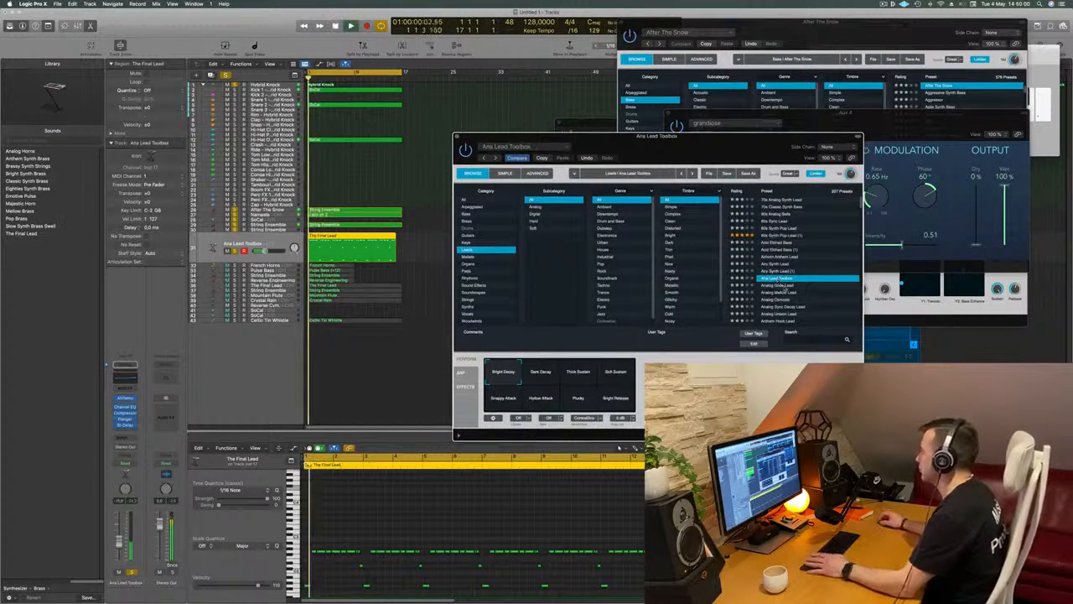
pyautogui.click(784, 286)
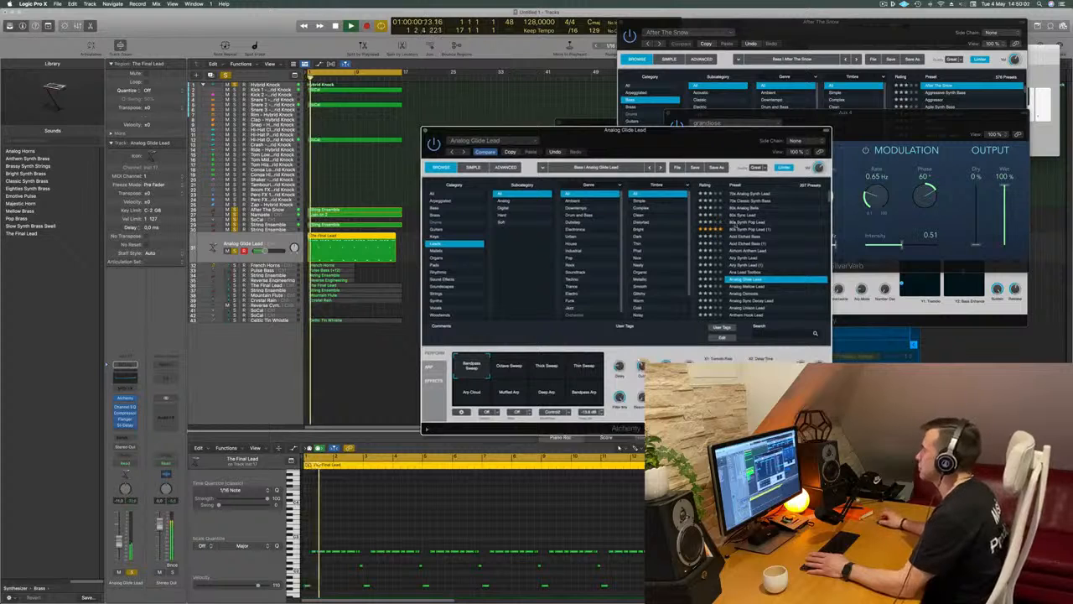
pyautogui.scroll(-4, 750, 255)
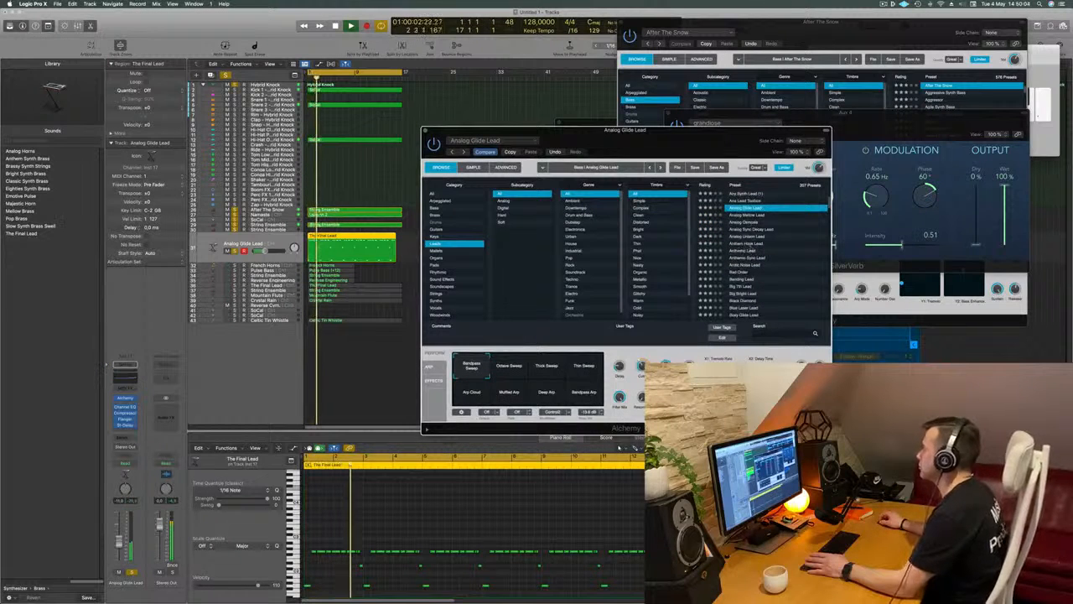
pyautogui.click(752, 250)
pyautogui.press('Return')
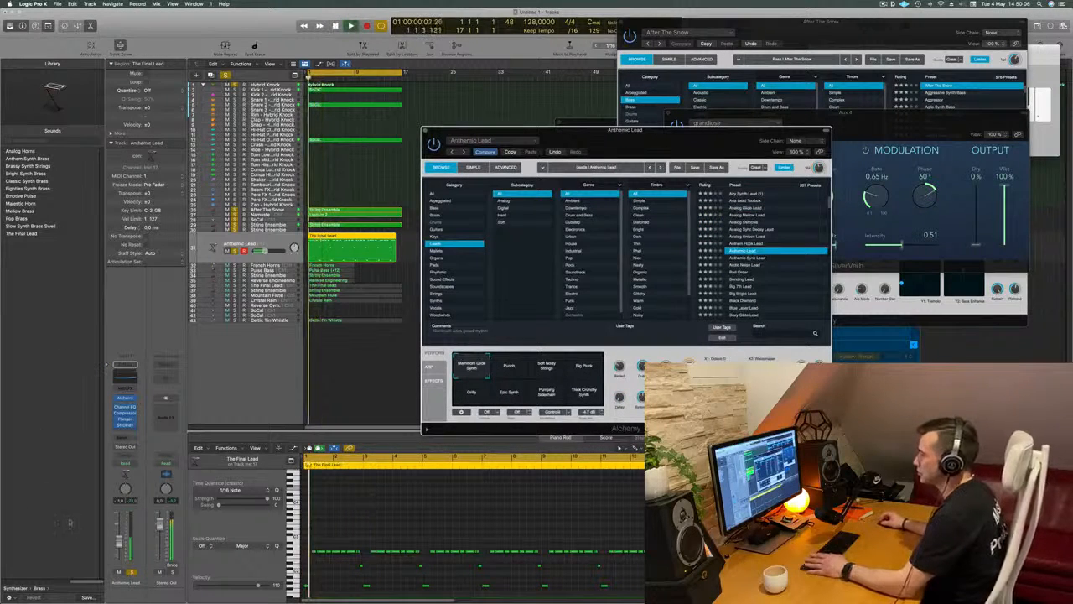
# Add a send from the Anthemic Lead channel to Bus 4, the SilverVerb aux
pyautogui.click(123, 440)
pyautogui.moveTo(134, 449)
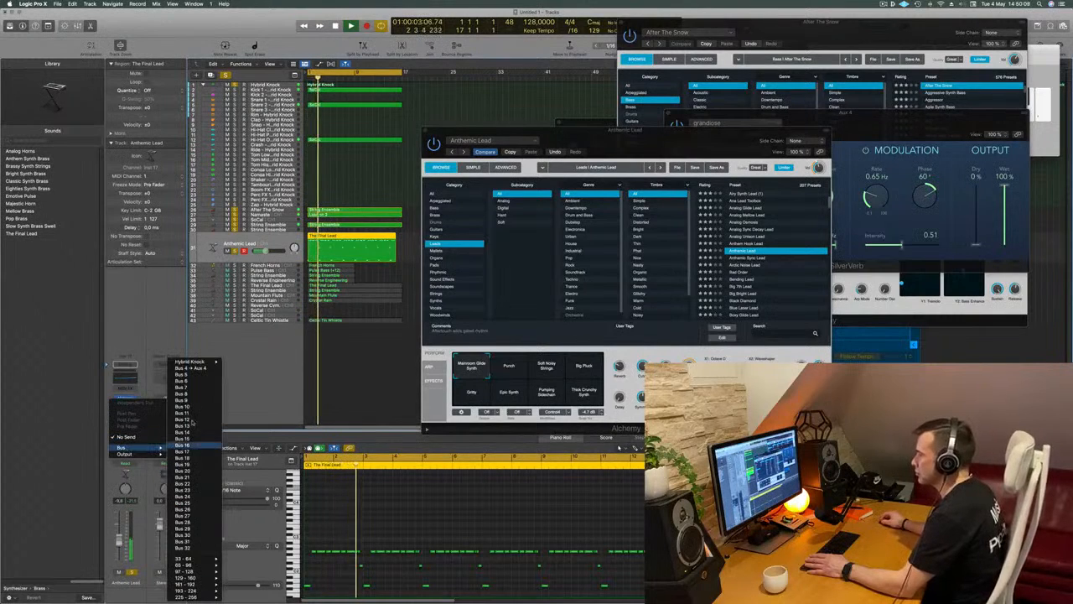
pyautogui.click(206, 369)
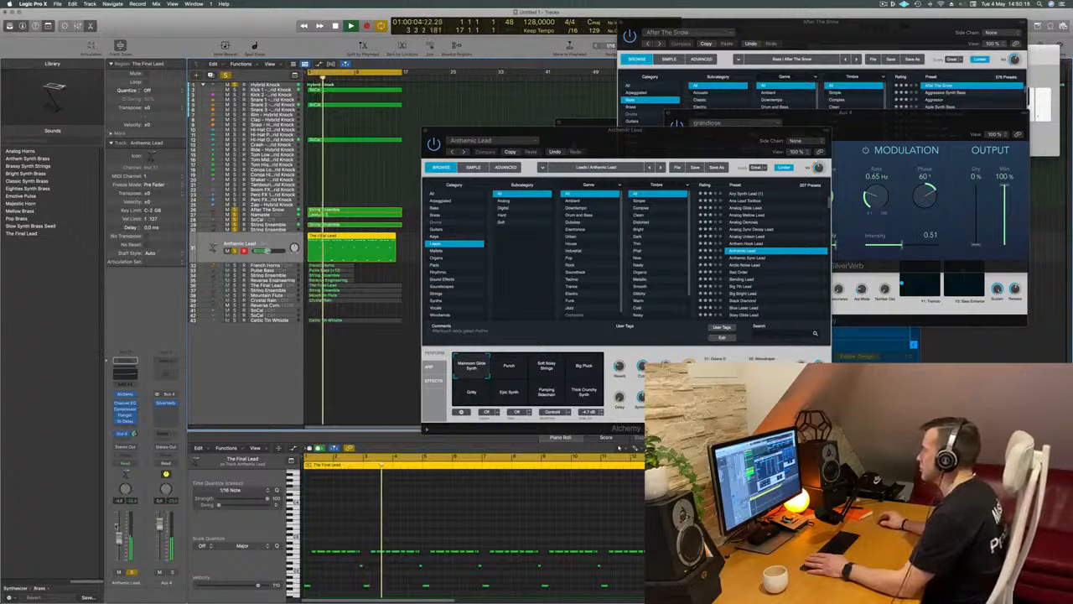
# Audition the Anthemic Lead performance snapshots Punch, Soft Noisy Strings, Epic Synth and Big Pluck, replaying from the start
pyautogui.click(509, 368)
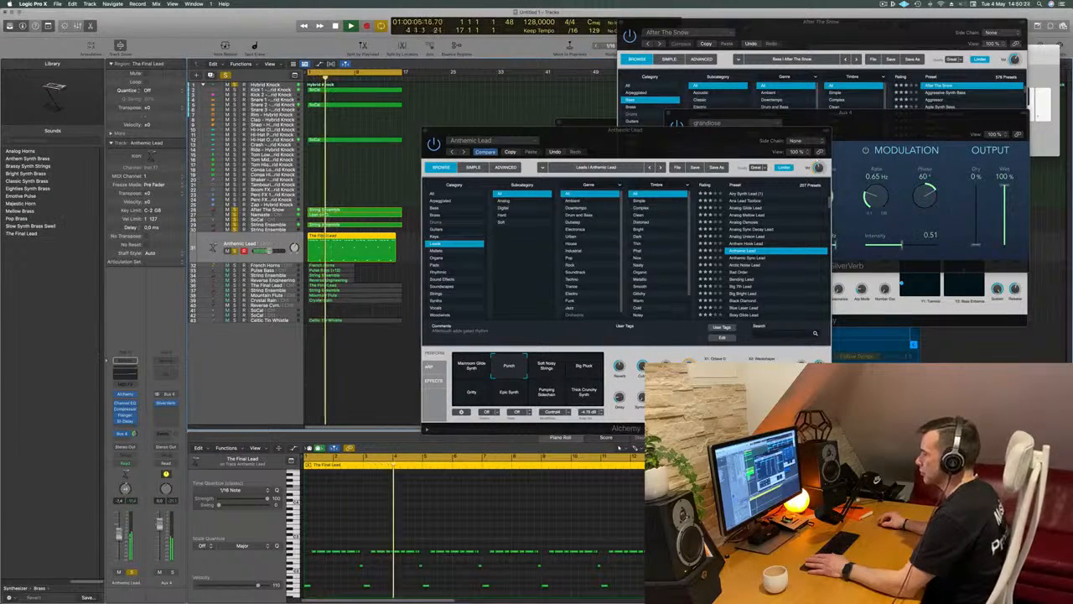
pyautogui.click(538, 368)
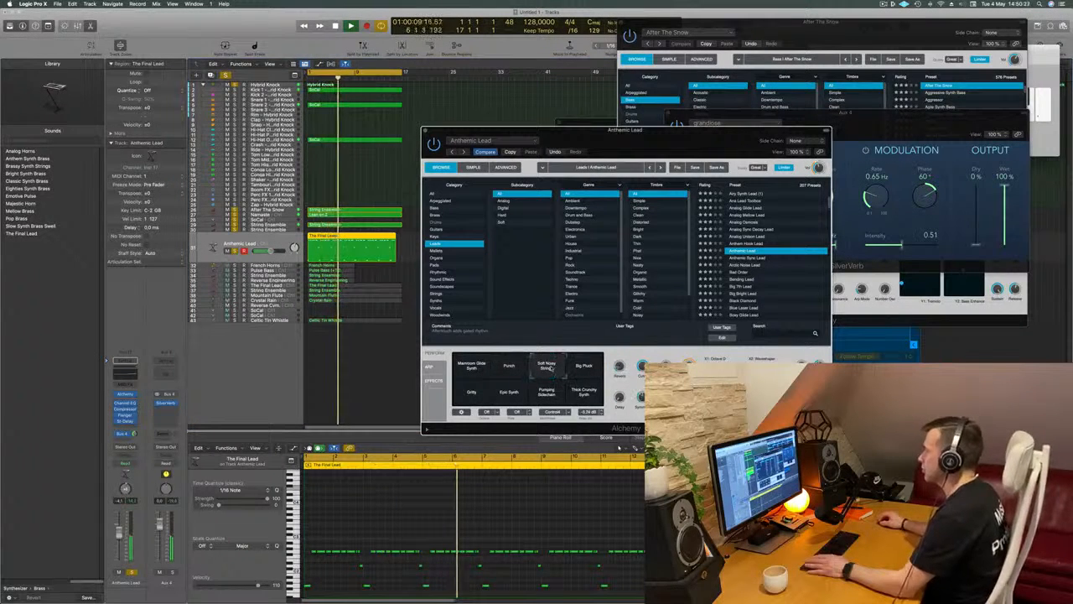
pyautogui.click(584, 367)
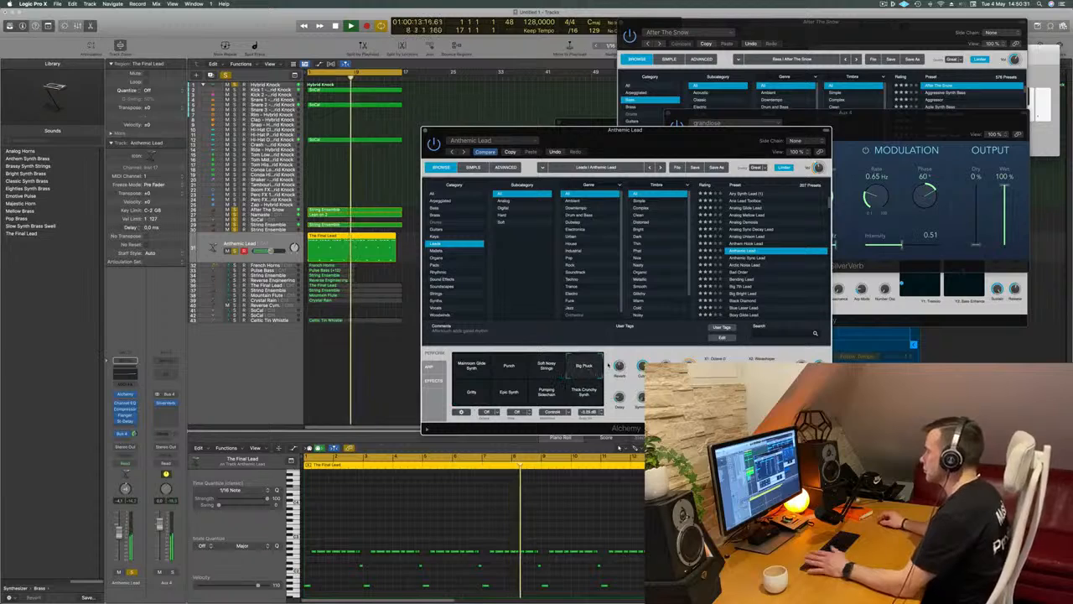
pyautogui.moveTo(629, 140)
pyautogui.mouseDown()
pyautogui.moveTo(660, 80)
pyautogui.moveTo(626, 83)
pyautogui.moveTo(643, 118)
pyautogui.moveTo(688, 118)
pyautogui.moveTo(636, 130)
pyautogui.mouseUp()
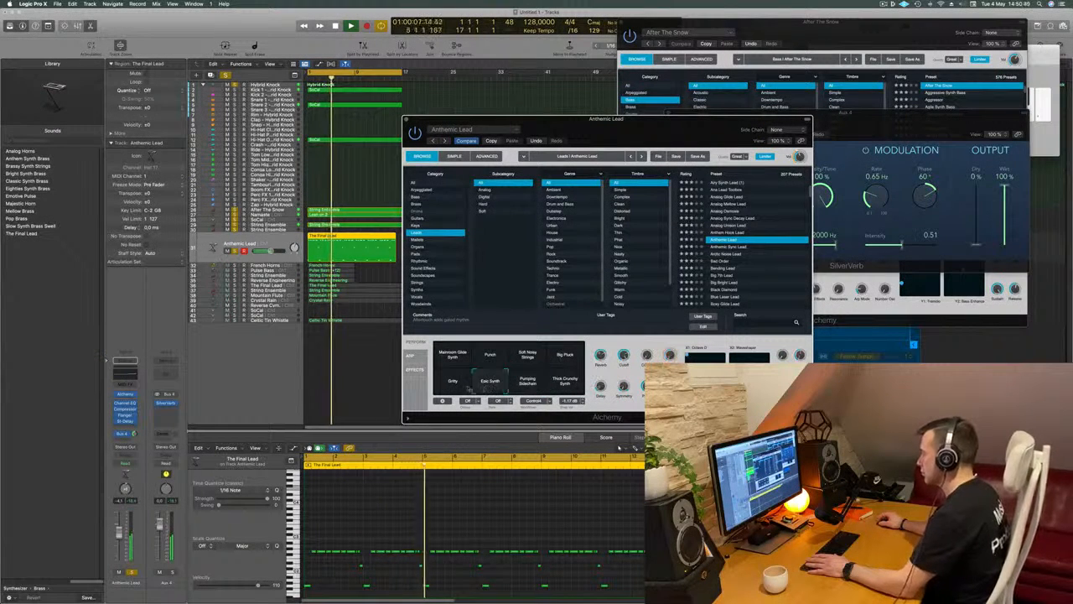
pyautogui.press('space')
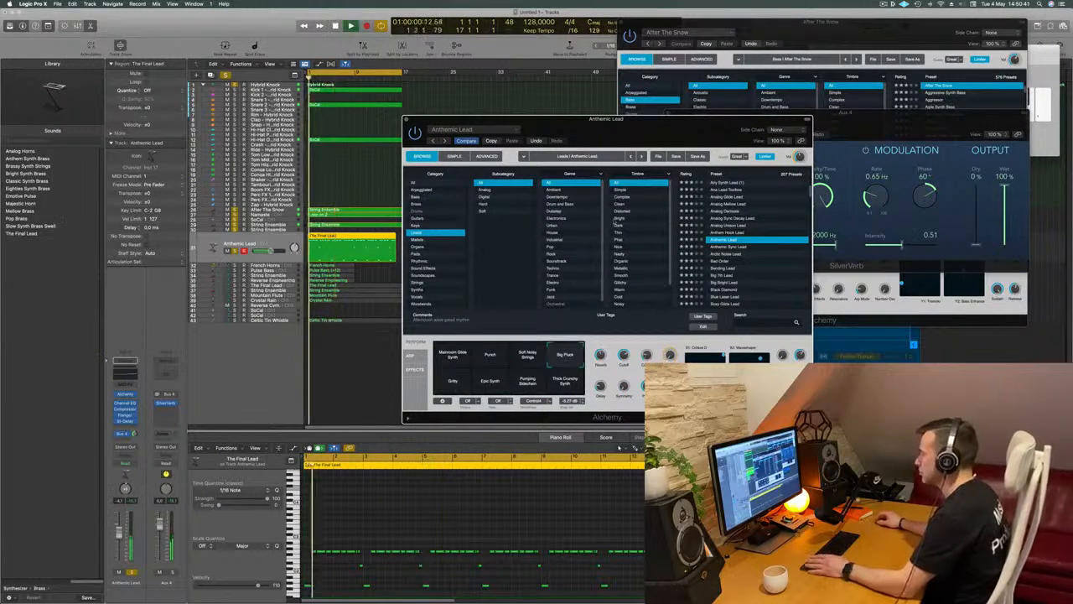
pyautogui.moveTo(642, 121); pyautogui.dragTo(636, 132)
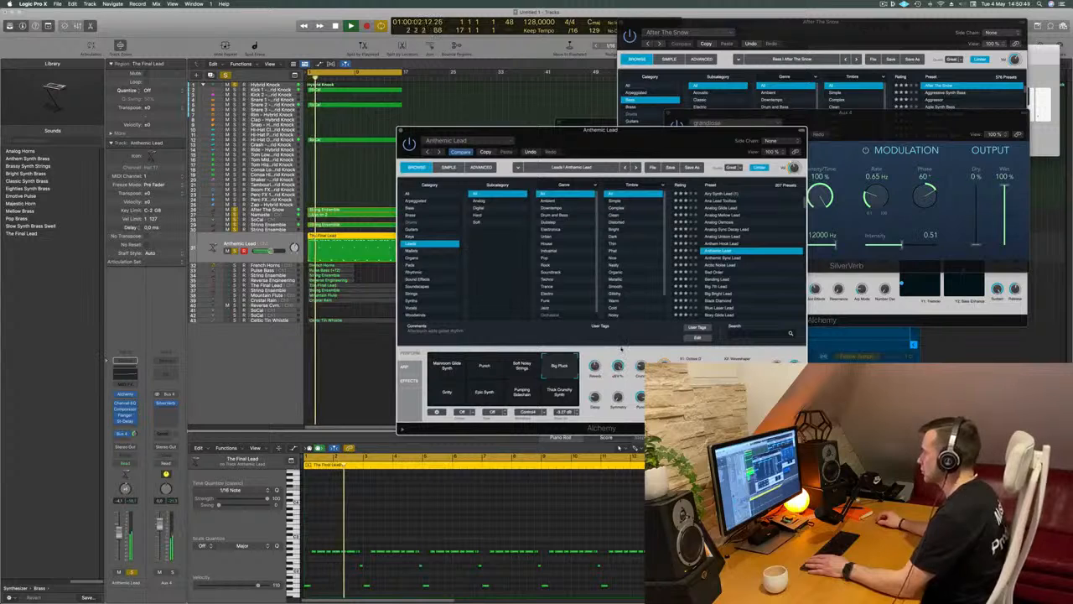
# Load the Anthemic Sync Lead preset in Alchemy and reposition the plug-in window while it plays
pyautogui.click(726, 257)
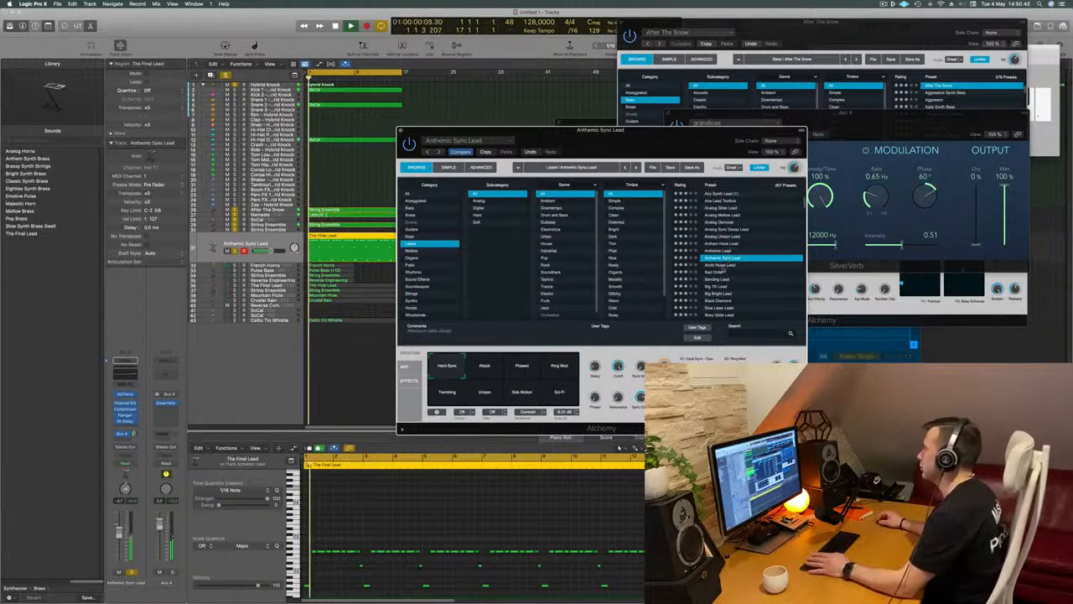
pyautogui.moveTo(665, 148); pyautogui.dragTo(717, 117)
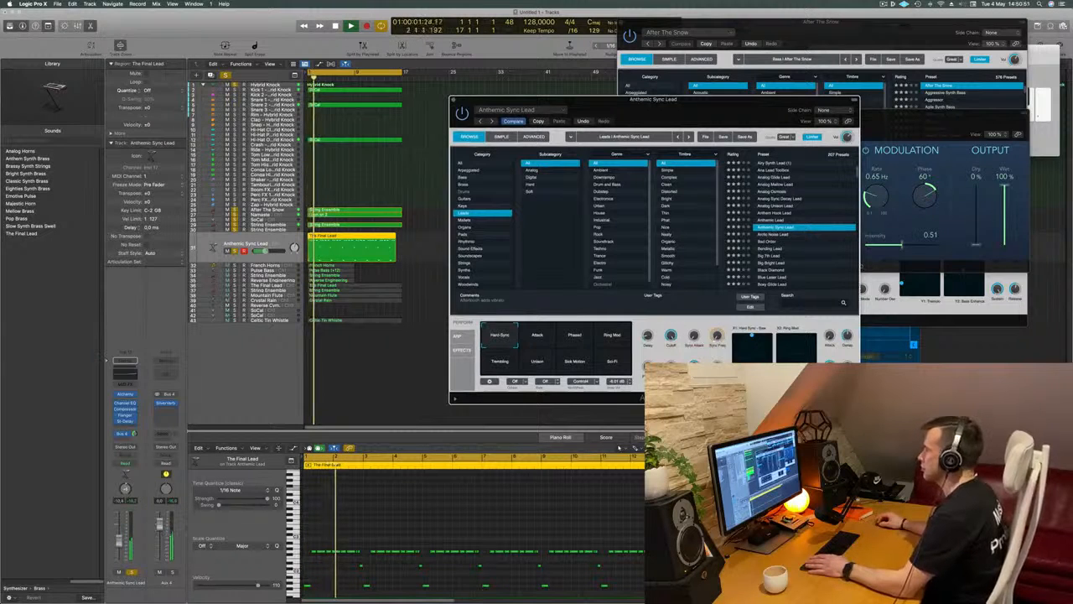
# Audition Alchemy lead presets from Arctic Noise Lead through Bending Lead to Boxy Glide Lead while the loop plays
pyautogui.moveTo(681, 119); pyautogui.dragTo(579, 120)
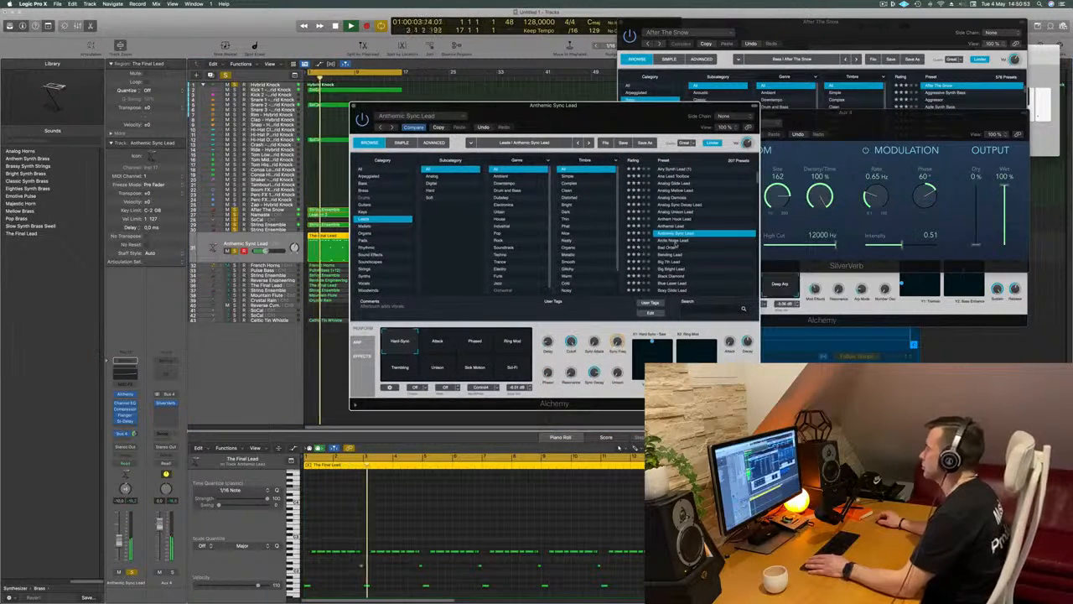
pyautogui.click(685, 241)
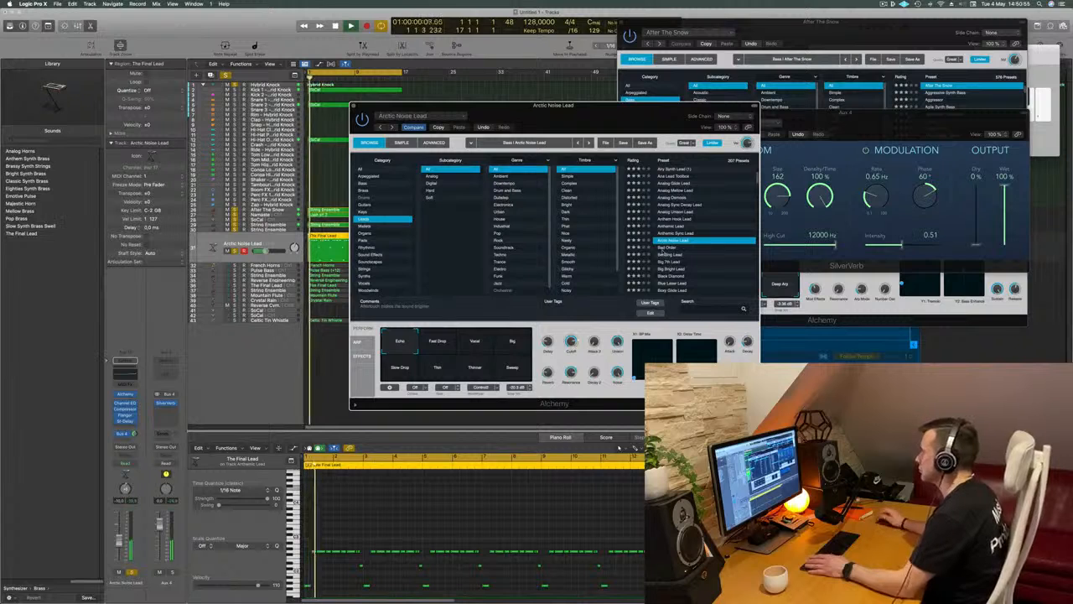
pyautogui.click(671, 250)
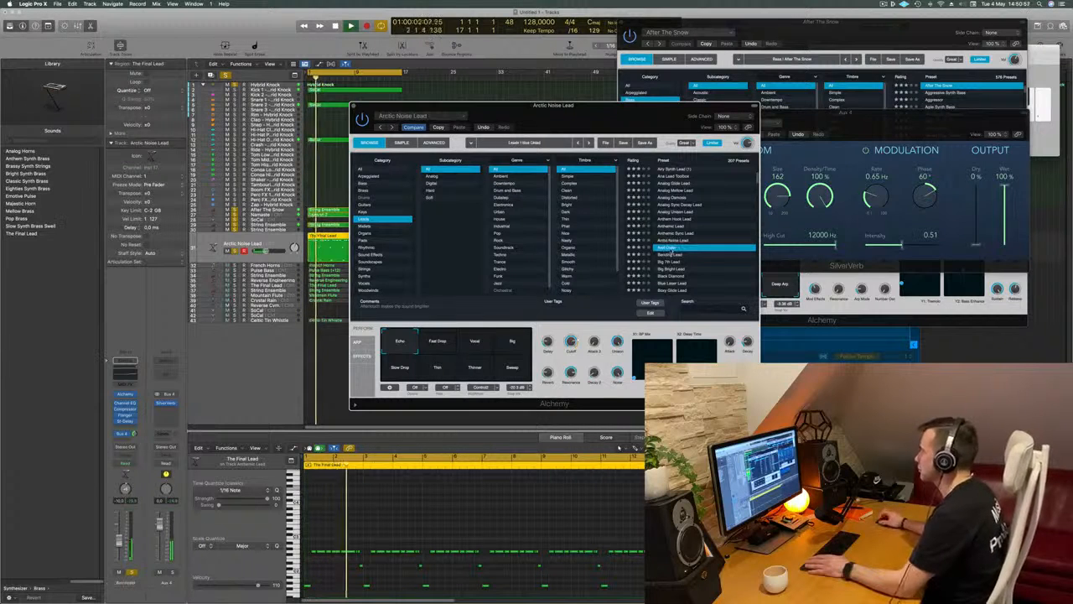
pyautogui.click(671, 254)
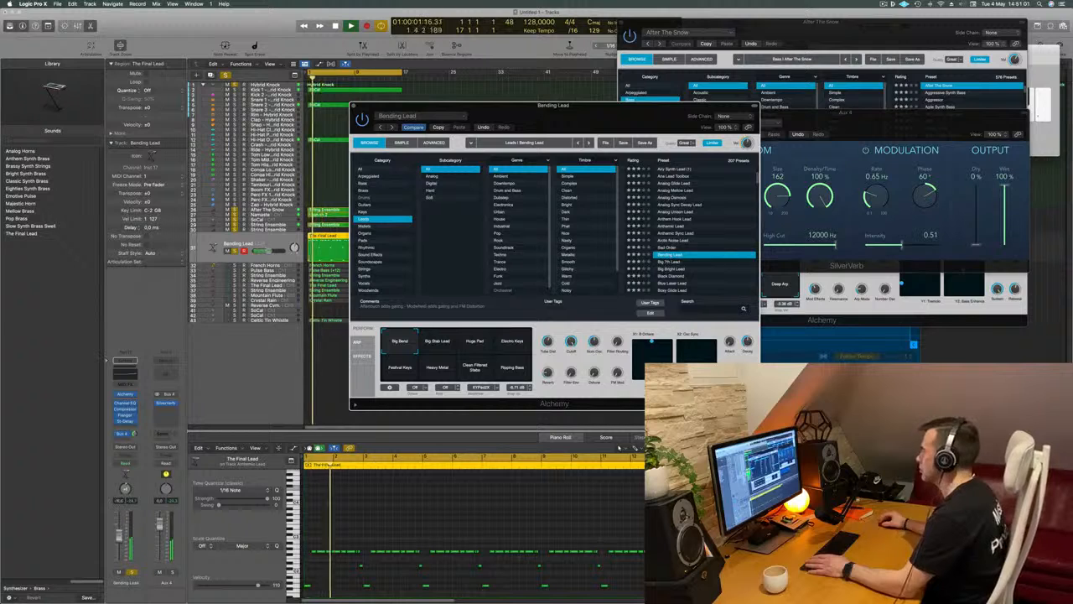
pyautogui.scroll(-1, 678, 270)
pyautogui.scroll(-2, 677, 270)
pyautogui.click(678, 258)
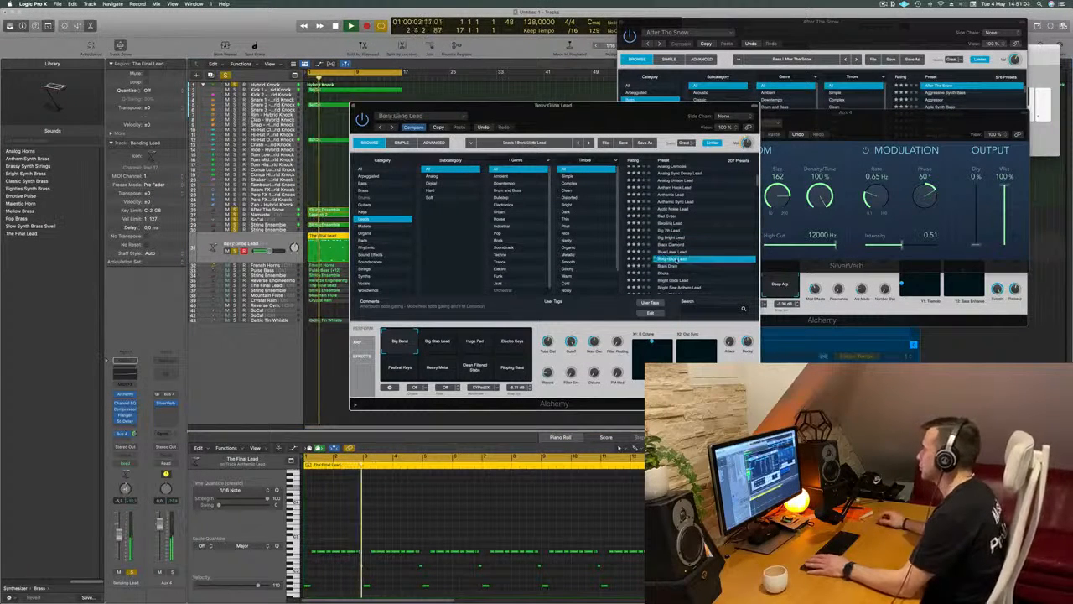
pyautogui.scroll(-4, 691, 230)
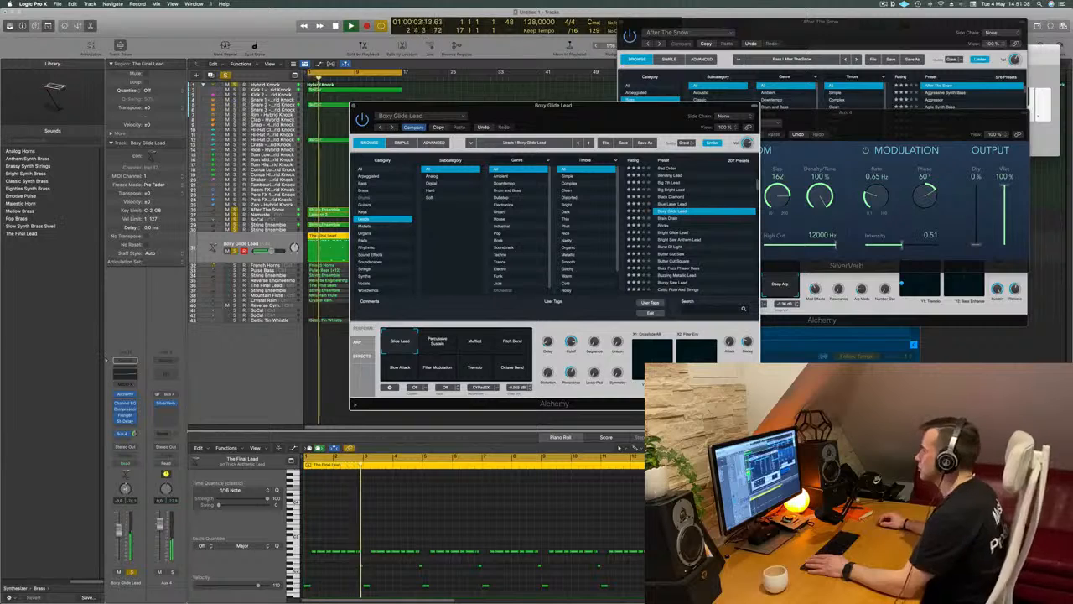
# Load the Butter Cut Saw preset and audition its snapshots from Chip Tune through Dark Staccato, returning to Squelch Lead
pyautogui.click(684, 255)
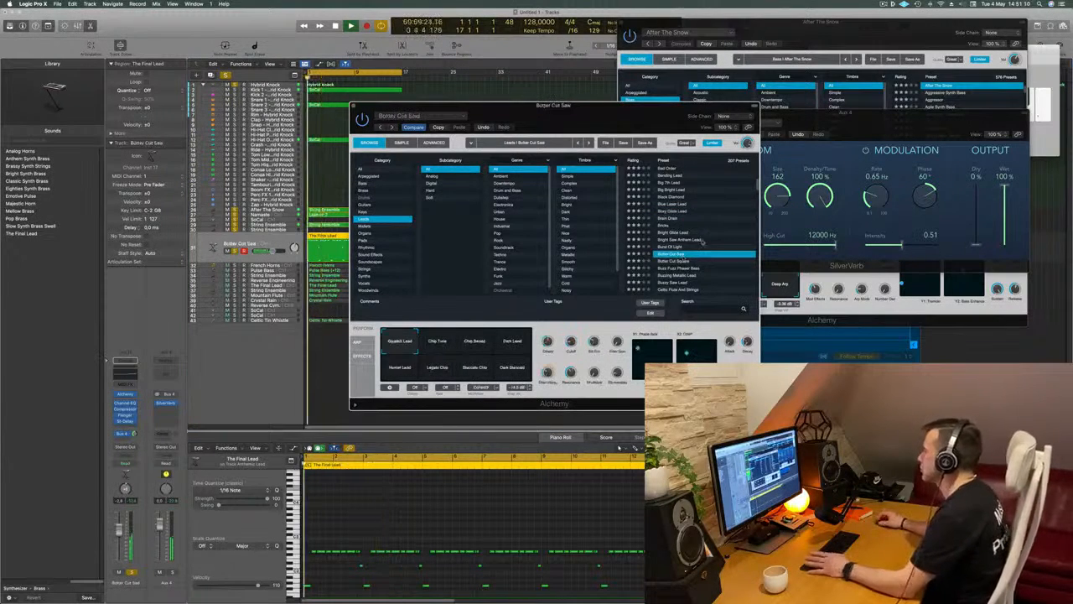
pyautogui.scroll(-2, 734, 234)
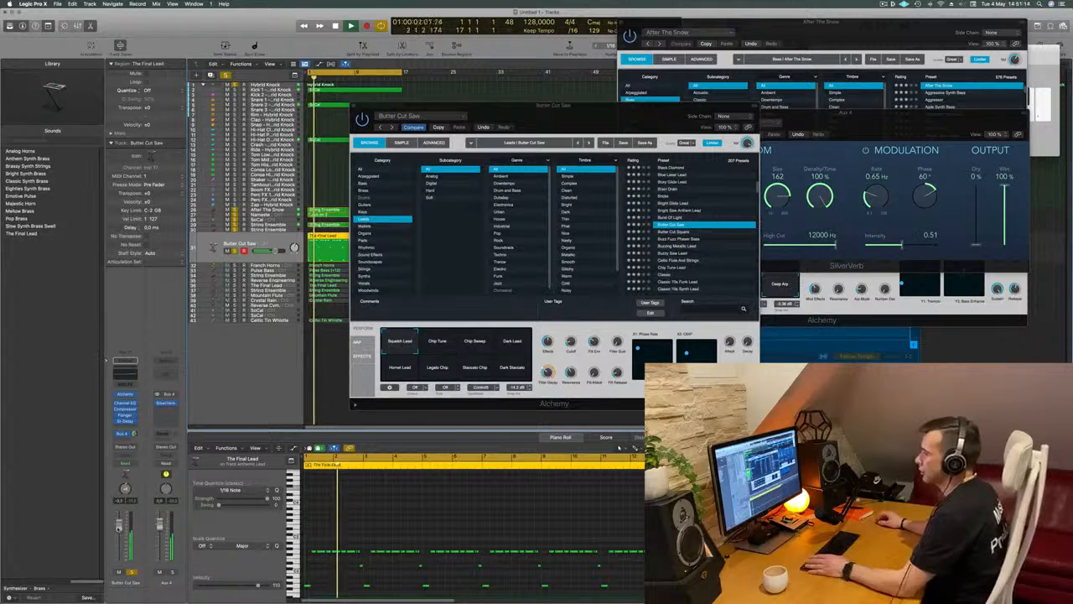
pyautogui.click(436, 342)
pyautogui.click(475, 342)
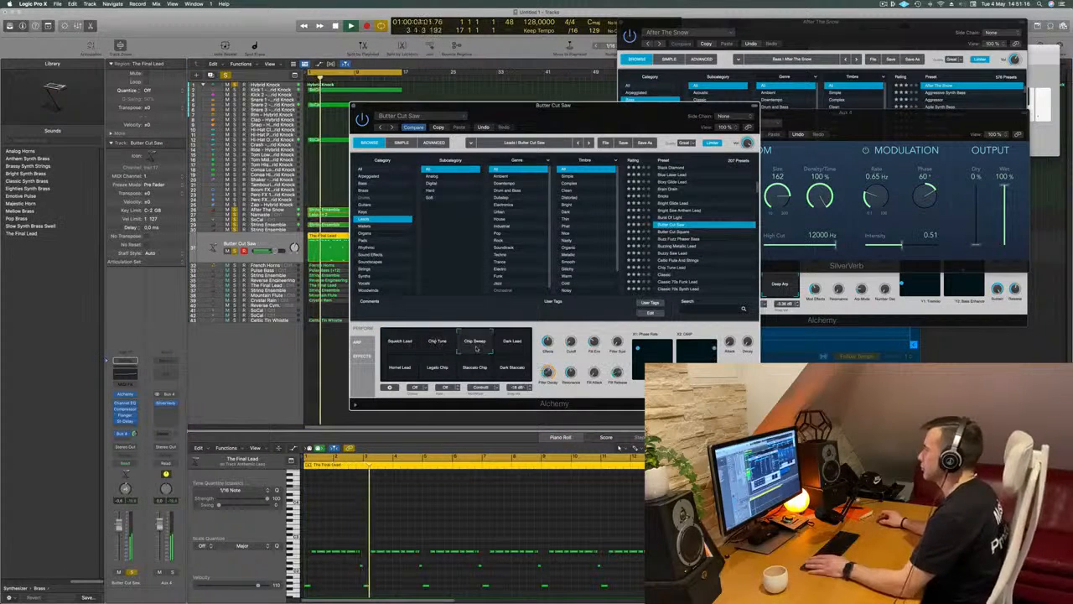
pyautogui.click(510, 346)
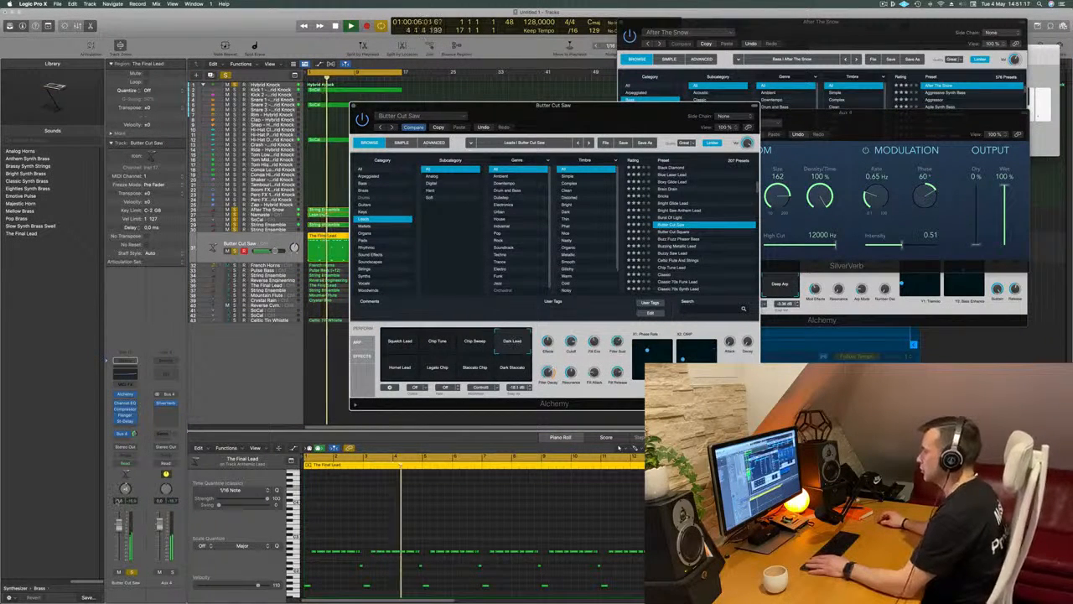
pyautogui.click(397, 373)
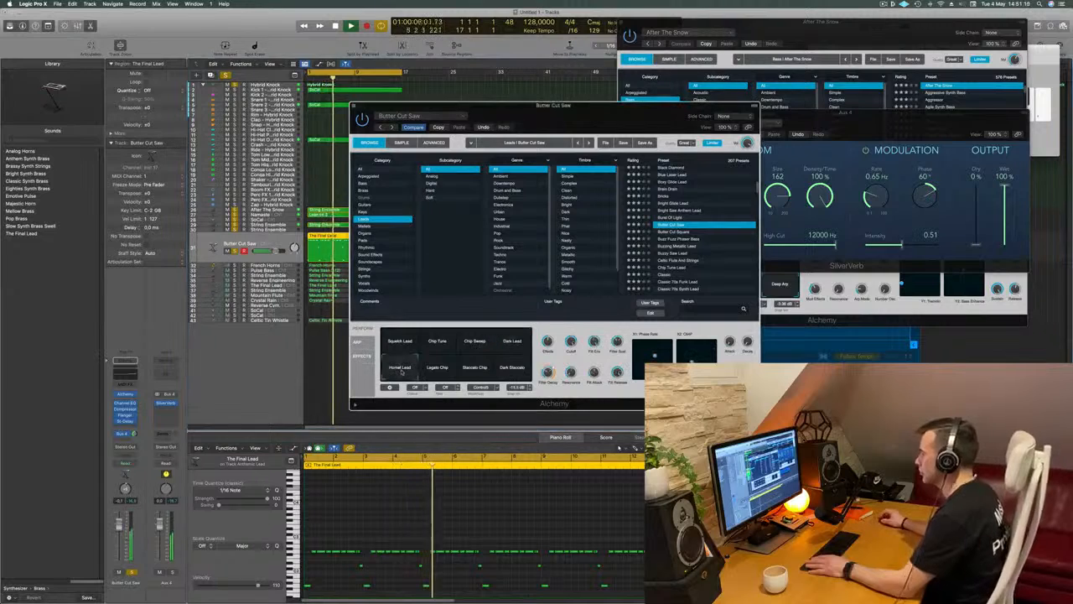
pyautogui.click(438, 373)
pyautogui.click(474, 371)
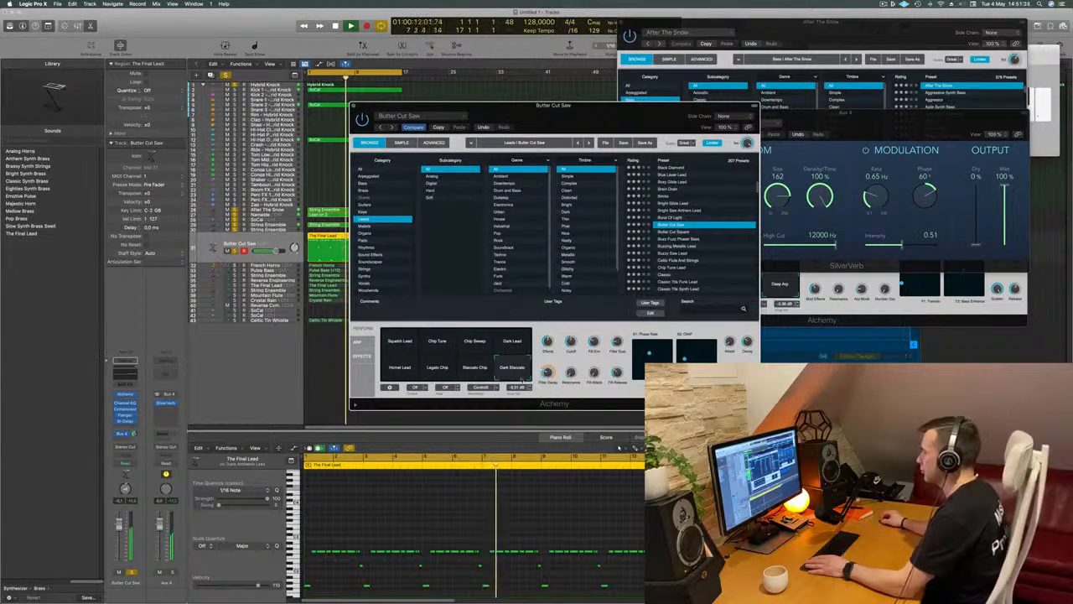
pyautogui.click(400, 340)
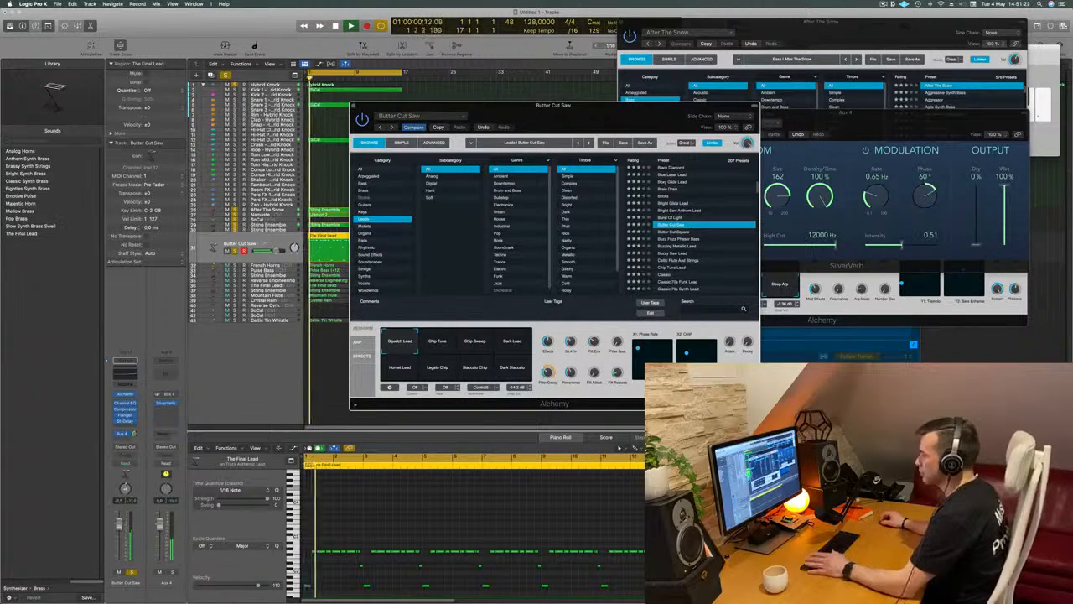
# Adjust the Butter Cut Saw channel's volume while it plays and replay the loop from the start
pyautogui.click(365, 415)
pyautogui.press('space')
pyautogui.moveTo(595, 120); pyautogui.dragTo(573, 112)
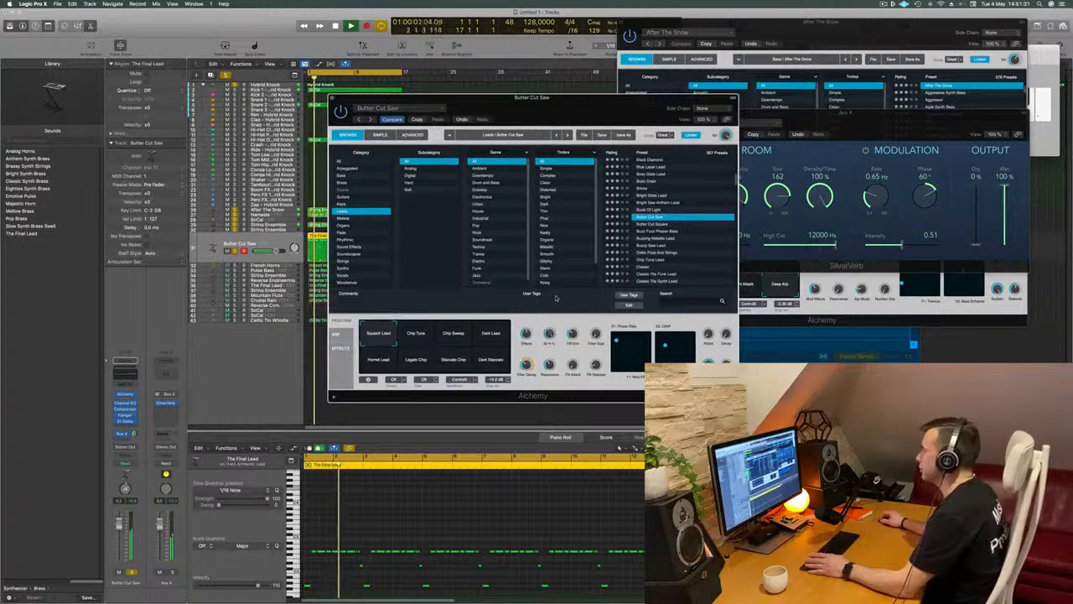
pyautogui.moveTo(563, 112); pyautogui.dragTo(589, 117)
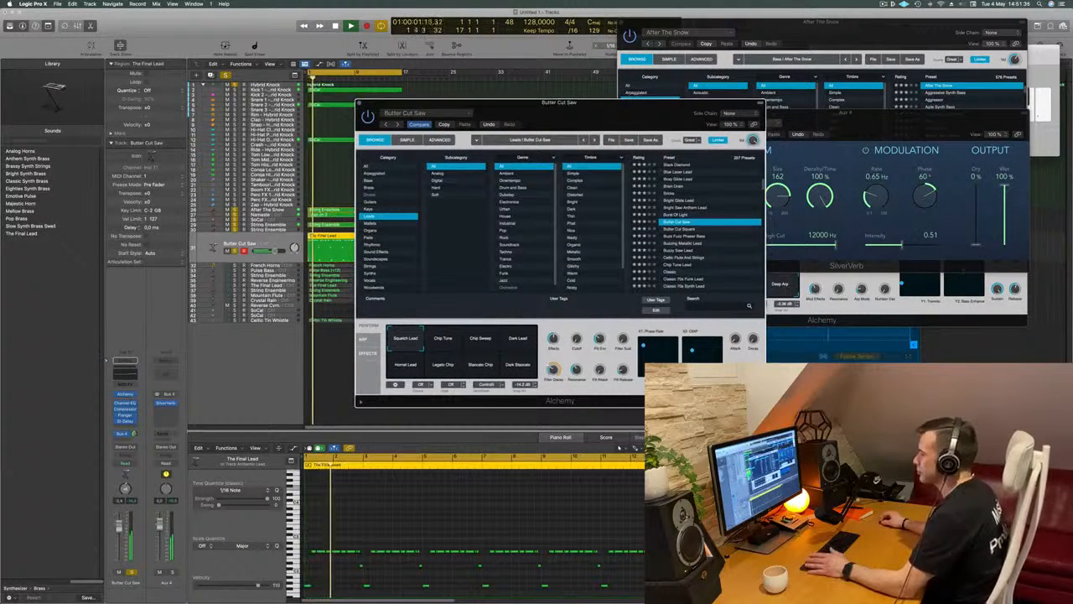
pyautogui.click(119, 525)
pyautogui.press('Return')
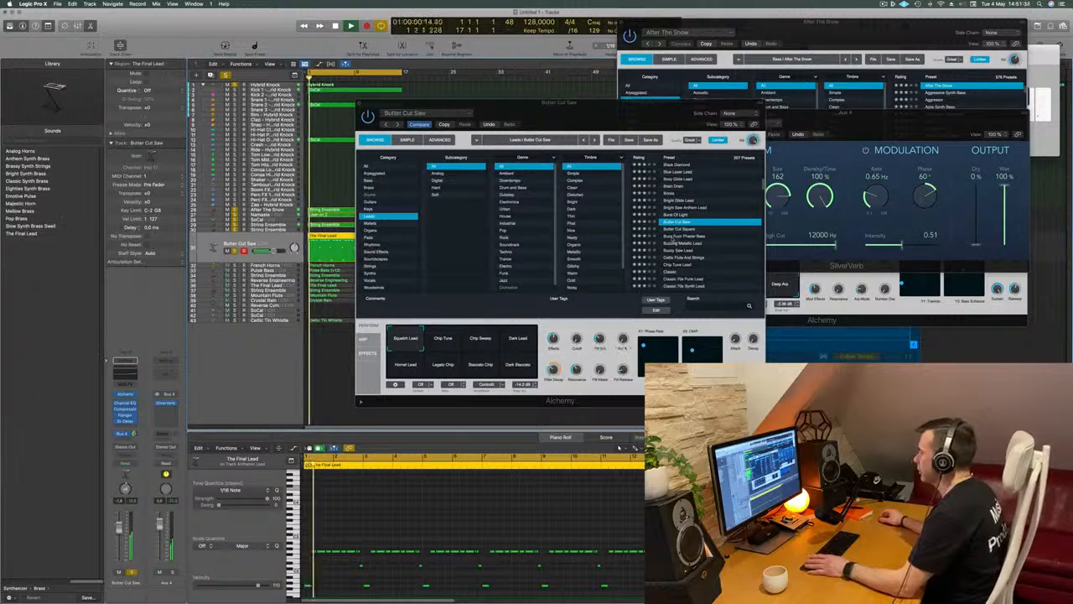
# Audition the presets Butter Cut Square, Buzz Fuzz Phaser Bass, Buzzing Metallic Lead, Buzzy Saw Lead and Celtic Flute And Strings
pyautogui.click(671, 229)
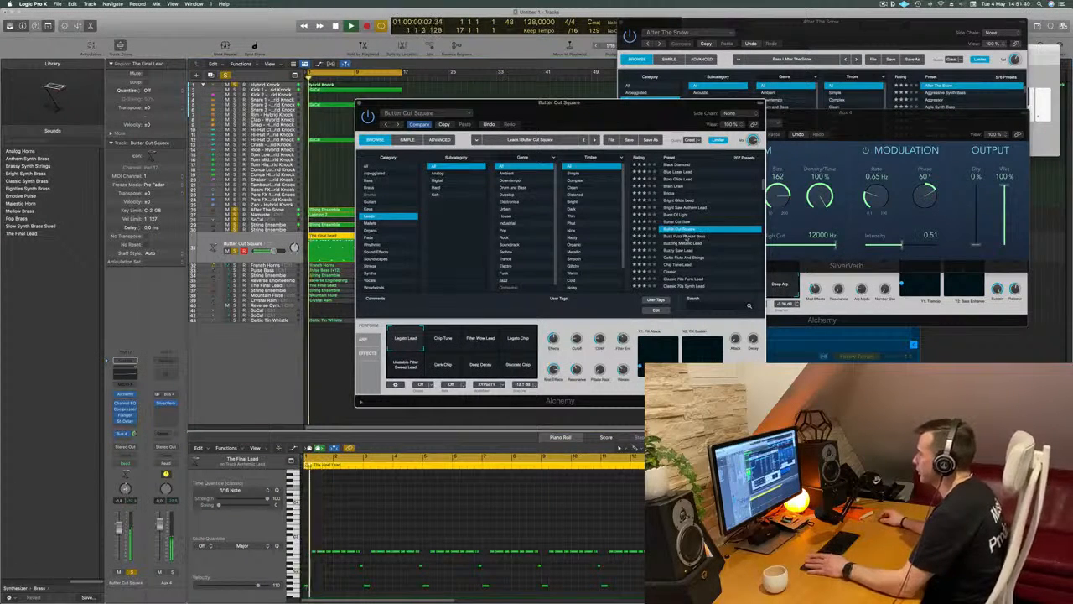
pyautogui.click(684, 237)
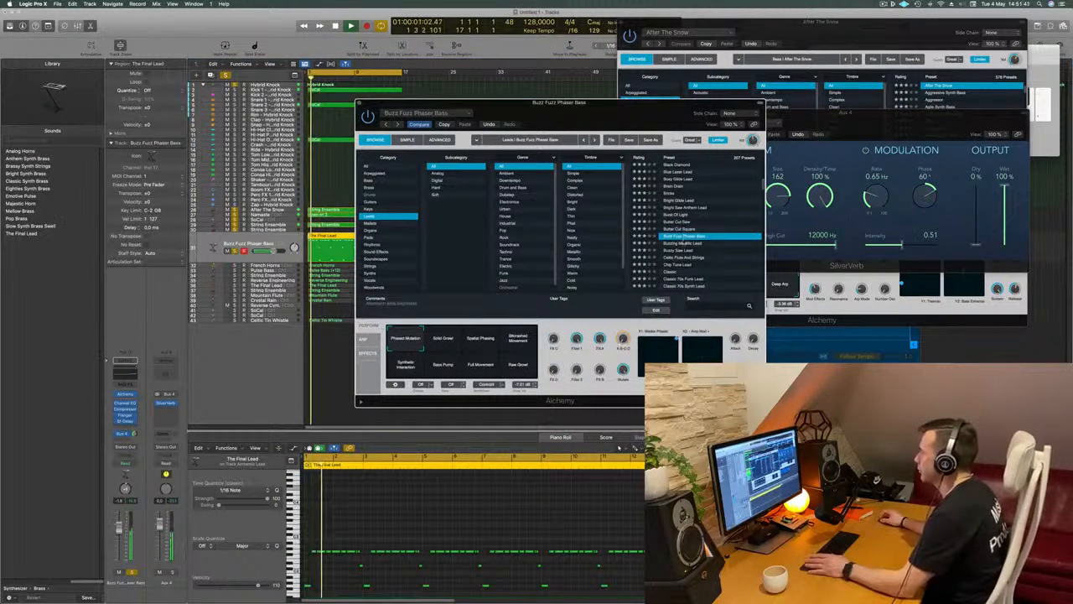
pyautogui.click(669, 243)
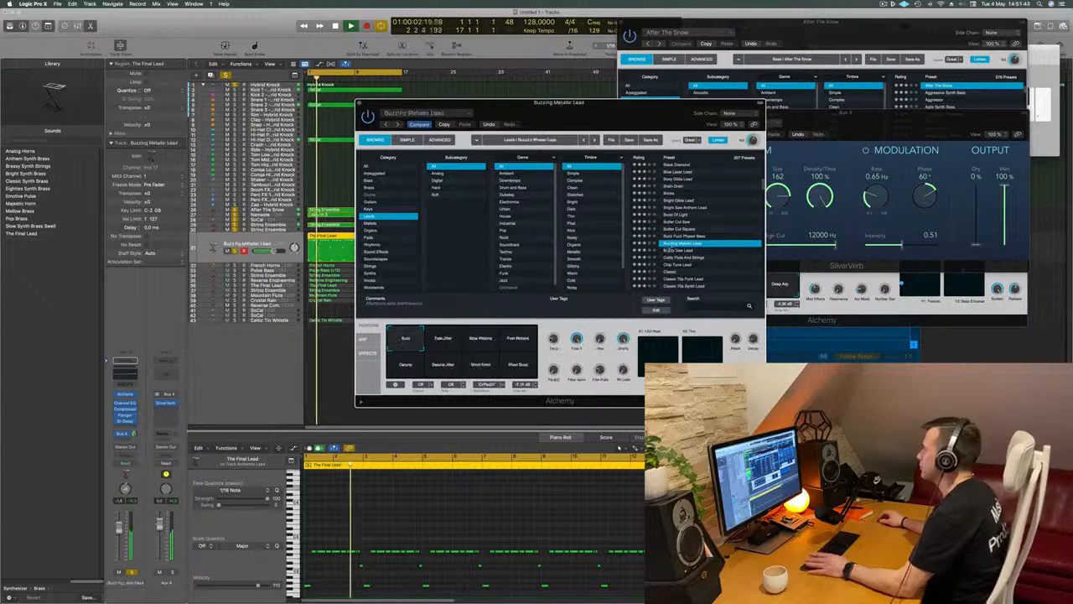
pyautogui.click(676, 250)
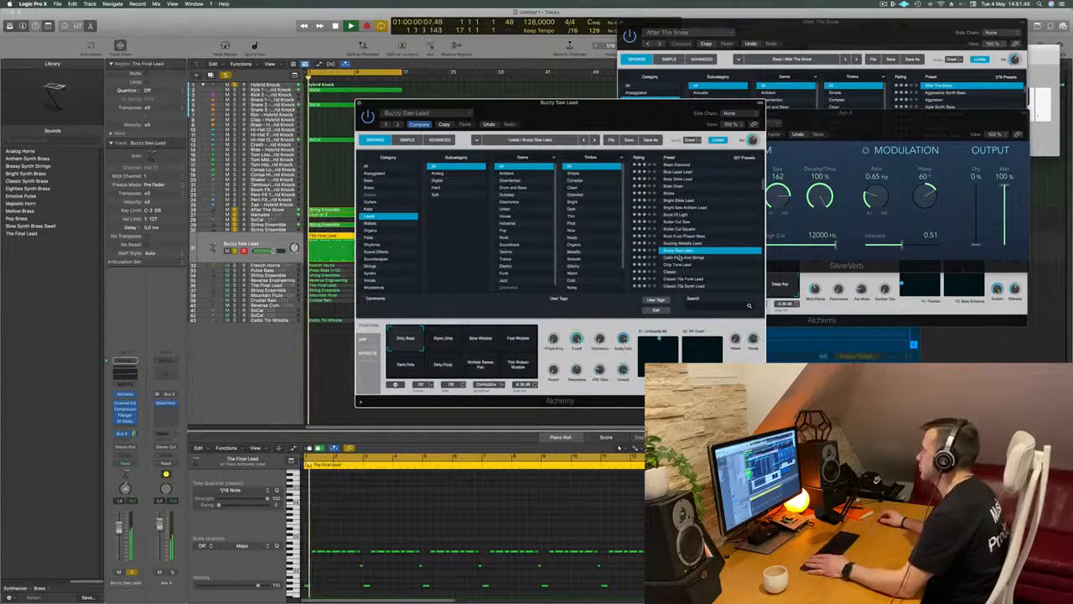
pyautogui.moveTo(666, 127); pyautogui.dragTo(692, 149)
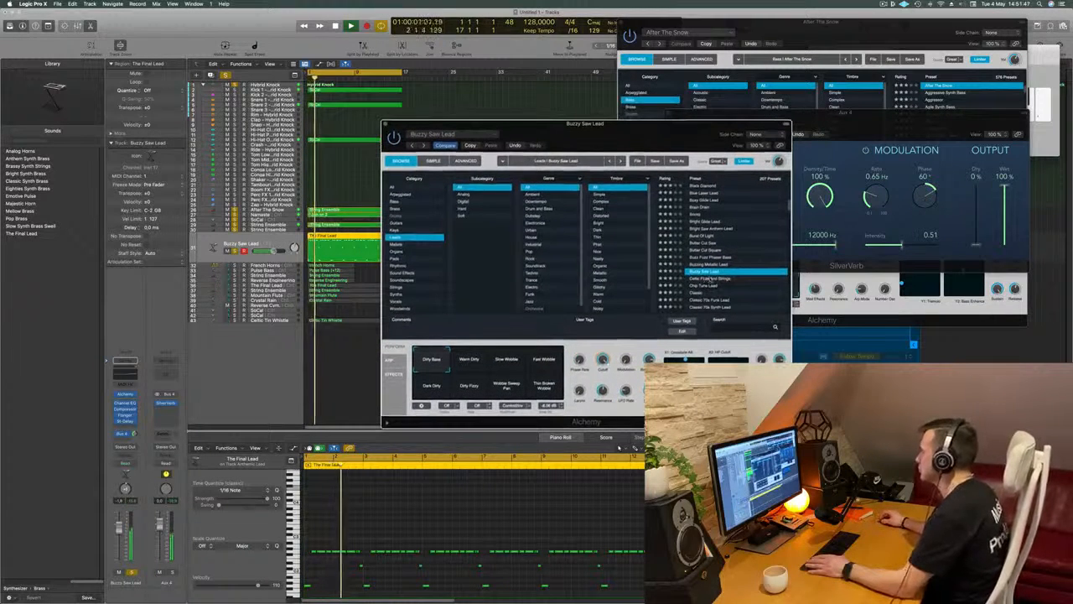
pyautogui.click(709, 279)
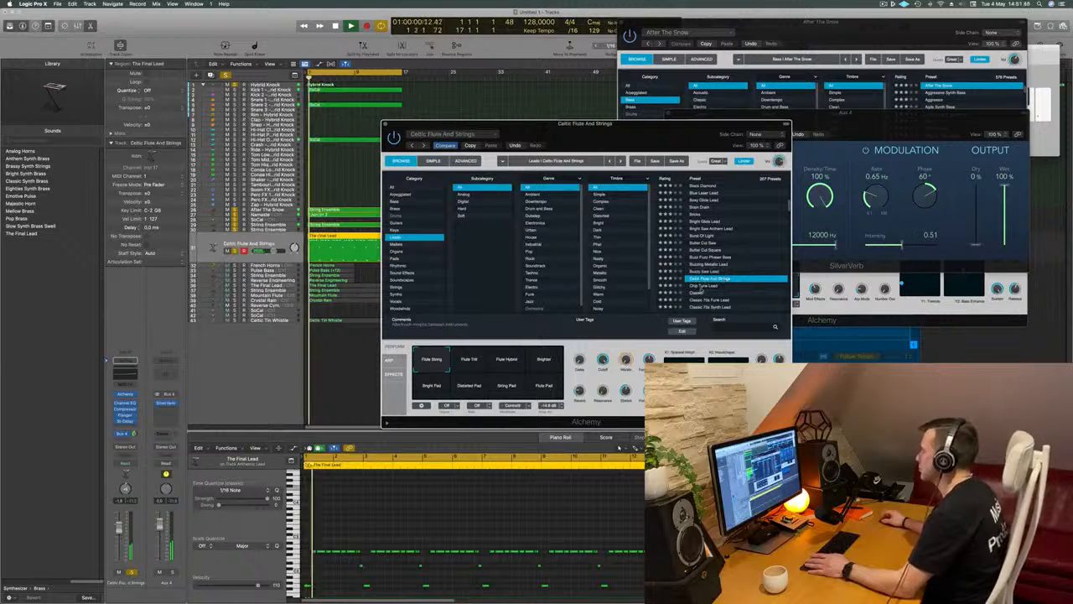
# Load the Chip Tune Lead preset and audition its performance snapshots from Dark and Darker through Bright Decay to Short Harsh
pyautogui.click(703, 286)
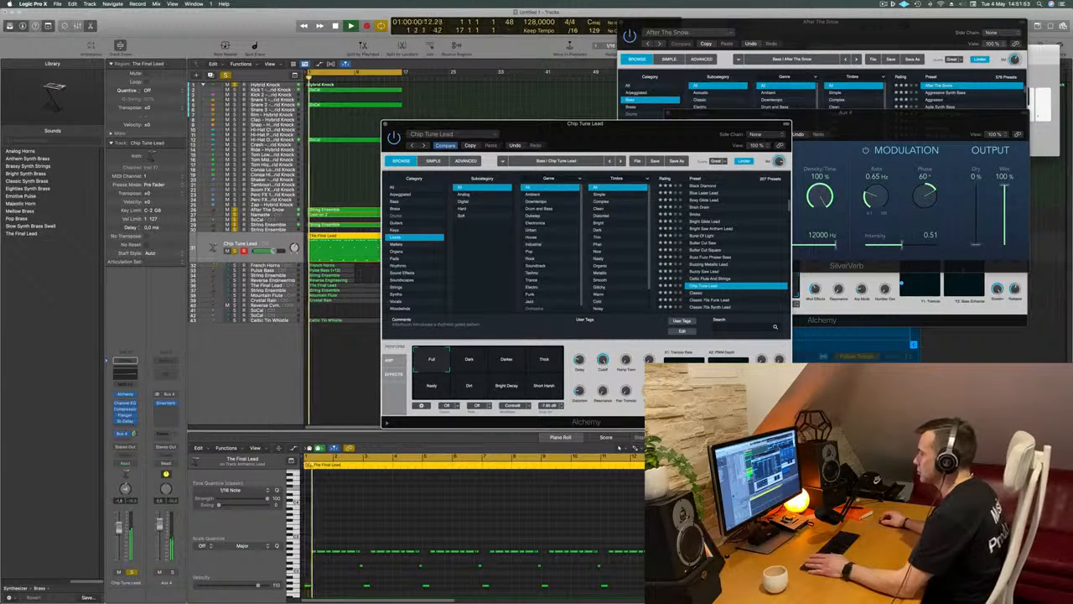
pyautogui.click(468, 363)
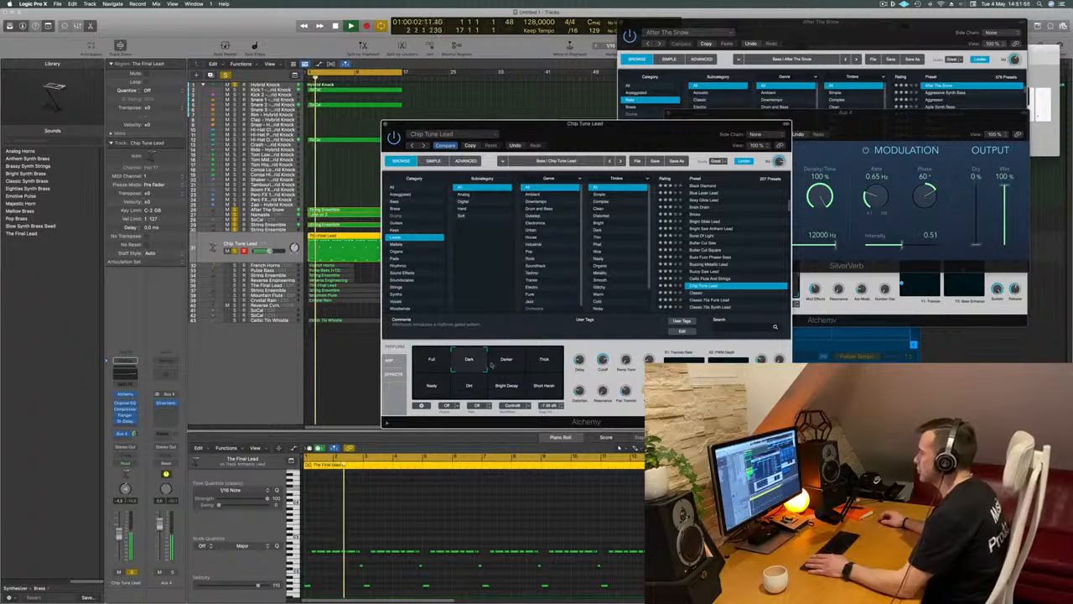
pyautogui.click(507, 362)
pyautogui.click(544, 361)
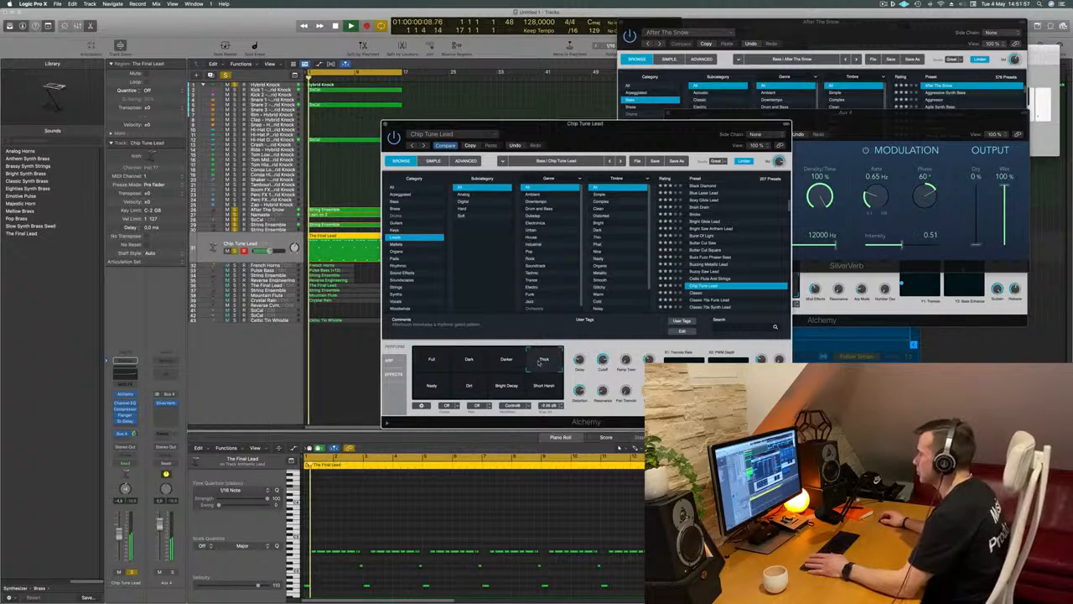
pyautogui.click(432, 387)
pyautogui.click(469, 388)
pyautogui.click(506, 387)
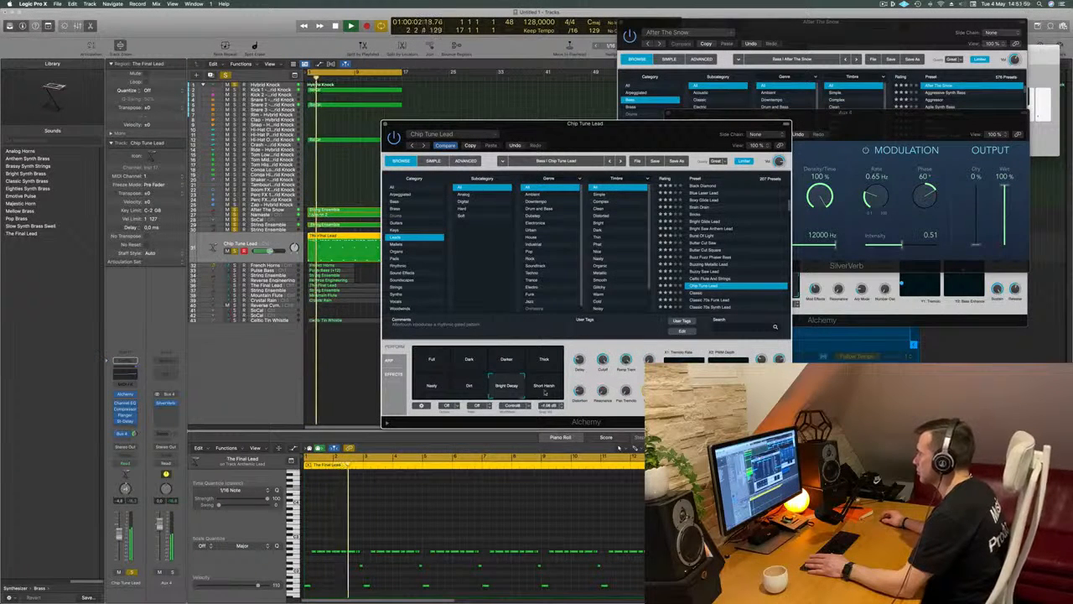
pyautogui.click(545, 389)
# Audition the Classic 70s Funk Lead preset and load Classic Techno Lead in Alchemy
pyautogui.scroll(-3, 721, 251)
pyautogui.click(707, 245)
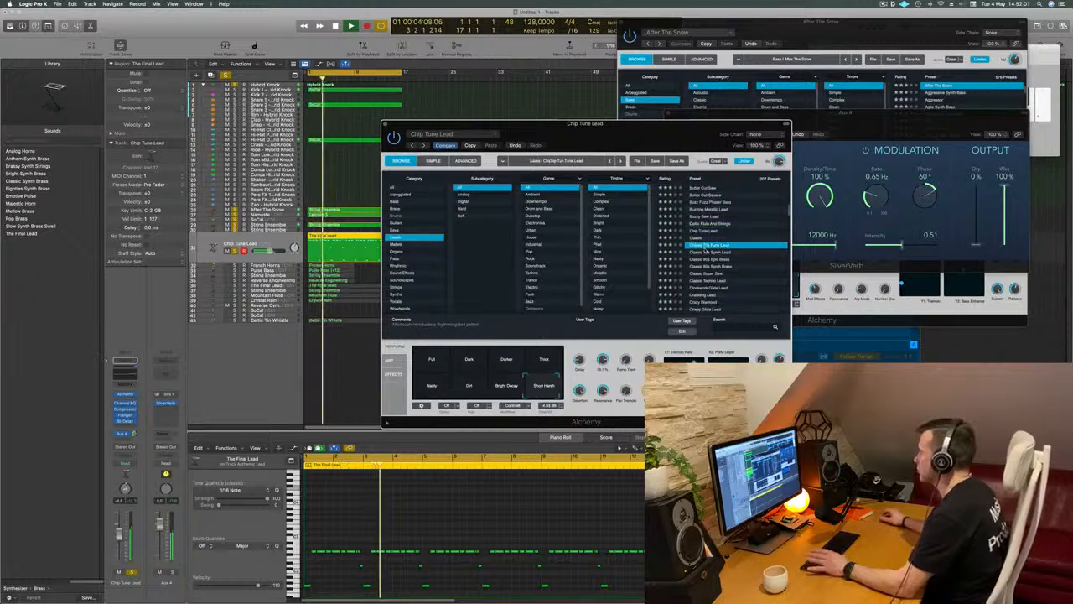
pyautogui.scroll(-2, 713, 250)
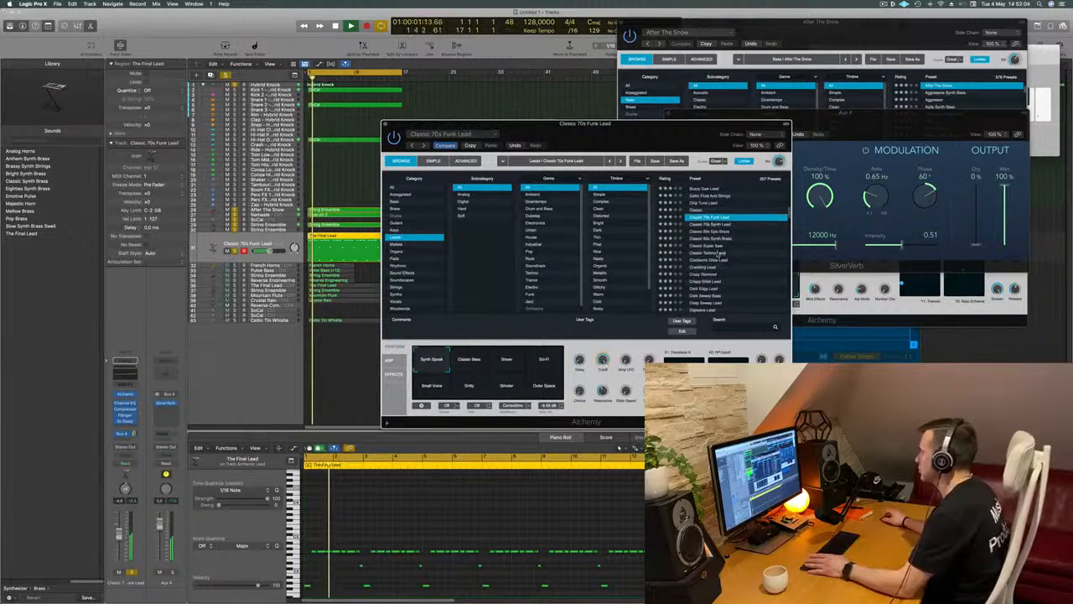
pyautogui.click(719, 254)
pyautogui.scroll(-2, 735, 250)
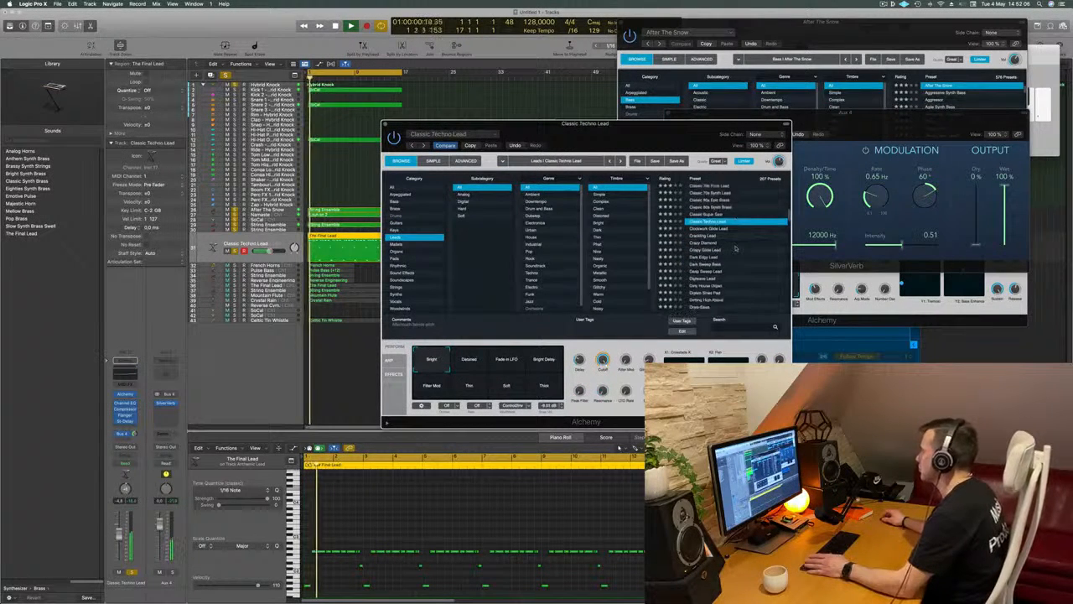
pyautogui.scroll(1, 735, 248)
# Audition the Classic Techno Lead snapshots Detuned, Fade in LFO, Bright Delay, Filter Mod, Thin and Soft, returning to Bright
pyautogui.moveTo(690, 143); pyautogui.dragTo(705, 108)
pyautogui.click(490, 325)
pyautogui.click(522, 326)
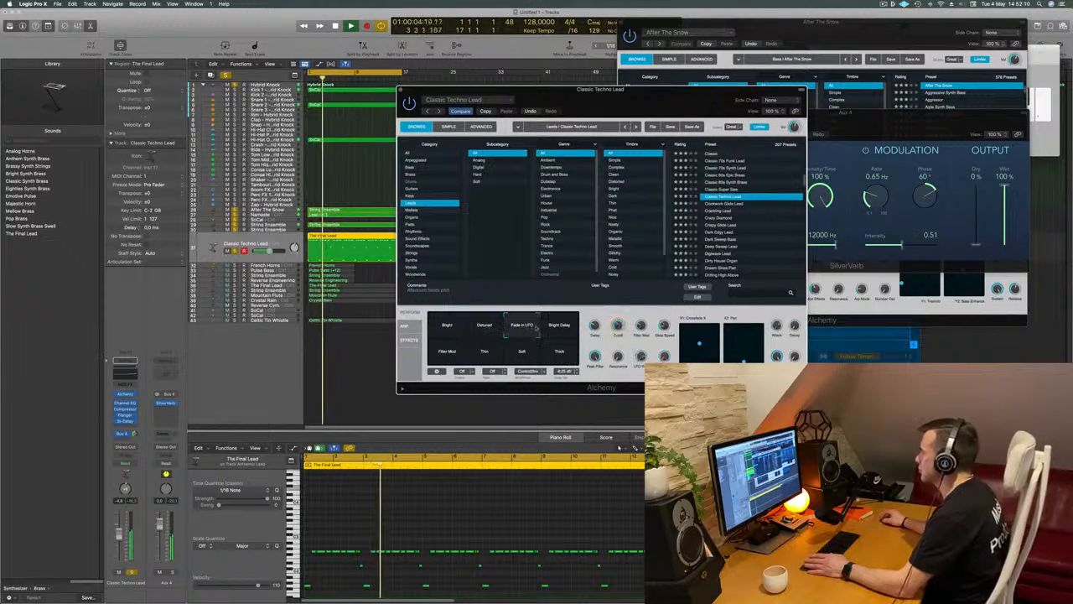
pyautogui.click(556, 325)
pyautogui.click(457, 353)
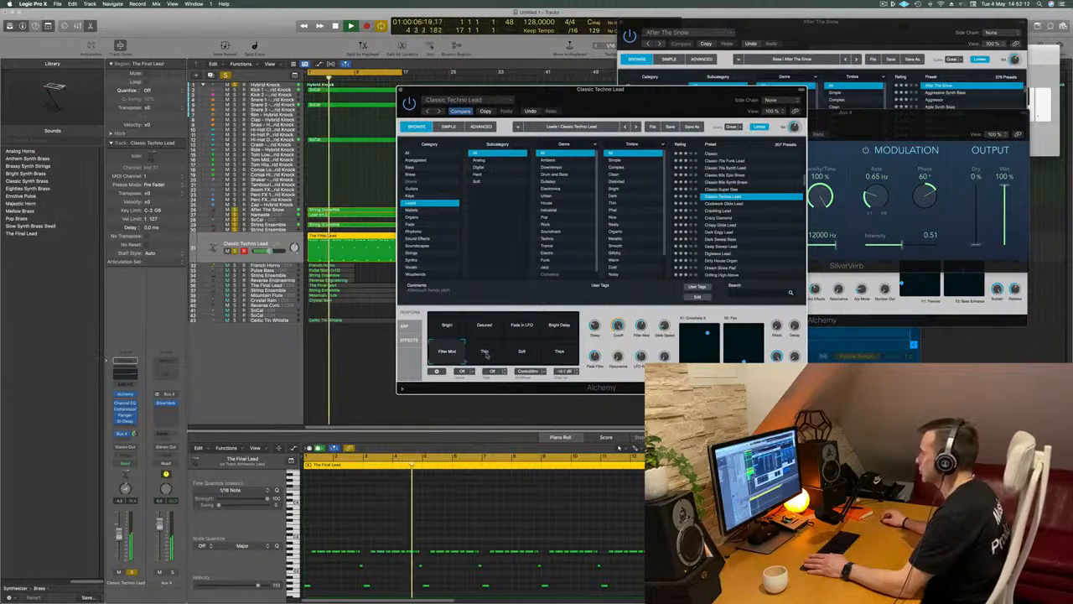
pyautogui.click(480, 355)
pyautogui.click(518, 354)
pyautogui.click(449, 327)
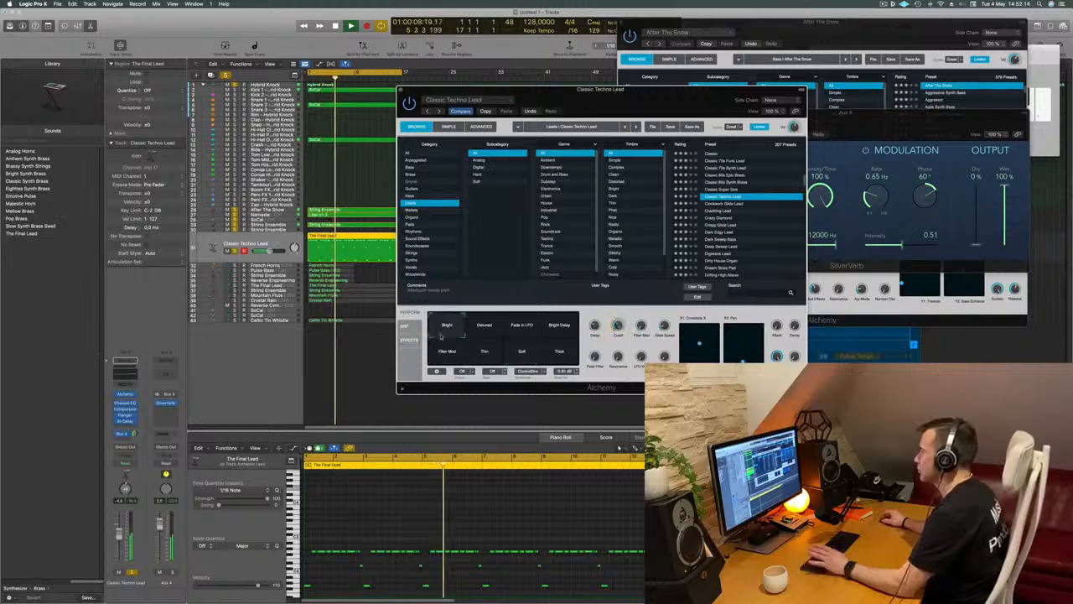
# Replay the loop from the start and adjust the Classic Techno Lead channel's volume
pyautogui.press('Return')
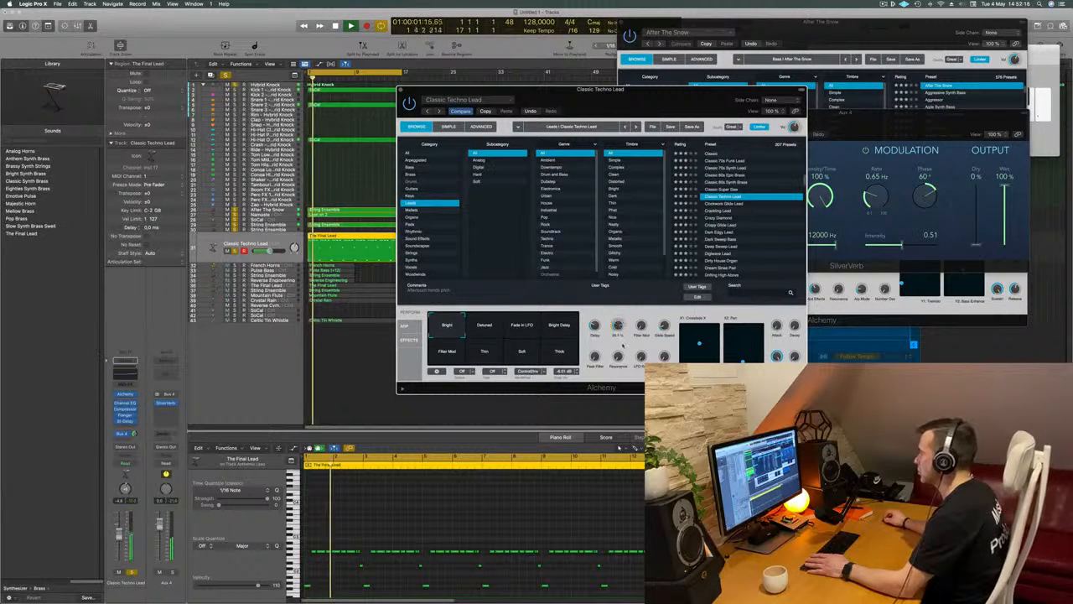
pyautogui.press('Return')
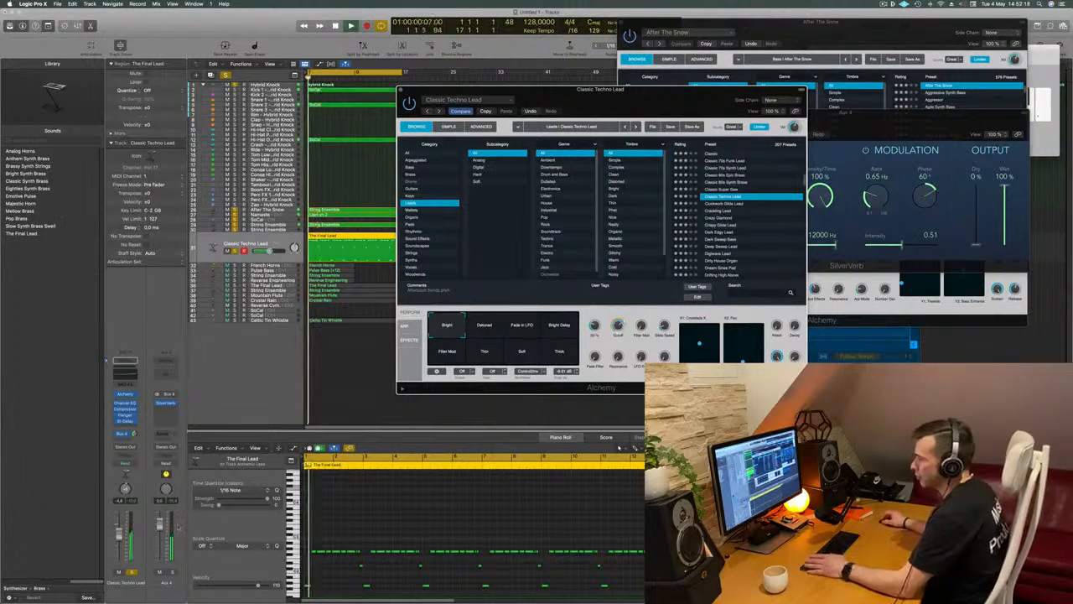
pyautogui.moveTo(119, 534); pyautogui.dragTo(120, 530)
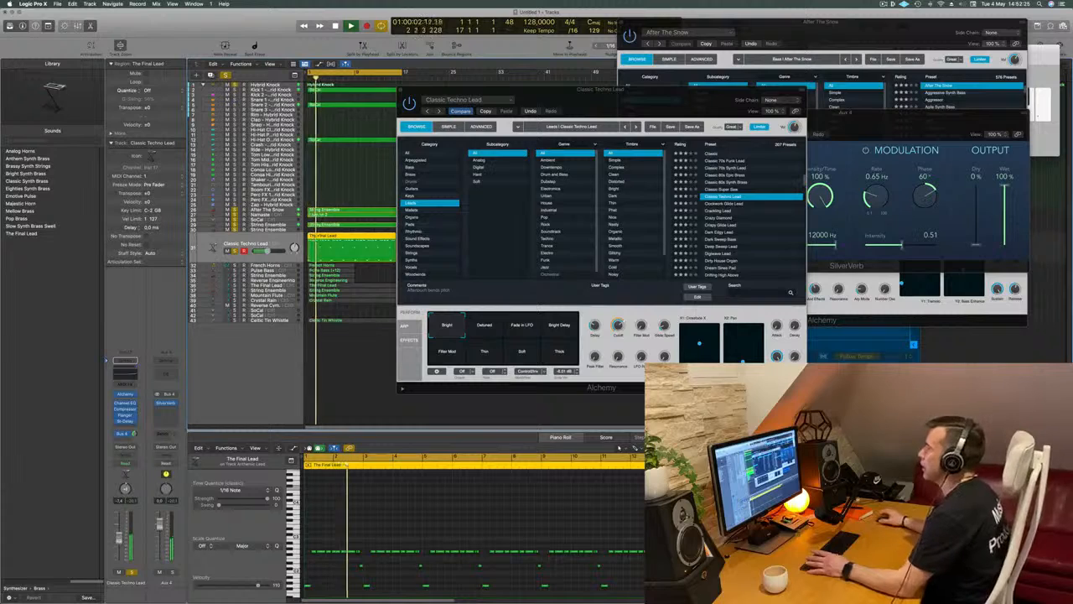
# Fine-tune the Classic Techno Lead channel's volume, close its Alchemy window and replay the loop from the start
pyautogui.moveTo(579, 106); pyautogui.dragTo(559, 128)
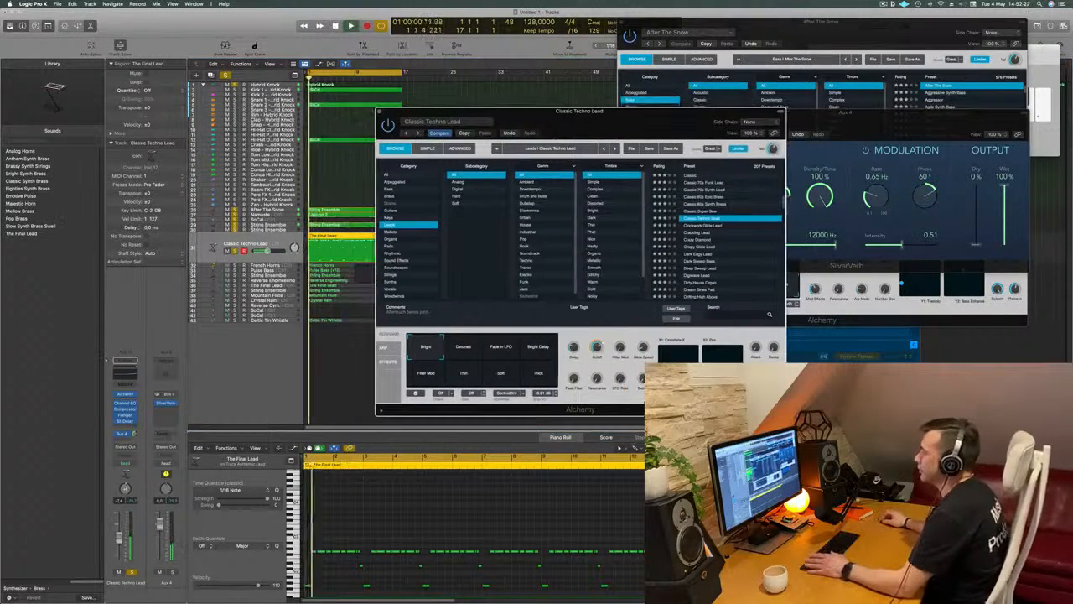
pyautogui.click(122, 538)
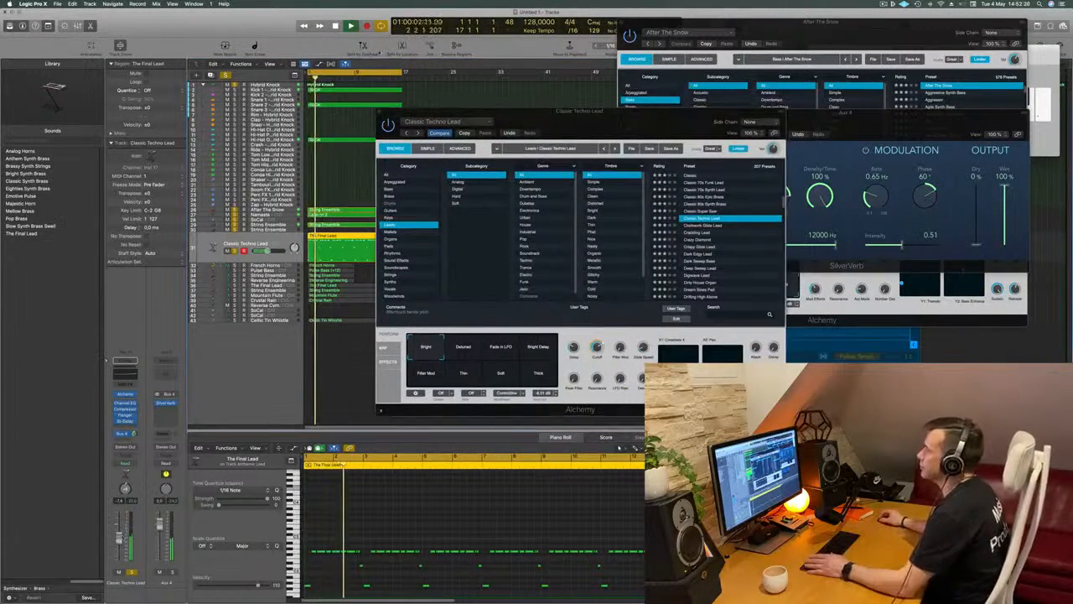
pyautogui.click(379, 114)
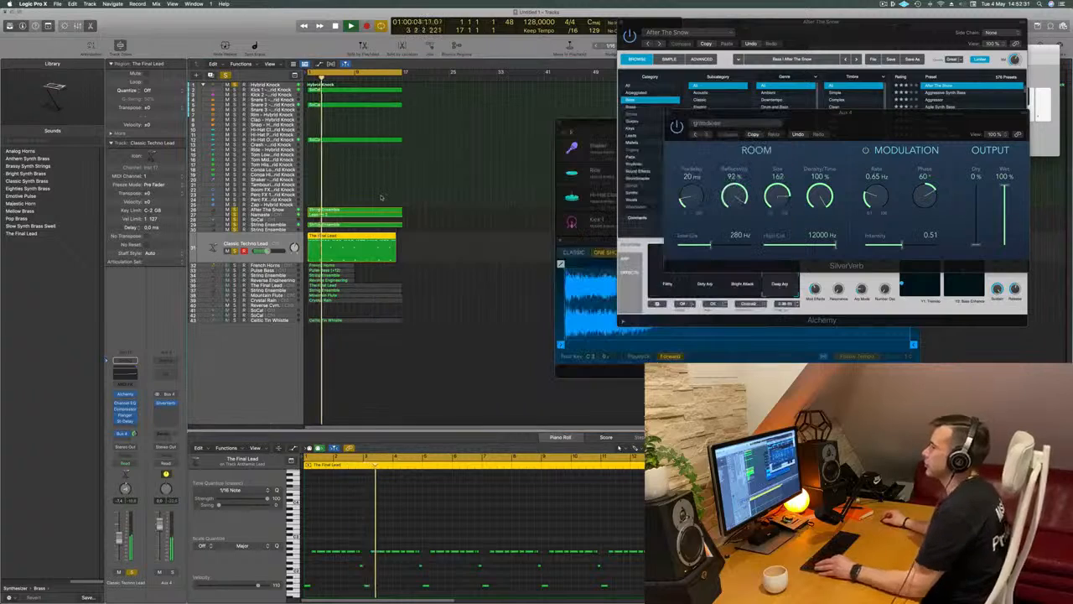
pyautogui.press('super+Right')
pyautogui.press('super+Right')
pyautogui.press('Return')
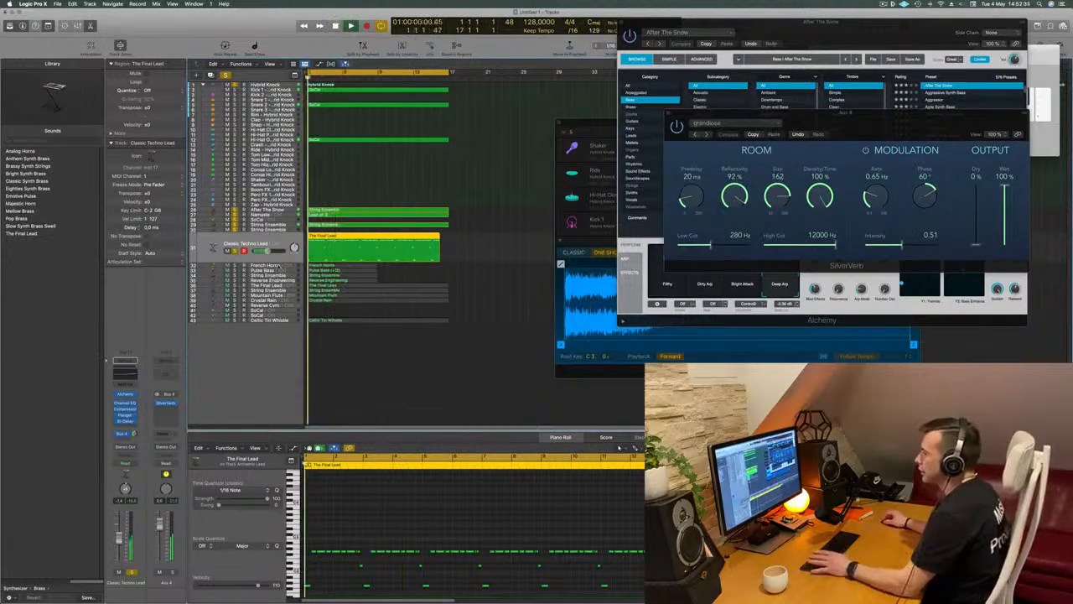
# Select the French Horns track, solo it with the other soloed tracks and replay the loop
pyautogui.press('Down')
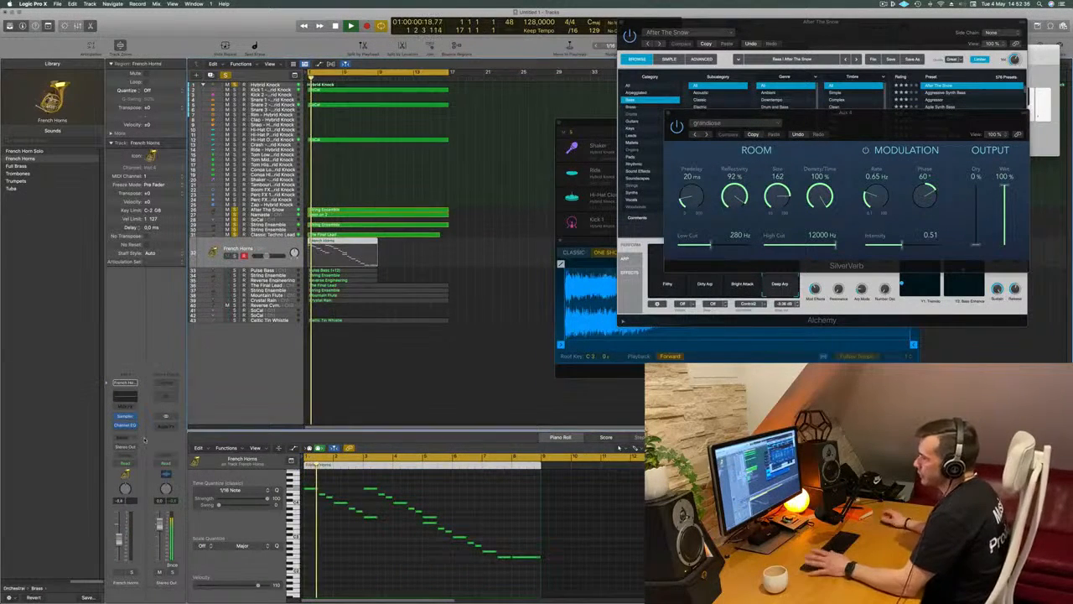
pyautogui.press('Return')
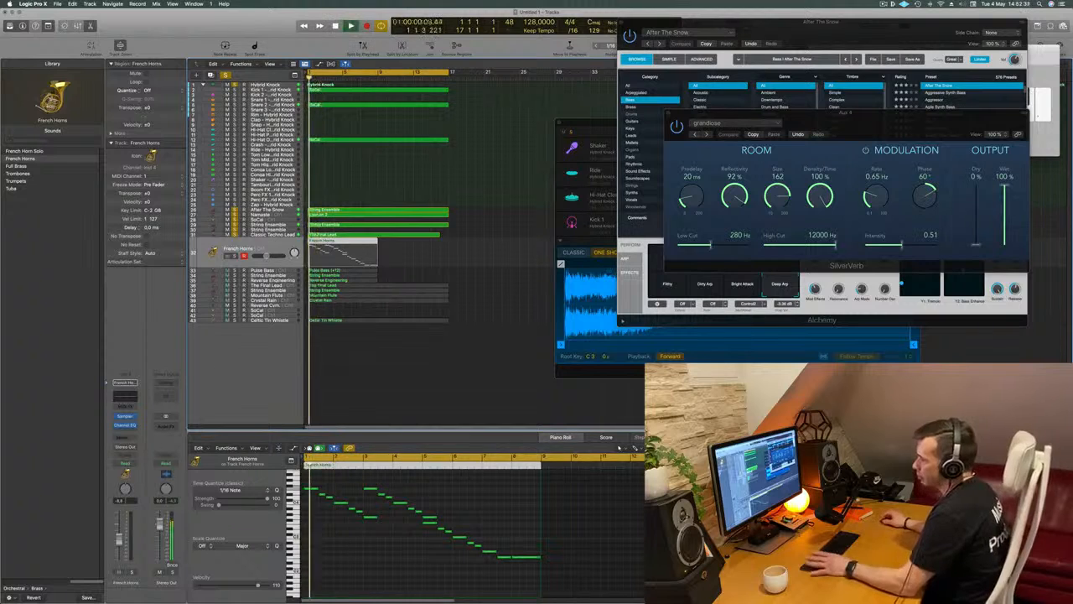
pyautogui.click(130, 572)
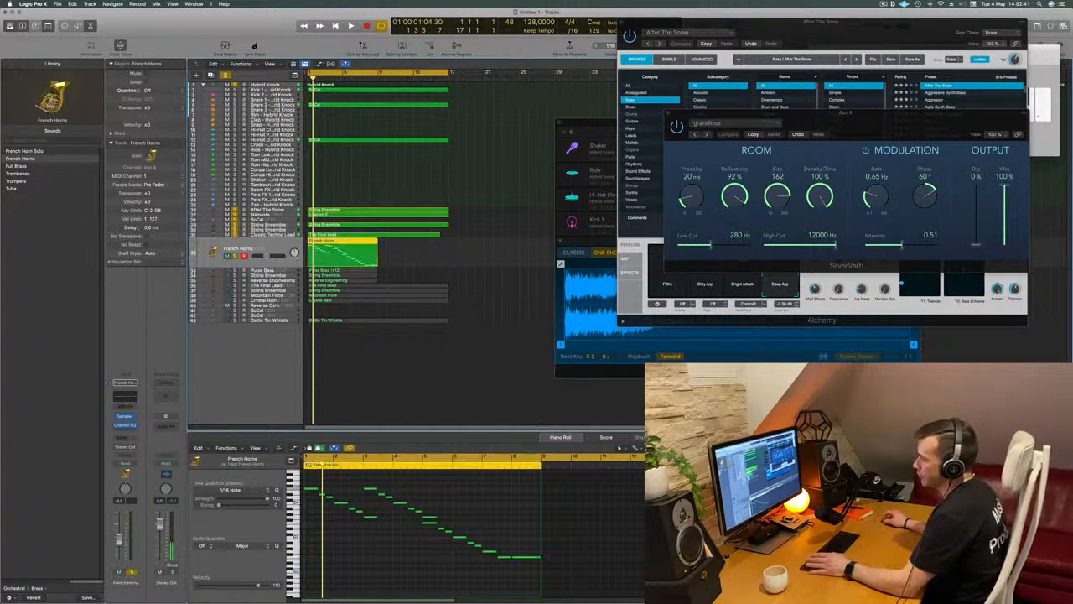
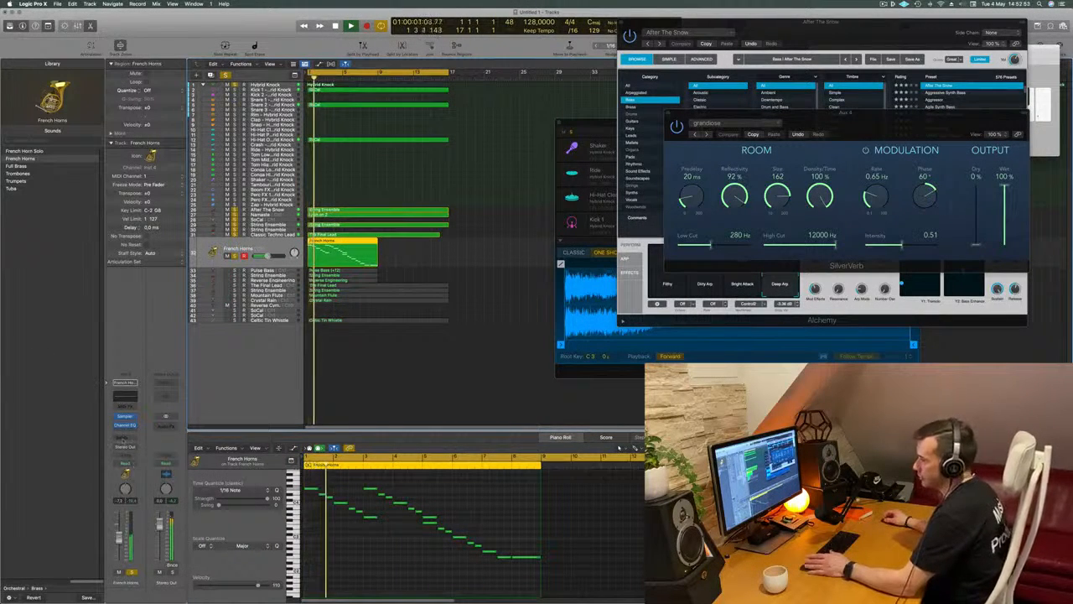
# Send the French Horns channel to Bus 4 (Aux 4) and lower all its notes by one octave
pyautogui.click(124, 439)
pyautogui.click(132, 442)
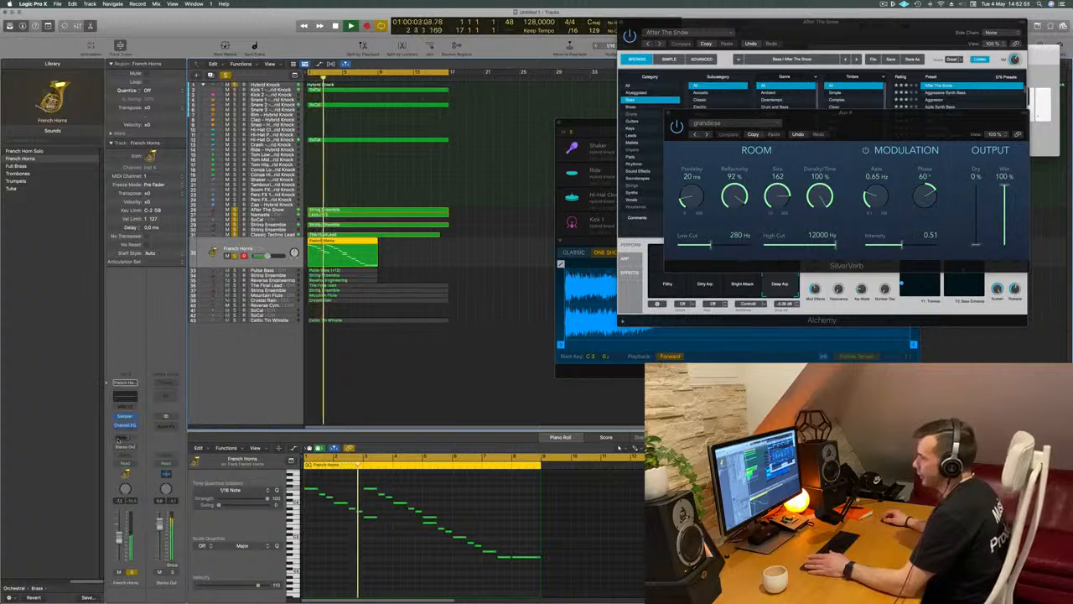
pyautogui.click(122, 438)
pyautogui.moveTo(135, 447)
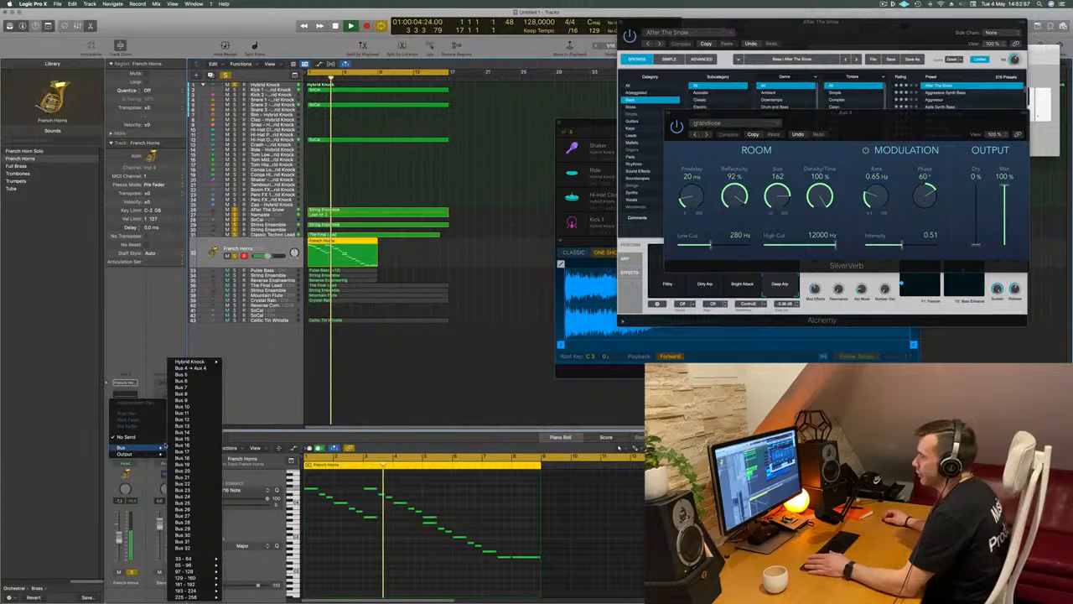
pyautogui.click(193, 367)
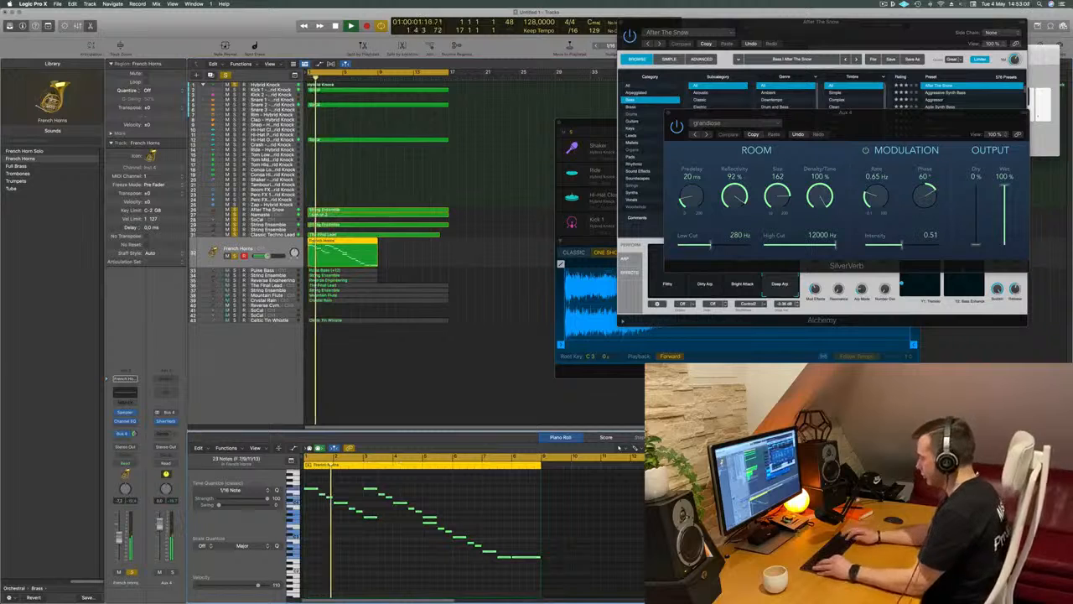
pyautogui.scroll(2, 371, 551)
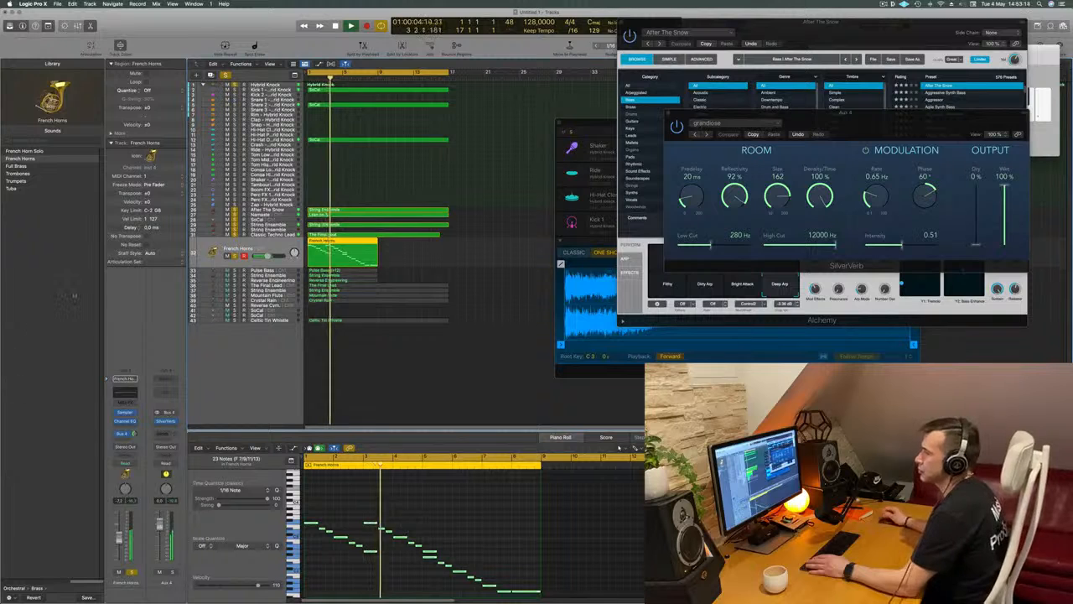
# Audition the French Horn Solo patch on the horn track and replace it with the Full Brass patch
pyautogui.click(27, 151)
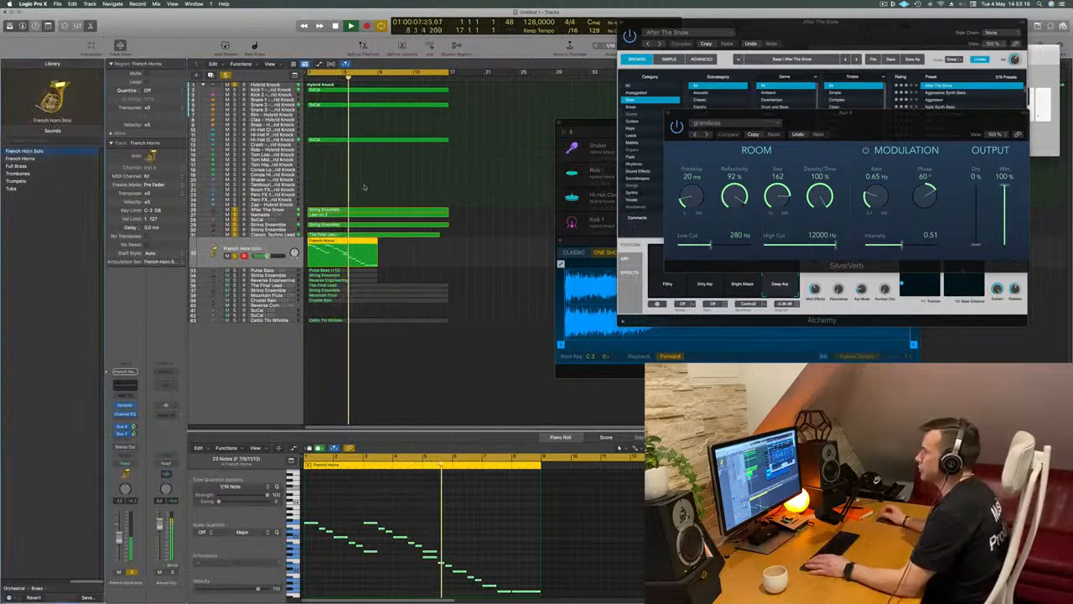
pyautogui.press('space')
pyautogui.press('space')
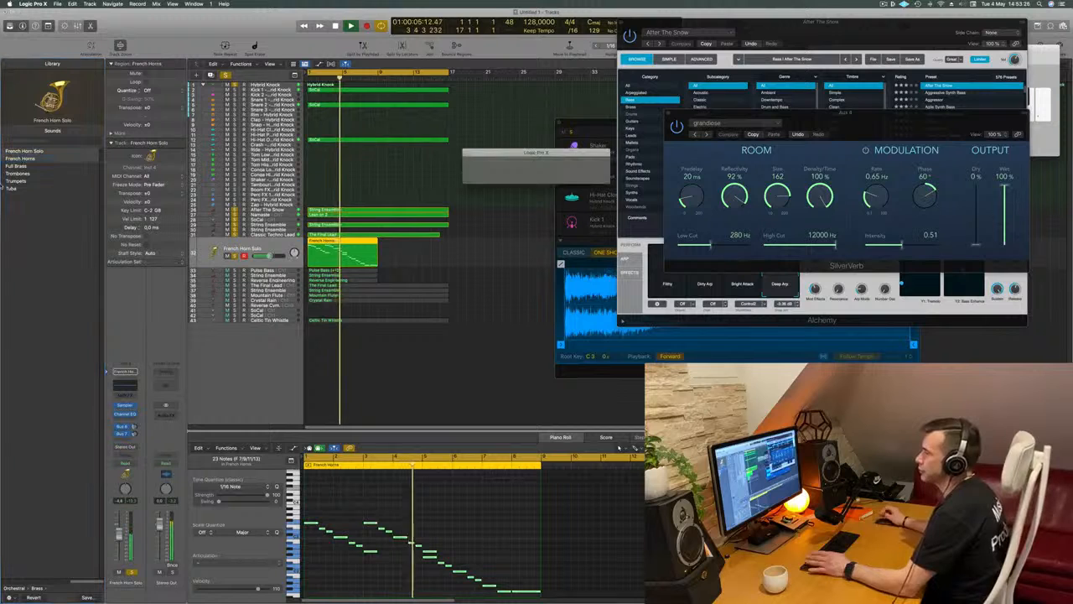
pyautogui.click(45, 166)
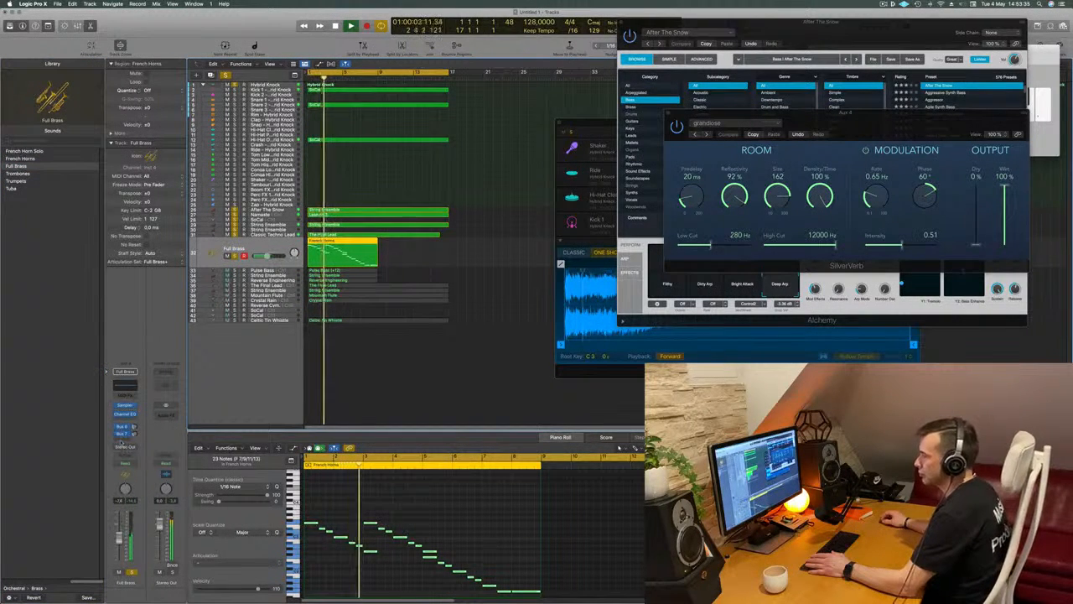
# Add a Bus 4 (Aux 4) send to the Full Brass channel and raise its send level
pyautogui.click(123, 439)
pyautogui.moveTo(122, 449)
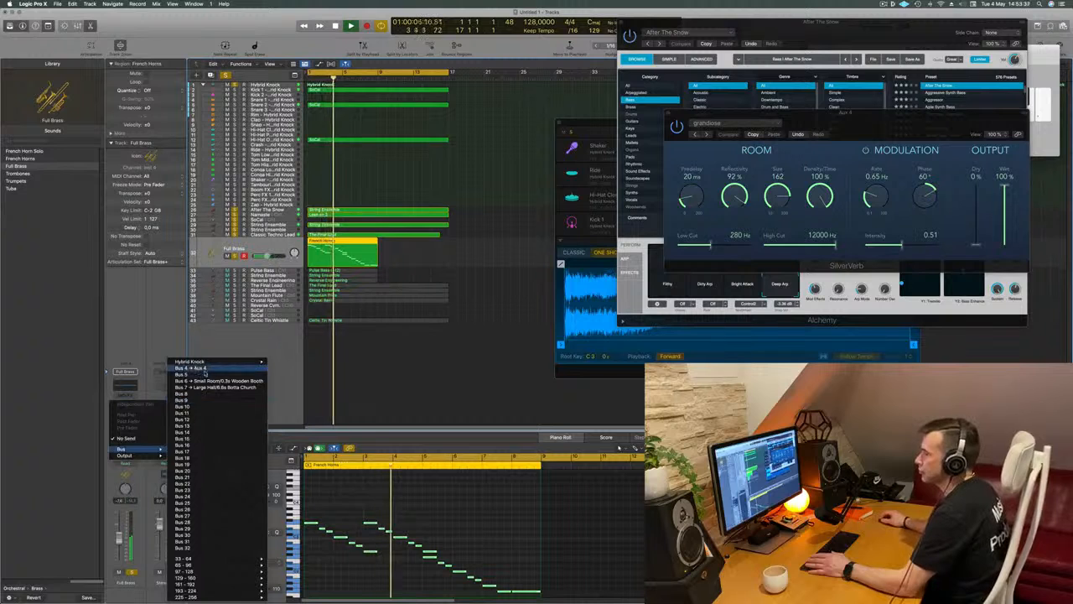
pyautogui.click(200, 368)
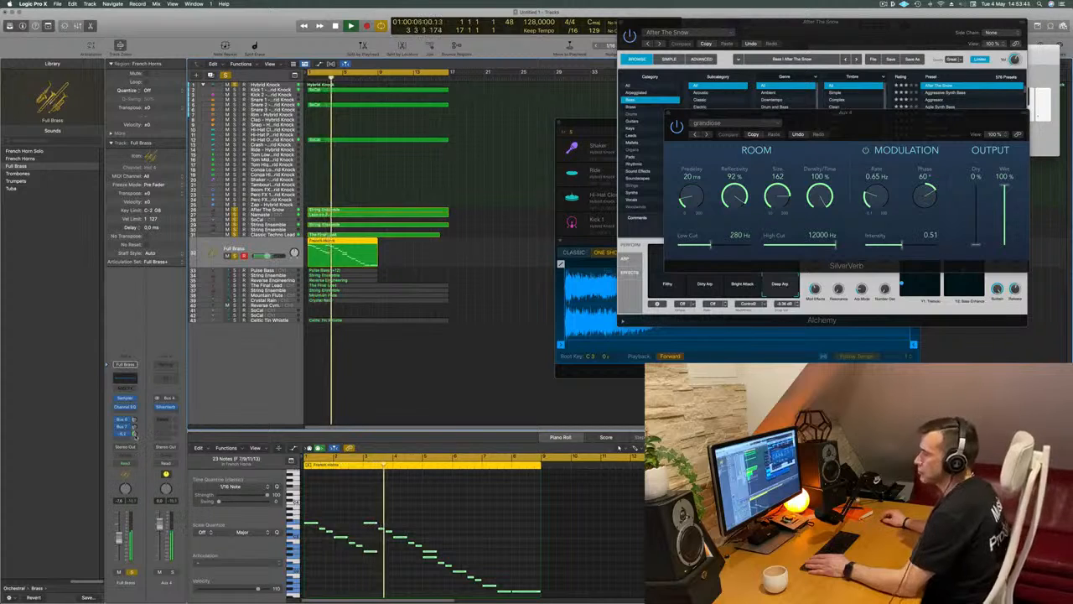
pyautogui.click(478, 277)
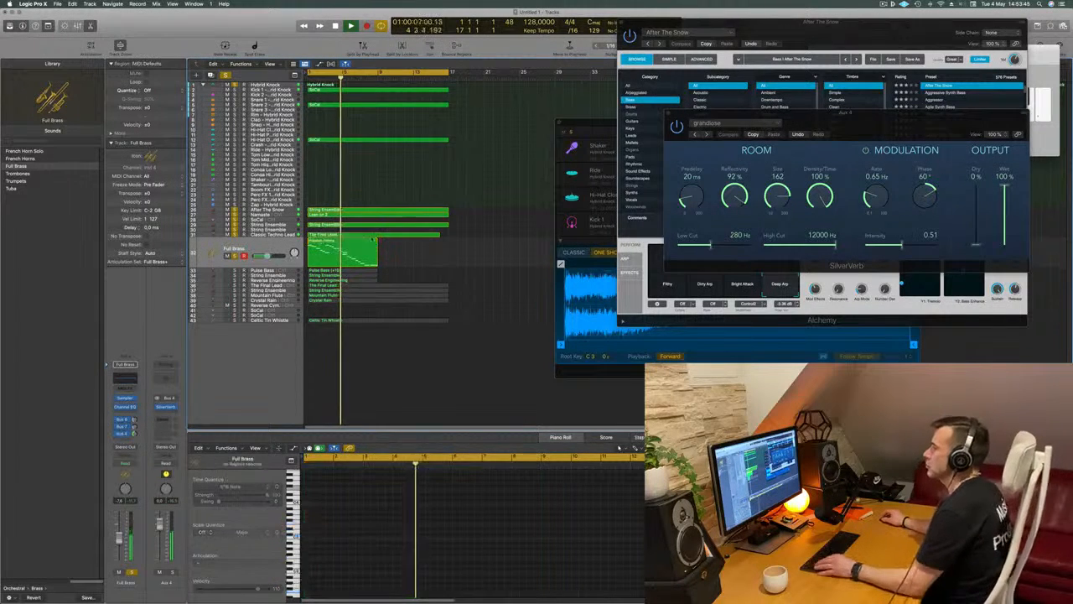
# Copy the French Horns region on the Full Brass track to bar 9, directly behind the original
pyautogui.click(327, 252)
pyautogui.moveTo(327, 251); pyautogui.dragTo(397, 252)
pyautogui.press('super+Left')
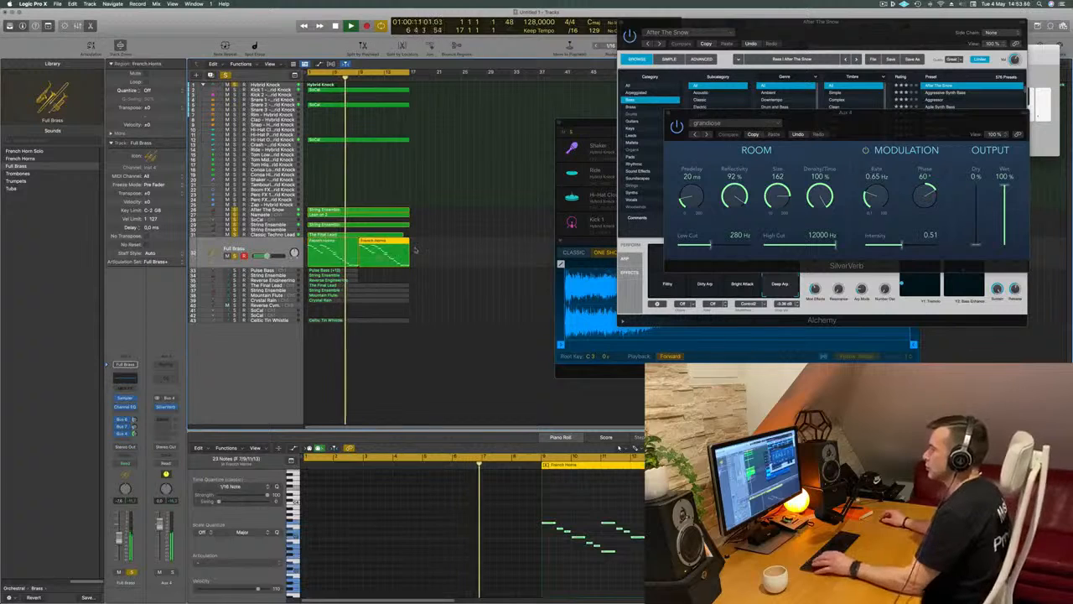
pyautogui.click(358, 353)
pyautogui.scroll(3, 473, 271)
pyautogui.scroll(-4, 468, 252)
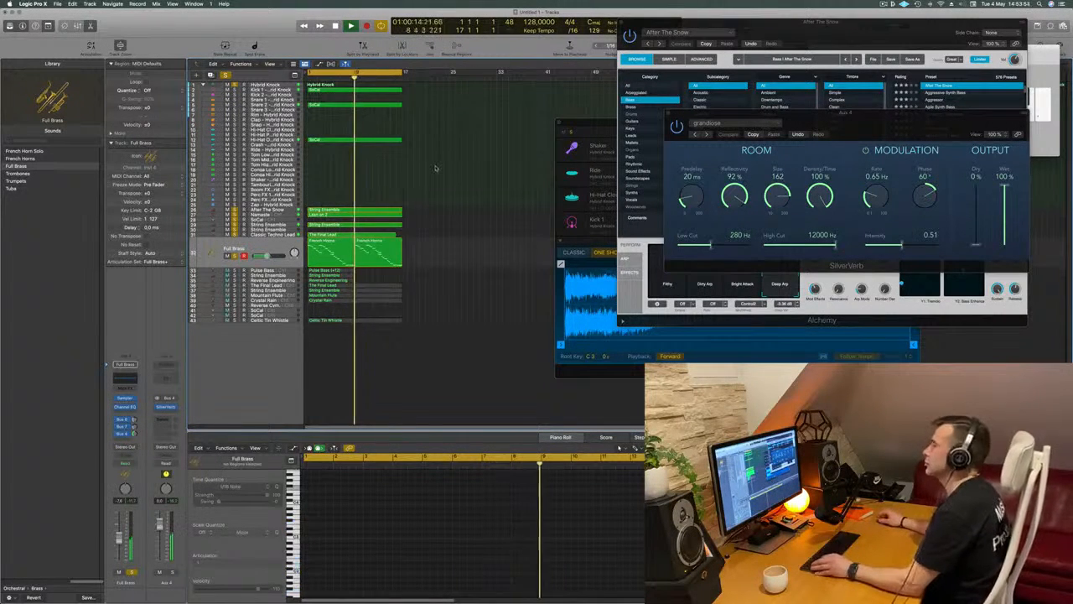
pyautogui.scroll(1, 438, 169)
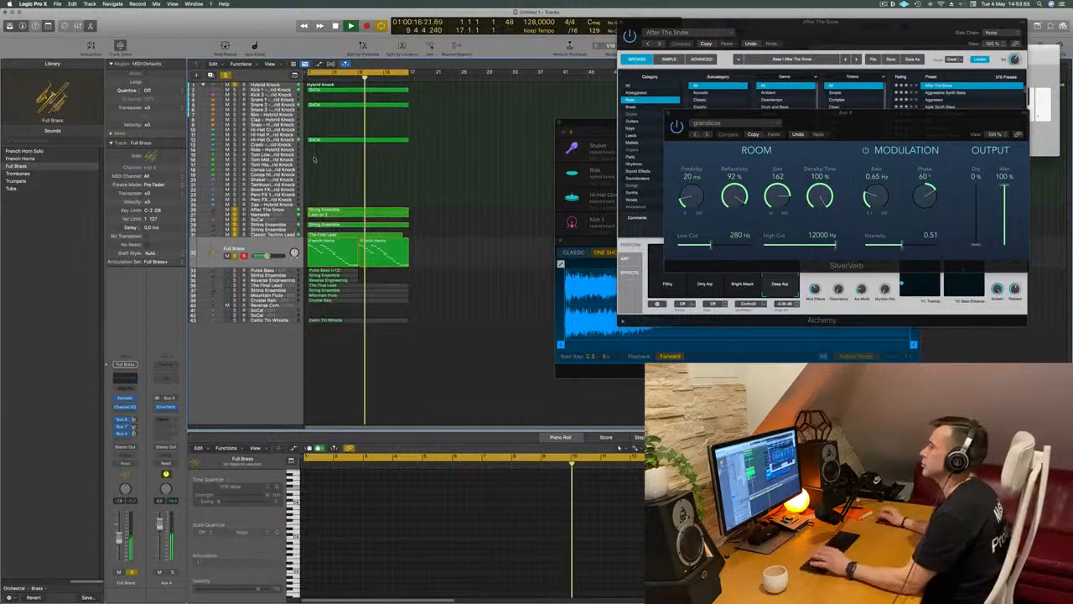
# Compare the loop with and without the After The Snow bass by toggling its solo during playback
pyautogui.click(331, 210)
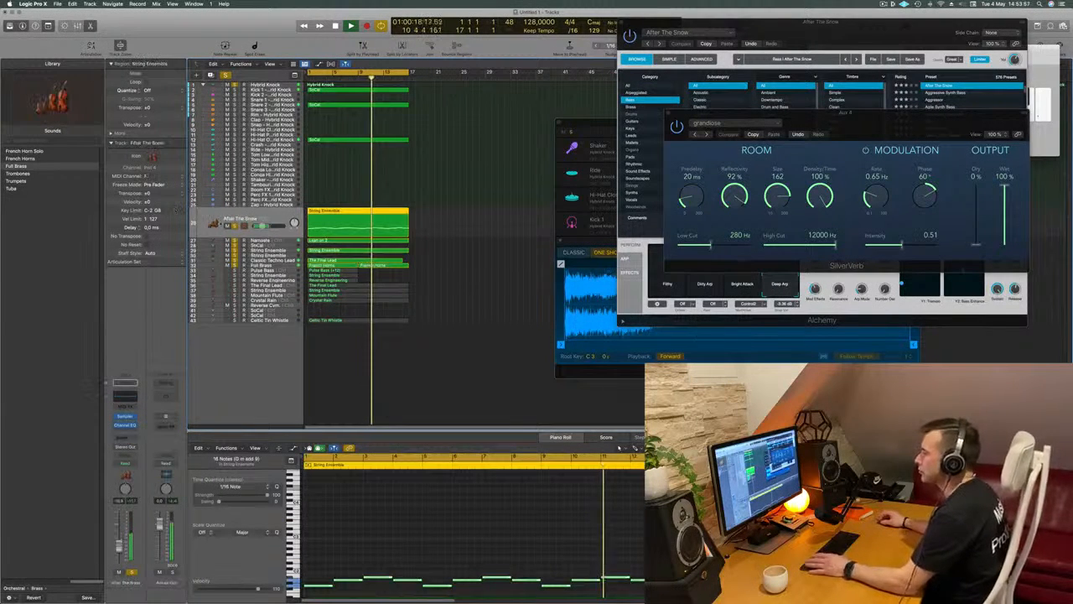
pyautogui.press('Return')
pyautogui.press('s')
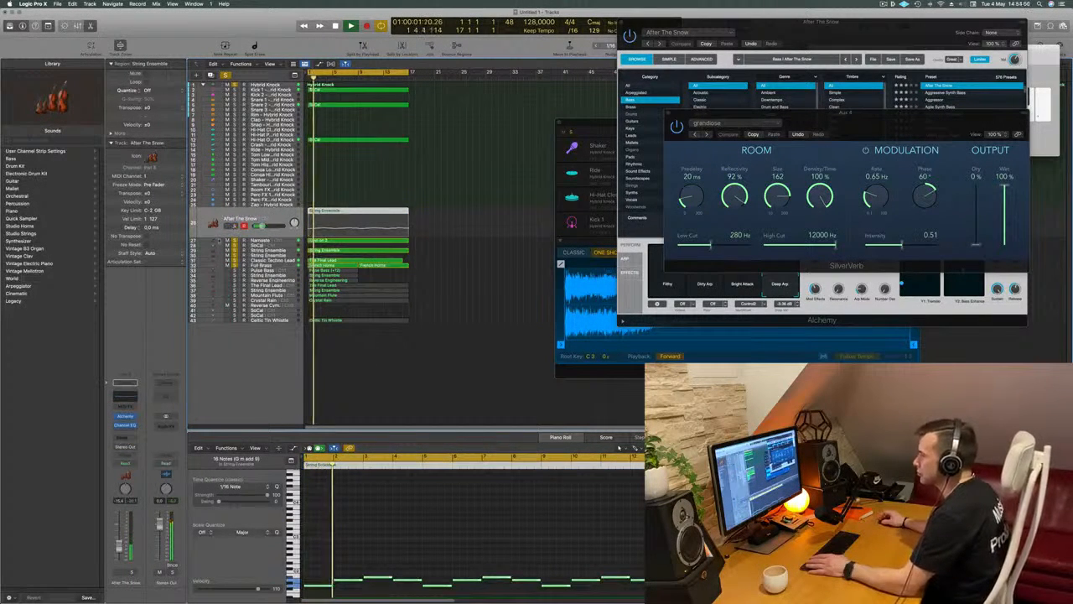
pyautogui.press('s')
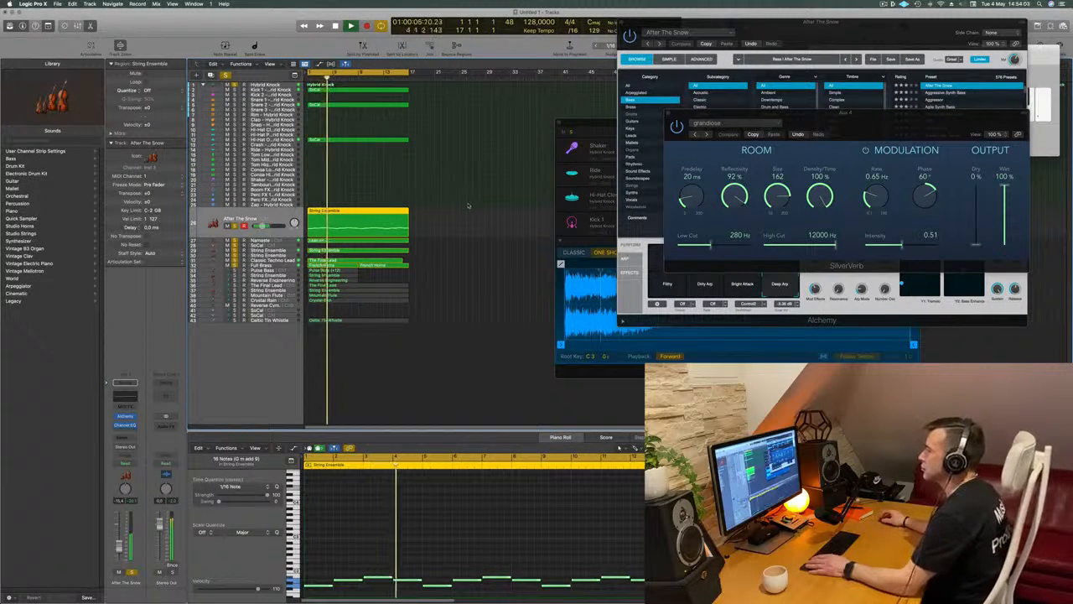
pyautogui.click(468, 256)
pyautogui.press('space')
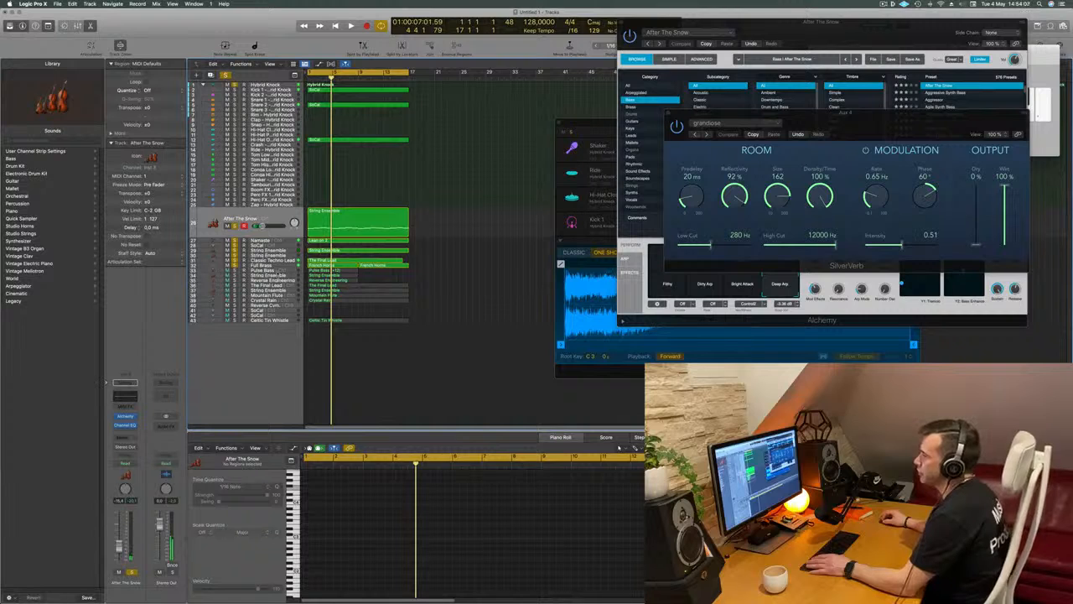
# Select the Pulse Bass track, add it to the soloed tracks and play the loop from the start
pyautogui.click(275, 271)
pyautogui.press('space')
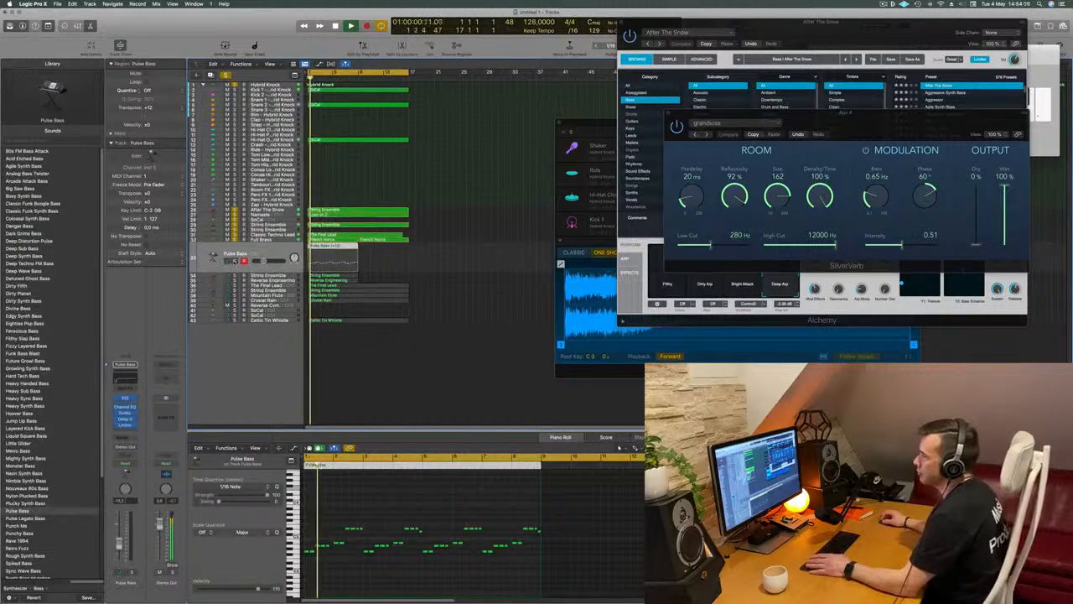
pyautogui.click(235, 260)
pyautogui.press('space')
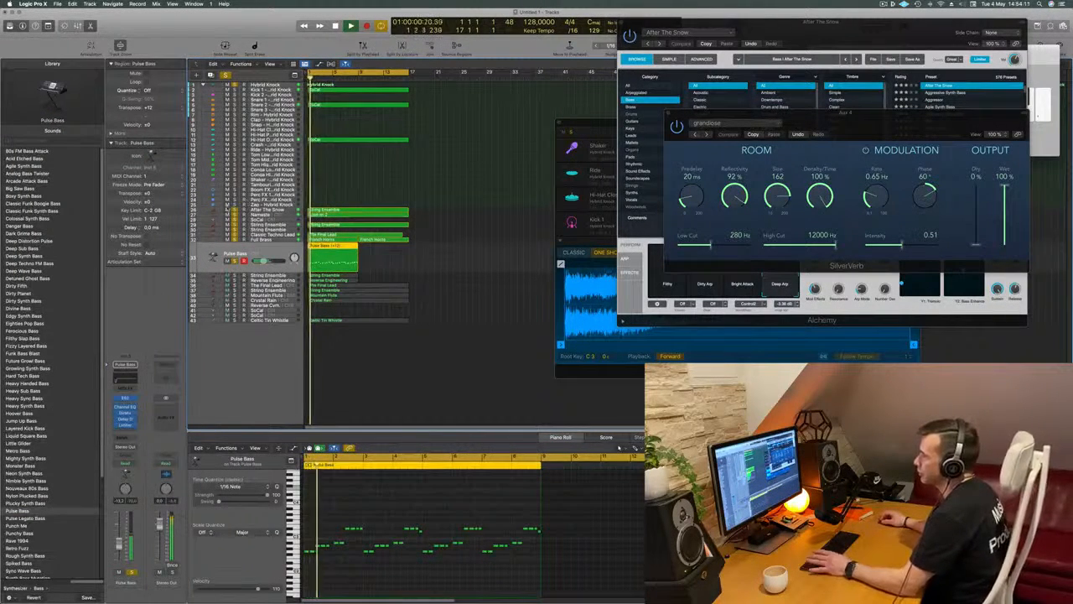
pyautogui.press('space')
pyautogui.press('space')
# Name all regions in the arrangement after their tracks
pyautogui.press('super+a')
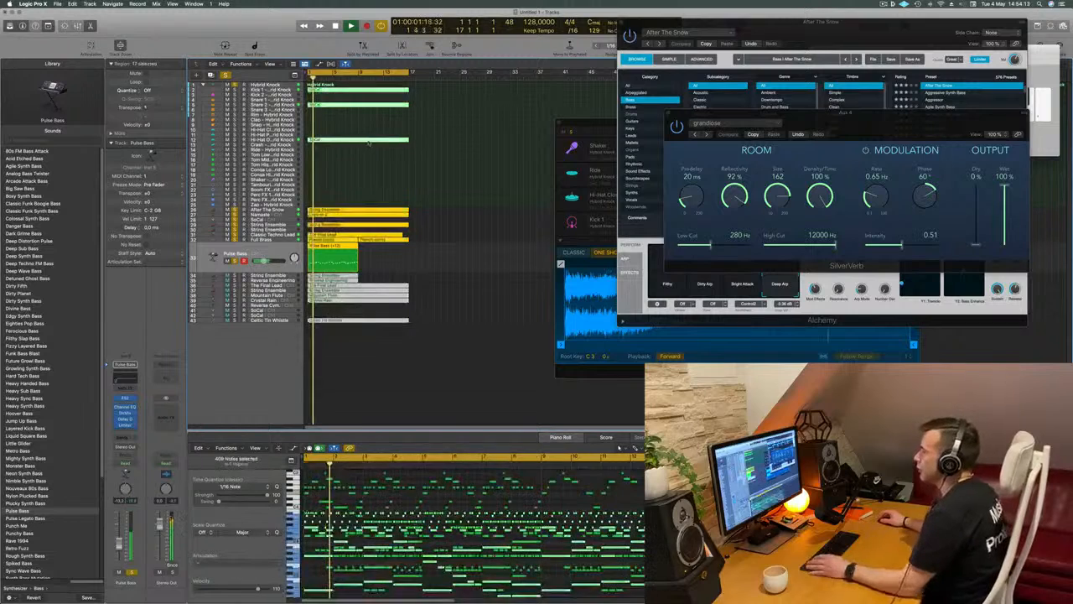
pyautogui.rightClick(371, 141)
pyautogui.click(381, 149)
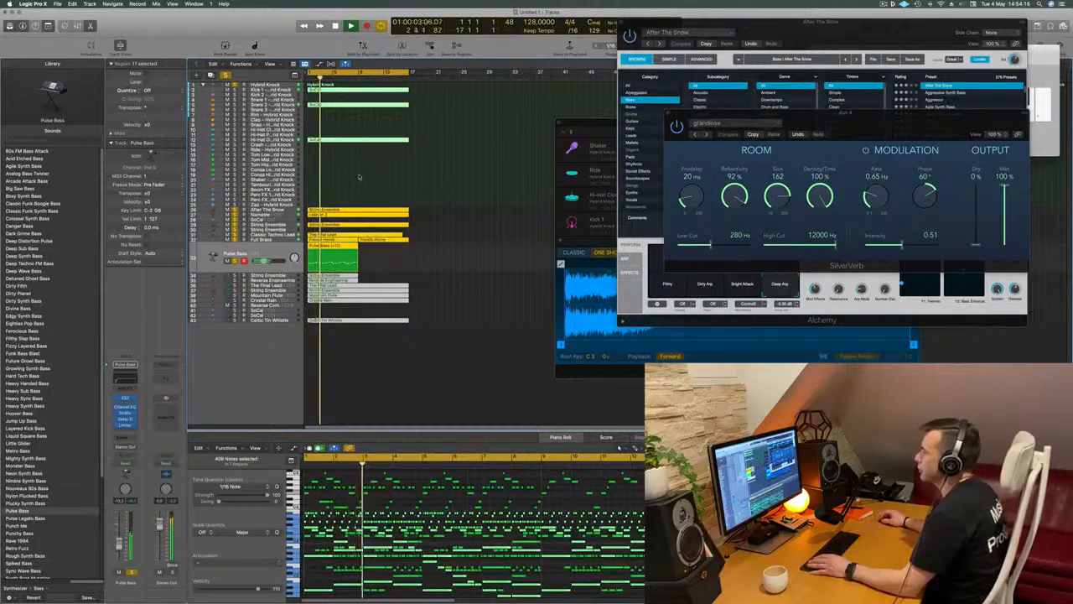
pyautogui.click(360, 176)
# Take After The Snow out of solo and raise the Pulse Bass channel's volume while the loop plays
pyautogui.press('space')
pyautogui.press('space')
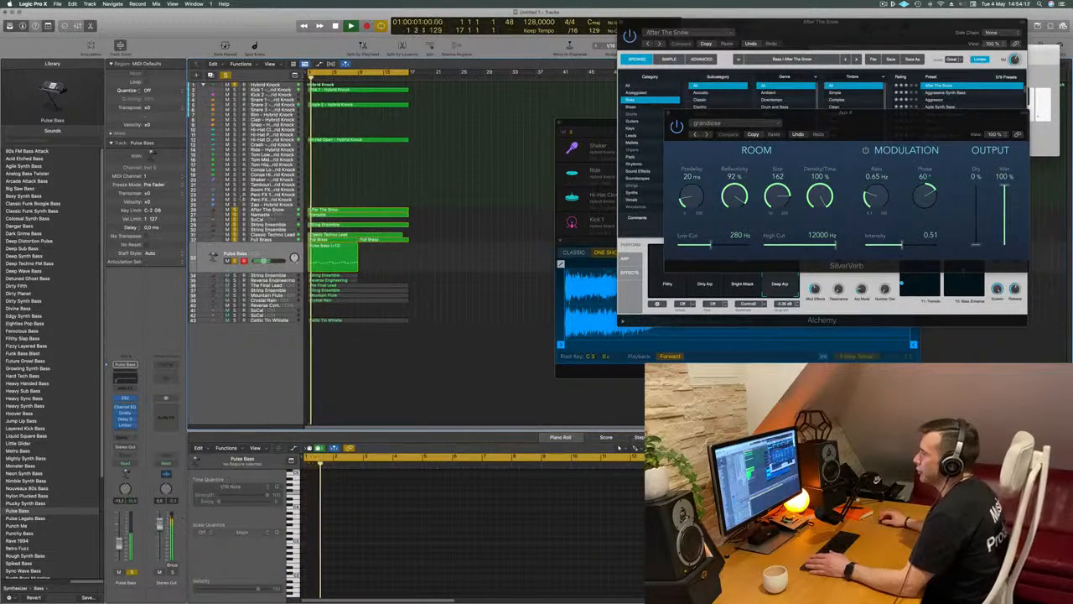
pyautogui.press('space')
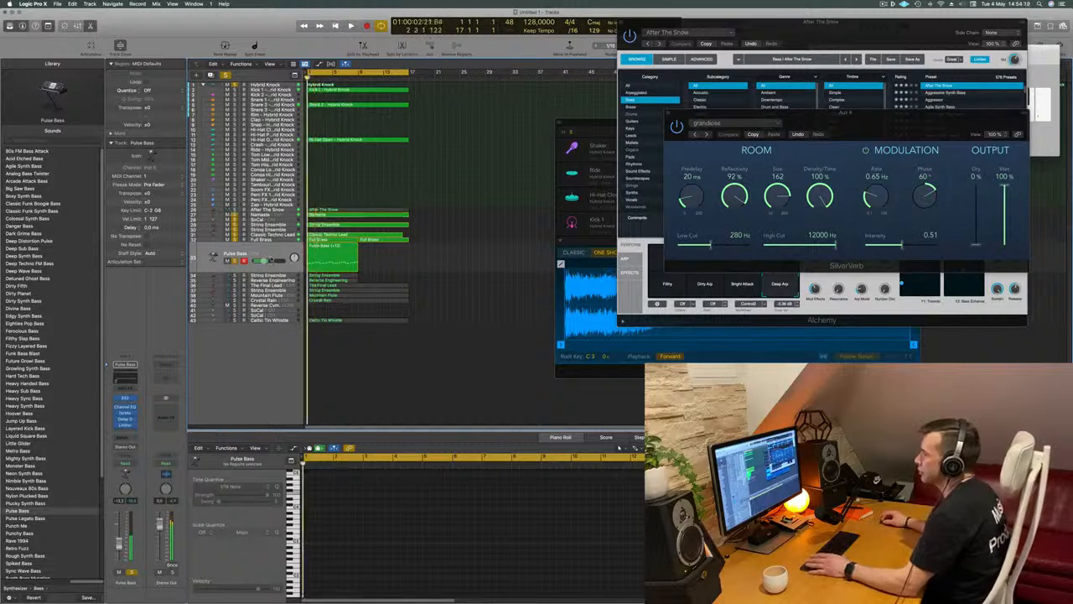
pyautogui.click(222, 271)
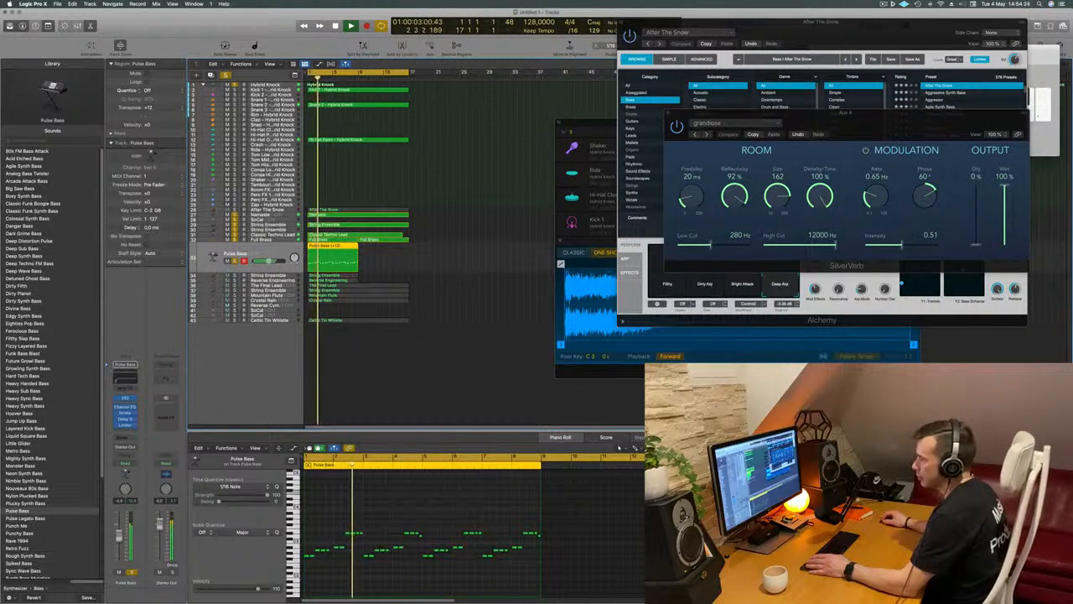
# Lower all Pulse Bass notes by one octave and replay the loop with Classic Techno Lead and Full Brass unsoloed
pyautogui.click(454, 504)
pyautogui.press('space')
pyautogui.press('space')
pyautogui.press('super+a')
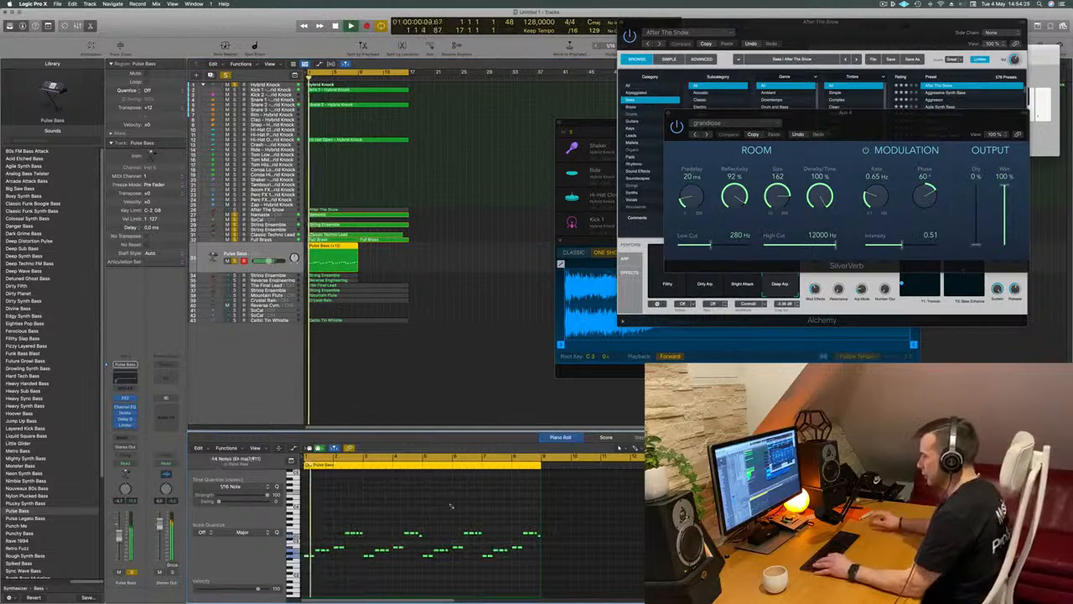
pyautogui.hotkey('alt', 'shift', 'Down')
pyautogui.press('space')
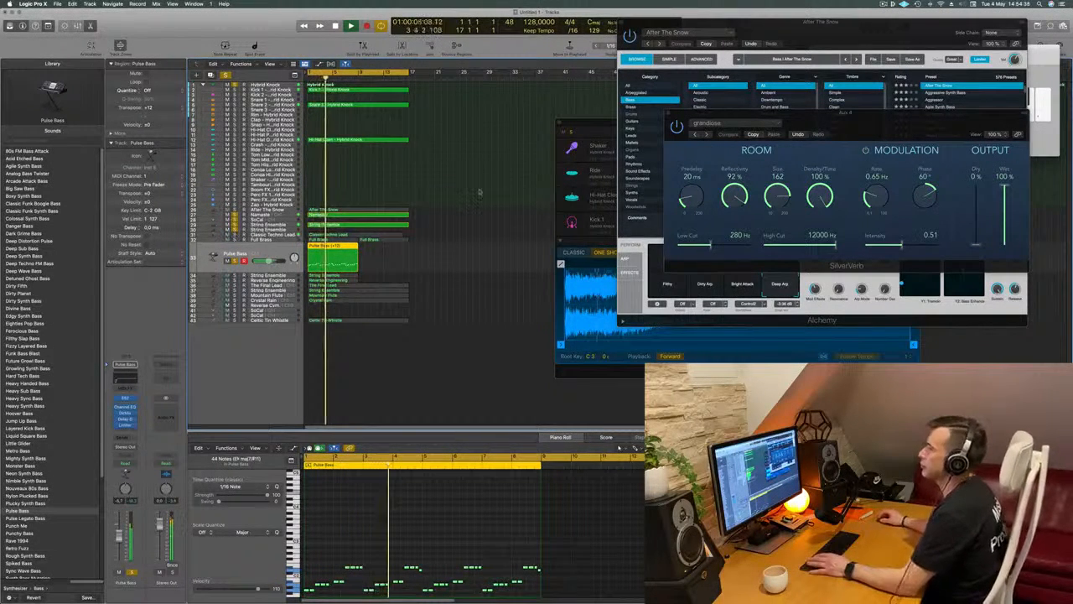
pyautogui.hscroll(-1, 479, 190)
pyautogui.press('Return')
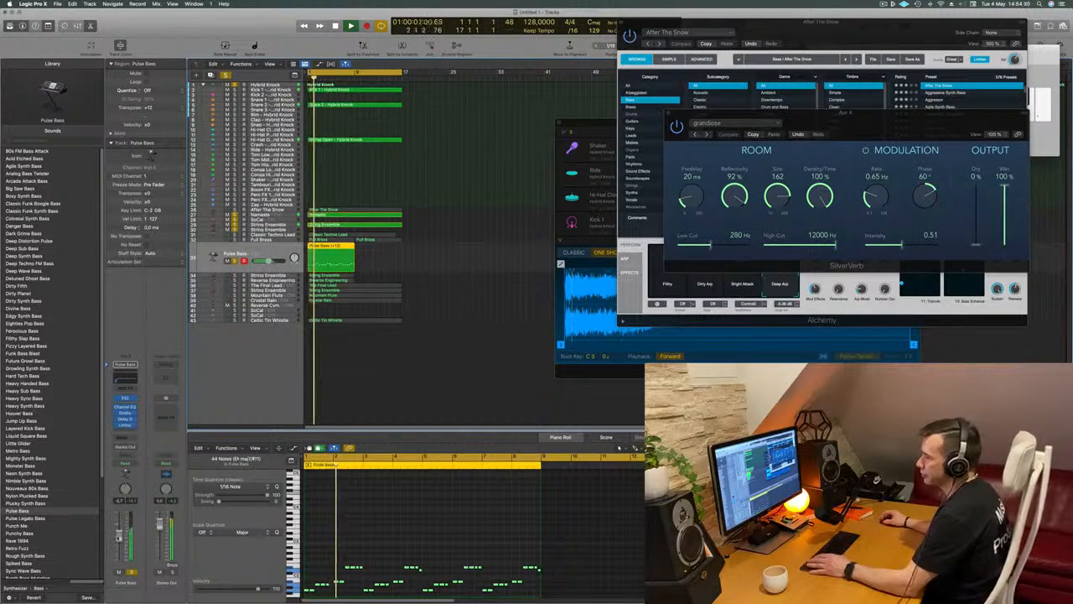
# Replace ES2 on the Pulse Bass track with Alchemy and audition the bass presets 1963 Semi-Acoustic Thumb and 70s Classic Synth Bass
pyautogui.click(134, 399)
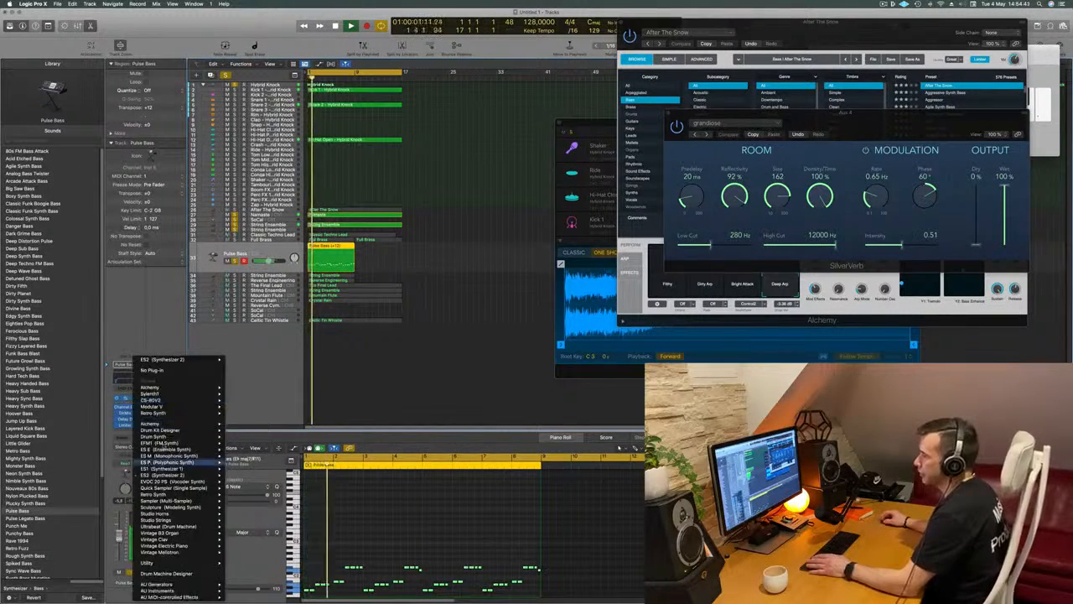
pyautogui.moveTo(214, 388)
pyautogui.click(358, 335)
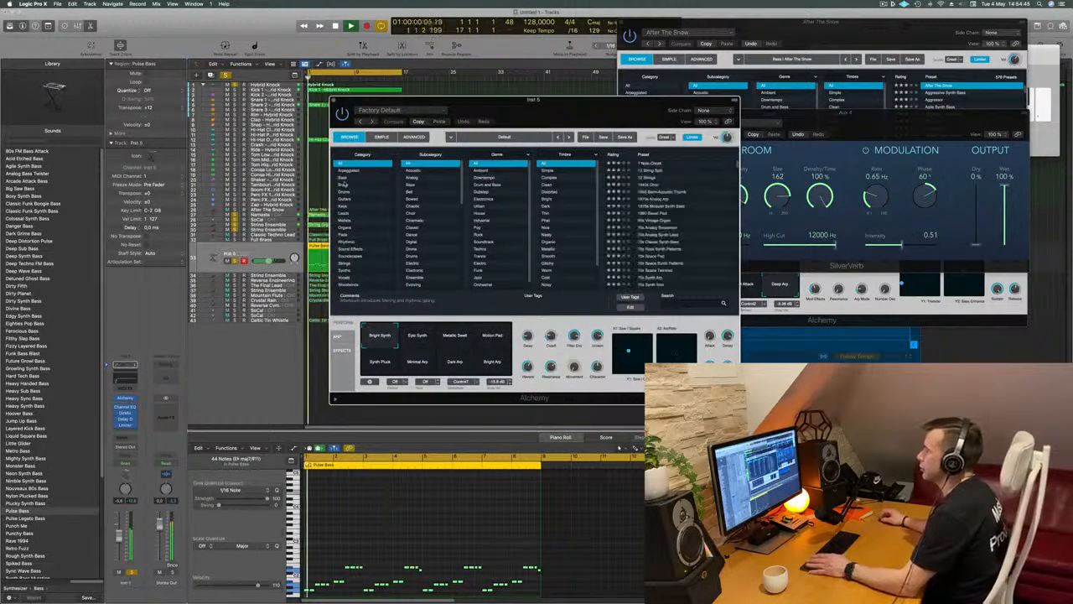
pyautogui.click(345, 176)
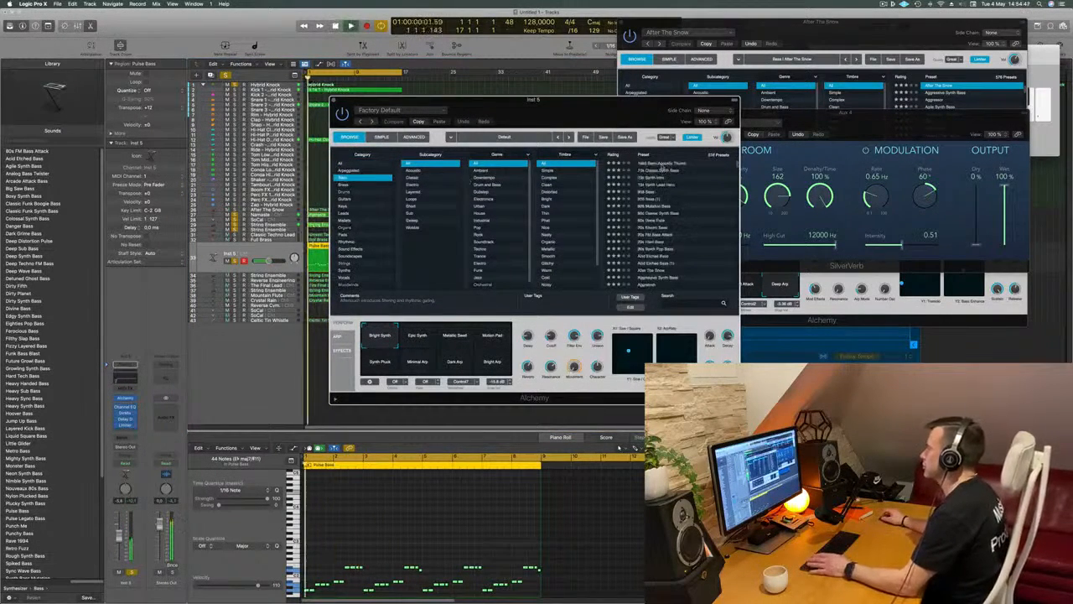
pyautogui.click(663, 164)
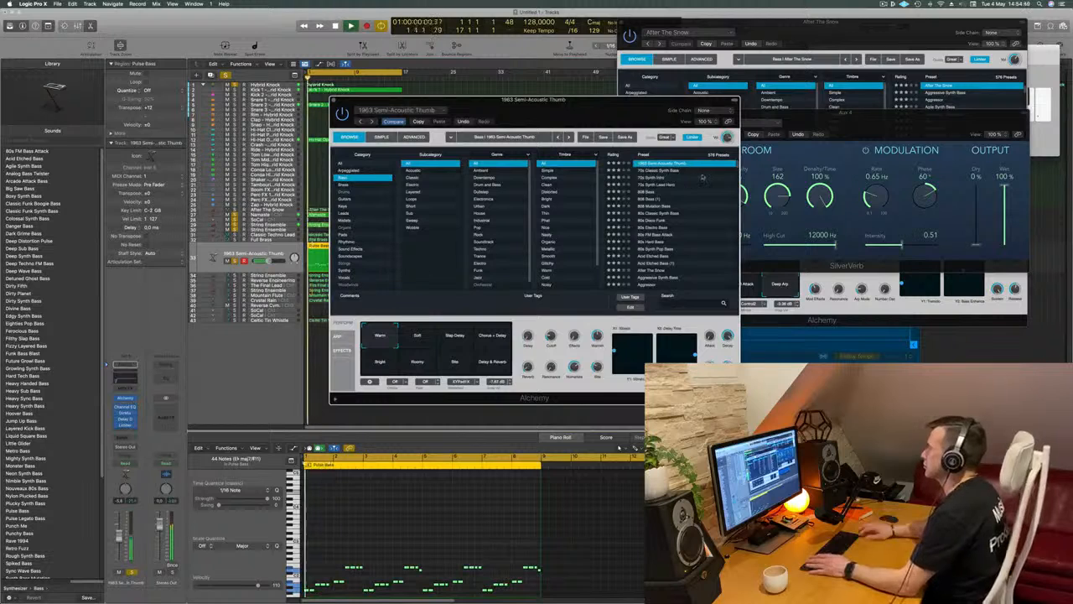
pyautogui.click(703, 173)
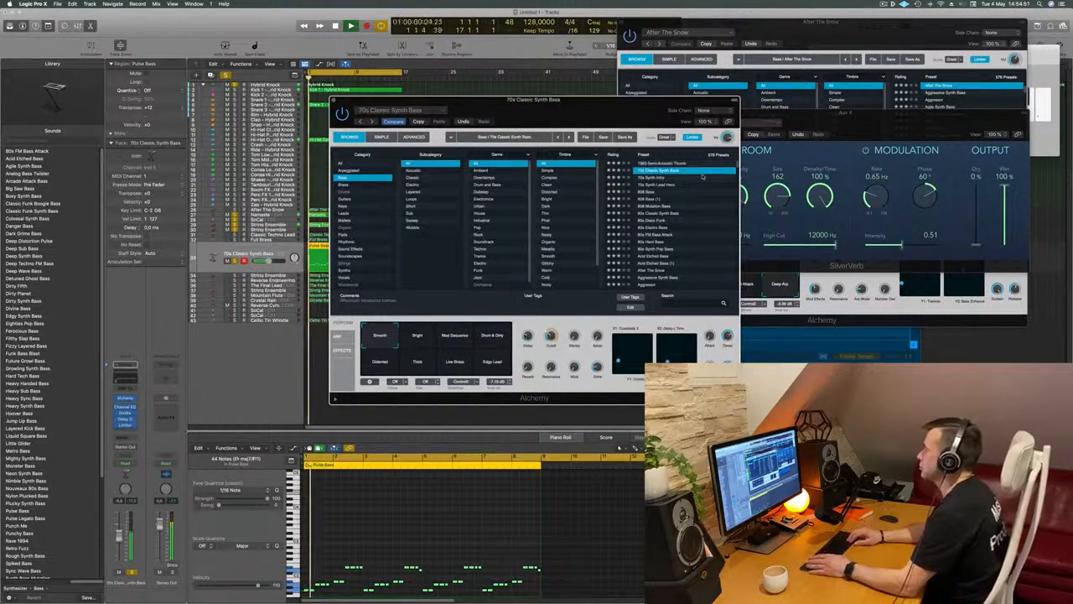
# Audition the Mod Sequence, Distorted and Edgy Lead variations of the 70s Classic Synth Bass preset
pyautogui.moveTo(606, 115); pyautogui.dragTo(643, 88)
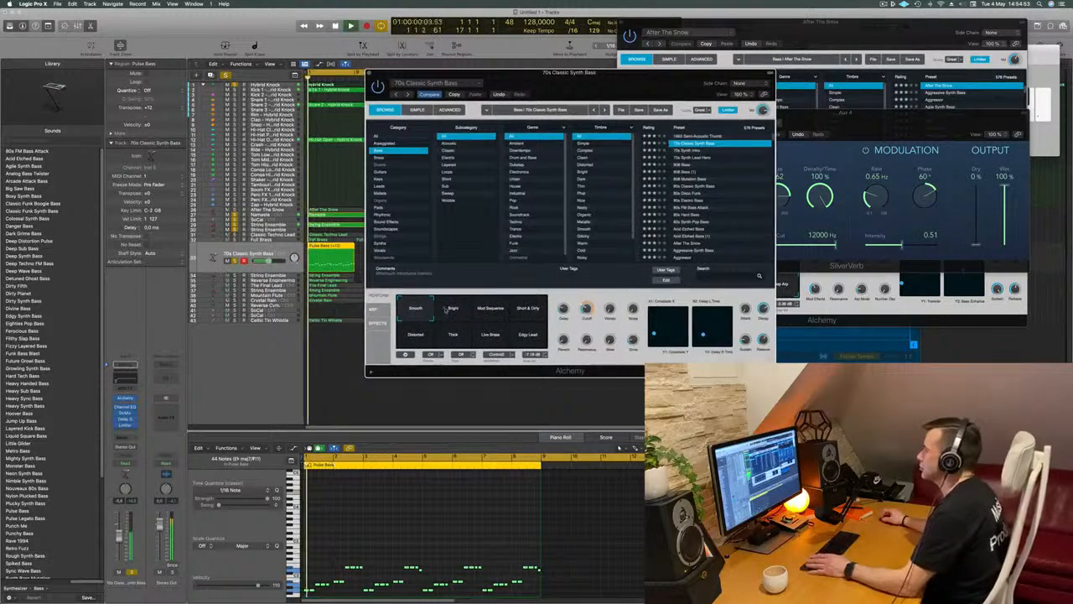
pyautogui.click(493, 310)
pyautogui.click(428, 333)
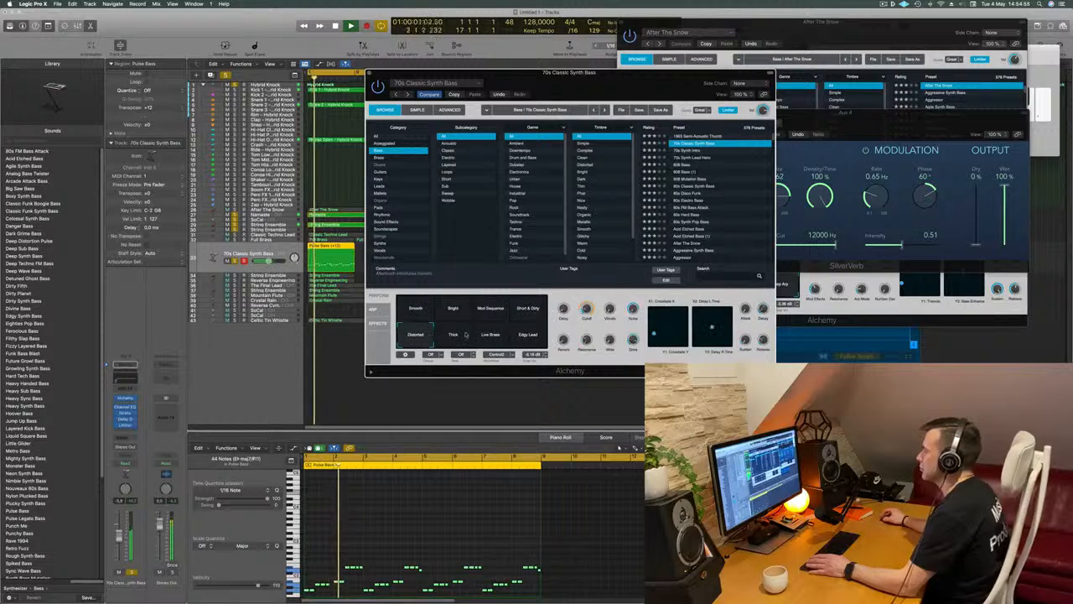
pyautogui.click(513, 334)
# Audition further Alchemy bass presets, from 70s Synth Intro through 70s Synth Lead Hero and 808 Mutation Bass to 80s Disco Funk
pyautogui.click(688, 151)
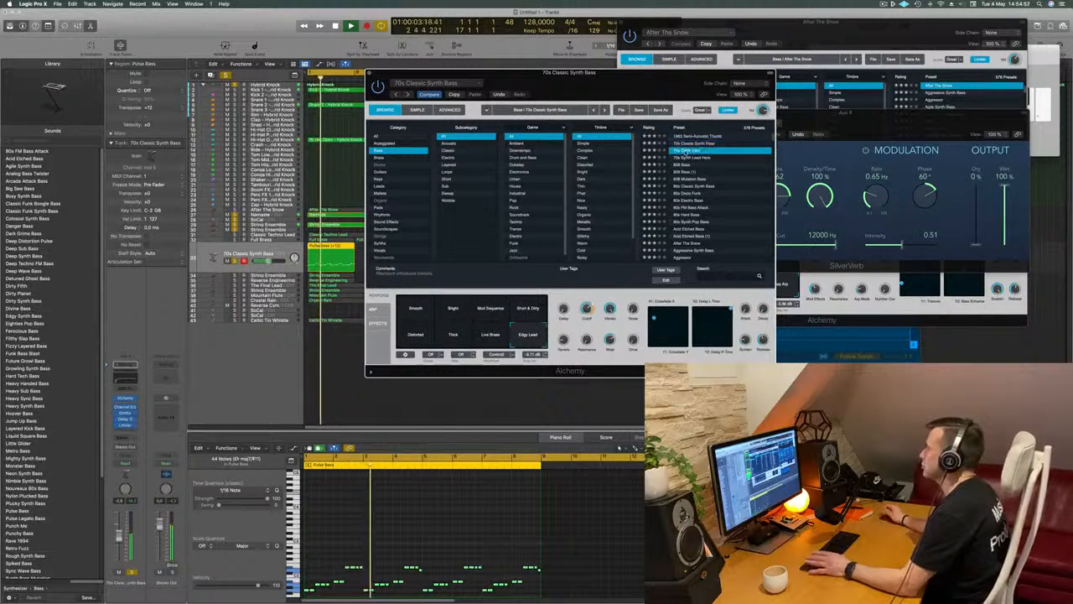
pyautogui.click(688, 157)
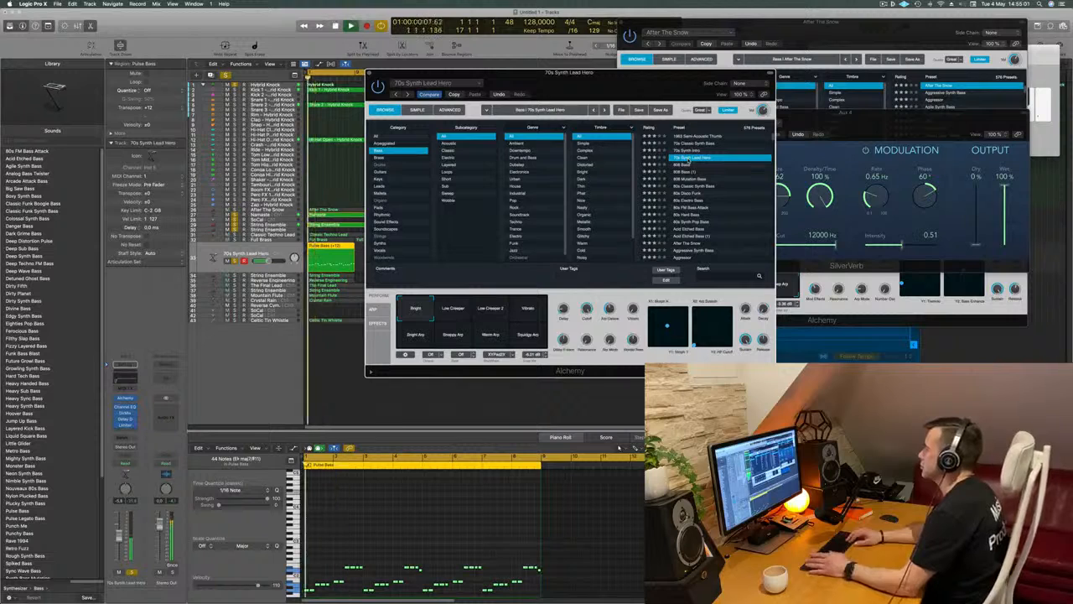
pyautogui.press('Down')
pyautogui.press('Down')
pyautogui.press('Down')
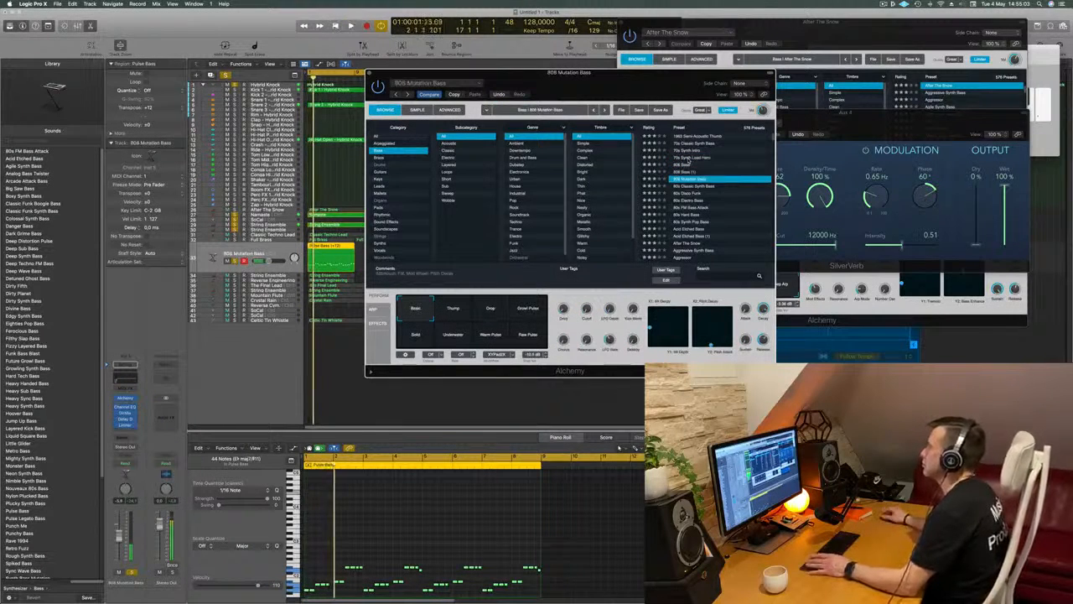
pyautogui.click(696, 187)
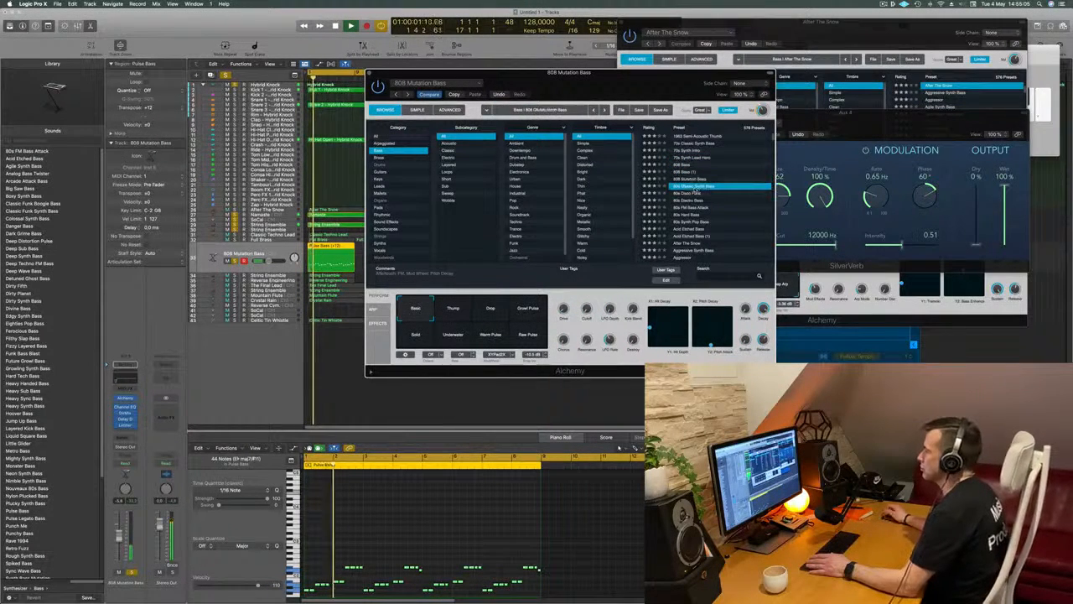
pyautogui.click(688, 193)
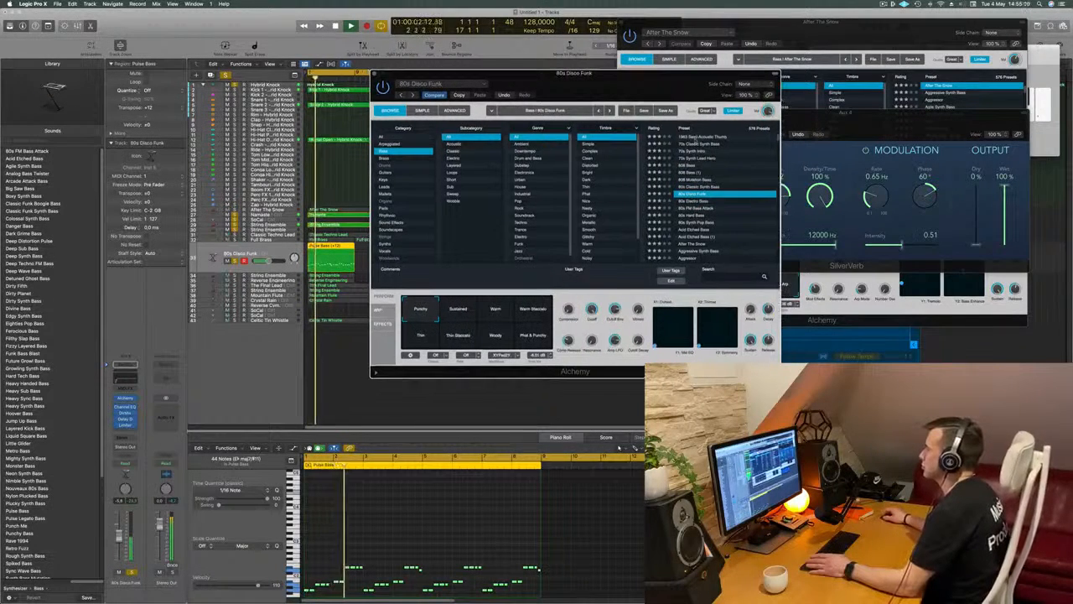
# Compare 1963 Semi-Acoustic Thumb with 70s Classic Synth Bass once more and browse further down the bass presets
pyautogui.click(698, 138)
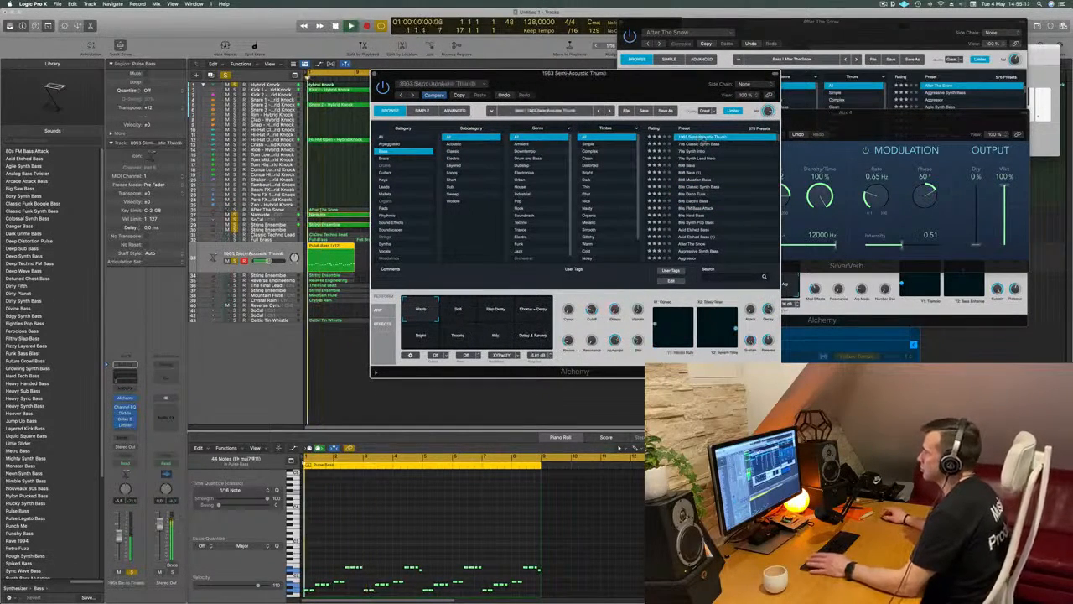
pyautogui.click(704, 145)
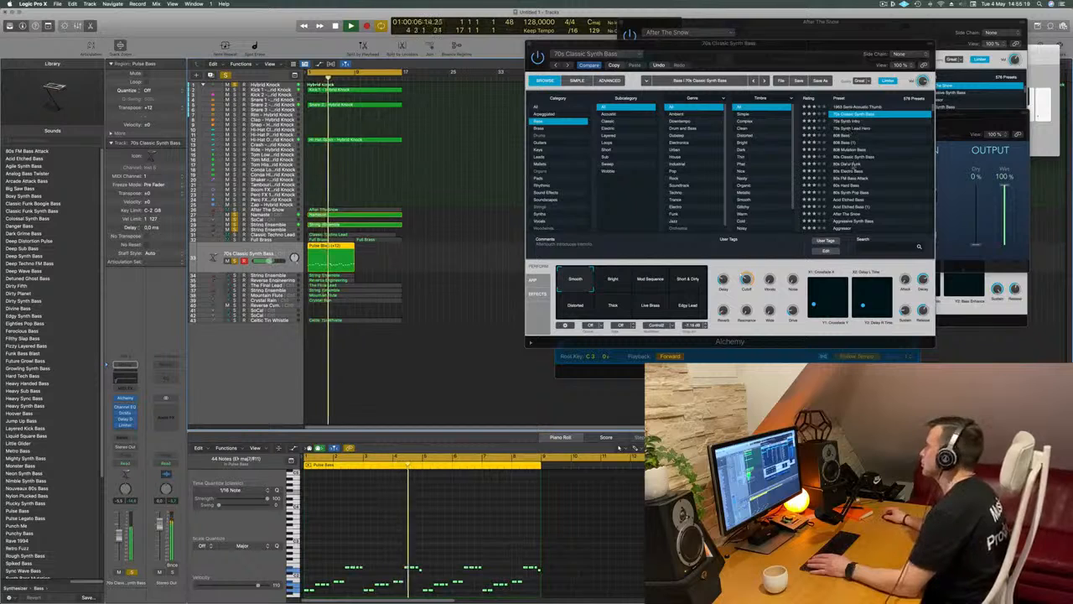
pyautogui.scroll(-5, 877, 171)
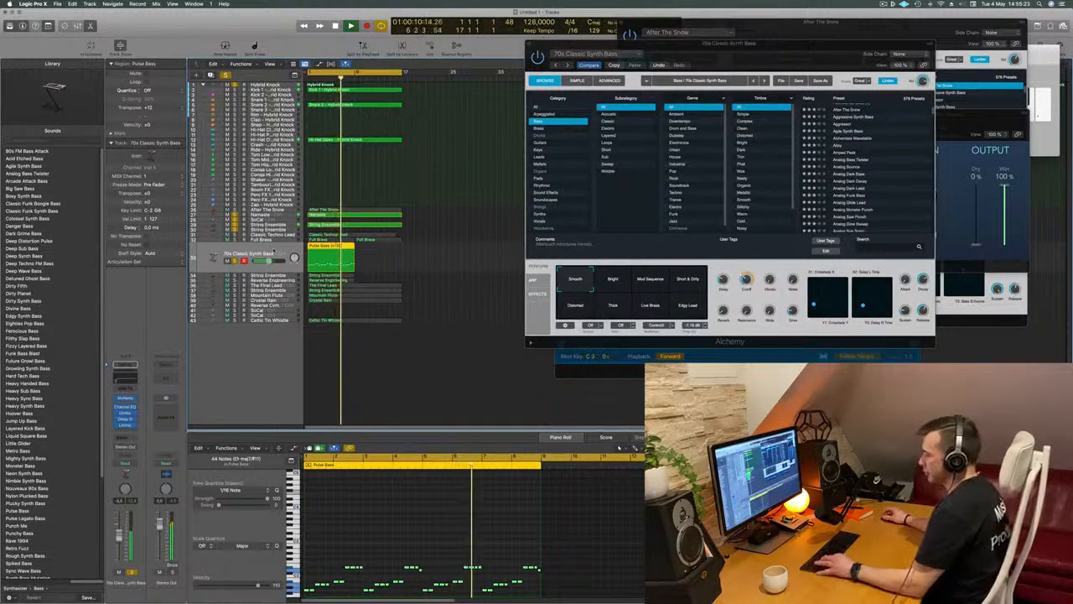
# Undo the switch to Alchemy to restore ES2, and lower all Pulse Bass notes by one octave again
pyautogui.press('super+z')
pyautogui.press('super+z')
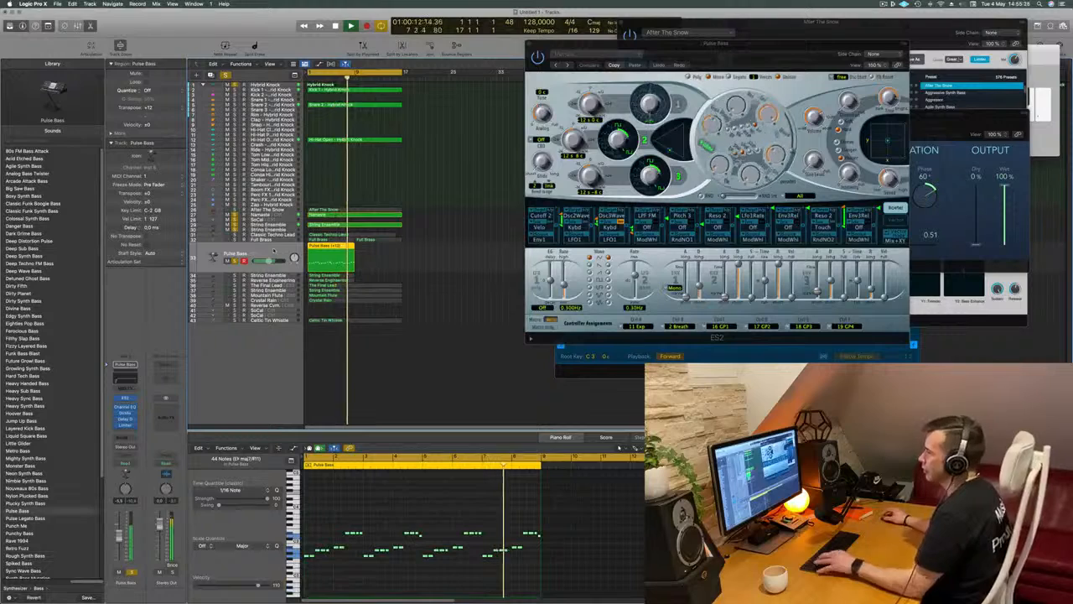
pyautogui.press('Return')
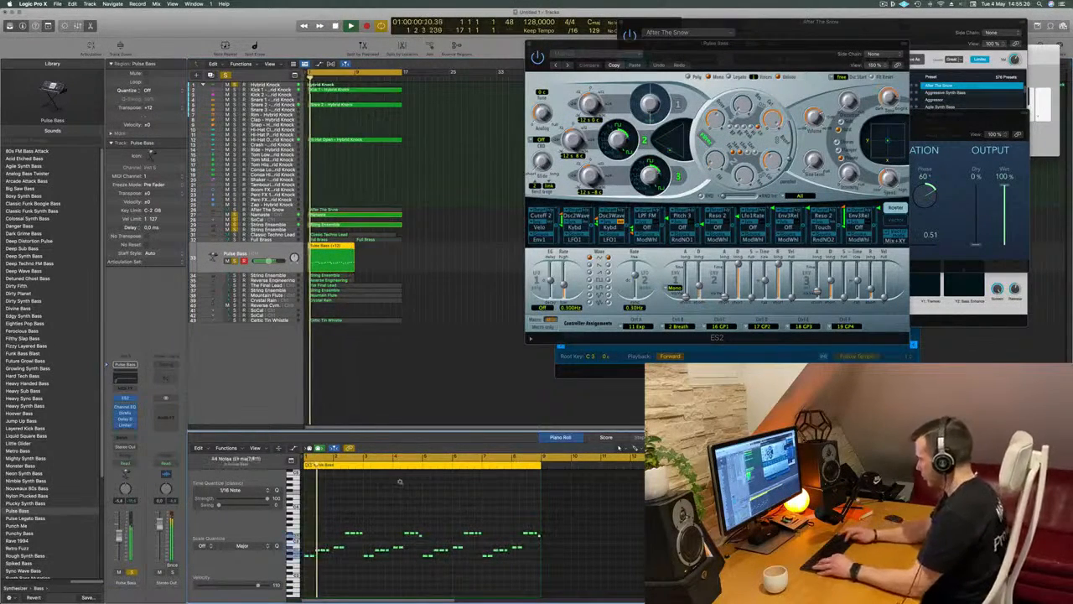
pyautogui.hotkey('alt', 'shift', 'Down')
pyautogui.press('Return')
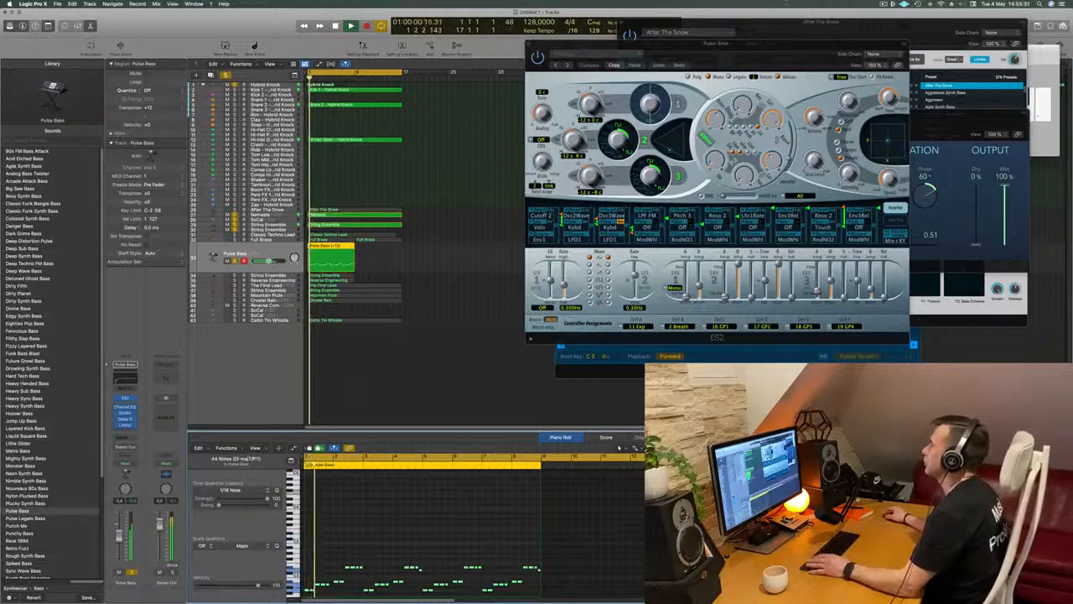
# Close the ES2 window and copy the Pulse Bass region directly behind the original while the loop plays
pyautogui.moveTo(784, 34); pyautogui.dragTo(573, 147)
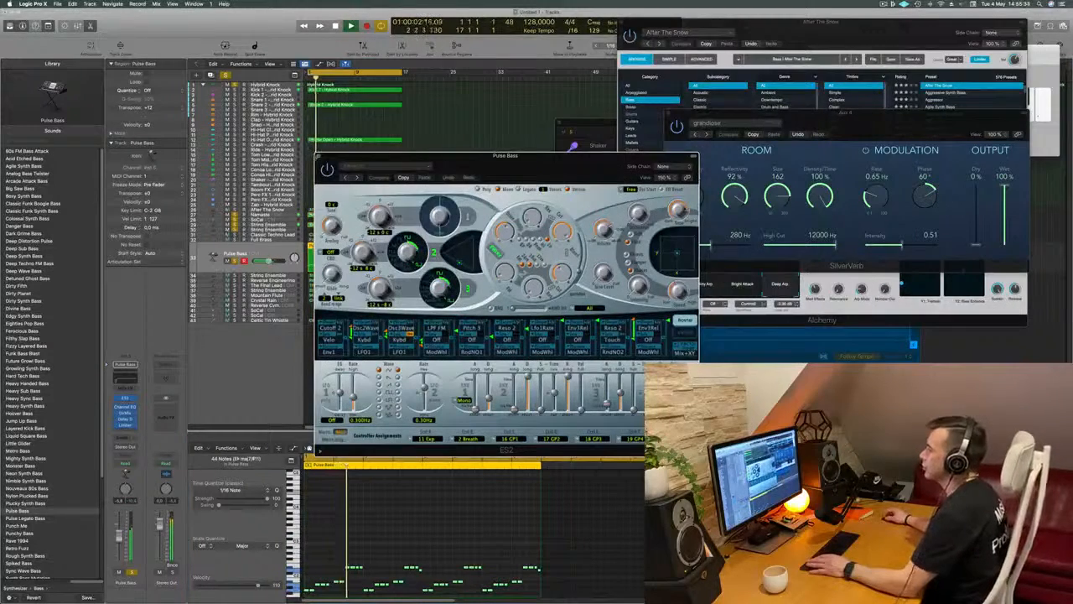
pyautogui.press('super+w')
pyautogui.press('Return')
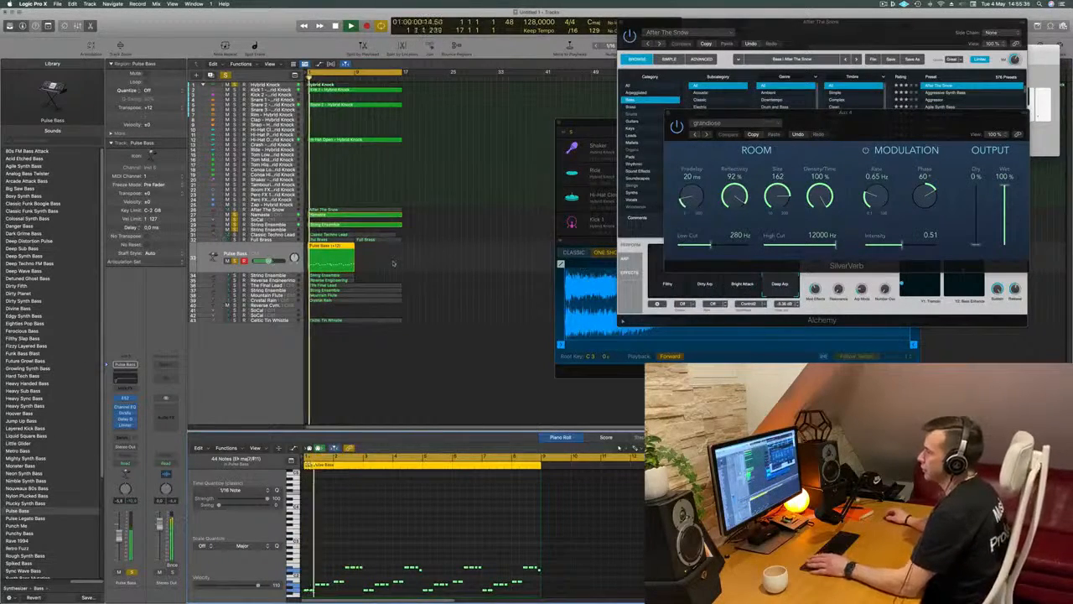
pyautogui.click(372, 256)
pyautogui.press('Return')
pyautogui.click(329, 247)
pyautogui.moveTo(331, 245); pyautogui.dragTo(377, 255)
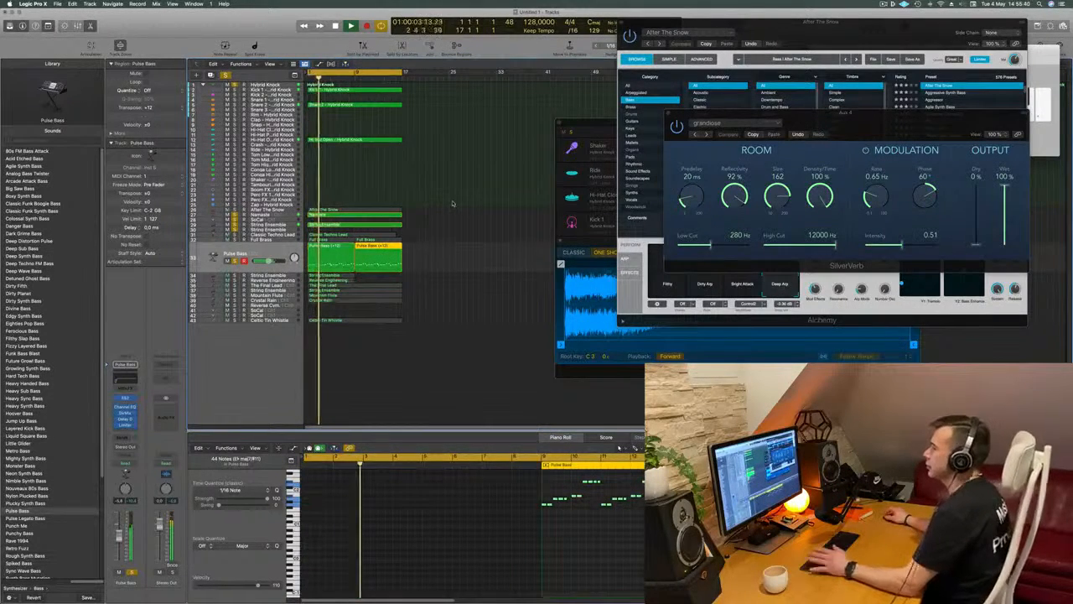
pyautogui.press('Return')
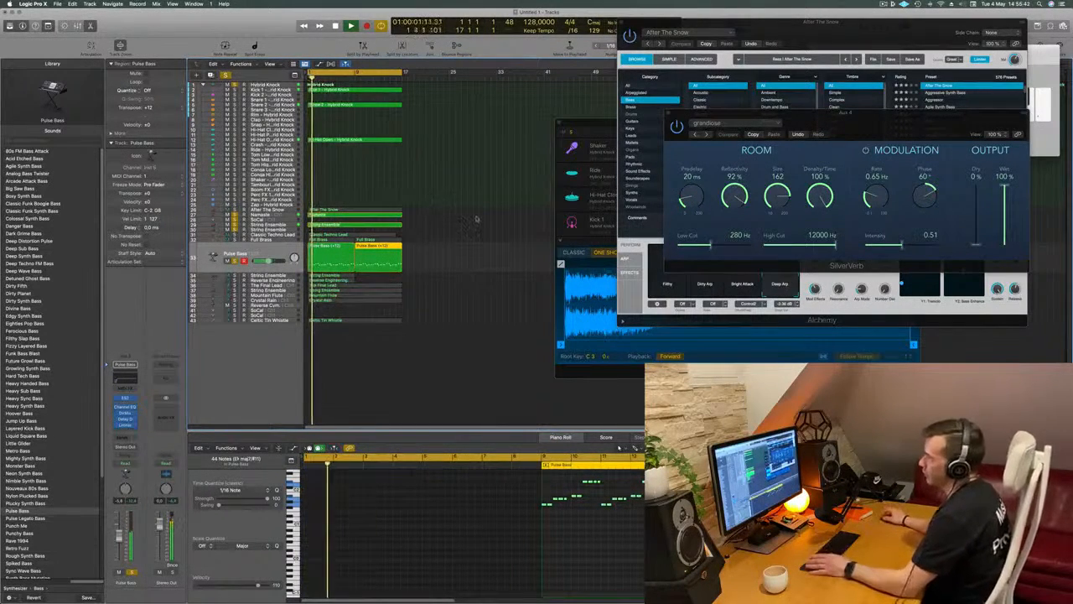
pyautogui.click(437, 186)
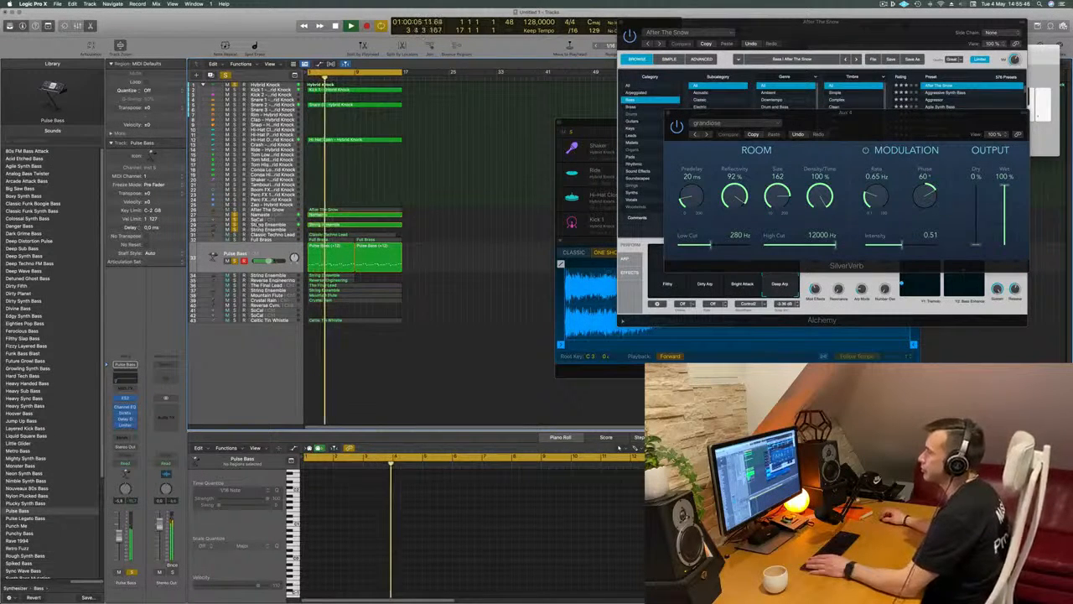
# Mute the String Ensemble track above Classic Techno Lead and replay the loop
pyautogui.click(224, 226)
pyautogui.press('Return')
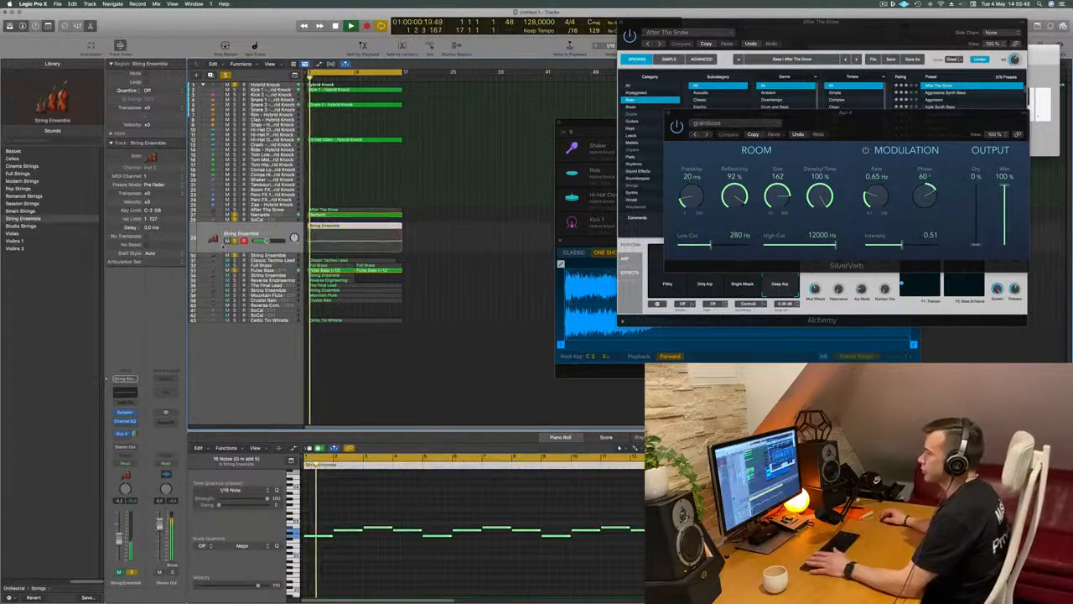
pyautogui.click(461, 151)
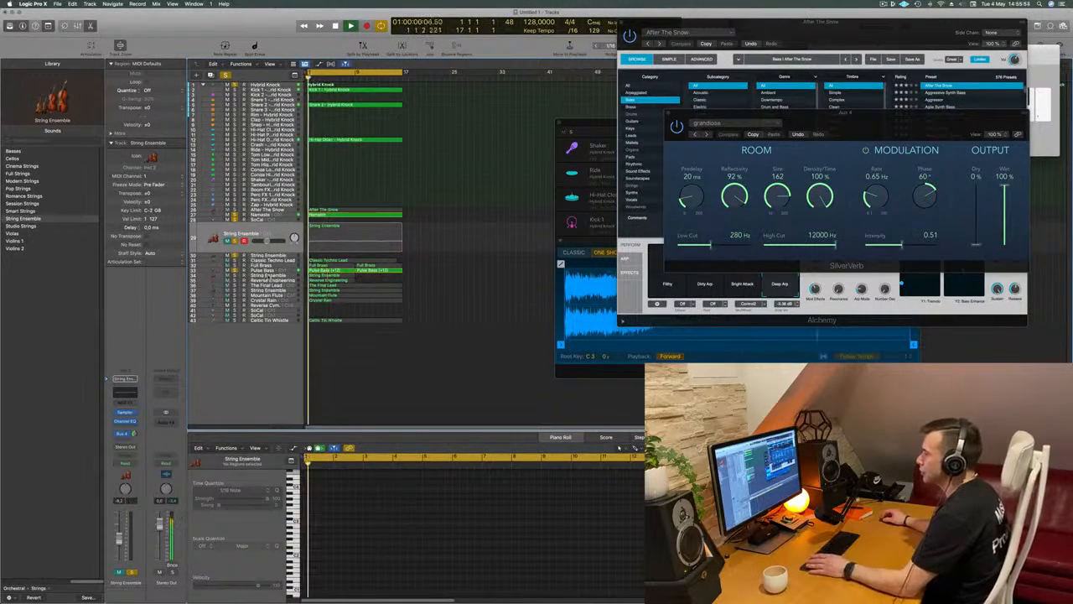
# Solo the String Ensemble track below Pulse Bass and lower its volume while the loop plays
pyautogui.click(277, 275)
pyautogui.press('space')
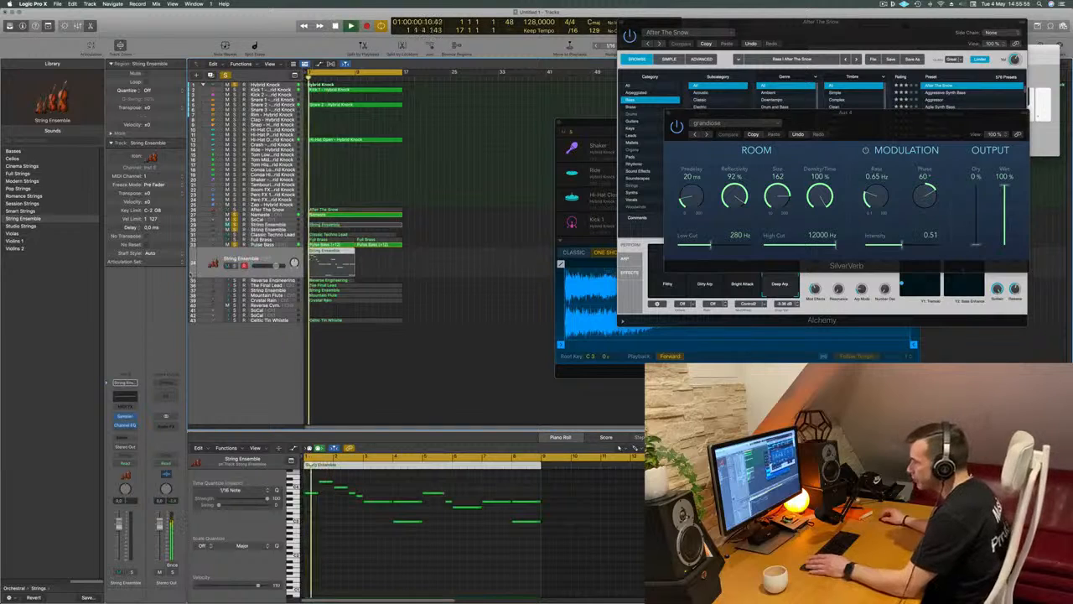
pyautogui.click(235, 265)
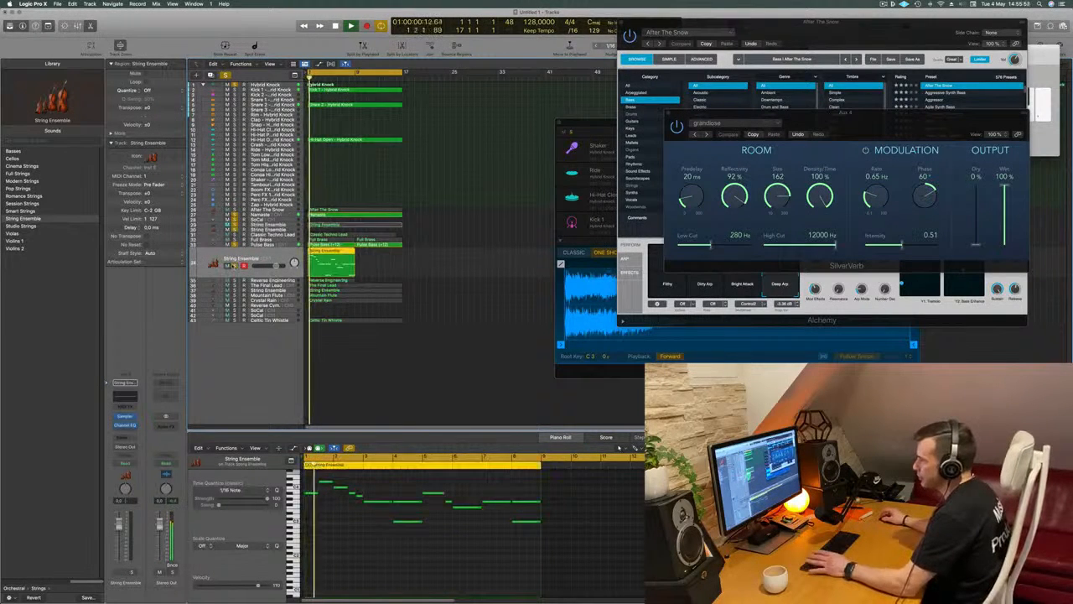
pyautogui.press('space')
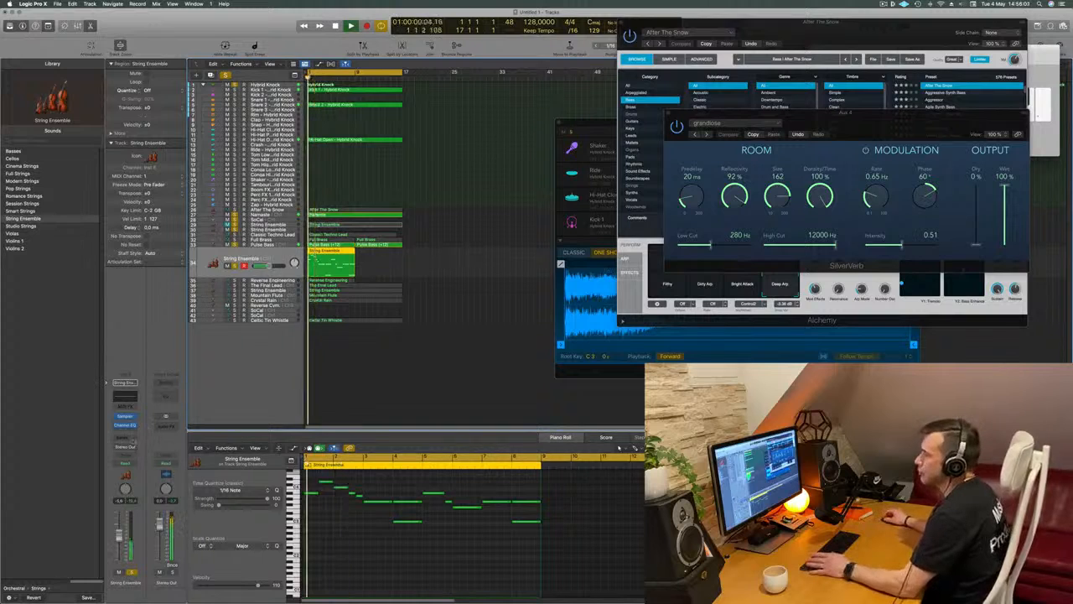
# Add a send to Bus 4 (Aux 4) on the soloed String Ensemble track and raise its send level
pyautogui.click(124, 438)
pyautogui.moveTo(135, 447)
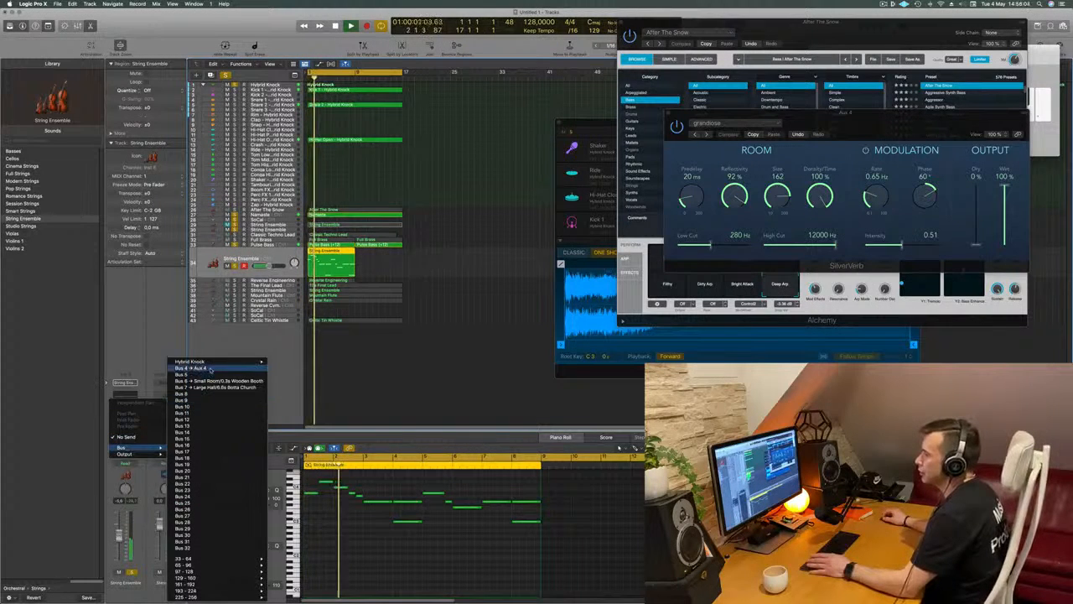
pyautogui.click(210, 369)
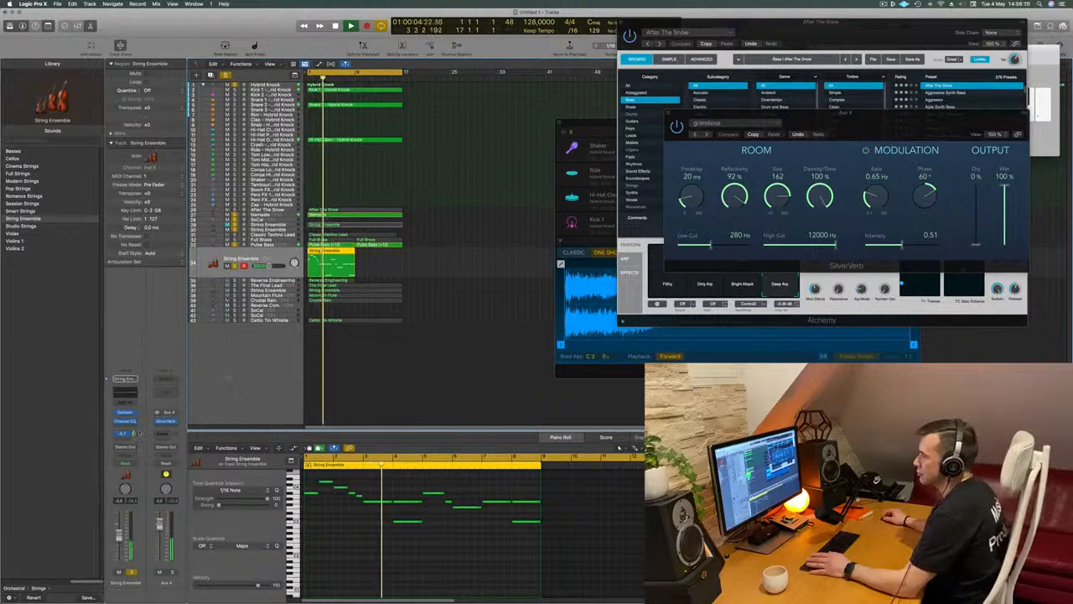
pyautogui.click(204, 379)
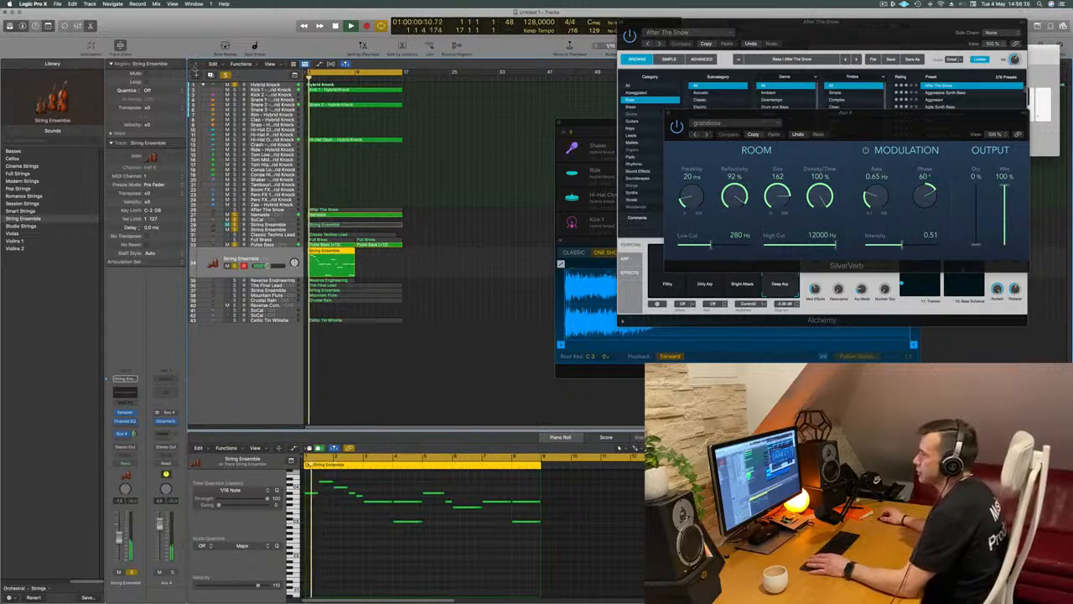
# Duplicate the String Ensemble track, place its region on the new track and lower all of that region's notes by one octave
pyautogui.press('Delete')
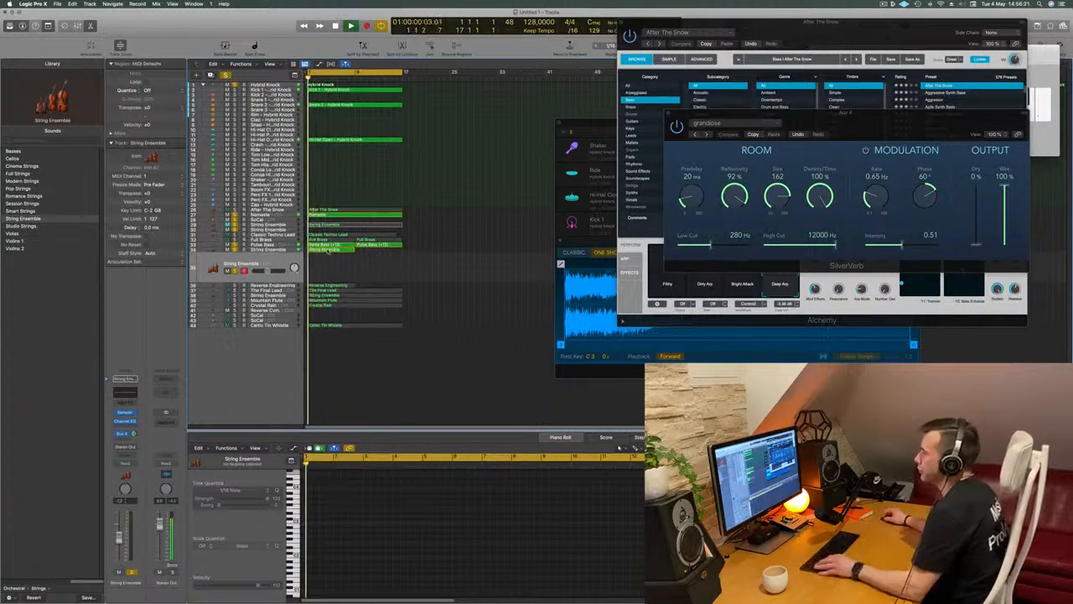
pyautogui.press('super+z')
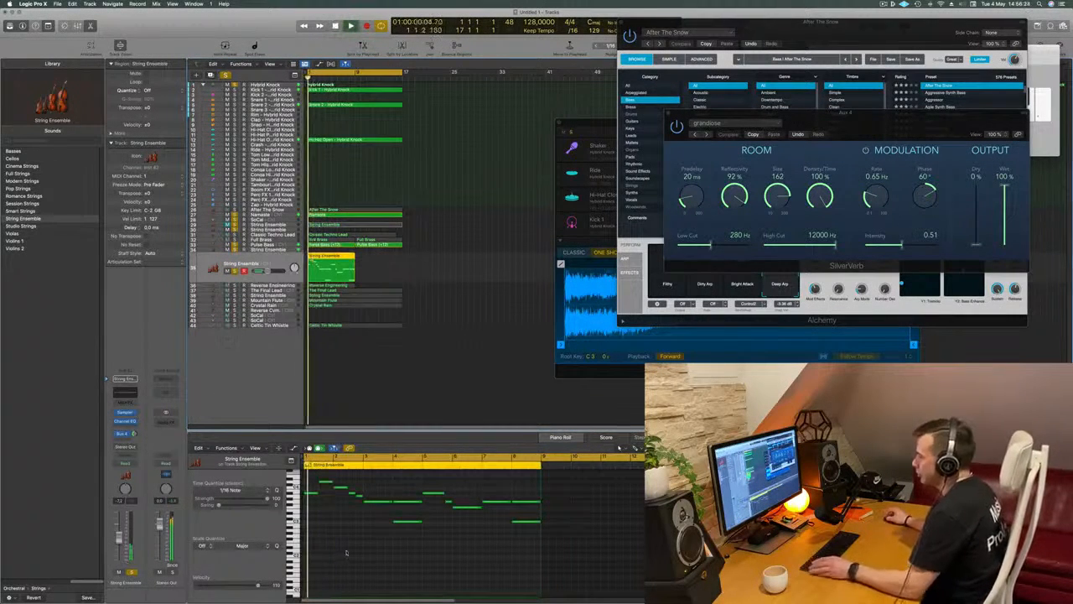
pyautogui.click(347, 552)
pyautogui.press('super+a')
pyautogui.hotkey('alt', 'shift', 'Down')
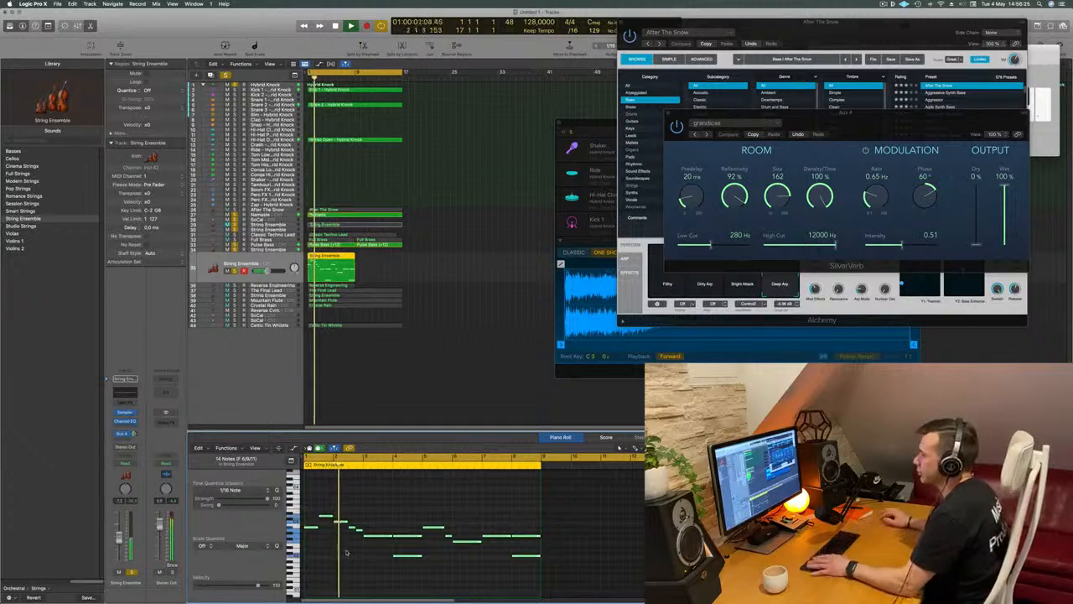
pyautogui.press('Return')
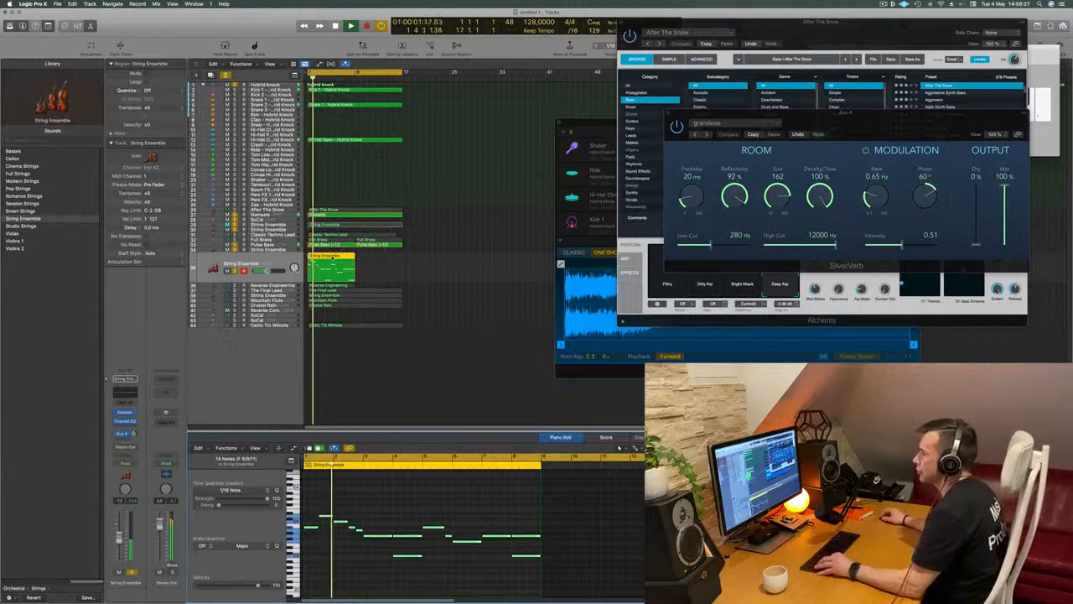
# Load the Cellos patch on the octave-lowered String Ensemble track and replay the loop
pyautogui.press('Return')
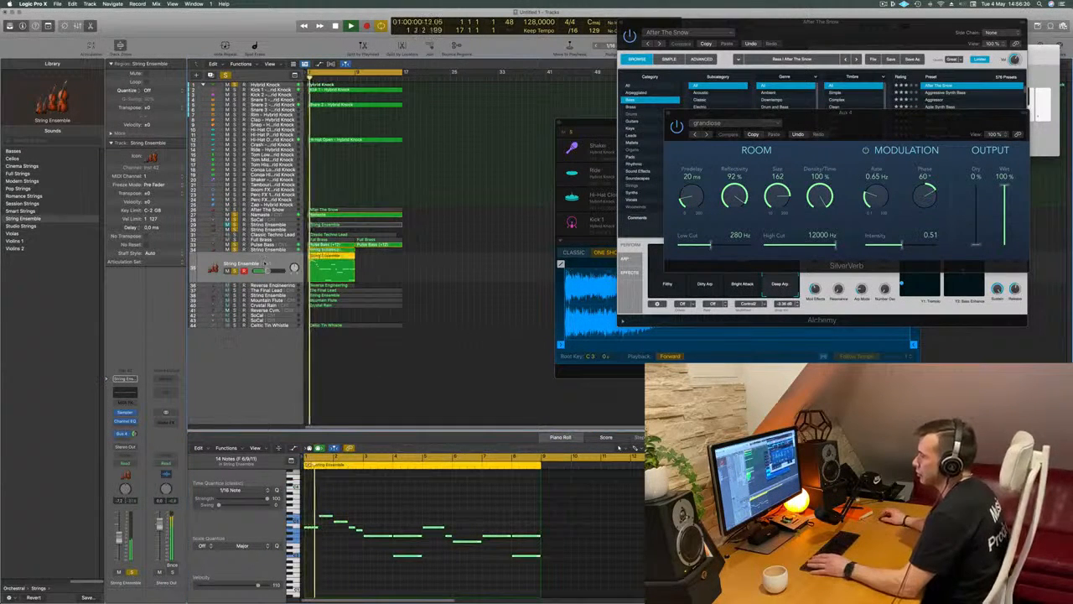
pyautogui.press('Return')
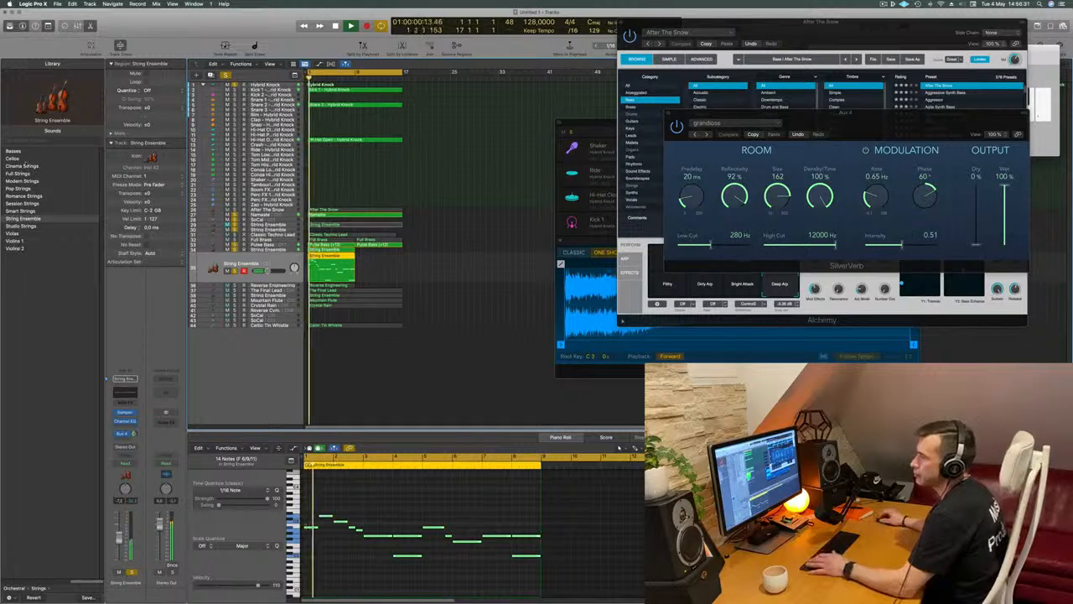
pyautogui.click(16, 160)
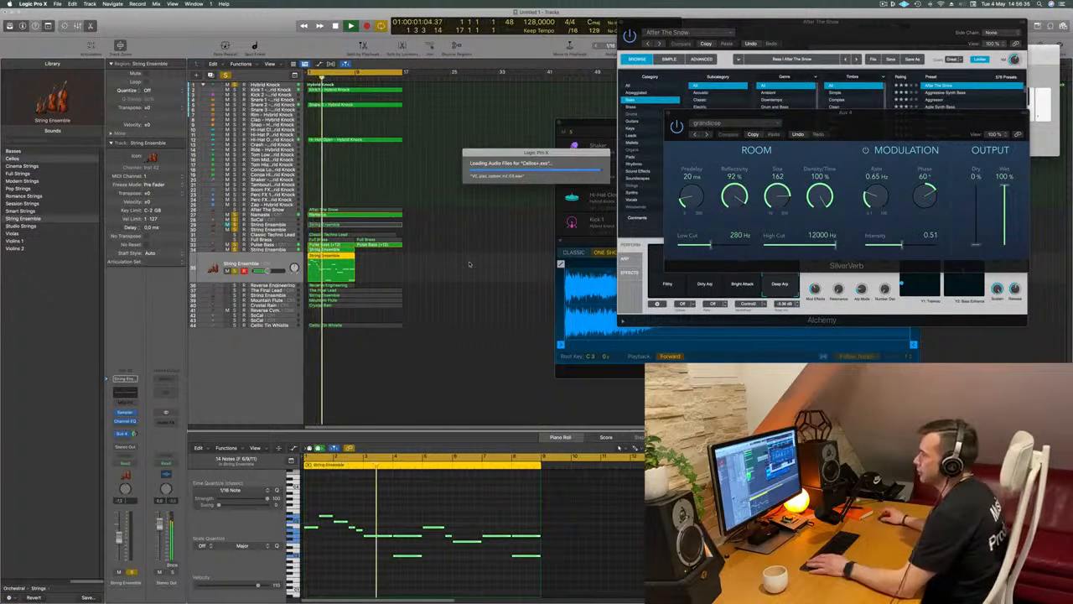
pyautogui.press('Return')
# Compare the Cellos channel with the String Ensemble track above it and add a Bus 4 (Aux 4) send to Cellos
pyautogui.click(273, 250)
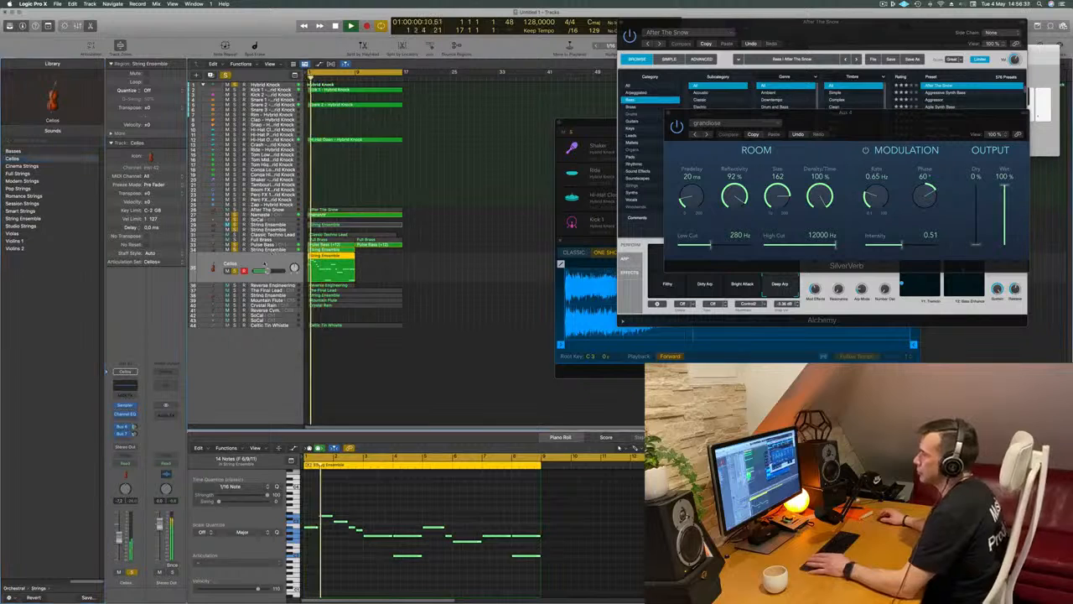
pyautogui.click(276, 280)
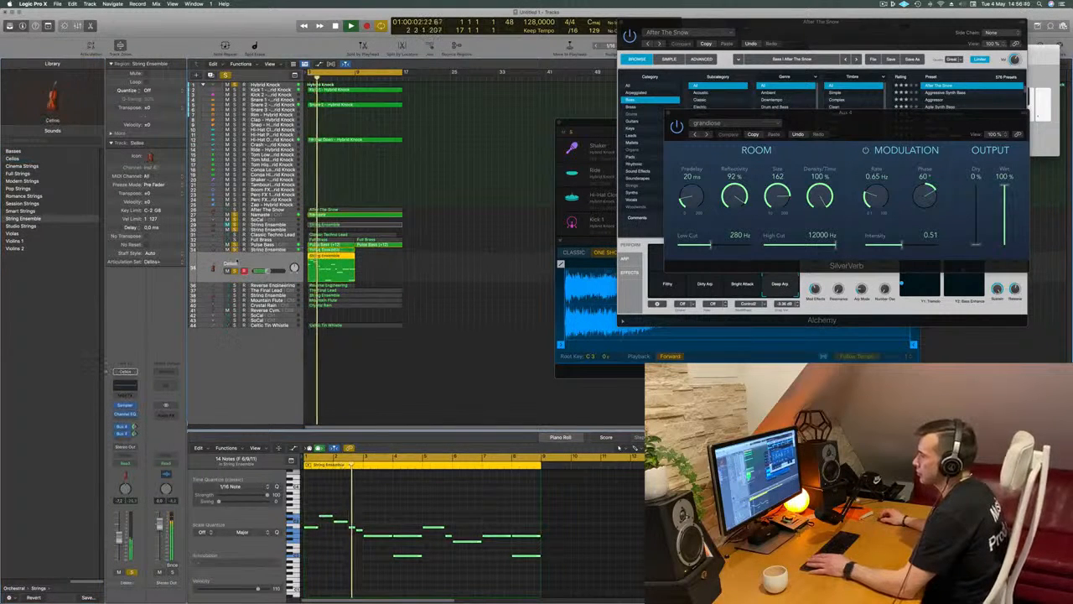
pyautogui.click(257, 250)
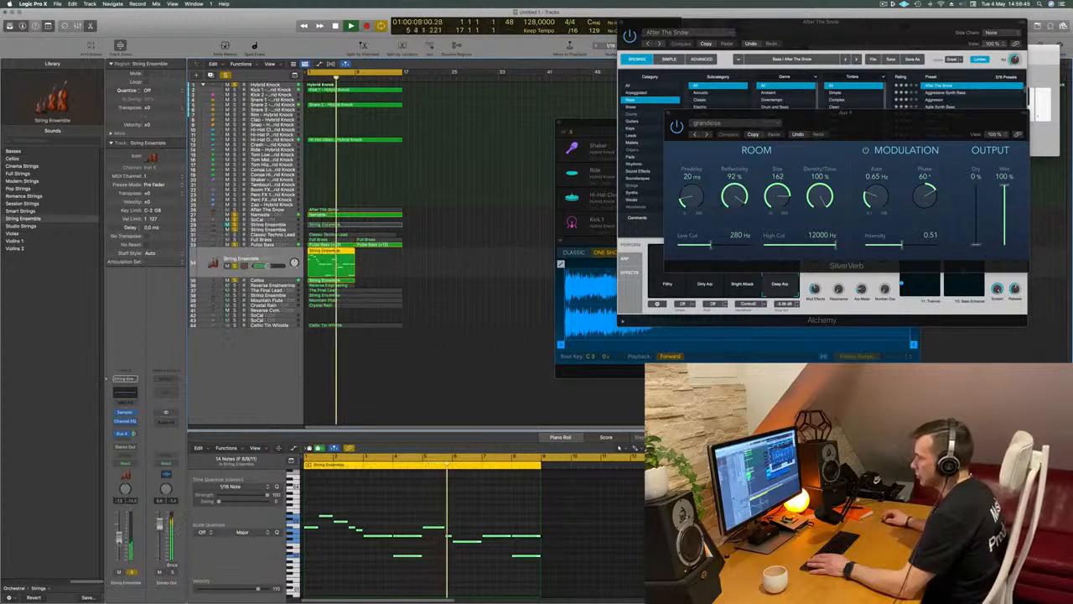
pyautogui.click(258, 280)
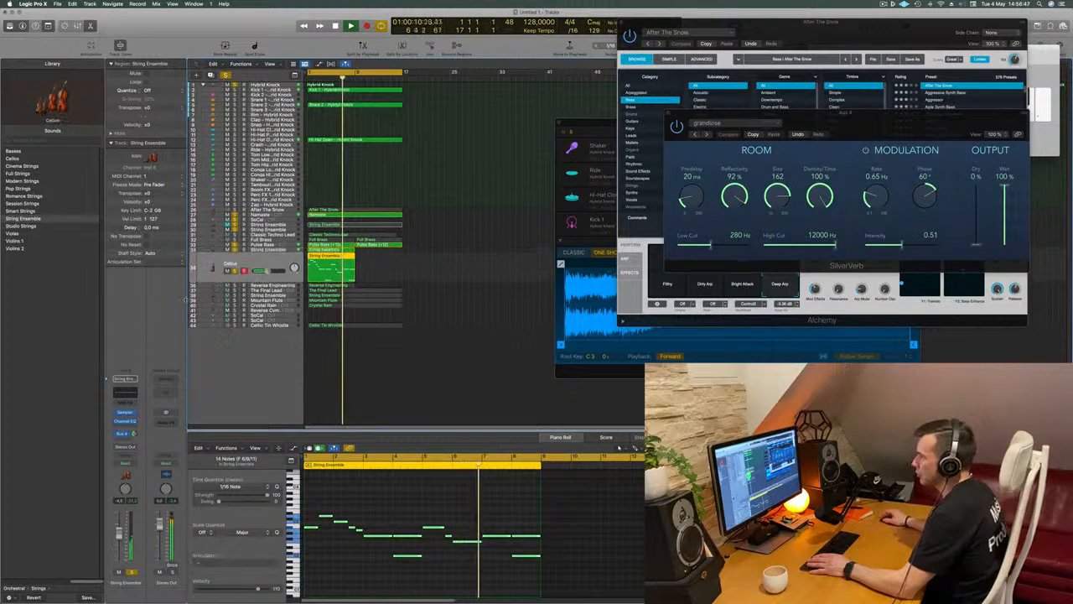
pyautogui.click(125, 438)
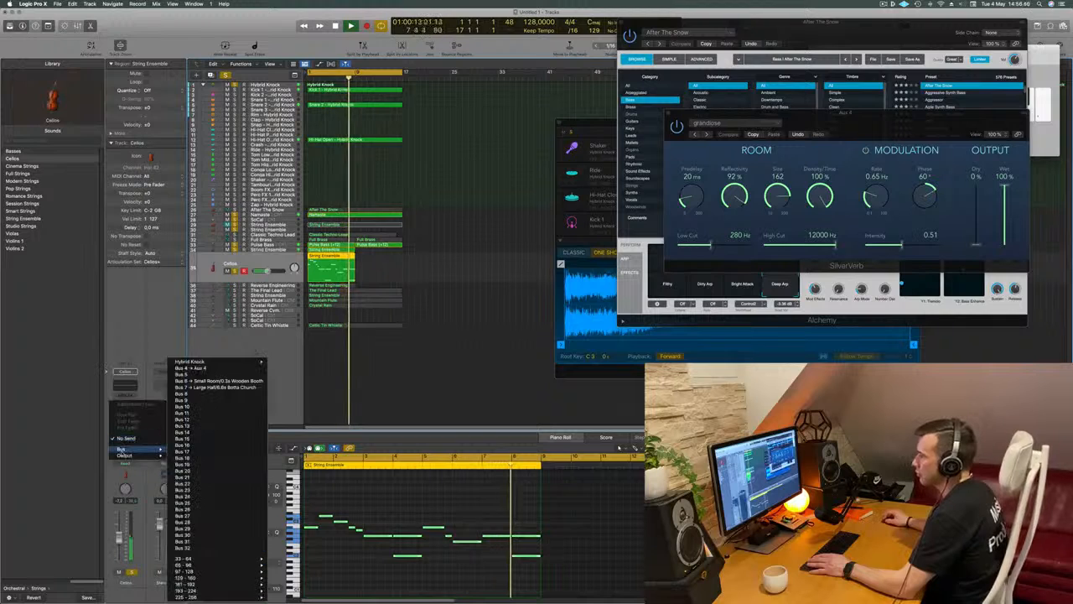
pyautogui.click(190, 367)
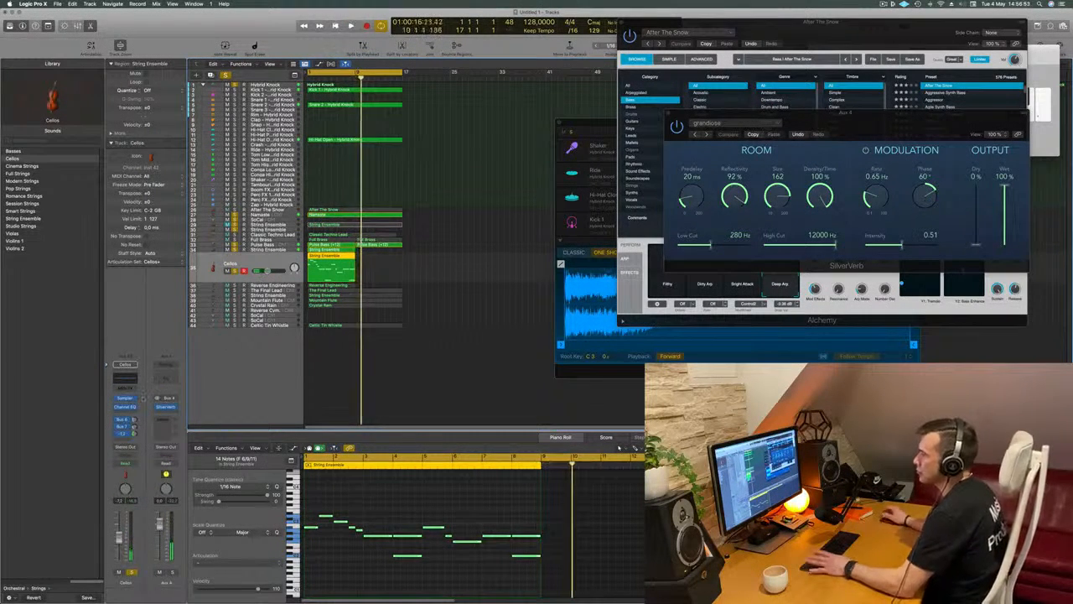
# Copy the regions of the soloed String Ensemble and Cellos tracks together to bar 9, directly after the originals
pyautogui.keyDown('shift'); pyautogui.click(334, 250); pyautogui.keyUp('shift')
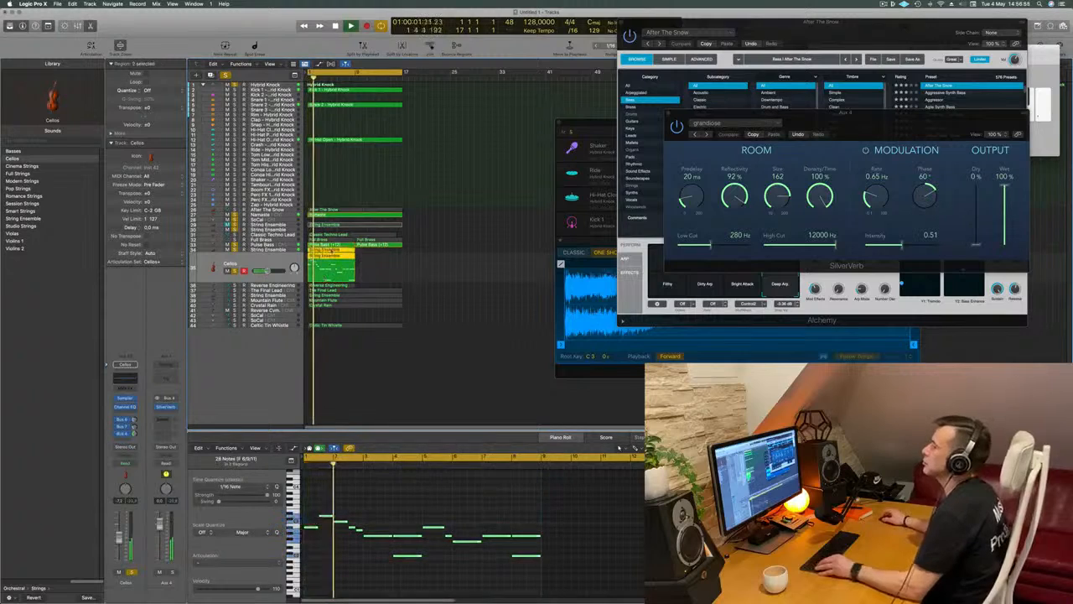
pyautogui.moveTo(328, 252); pyautogui.dragTo(377, 251)
pyautogui.click(482, 275)
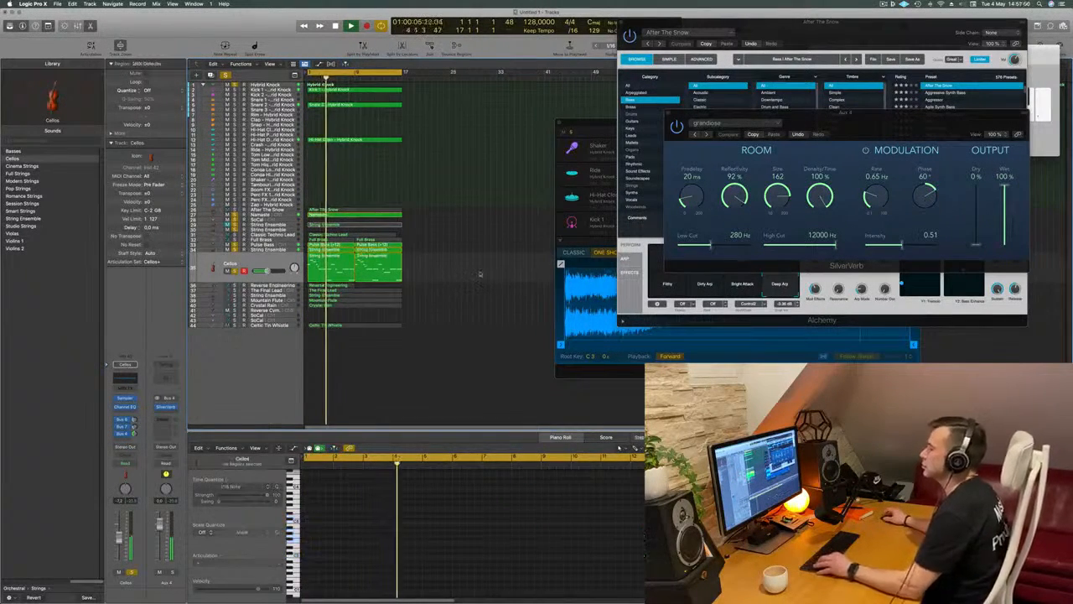
pyautogui.press('super+Right')
pyautogui.press('super+Left')
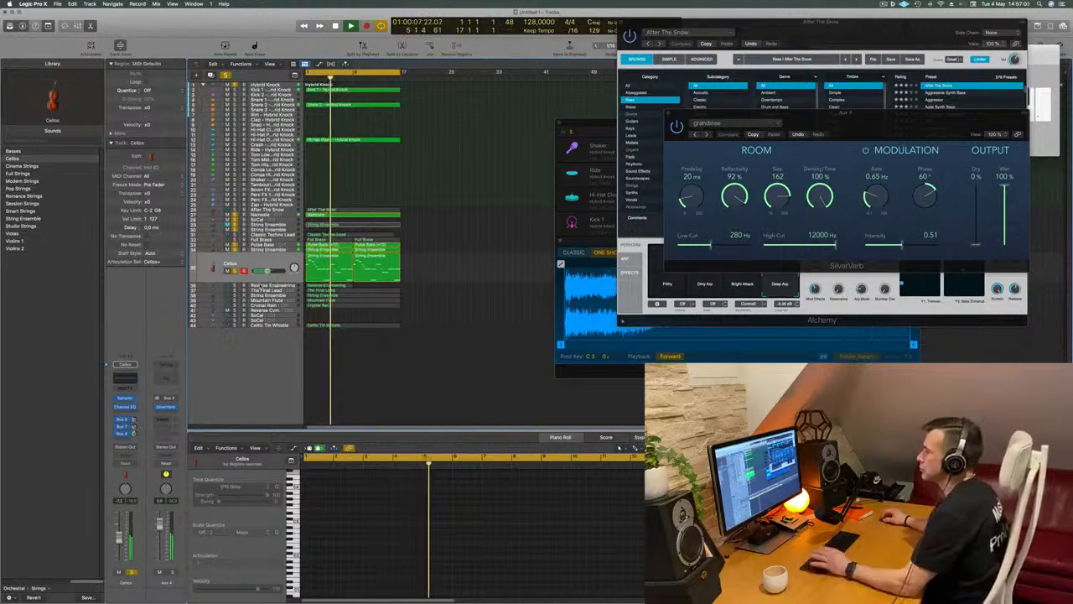
# Solo the Reverse Engineering track and replace its Retro Synth instrument with a stereo Alchemy
pyautogui.click(255, 284)
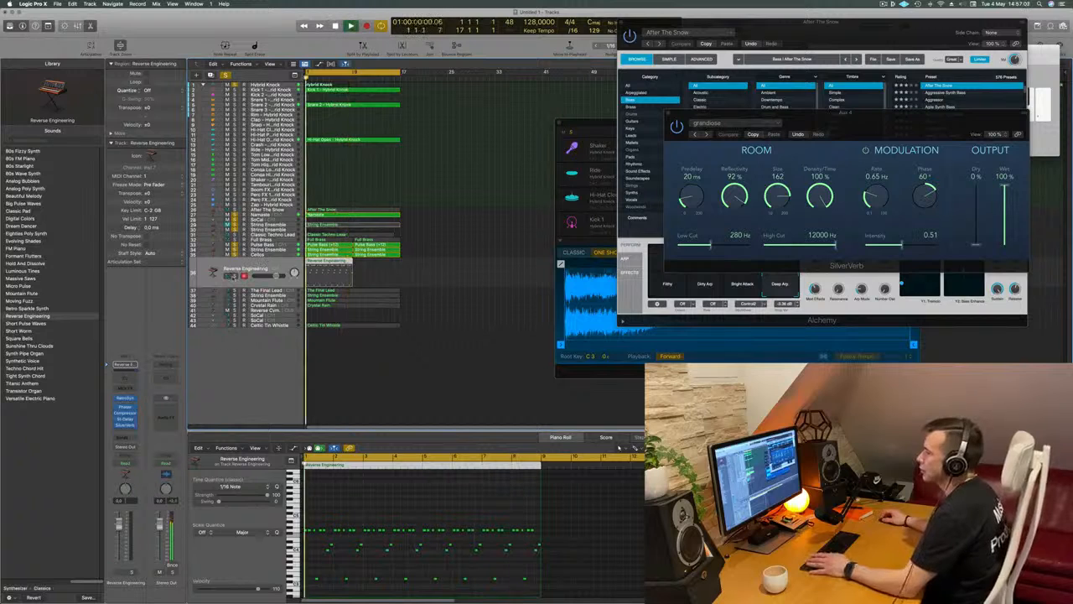
pyautogui.click(235, 276)
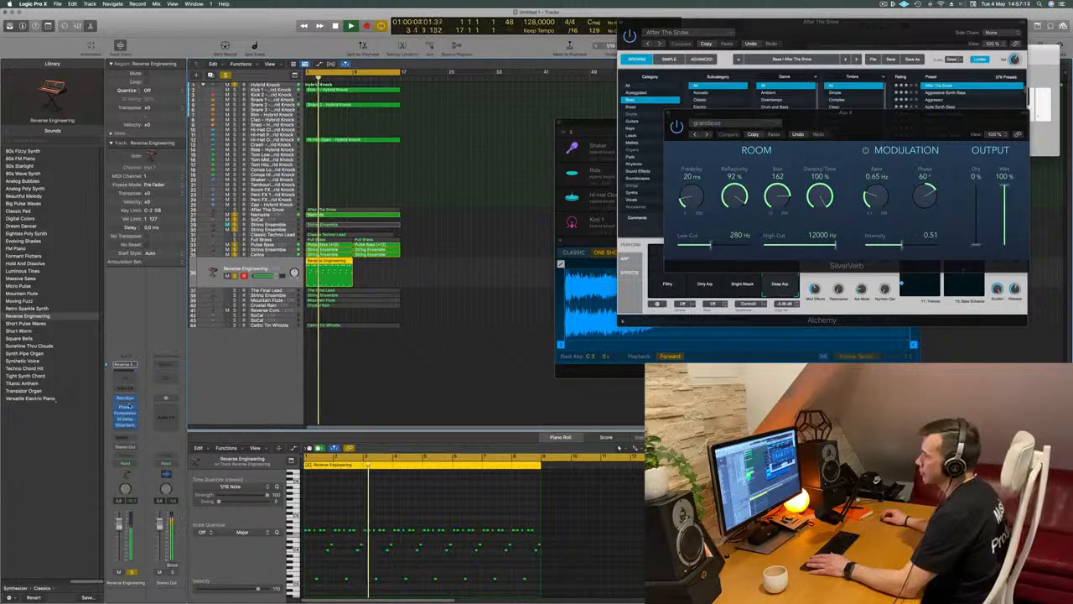
pyautogui.click(126, 364)
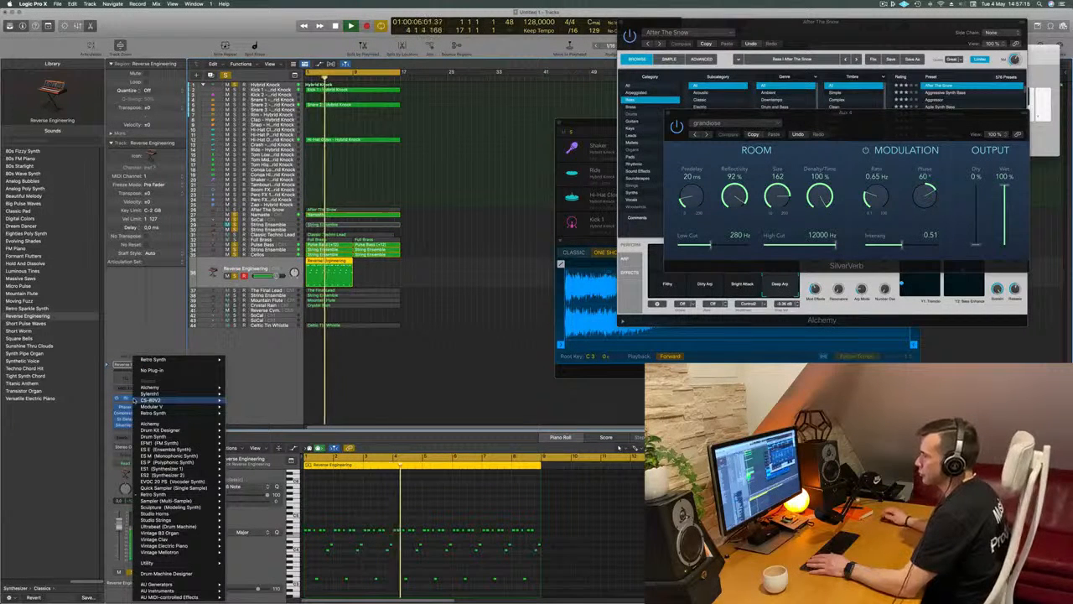
pyautogui.moveTo(204, 388)
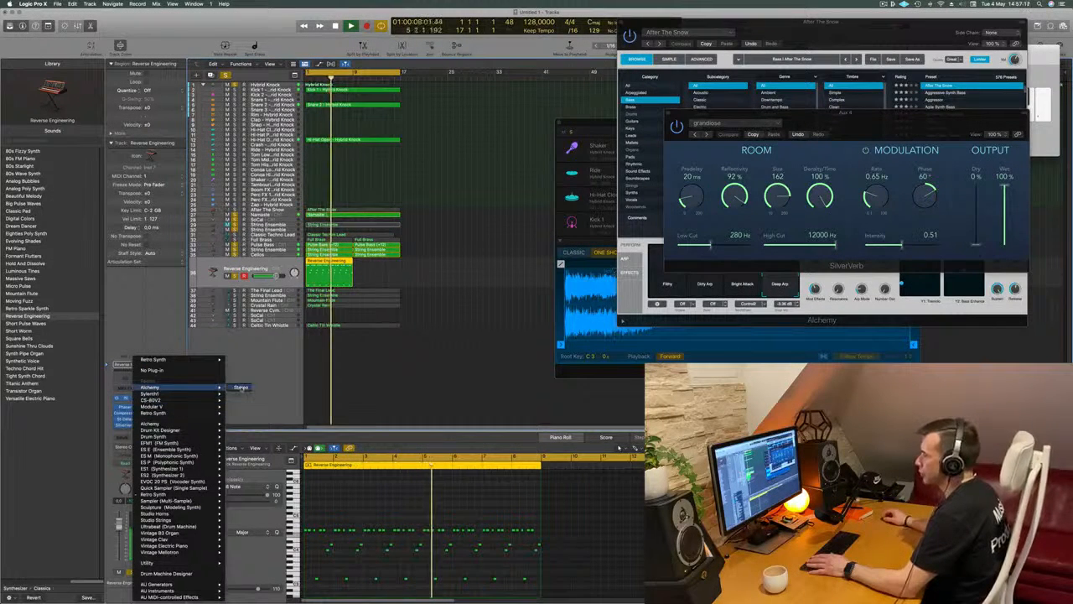
pyautogui.click(534, 175)
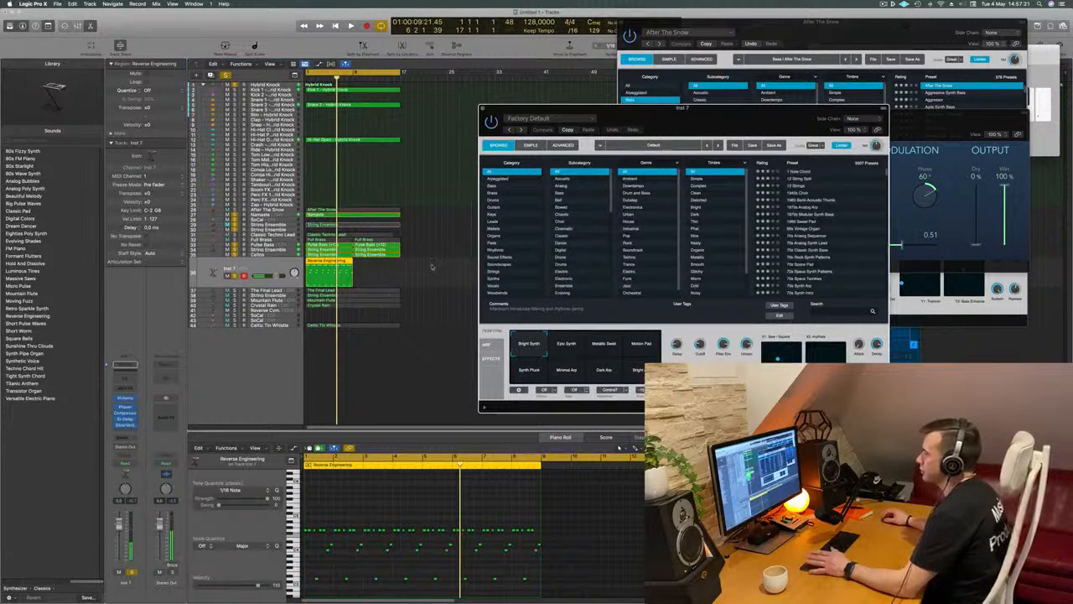
# Load the Afterthought (1) preset from Alchemy's Keys category and lower the track's volume while replaying the loop
pyautogui.click(495, 215)
pyautogui.click(807, 228)
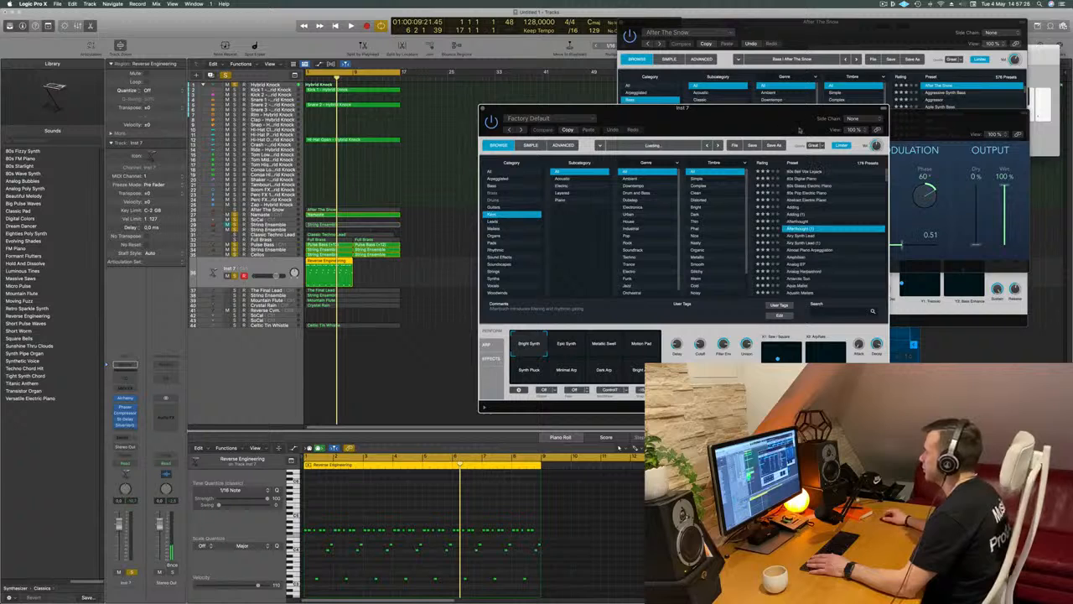
pyautogui.press('space')
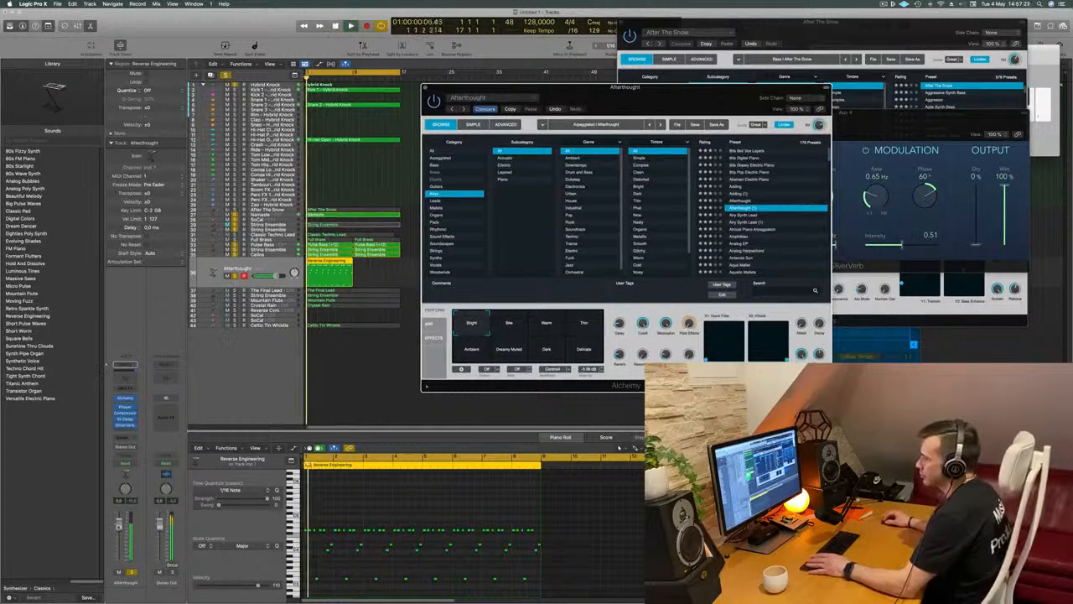
pyautogui.moveTo(119, 525)
pyautogui.mouseDown()
pyautogui.moveTo(119, 560)
pyautogui.moveTo(120, 546)
pyautogui.mouseUp()
pyautogui.press('space')
pyautogui.press('space')
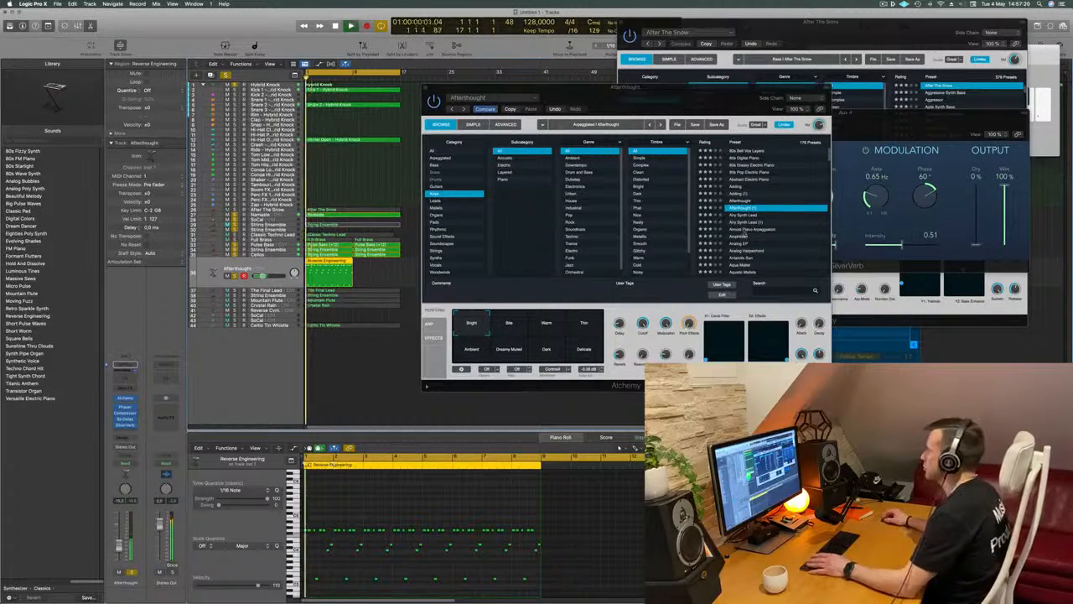
# Audition the Almost Piano Arpeggiation, Baroque Harpsichord and Bass Keys presets against the loop
pyautogui.click(742, 230)
pyautogui.scroll(-5, 739, 249)
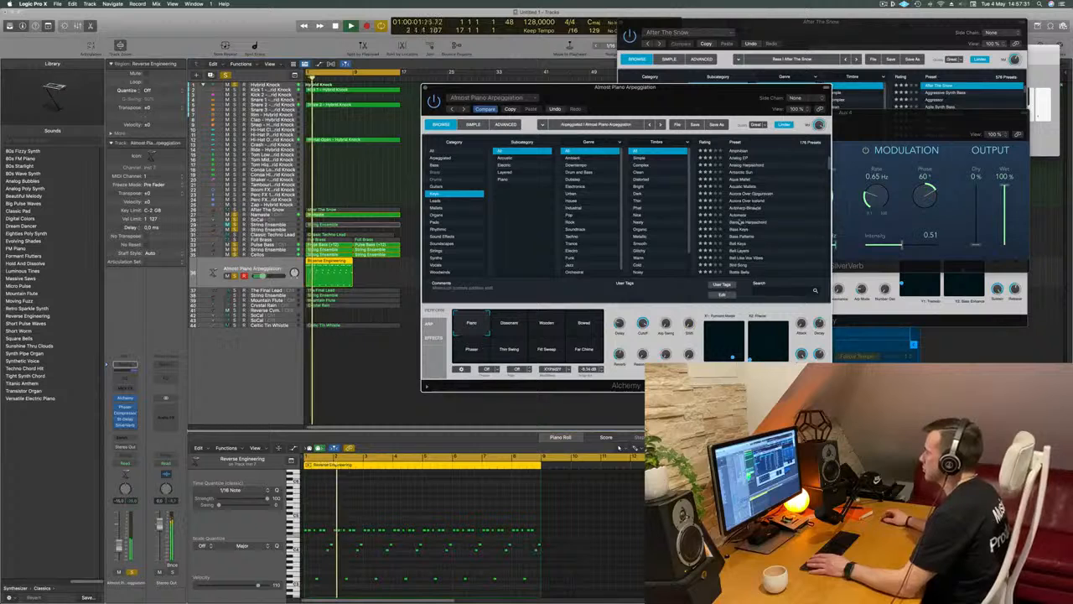
pyautogui.click(753, 222)
pyautogui.press('space')
pyautogui.press('space')
pyautogui.scroll(-1, 781, 209)
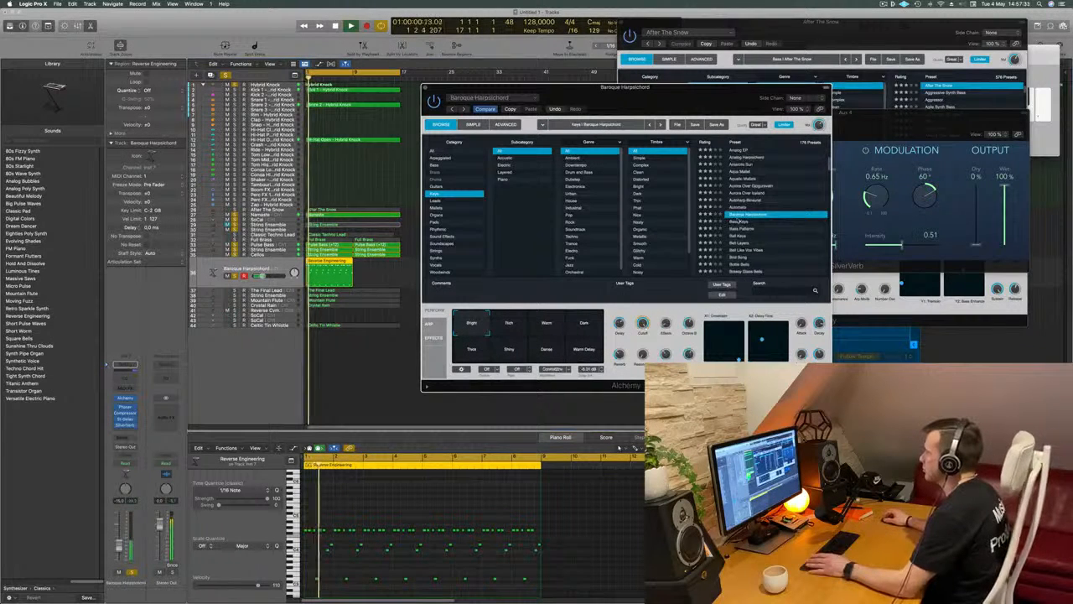
pyautogui.click(740, 222)
pyautogui.scroll(-3, 755, 210)
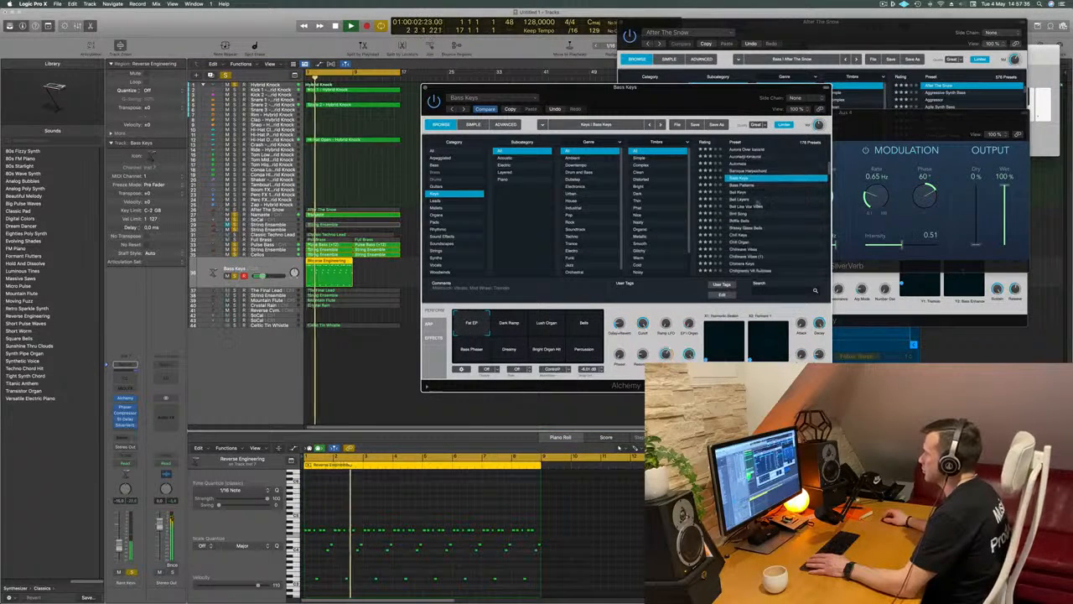
# Audition the Bell Layers and Chill Organ presets, raising the track's volume during playback
pyautogui.click(746, 199)
pyautogui.press('space')
pyautogui.press('space')
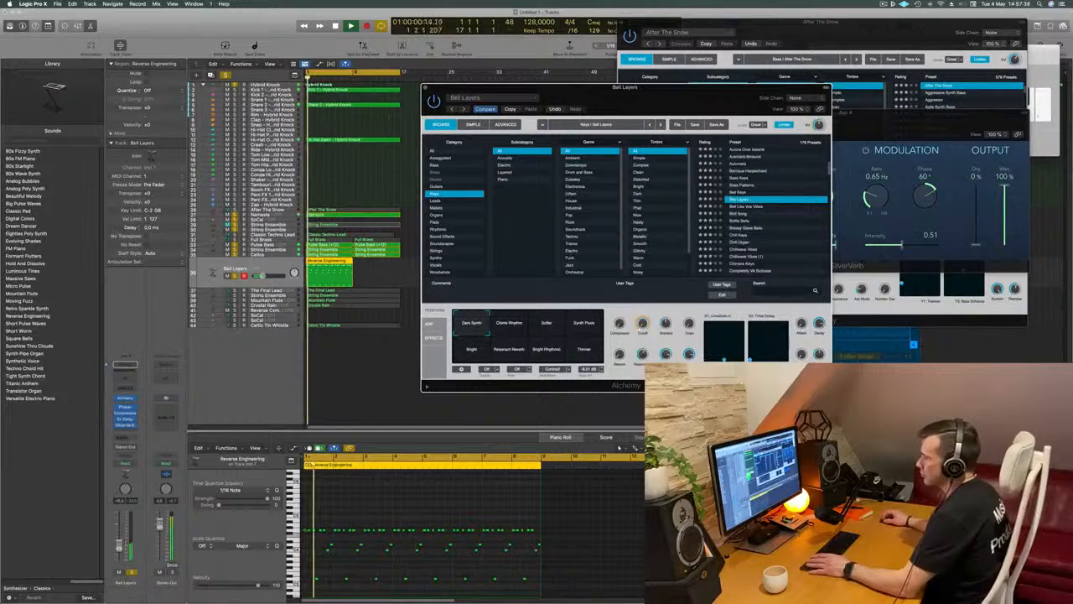
pyautogui.moveTo(119, 546); pyautogui.dragTo(110, 534)
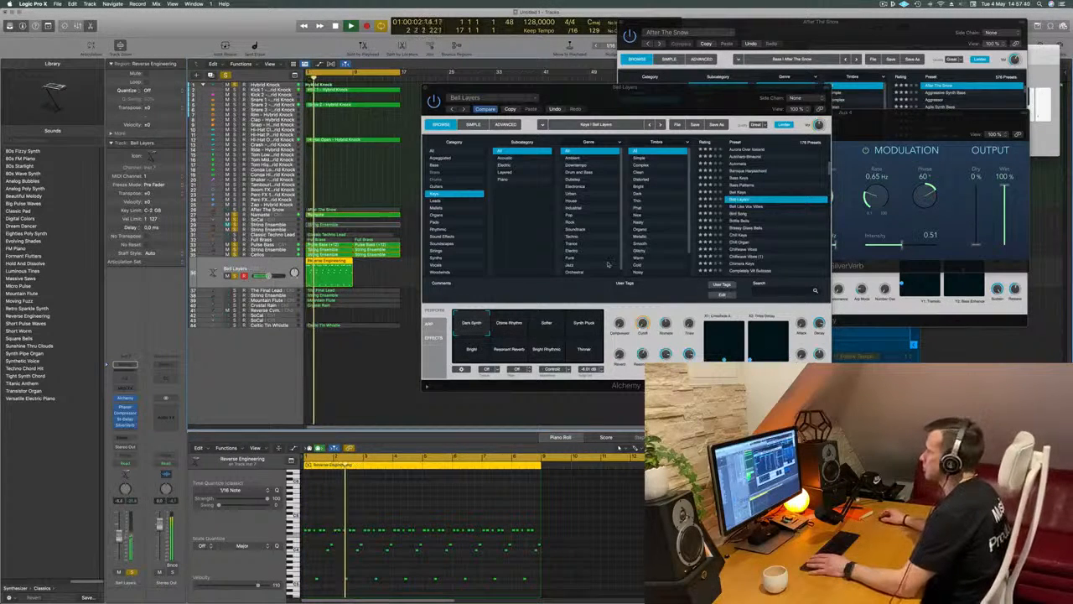
pyautogui.scroll(-2, 763, 214)
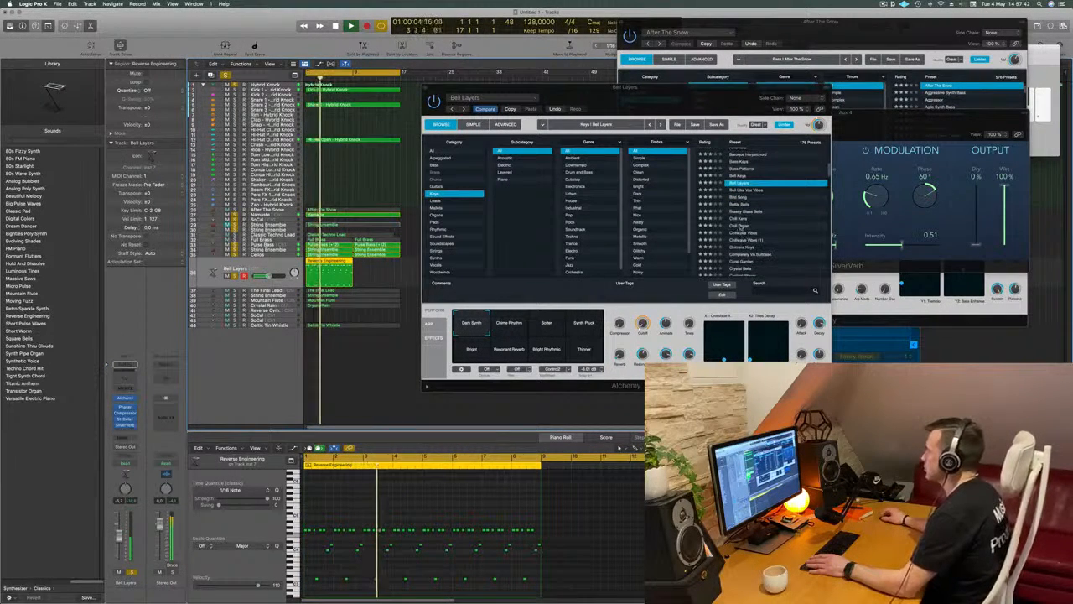
pyautogui.click(742, 226)
pyautogui.click(741, 226)
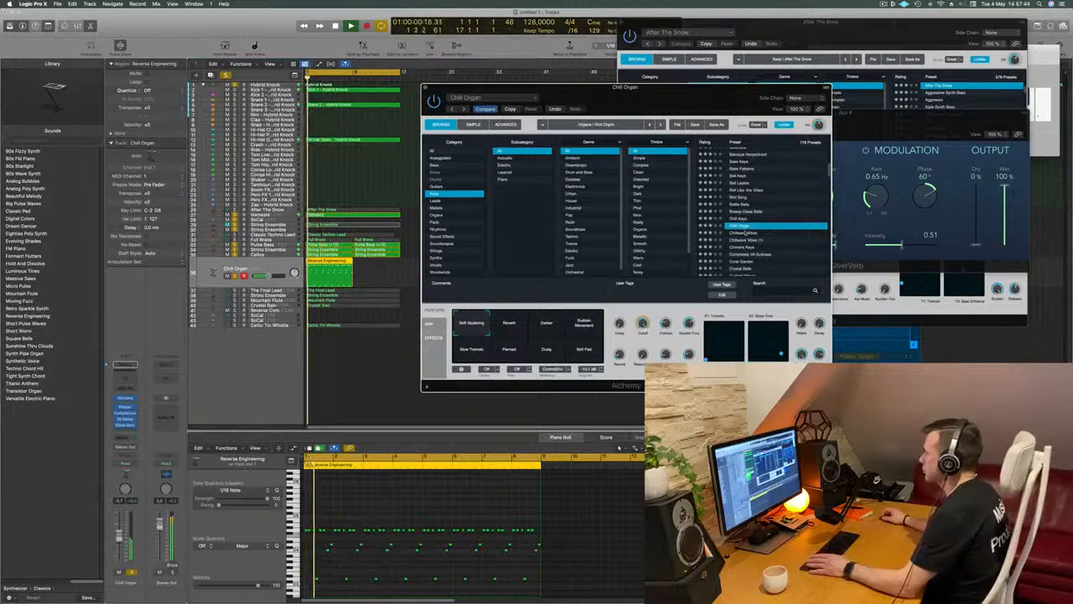
# Load the Chillwave Vibes preset with its Pluck performance variation and raise the track's volume
pyautogui.click(741, 233)
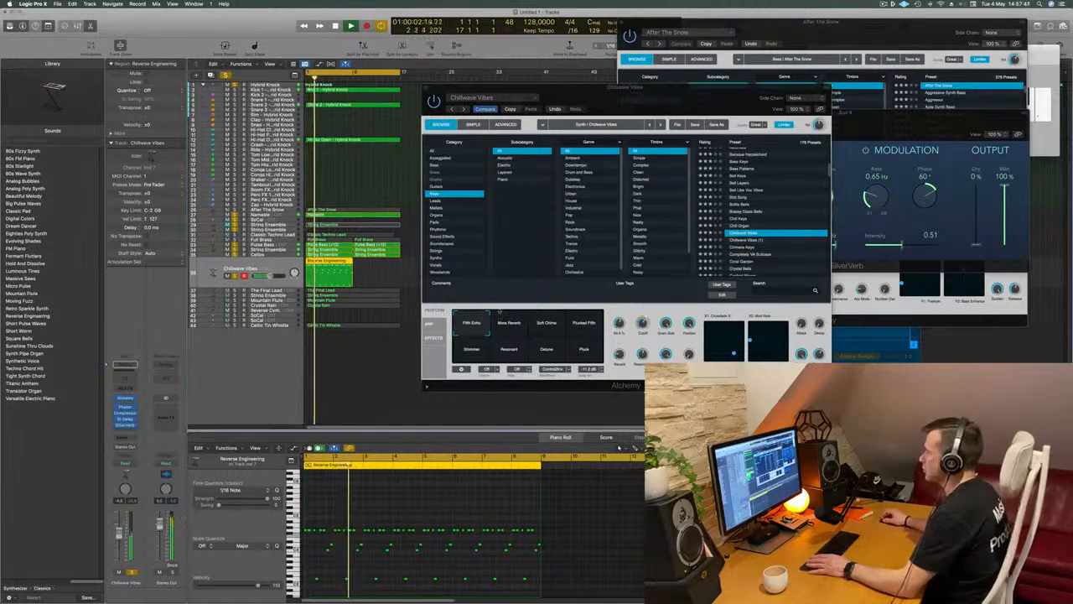
pyautogui.click(504, 326)
pyautogui.click(546, 324)
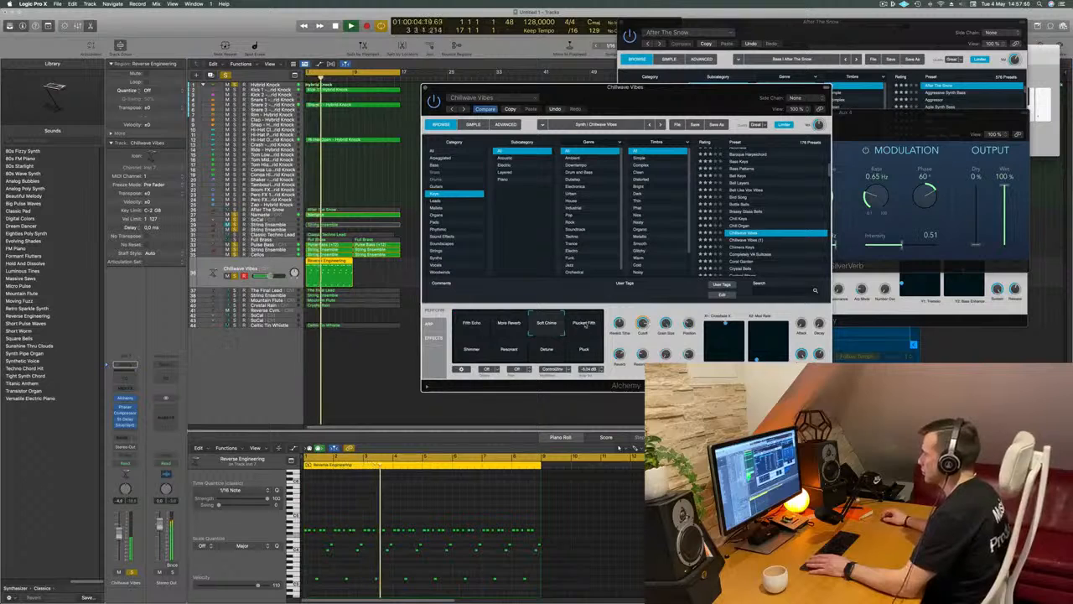
pyautogui.click(585, 325)
pyautogui.click(585, 349)
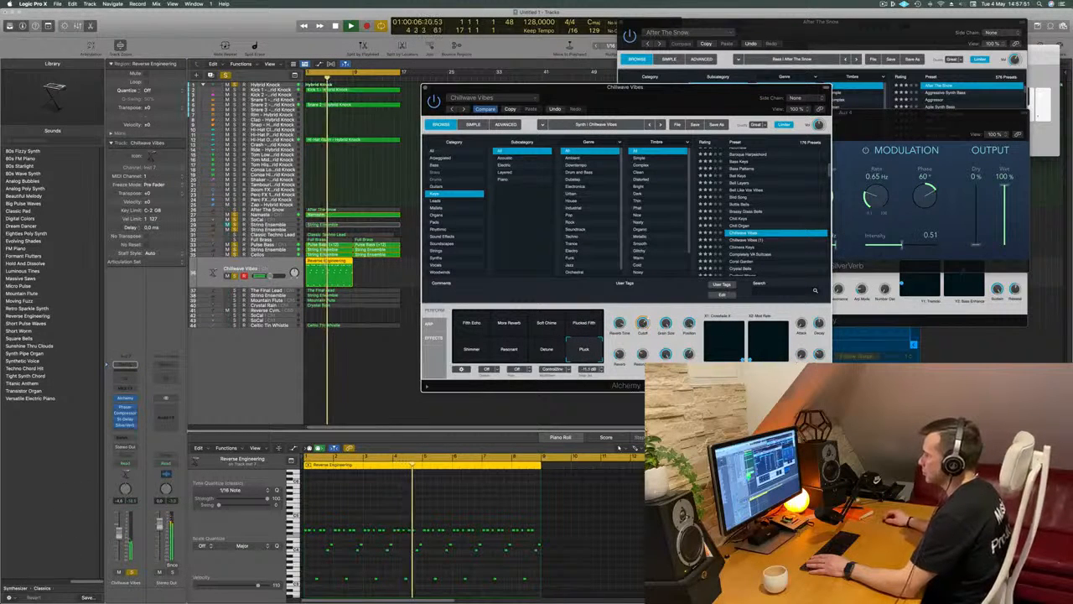
pyautogui.moveTo(120, 530); pyautogui.dragTo(119, 528)
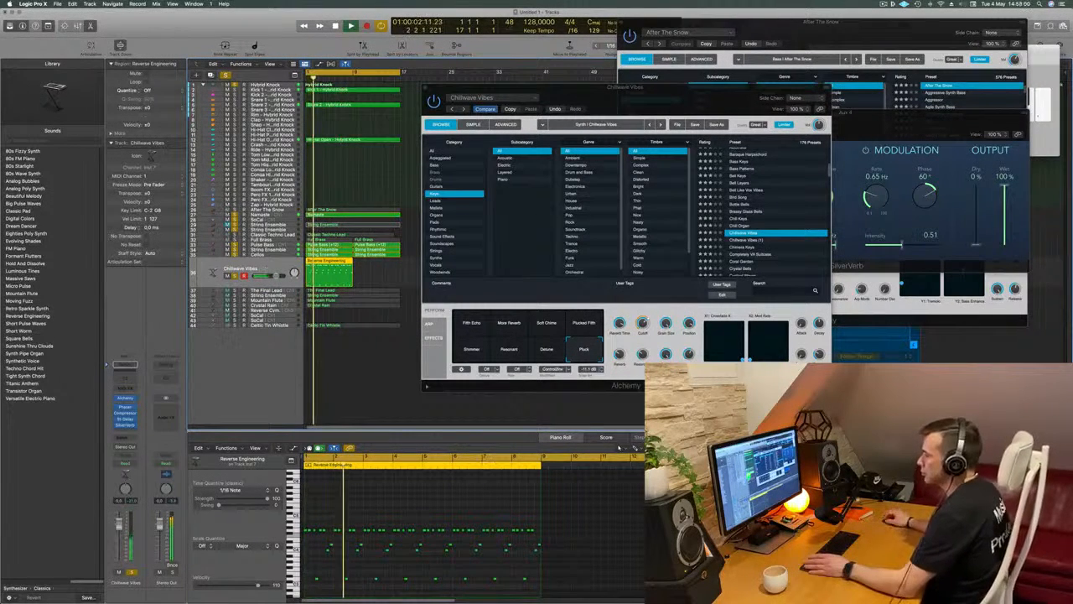
# Add a send to Bus 4 (Aux 4) on the Chillwave Vibes track and close its Alchemy window
pyautogui.click(124, 437)
pyautogui.moveTo(135, 448)
pyautogui.click(201, 370)
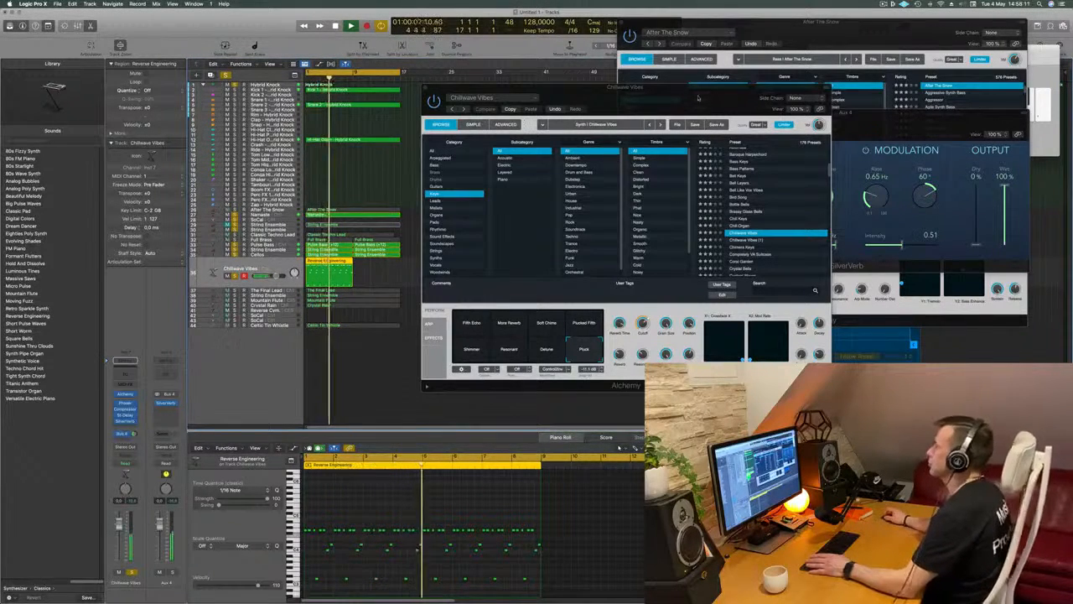
pyautogui.moveTo(698, 98); pyautogui.dragTo(675, 114)
pyautogui.click(403, 105)
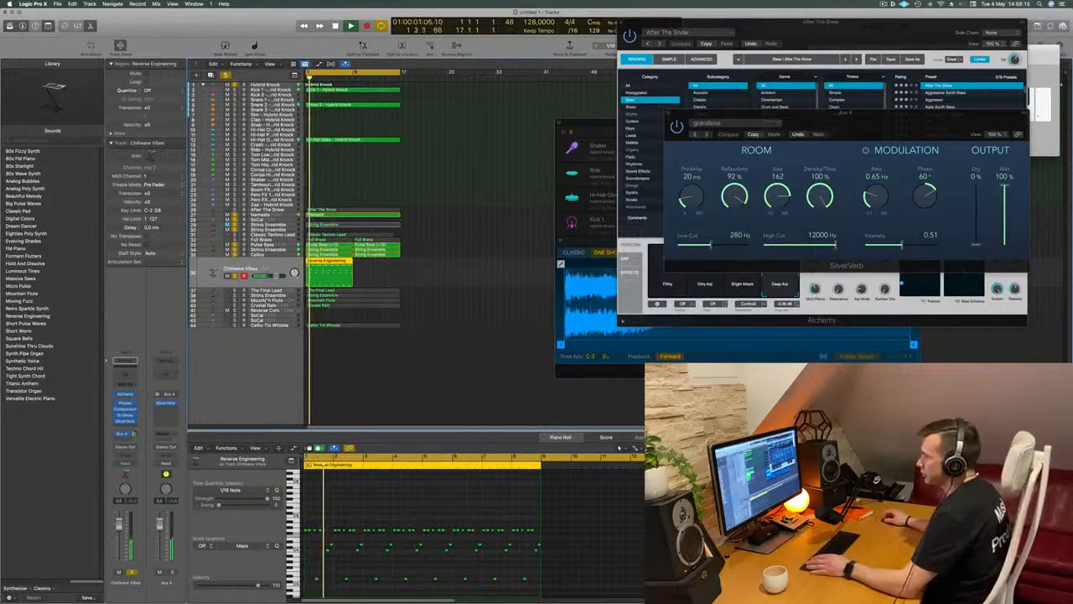
# Audition The Final Lead track in solo, playing it from the start of the project
pyautogui.click(256, 290)
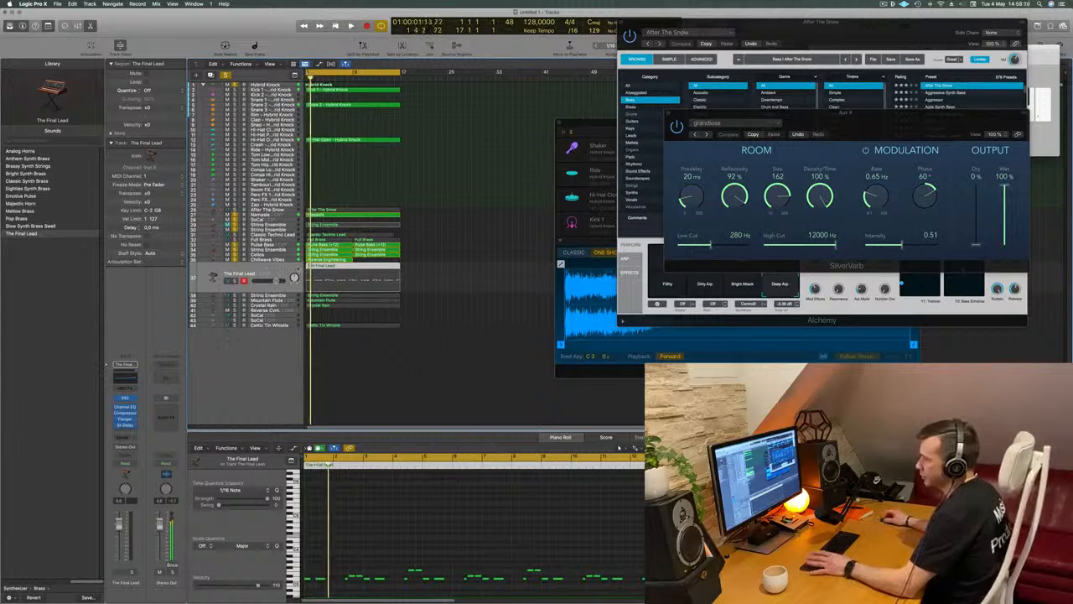
pyautogui.press('r')
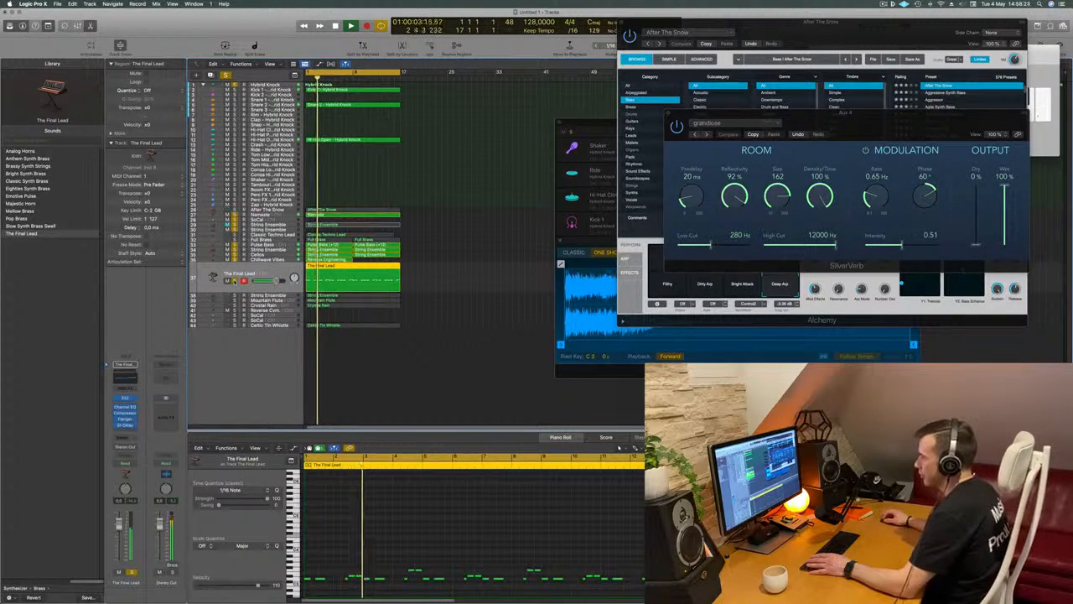
pyautogui.press('s')
pyautogui.press('Return')
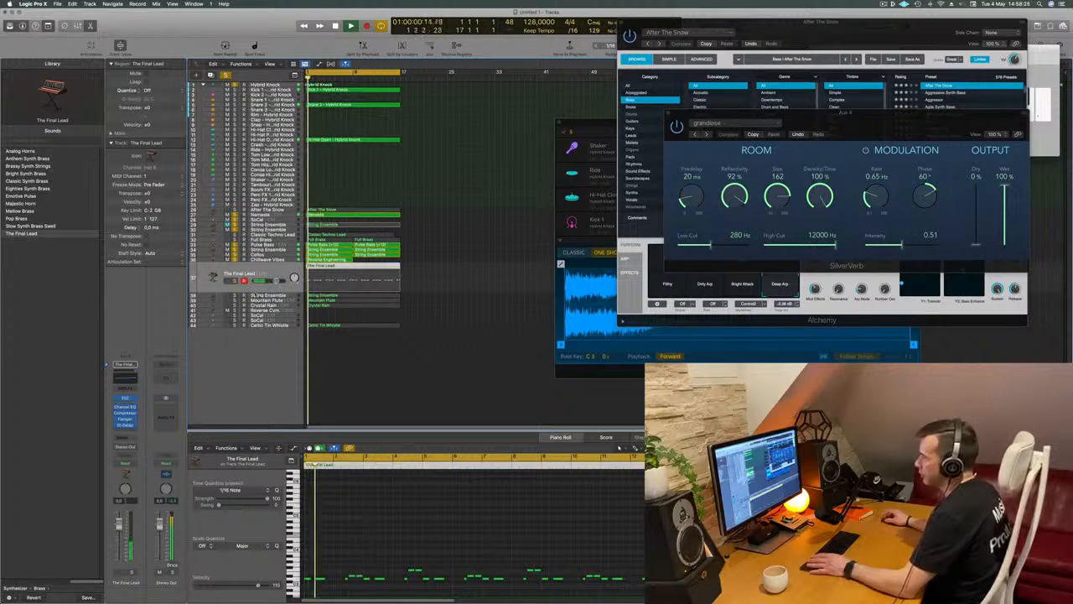
# Audition the String Ensemble track below The Final Lead in solo and mute it
pyautogui.press('Down')
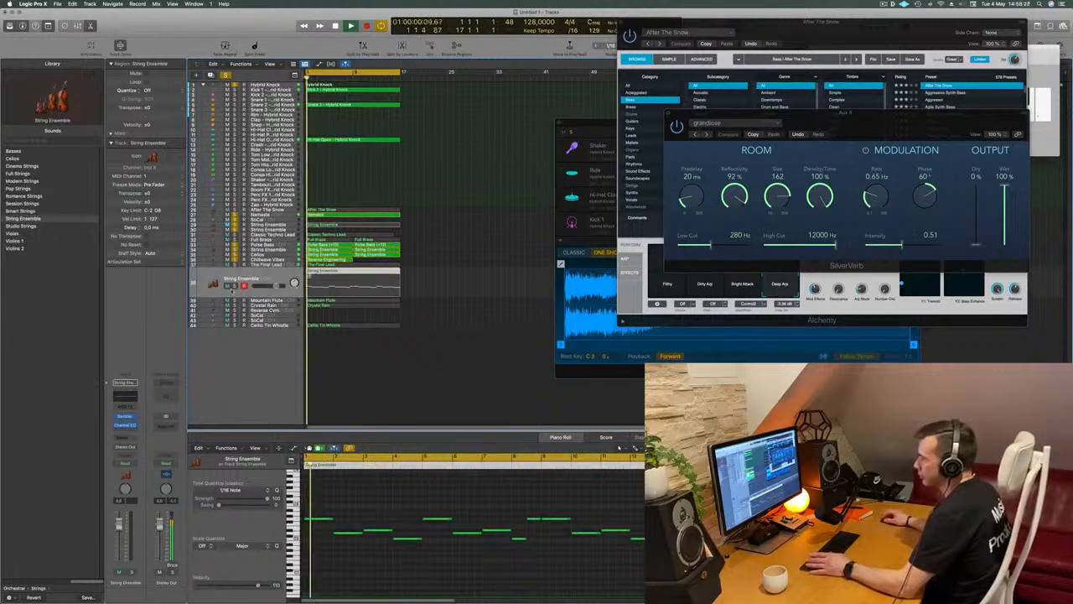
pyautogui.press('s')
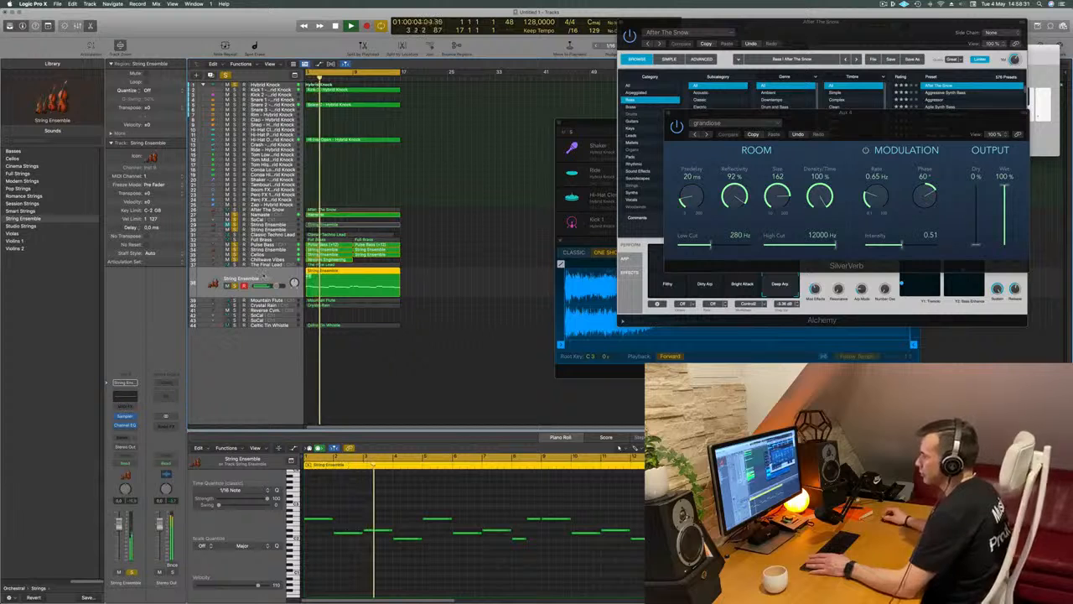
pyautogui.press('m')
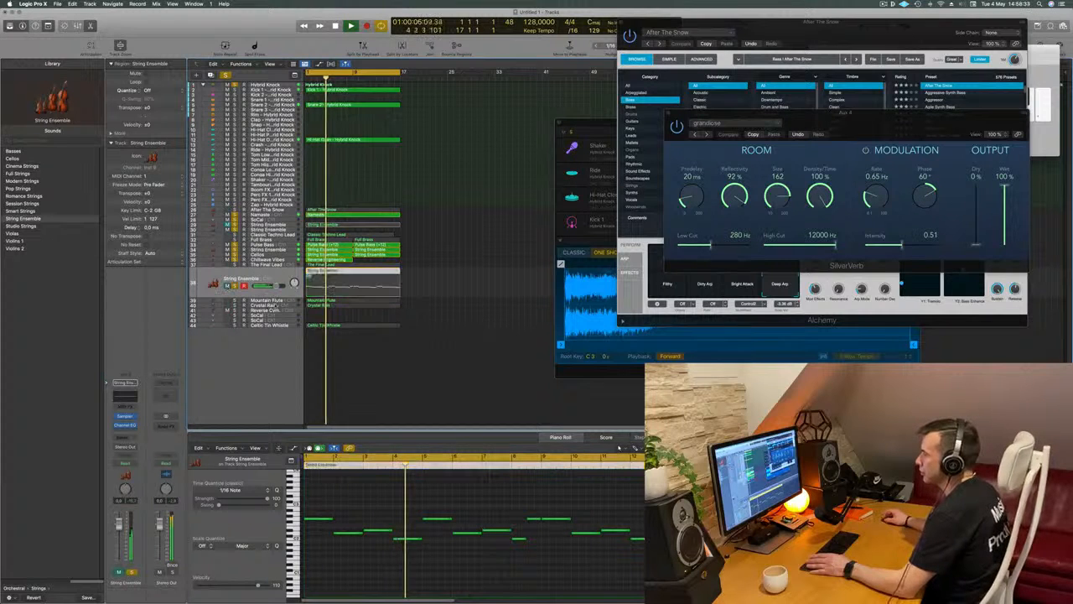
# Audition the Mountain Flute track from the start of the project and mute it
pyautogui.click(253, 301)
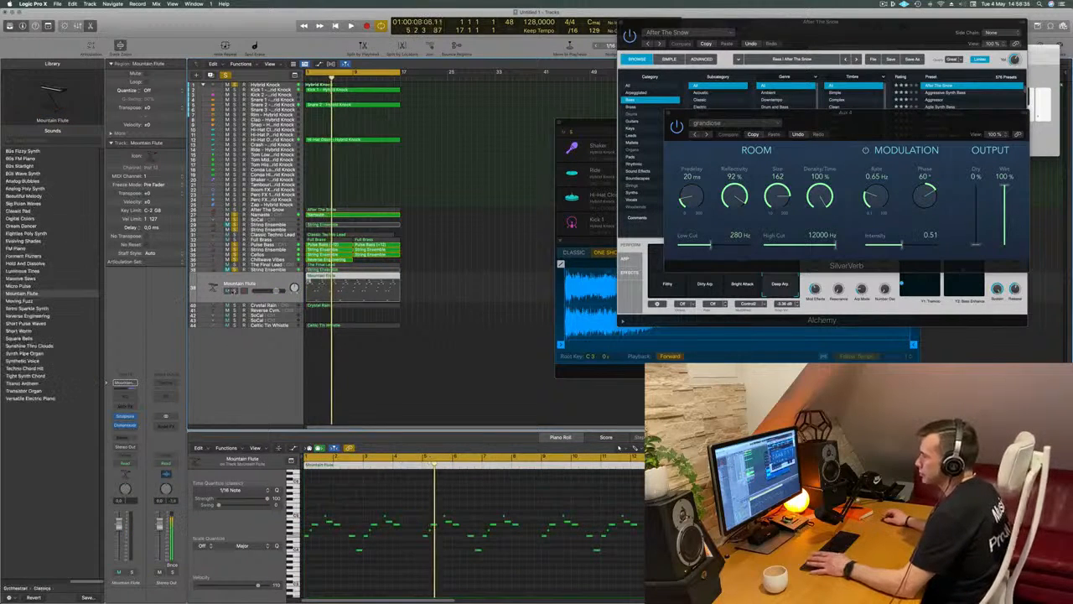
pyautogui.press('Return')
pyautogui.click(234, 291)
pyautogui.click(234, 292)
pyautogui.press('space')
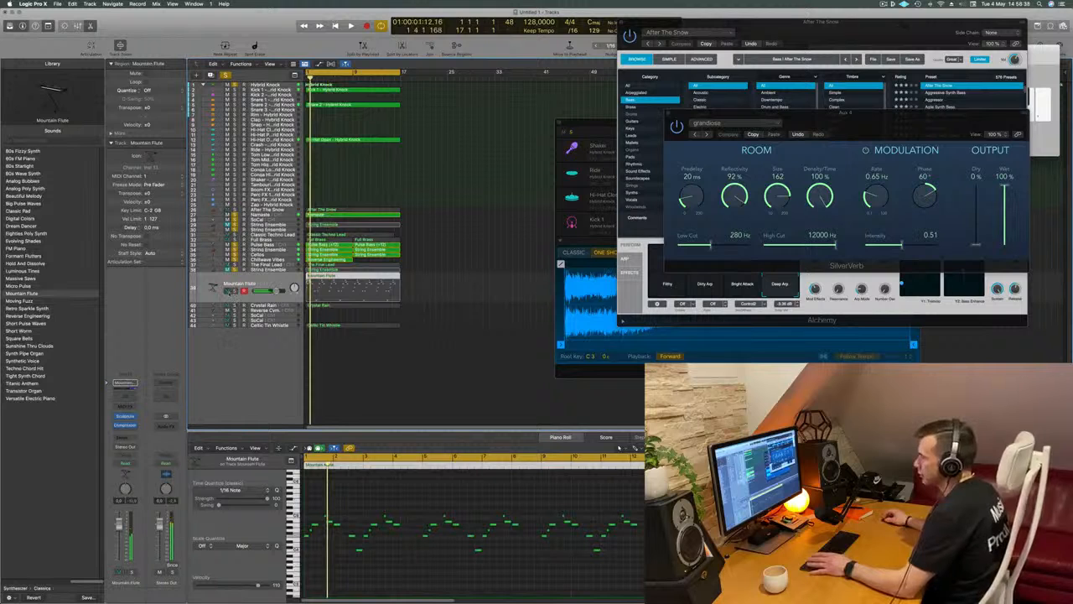
pyautogui.press('space')
# Audition the Crystal Rain track in solo from the start of the project, with solo off again at the end
pyautogui.click(246, 306)
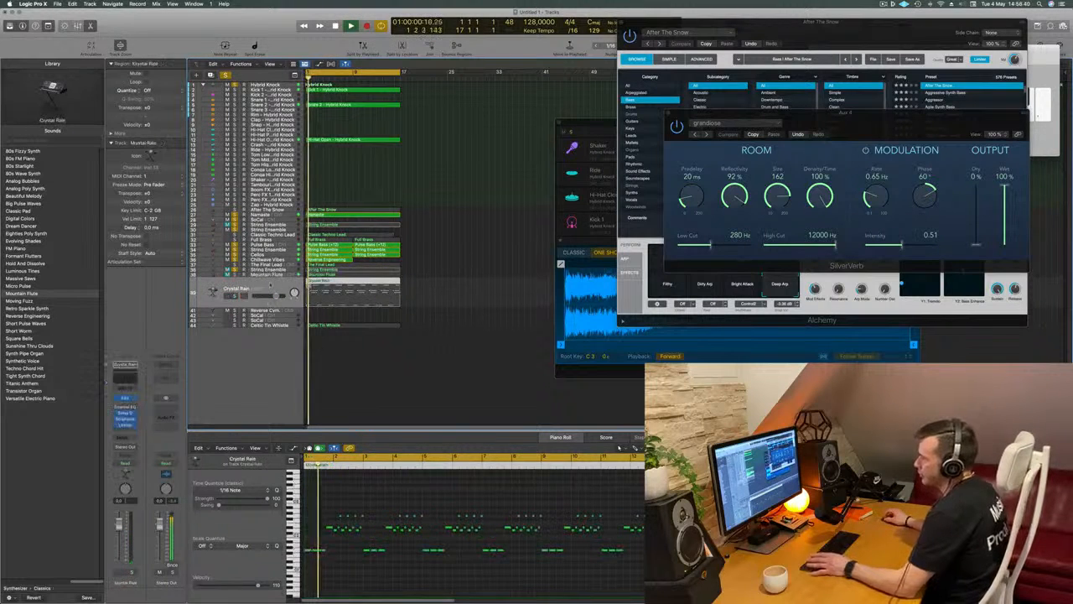
pyautogui.press('Return')
pyautogui.click(235, 295)
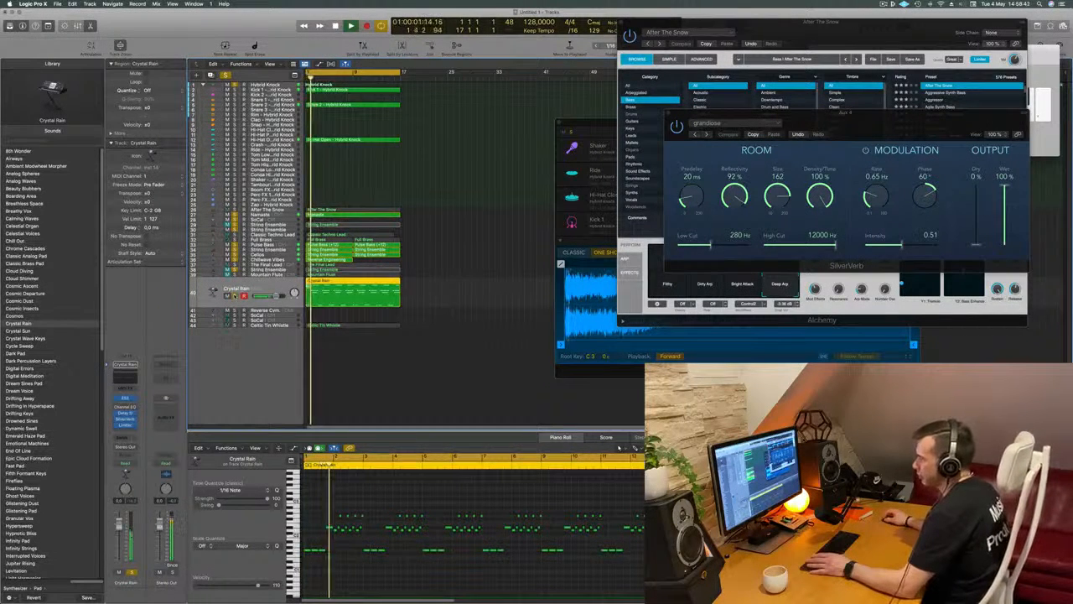
pyautogui.click(235, 295)
pyautogui.press('Return')
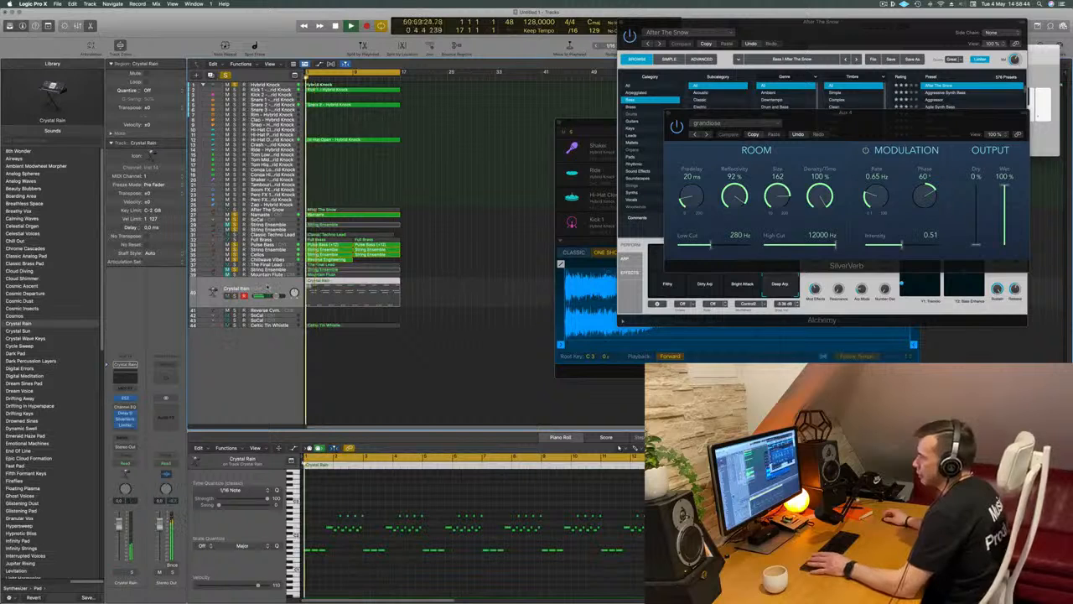
# Go down to the Celtic Tin Whistle track and play it from the start of the project
pyautogui.press('Down')
pyautogui.press('Down')
pyautogui.press('Down')
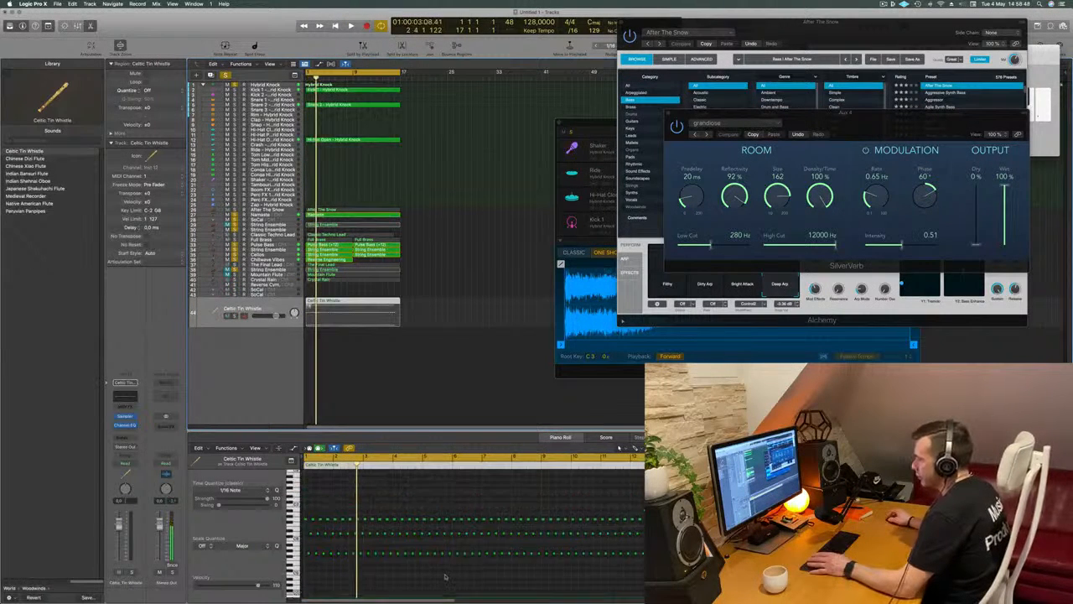
pyautogui.press('Return')
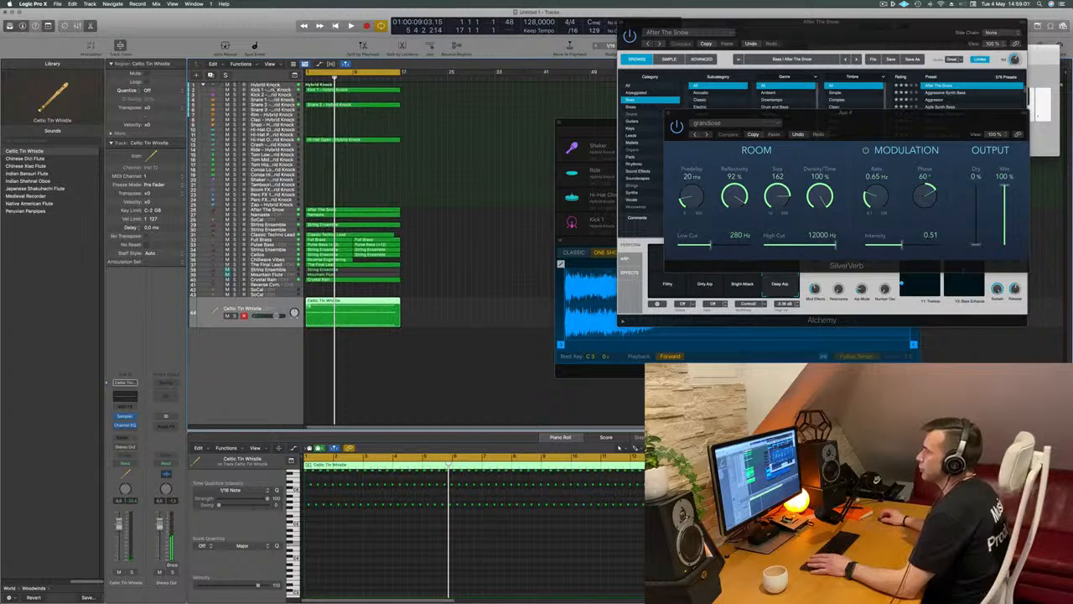
# Solo the Kick 1, Snare 2 and Hi-Hat Open tracks of the Hybrid Knock kit during playback
pyautogui.click(252, 90)
pyautogui.press('space')
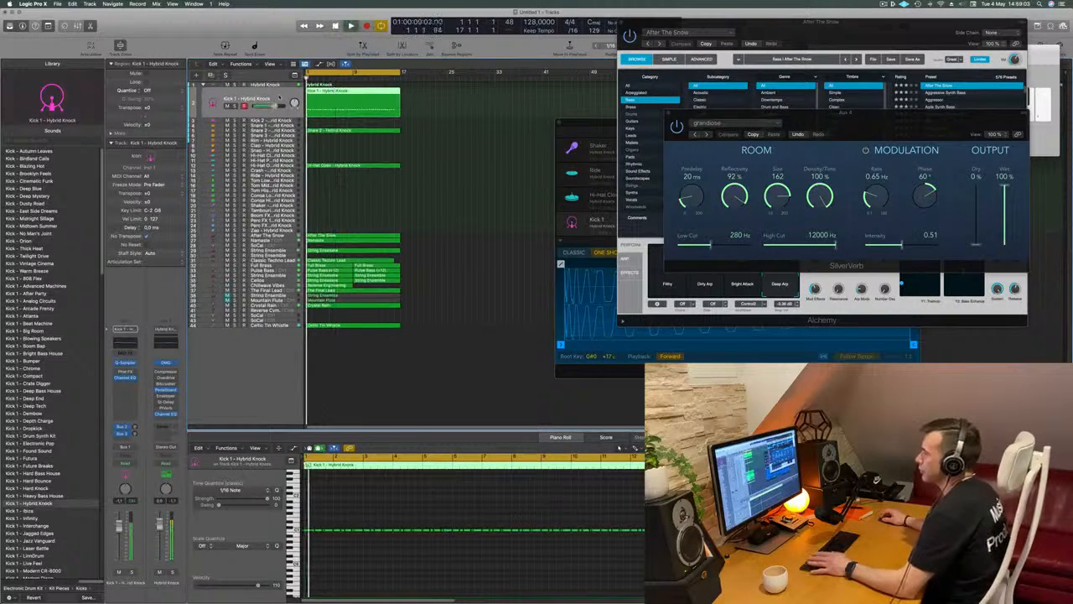
pyautogui.press('space')
pyautogui.press('space')
pyautogui.click(234, 106)
pyautogui.press('space')
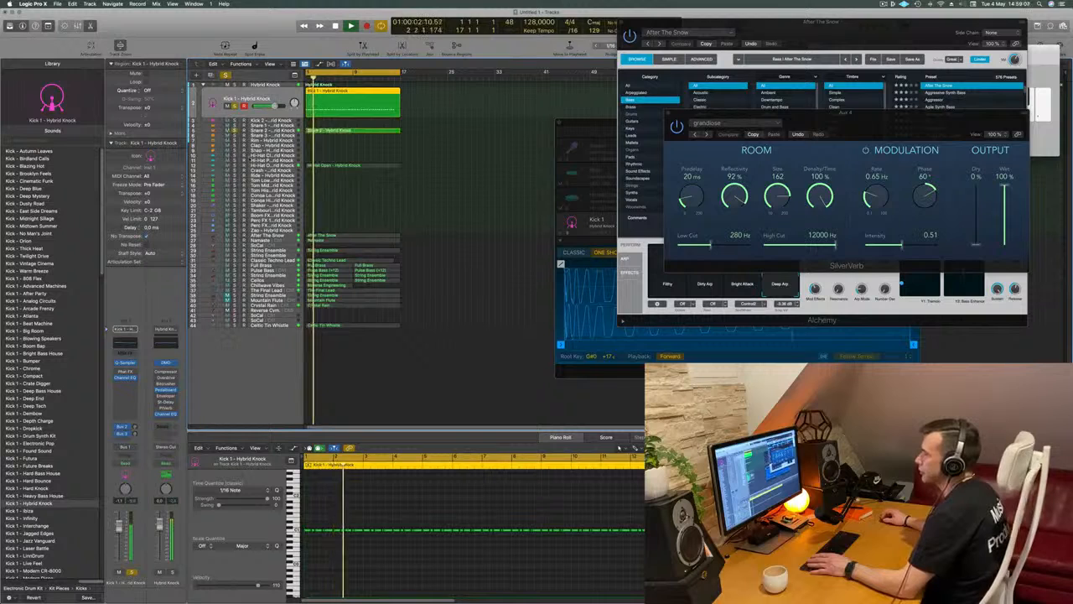
pyautogui.click(235, 166)
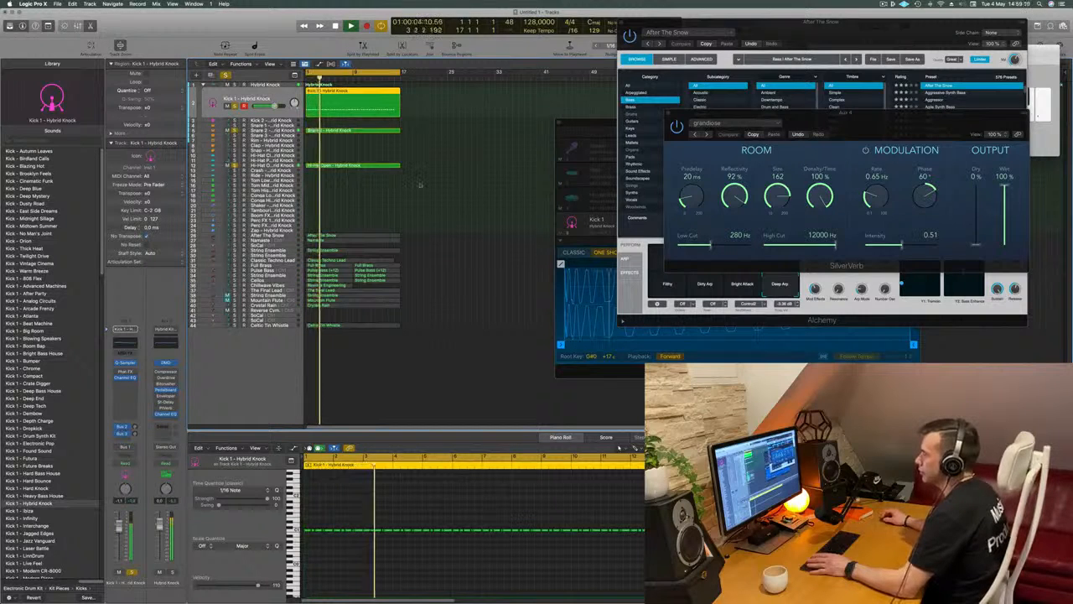
# Repeat all regions three times so the 16-bar loop plays four times in a row
pyautogui.press('space')
pyautogui.press('space')
pyautogui.press('super+a')
pyautogui.press('super+r')
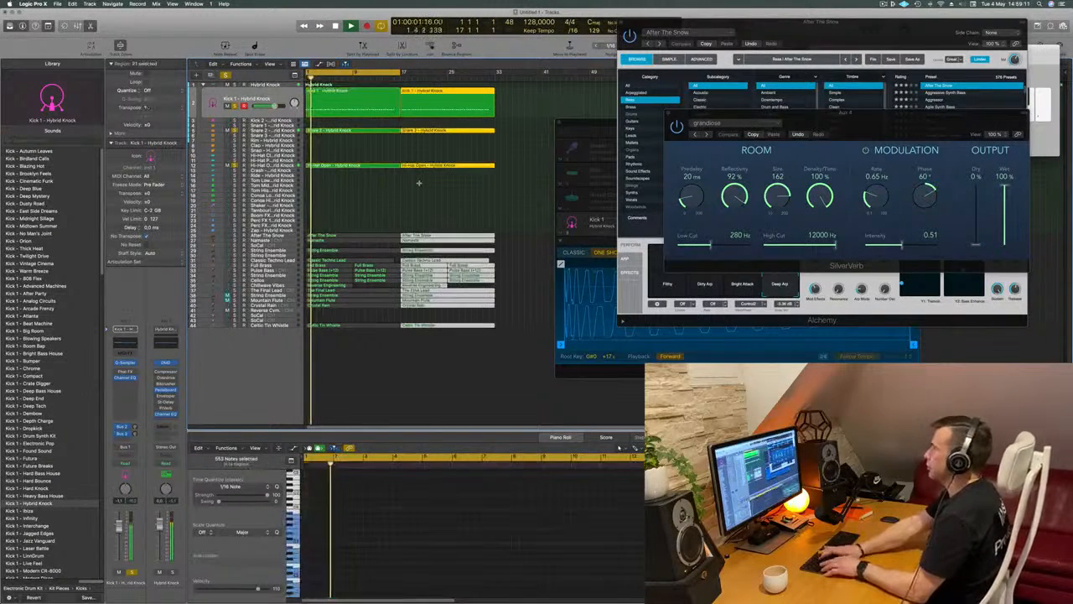
pyautogui.press('super+r')
pyautogui.press('super+r')
pyautogui.press('space')
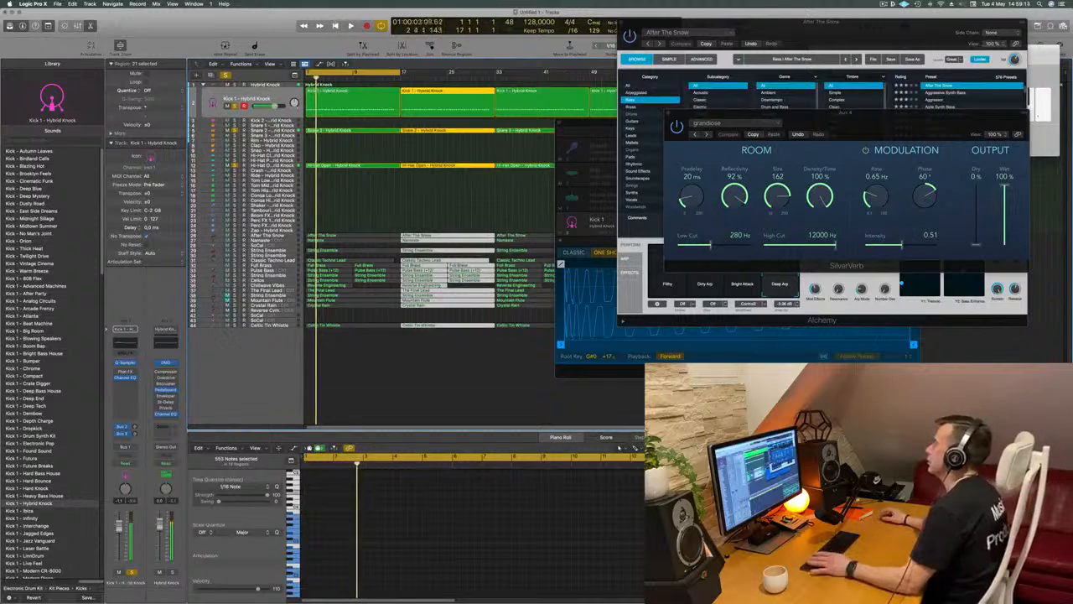
pyautogui.press('space')
# Clear the arrangement view by moving the Alchemy, SilverVerb and Musical Typing windows aside and closing the drum kit plug-in window
pyautogui.moveTo(705, 22); pyautogui.dragTo(654, 353)
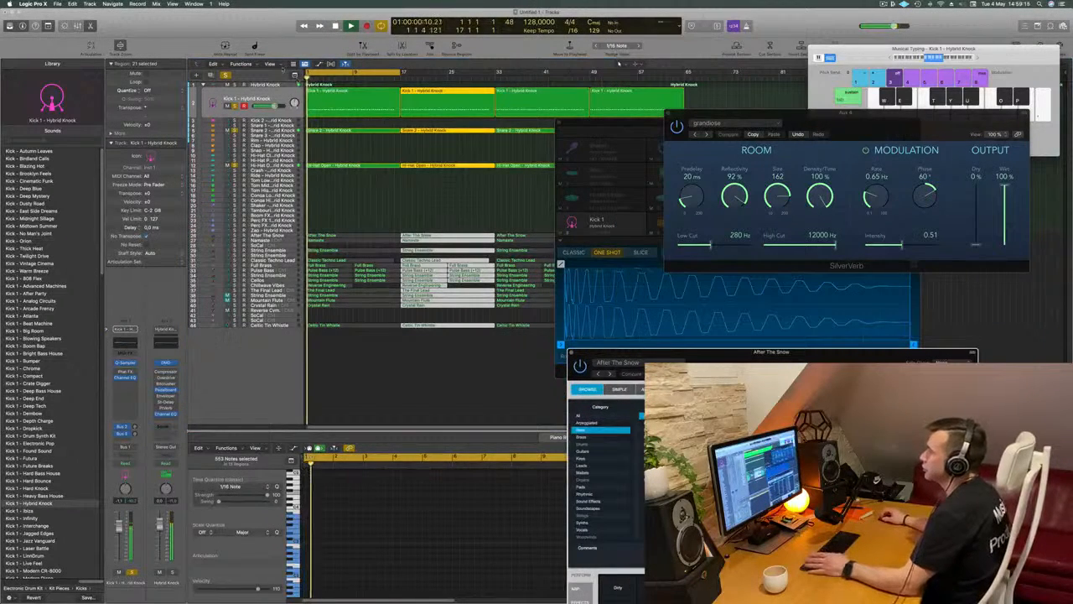
pyautogui.click(280, 65)
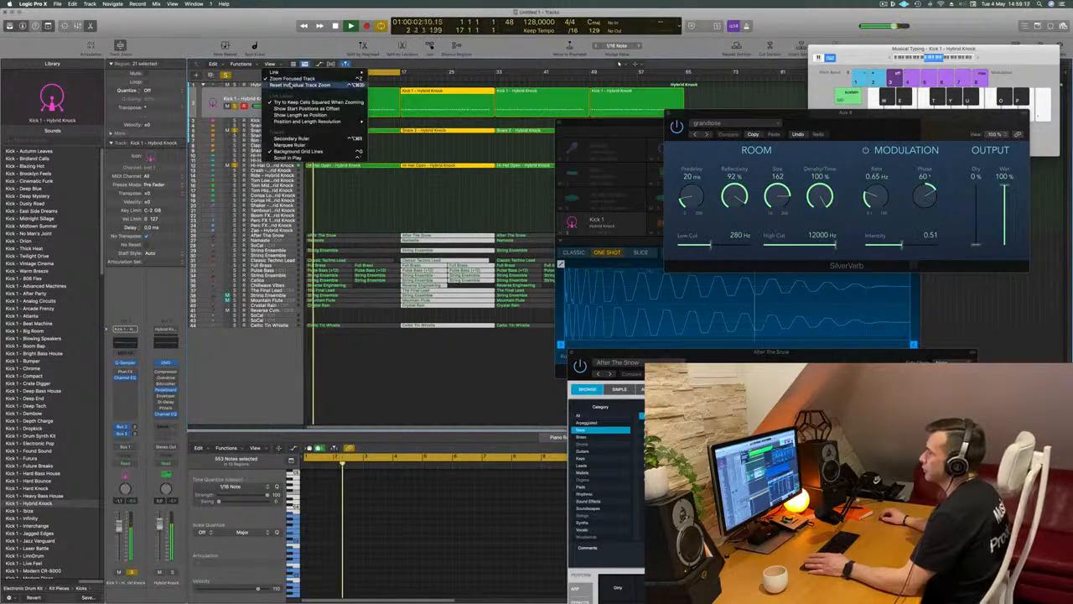
pyautogui.click(671, 111)
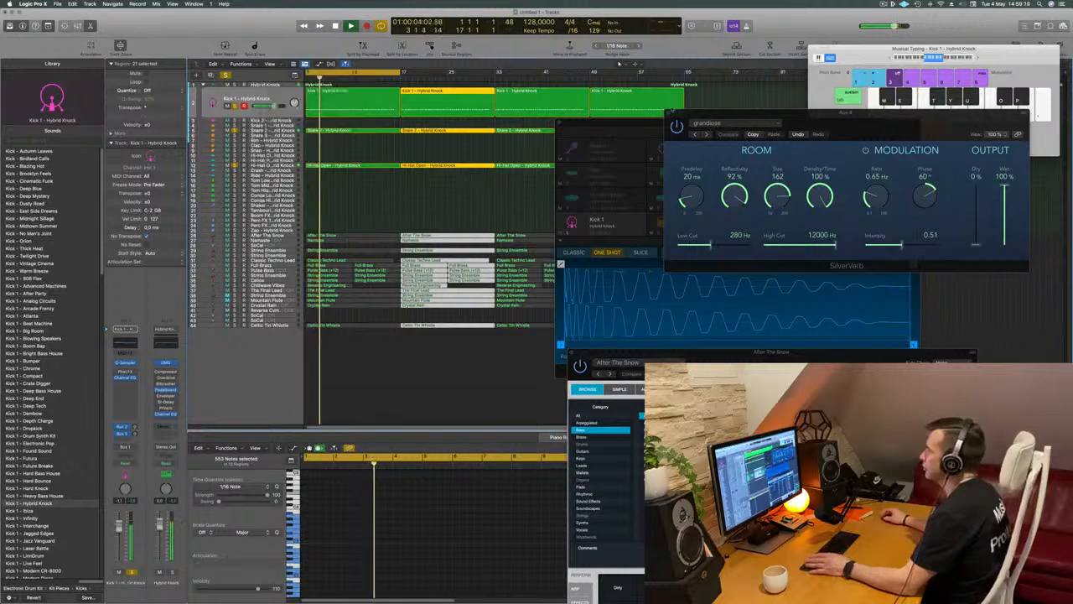
pyautogui.click(669, 111)
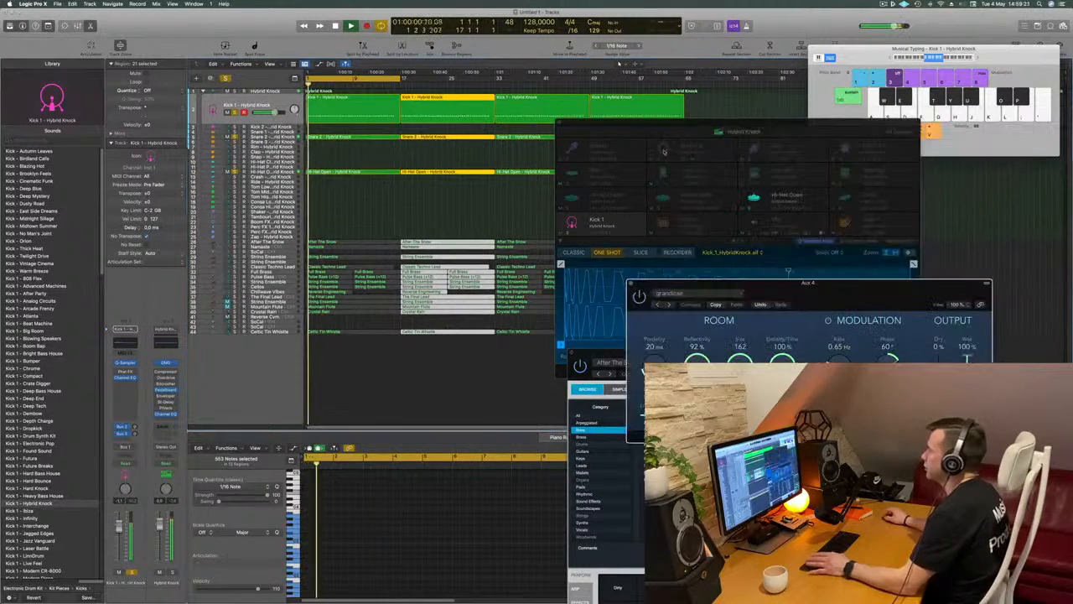
pyautogui.click(743, 132)
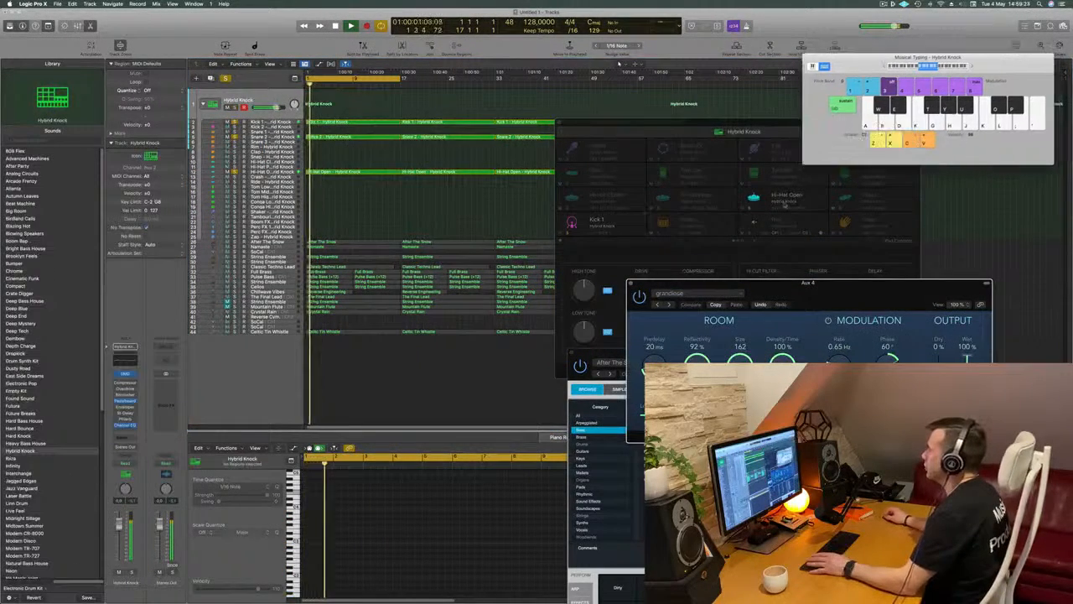
pyautogui.moveTo(891, 58); pyautogui.dragTo(786, 224)
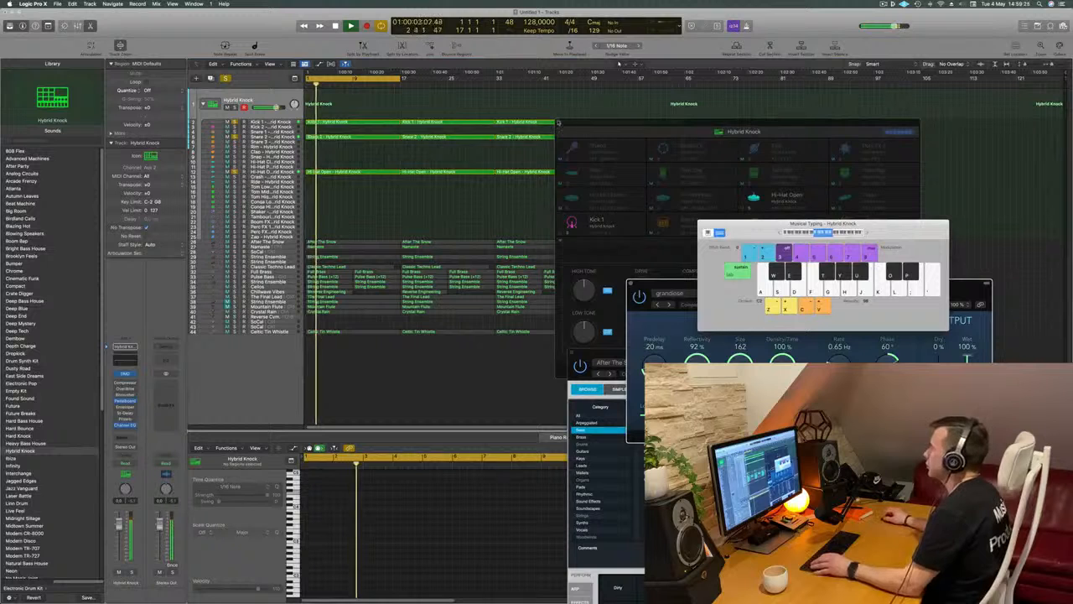
pyautogui.click(558, 124)
pyautogui.click(559, 123)
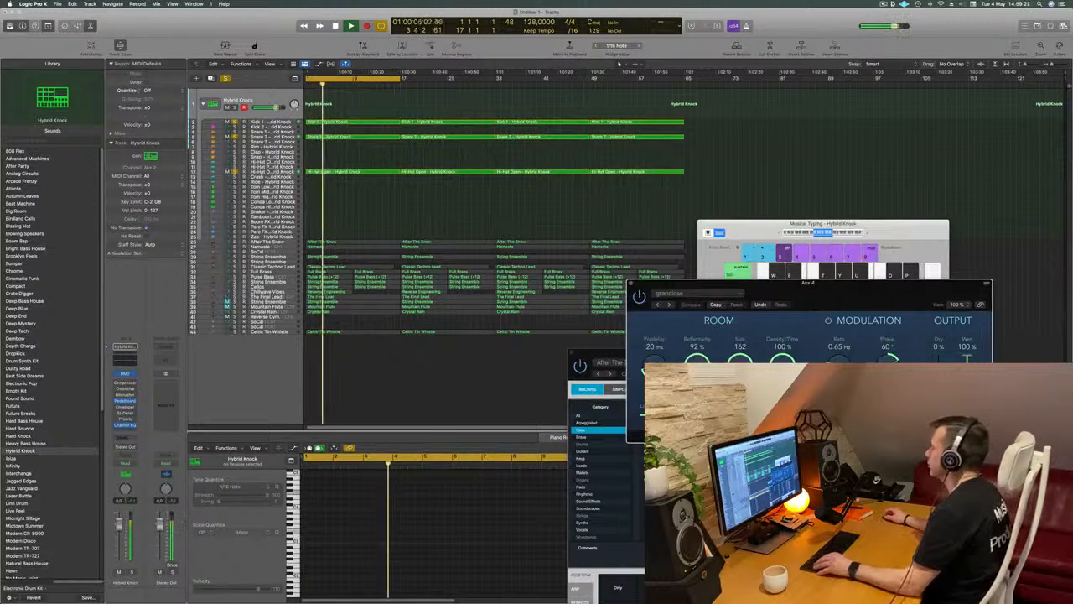
# Shorten the project end to just past the last regions and move the Hybrid Knock drum stack below all other tracks
pyautogui.moveTo(1067, 80); pyautogui.dragTo(717, 91)
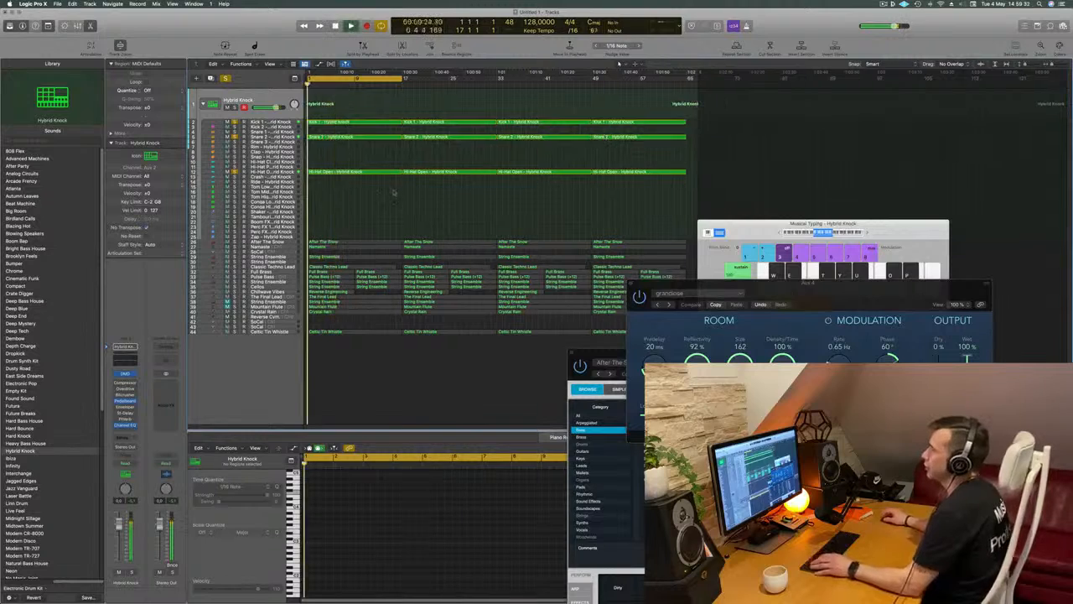
pyautogui.moveTo(280, 96); pyautogui.dragTo(282, 353)
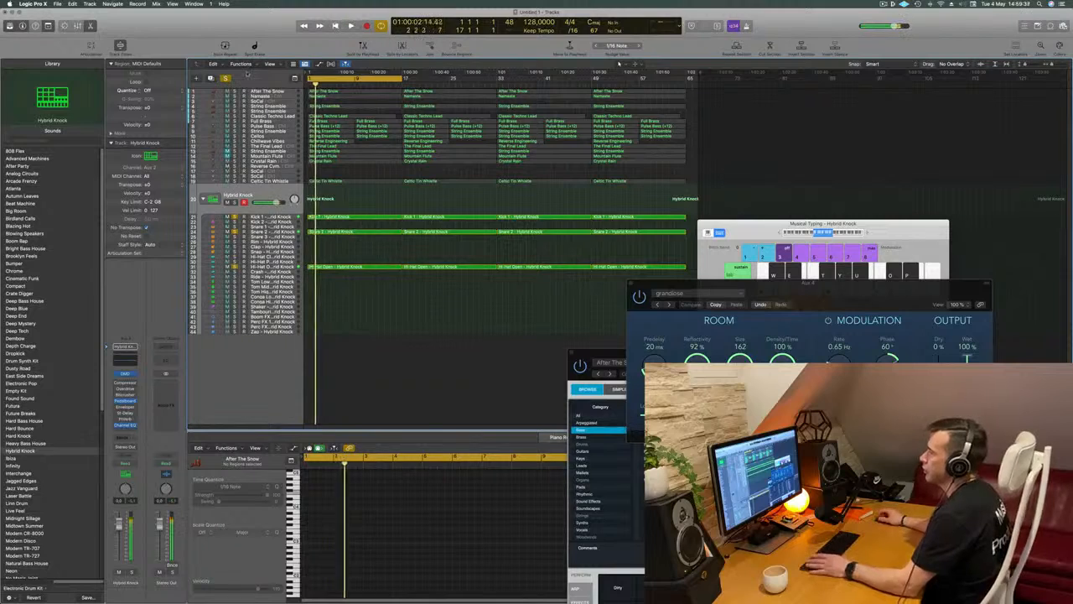
# Audition the After The Snow track in solo together with the drums, with its solo off again at the end
pyautogui.click(243, 93)
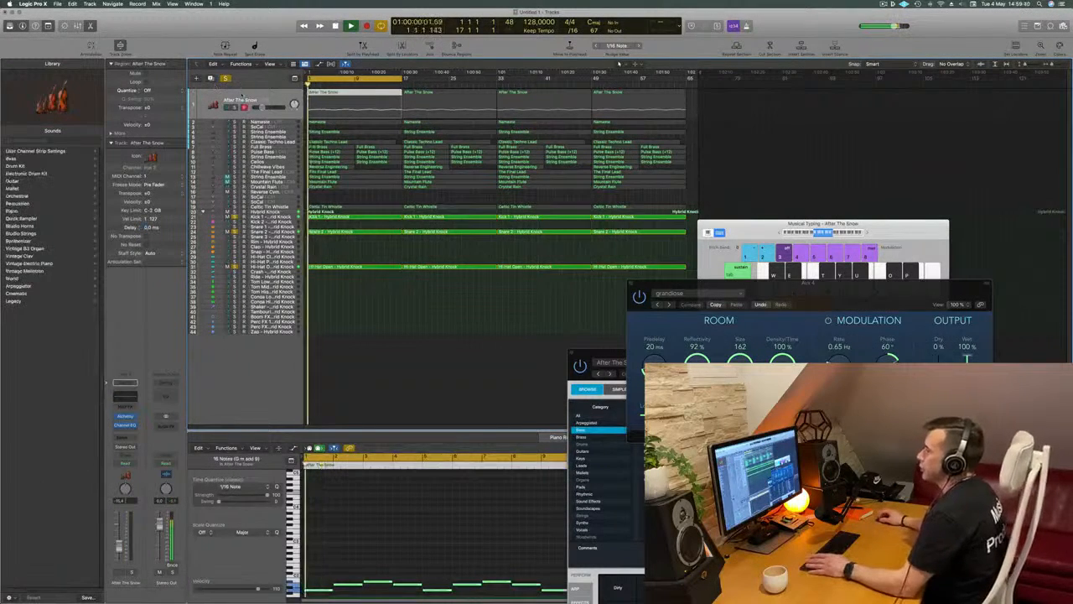
pyautogui.click(234, 107)
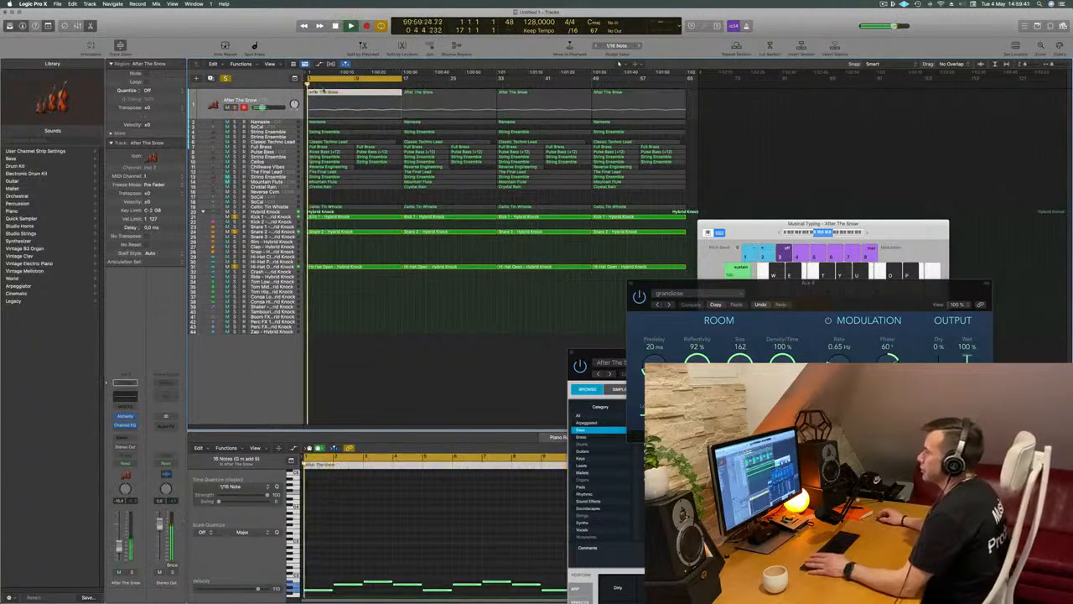
pyautogui.click(236, 107)
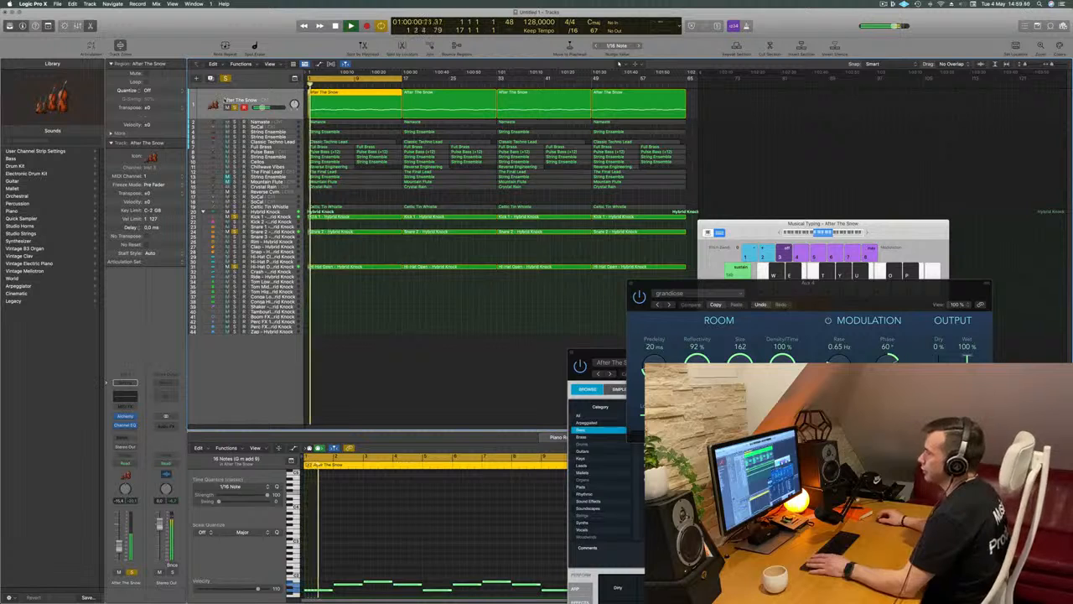
pyautogui.click(236, 107)
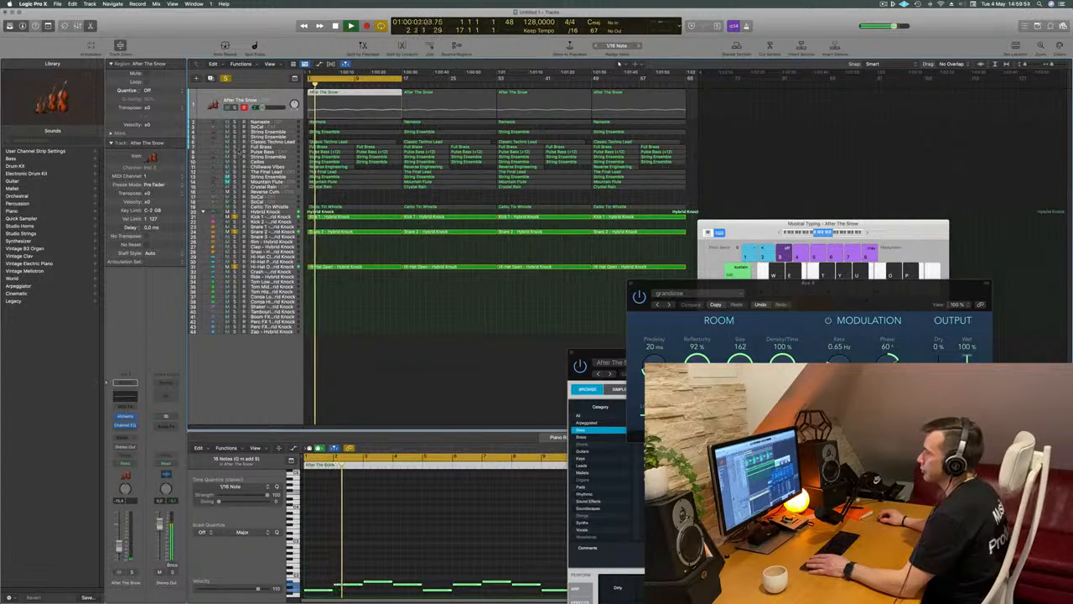
# Solo the Pulse Bass track and move it to the top of the track list, directly above After The Snow
pyautogui.click(235, 152)
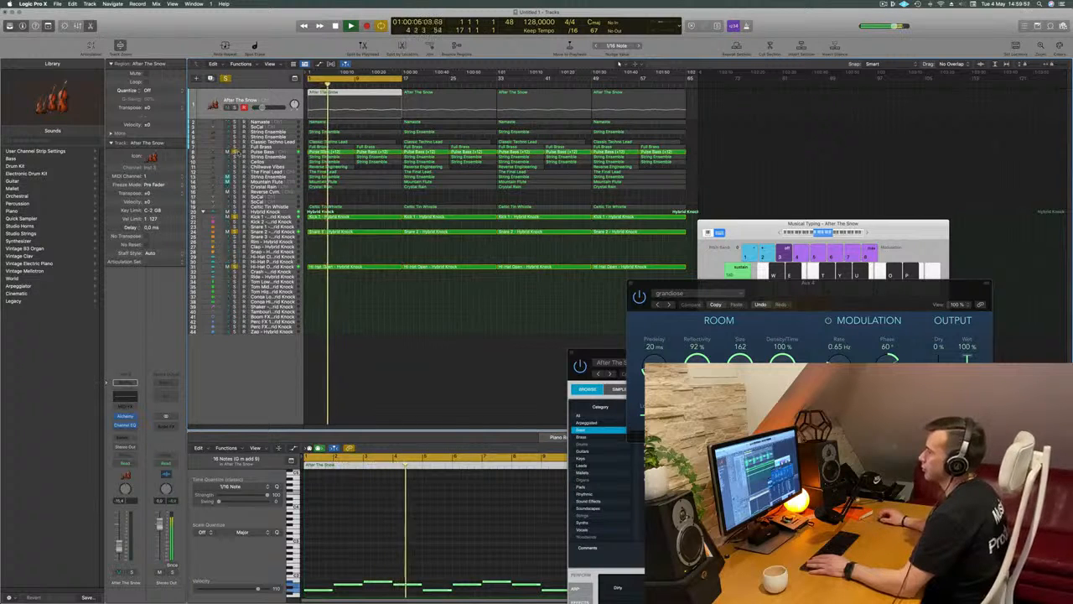
pyautogui.click(279, 152)
pyautogui.press('Return')
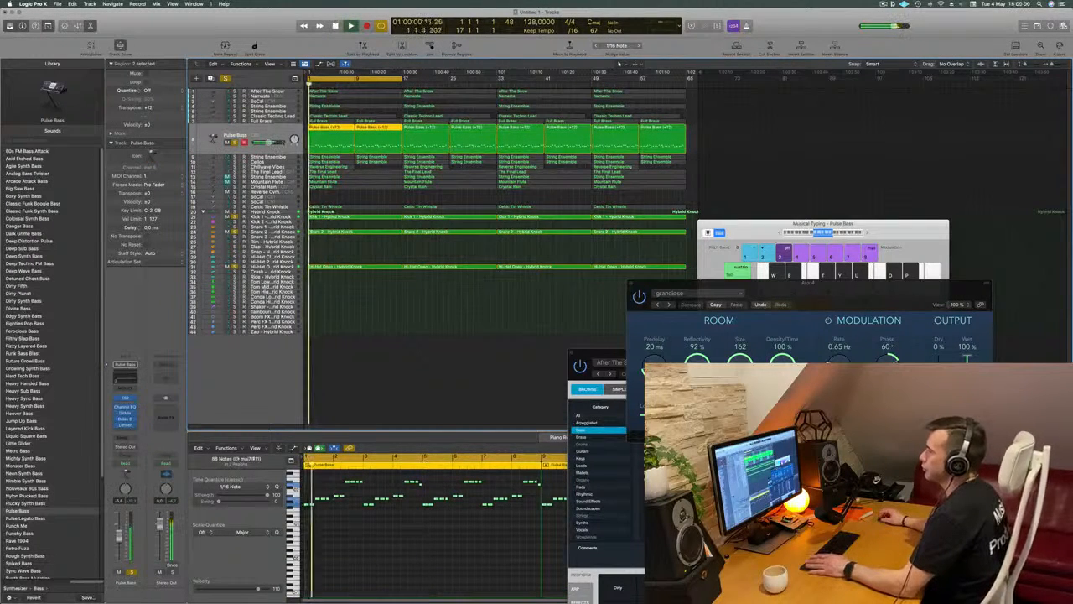
pyautogui.moveTo(273, 133); pyautogui.dragTo(273, 84)
pyautogui.press('Return')
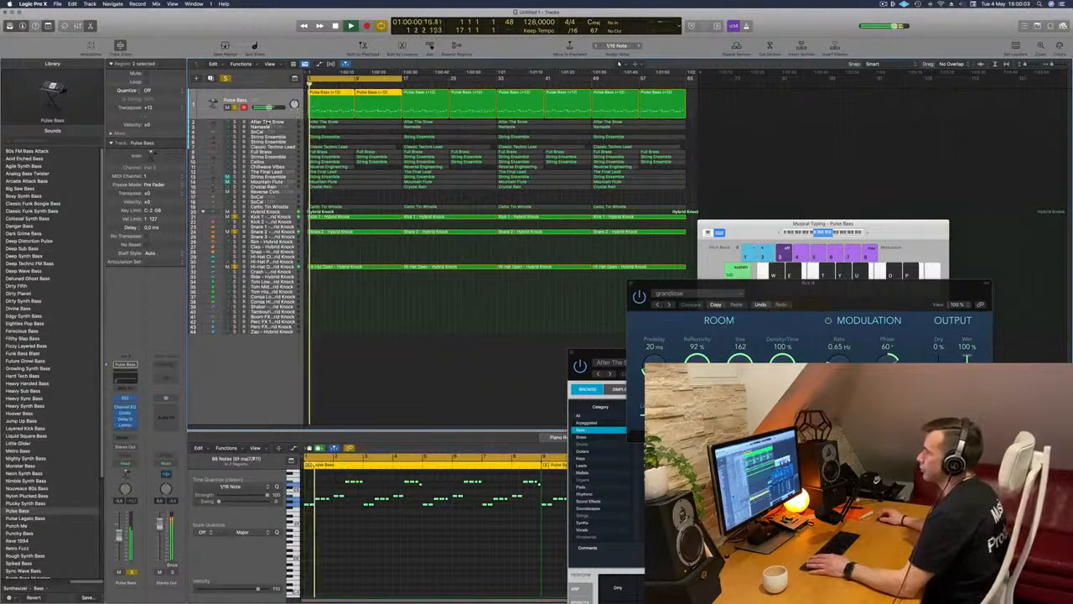
pyautogui.press('Down')
pyautogui.press('Delete')
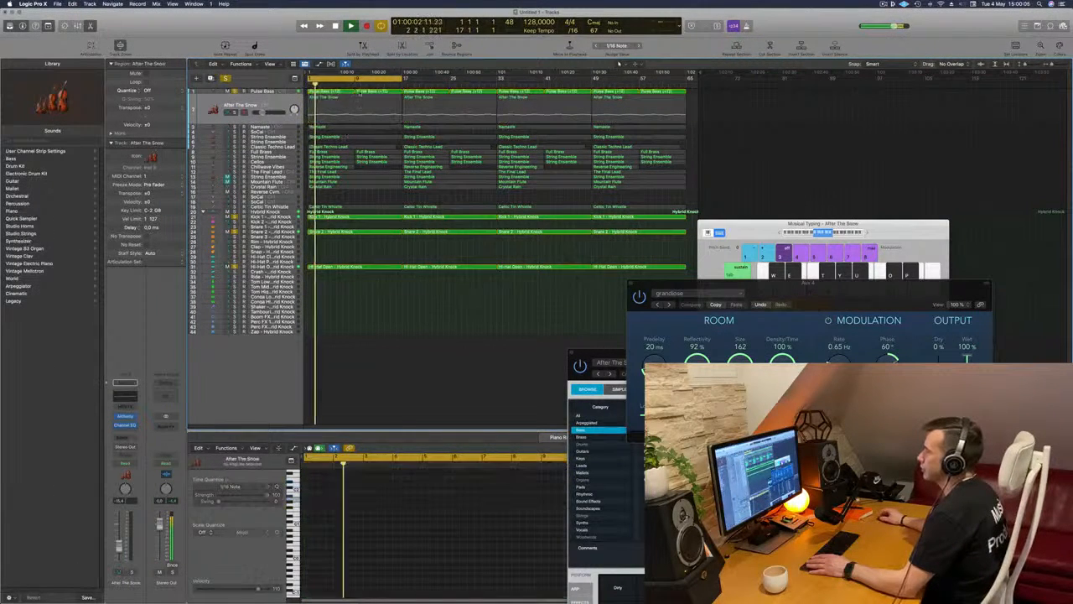
# Delete the After The Snow region in the first 16 bars and solo the Namaste track
pyautogui.press('super+z')
pyautogui.press('Delete')
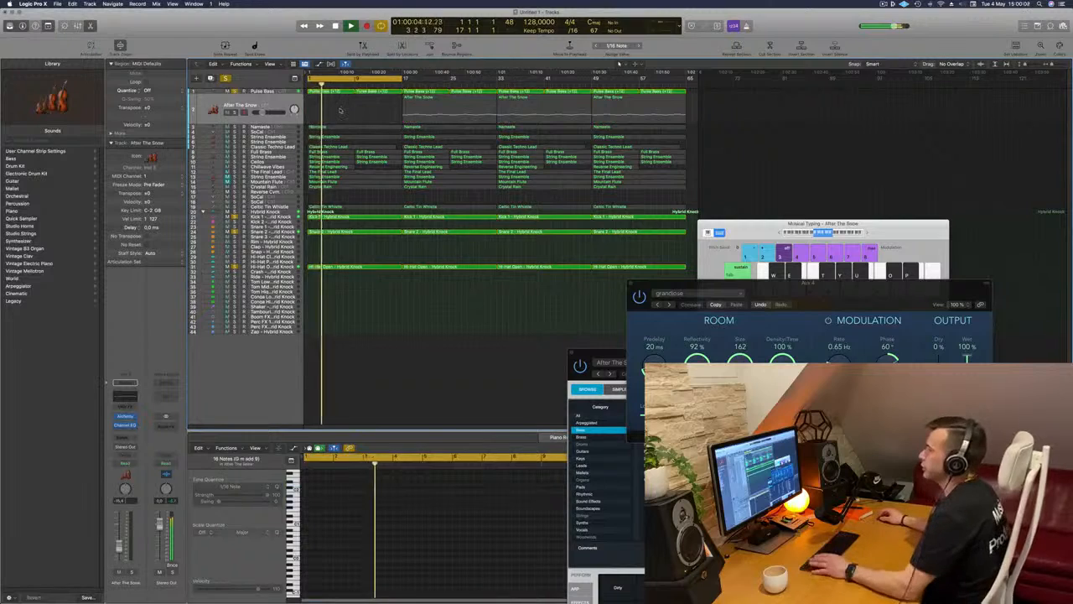
pyautogui.press('Return')
pyautogui.press('Down')
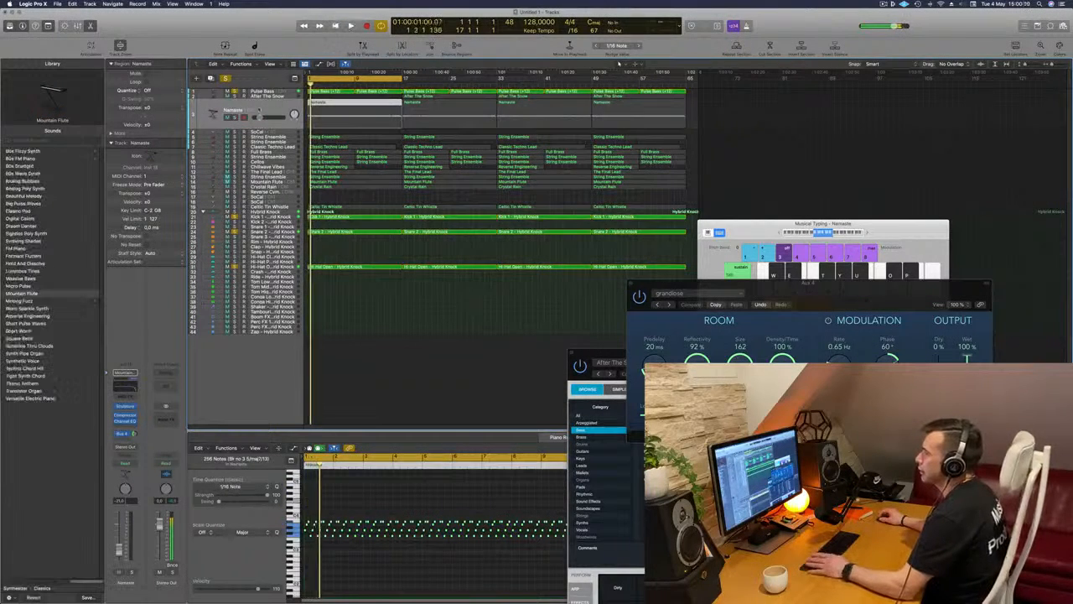
pyautogui.press('r')
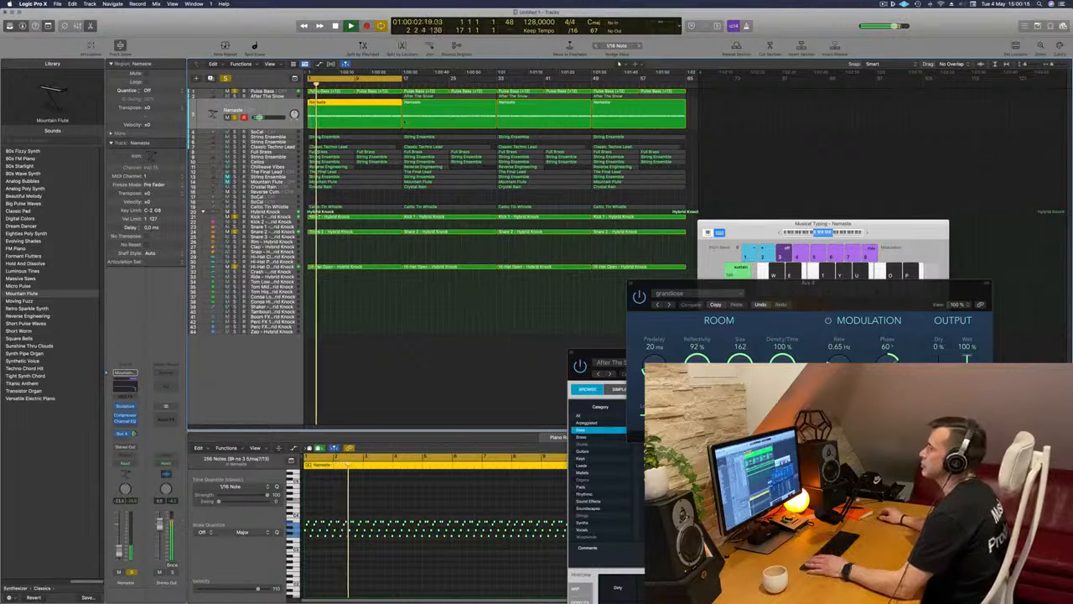
# Delete the empty SoCal and second String Ensemble tracks, and solo the remaining String Ensemble track below Namaste
pyautogui.click(283, 134)
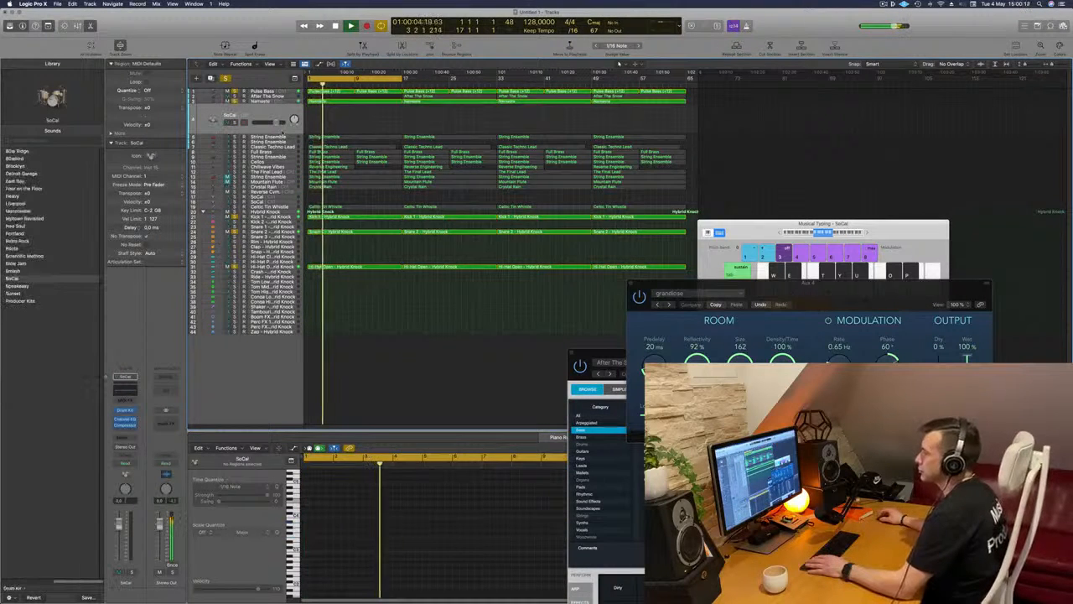
pyautogui.press('super+BackSpace')
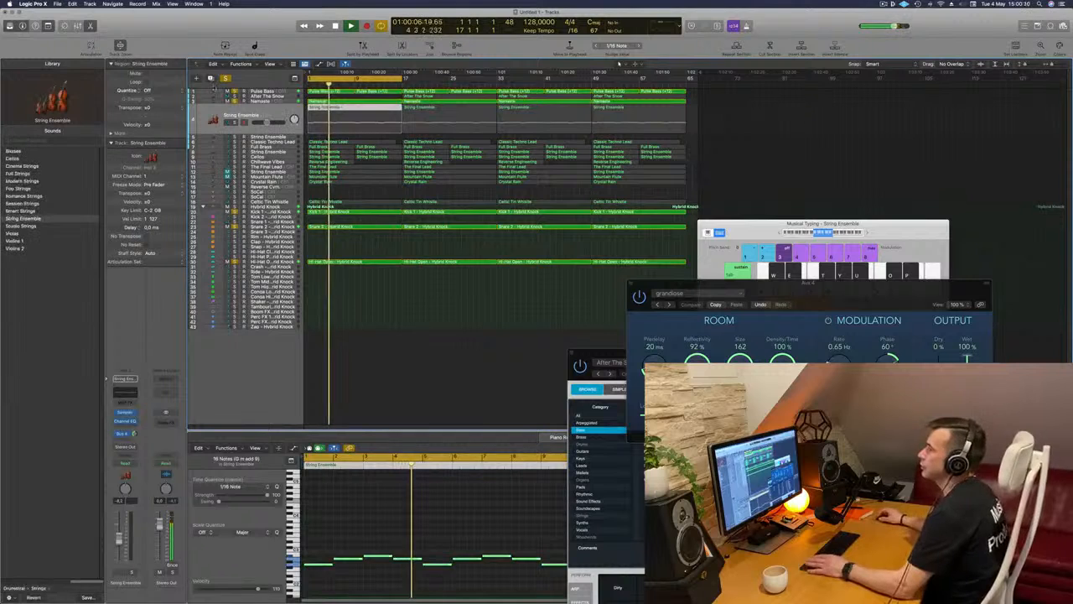
pyautogui.press('Return')
pyautogui.click(235, 122)
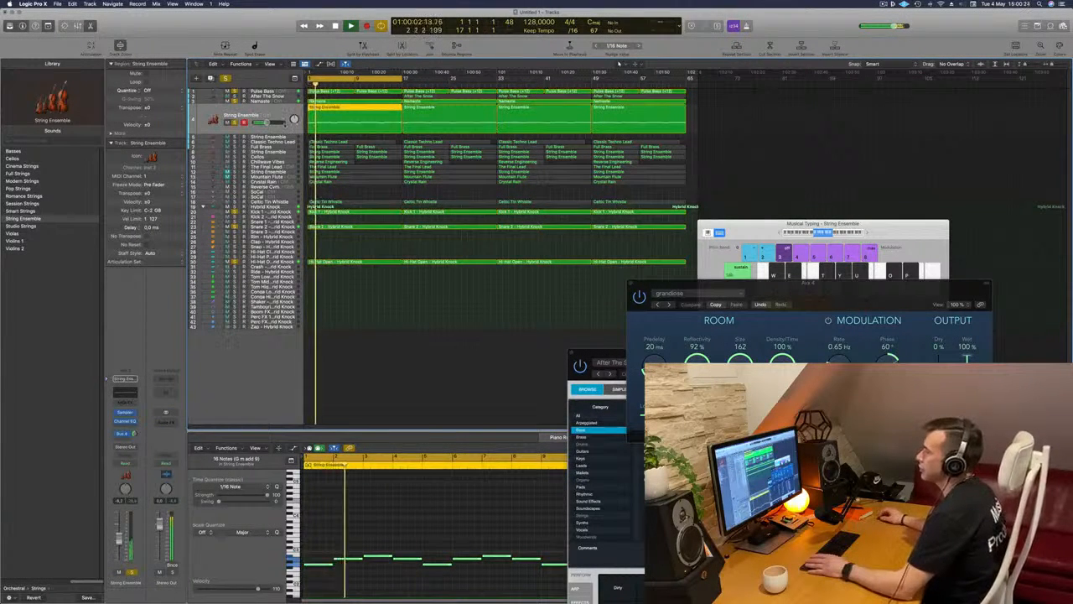
pyautogui.click(278, 137)
pyautogui.press('super+BackSpace')
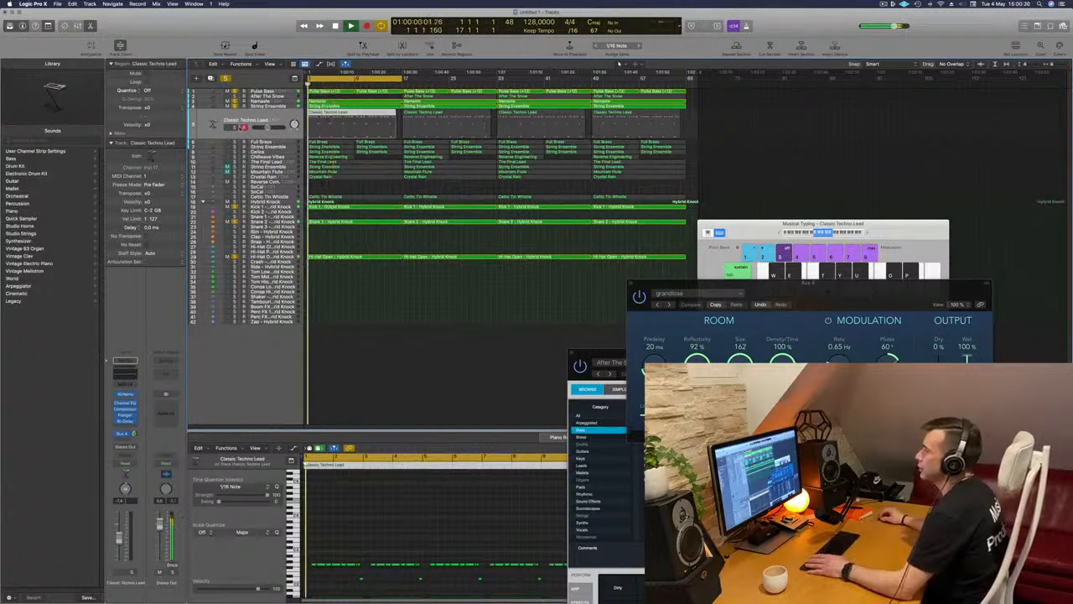
# Audition the Classic Techno Lead track in solo, turn its solo off and delete its first region
pyautogui.click(236, 128)
pyautogui.click(235, 129)
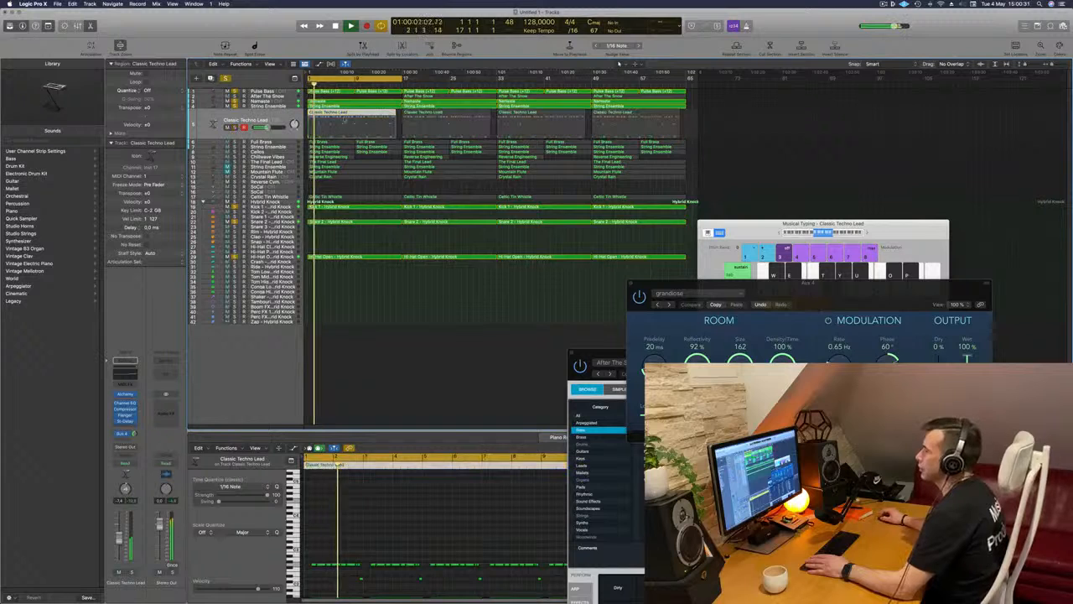
pyautogui.click(399, 126)
pyautogui.click(371, 135)
pyautogui.press('Delete')
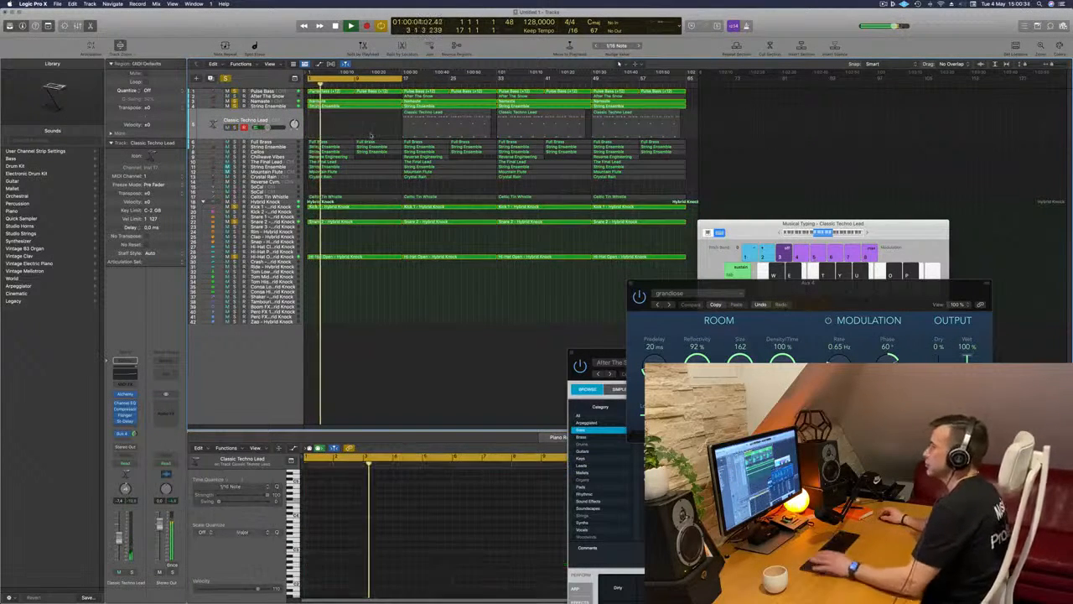
# Audition the Full Brass track in solo, turn its solo off and delete its two regions in the first 16 bars
pyautogui.click(282, 142)
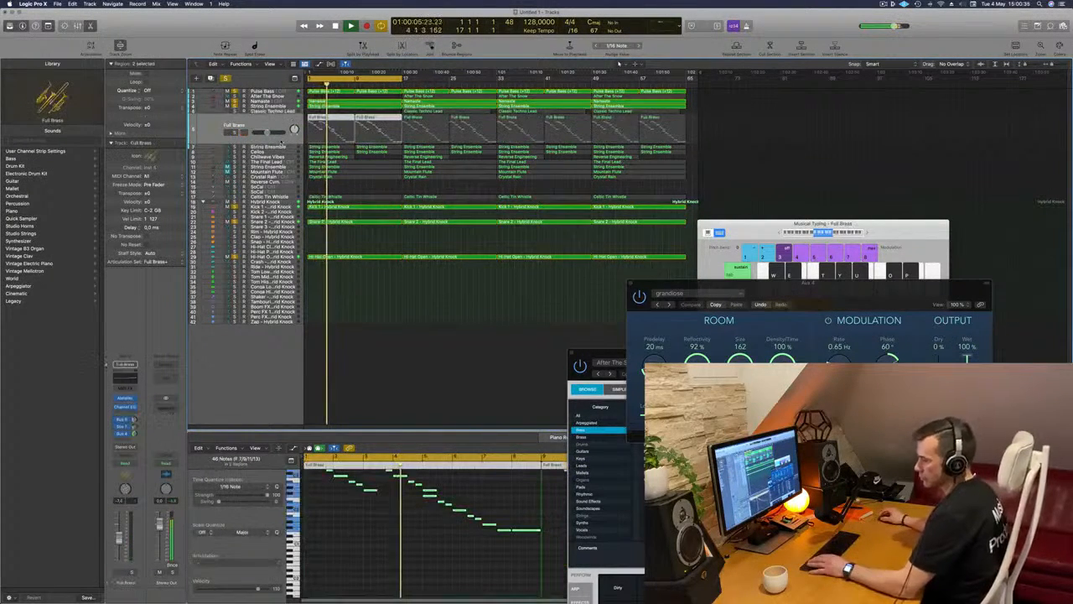
pyautogui.press('Return')
pyautogui.click(236, 131)
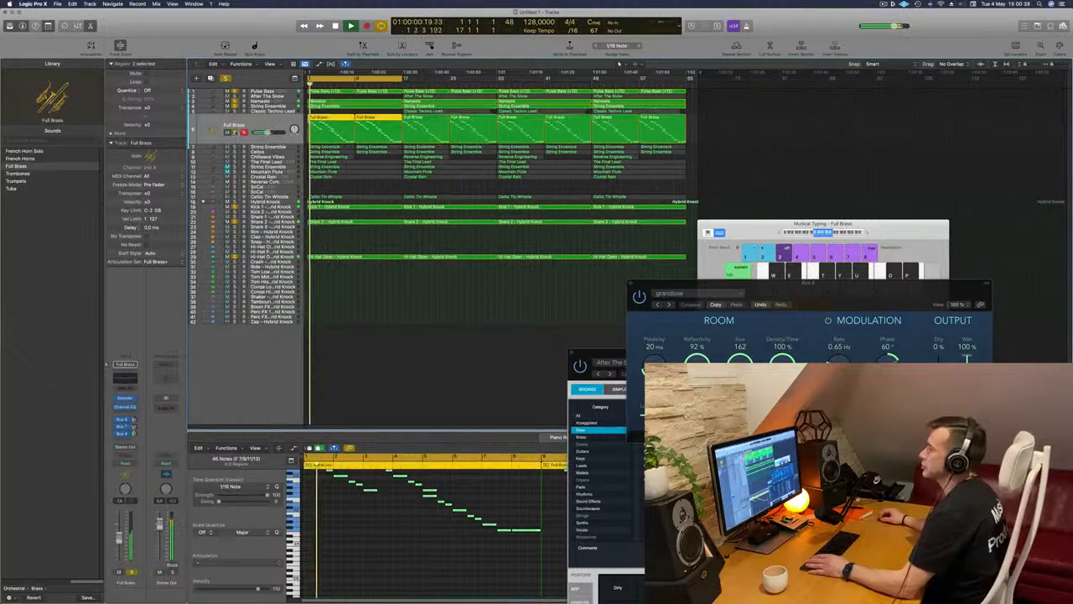
pyautogui.click(237, 132)
pyautogui.press('Return')
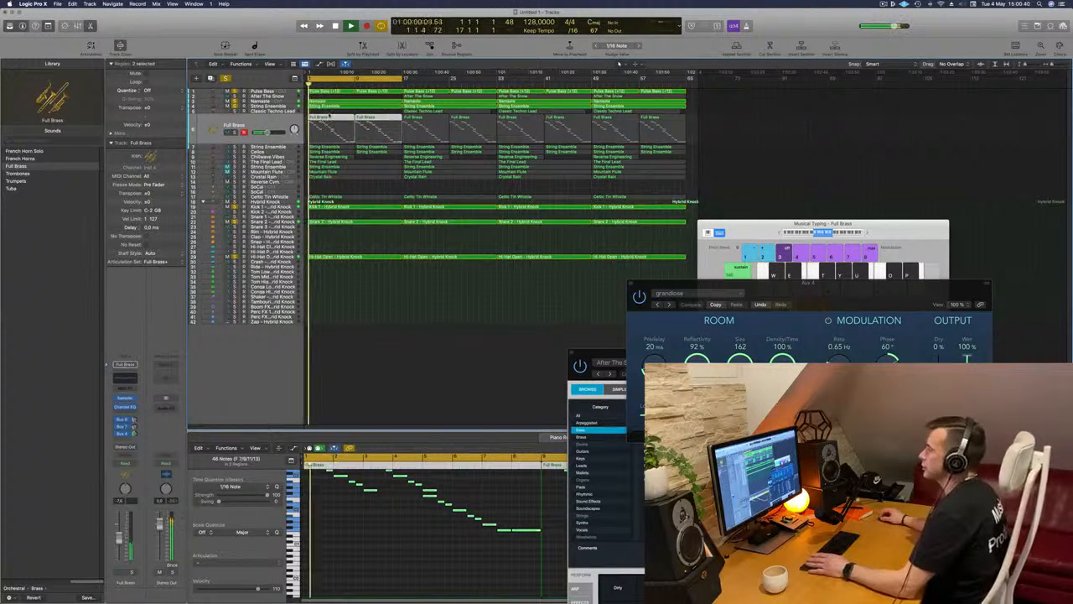
pyautogui.press('Delete')
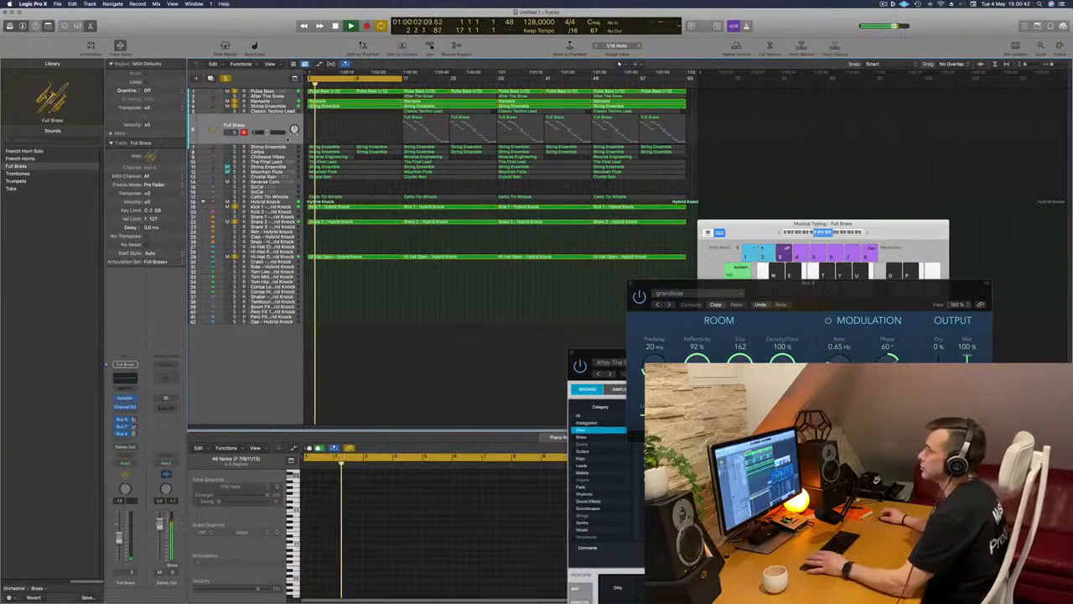
# Solo the String Ensemble track below Full Brass and delete only its first region, so it enters at bar 9
pyautogui.click(284, 146)
pyautogui.press('Return')
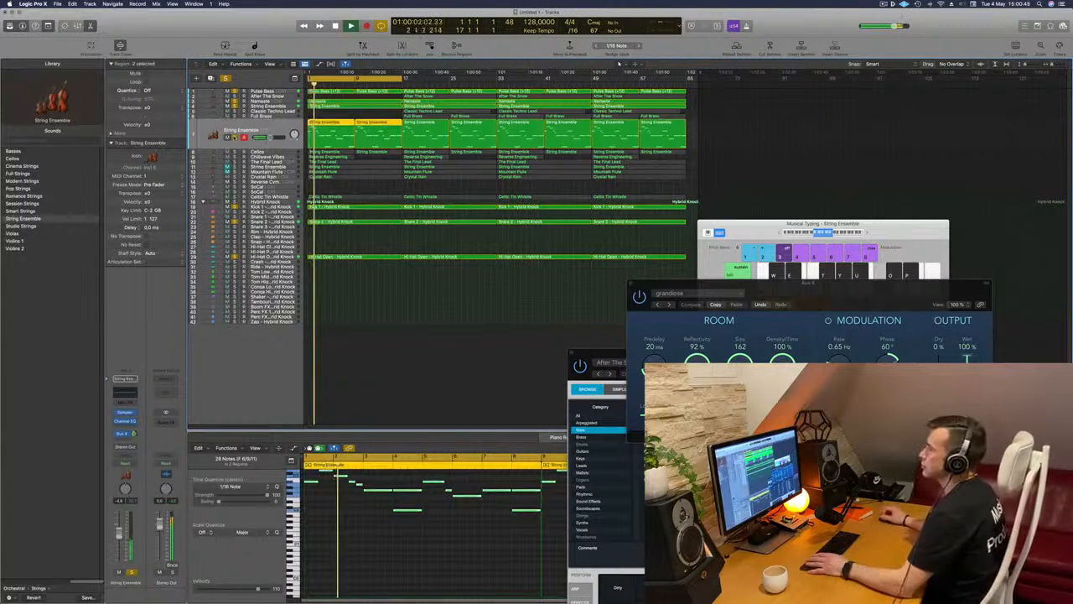
pyautogui.click(332, 117)
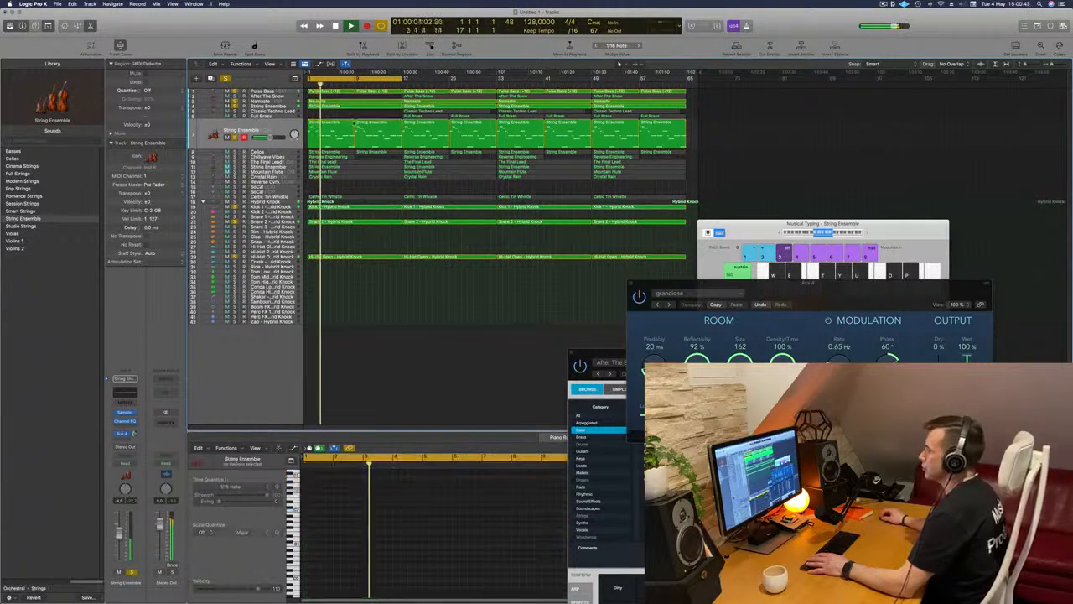
pyautogui.click(333, 123)
pyautogui.click(333, 116)
pyautogui.click(335, 125)
pyautogui.press('Delete')
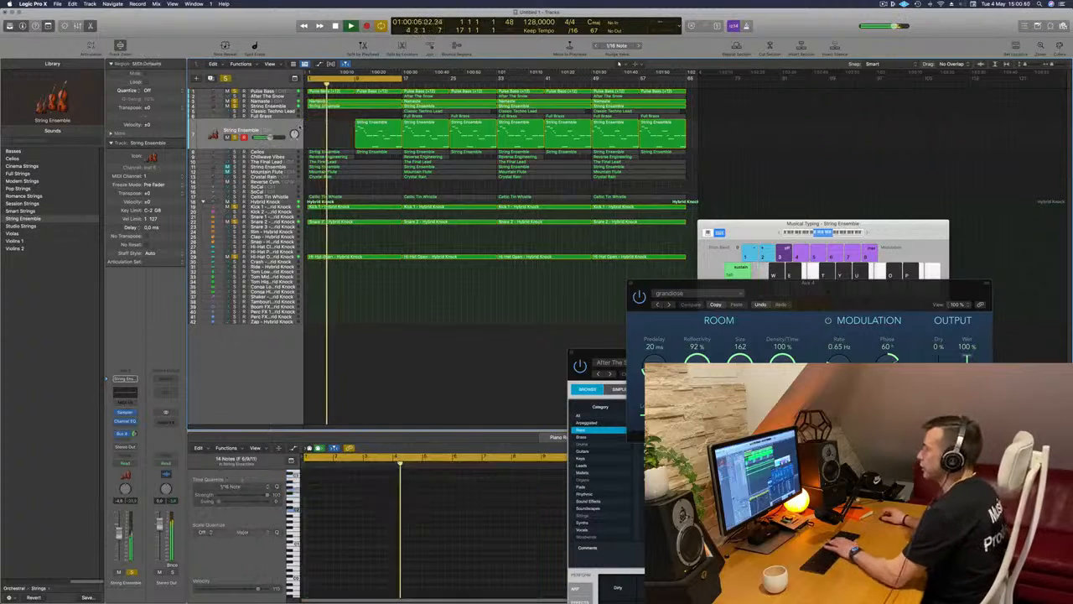
# Delete the first region on the Cellos track and solo that track
pyautogui.click(328, 152)
pyautogui.press('Delete')
pyautogui.click(255, 152)
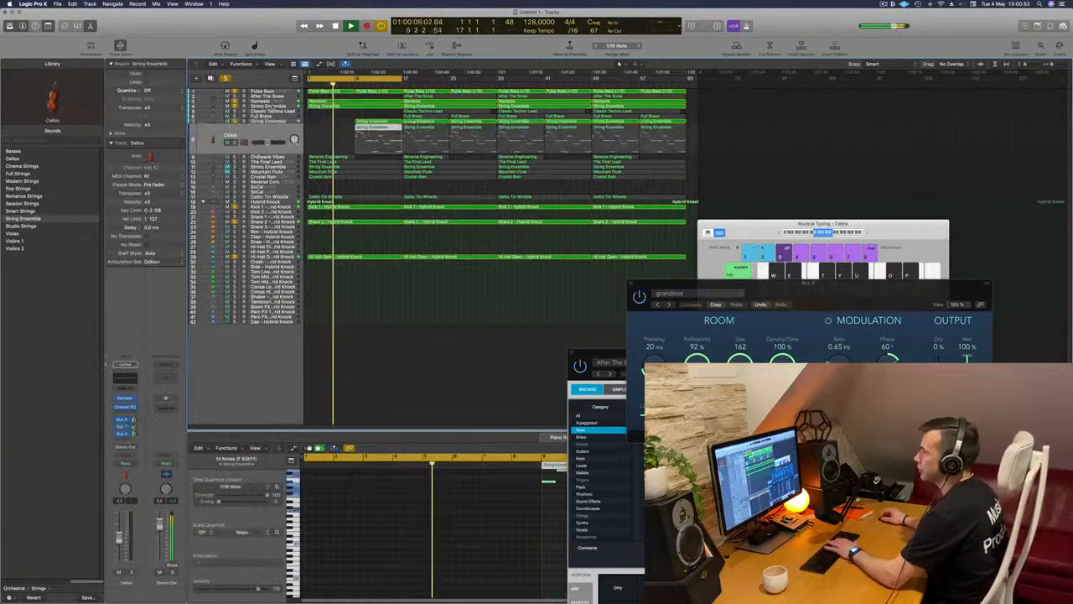
pyautogui.click(235, 142)
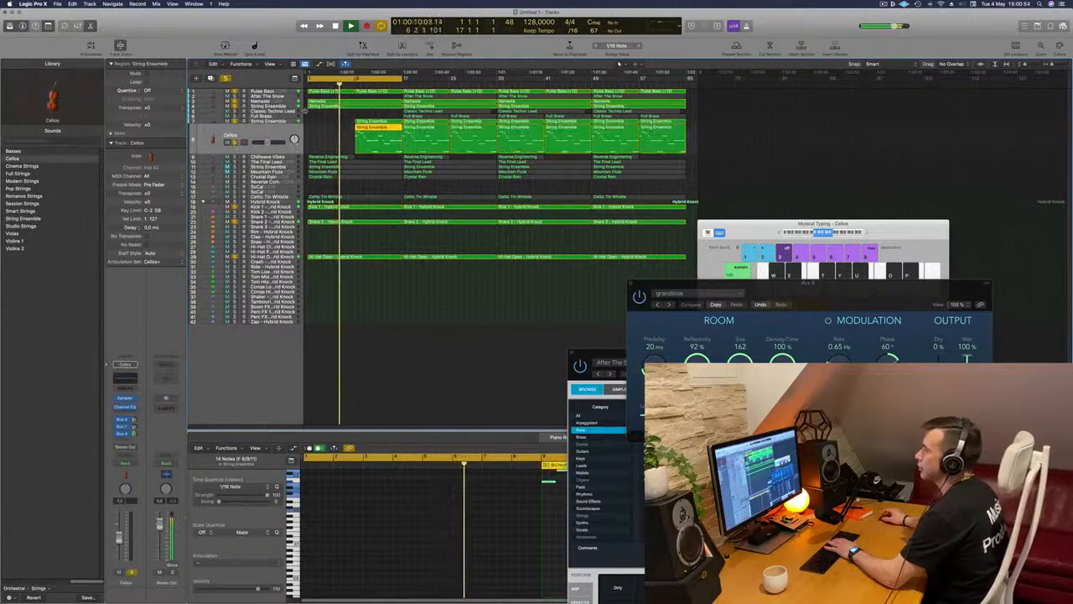
# Solo the Chillwave Vibes track and play it with the other soloed tracks from the project start
pyautogui.click(279, 157)
pyautogui.press('Return')
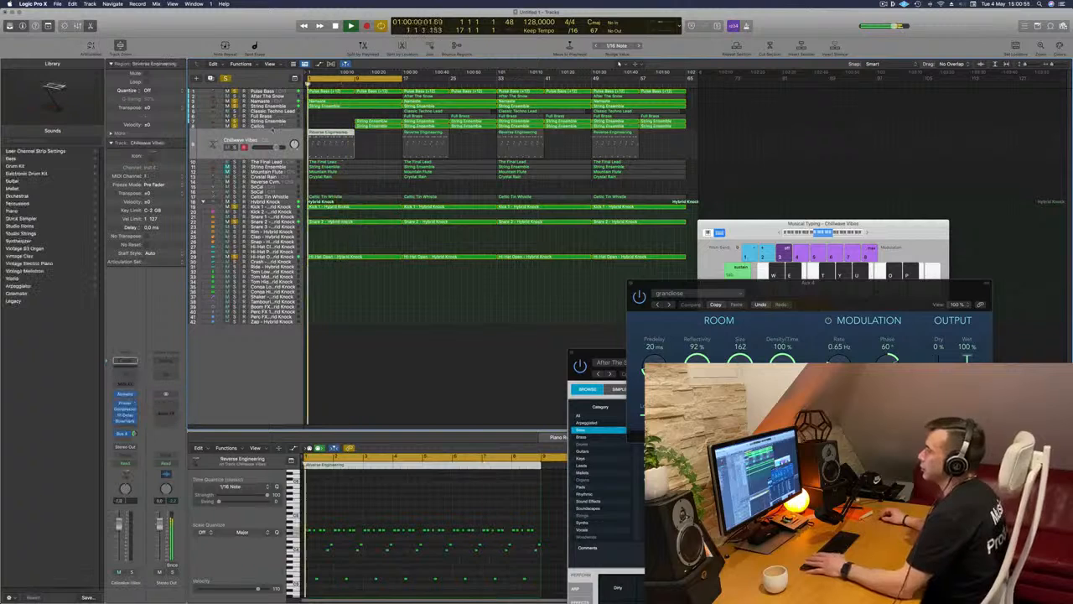
pyautogui.click(235, 148)
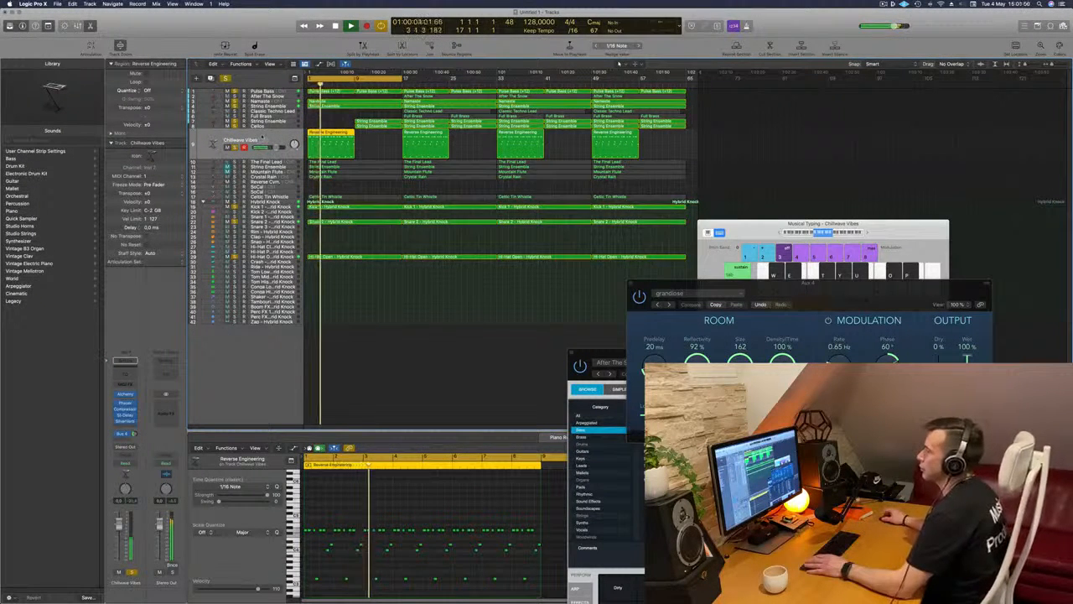
pyautogui.press('Return')
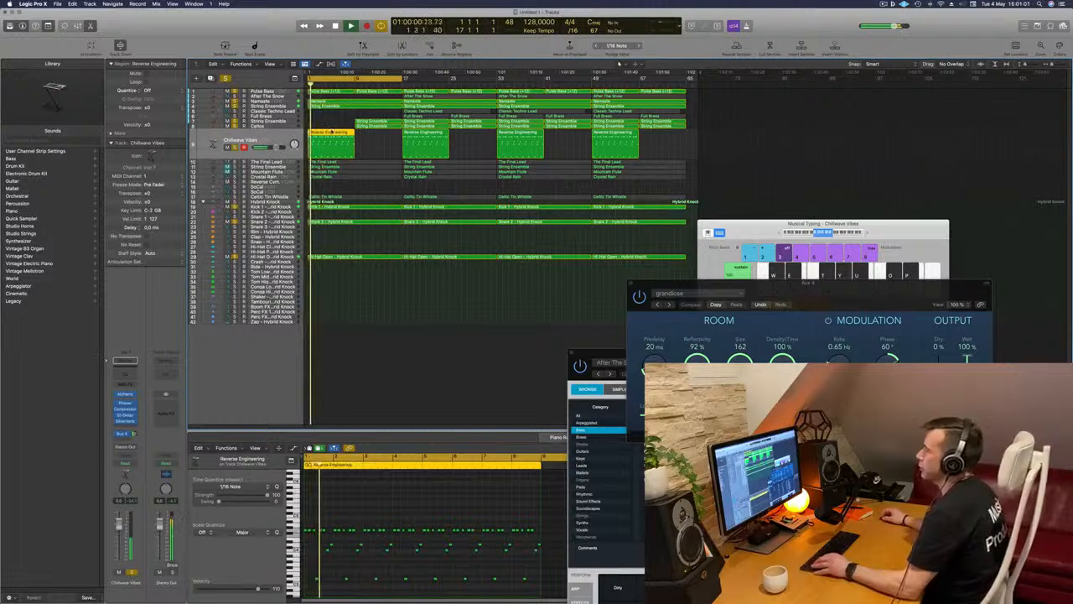
# Move the first Chillwave Vibes region to bar 5, cut it to four bars and repeat it up to bar 17
pyautogui.moveTo(332, 132); pyautogui.dragTo(356, 134)
pyautogui.press('super+Right')
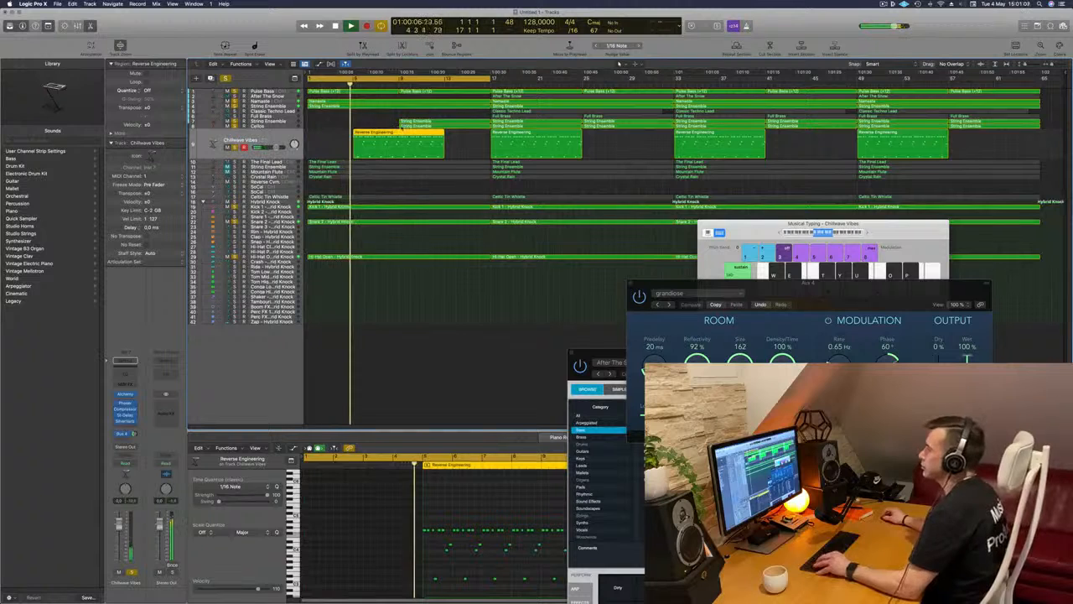
pyautogui.keyDown('super'); pyautogui.doubleClick(399, 139); pyautogui.keyUp('super')
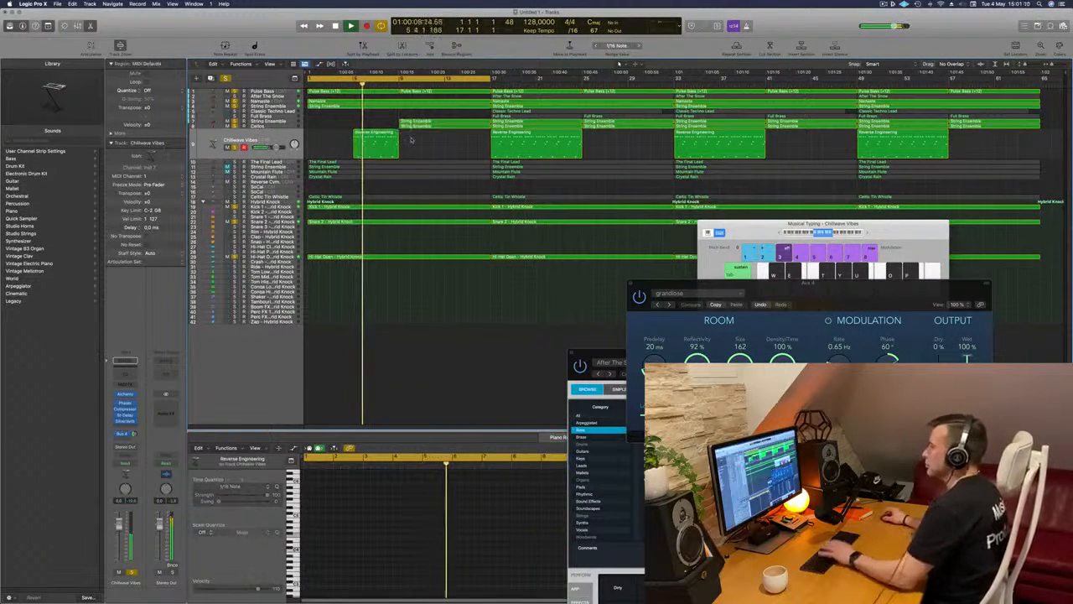
pyautogui.moveTo(411, 140); pyautogui.dragTo(465, 143)
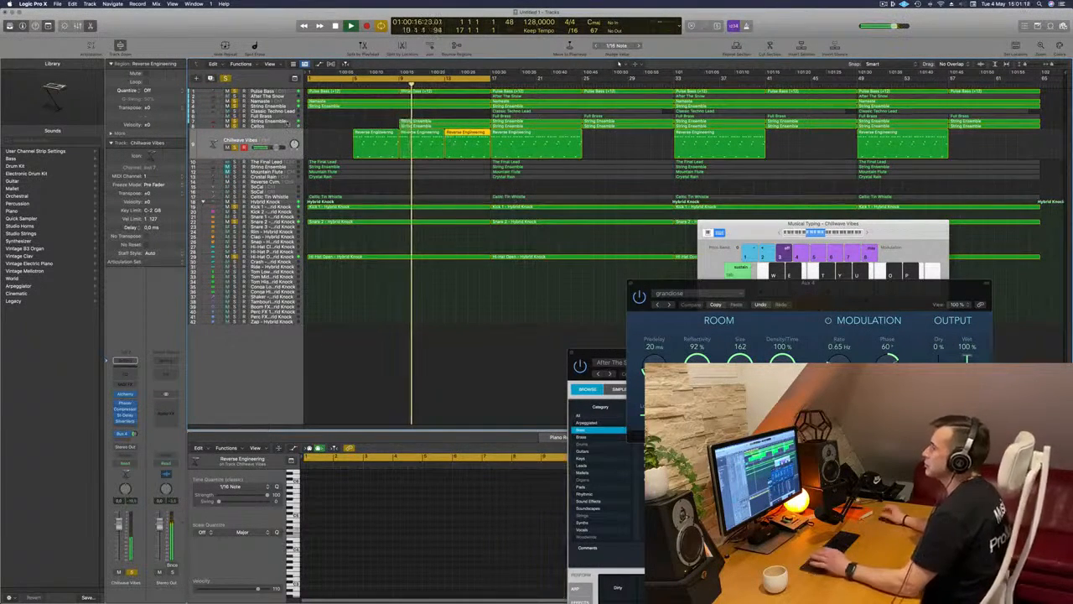
# Solo The Final Lead track and play it with the other soloed tracks from the project start
pyautogui.press('Up')
pyautogui.press('Up')
pyautogui.press('Down')
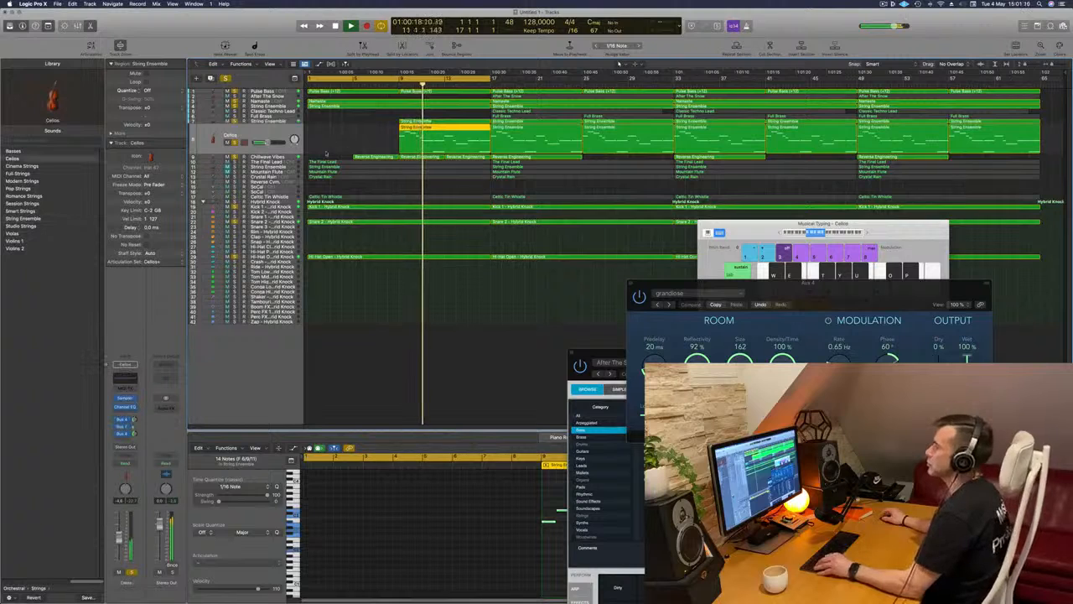
pyautogui.press('Down')
pyautogui.press('Down')
pyautogui.press('Return')
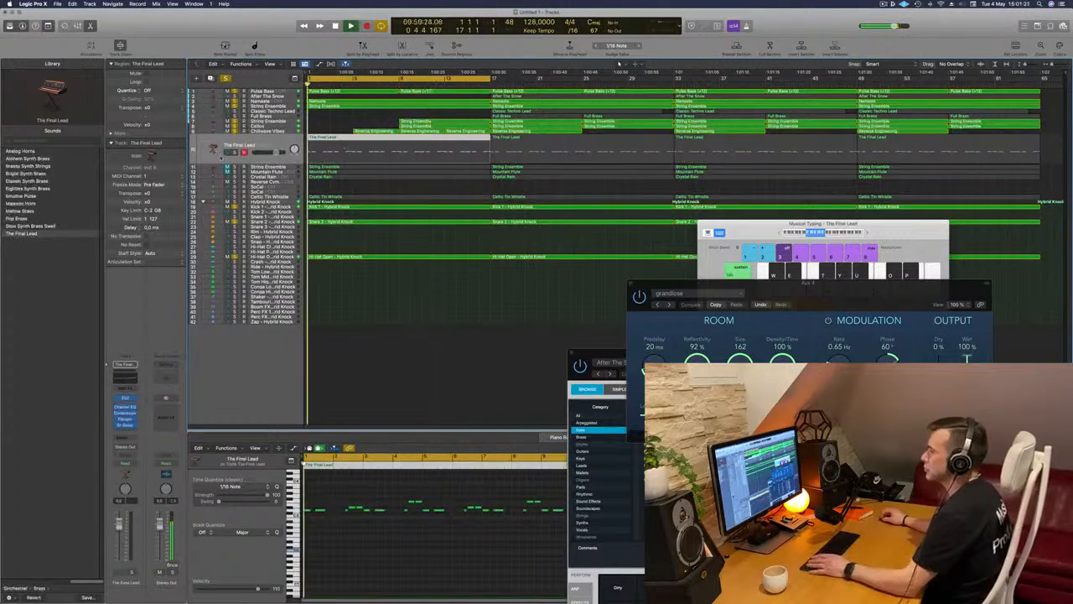
pyautogui.click(235, 152)
pyautogui.press('Return')
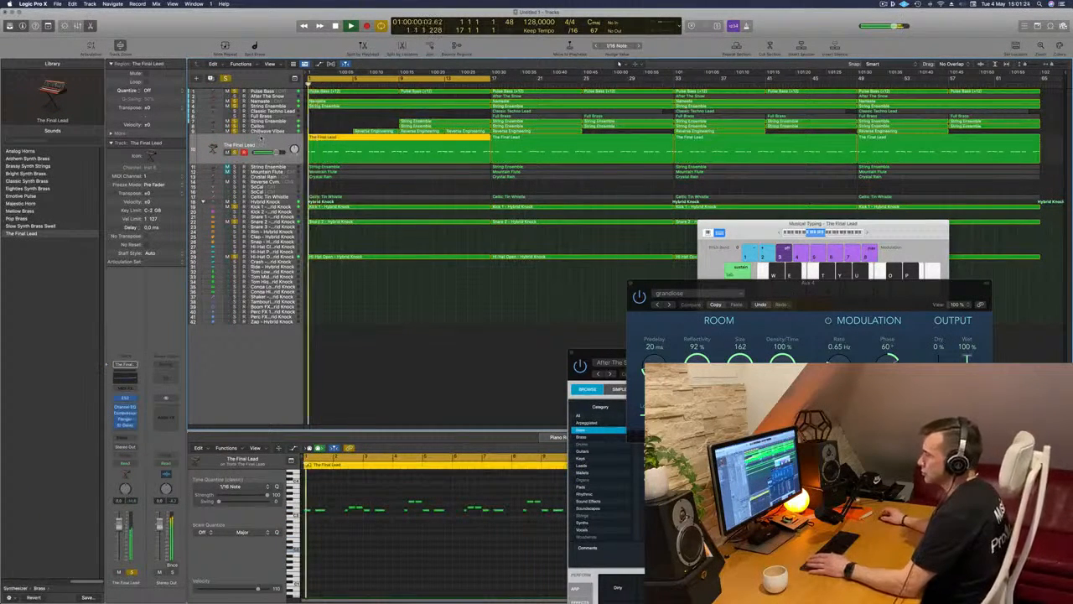
# Turn The Final Lead's volume all the way down and move the track directly above the Hybrid Knock stack
pyautogui.moveTo(277, 152); pyautogui.dragTo(284, 240)
pyautogui.press('Return')
pyautogui.moveTo(291, 303); pyautogui.dragTo(290, 198)
pyautogui.press('Return')
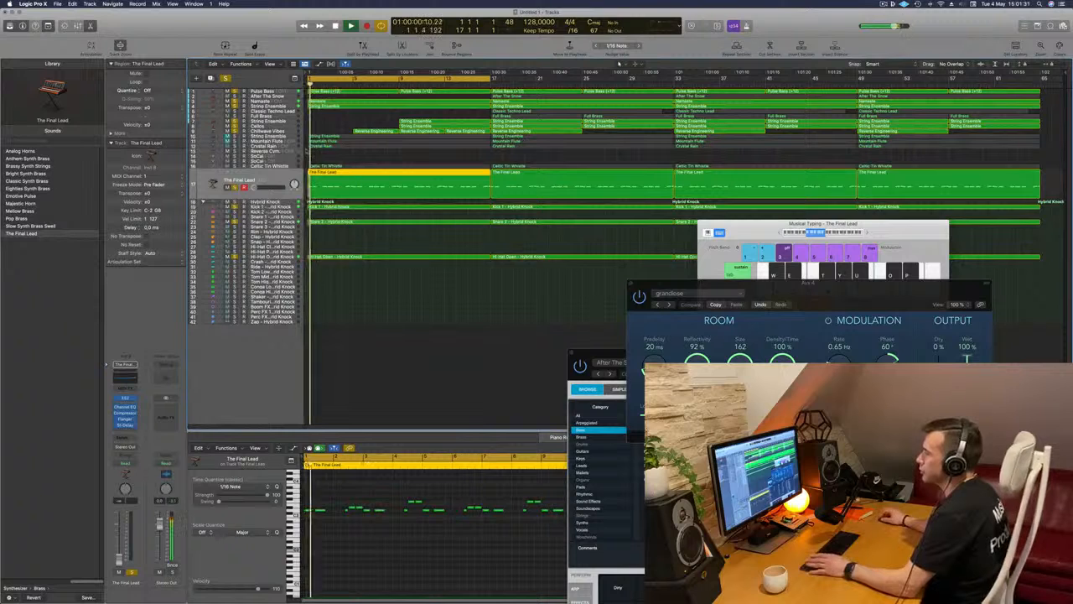
# Solo the String Ensemble track below Chillwave Vibes, turn its volume fully down and move it directly above The Final Lead
pyautogui.click(270, 137)
pyautogui.press('Return')
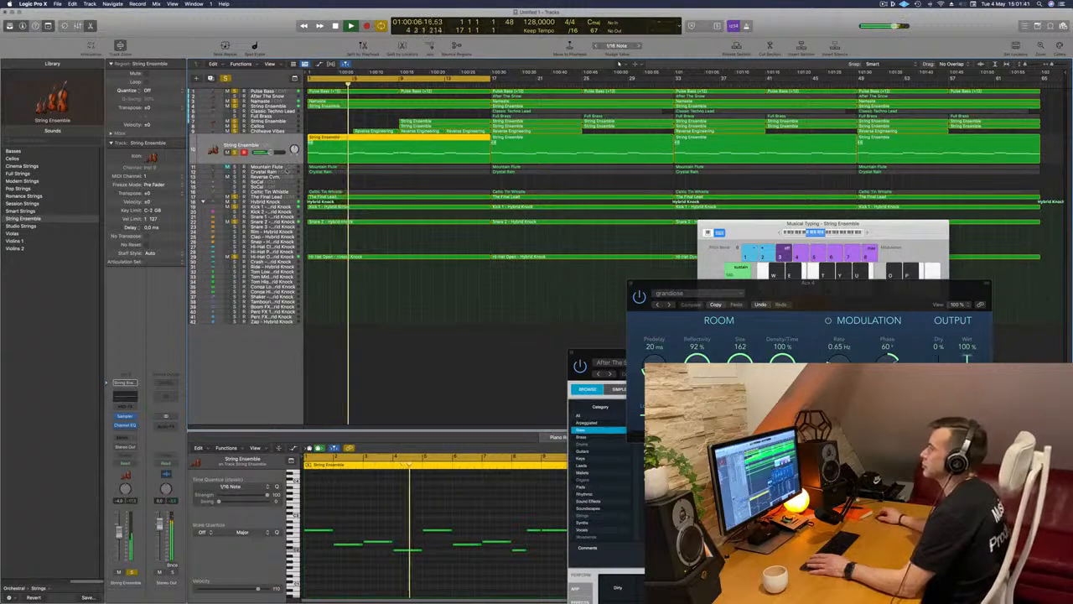
pyautogui.press('Delete')
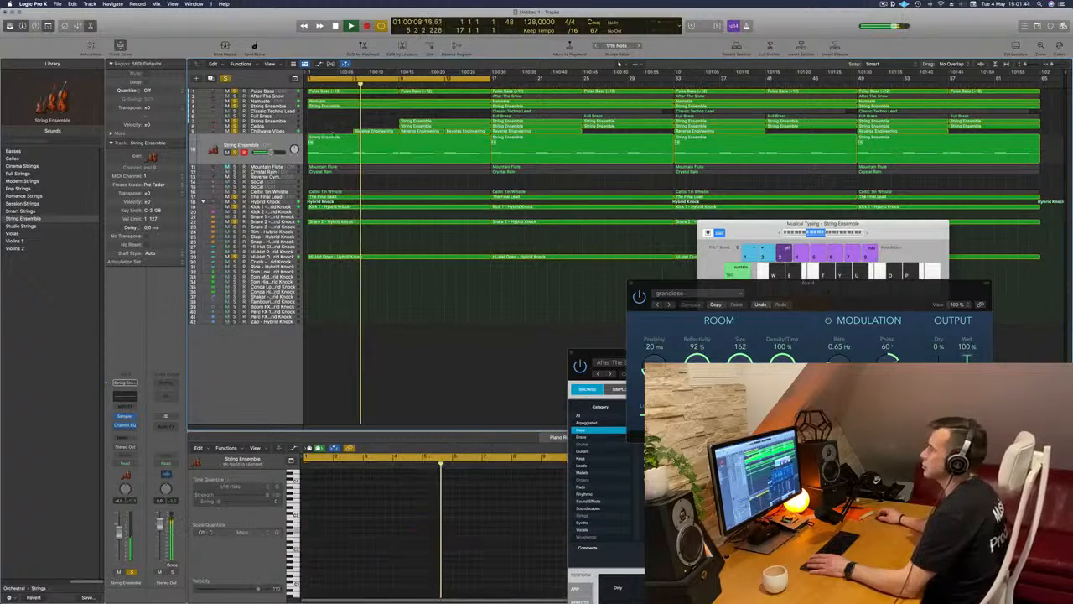
pyautogui.press('super+z')
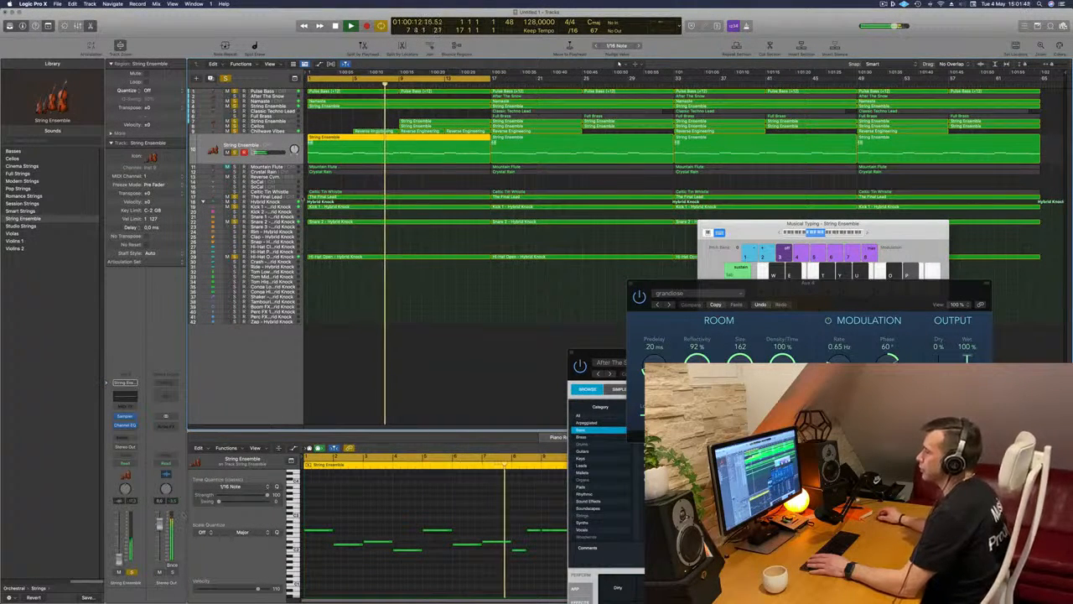
pyautogui.press('Return')
pyautogui.moveTo(285, 144); pyautogui.dragTo(285, 200)
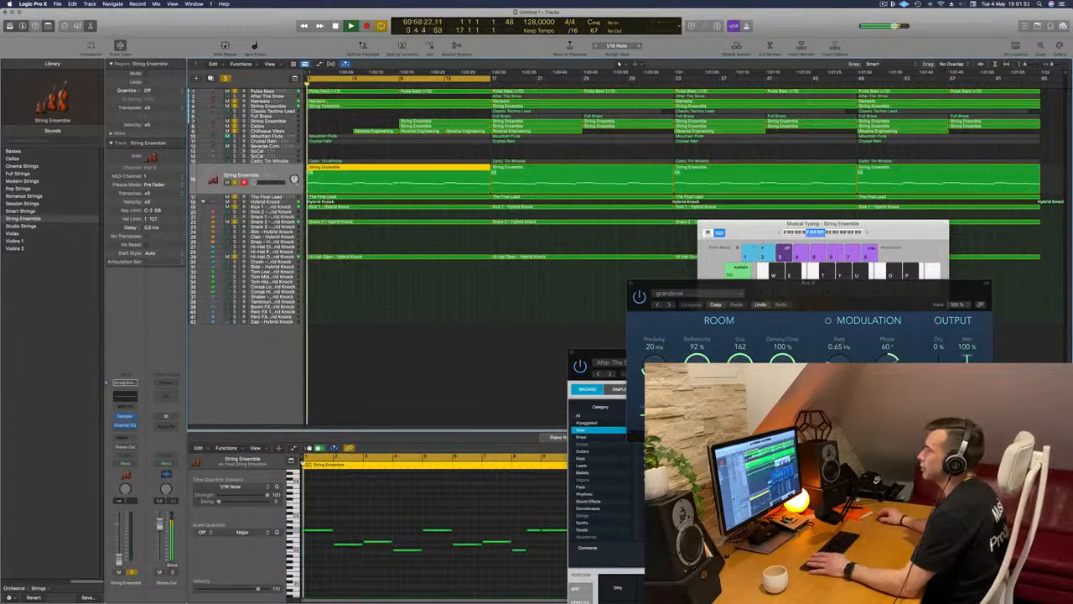
# Solo the Mountain Flute track, turn its volume fully down and move it between The Final Lead and the Hybrid Knock stack
pyautogui.click(278, 136)
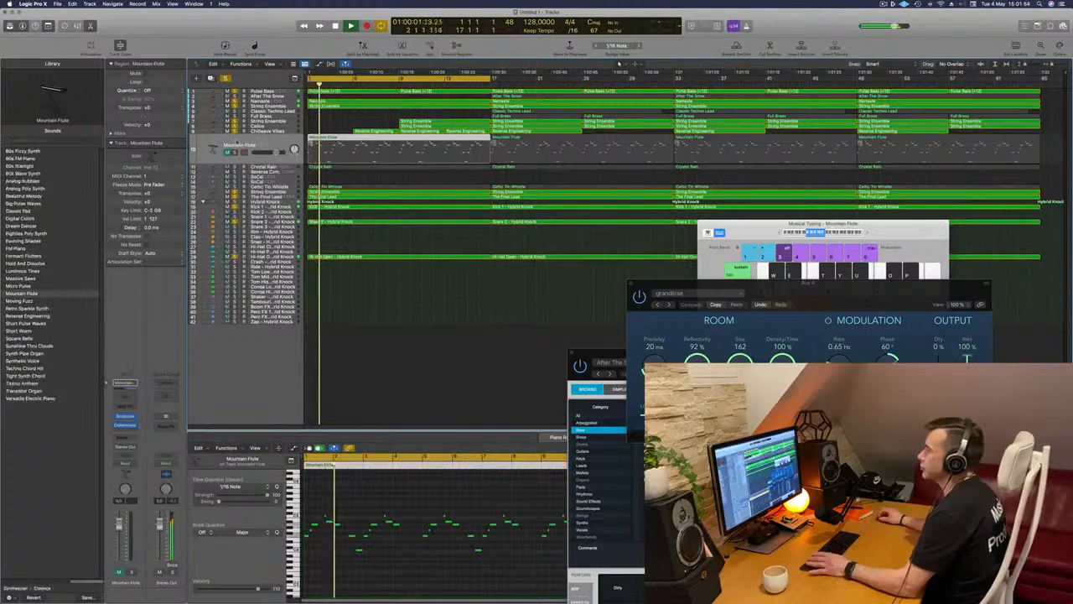
pyautogui.press('Return')
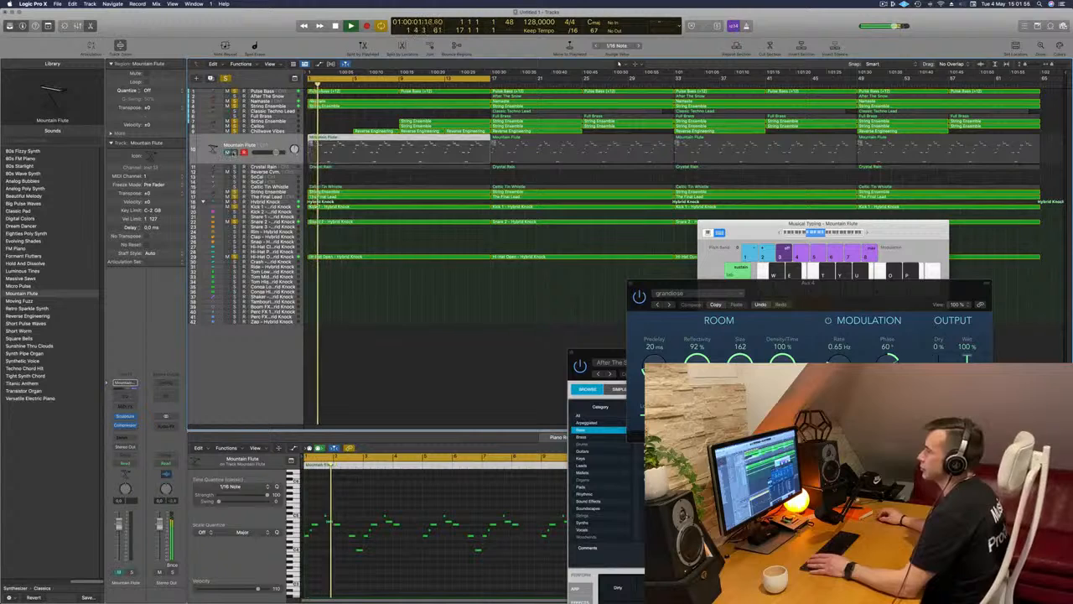
pyautogui.click(234, 153)
pyautogui.moveTo(277, 152); pyautogui.dragTo(274, 180)
pyautogui.press('Return')
pyautogui.press('Return')
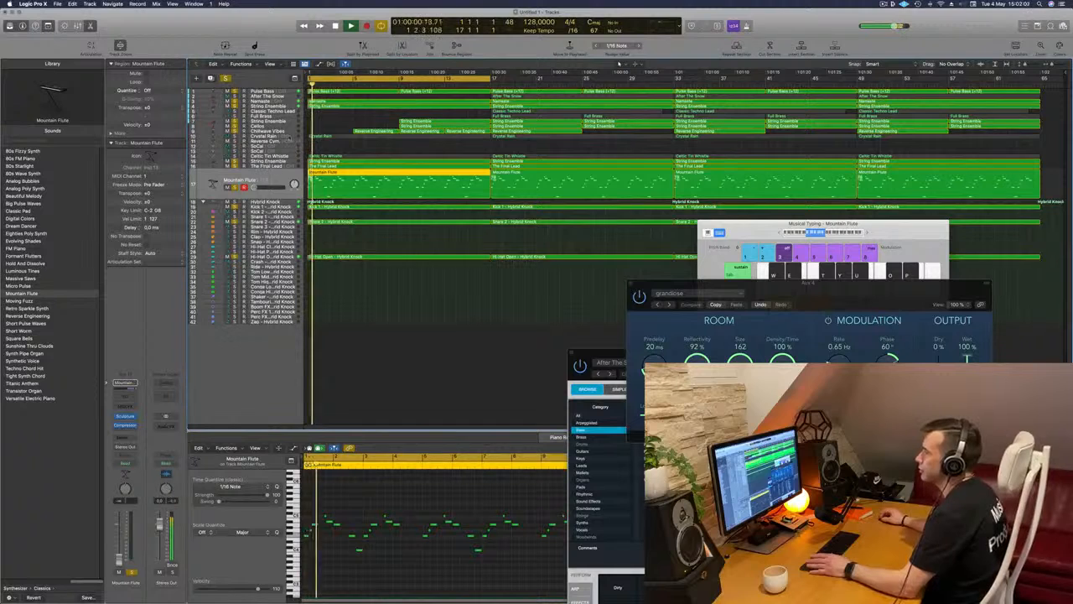
# Audition the Crystal Rain track in solo from the project start and move it directly above the Hybrid Knock stack
pyautogui.click(280, 137)
pyautogui.press('Return')
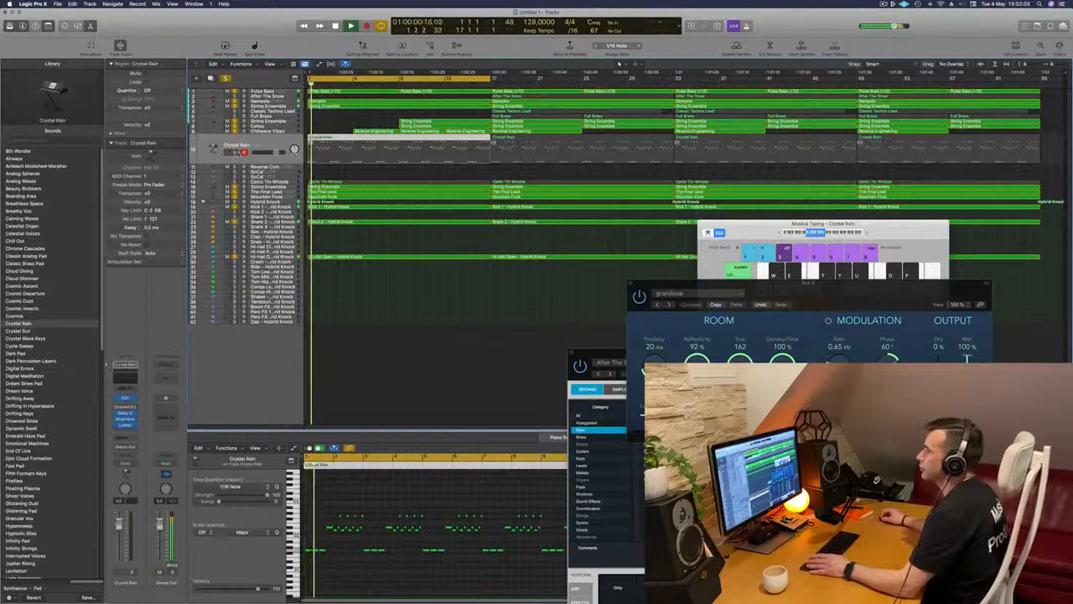
pyautogui.click(237, 153)
pyautogui.click(237, 153)
pyautogui.moveTo(277, 145); pyautogui.dragTo(277, 200)
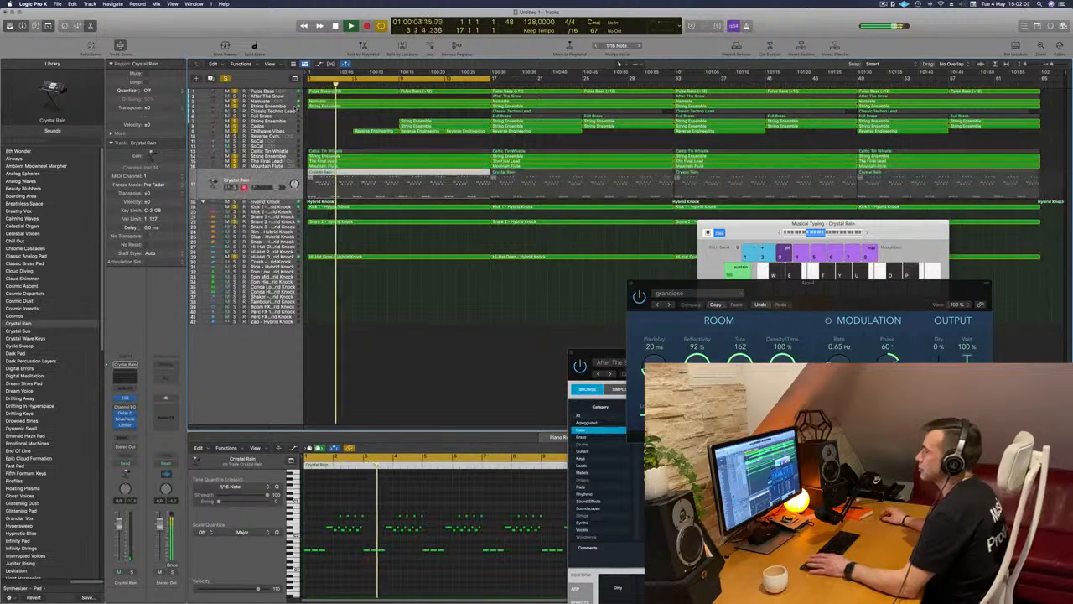
# Audition the Celtic Tin Whistle track in solo from the project start and move it between Mountain Flute and Crystal Rain
pyautogui.click(285, 150)
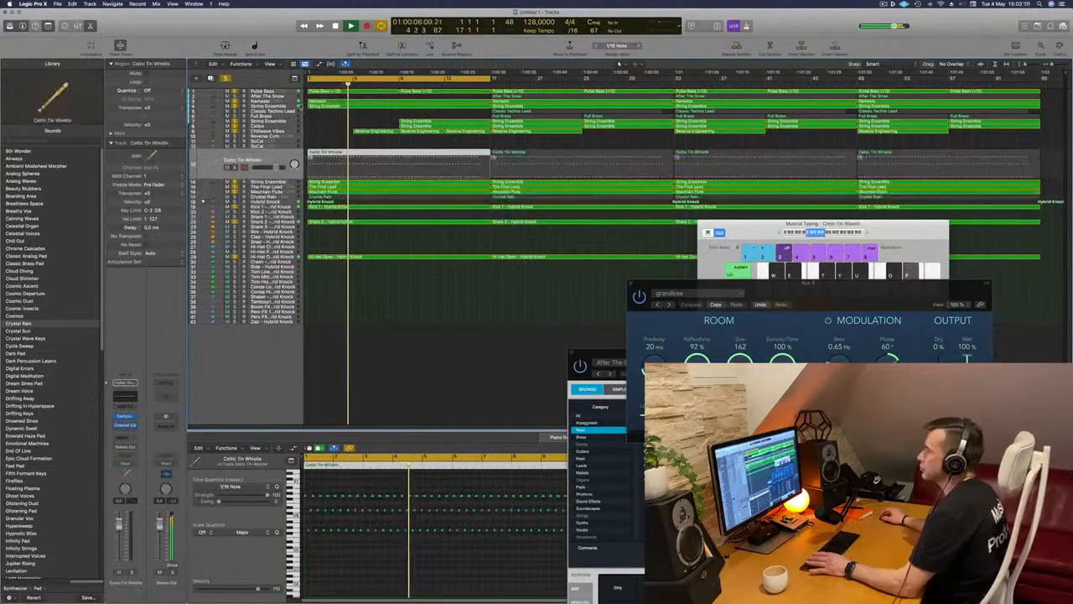
pyautogui.press('Return')
pyautogui.click(235, 168)
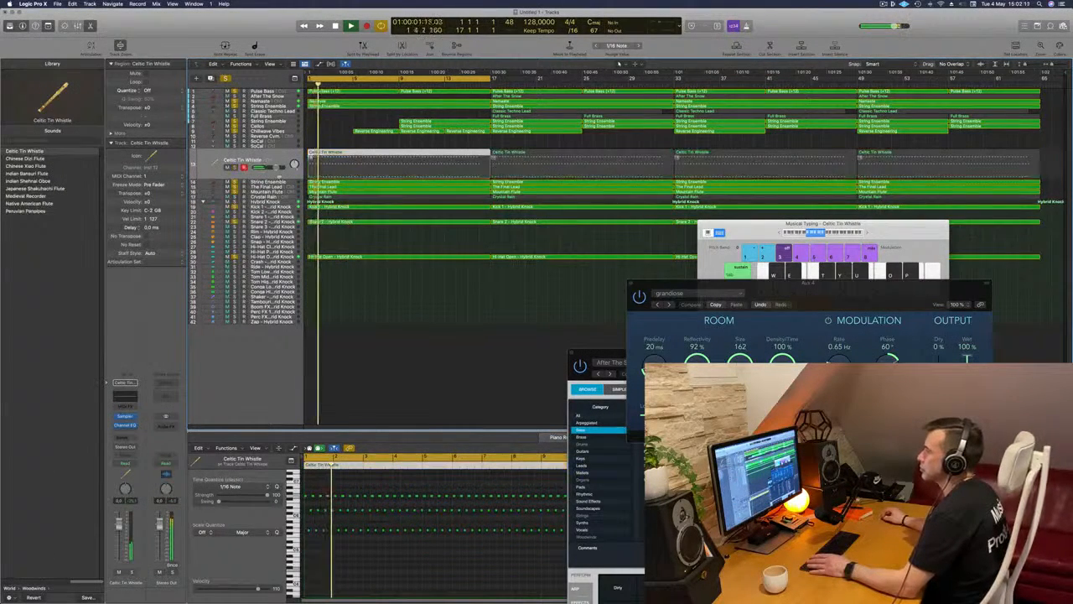
pyautogui.moveTo(280, 159); pyautogui.dragTo(280, 195)
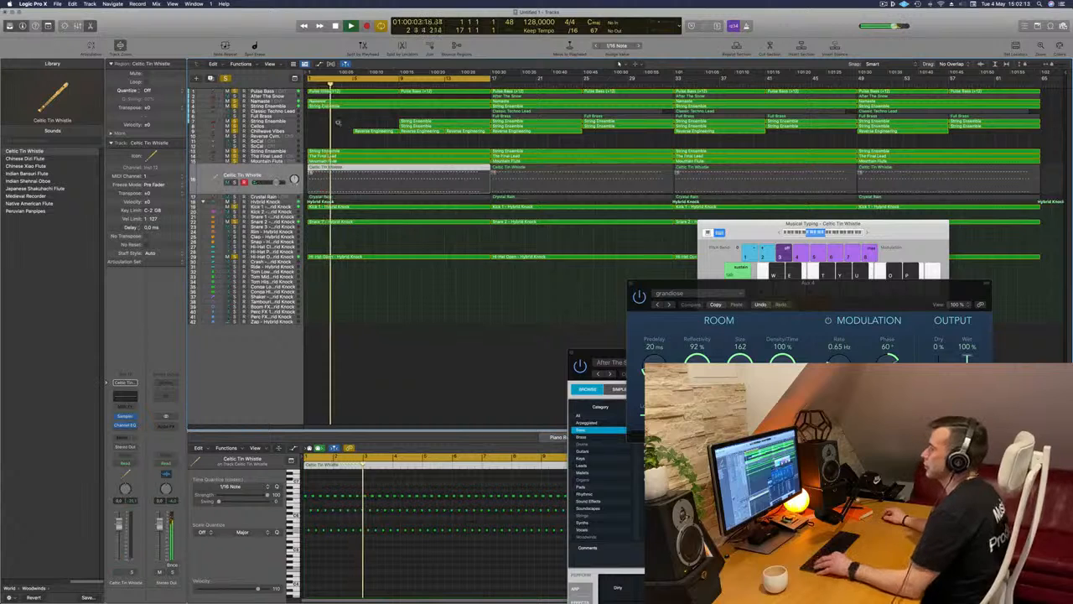
# Clear all solos and turn the volumes of Celtic Tin Whistle and Crystal Rain all the way down
pyautogui.click(329, 136)
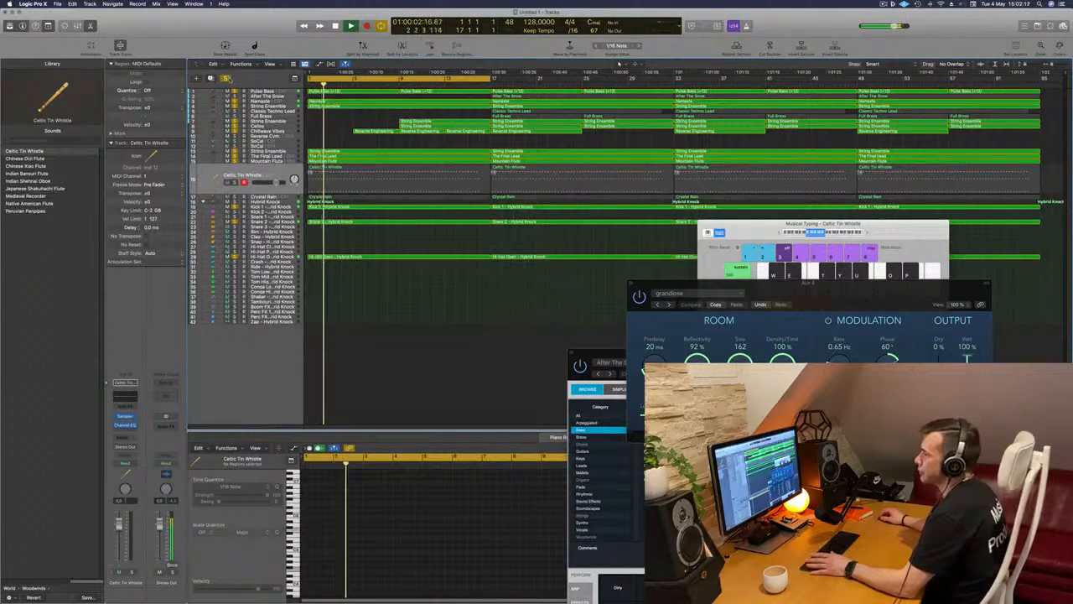
pyautogui.click(225, 78)
pyautogui.click(394, 176)
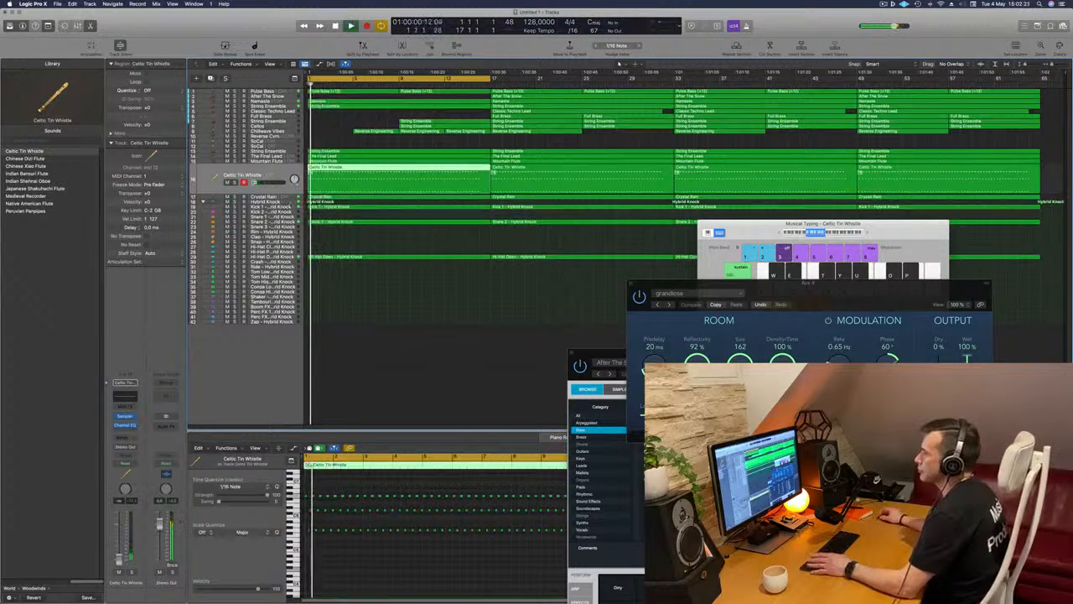
pyautogui.click(283, 198)
pyautogui.press('space')
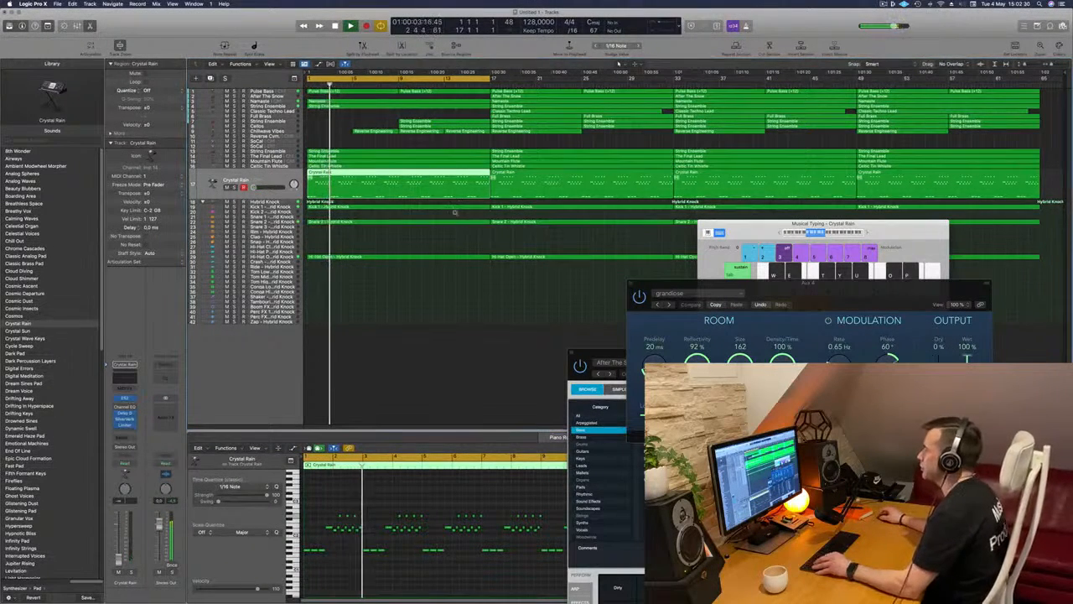
pyautogui.click(447, 314)
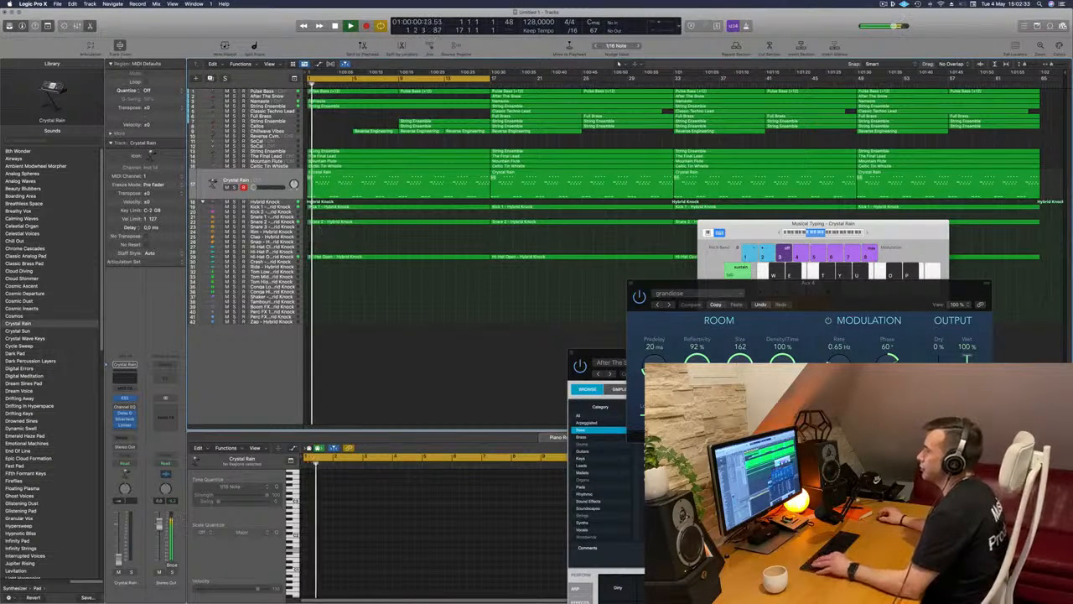
# Close the Aux 4 SilverVerb window, shift the Musical Typing window aside and restart playback from the project start
pyautogui.moveTo(752, 292); pyautogui.dragTo(539, 305)
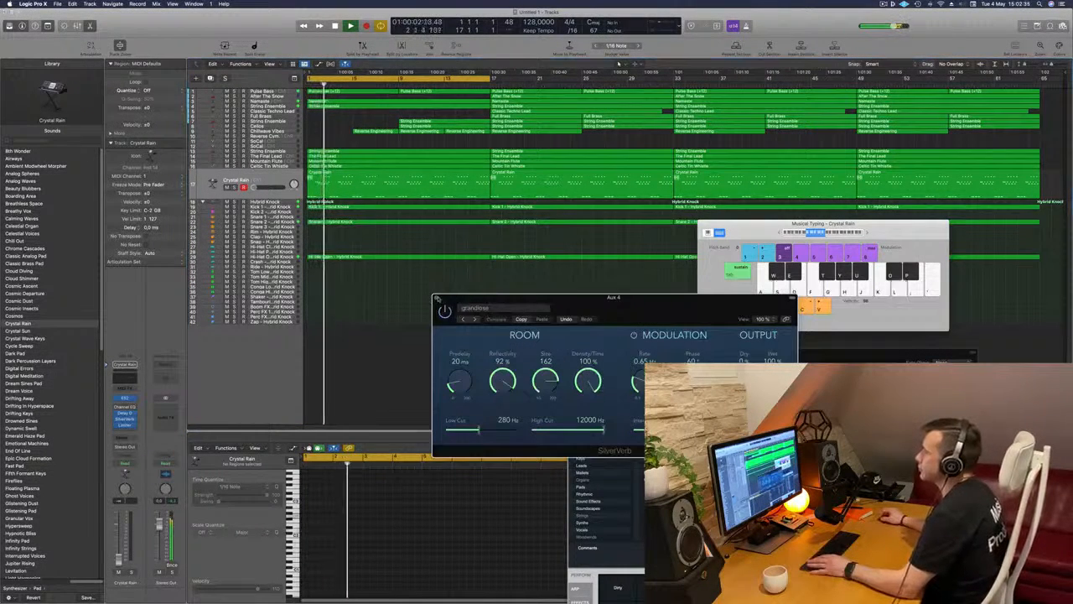
pyautogui.click(437, 298)
pyautogui.moveTo(760, 224); pyautogui.dragTo(837, 245)
pyautogui.press('Return')
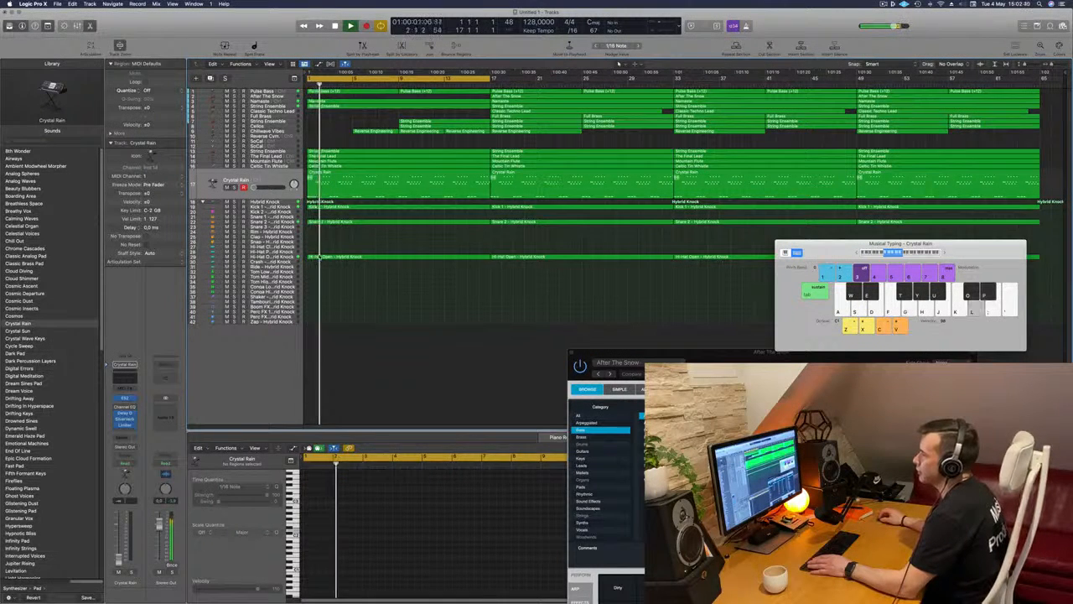
# Copy the first Hi-Hat Open region onto the Crash track and delete all but its first two notes
pyautogui.click(321, 258)
pyautogui.moveTo(321, 258); pyautogui.dragTo(322, 267)
pyautogui.scroll(-5, 319, 522)
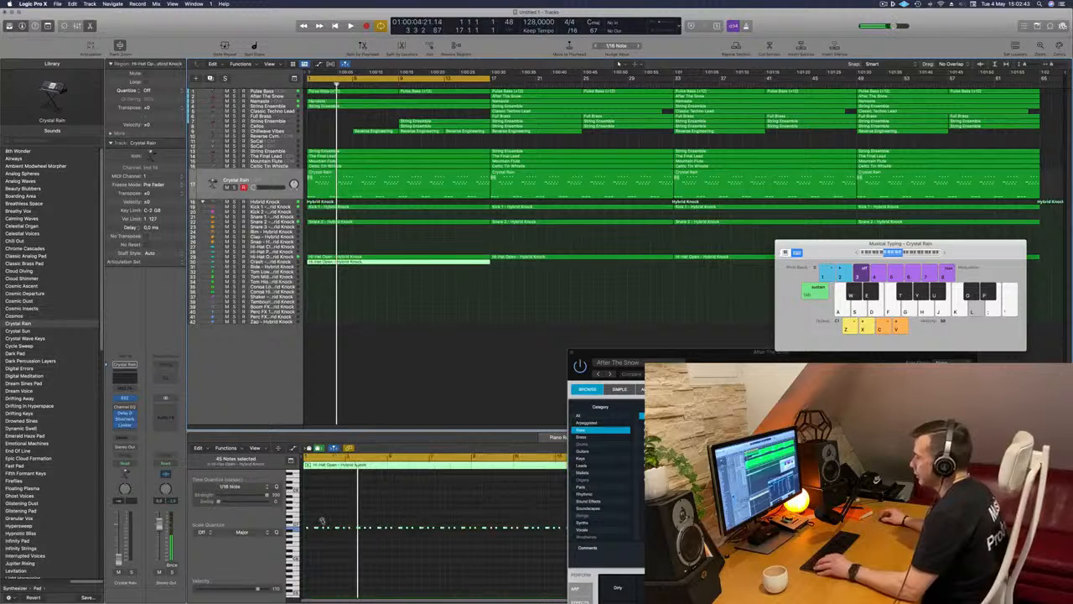
pyautogui.moveTo(307, 522); pyautogui.dragTo(397, 534)
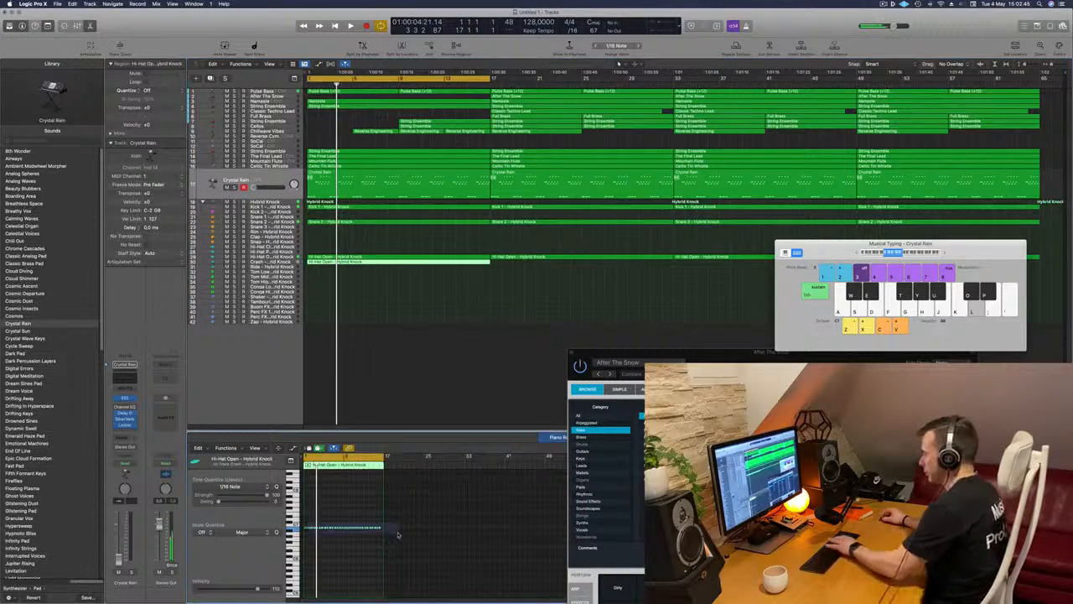
pyautogui.scroll(5, 327, 520)
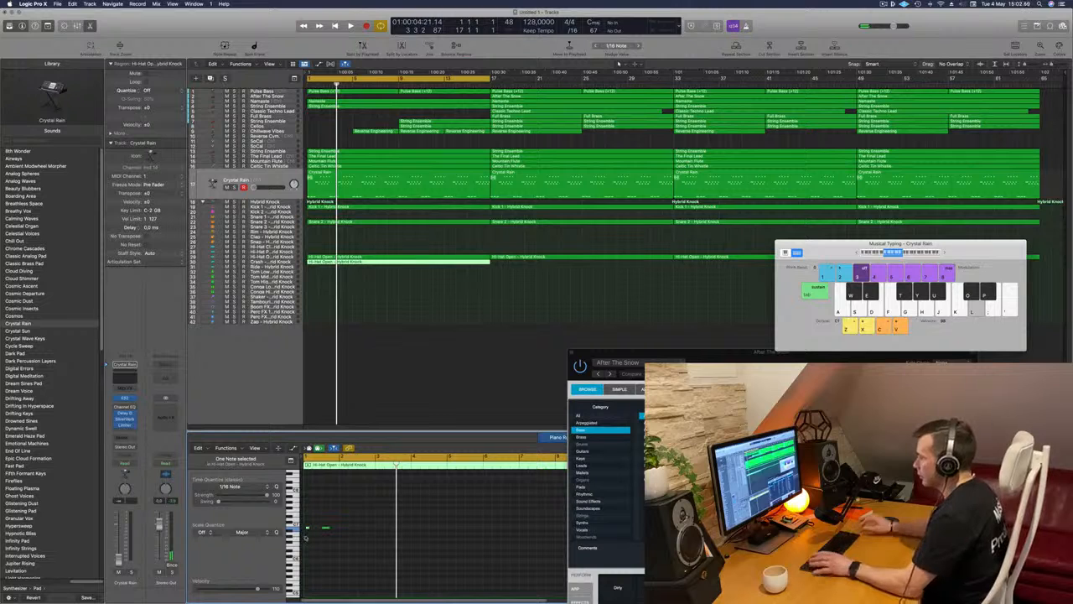
# Reposition the two remaining notes in the first bar of the copied Crash track region while it plays
pyautogui.press('space')
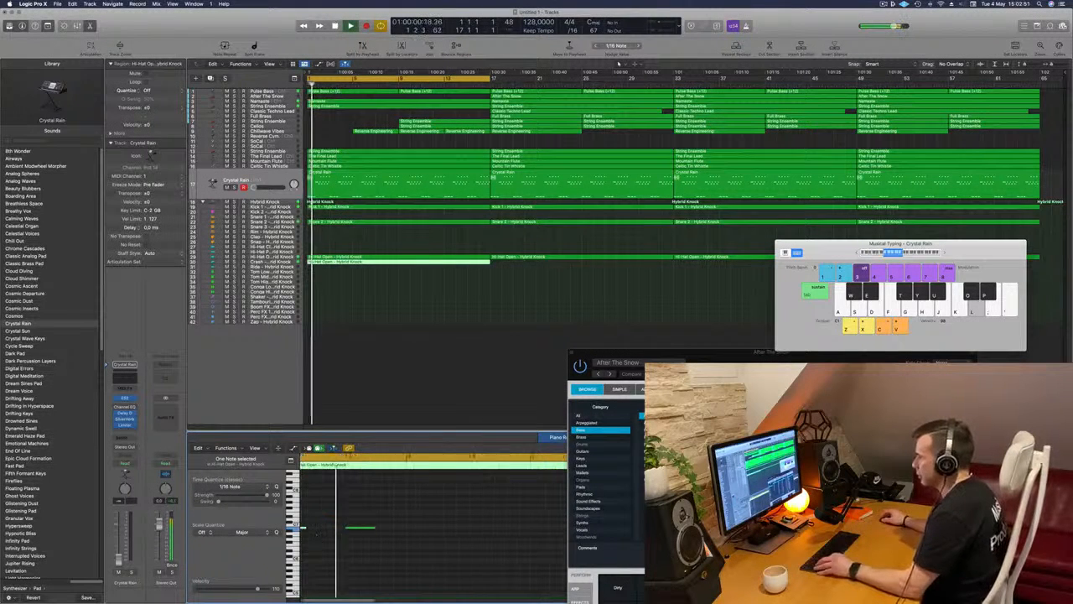
pyautogui.moveTo(361, 531); pyautogui.dragTo(367, 529)
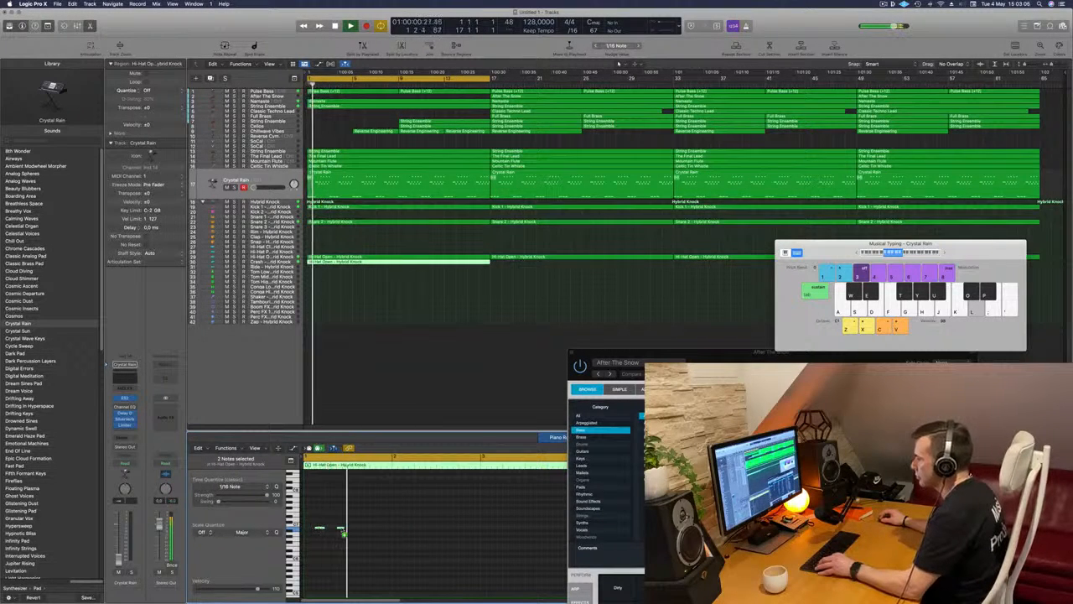
pyautogui.moveTo(344, 534); pyautogui.dragTo(365, 534)
pyautogui.hscroll(-3, 330, 520)
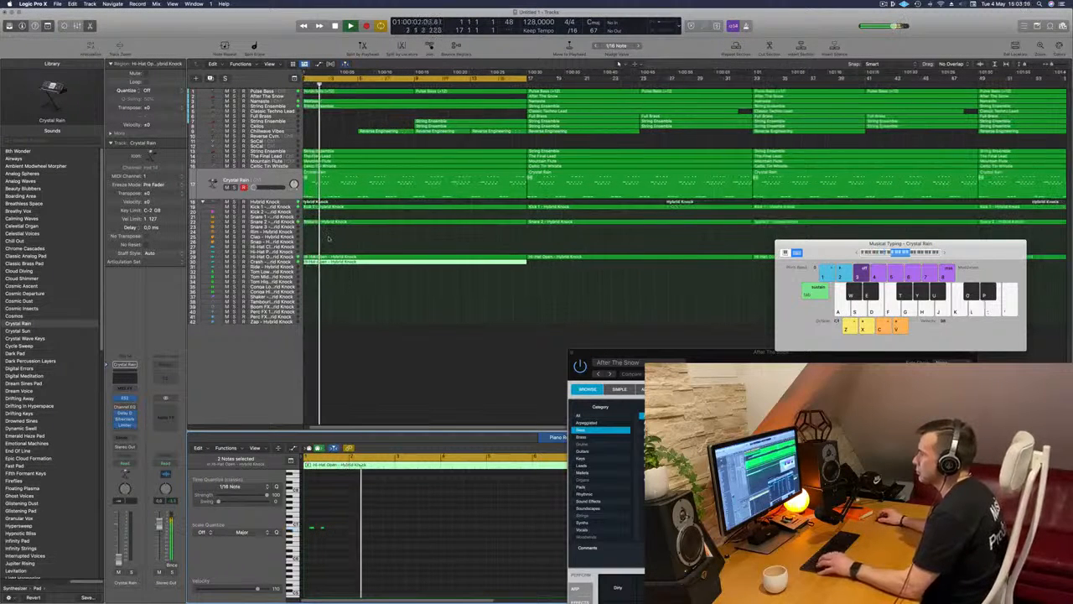
# Split the Crash track region at bar 2, delete the part after the split and play the remaining bar
pyautogui.press('Return')
pyautogui.keyDown('super'); pyautogui.doubleClick(321, 262); pyautogui.keyUp('super')
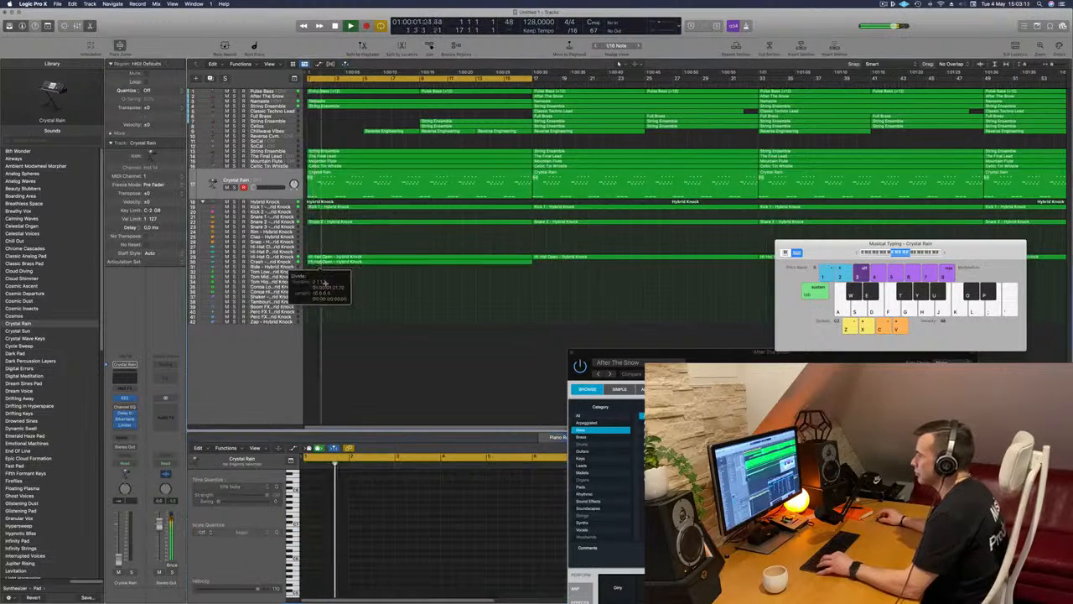
pyautogui.press('Delete')
pyautogui.press('space')
pyautogui.press('space')
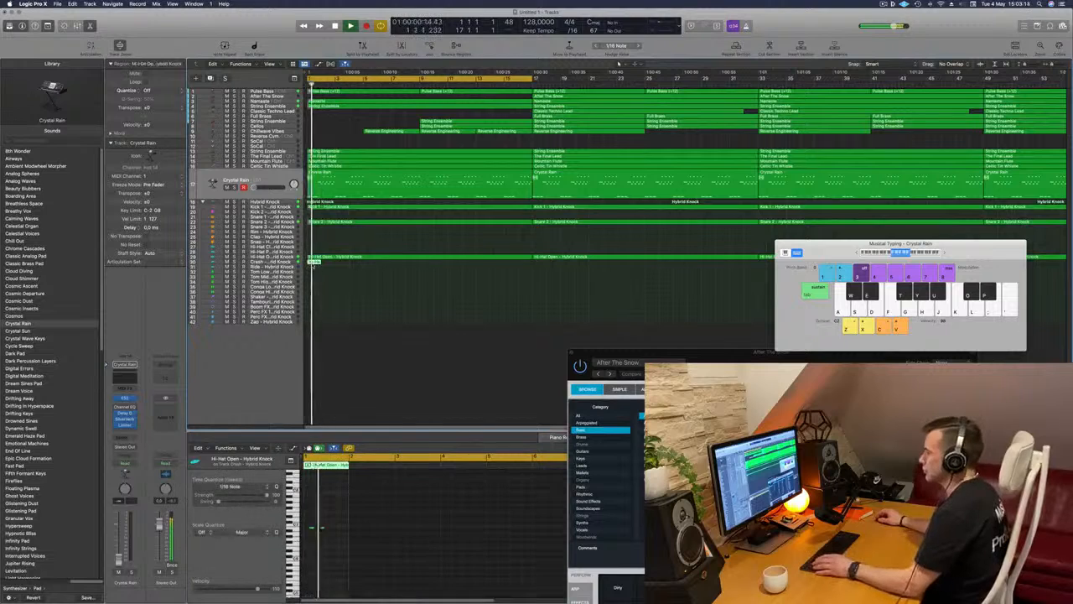
pyautogui.press('space')
pyautogui.press('space')
# Copy the two notes into the second half of the one-bar Crash track region and play the pattern
pyautogui.scroll(5, 330, 522)
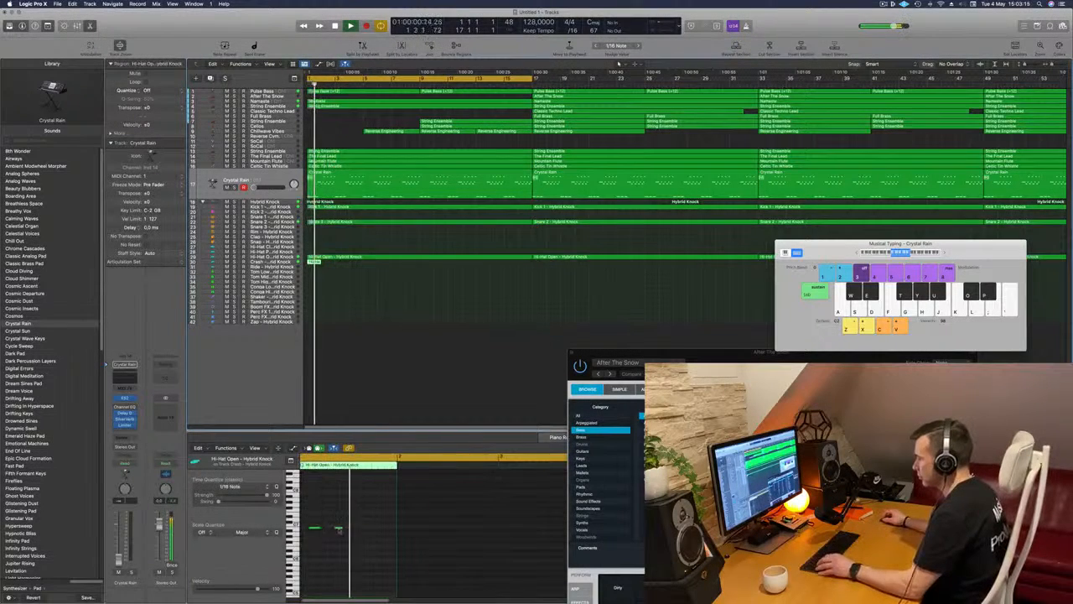
pyautogui.moveTo(346, 520); pyautogui.dragTo(369, 533)
pyautogui.press('space')
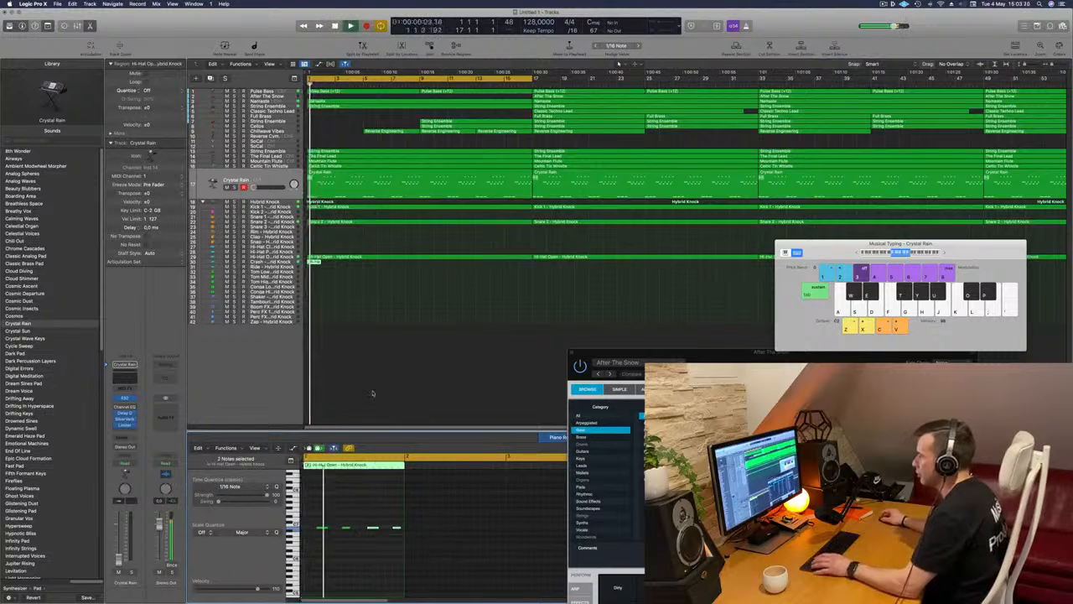
pyautogui.press('space')
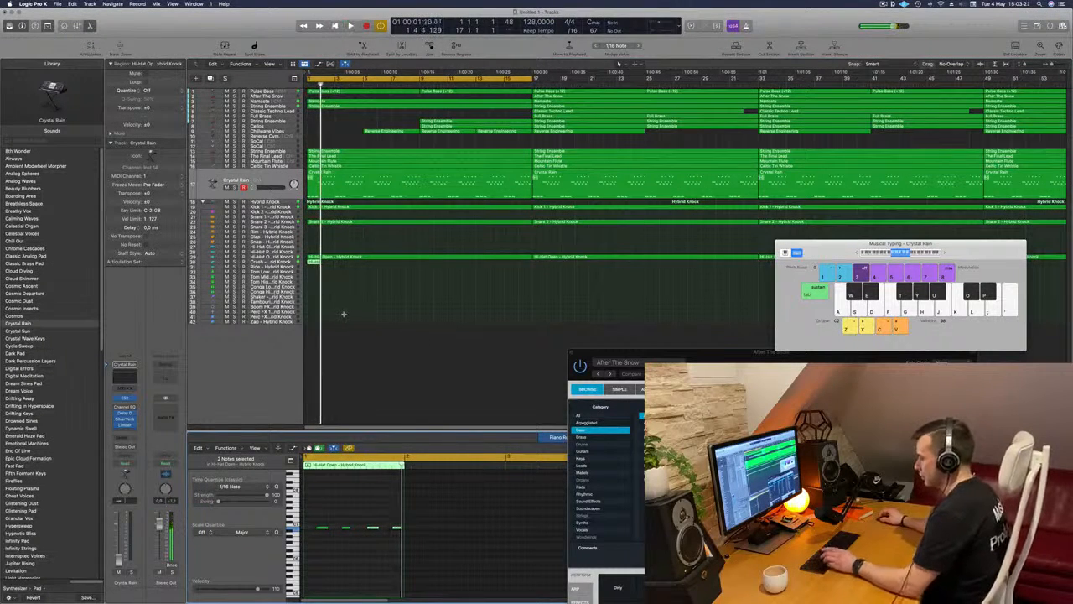
# Repeat the one-bar Crash track region and keep the result as a single joined two-bar region
pyautogui.press('super+r')
pyautogui.press('super+r')
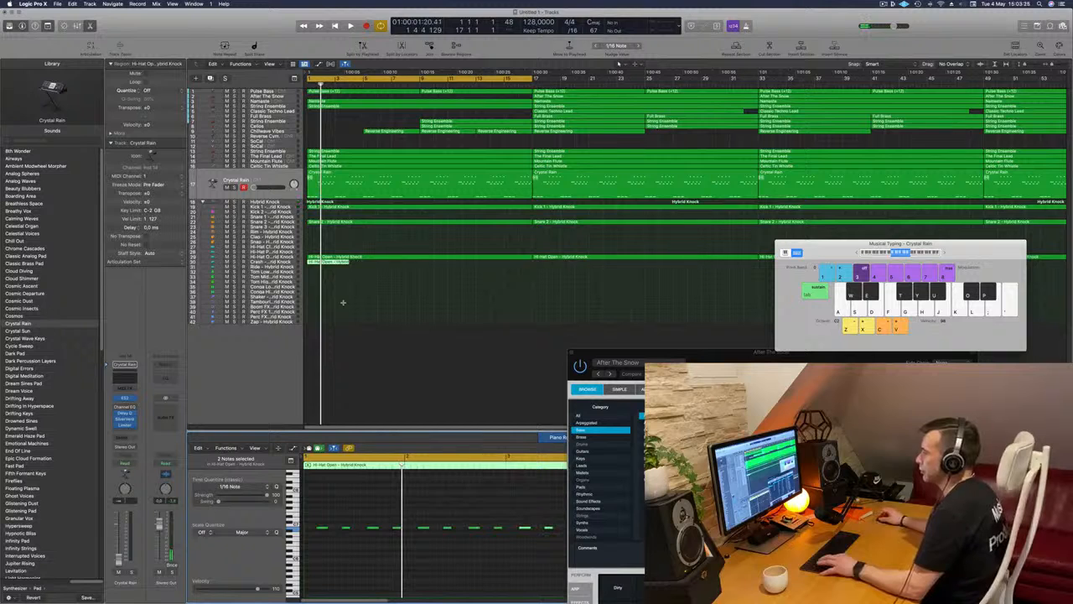
pyautogui.press('super+z')
pyautogui.click(328, 271)
pyautogui.click(327, 264)
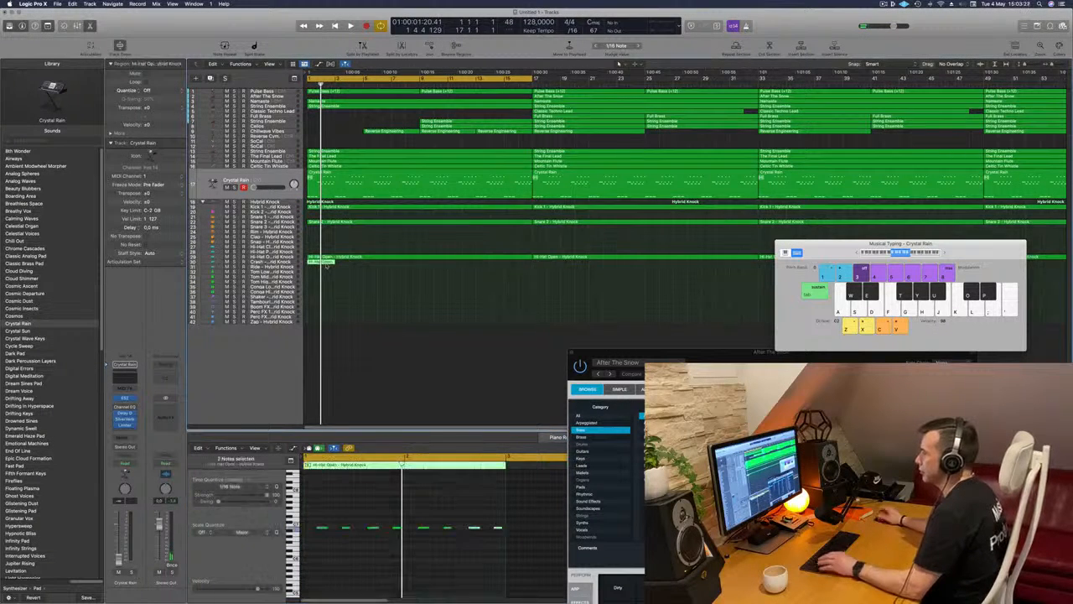
# Repeat the two-bar Crash track region to the end of the arrangement and move the Musical Typing window clear of the tracks
pyautogui.press('super+r')
pyautogui.press('super+r')
pyautogui.press('super+r')
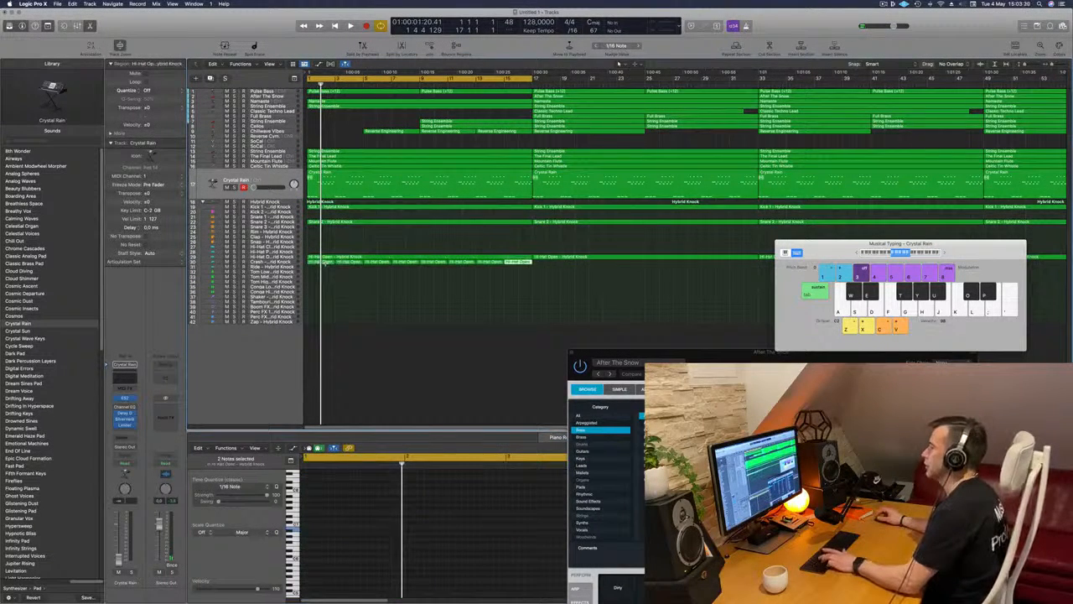
pyautogui.press('space')
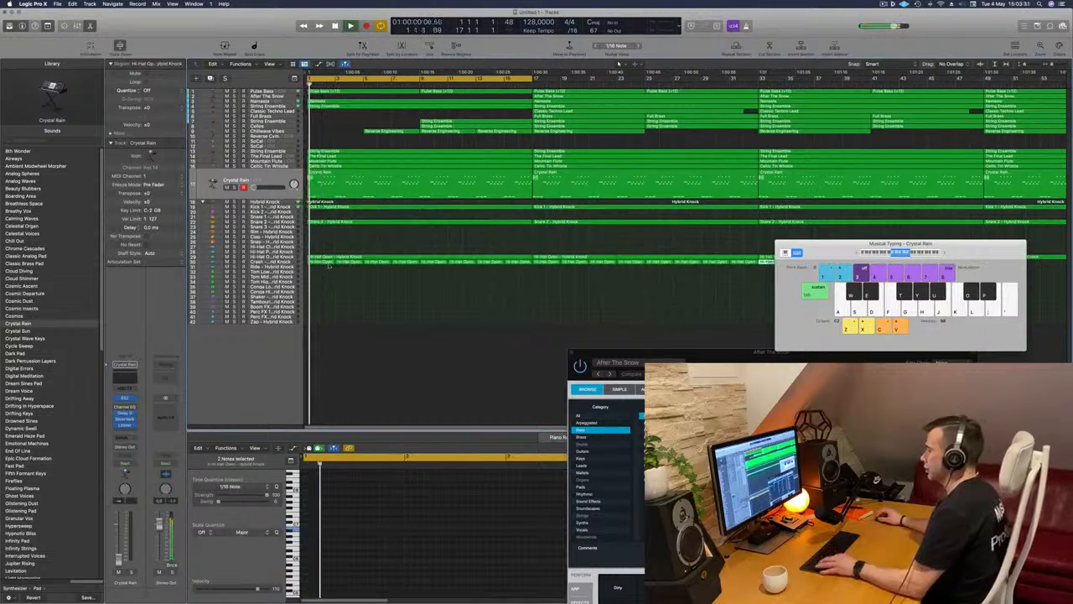
pyautogui.press('super+Left')
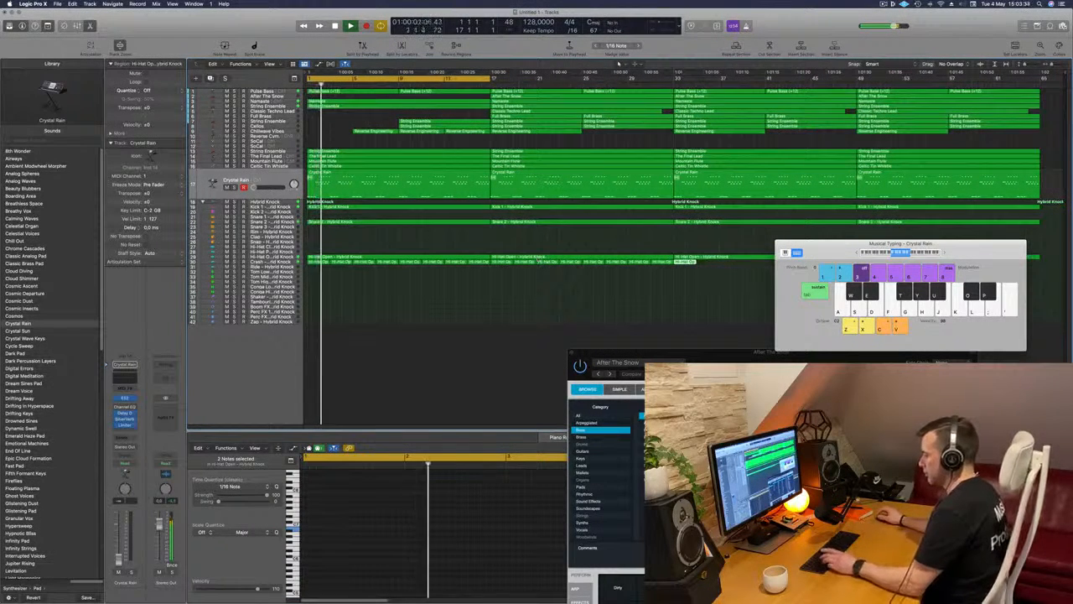
pyautogui.moveTo(901, 244); pyautogui.dragTo(646, 403)
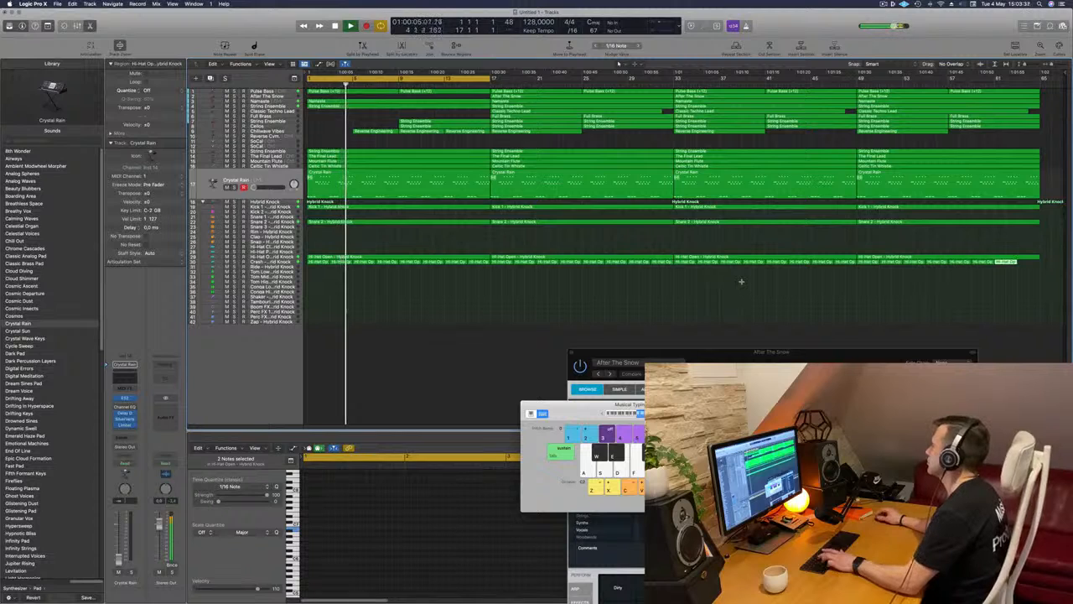
pyautogui.click(374, 310)
pyautogui.press('Return')
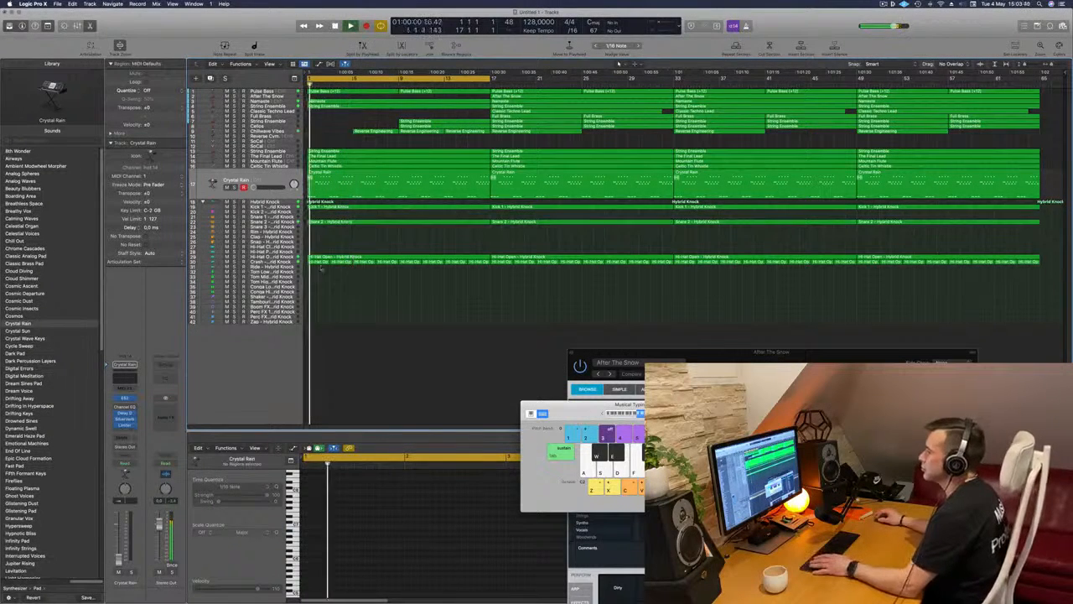
# Copy the first two-bar Crash track region onto the Conga Lo track and transpose all its notes down two octaves
pyautogui.moveTo(320, 263); pyautogui.dragTo(320, 288)
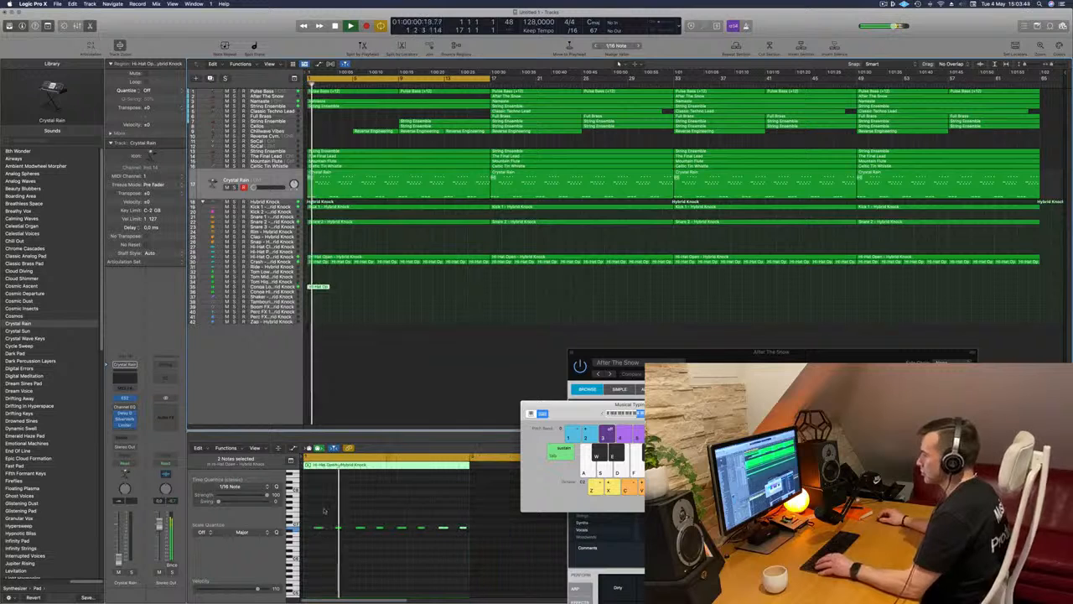
pyautogui.click(321, 537)
pyautogui.press('Return')
pyautogui.moveTo(314, 517); pyautogui.dragTo(481, 565)
pyautogui.hotkey('alt', 'shift', 'Down')
pyautogui.hotkey('alt', 'shift', 'Down')
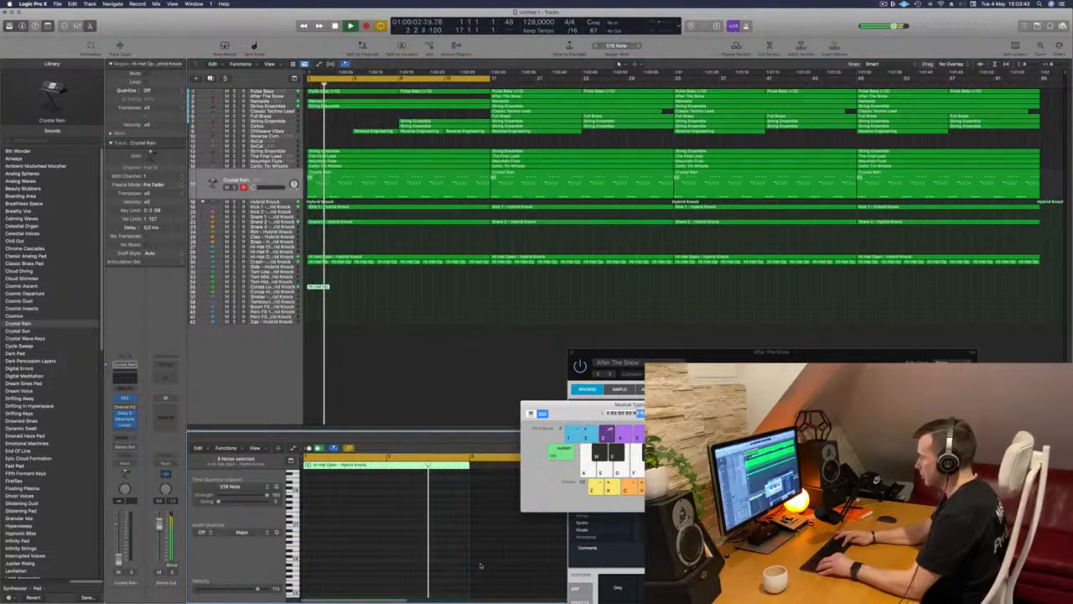
pyautogui.scroll(-10, 426, 558)
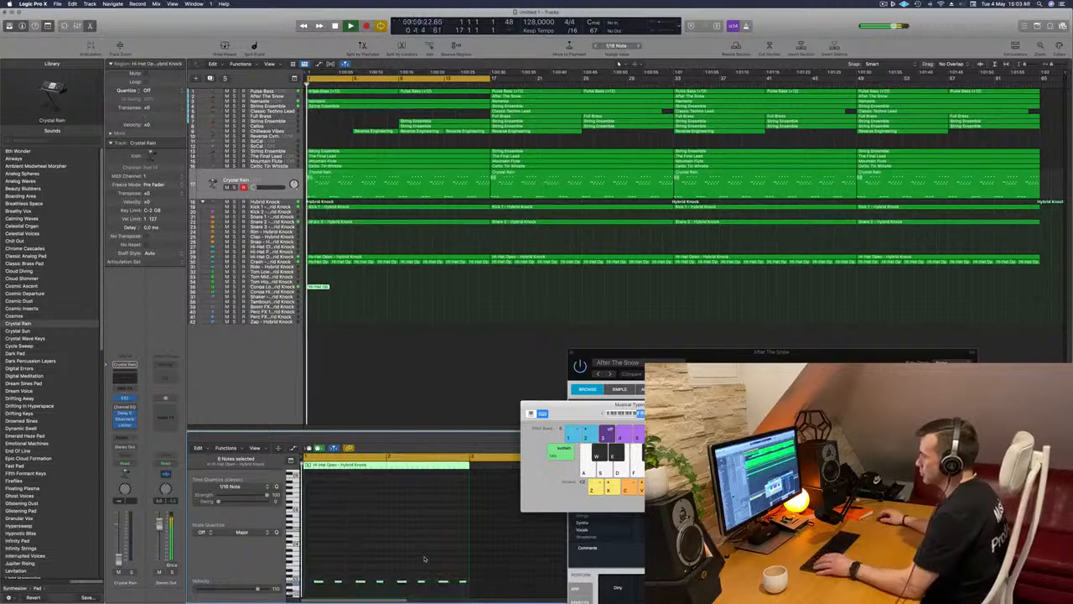
pyautogui.scroll(2, 424, 558)
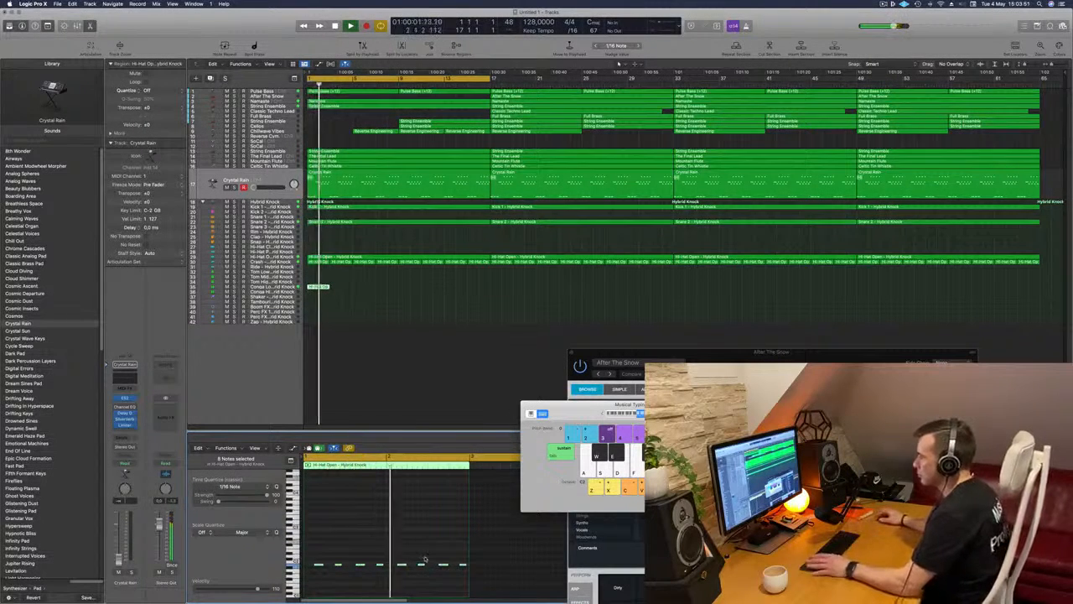
pyautogui.scroll(-2, 377, 528)
# Thin out the Conga Lo pattern's first bar by deleting its second and fourth notes and shifting the third slightly later
pyautogui.click(340, 545)
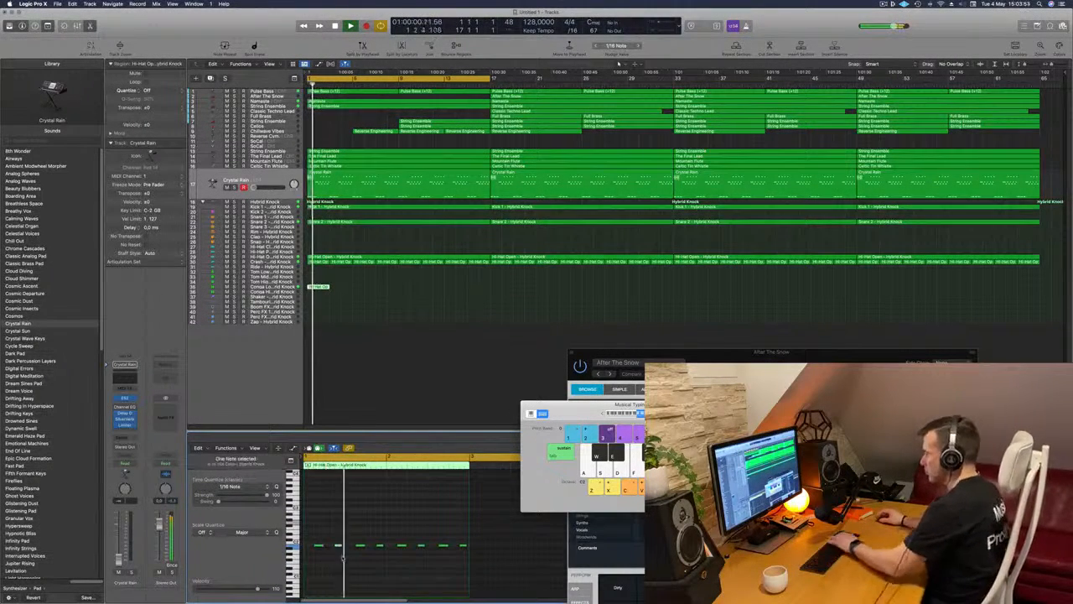
pyautogui.press('Delete')
pyautogui.press('space')
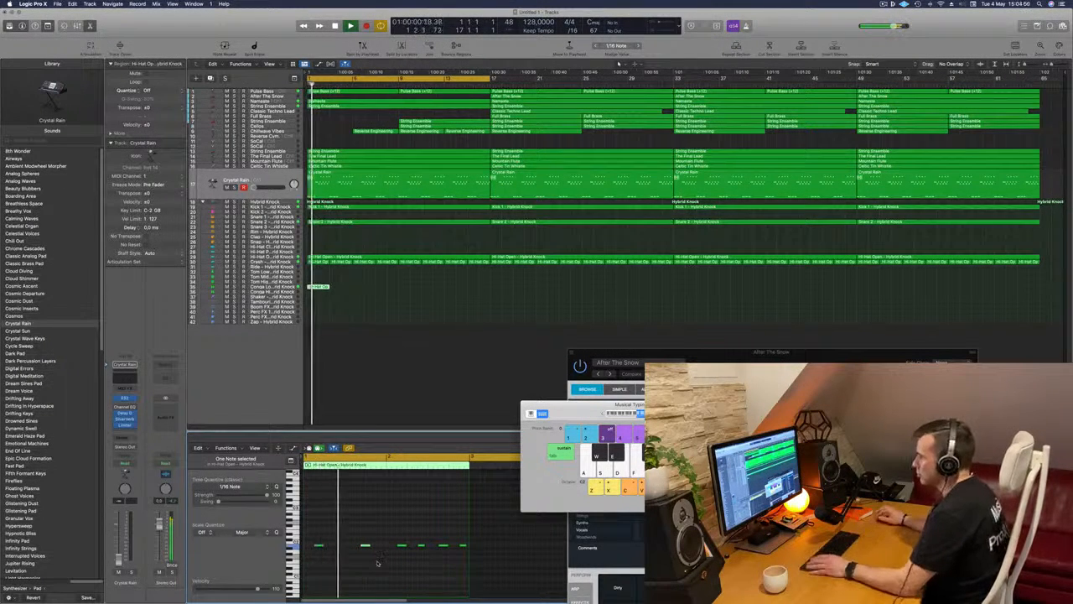
# Replace the second-bar notes of the Conga Lo pattern with a copy of the first bar's two notes
pyautogui.moveTo(398, 534); pyautogui.dragTo(471, 570)
pyautogui.press('Delete')
pyautogui.moveTo(412, 526); pyautogui.dragTo(301, 571)
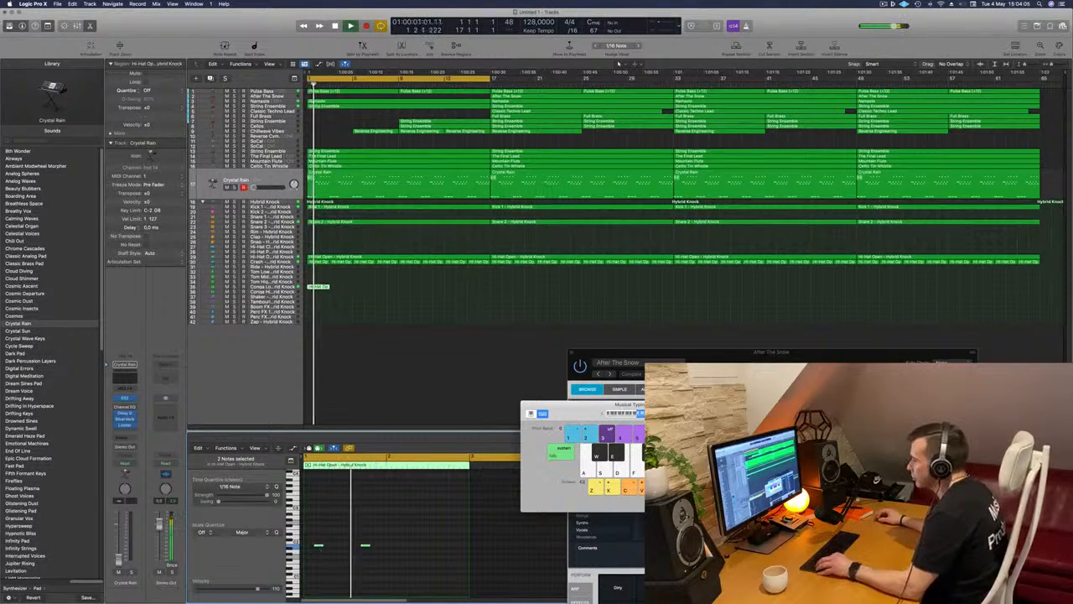
pyautogui.moveTo(320, 547); pyautogui.dragTo(403, 546)
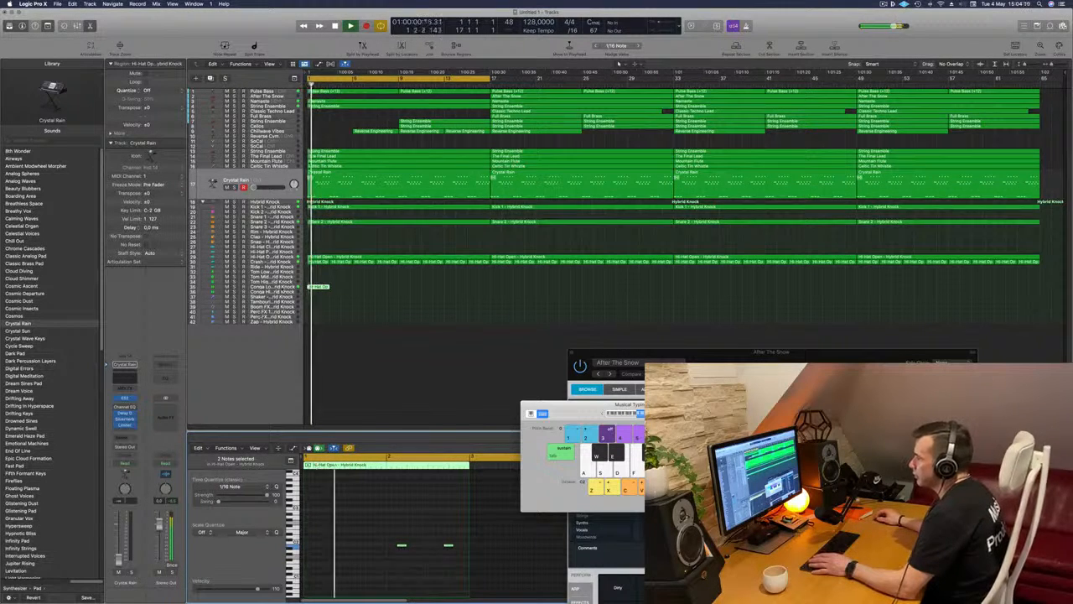
pyautogui.click(282, 288)
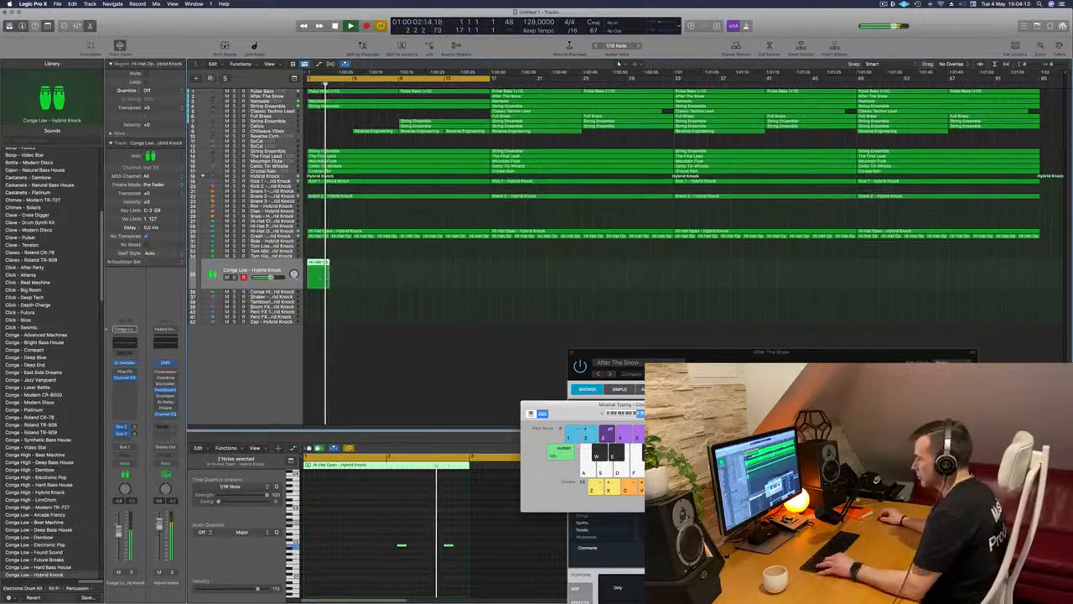
pyautogui.press('super+z')
pyautogui.moveTo(317, 546); pyautogui.dragTo(399, 547)
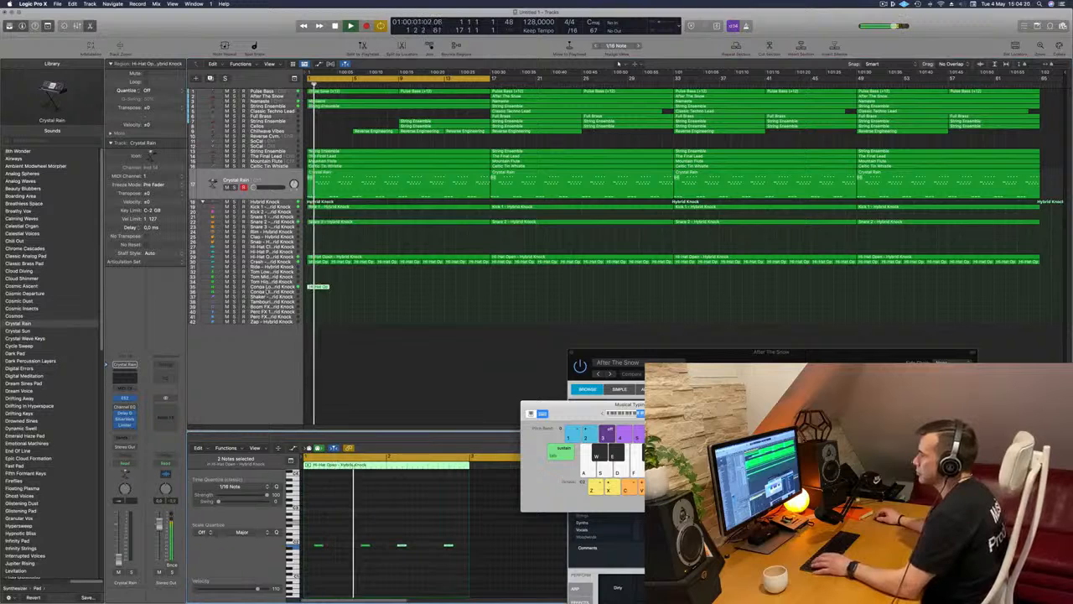
# Move the two-bar conga region onto the Tom Low track and transpose all its notes down one octave
pyautogui.click(267, 288)
pyautogui.moveTo(320, 273); pyautogui.dragTo(320, 249)
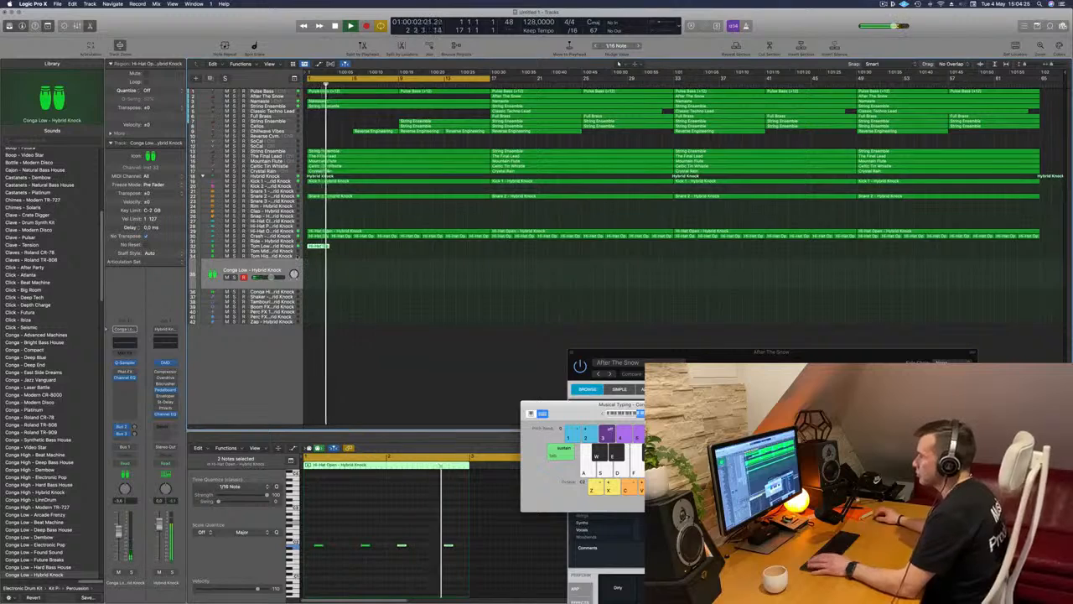
pyautogui.click(352, 263)
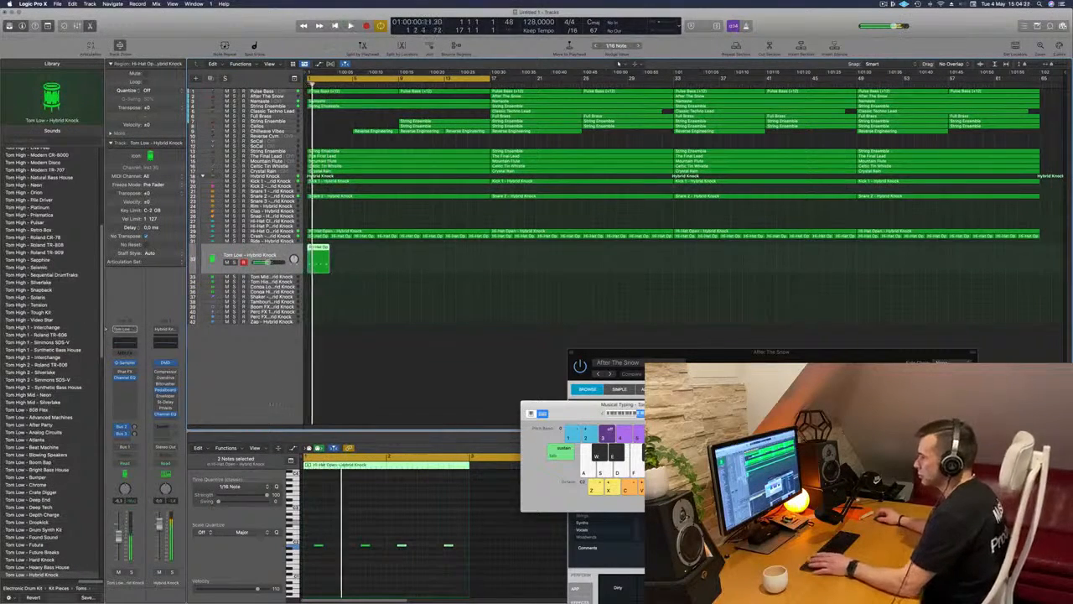
pyautogui.moveTo(319, 530); pyautogui.dragTo(462, 578)
pyautogui.hotkey('alt', 'shift', 'Down')
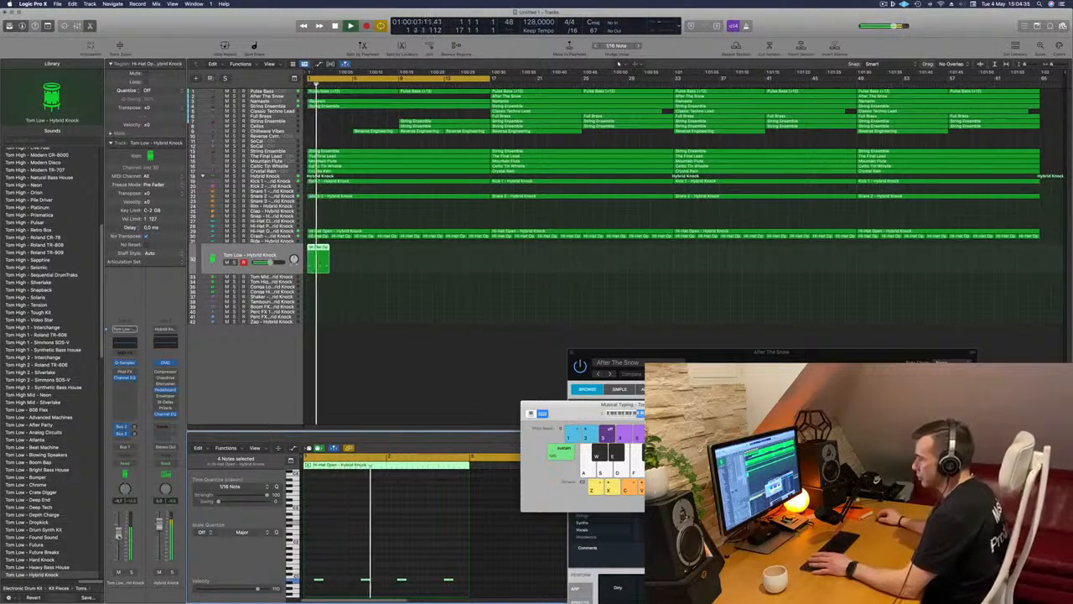
# Repeat the two-bar Tom Low region seven times to fill the first sixteen bars
pyautogui.moveTo(328, 264); pyautogui.dragTo(303, 268)
pyautogui.press('space')
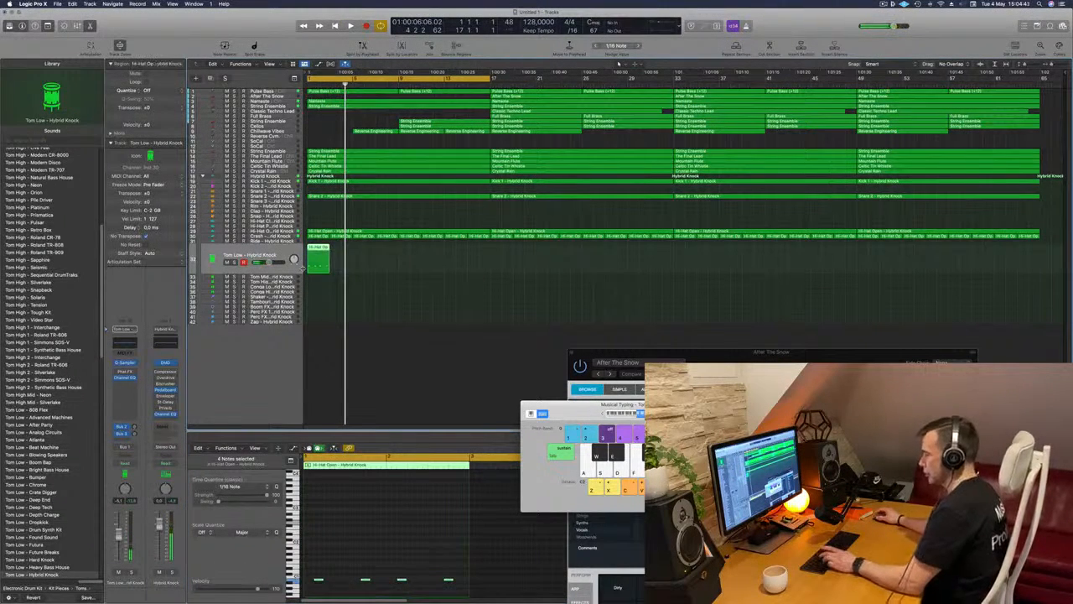
pyautogui.press('super+r')
pyautogui.press('super+r')
pyautogui.press('super+r')
pyautogui.press('super+r')
pyautogui.press('super+r')
pyautogui.press('super+r')
pyautogui.press('super+r')
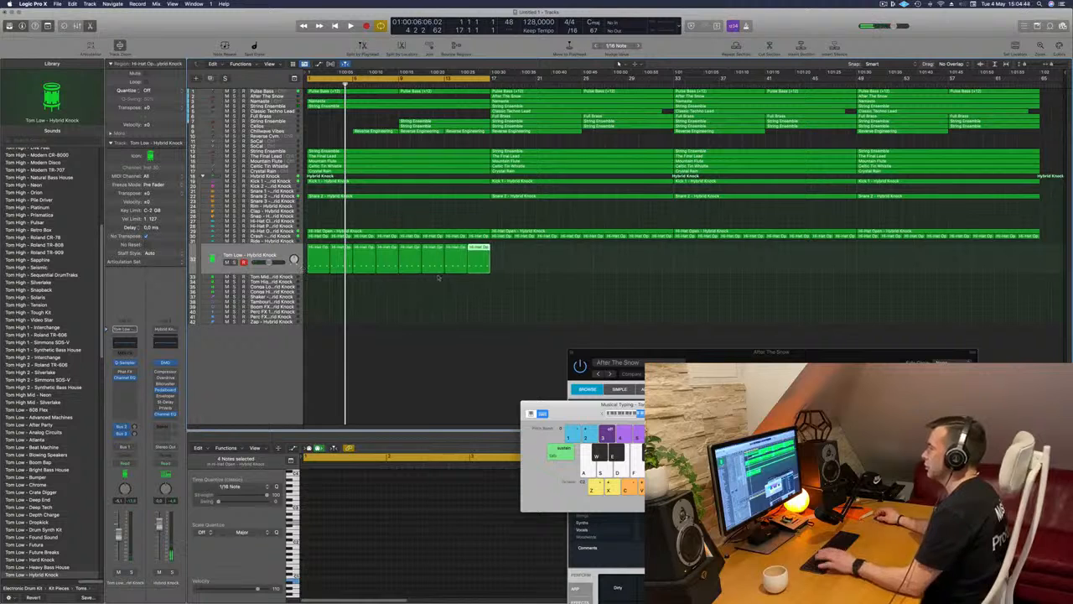
# Repeat the sixteen-bar block of Tom Low regions three times to the end of the arrangement and play from the start
pyautogui.click(233, 267)
pyautogui.press('super+r')
pyautogui.press('super+r')
pyautogui.press('super+r')
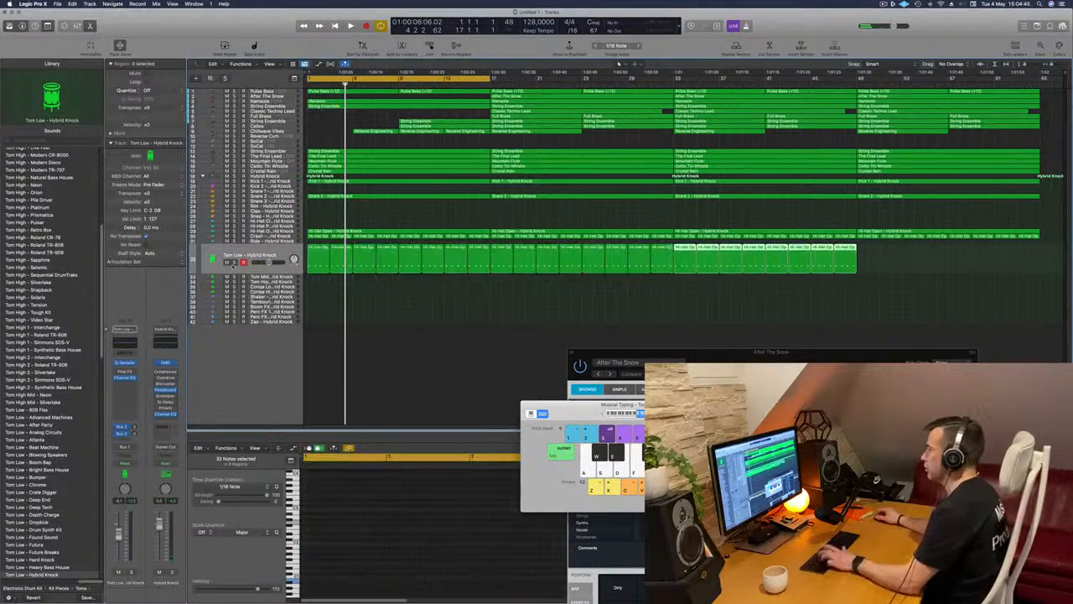
pyautogui.press('space')
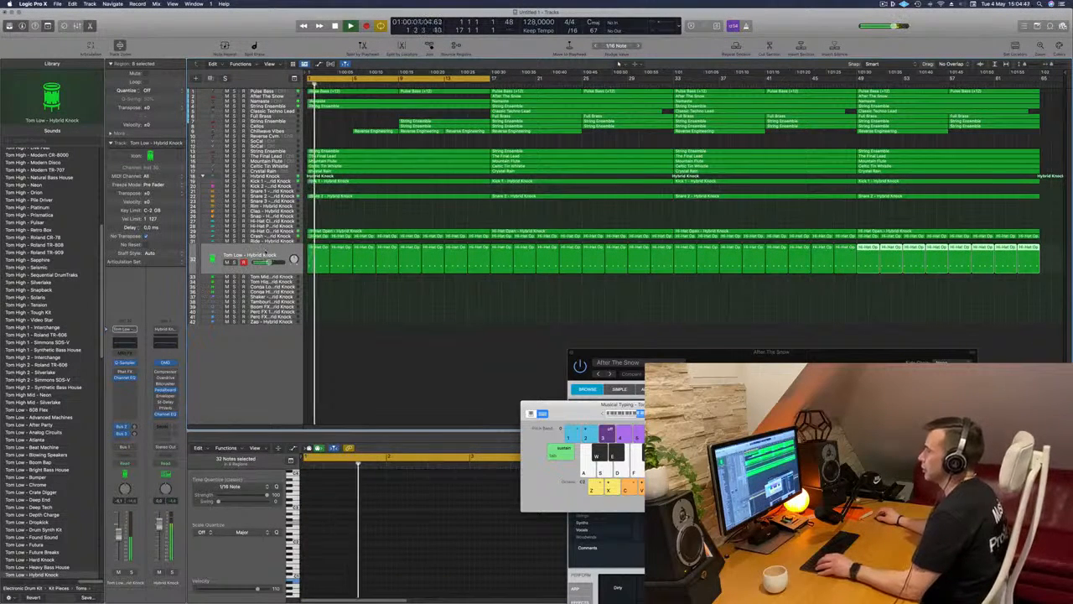
pyautogui.click(210, 266)
pyautogui.scroll(1, 358, 312)
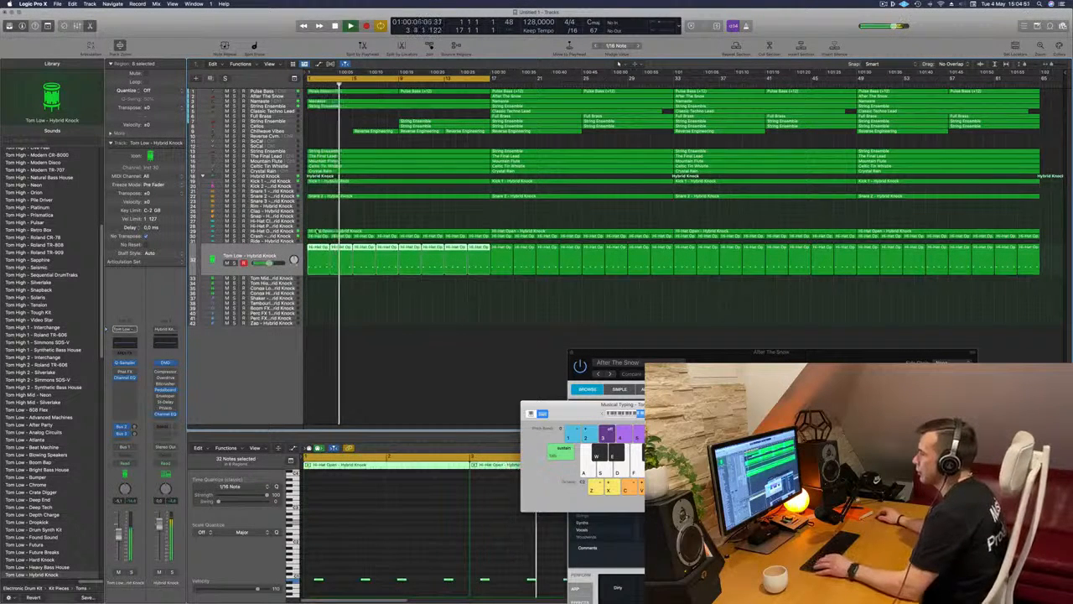
# Copy the first two-bar Crash track region onto the Hi-Hat Closed track and shift the timing of all its notes
pyautogui.moveTo(316, 231); pyautogui.dragTo(317, 223)
pyautogui.moveTo(314, 497); pyautogui.dragTo(537, 573)
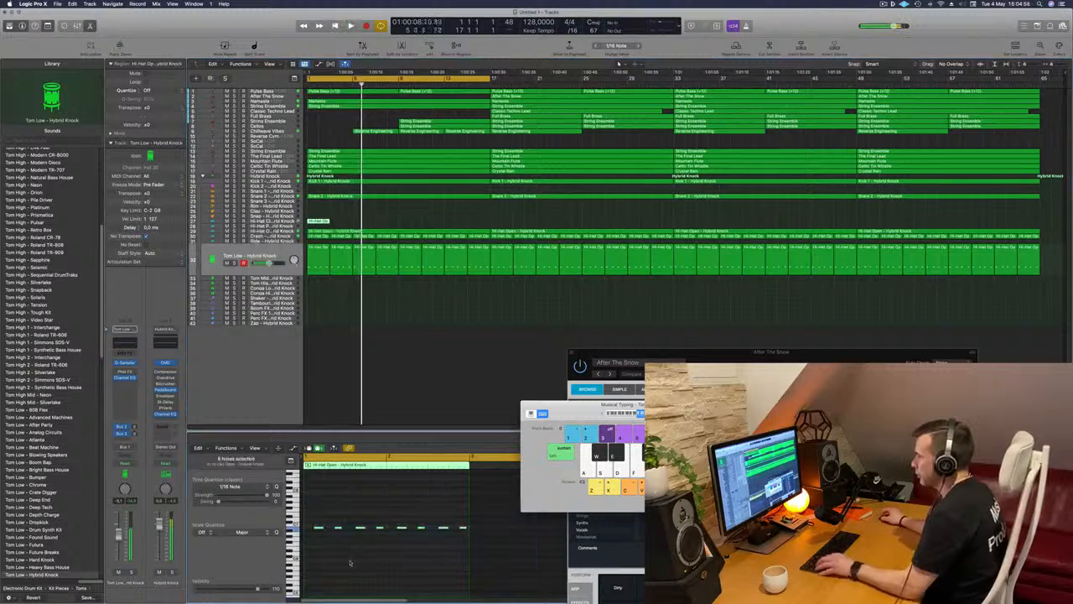
pyautogui.scroll(3, 356, 561)
pyautogui.scroll(-2, 352, 554)
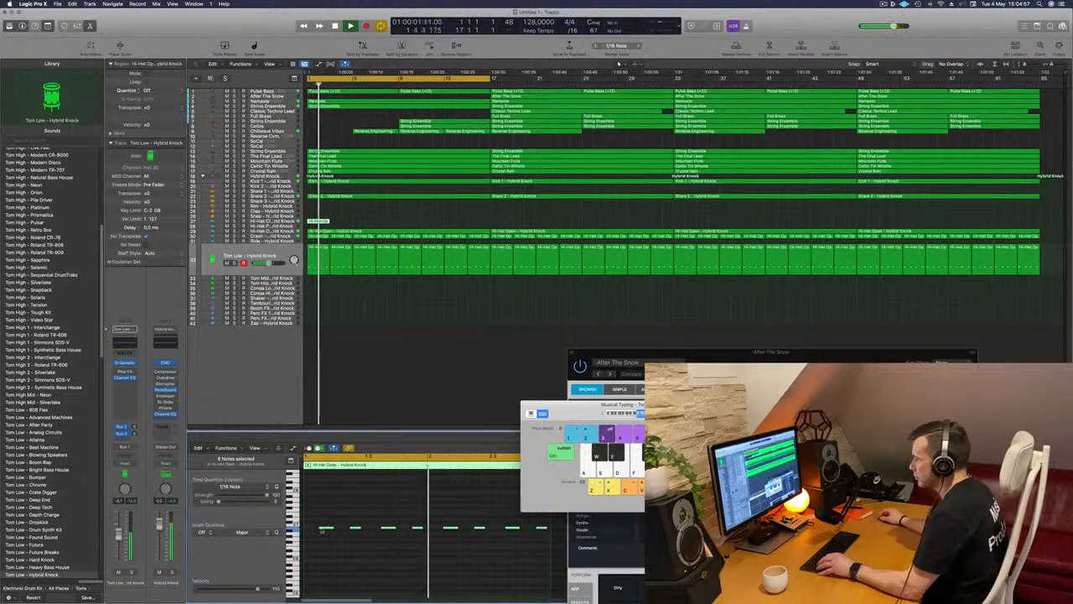
pyautogui.moveTo(332, 528); pyautogui.dragTo(312, 528)
pyautogui.press('space')
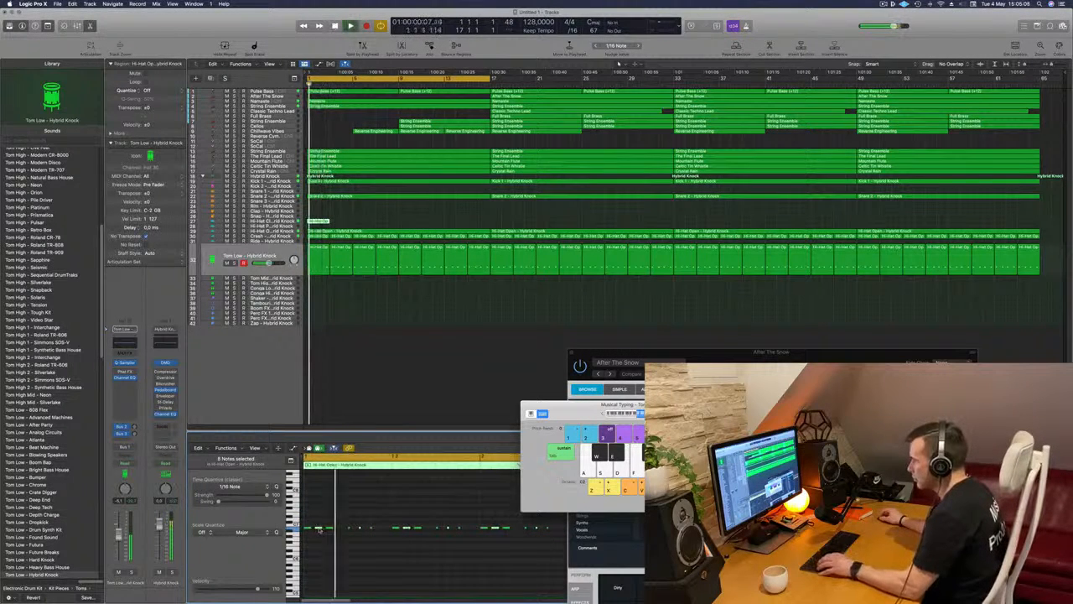
pyautogui.moveTo(325, 533); pyautogui.dragTo(340, 533)
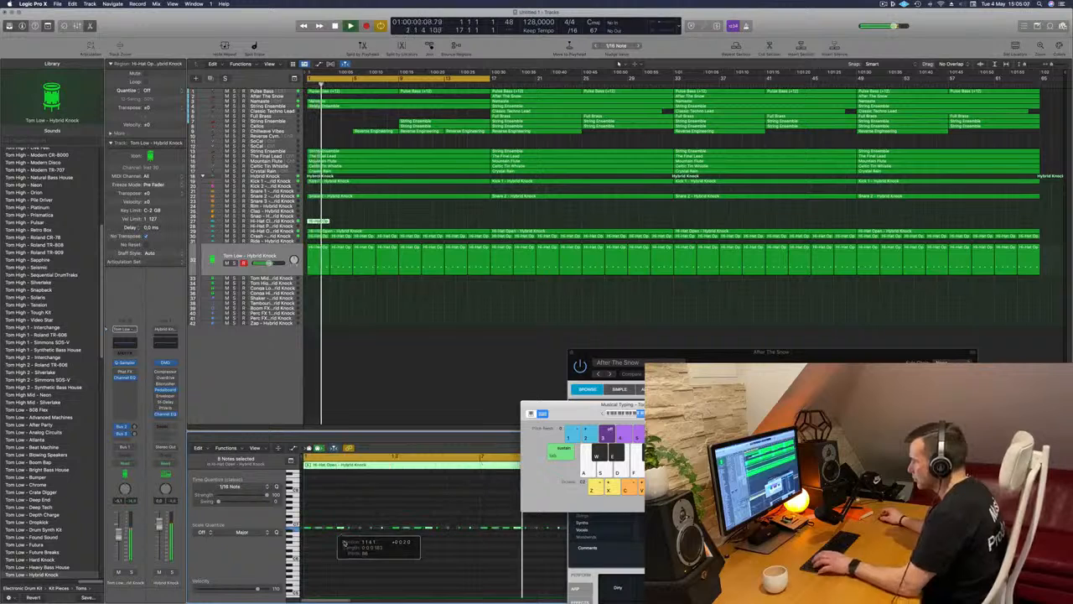
pyautogui.press('super+Left')
pyautogui.press('super+Left')
pyautogui.press('super+Left')
pyautogui.press('super+Left')
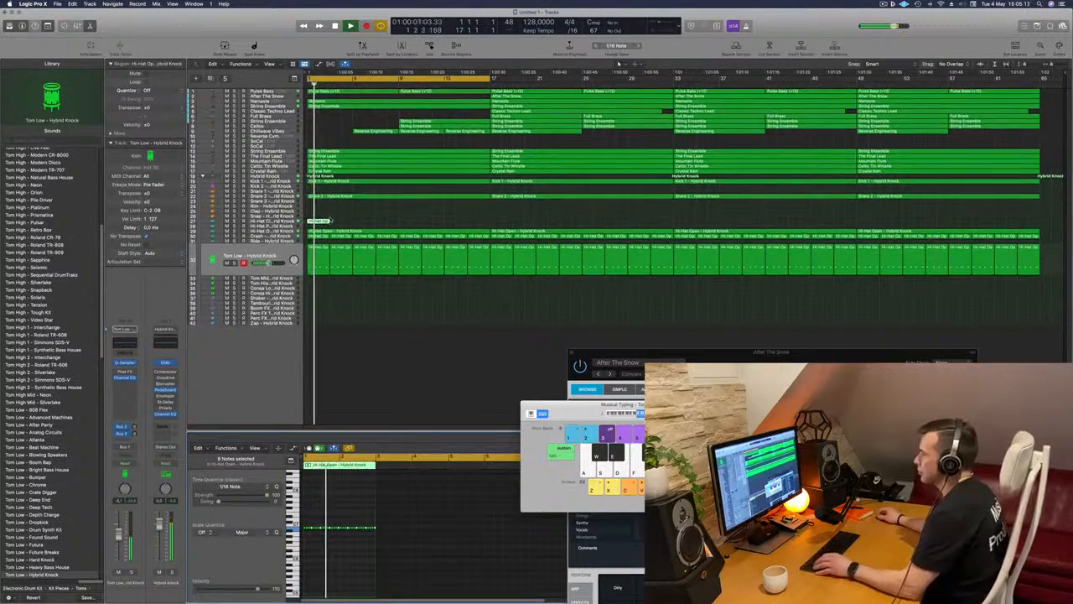
# Repeat the two-bar Hi-Hat Closed region seven times to fill the first sixteen bars
pyautogui.press('super+r')
pyautogui.press('super+r')
pyautogui.press('super+r')
pyautogui.press('super+r')
pyautogui.press('super+r')
pyautogui.press('super+r')
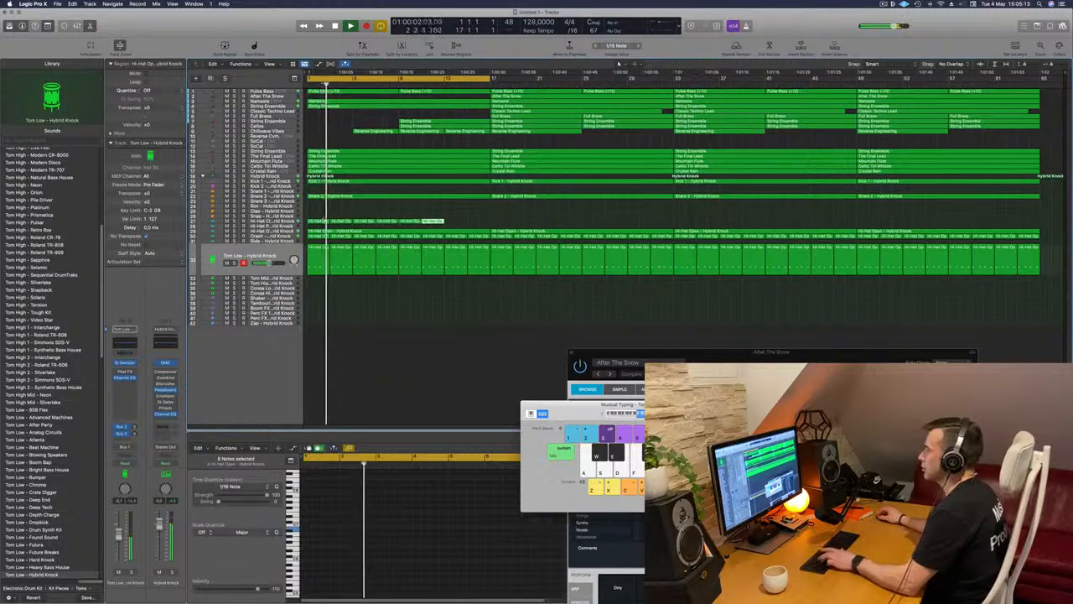
pyautogui.press('super+r')
pyautogui.press('space')
pyautogui.press('space')
# Repeat the sixteen-bar block of Hi-Hat Closed regions three times to the end of the arrangement and restart playback
pyautogui.moveTo(513, 211); pyautogui.dragTo(307, 227)
pyautogui.press('super+r')
pyautogui.press('super+r')
pyautogui.press('super+r')
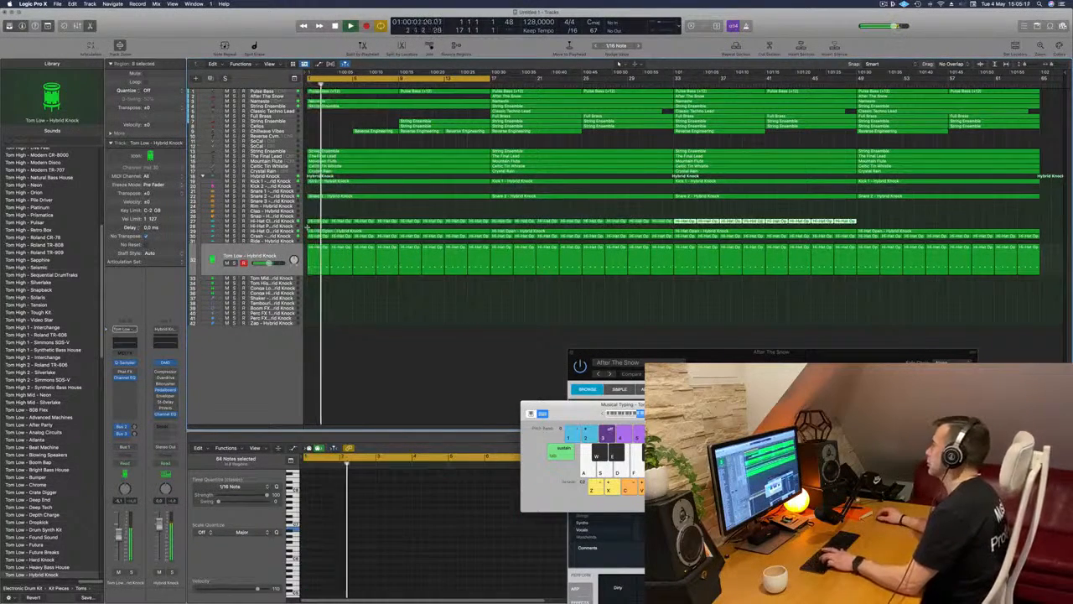
pyautogui.press('space')
pyautogui.press('space')
# Audition the Blazing Hot, Blowing Speakers, Cinematic Funk and Dusty Road hi-hat sounds on the Hi-Hat Closed track
pyautogui.click(272, 222)
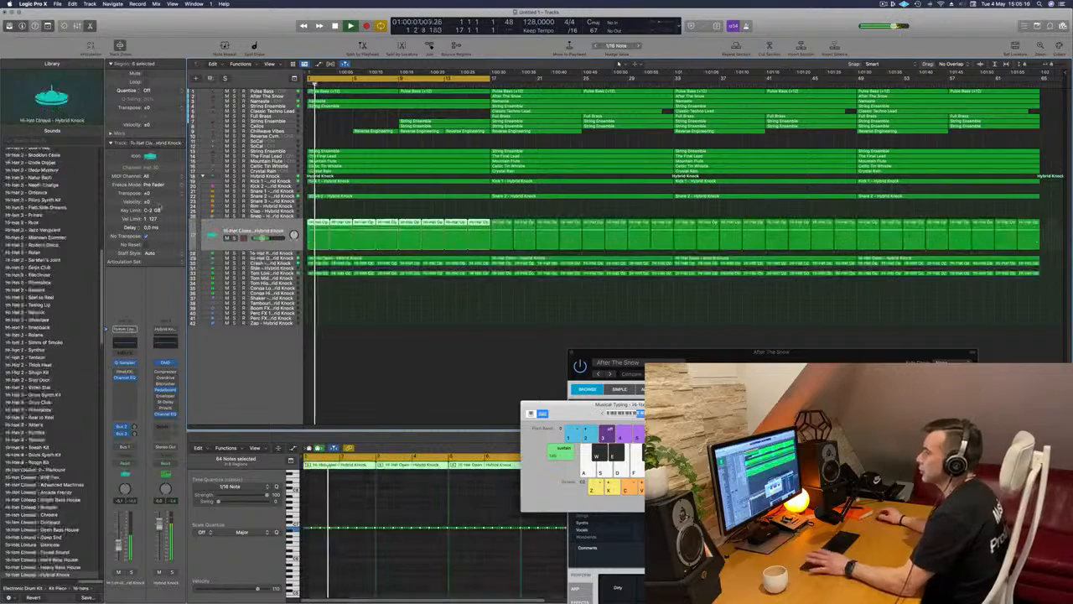
pyautogui.press('space')
pyautogui.press('space')
pyautogui.scroll(10, 55, 256)
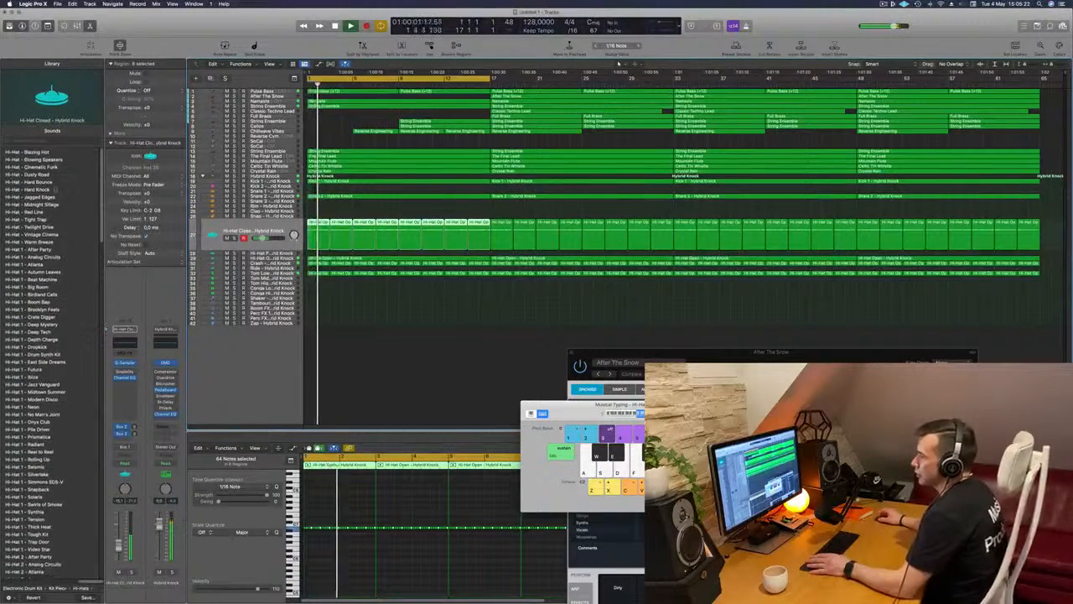
pyautogui.click(35, 152)
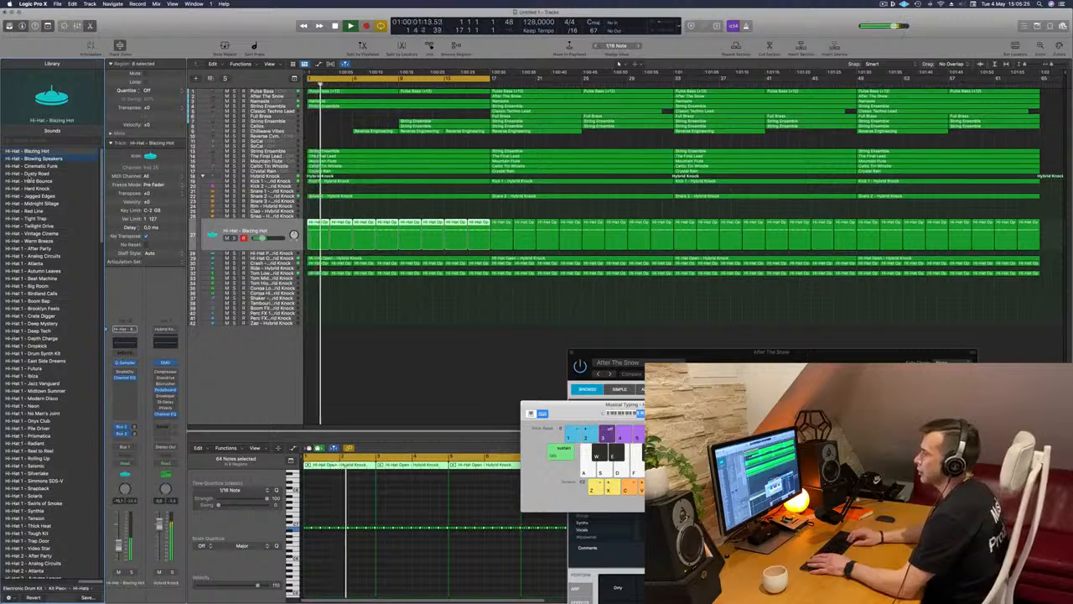
pyautogui.press('Down')
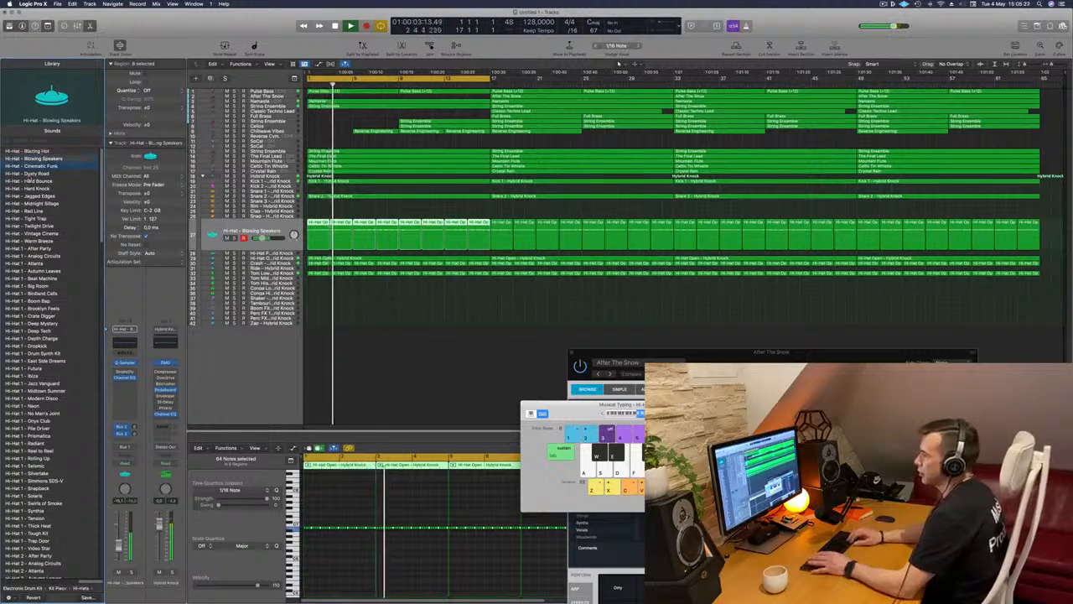
pyautogui.press('Down')
pyautogui.press('Down')
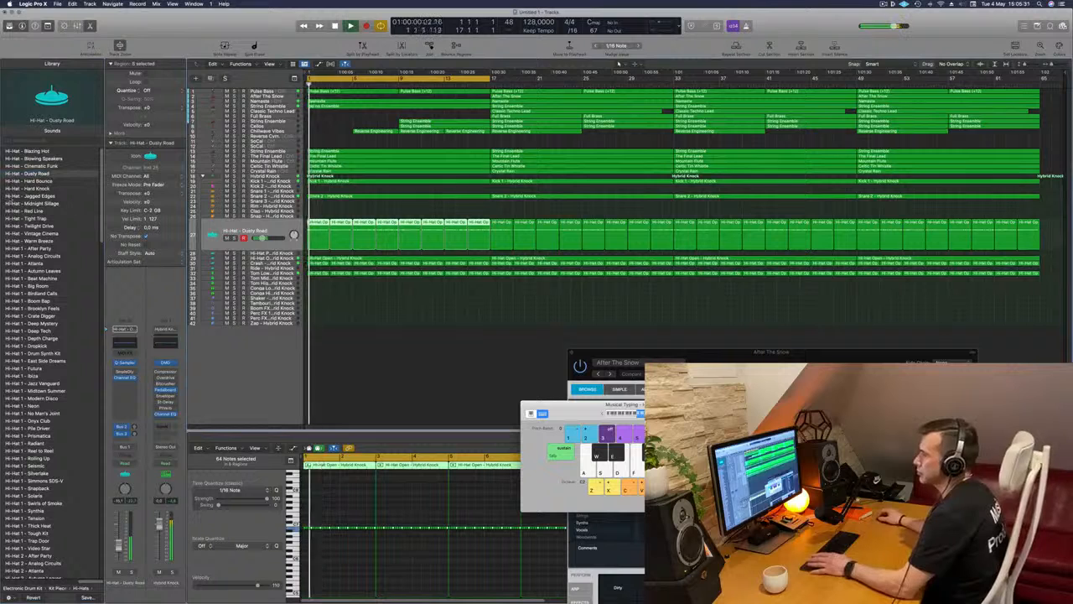
# Try the Jagged Edges and Midnight Silage hi-hats, and load the Hi-Hat - Vintage Cinema sound on the track instead
pyautogui.click(17, 196)
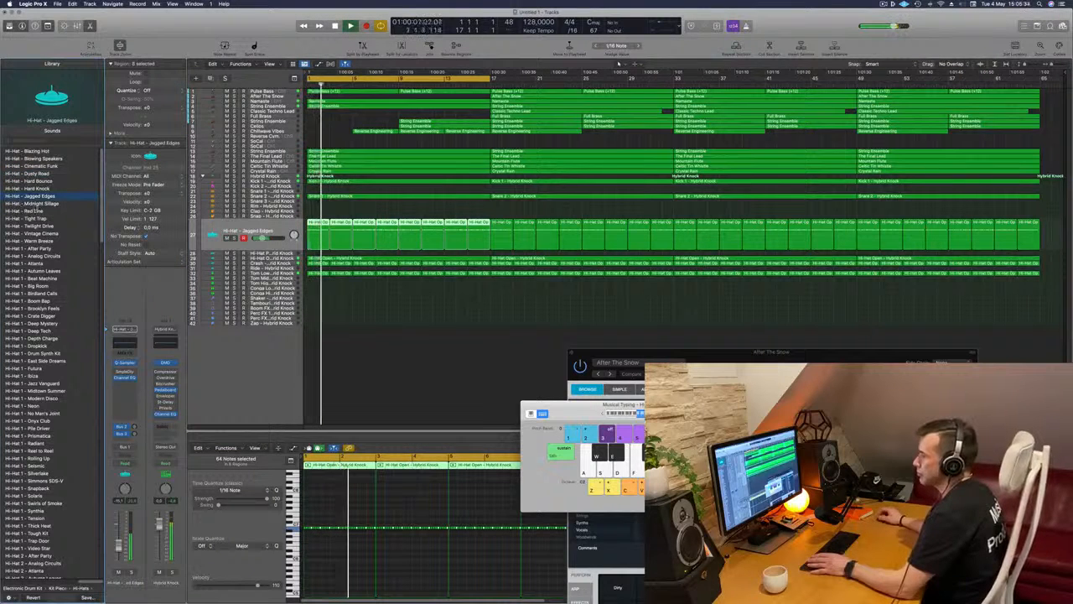
pyautogui.press('Down')
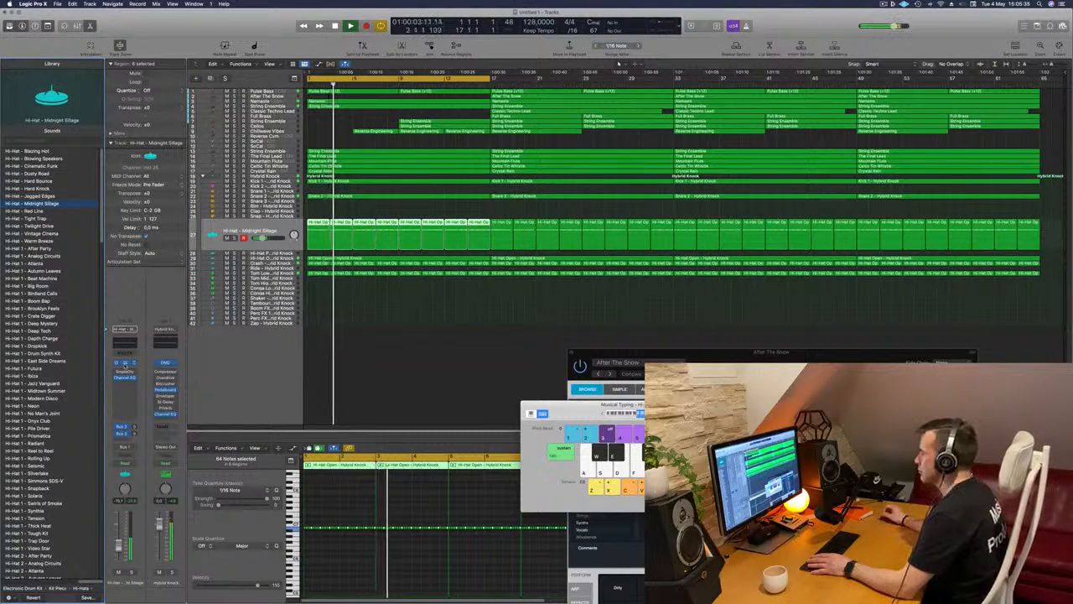
pyautogui.click(125, 364)
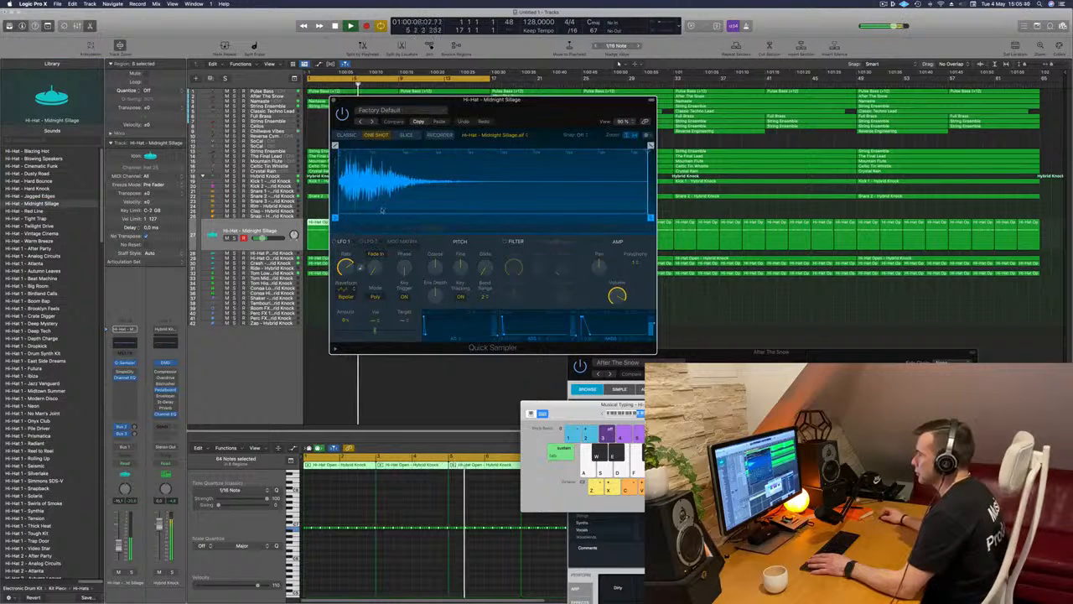
pyautogui.click(28, 234)
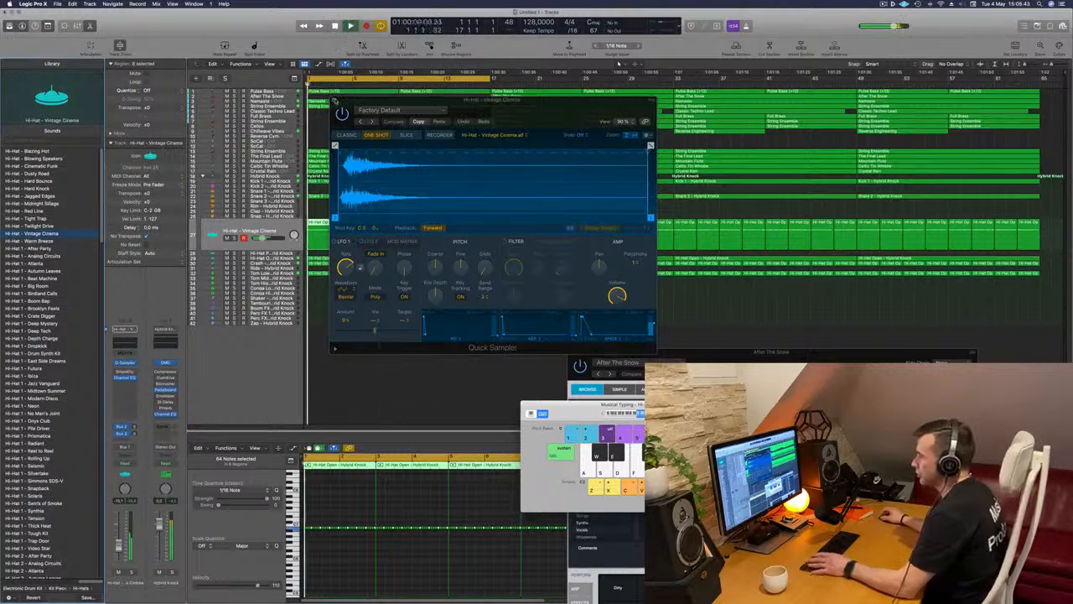
pyautogui.click(335, 100)
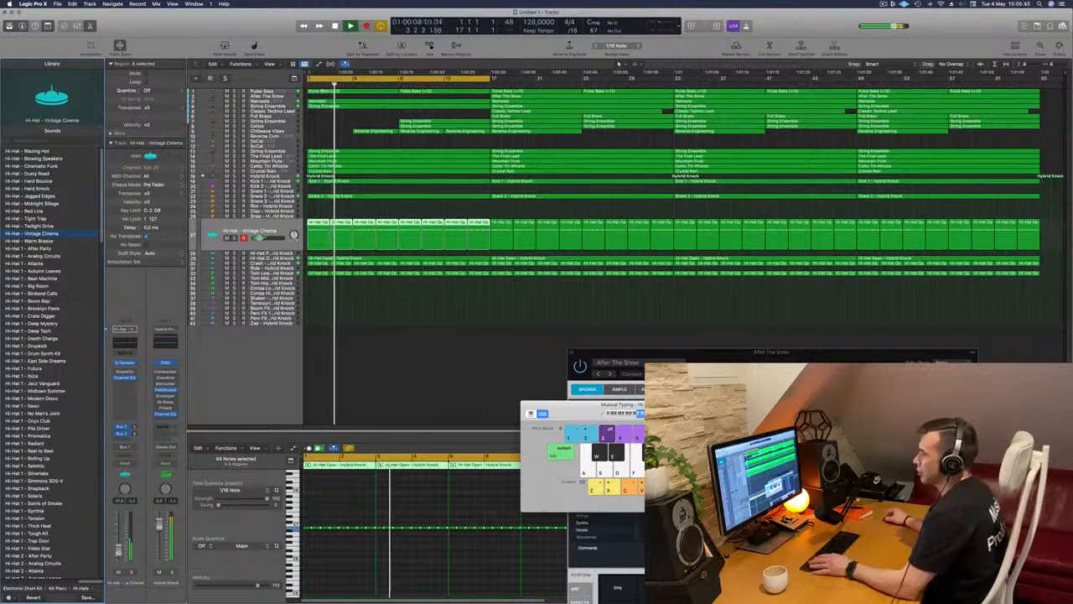
pyautogui.click(374, 312)
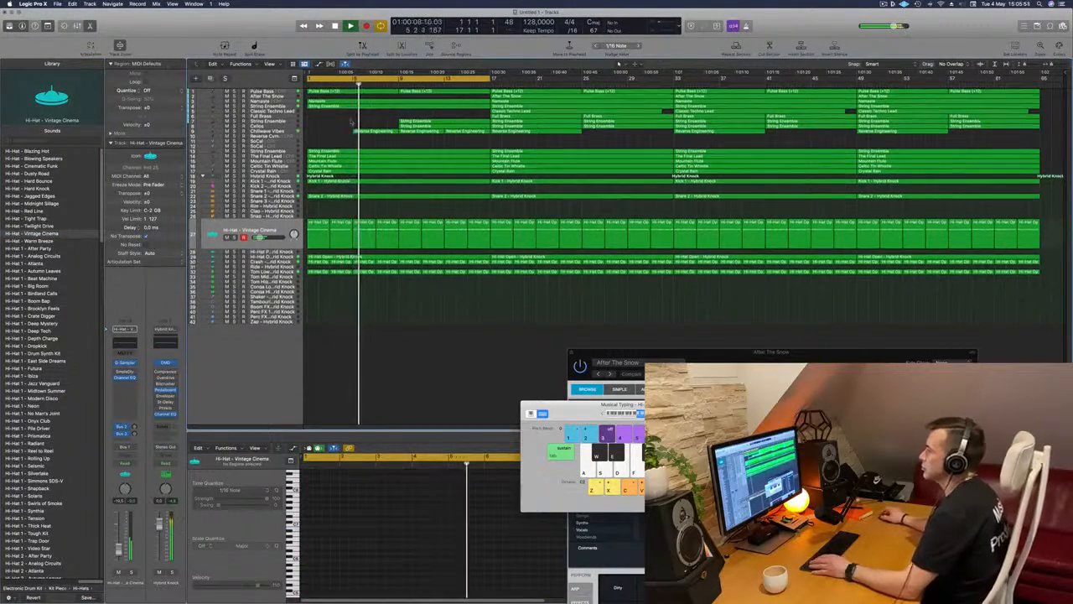
# Cut the last half bar before bar 9 from the lower String Ensemble track down through the Tom Low track and replay from the start
pyautogui.click(281, 131)
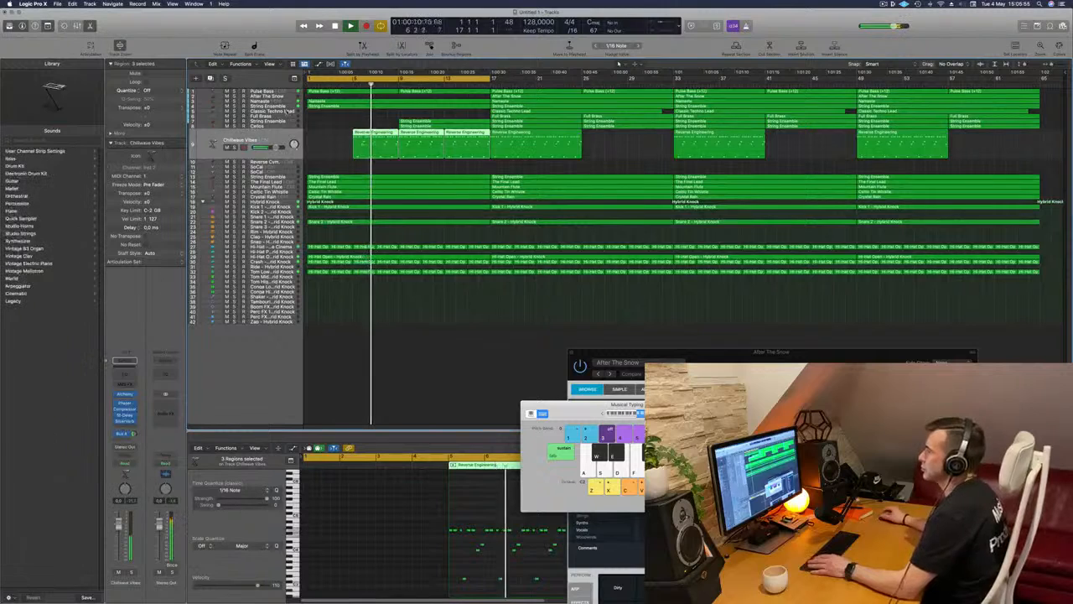
pyautogui.press('super+Right')
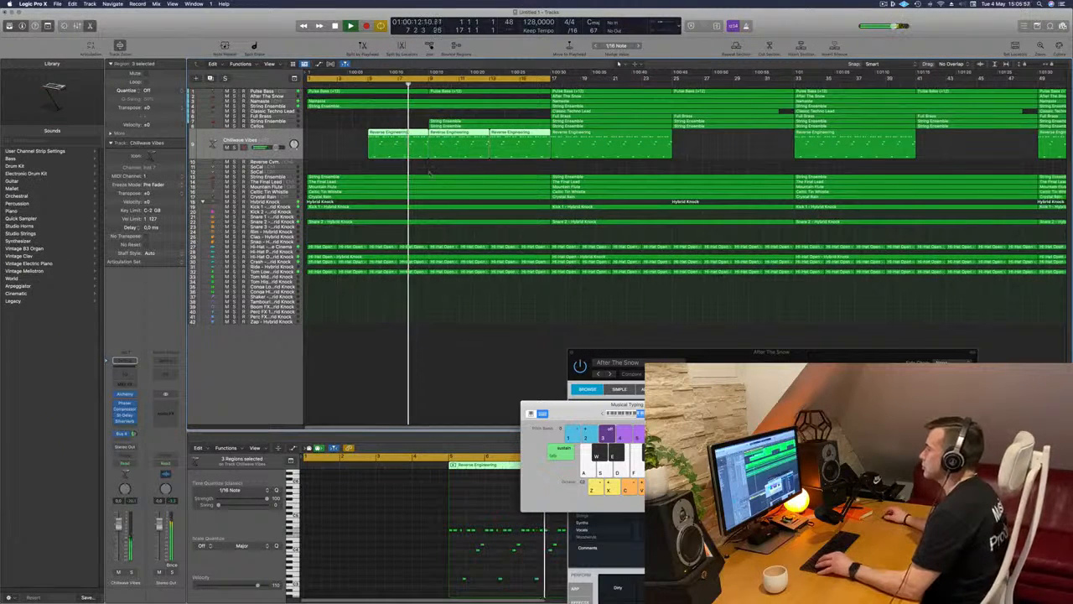
pyautogui.moveTo(428, 172); pyautogui.dragTo(426, 311)
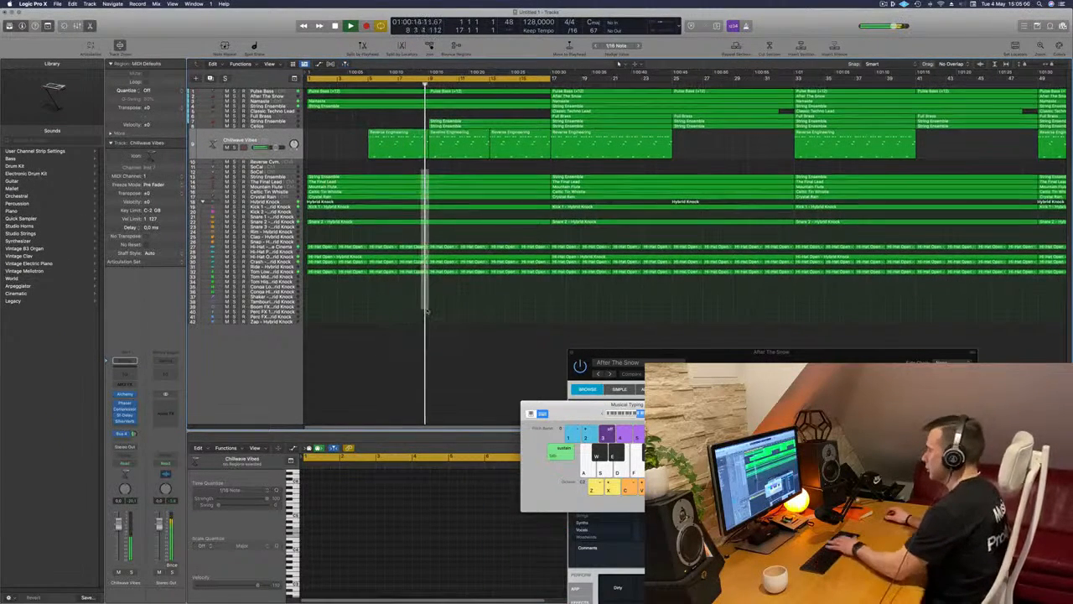
pyautogui.press('BackSpace')
pyautogui.click(592, 200)
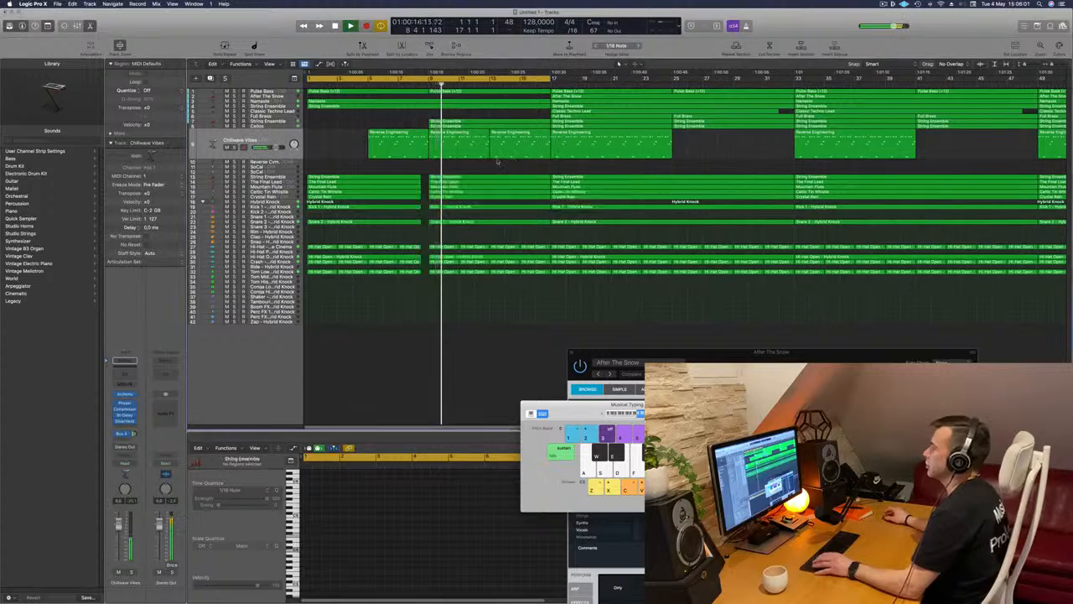
pyautogui.press('Return')
pyautogui.press('super+Left')
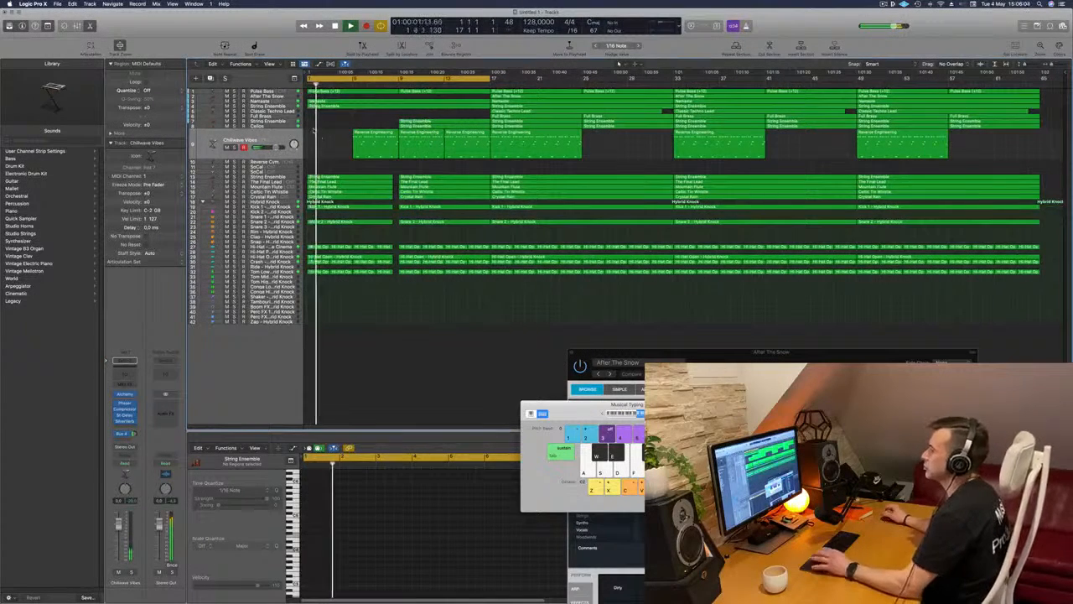
# Lower the high-cut filter in the Namaste track's Channel EQ to about 3 kHz and replay from the start
pyautogui.press('space')
pyautogui.click(261, 102)
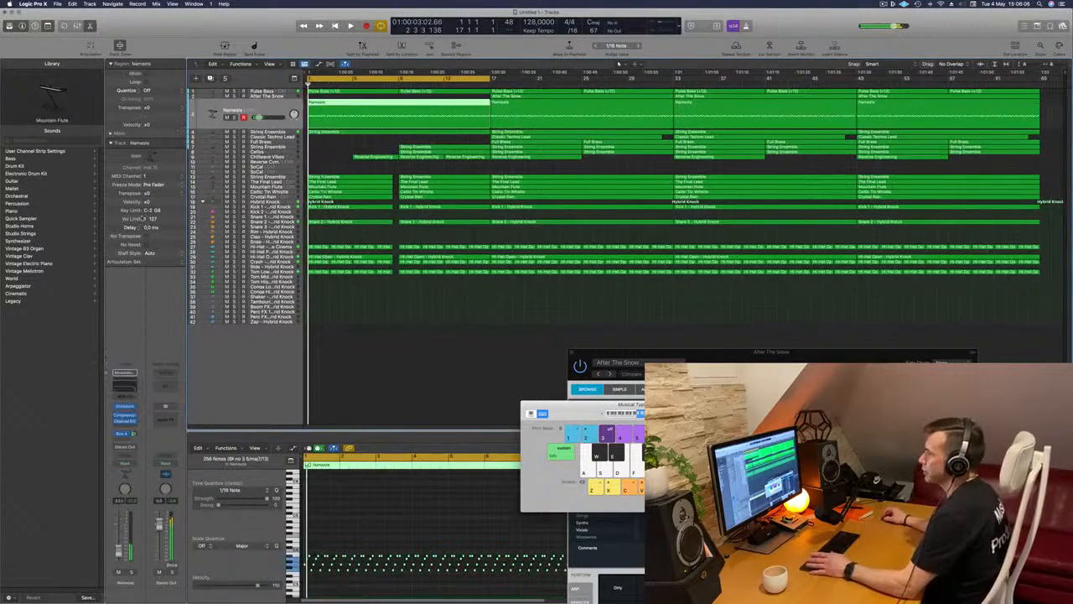
pyautogui.press('space')
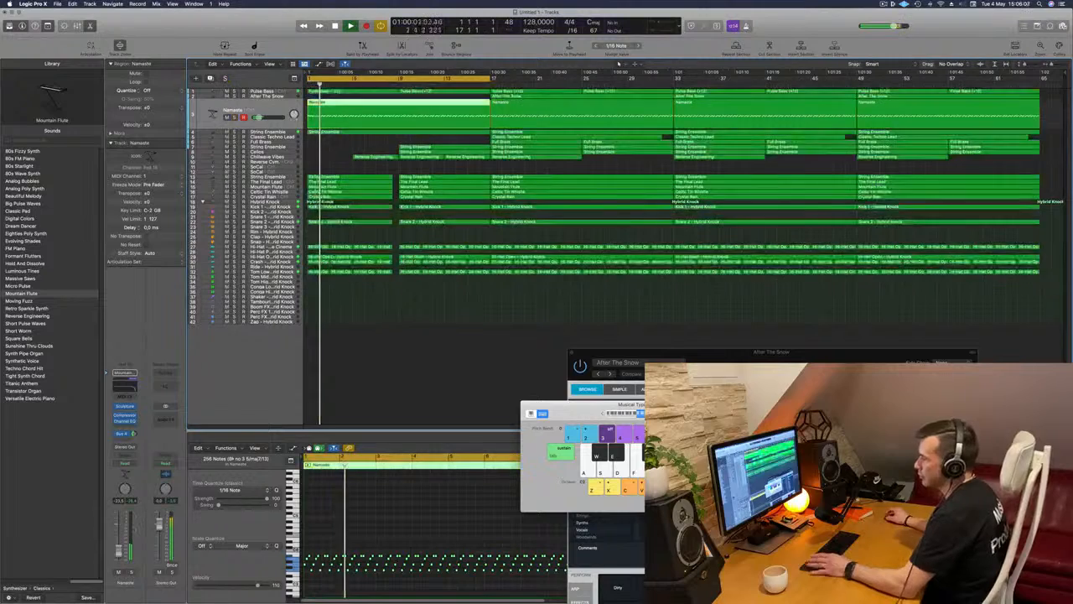
pyautogui.press('Return')
pyautogui.click(125, 421)
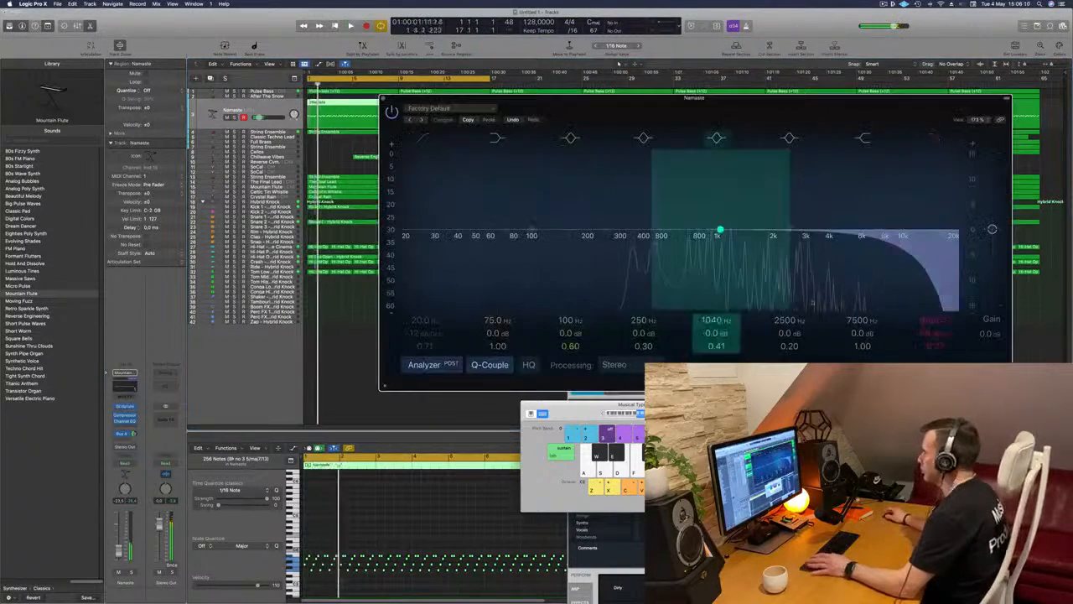
pyautogui.press('space')
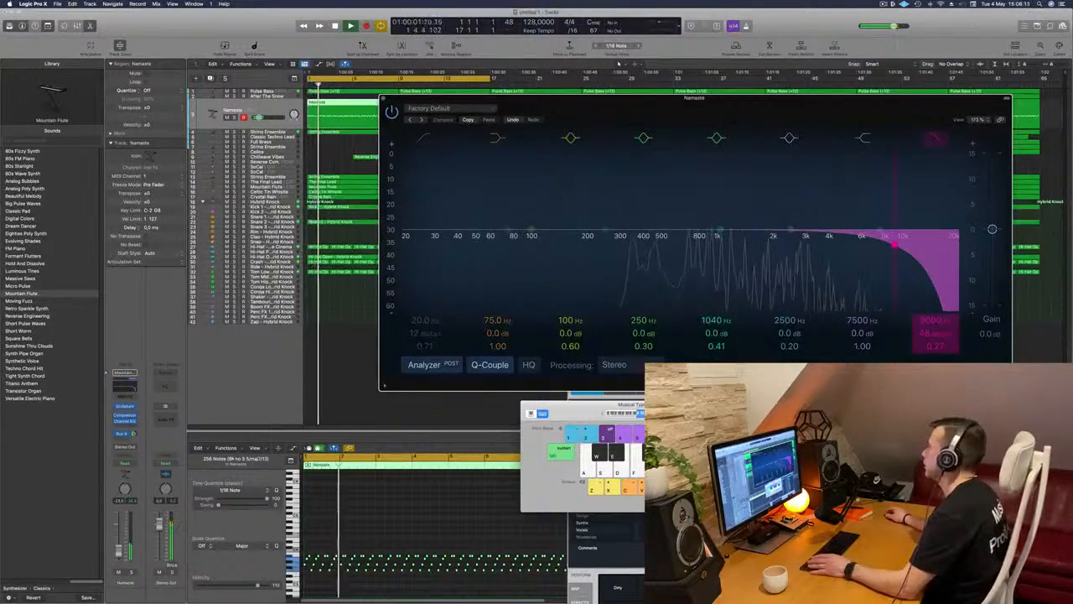
pyautogui.moveTo(896, 242); pyautogui.dragTo(814, 244)
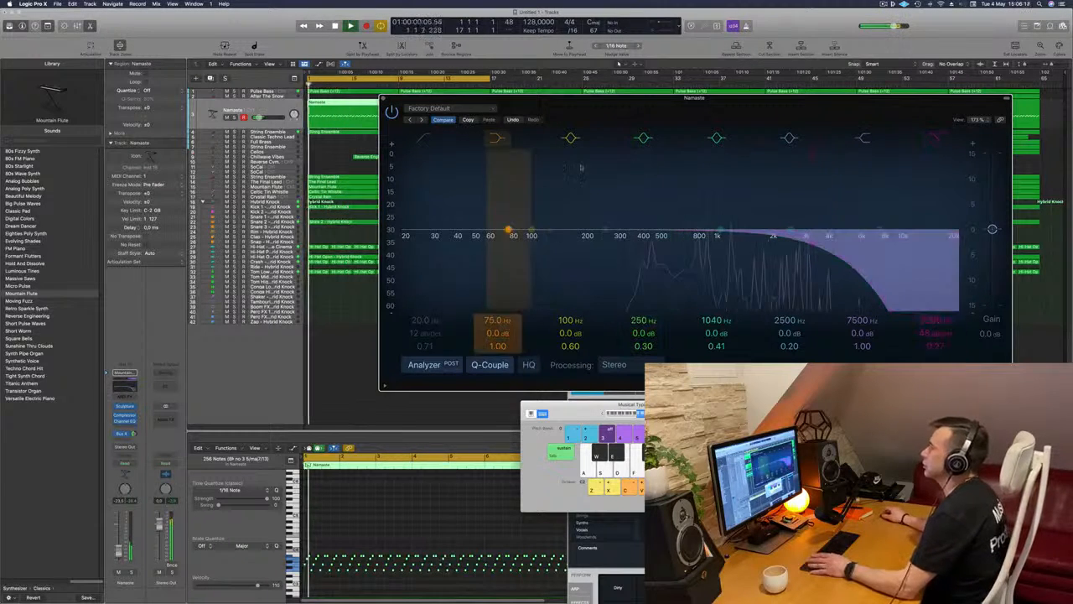
pyautogui.click(384, 99)
pyautogui.press('space')
pyautogui.press('space')
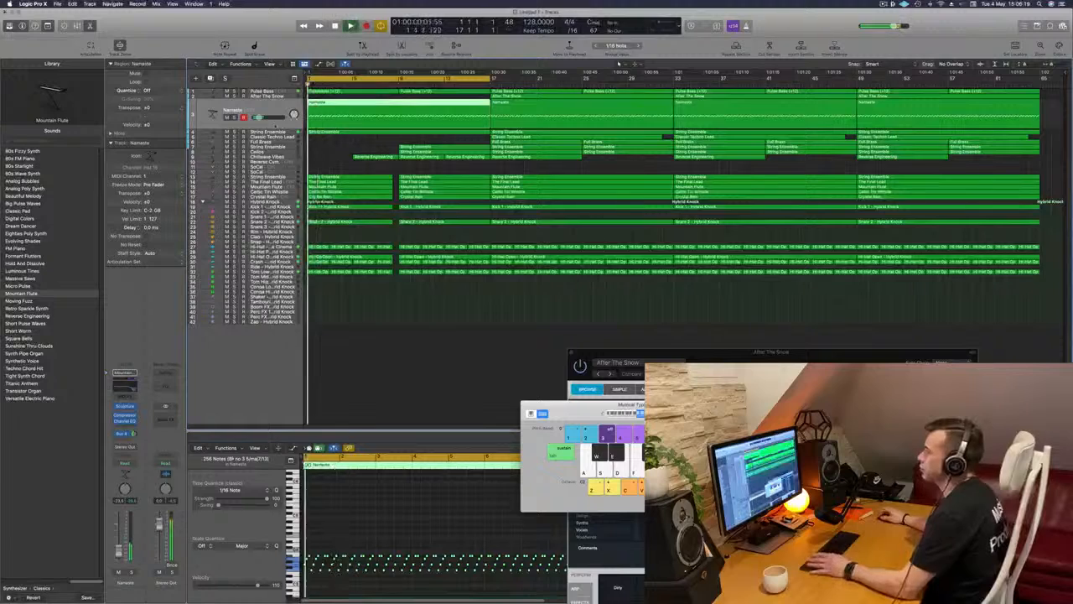
# Solo the upper String Ensemble track briefly, then replay it within the full mix
pyautogui.click(273, 132)
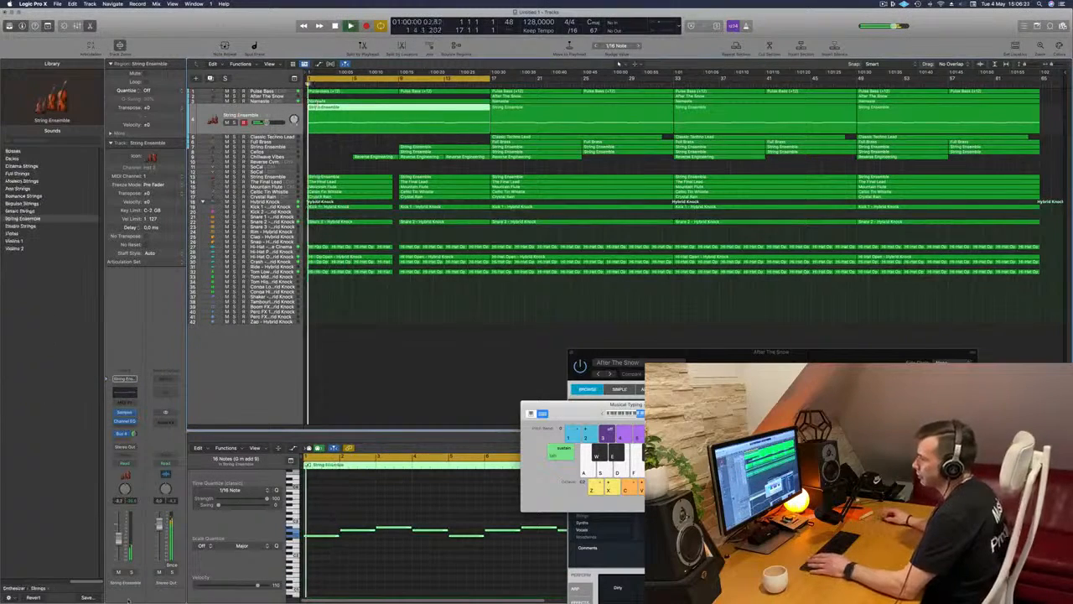
pyautogui.click(130, 572)
pyautogui.click(130, 572)
pyautogui.press('space')
pyautogui.press('space')
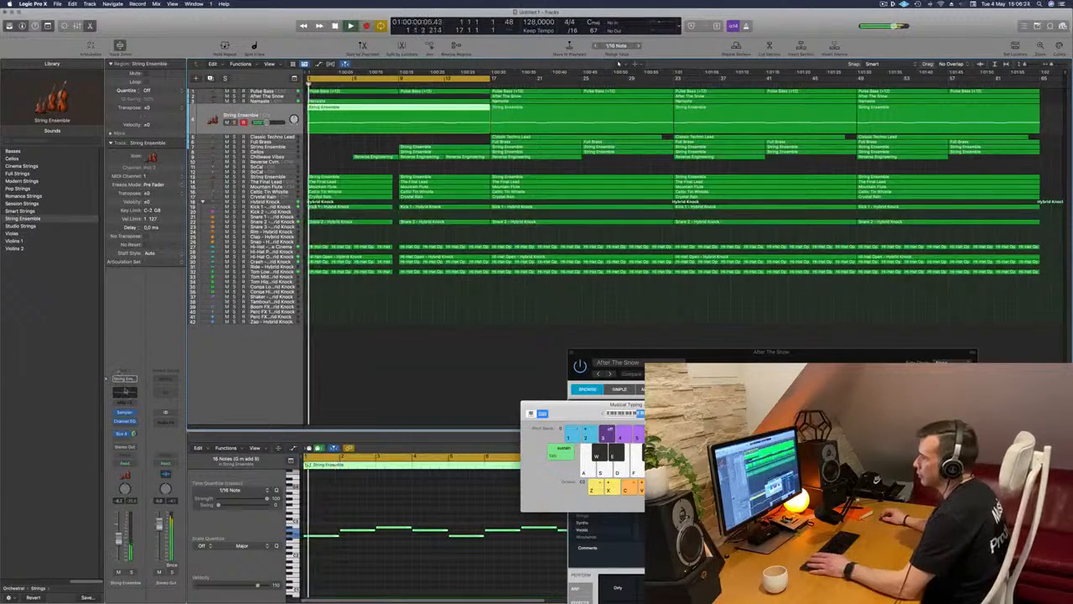
# Add a 186 Hz low cut and set the 2100 Hz high shelf to +5.6 dB in the upper String Ensemble's Channel EQ
pyautogui.click(125, 421)
pyautogui.click(375, 140)
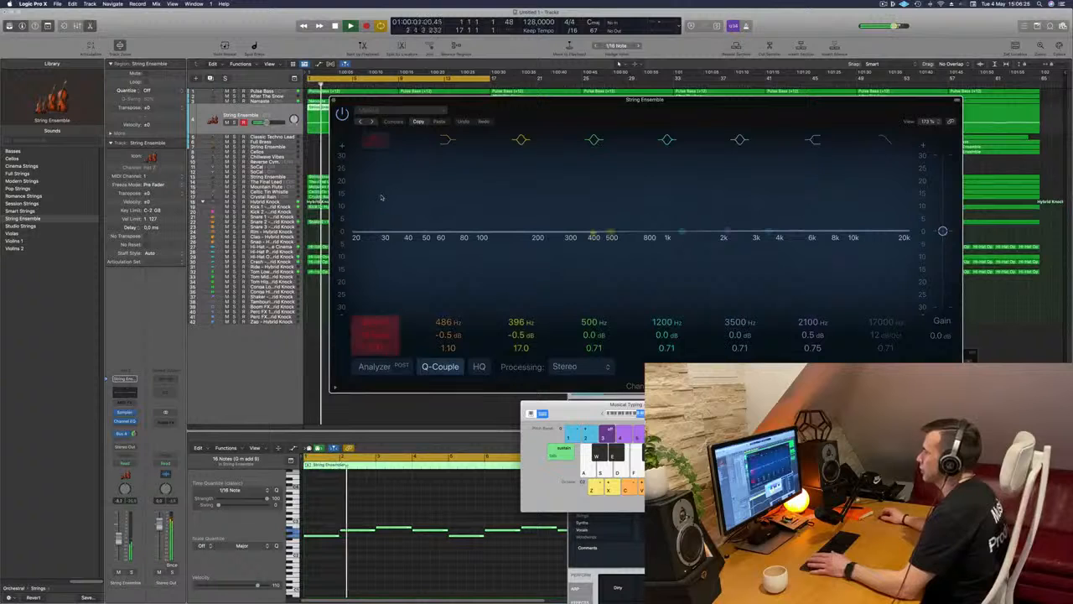
pyautogui.moveTo(383, 197); pyautogui.dragTo(529, 194)
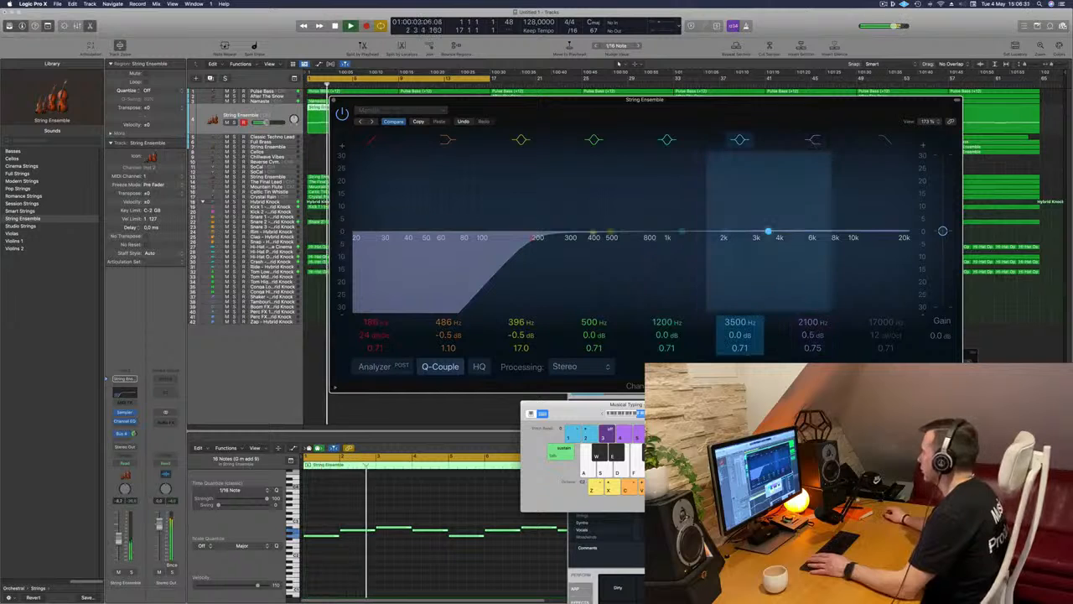
pyautogui.moveTo(726, 232); pyautogui.dragTo(727, 225)
pyautogui.click(375, 367)
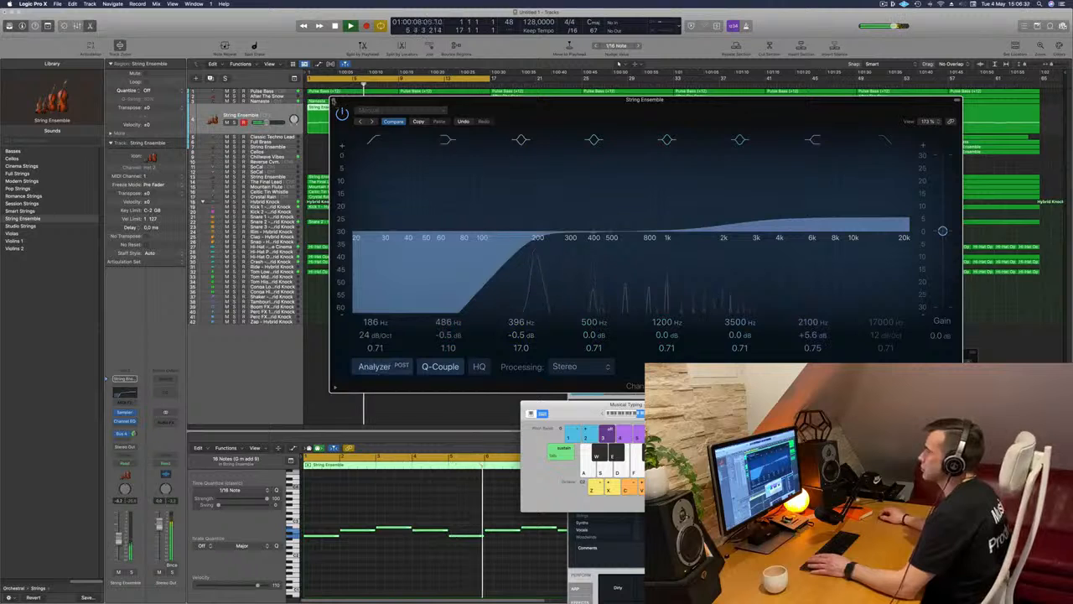
pyautogui.press('super+w')
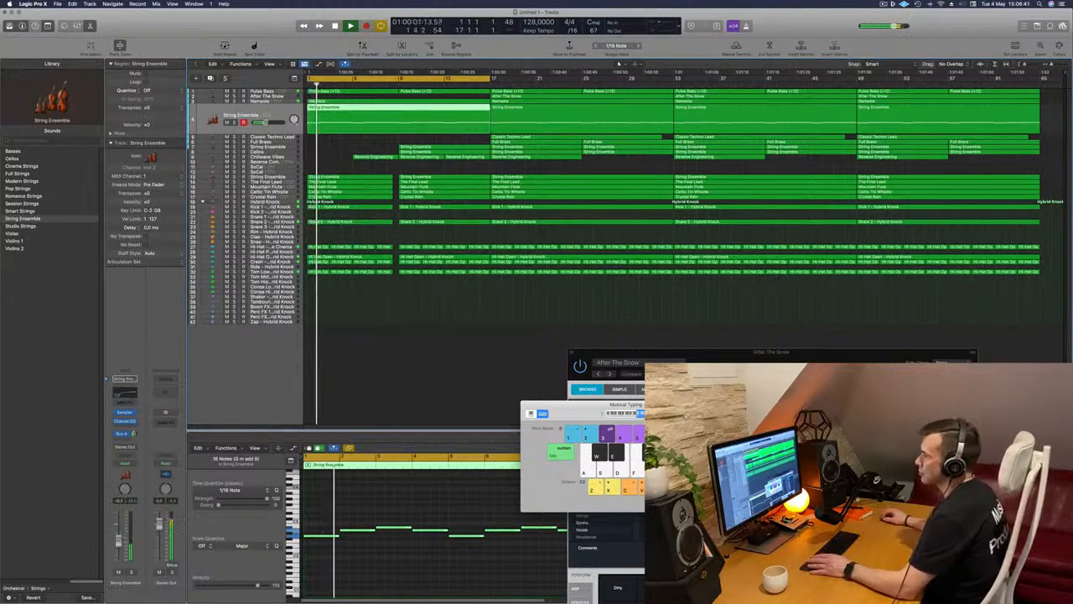
# Check the Compressor on the Namaste track during playback and restart from the beginning
pyautogui.click(283, 101)
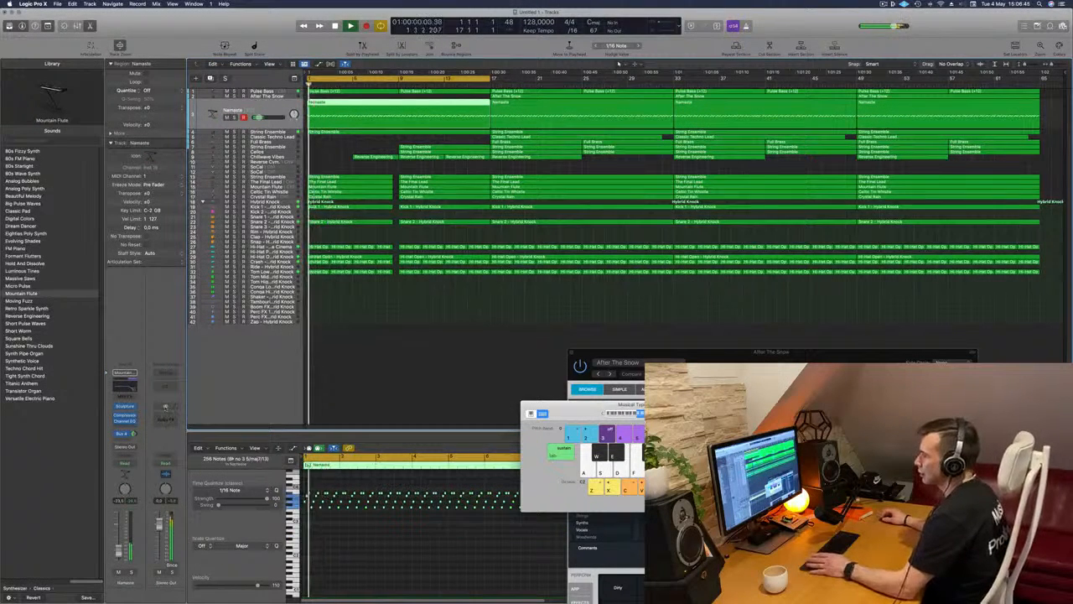
pyautogui.click(124, 416)
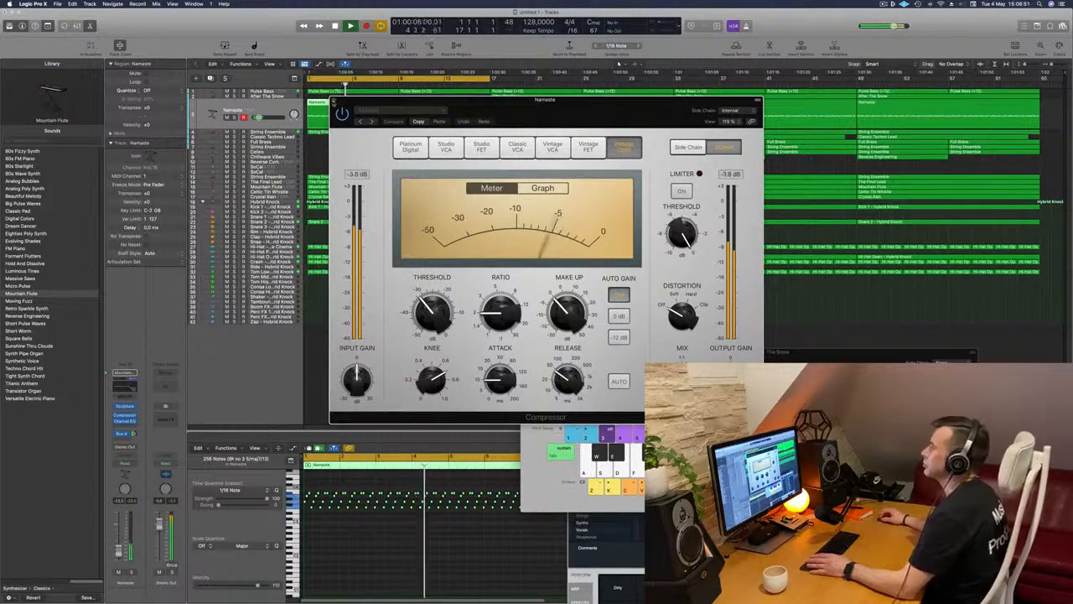
pyautogui.press('super+w')
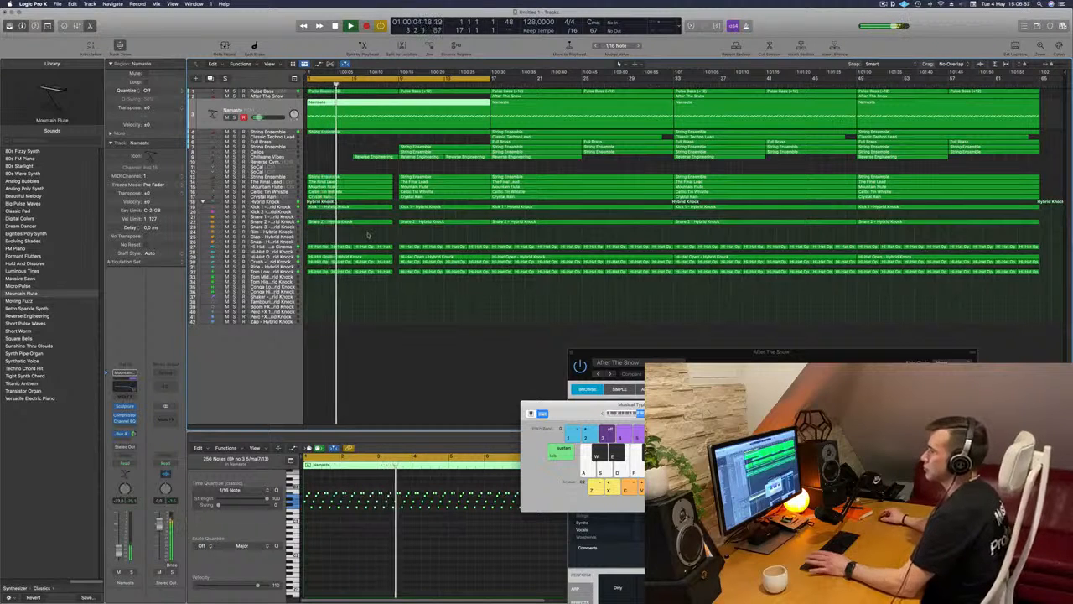
pyautogui.press('Return')
# Add a Compressor with the Classic VCA model to the Pulse Bass track and lower the track's volume slightly
pyautogui.click(285, 91)
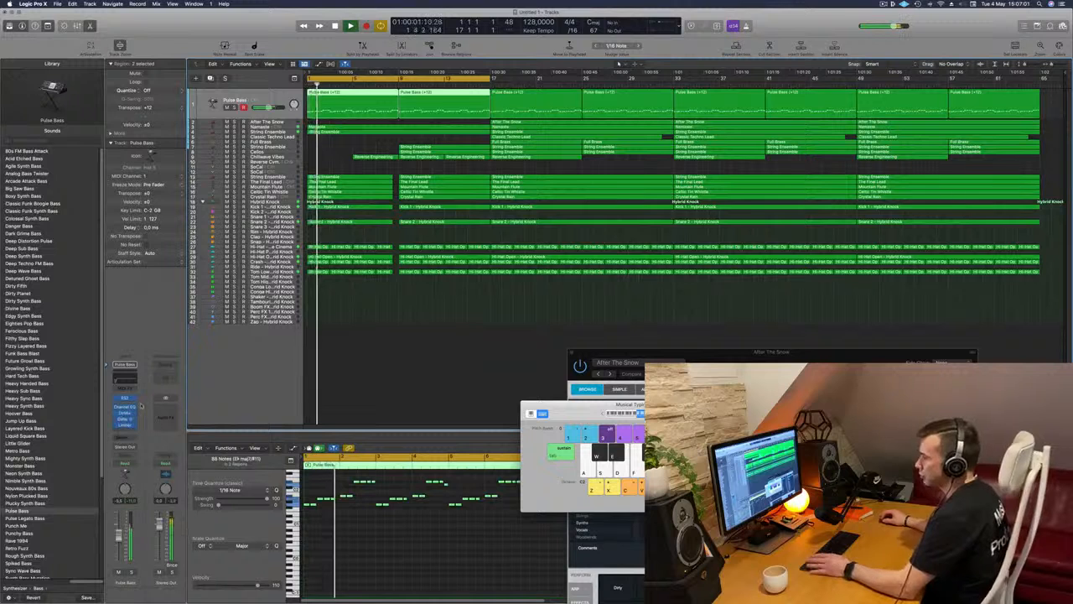
pyautogui.click(131, 432)
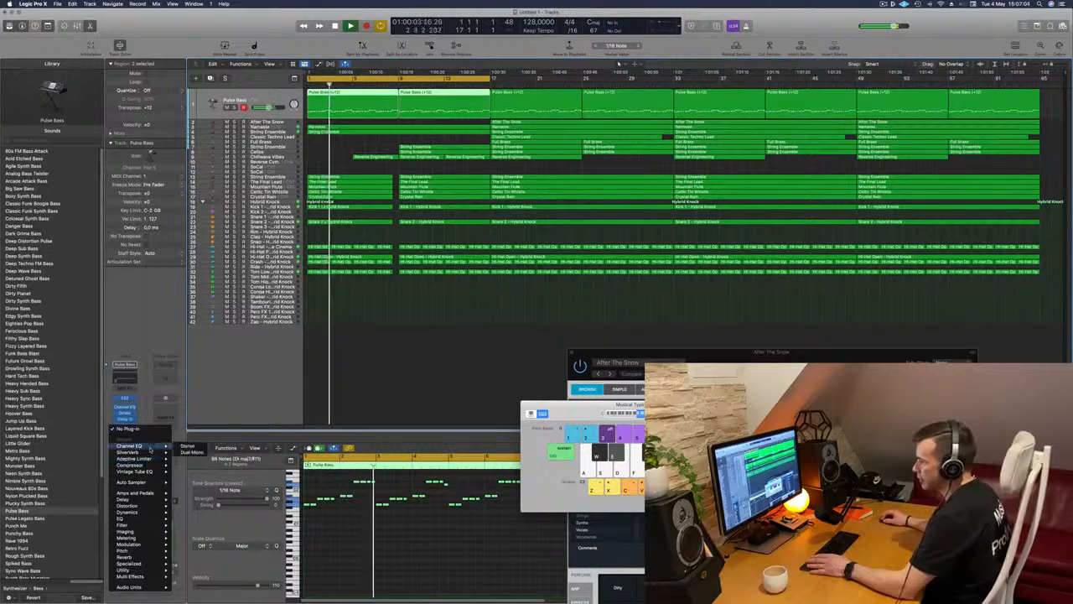
pyautogui.click(185, 465)
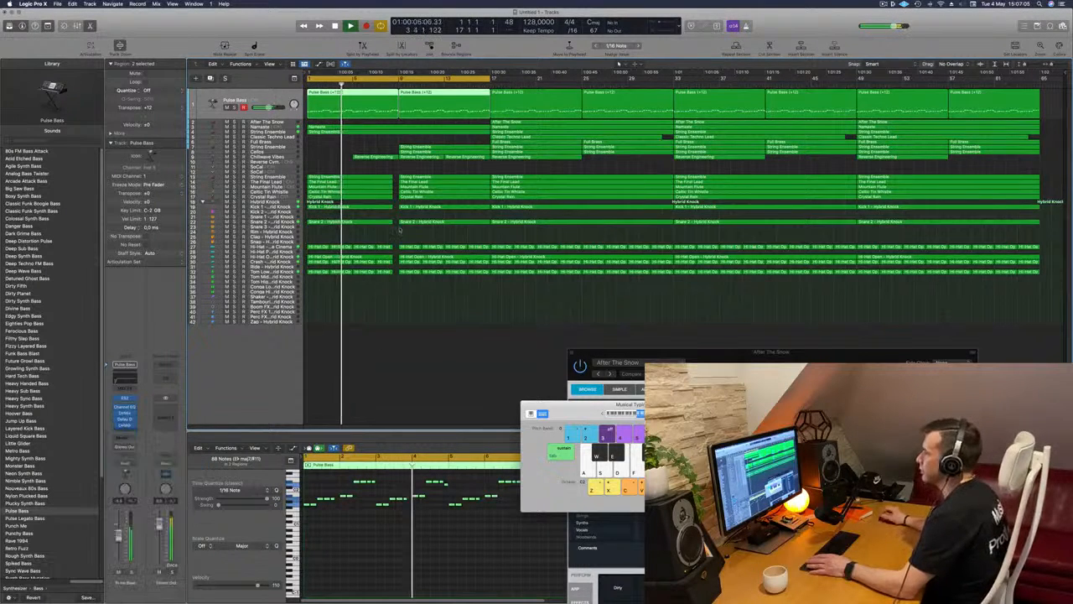
pyautogui.press('space')
pyautogui.press('space')
pyautogui.click(553, 149)
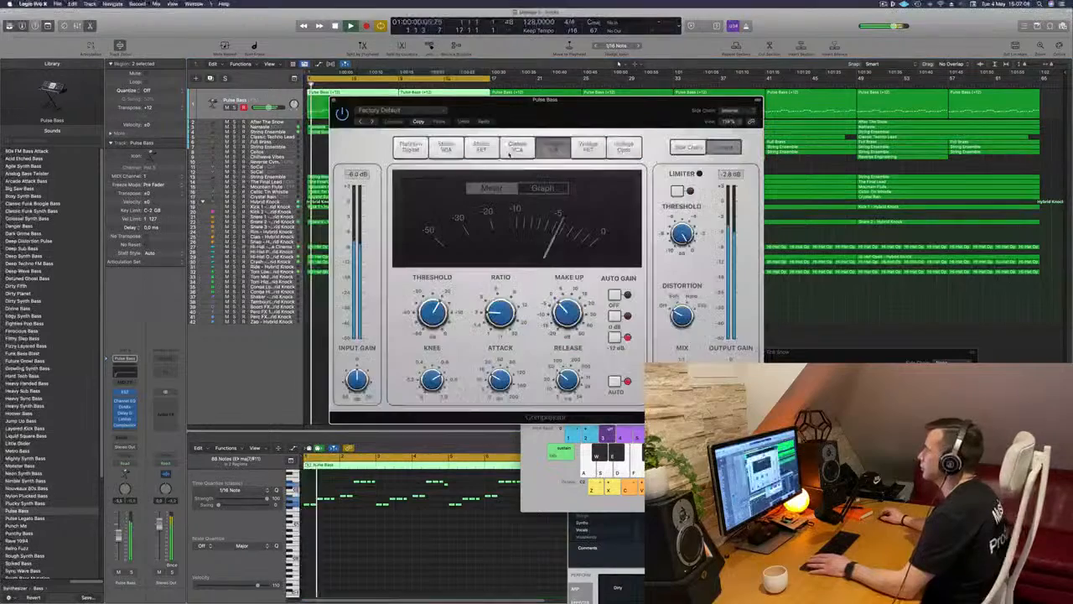
pyautogui.click(517, 148)
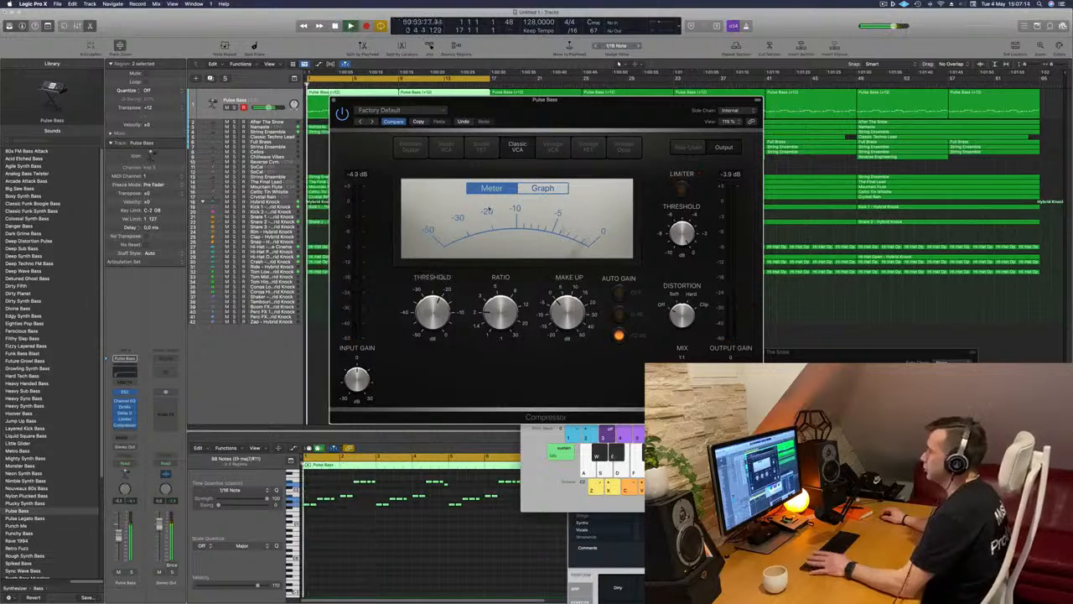
pyautogui.moveTo(118, 535); pyautogui.dragTo(118, 541)
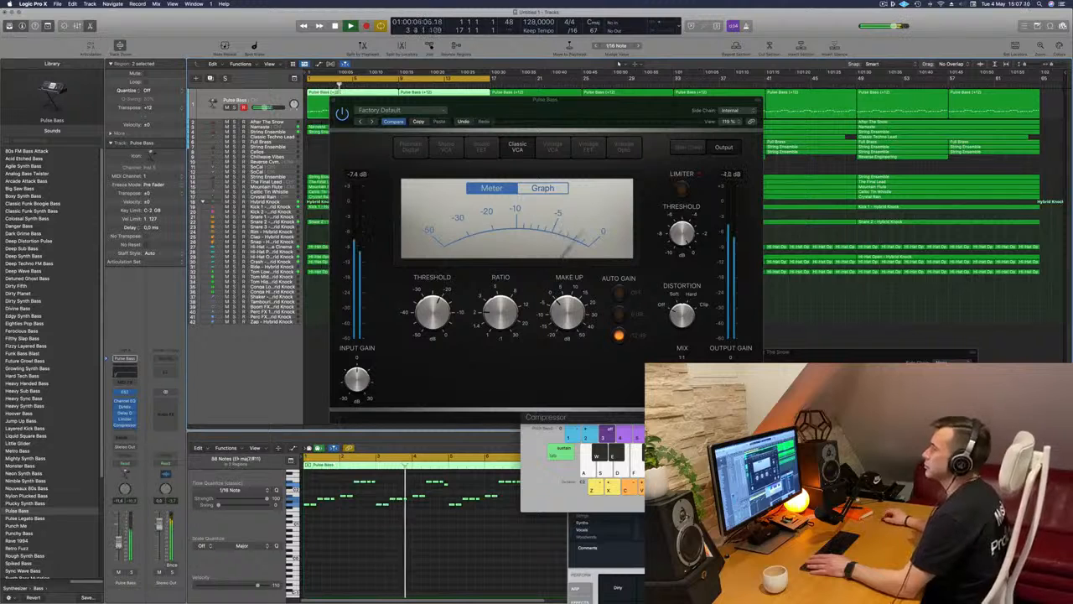
pyautogui.press('super+w')
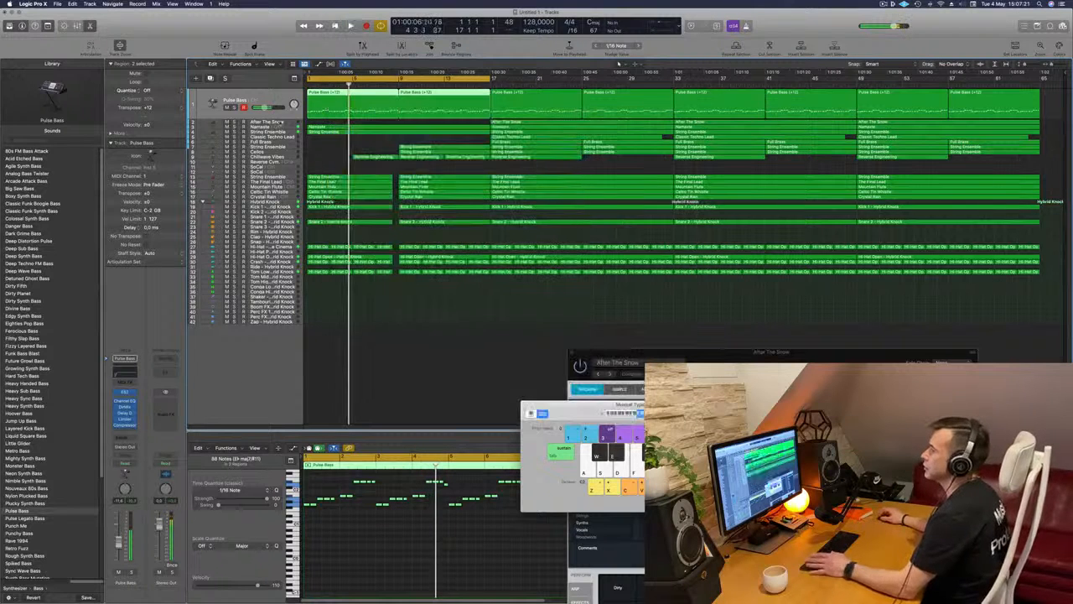
# Adjust the Bus 4 send level on the upper String Ensemble track while replaying from the start
pyautogui.click(292, 131)
pyautogui.press('space')
pyautogui.press('space')
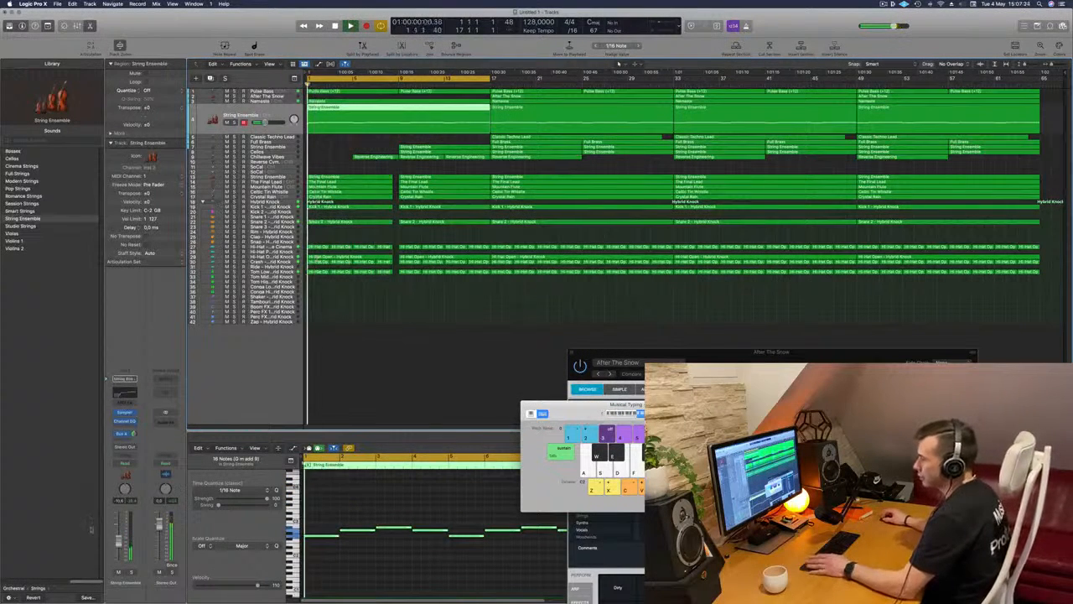
pyautogui.moveTo(134, 434); pyautogui.dragTo(135, 436)
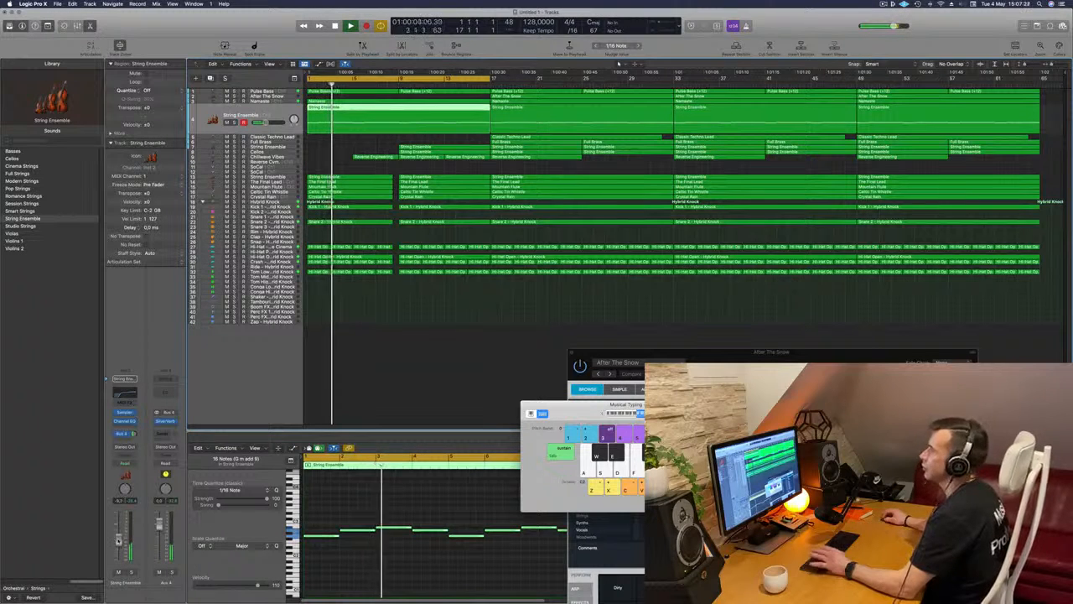
pyautogui.press('space')
pyautogui.press('space')
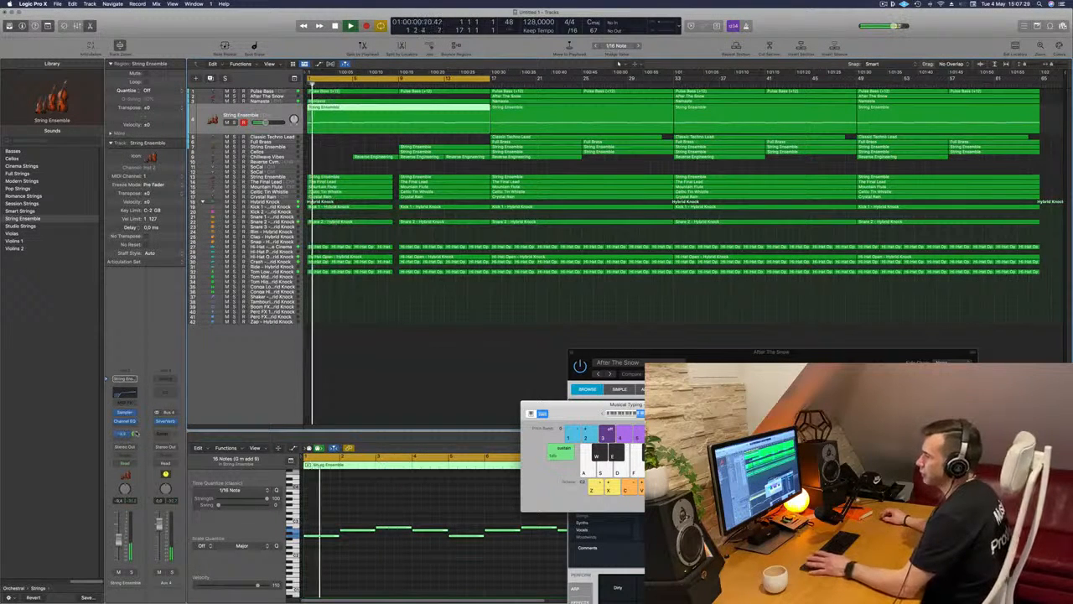
pyautogui.moveTo(134, 434); pyautogui.dragTo(133, 433)
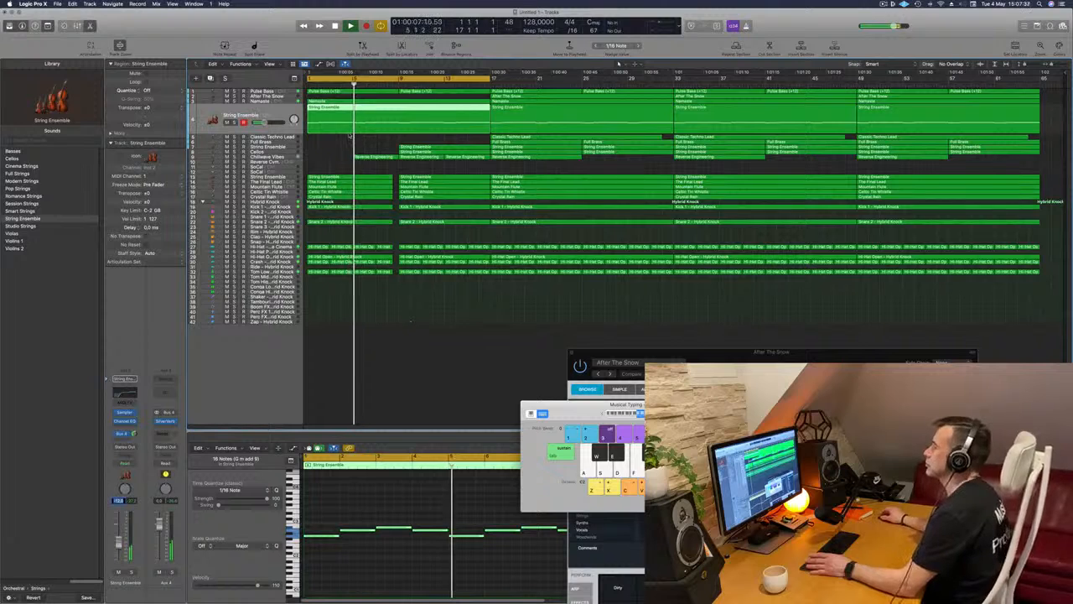
# Replay the opening with the Chillwave Vibes track selected and listen for the entry of its regions
pyautogui.click(284, 157)
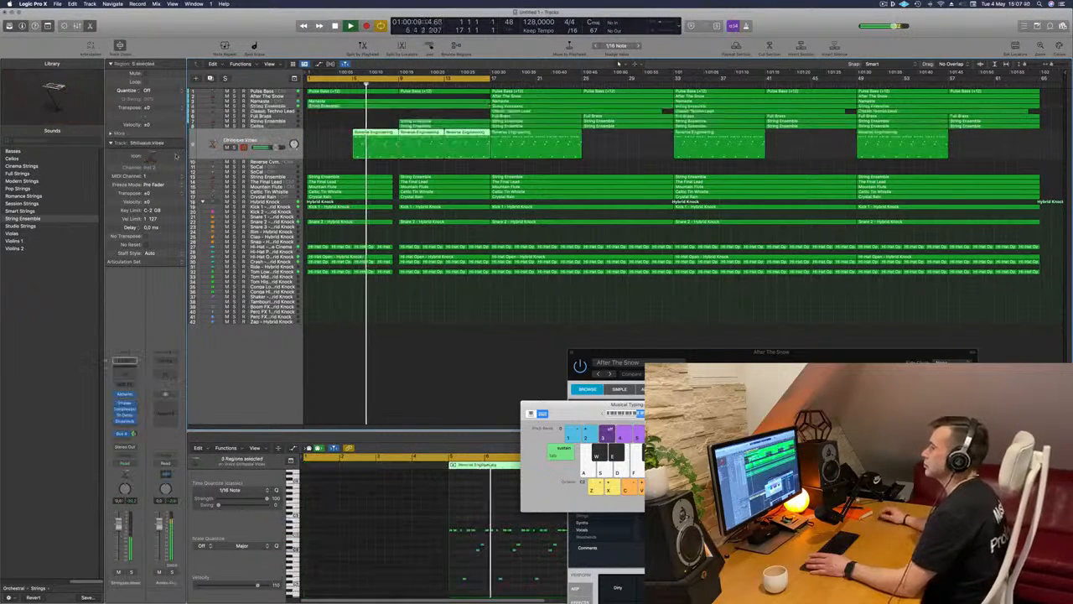
pyautogui.press('Return')
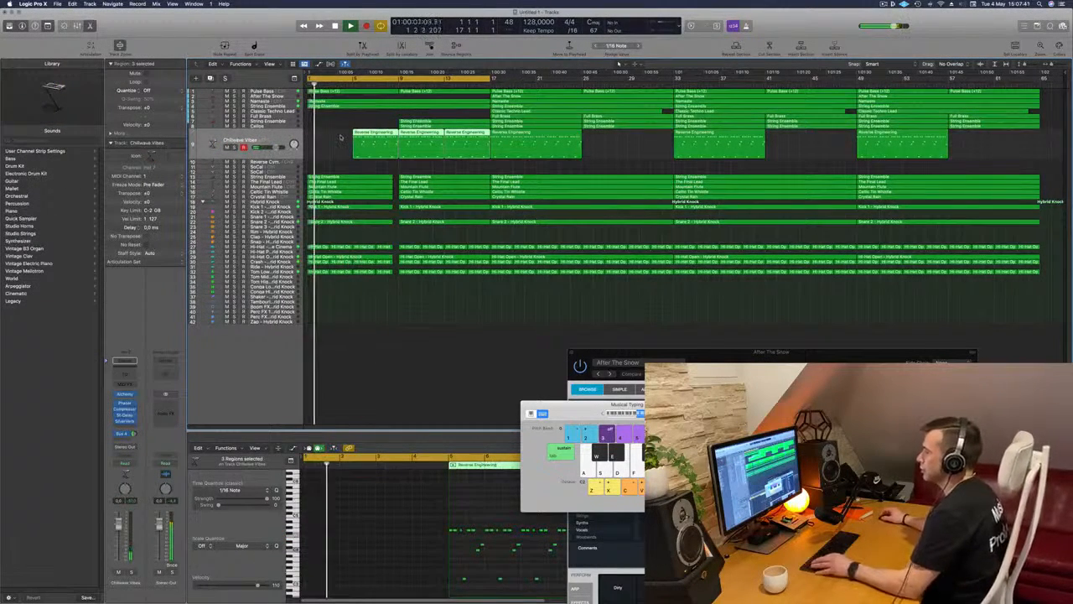
pyautogui.press('super+Right')
pyautogui.press('super+Left')
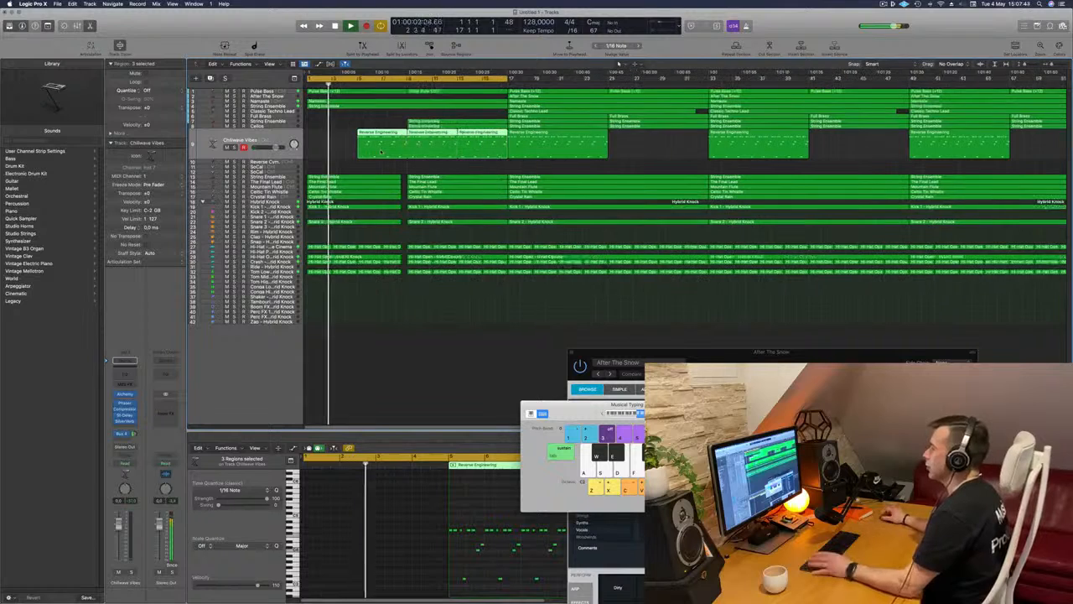
pyautogui.click(351, 159)
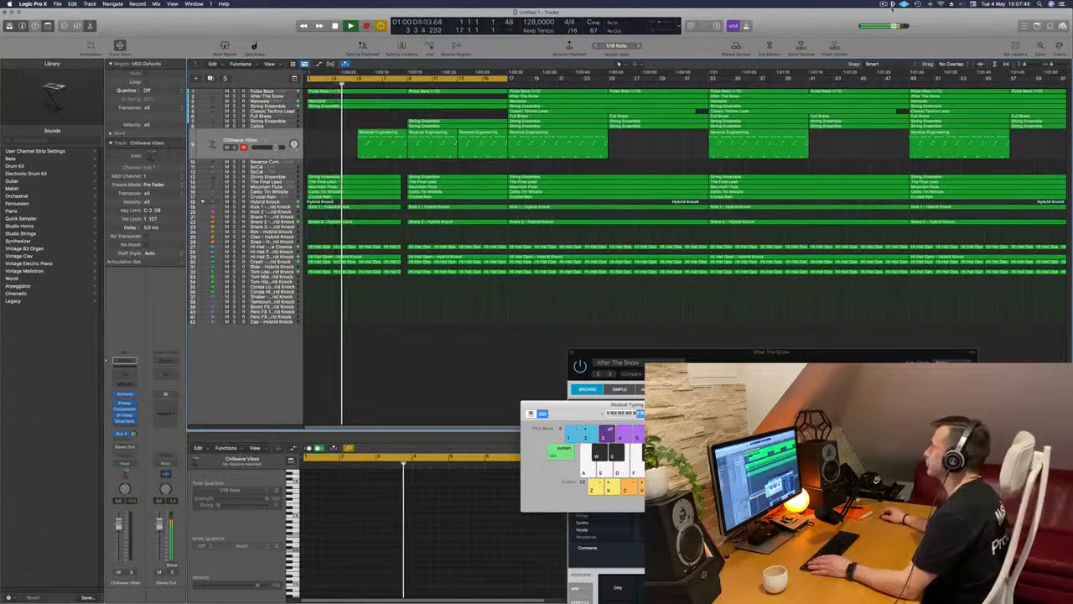
pyautogui.click(960, 11)
pyautogui.click(960, 12)
pyautogui.press('super+Left')
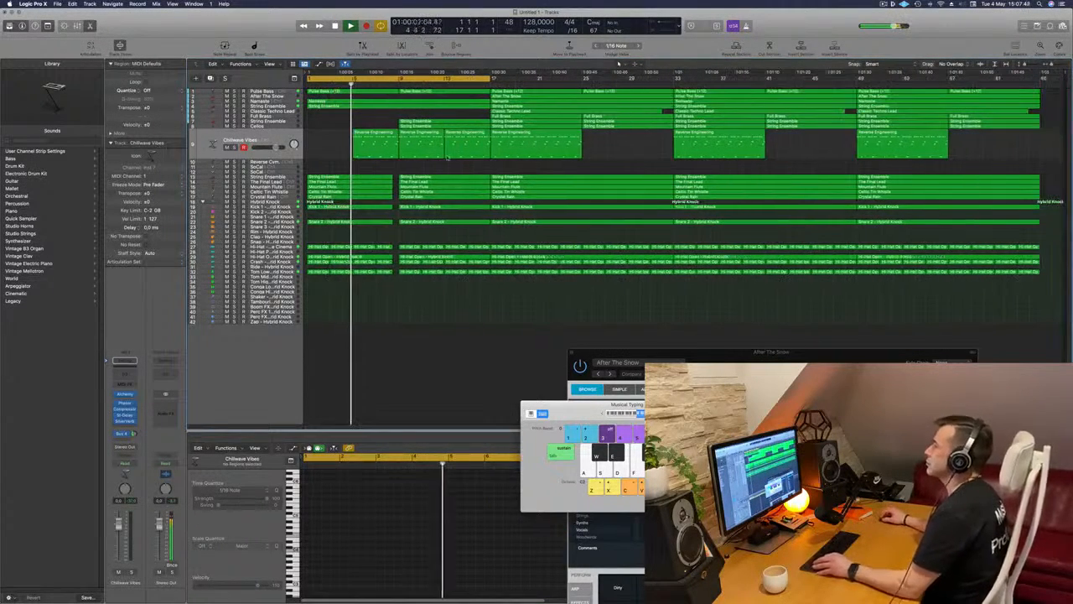
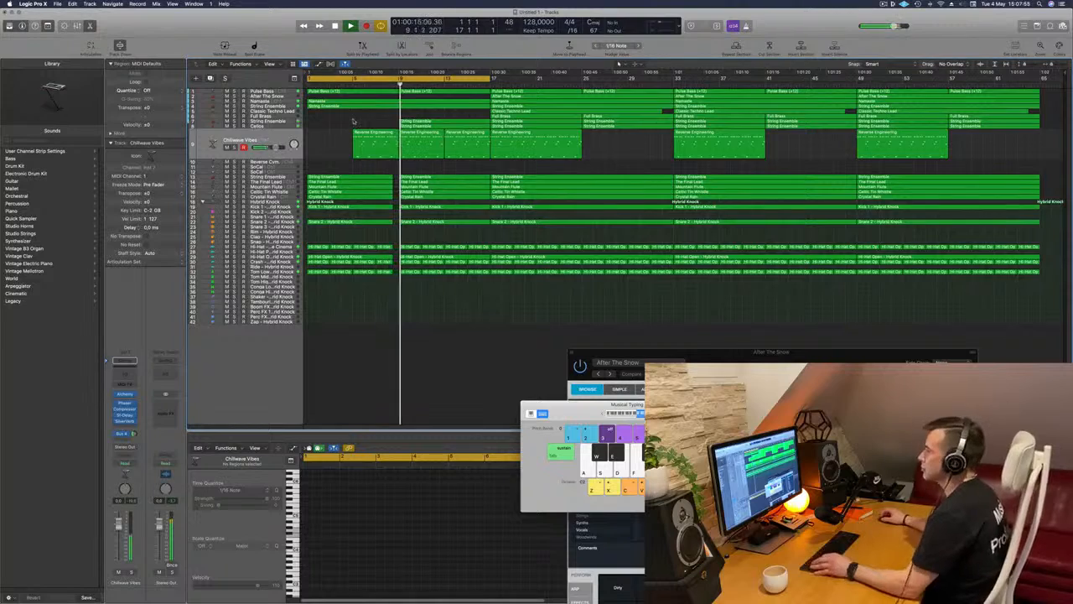
# Select the String Ensemble track below Full Brass during playback and create a marker at the song's start
pyautogui.press('Up')
pyautogui.press('Up')
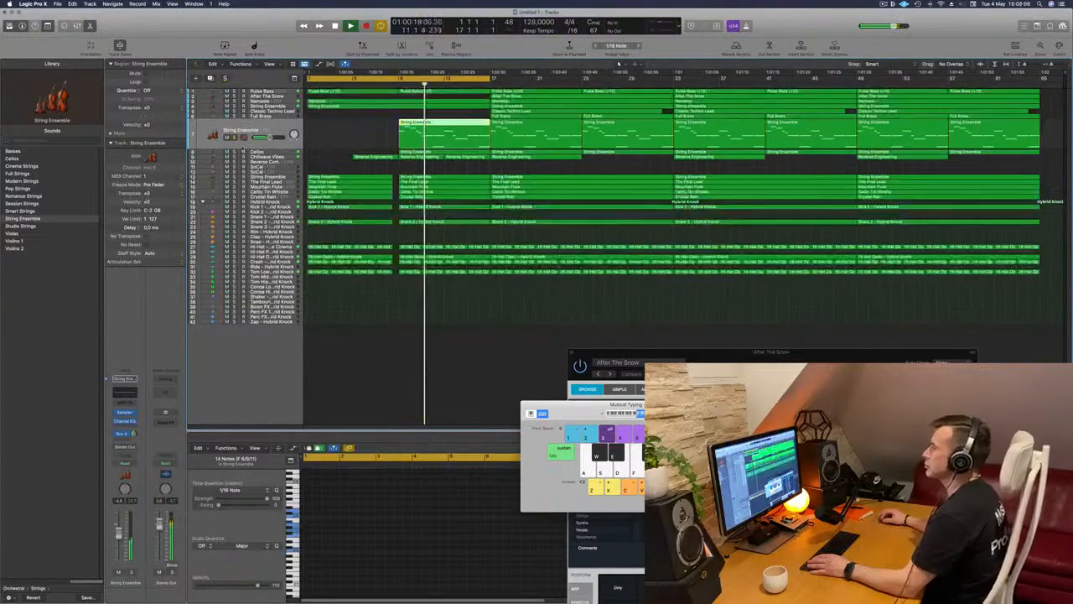
pyautogui.press('Down')
pyautogui.click(235, 151)
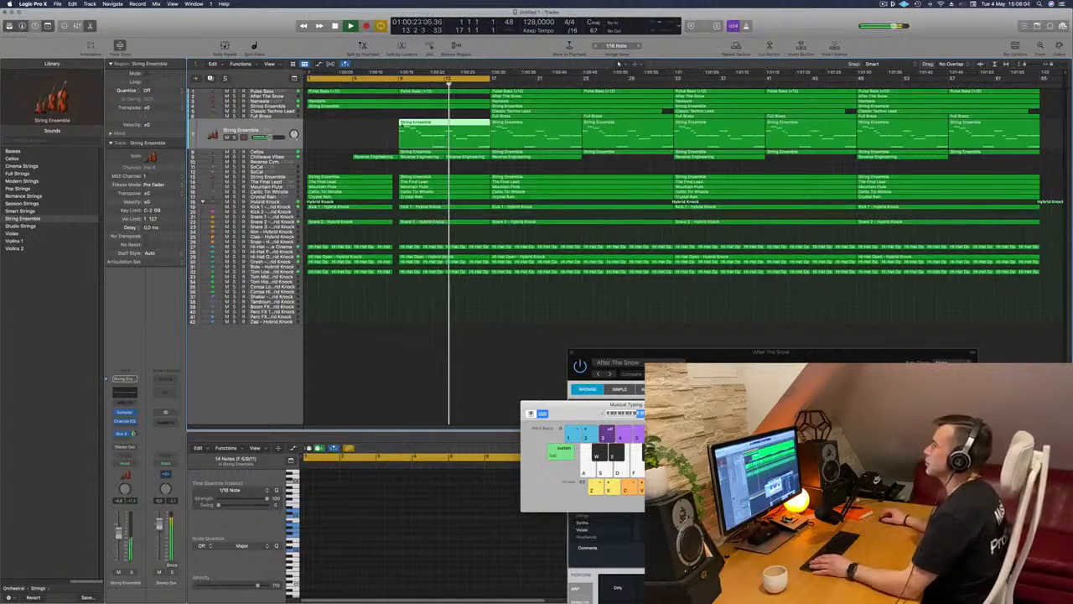
pyautogui.hotkey('alt', "'")
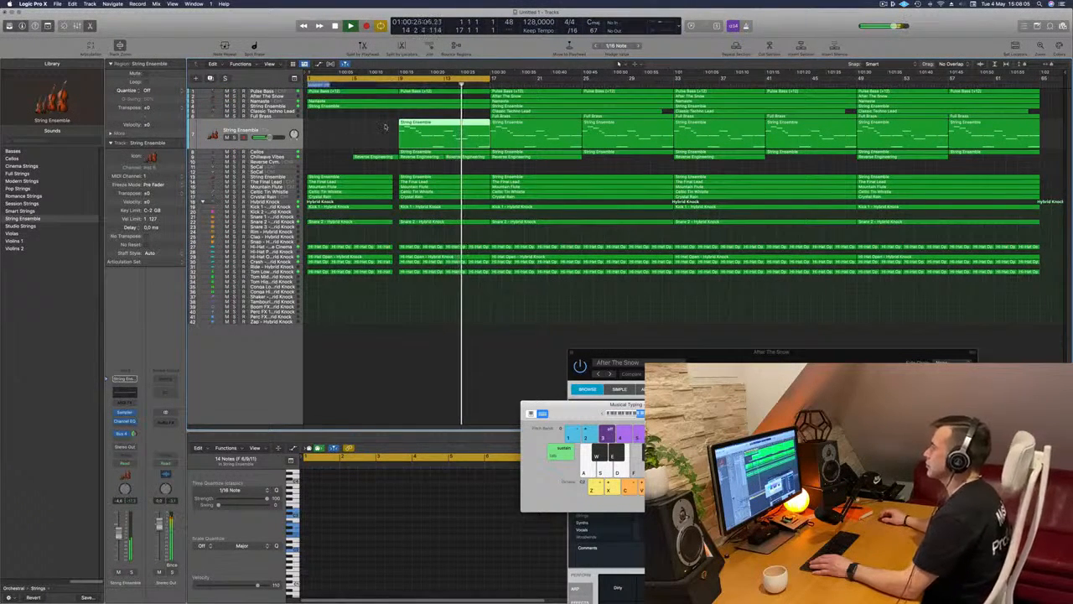
pyautogui.click(386, 126)
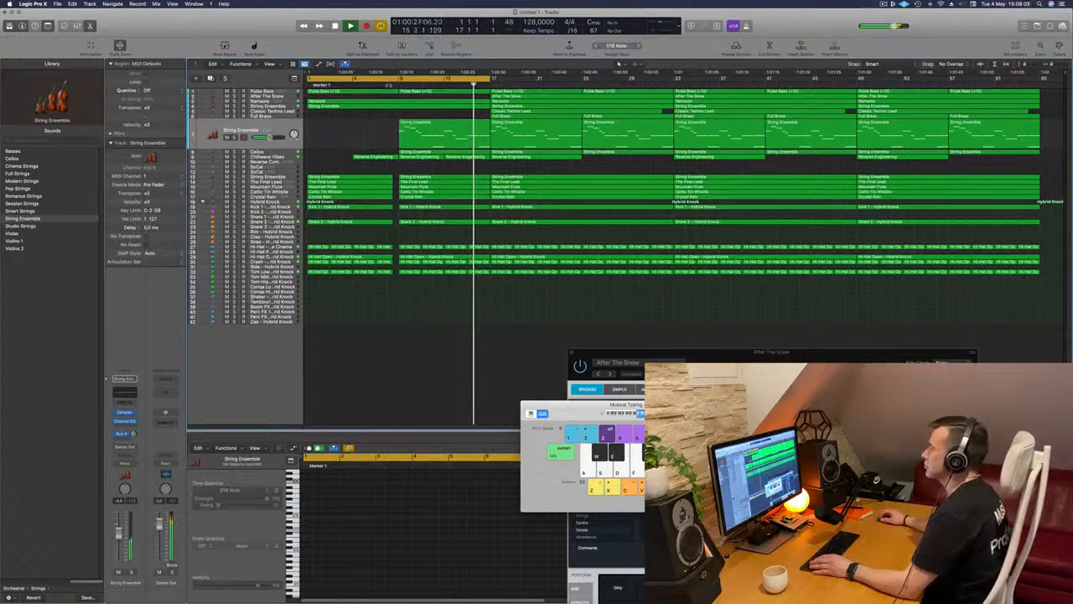
# Replay the passage from bar 5 and compare the strings with the Cellos track muted and unmuted
pyautogui.click(388, 84)
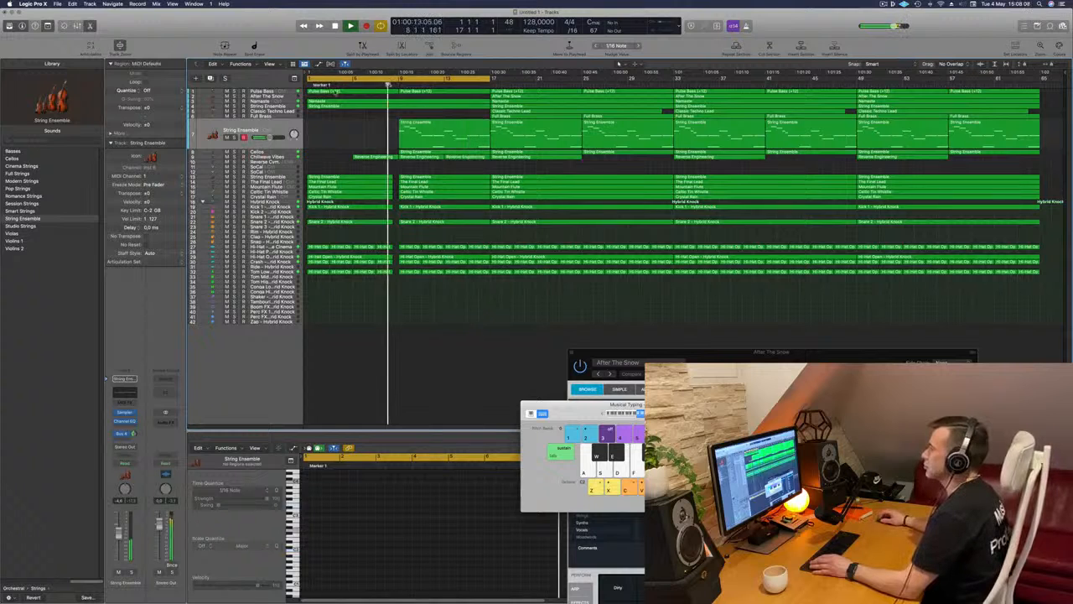
pyautogui.moveTo(364, 125); pyautogui.dragTo(418, 150)
pyautogui.click(372, 137)
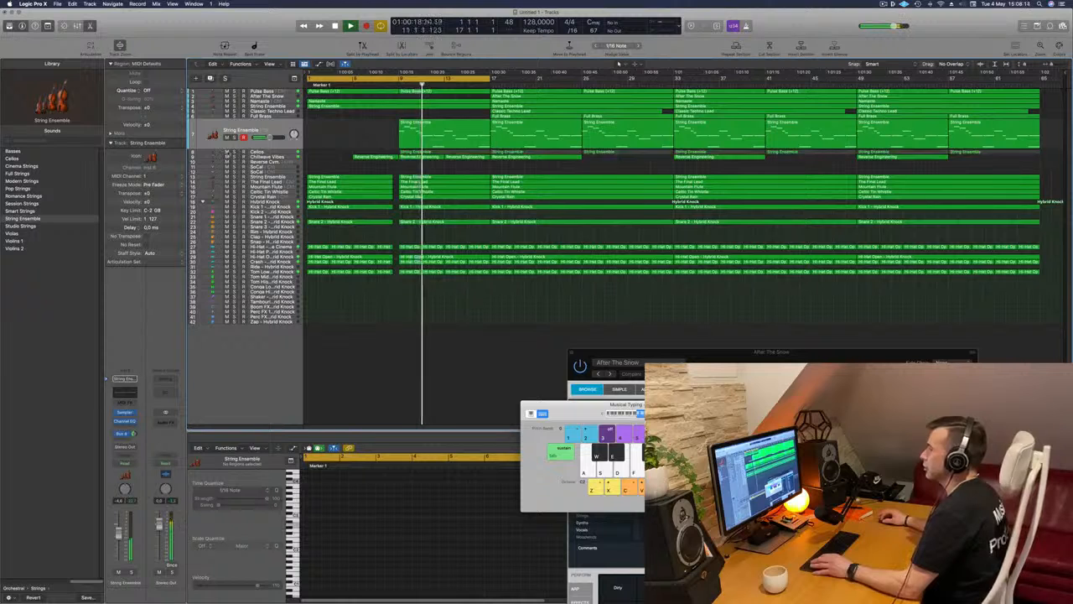
pyautogui.click(227, 153)
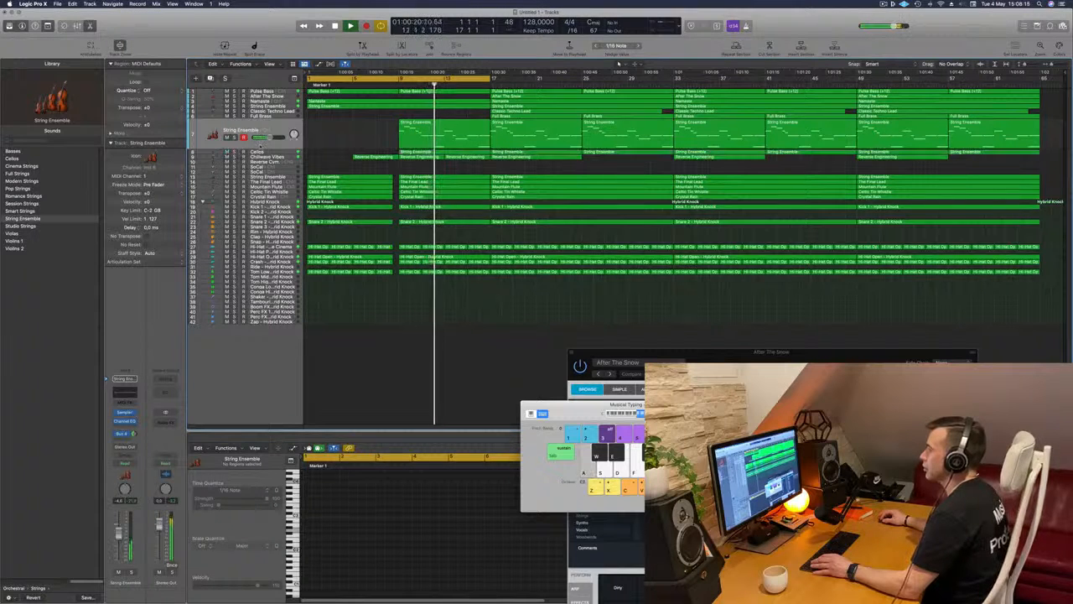
# Open the Channel EQ on the String Ensemble track below Full Brass and enable its low cut band
pyautogui.click(194, 132)
pyautogui.press('Return')
pyautogui.click(124, 421)
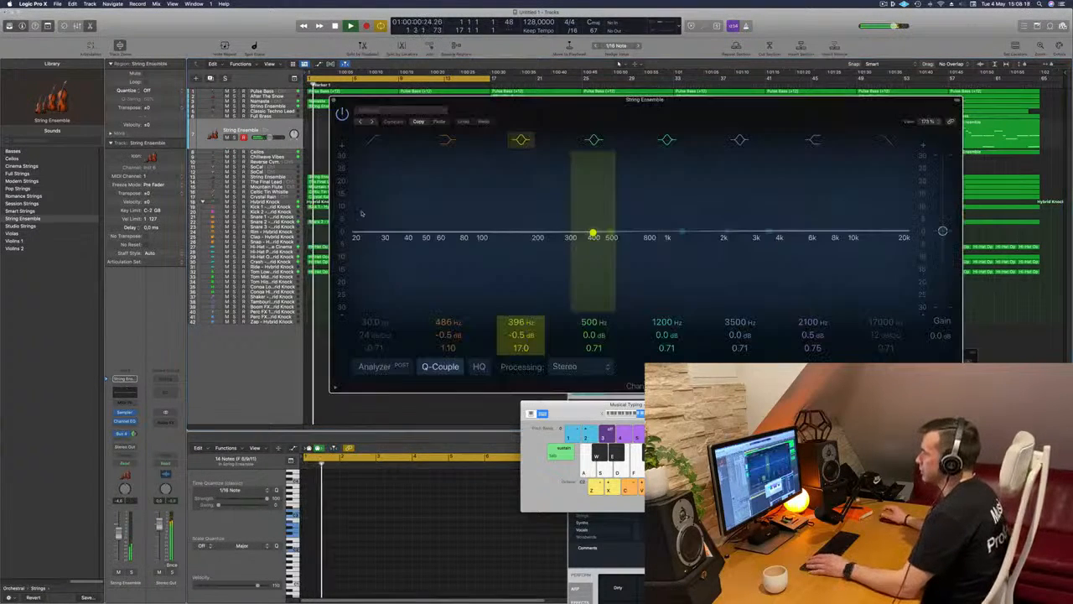
pyautogui.click(375, 140)
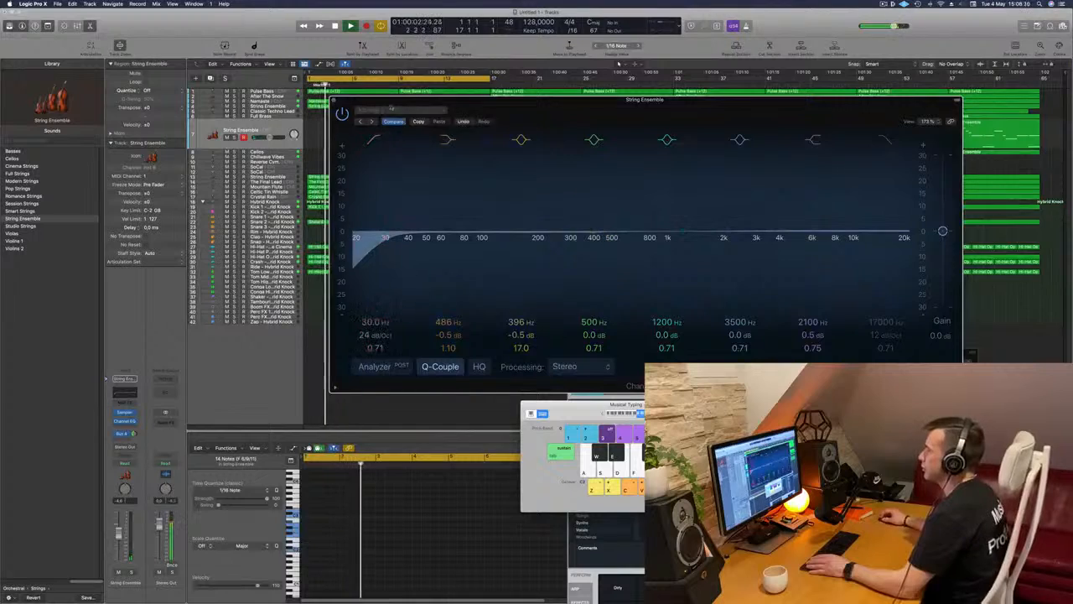
pyautogui.moveTo(390, 99); pyautogui.dragTo(351, 233)
# Set the cycle range to bars 9 to 17 and restart playback there
pyautogui.press('Return')
pyautogui.moveTo(310, 79); pyautogui.dragTo(400, 81)
pyautogui.press('Return')
pyautogui.click(352, 168)
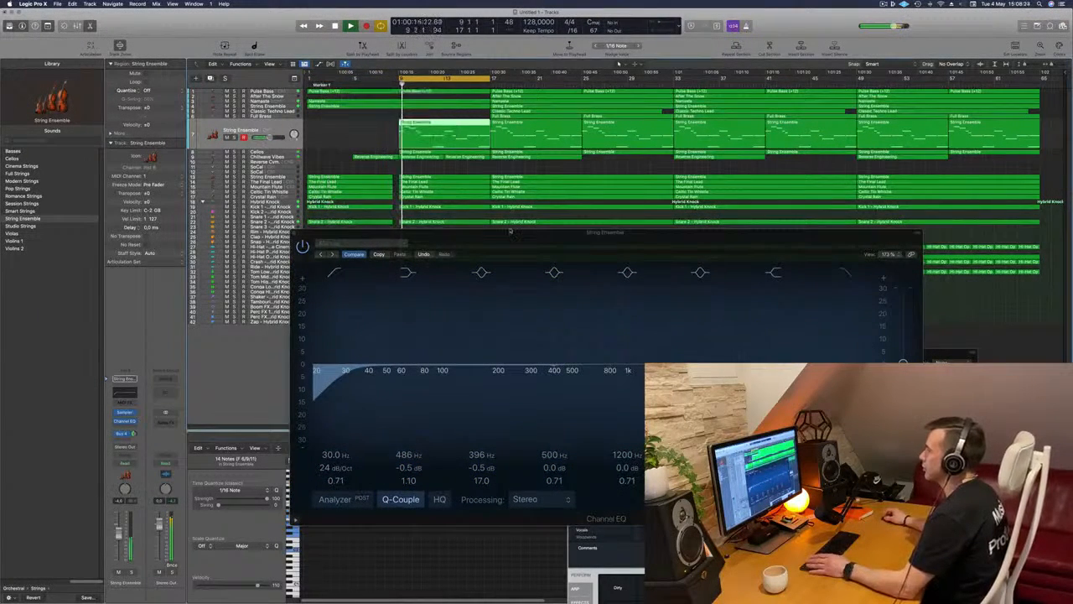
# Raise the String Ensemble EQ's low cut to about 177 Hz, boost the 2100 Hz high shelf and close the EQ
pyautogui.moveTo(507, 235); pyautogui.dragTo(617, 174)
pyautogui.moveTo(421, 294); pyautogui.dragTo(559, 275)
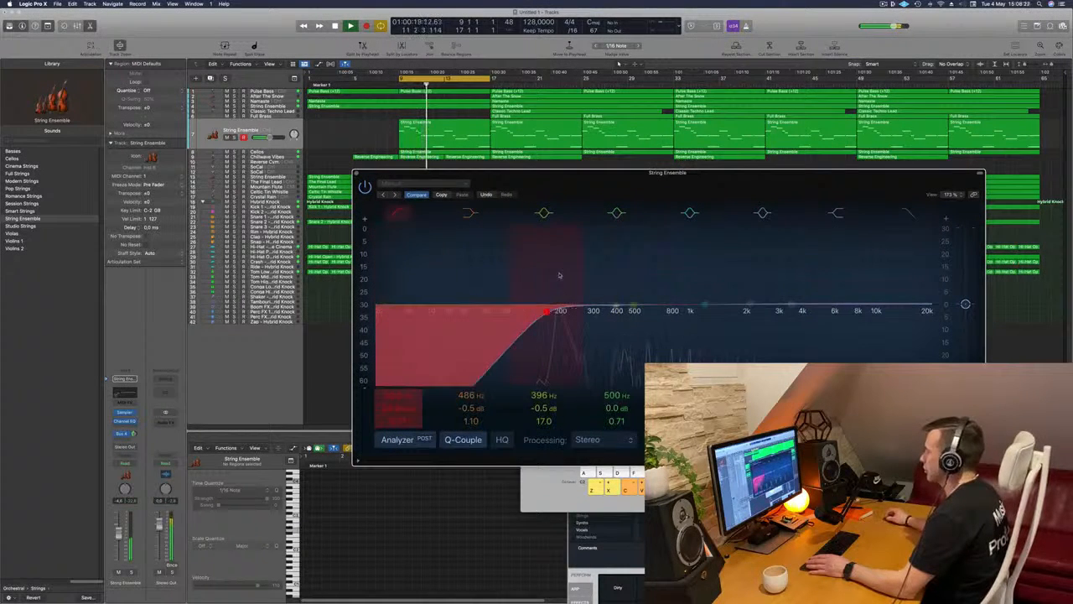
pyautogui.moveTo(750, 302); pyautogui.dragTo(750, 298)
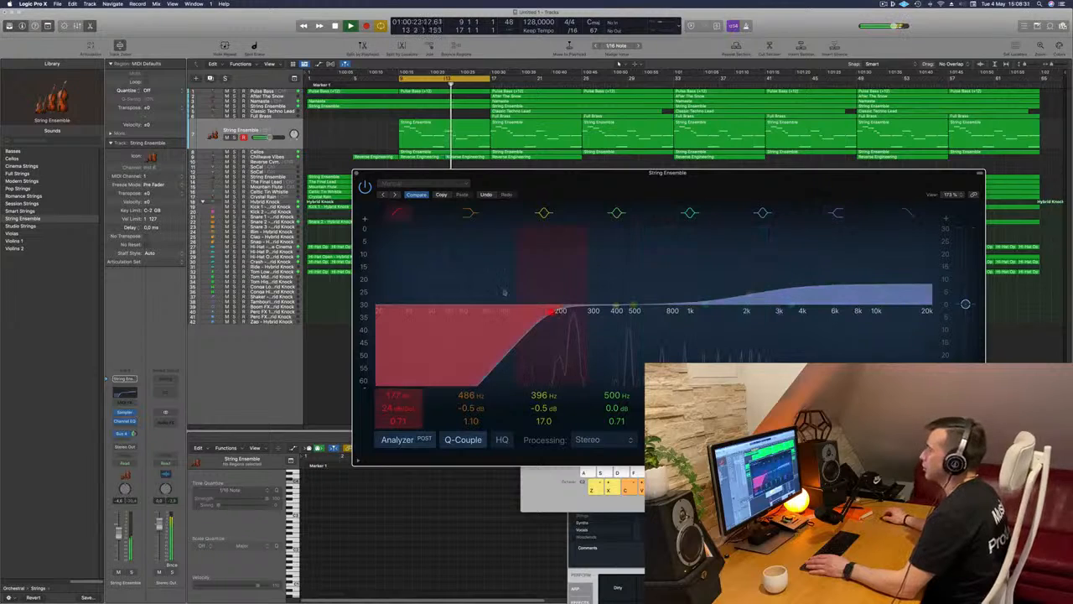
pyautogui.click(356, 174)
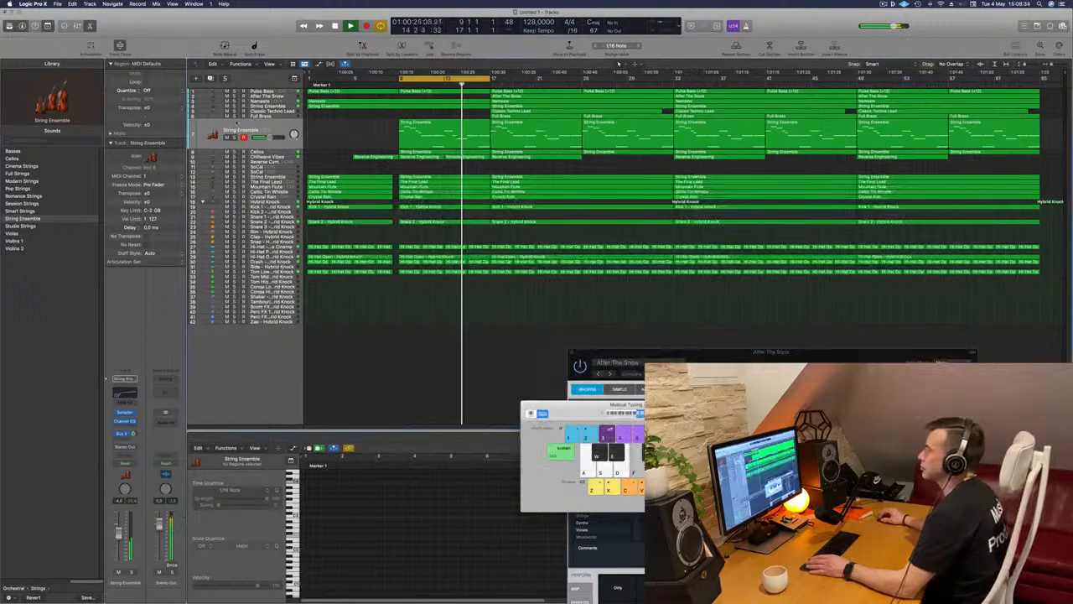
# Solo the String Ensemble track below Full Brass and replay the cycle from bar 9
pyautogui.click(235, 137)
pyautogui.press('space')
pyautogui.press('space')
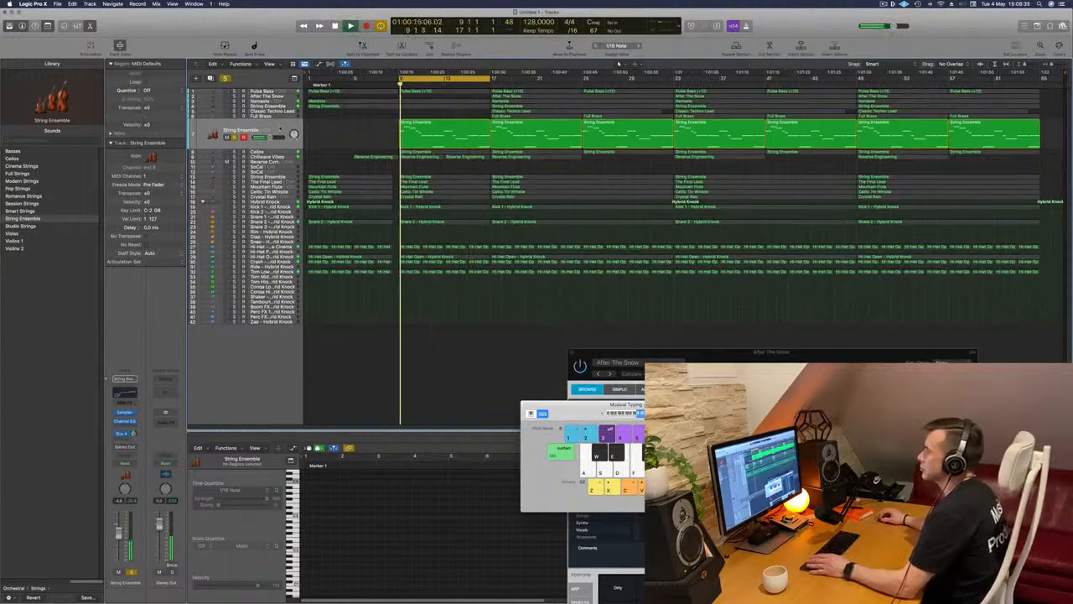
pyautogui.click(279, 129)
# Select the Cellos track, add it to the solo and restart playback from bar 9
pyautogui.click(279, 152)
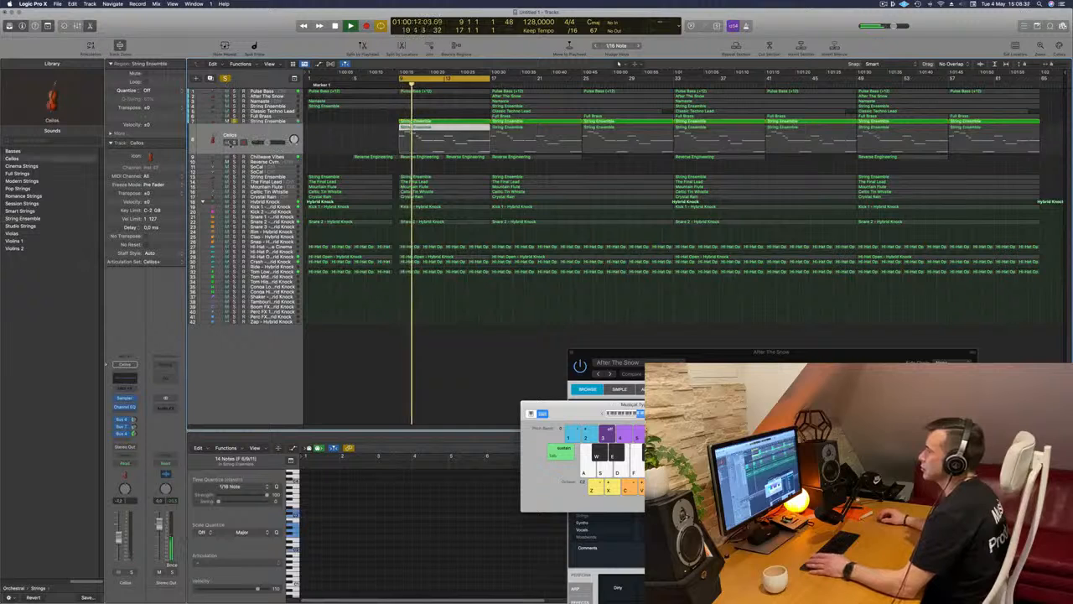
pyautogui.press('space')
pyautogui.press('space')
pyautogui.click(235, 143)
pyautogui.press('space')
pyautogui.press('space')
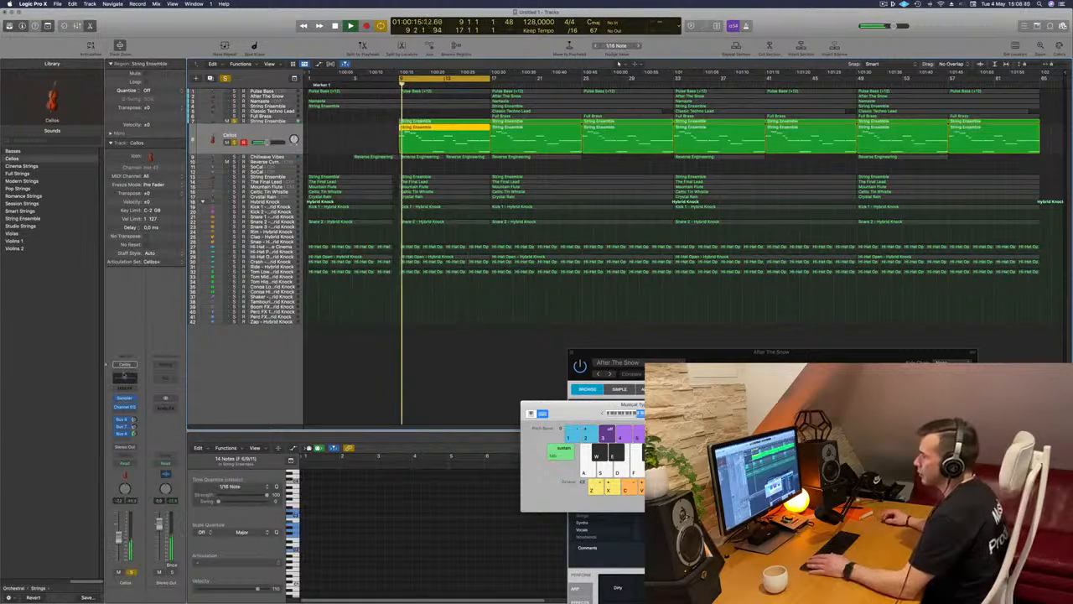
# Apply a low cut at 306 Hz with a 24 dB/Oct slope in the Cellos track's Channel EQ
pyautogui.click(124, 365)
pyautogui.moveTo(375, 215); pyautogui.dragTo(558, 217)
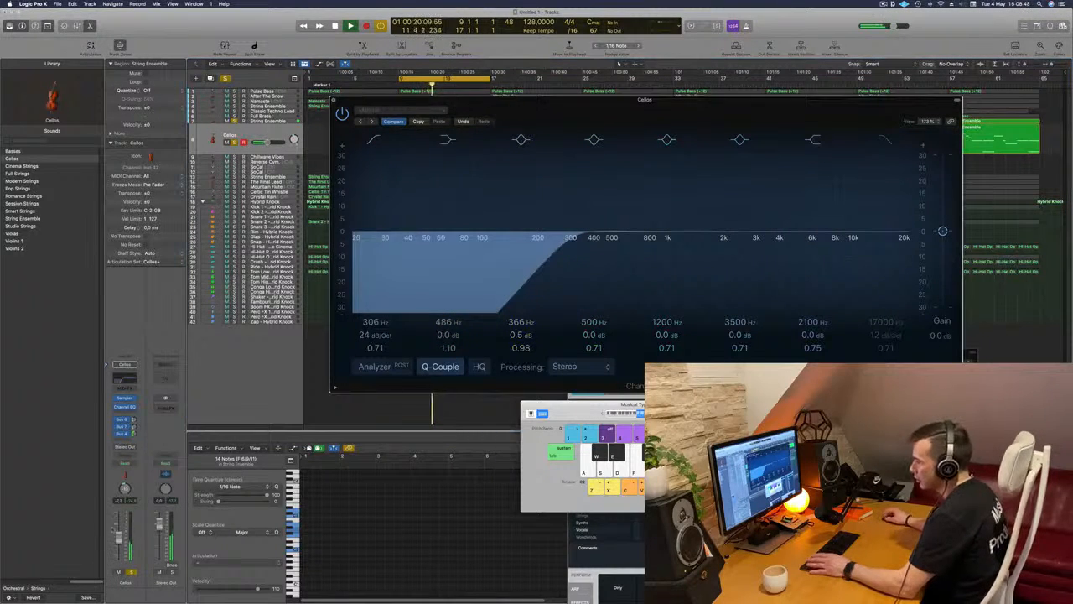
pyautogui.press('space')
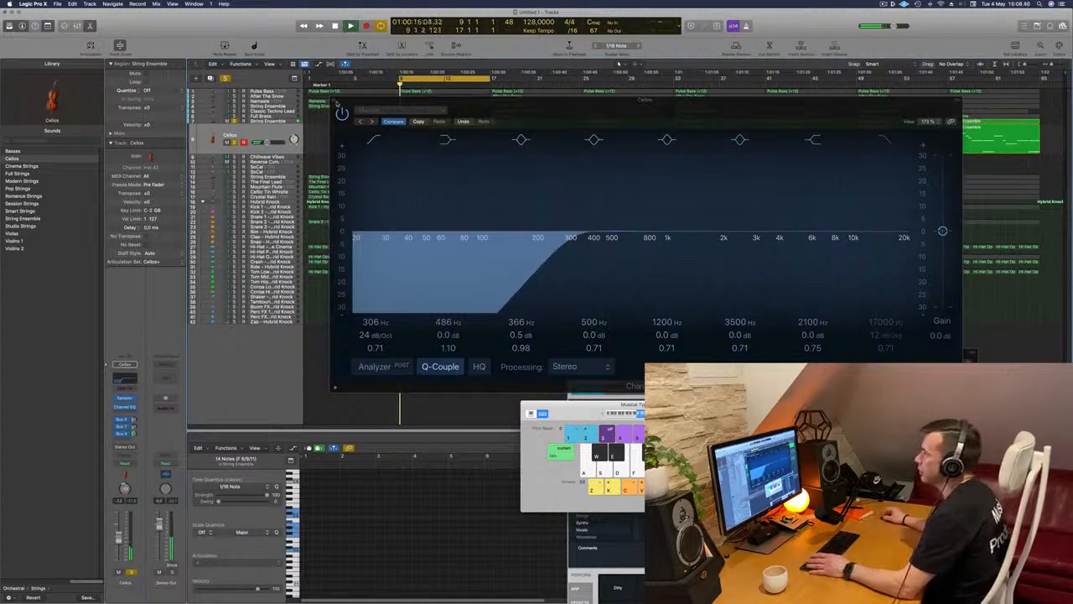
pyautogui.click(334, 102)
# Toggle the solo of the String Ensemble track above Cellos to compare the Cellos alone and with the strings
pyautogui.click(234, 122)
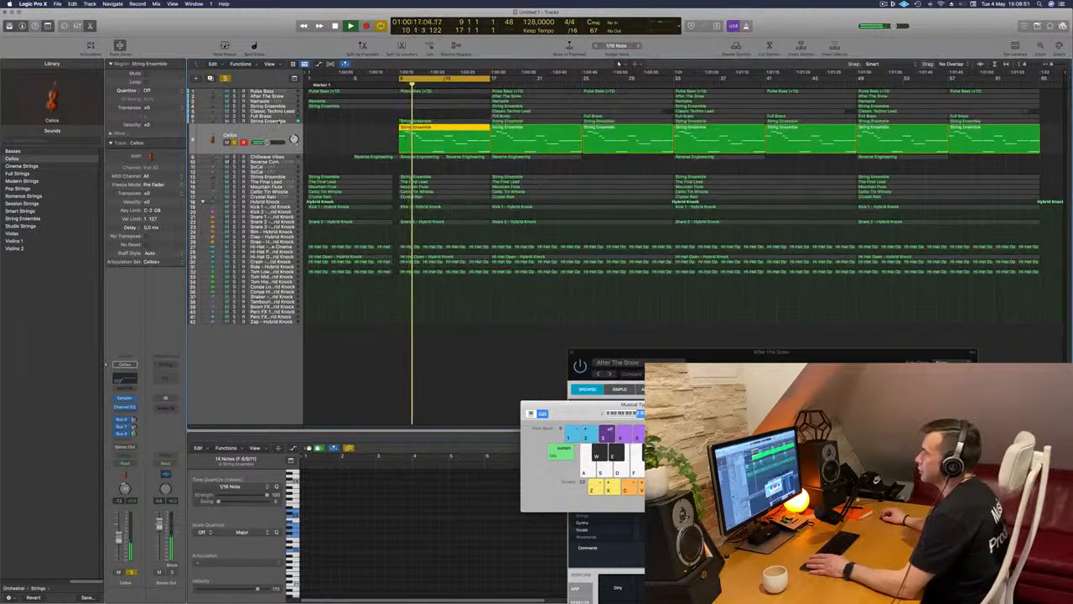
pyautogui.click(270, 122)
pyautogui.press('space')
pyautogui.press('space')
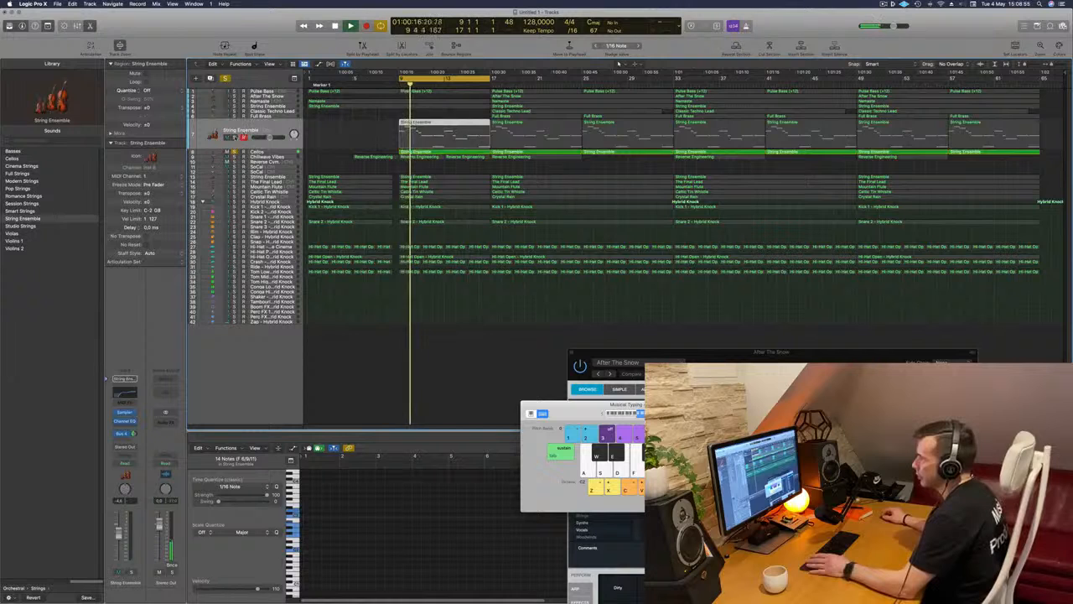
pyautogui.click(235, 138)
pyautogui.press('space')
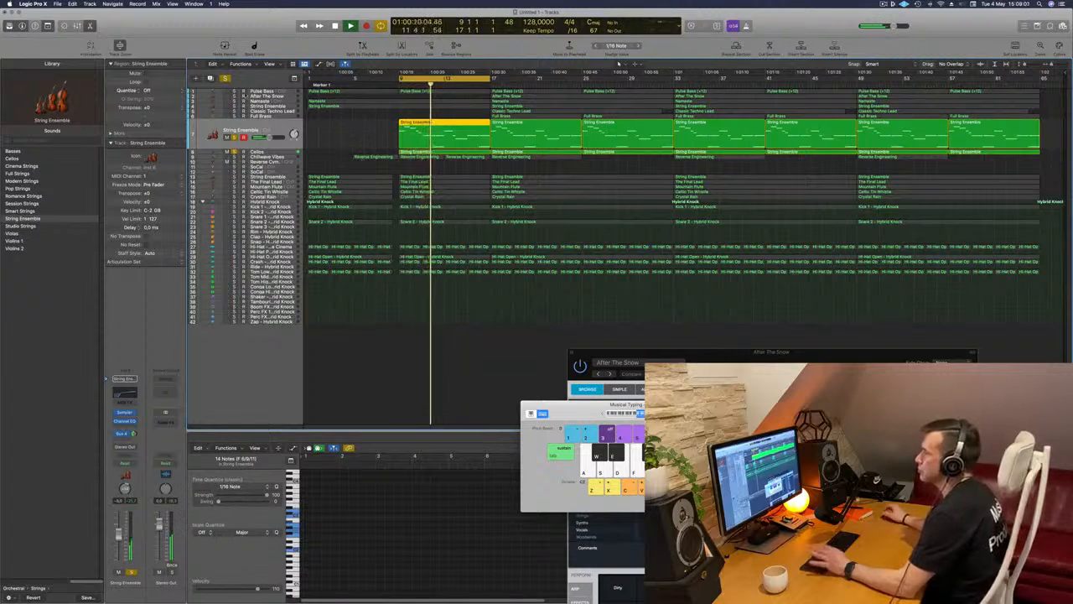
# Add Pulse Bass, Namaste and the upper String Ensemble to the solo during playback, and clear all solos
pyautogui.press('space')
pyautogui.press('space')
pyautogui.click(235, 91)
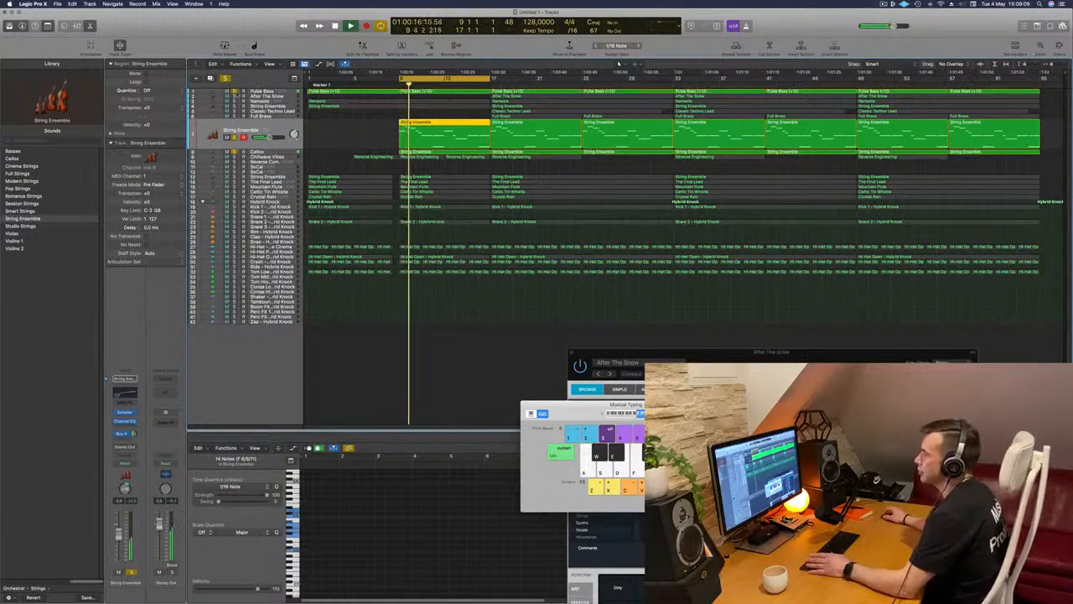
pyautogui.click(235, 101)
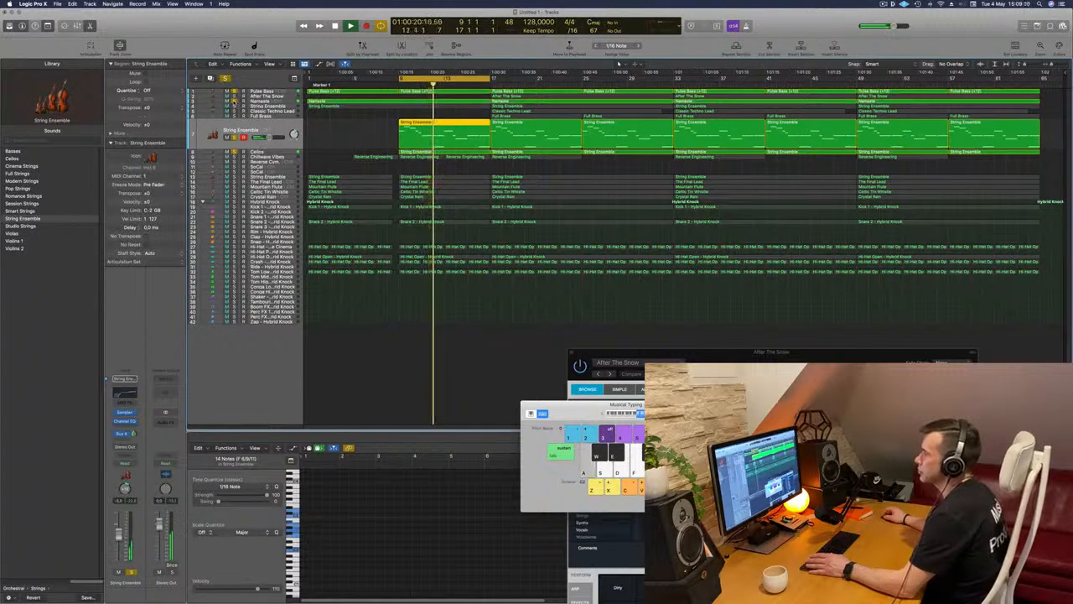
pyautogui.click(235, 111)
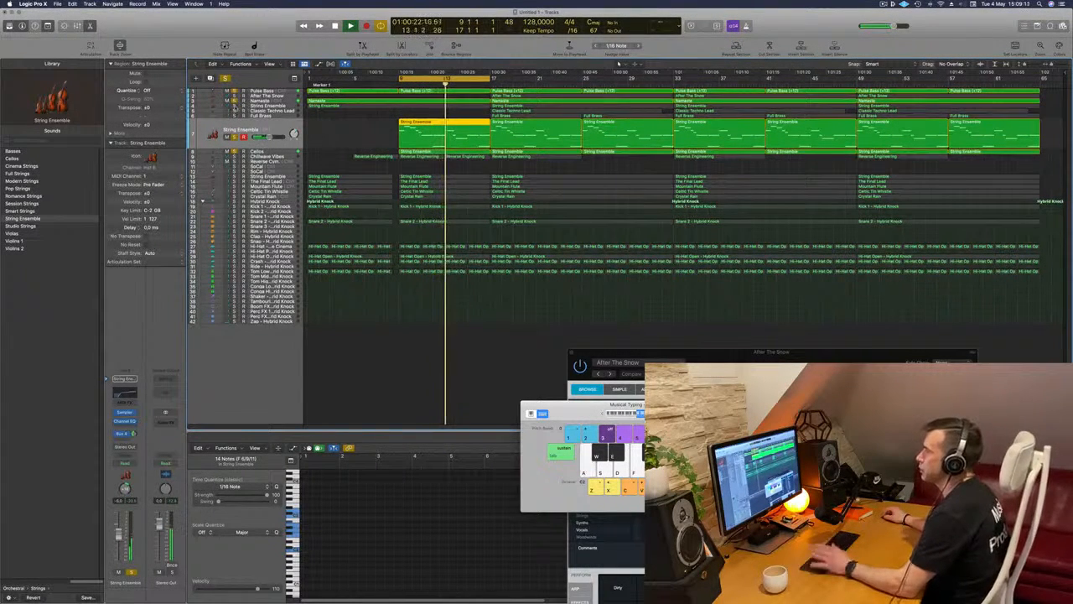
pyautogui.click(235, 107)
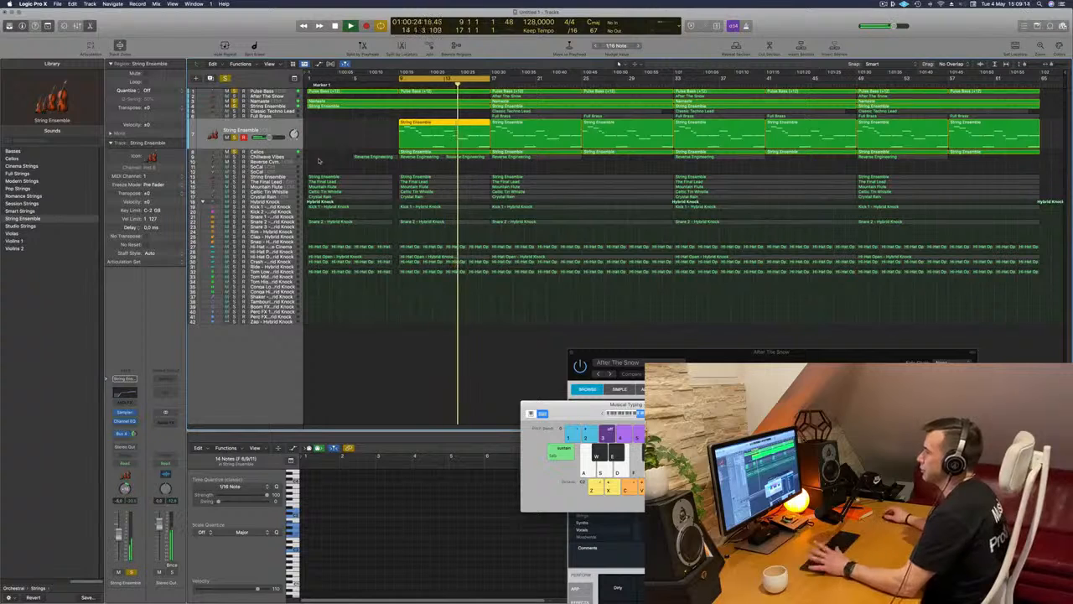
pyautogui.click(225, 79)
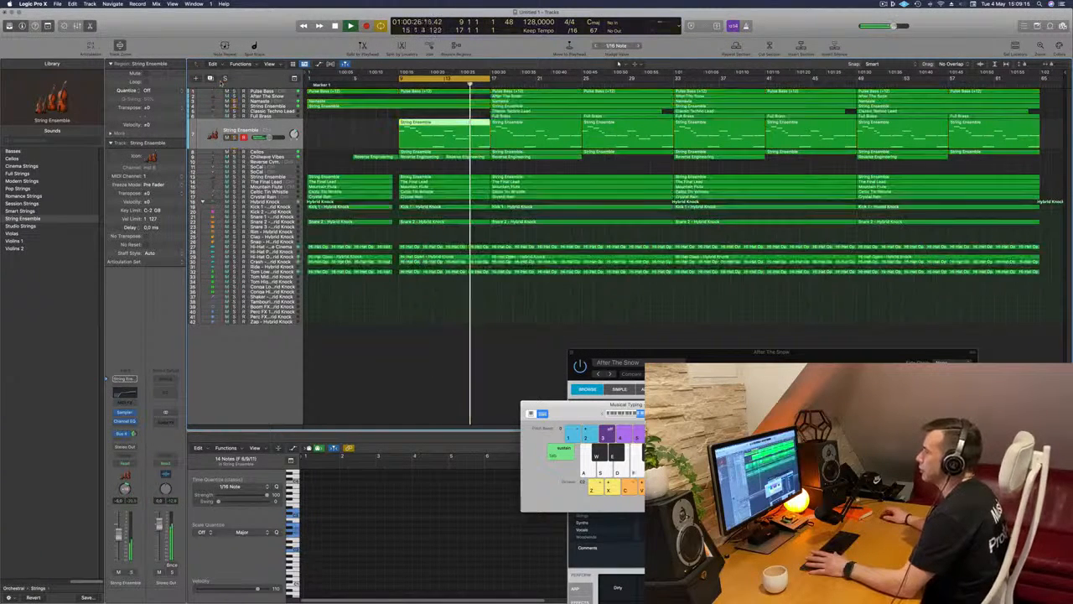
# Replay bars 9 to 17 in the full mix, checking the middle String Ensemble and Cellos tracks in turn
pyautogui.click(354, 387)
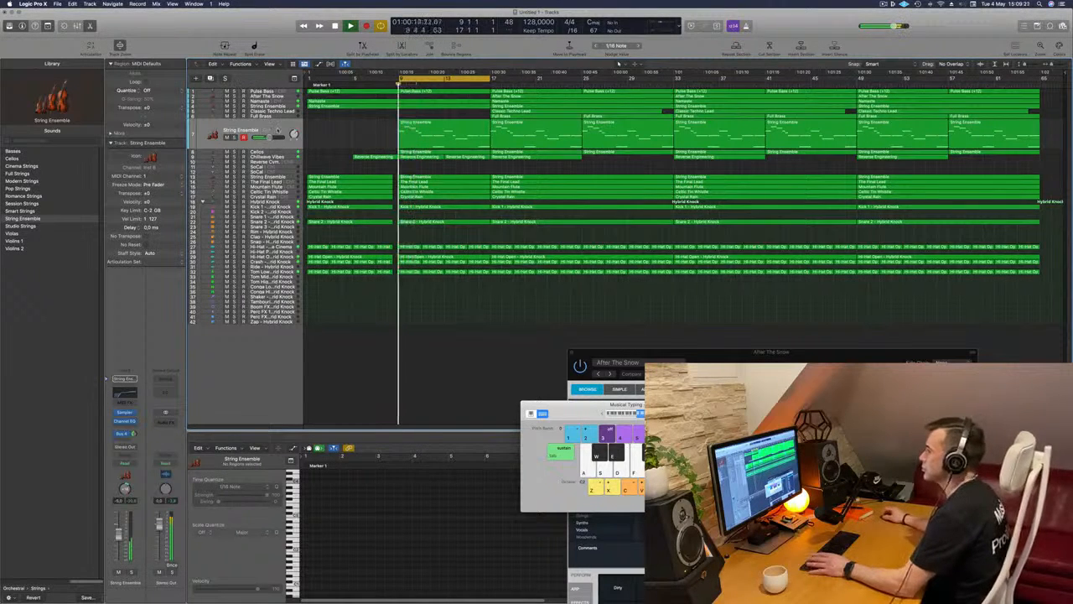
pyautogui.click(277, 130)
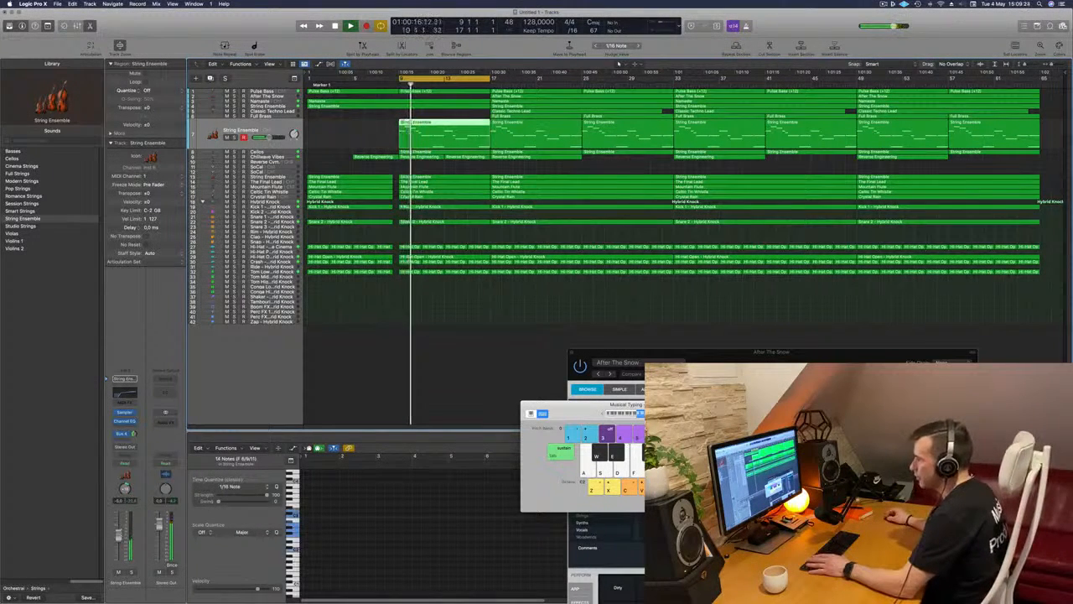
pyautogui.press('Down')
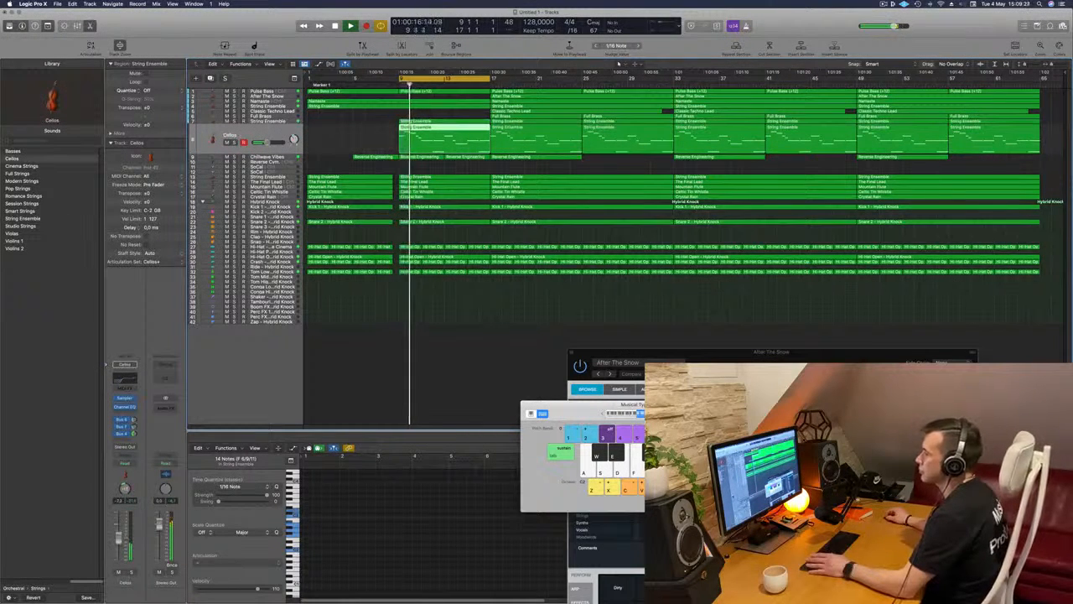
pyautogui.click(451, 353)
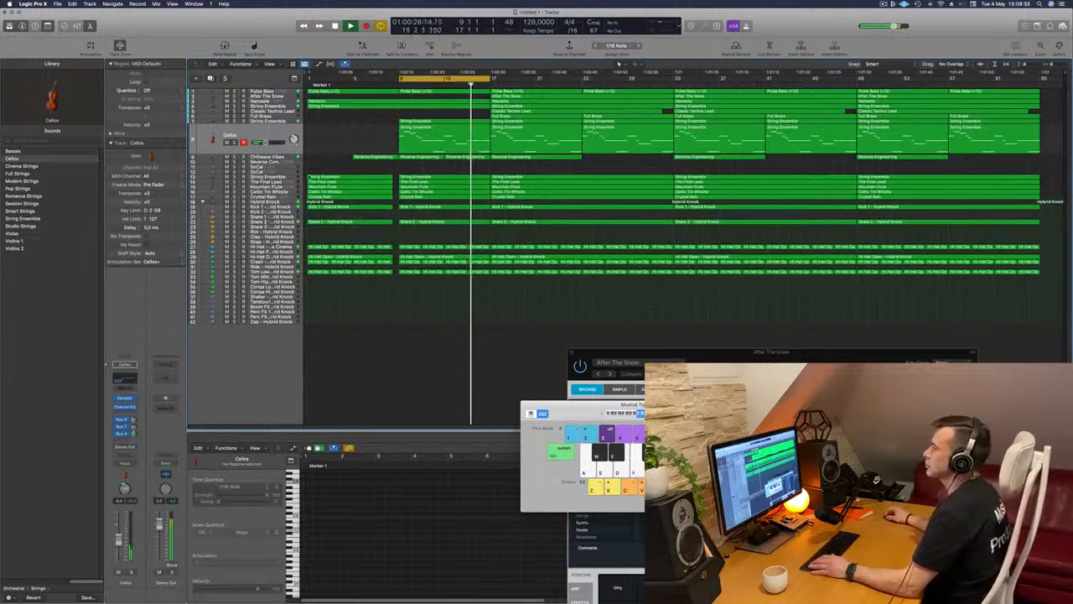
# Try a higher volume on the lower String Ensemble track above The Final Lead, and bring it back down
pyautogui.click(270, 177)
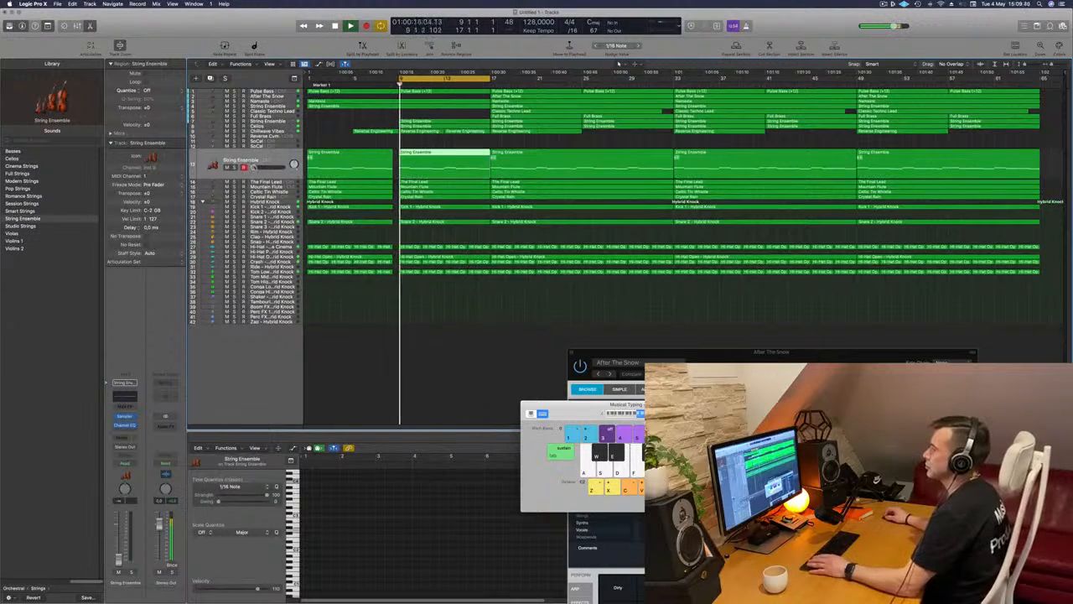
pyautogui.moveTo(269, 167); pyautogui.dragTo(274, 168)
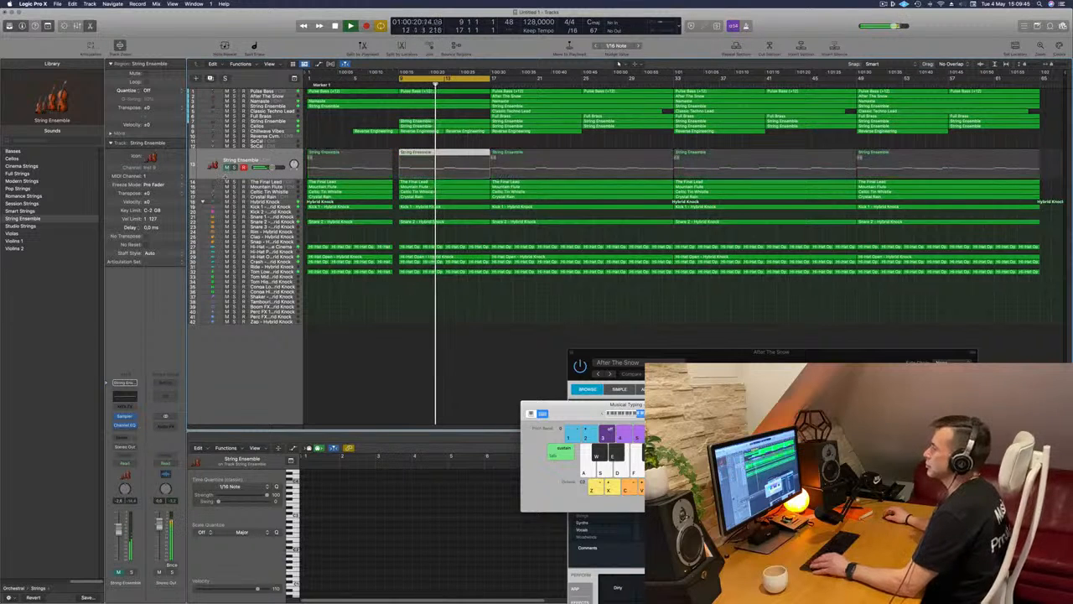
pyautogui.moveTo(270, 168); pyautogui.dragTo(254, 168)
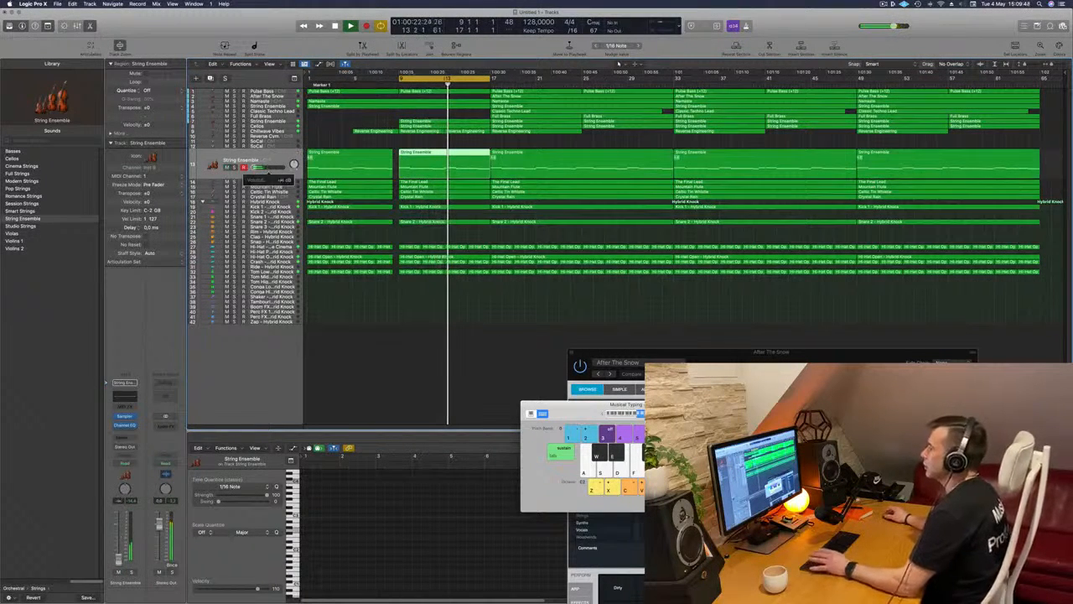
# Move the cycle range to bars 17 to 25 and play that section
pyautogui.moveTo(493, 81); pyautogui.dragTo(554, 82)
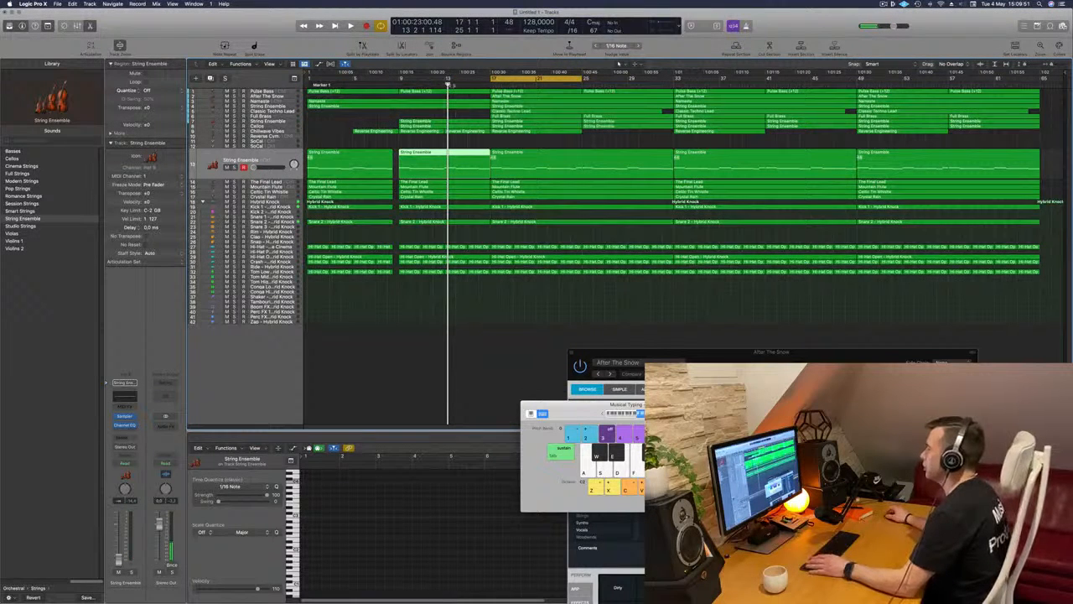
pyautogui.press('space')
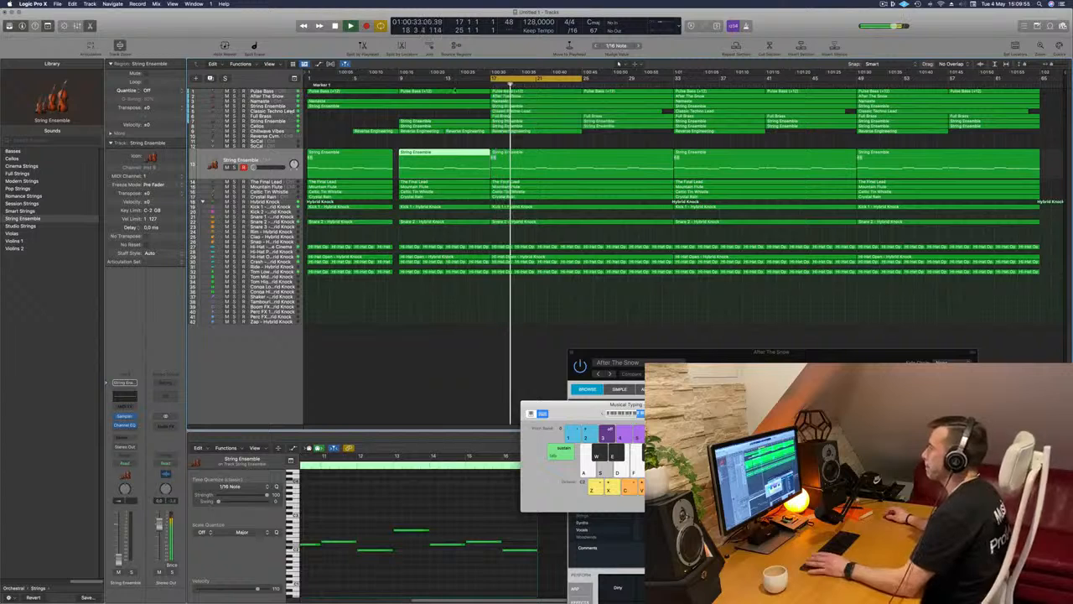
# Delete the two Pulse Bass regions between bars 17 and 33
pyautogui.click(272, 92)
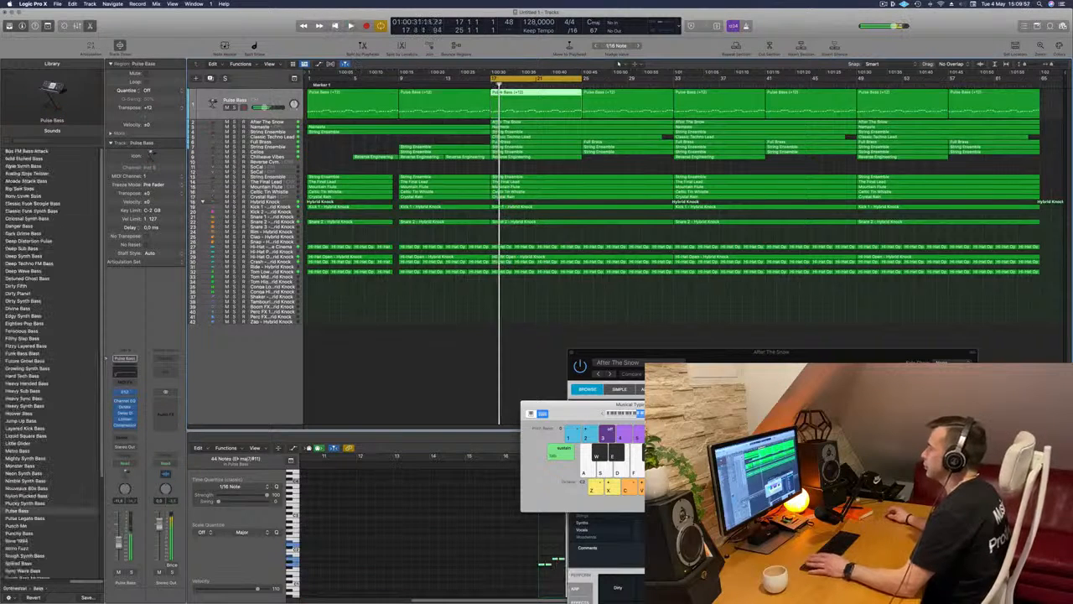
pyautogui.click(573, 163)
pyautogui.click(560, 94)
pyautogui.press('Delete')
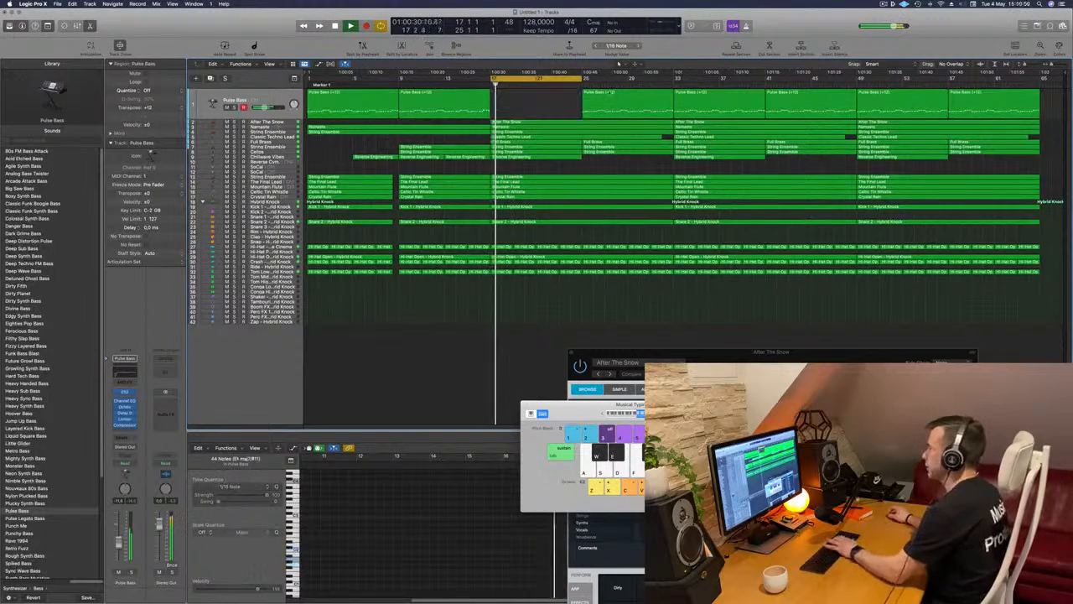
pyautogui.click(611, 92)
pyautogui.press('Delete')
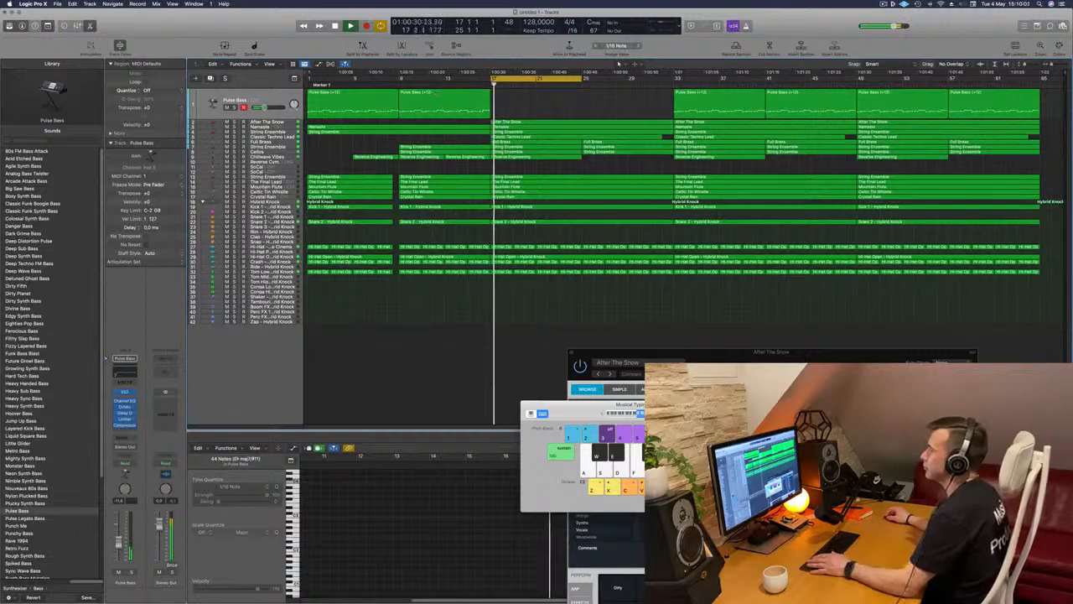
# Select the After The Snow track and replay the section from bar 17
pyautogui.click(278, 123)
pyautogui.press('space')
pyautogui.press('space')
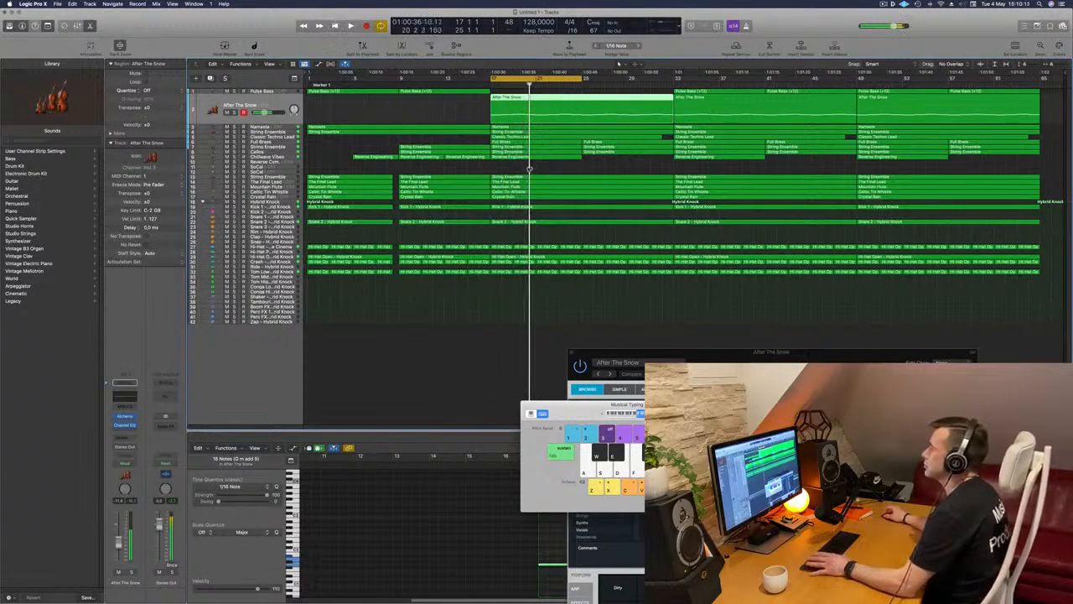
# Check the Chillwave Vibes track in solo, clear the solo and delete its Reverse Engineering region at bar 17
pyautogui.click(275, 157)
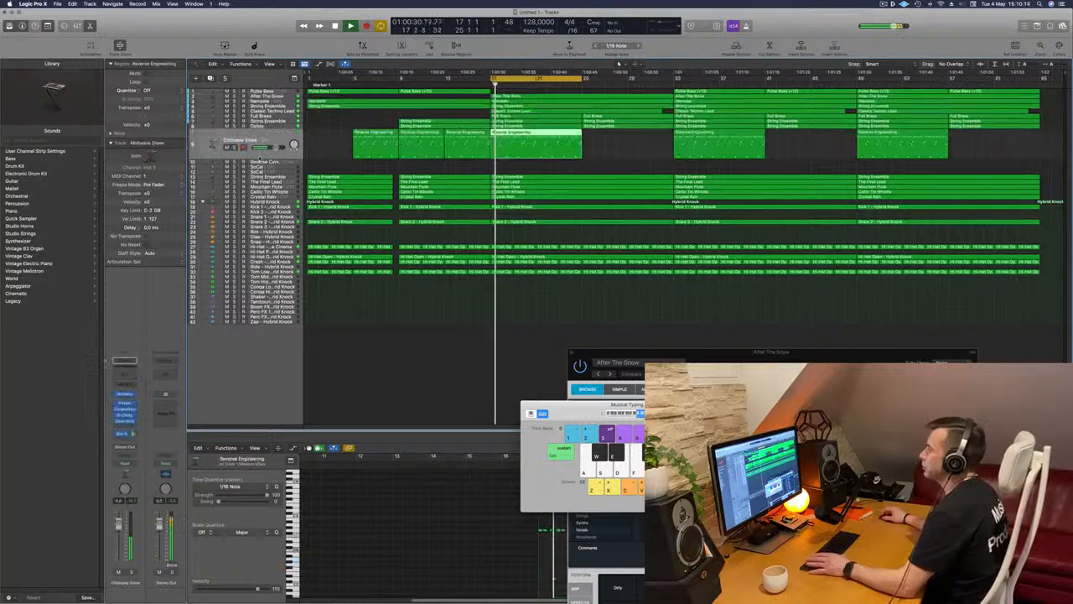
pyautogui.hotkey('ctrl', 's')
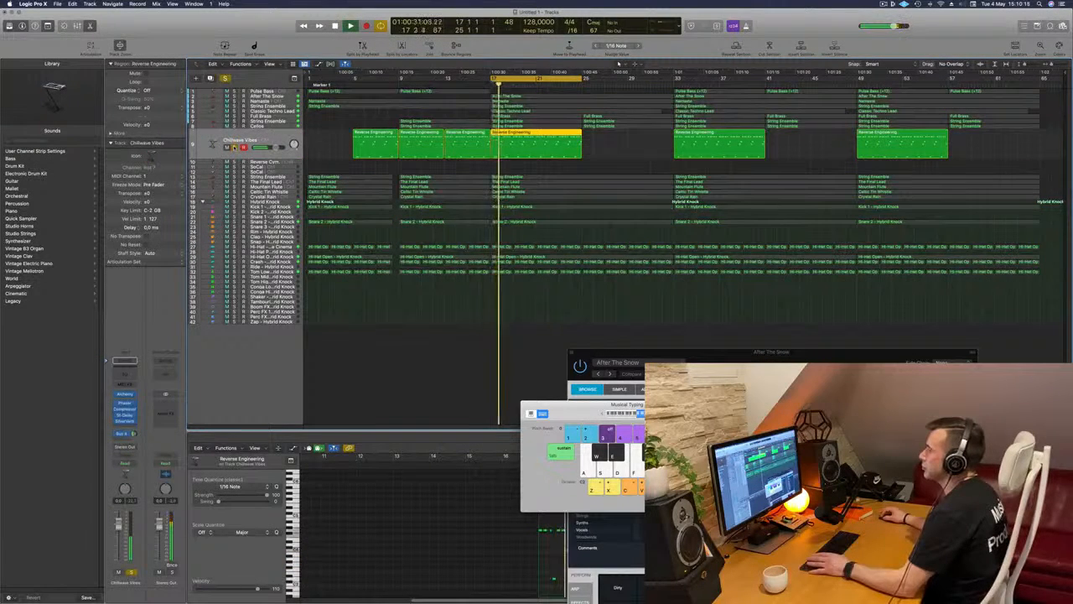
pyautogui.hotkey('ctrl', 's')
pyautogui.press('Delete')
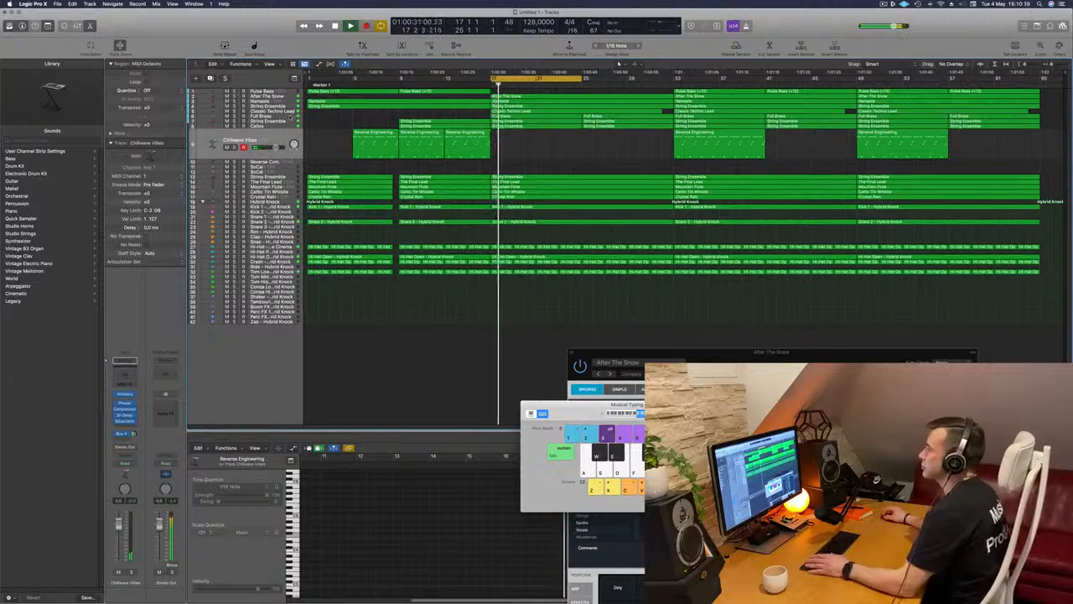
# Replay the section from bar 17 with the Full Brass track briefly soloed, and clear the solo
pyautogui.click(504, 116)
pyautogui.press('space')
pyautogui.press('space')
pyautogui.hotkey('ctrl', 's')
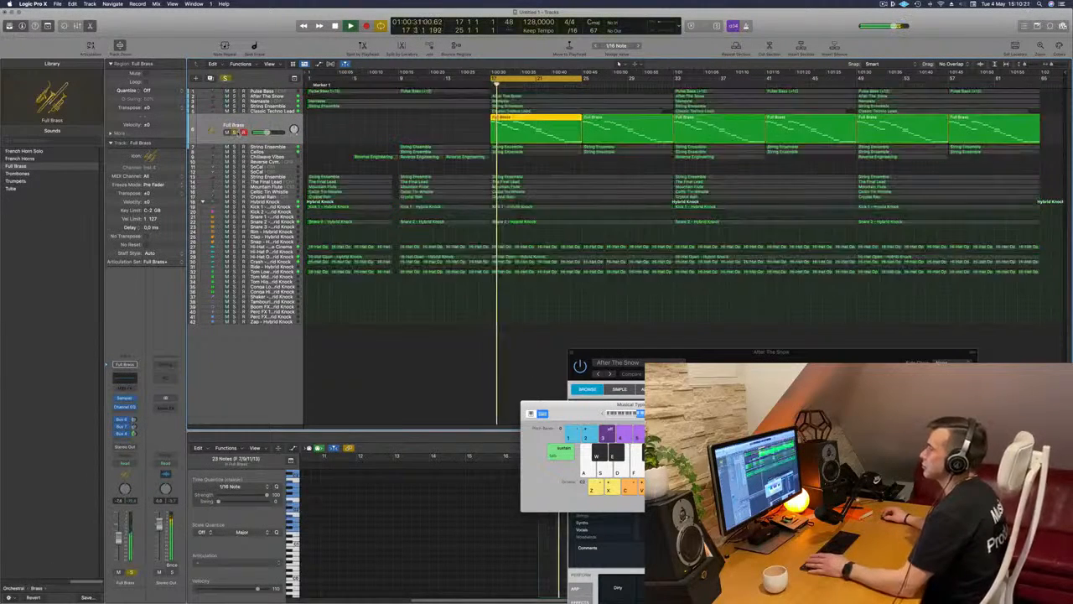
pyautogui.hotkey('ctrl', 's')
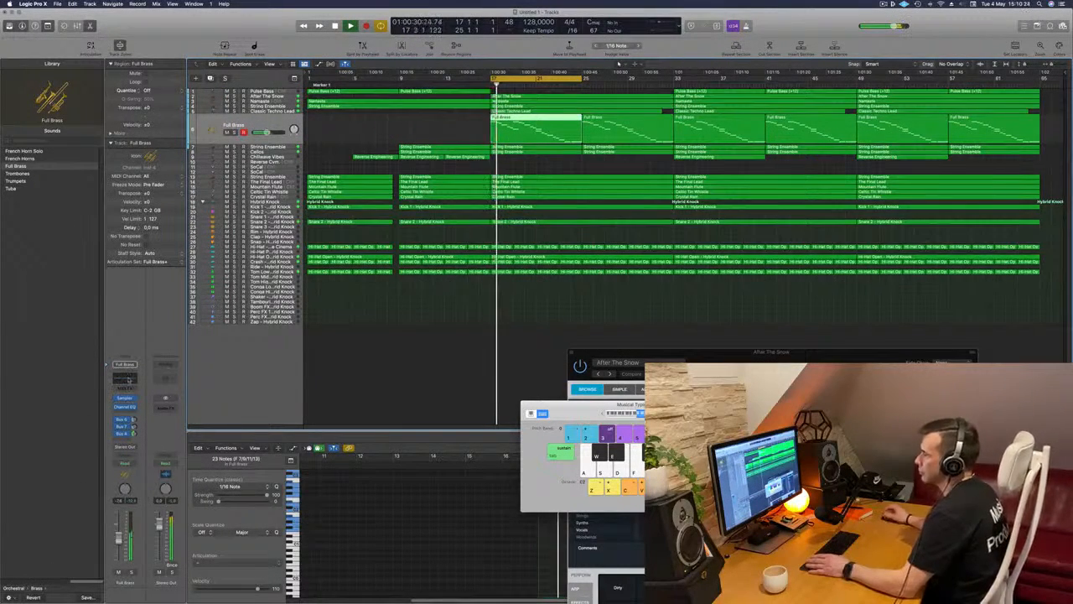
# In the Full Brass Channel EQ, cut lows below 410 Hz and boost the high shelf by 3.1 dB at 1820 Hz
pyautogui.click(127, 379)
pyautogui.click(374, 140)
pyautogui.moveTo(394, 227); pyautogui.dragTo(644, 228)
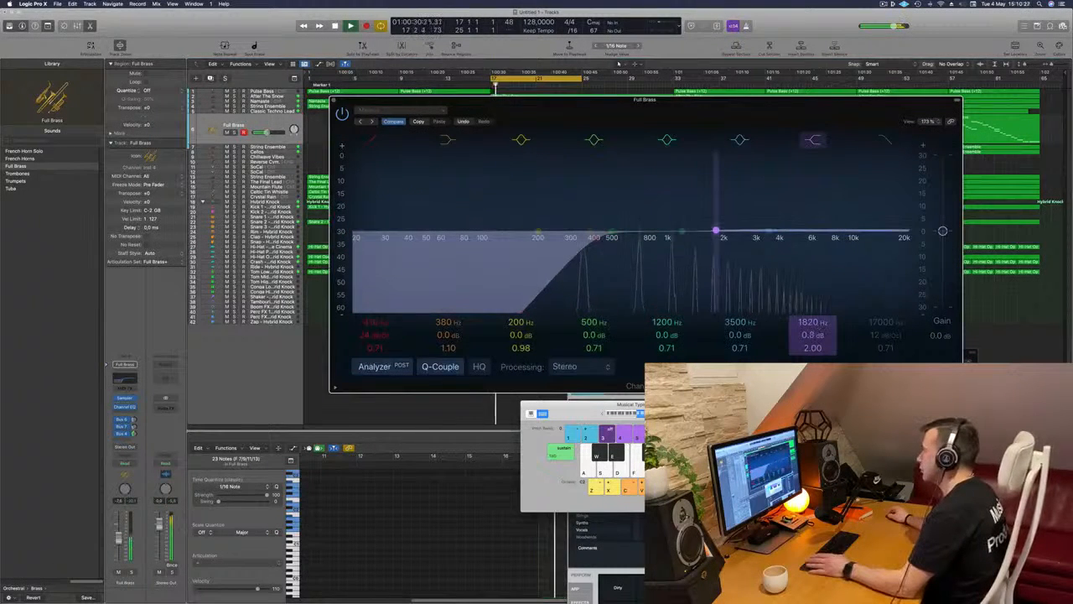
pyautogui.moveTo(715, 230); pyautogui.dragTo(715, 227)
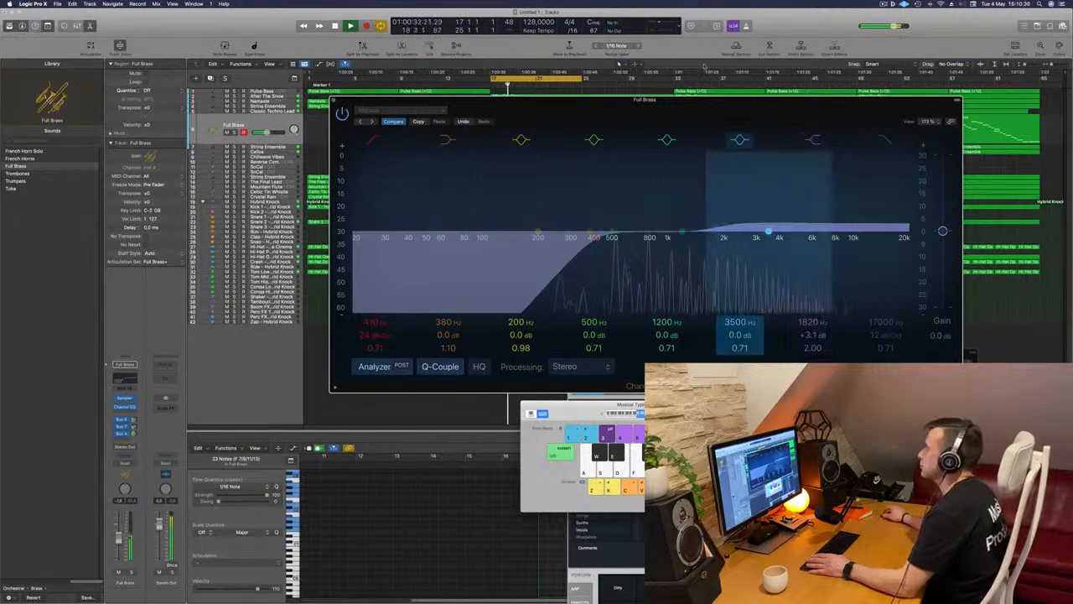
pyautogui.press('super+w')
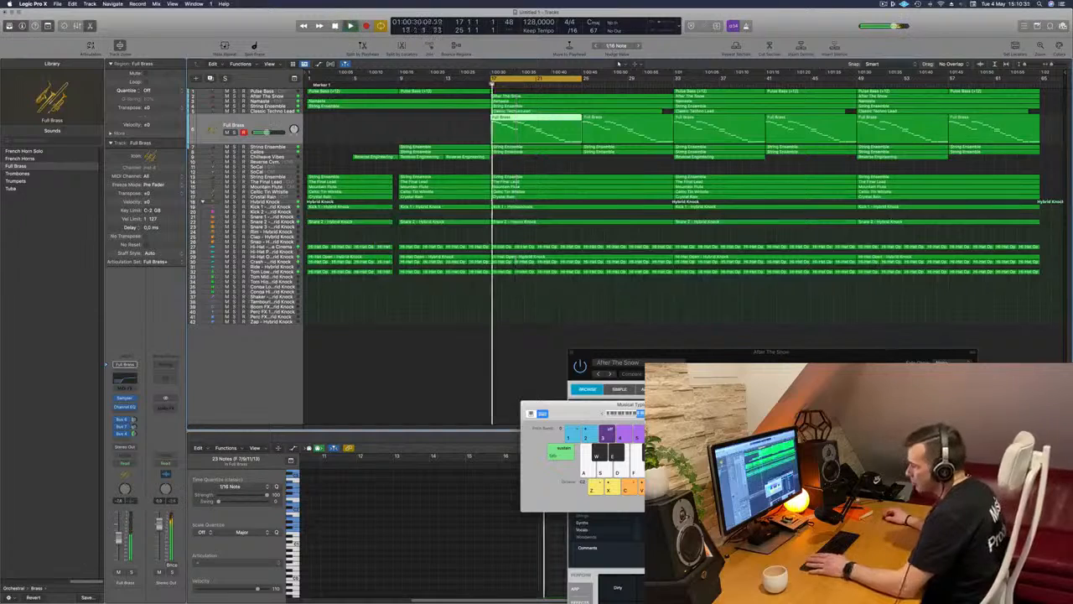
# Listen to the Classic Techno Lead track in solo from bar 17, then clear the solo
pyautogui.click(287, 112)
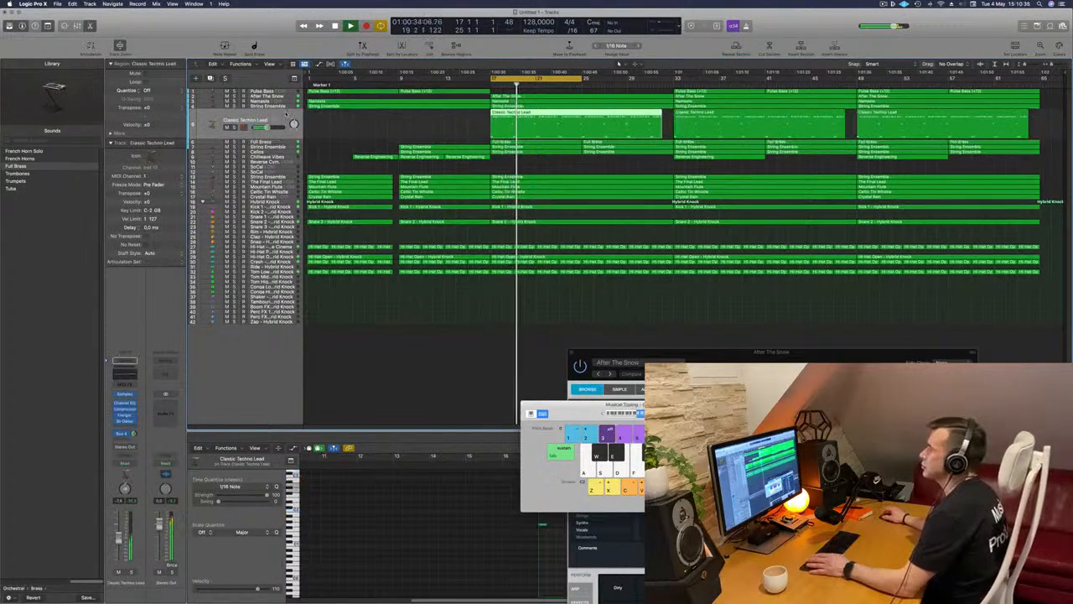
pyautogui.press('Return')
pyautogui.click(234, 128)
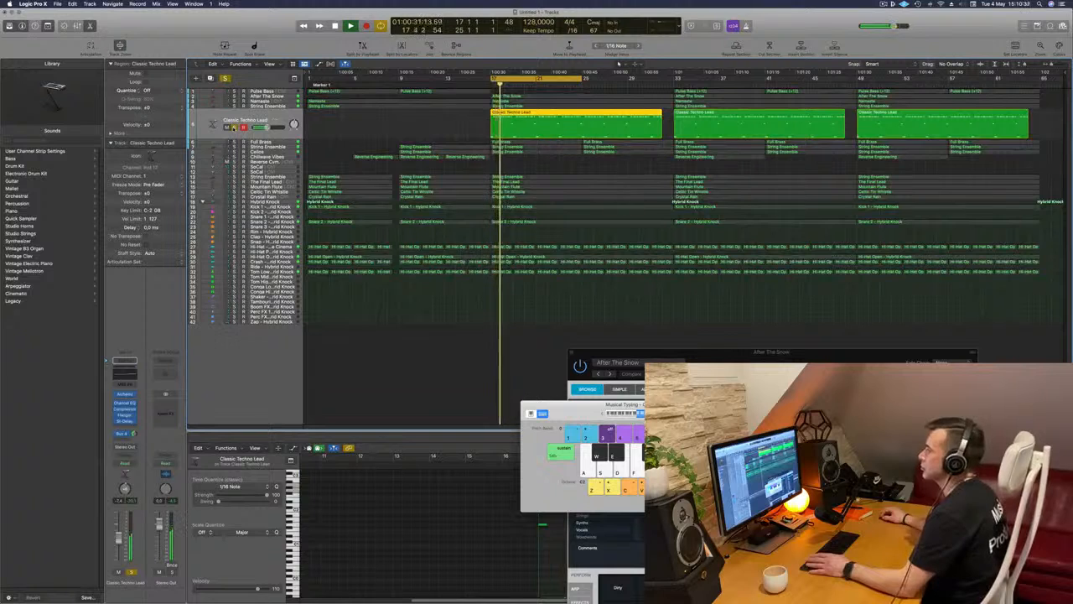
pyautogui.click(234, 127)
pyautogui.press('Return')
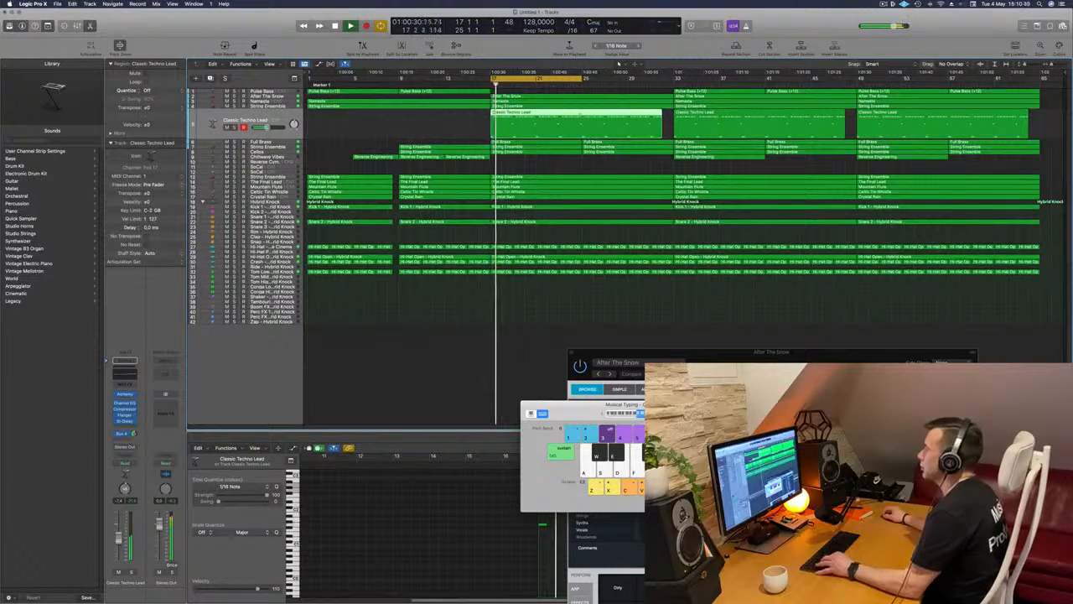
# Split the first Classic Techno Lead region at bar 25 and delete the part covering bars 17 to 25
pyautogui.keyDown('super'); pyautogui.doubleClick(576, 115); pyautogui.keyUp('super')
pyautogui.click(554, 116)
pyautogui.press('Delete')
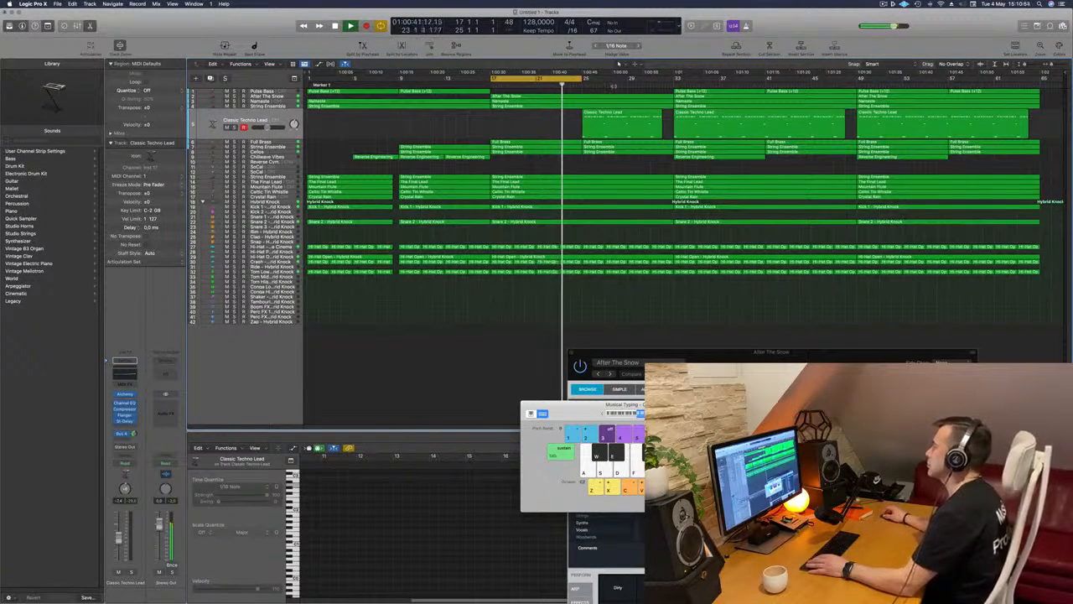
# Extend the cycle range to bar 33 and raise the Classic Techno Lead track's volume slightly during playback
pyautogui.moveTo(581, 78); pyautogui.dragTo(675, 86)
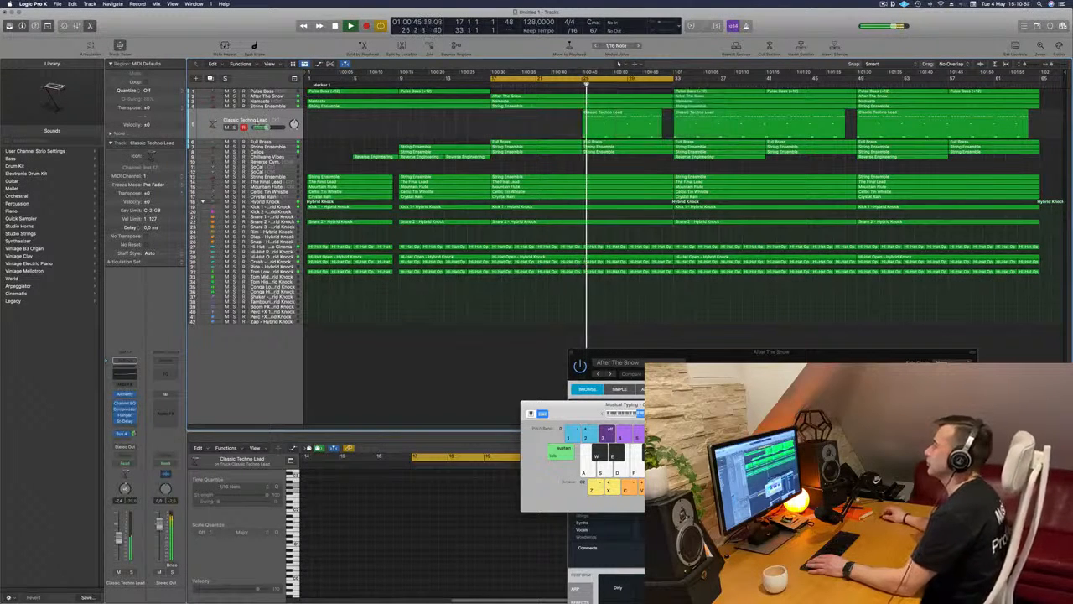
pyautogui.click(219, 134)
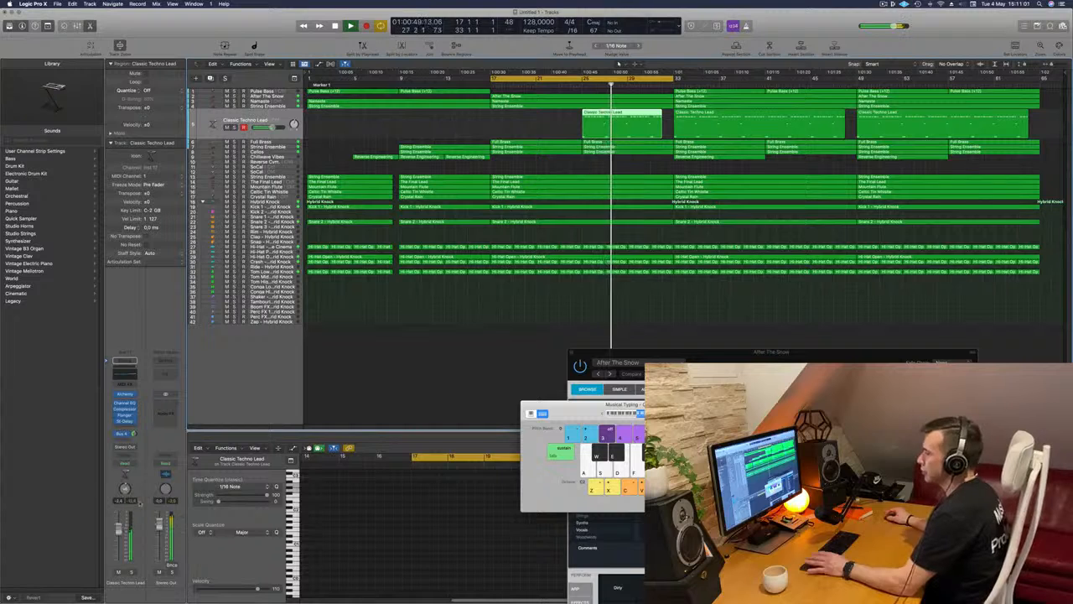
pyautogui.press('Return')
# Transpose all notes in the Classic Techno Lead region at bar 25 up one octave
pyautogui.doubleClick(626, 114)
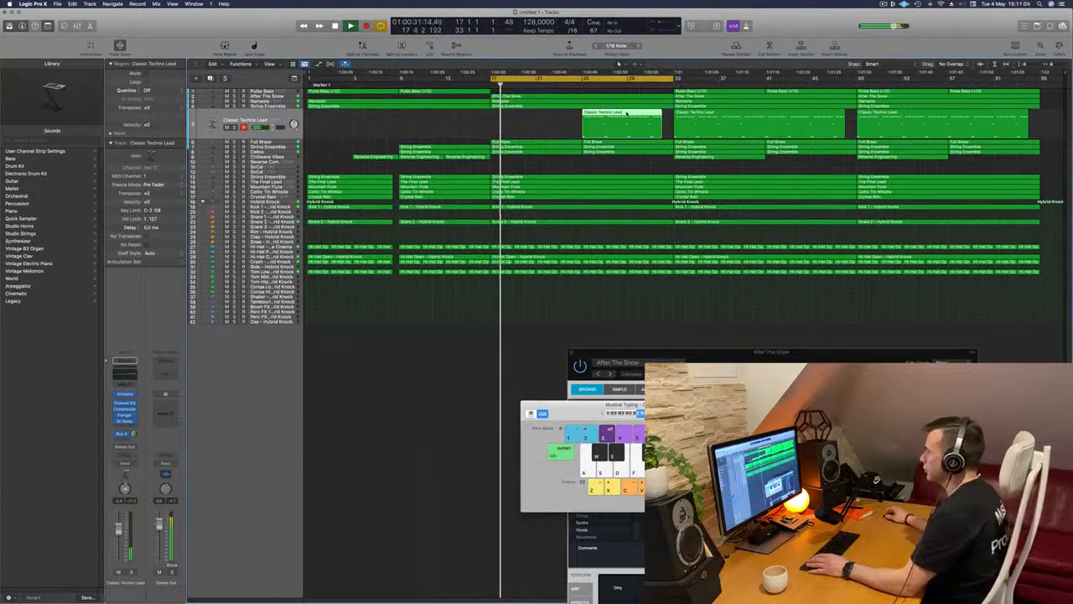
pyautogui.doubleClick(626, 114)
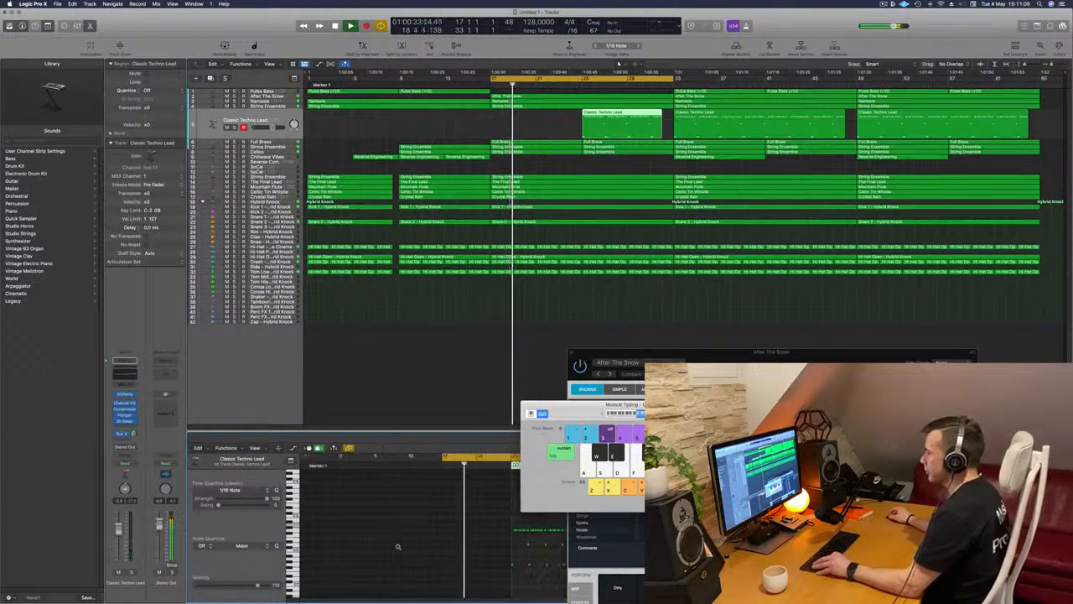
pyautogui.hscroll(-5, 398, 547)
pyautogui.press('super+a')
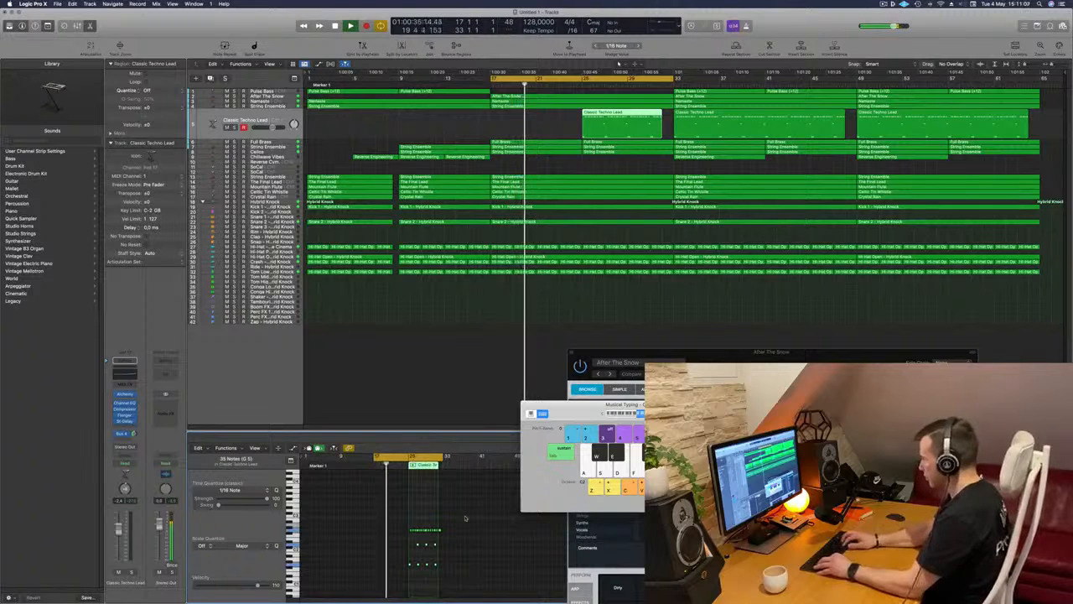
pyautogui.hotkey('alt', 'shift', 'Up')
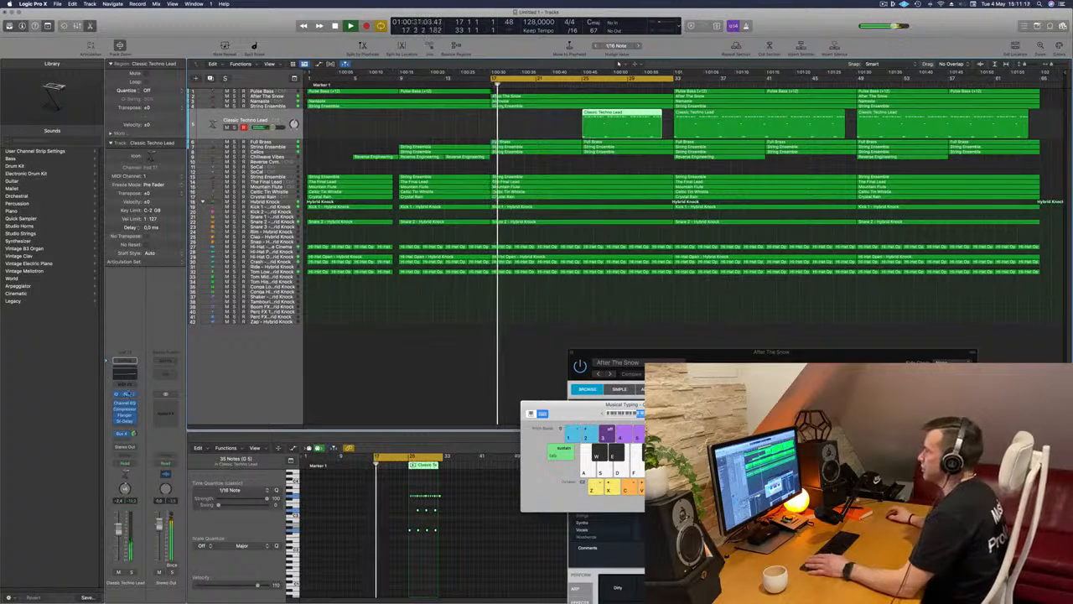
# Open the Alchemy instrument on the Classic Techno Lead track and set the cycle range to bars 25 to 33
pyautogui.click(127, 394)
pyautogui.moveTo(639, 111); pyautogui.dragTo(438, 147)
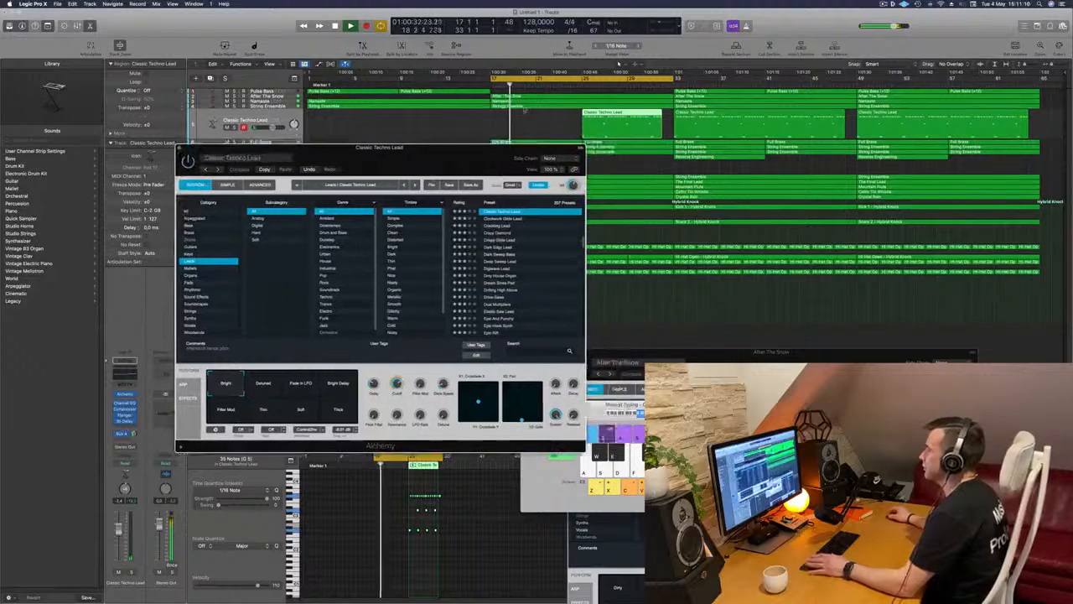
pyautogui.click(488, 74)
pyautogui.moveTo(494, 78); pyautogui.dragTo(584, 83)
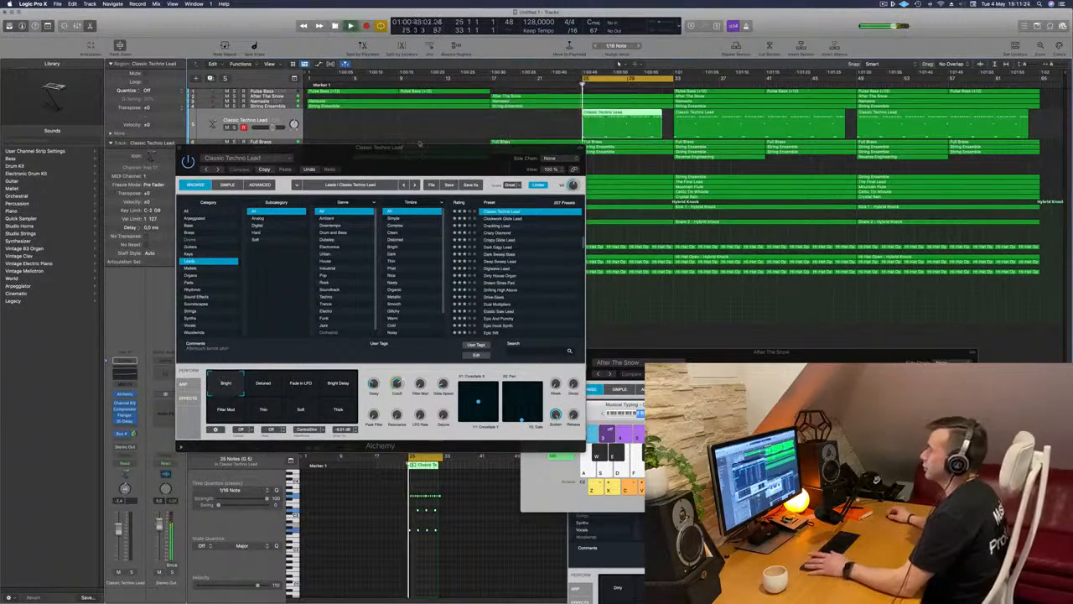
pyautogui.moveTo(402, 148); pyautogui.dragTo(374, 136)
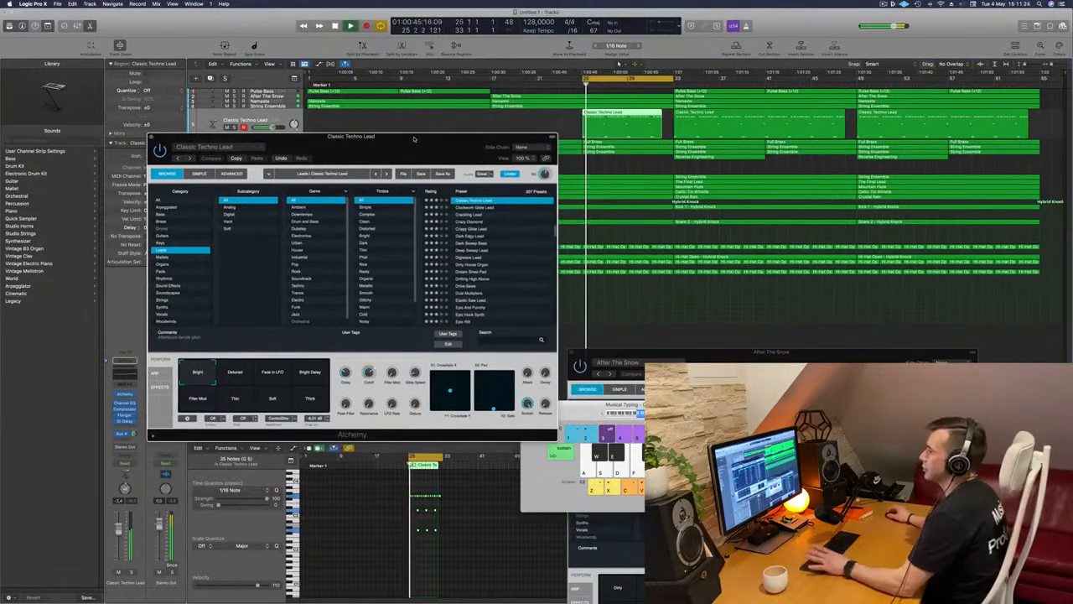
# Try the Alchemy presets Dark Sweep Bass, Dual Multipliers and Drive-Saws on the lead track during playback
pyautogui.click(481, 243)
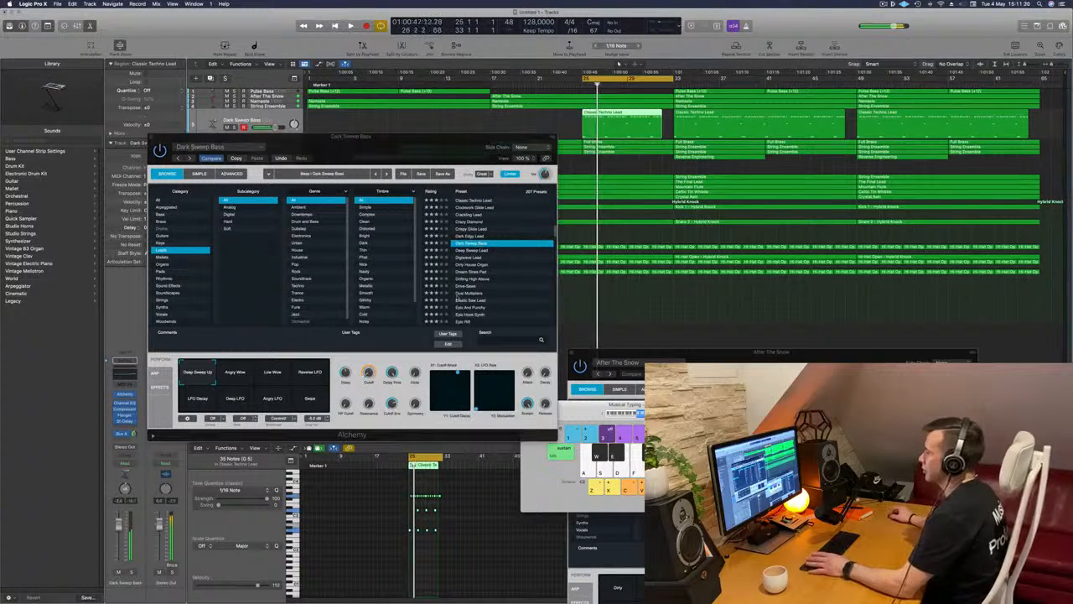
pyautogui.click(454, 293)
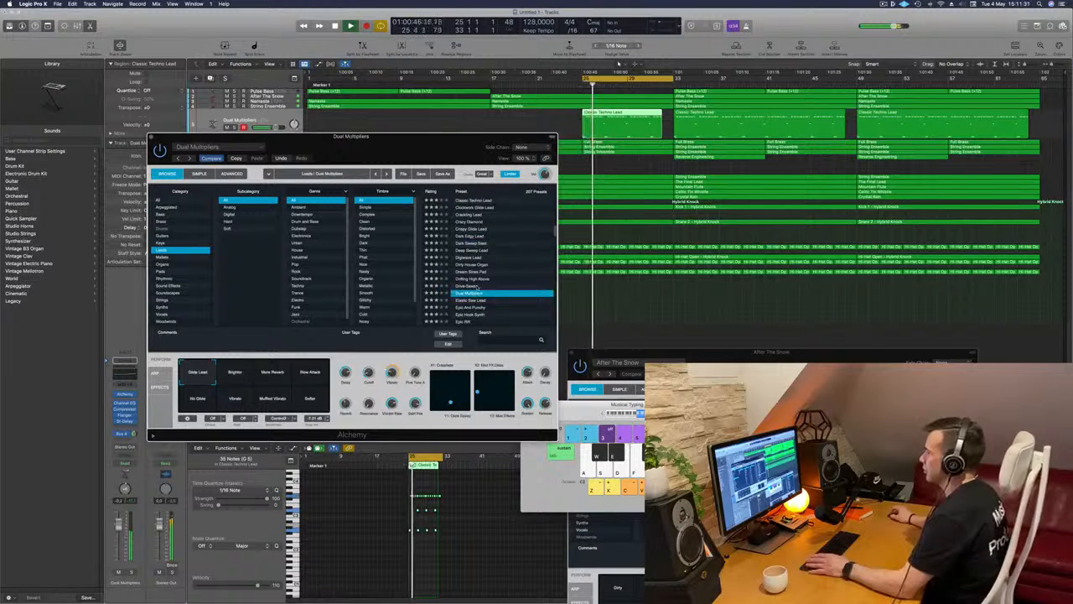
pyautogui.click(476, 286)
pyautogui.scroll(-2, 457, 302)
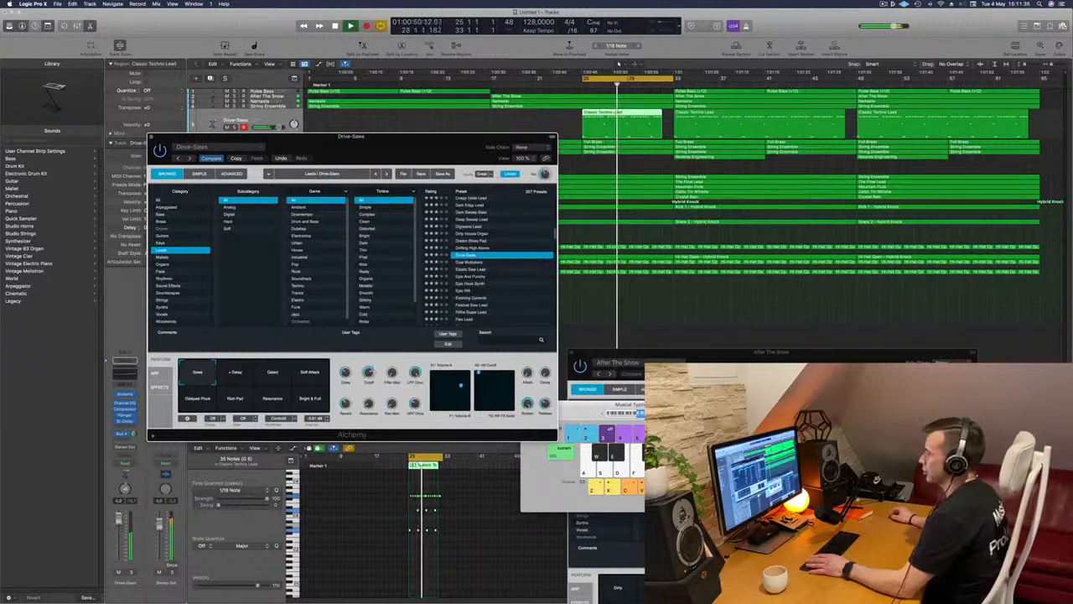
# Try the + Delay, Soft Attack and Rich Pad variations of the Drive-Saws preset, and return to its first variation
pyautogui.click(622, 113)
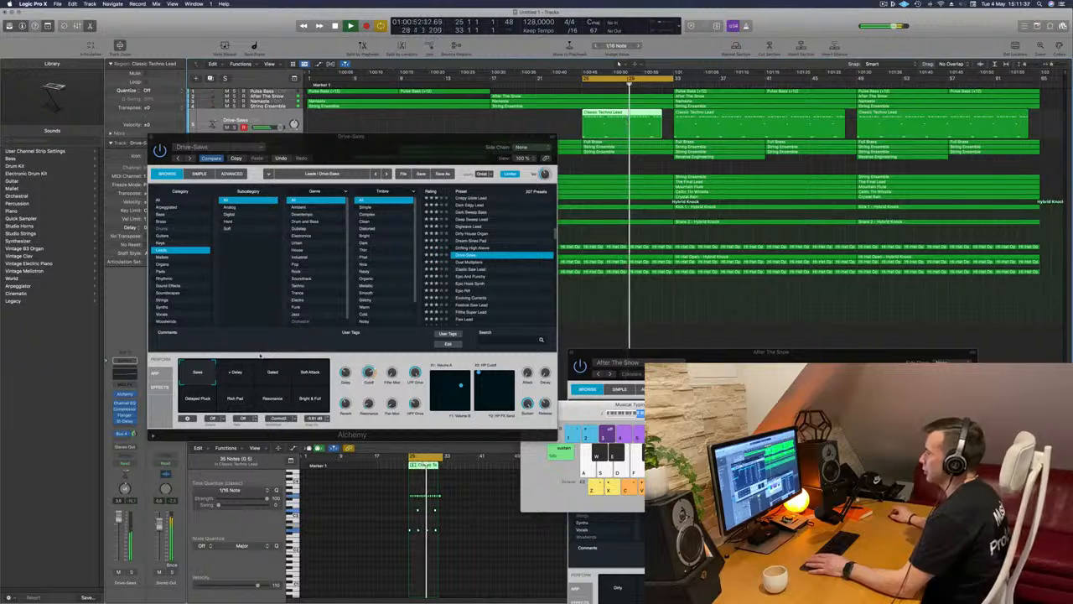
pyautogui.click(249, 371)
pyautogui.click(310, 374)
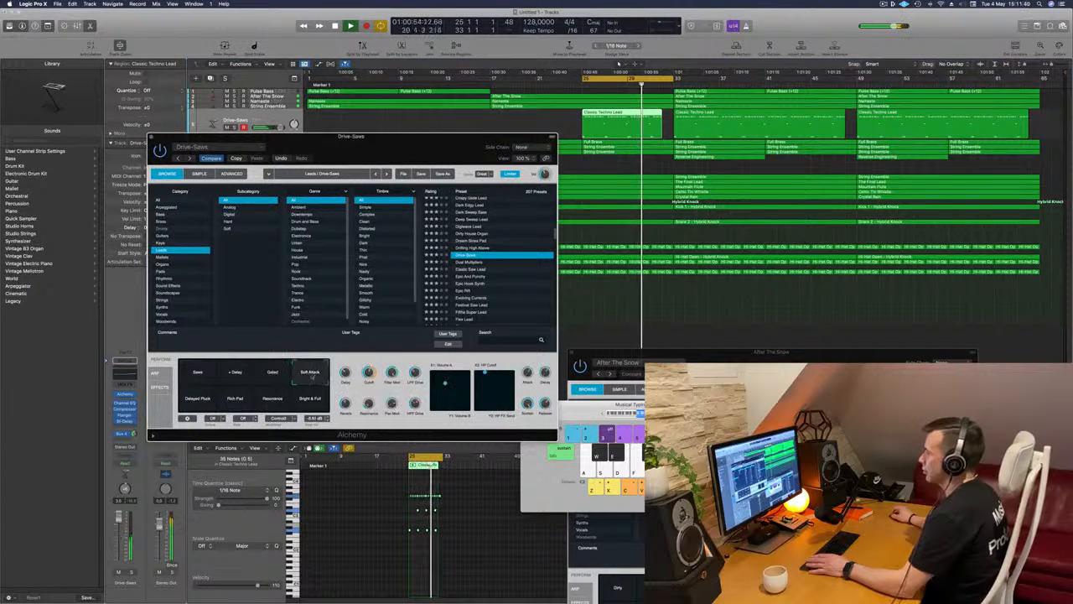
pyautogui.click(233, 401)
pyautogui.click(191, 375)
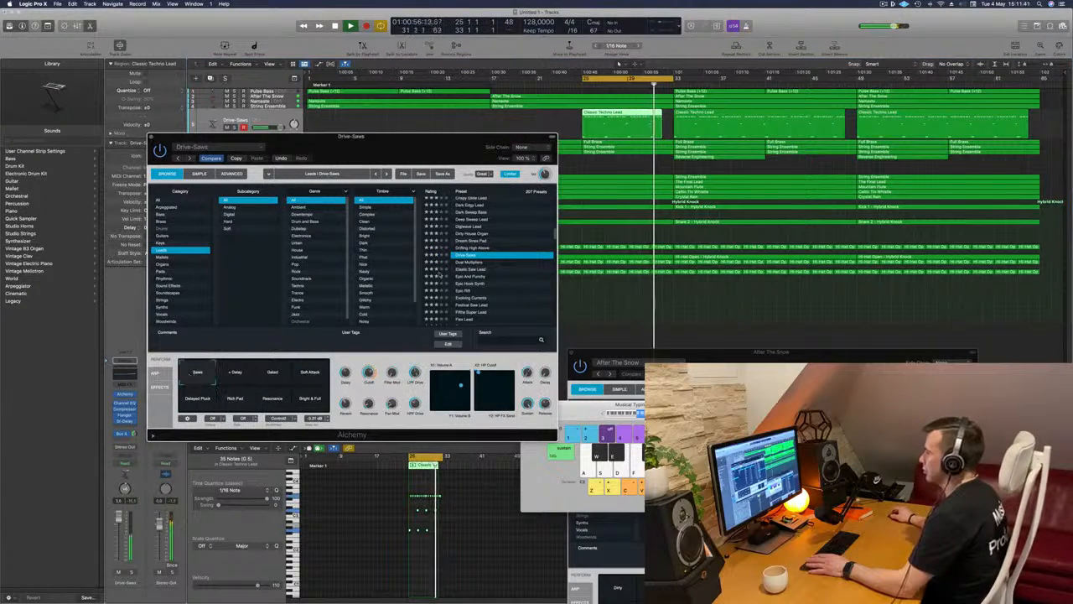
# Audition the Alchemy lead presets one after another during playback, from Dual Multipliers down to Massive Festival Lead, and leave Massive Festival Lead loaded
pyautogui.click(463, 263)
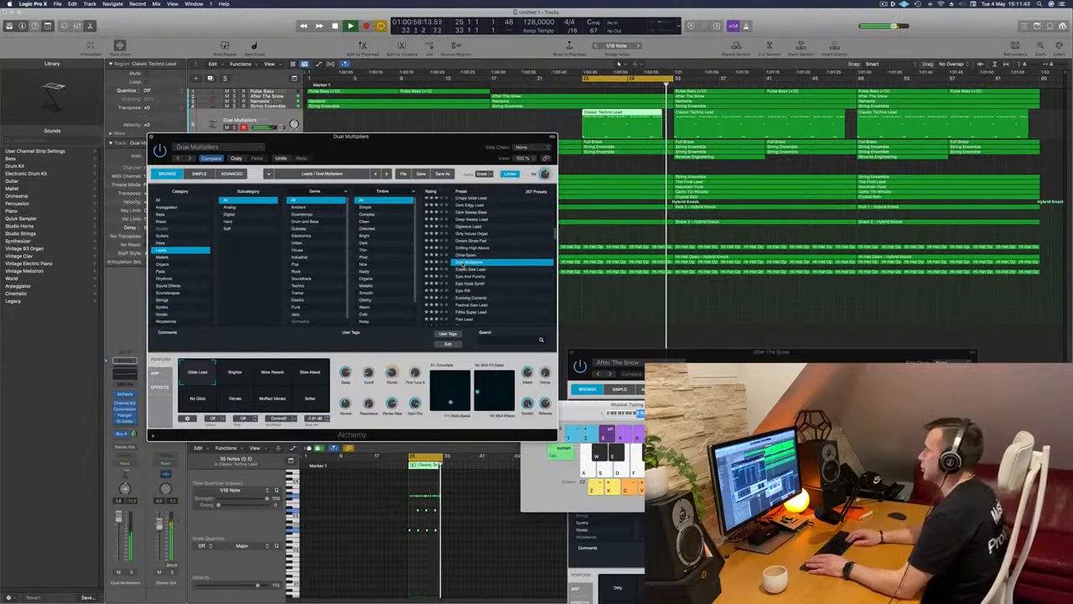
pyautogui.press('Down')
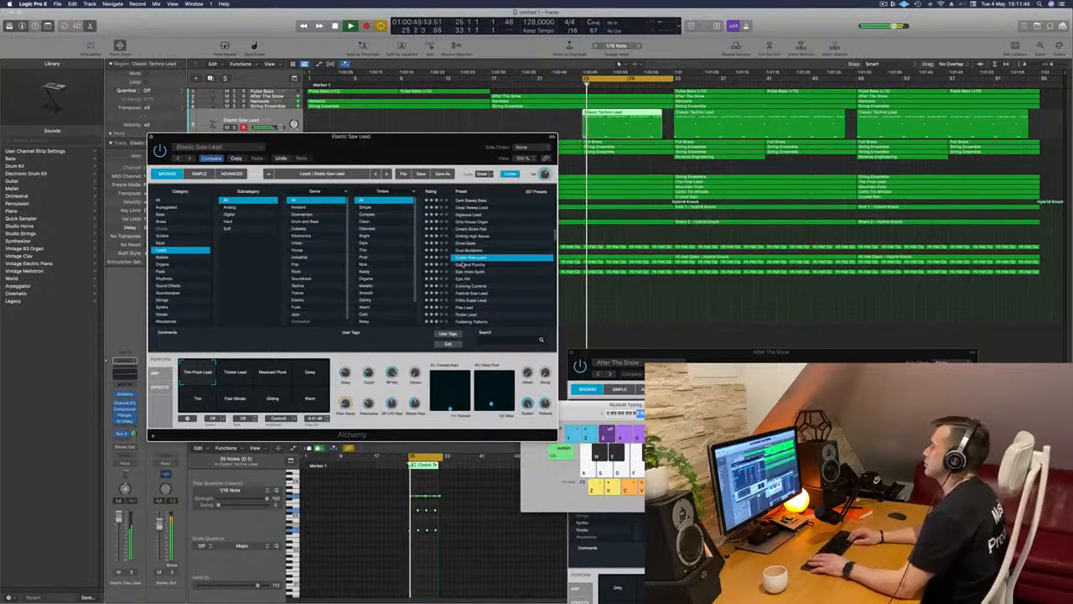
pyautogui.press('Down')
pyautogui.press('Down')
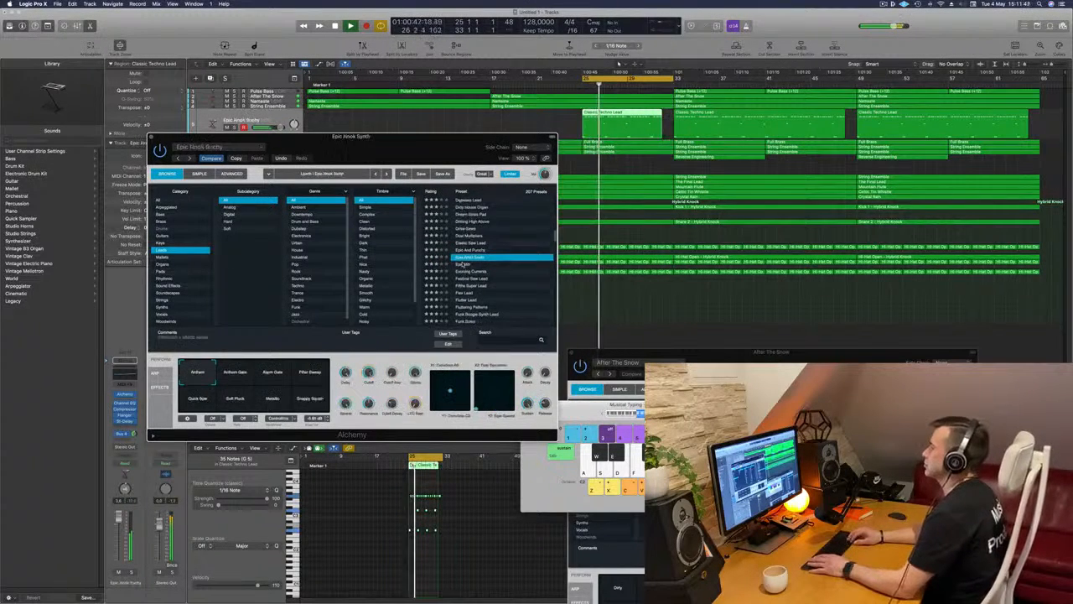
pyautogui.press('Down')
pyautogui.press('Down')
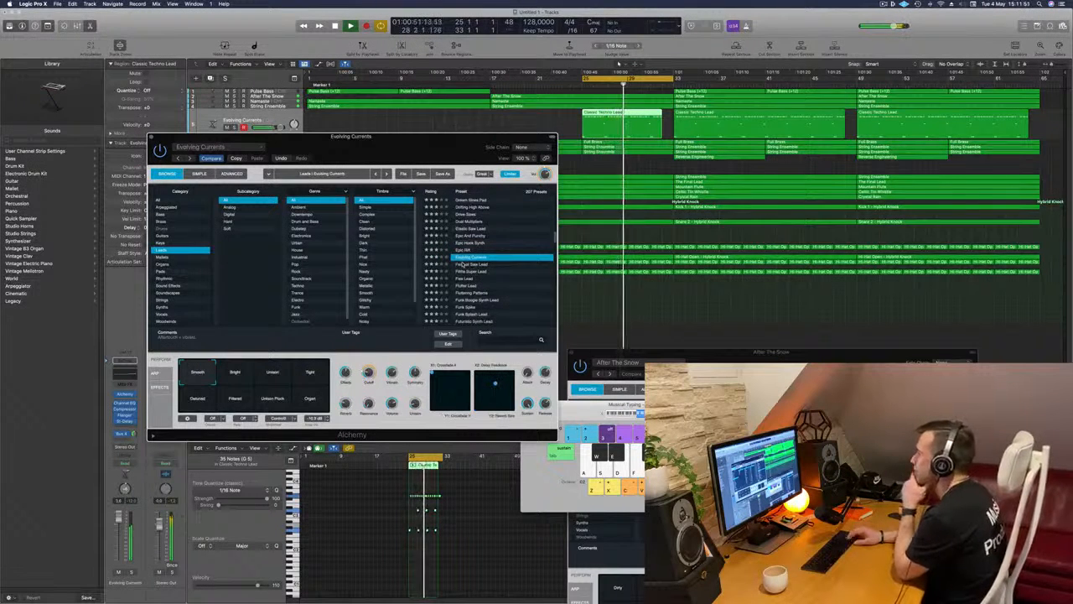
pyautogui.press('Down')
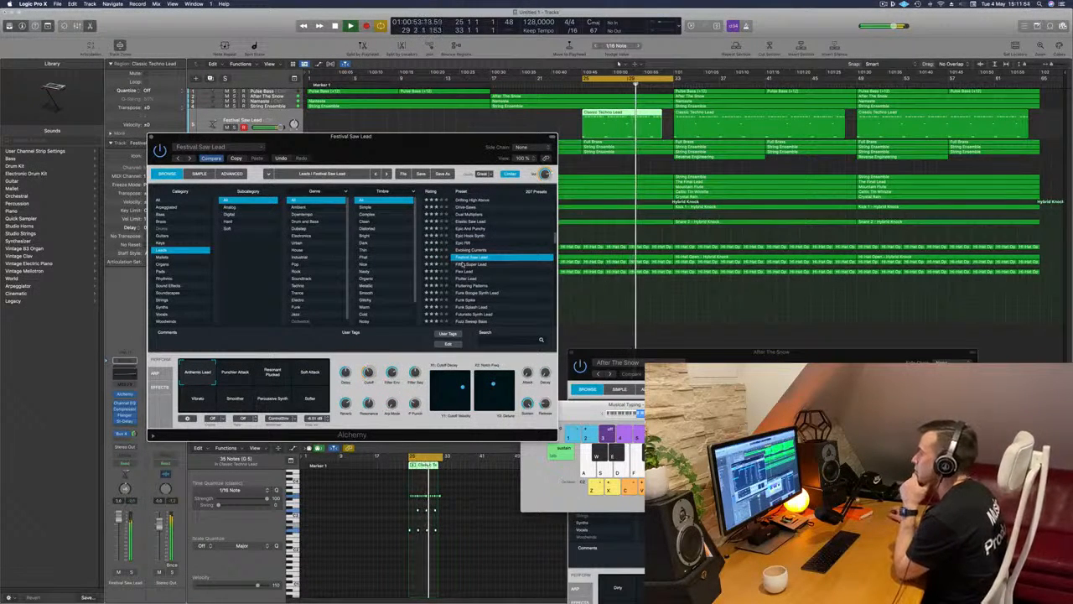
pyautogui.press('Down')
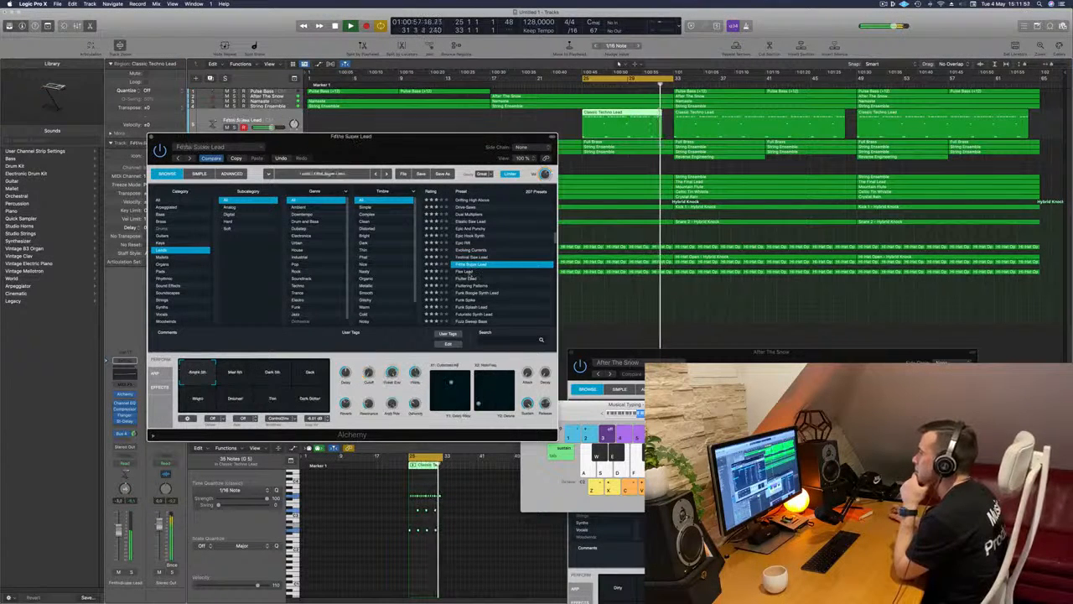
pyautogui.press('Down')
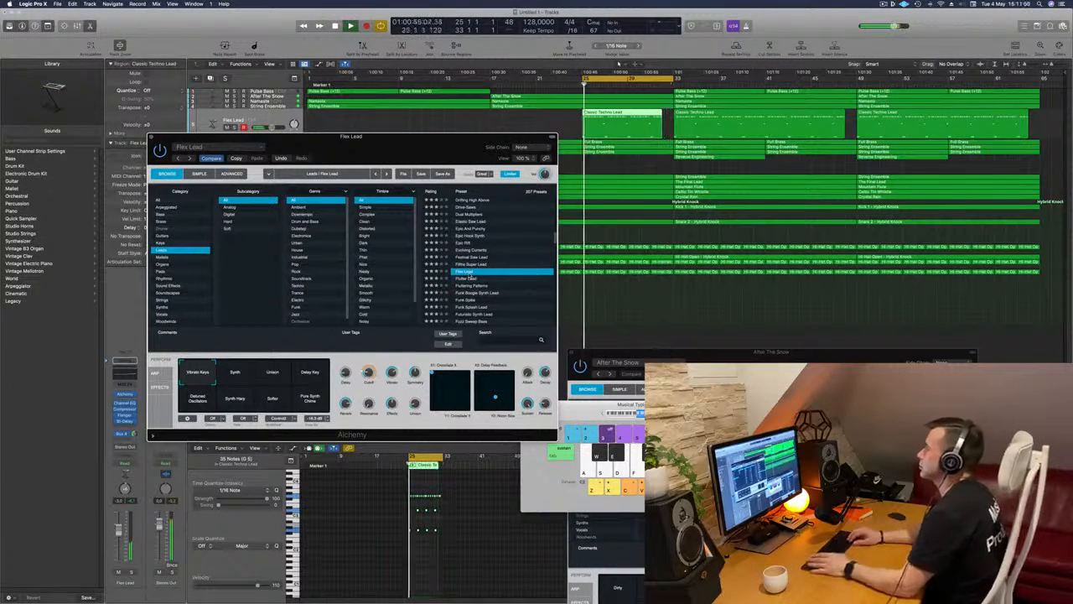
pyautogui.press('Down')
pyautogui.press('Down')
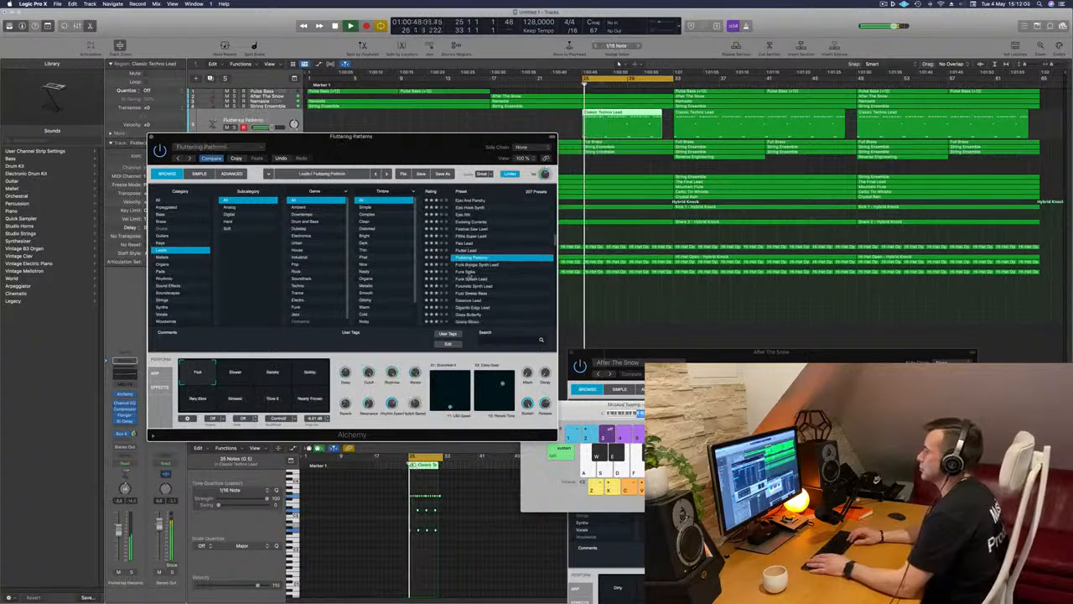
pyautogui.press('Down')
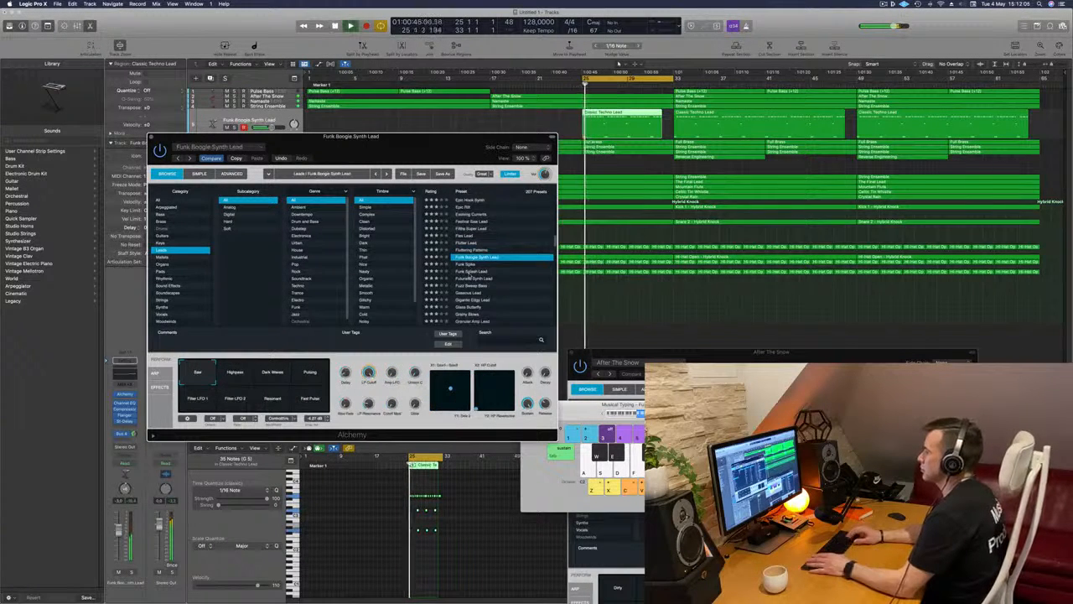
pyautogui.press('Down')
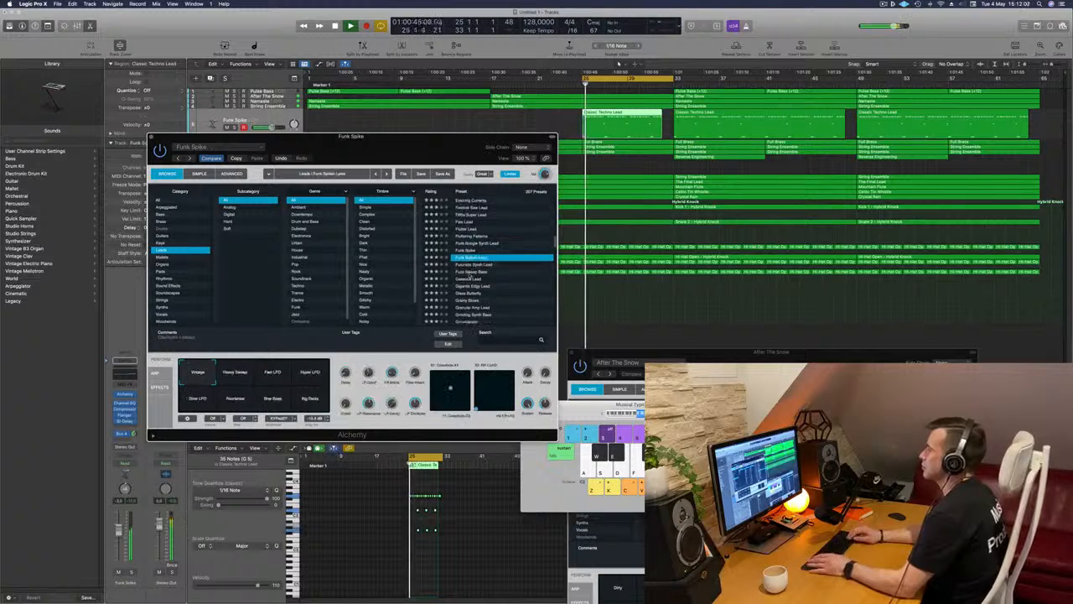
pyautogui.press('Down')
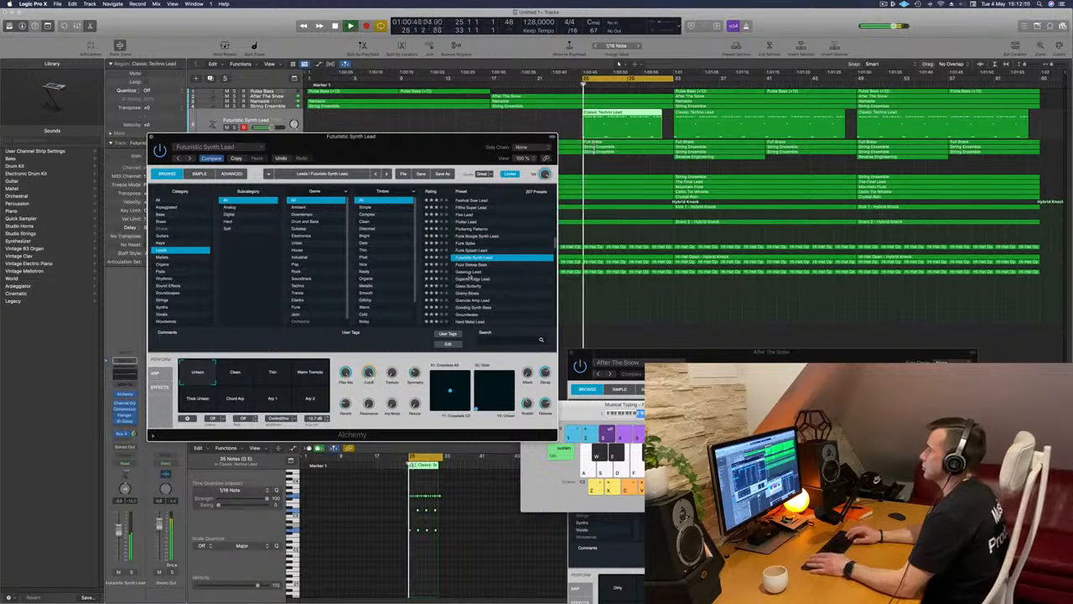
pyautogui.press('Down')
pyautogui.press('Down')
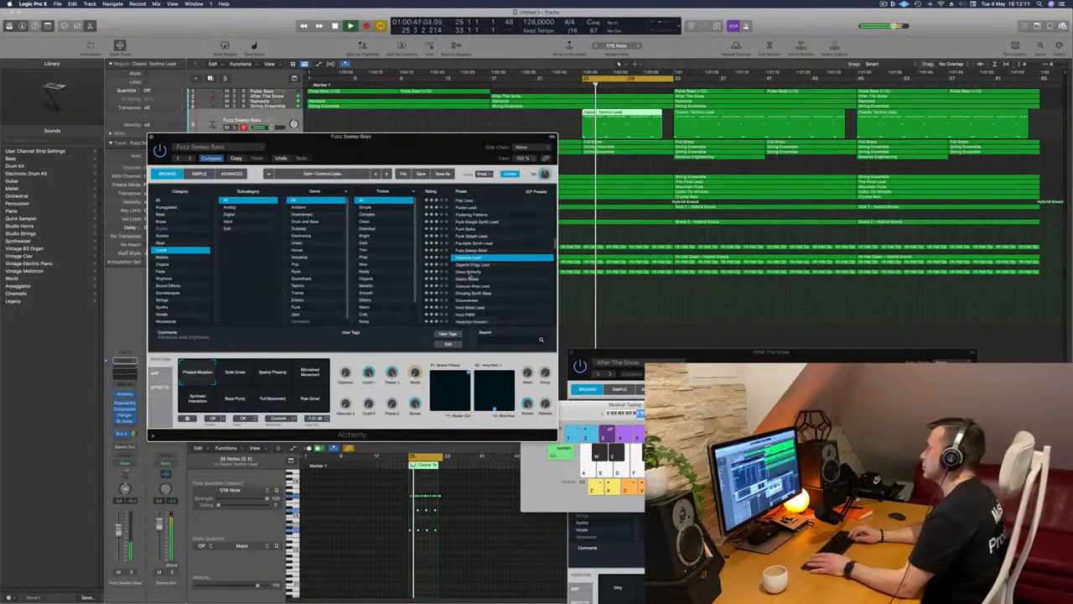
pyautogui.press('Down')
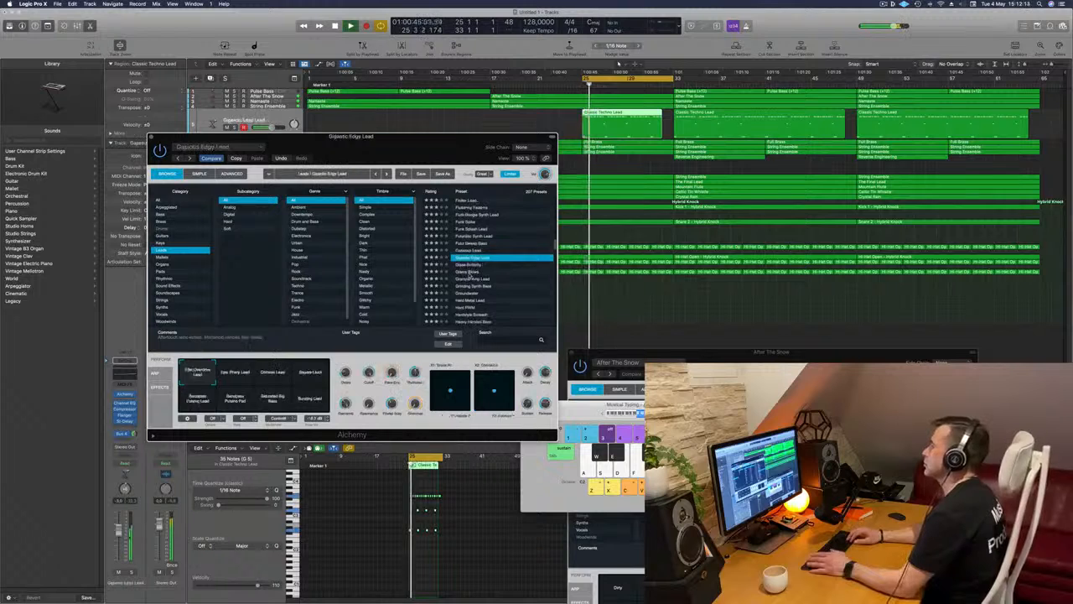
pyautogui.press('Down')
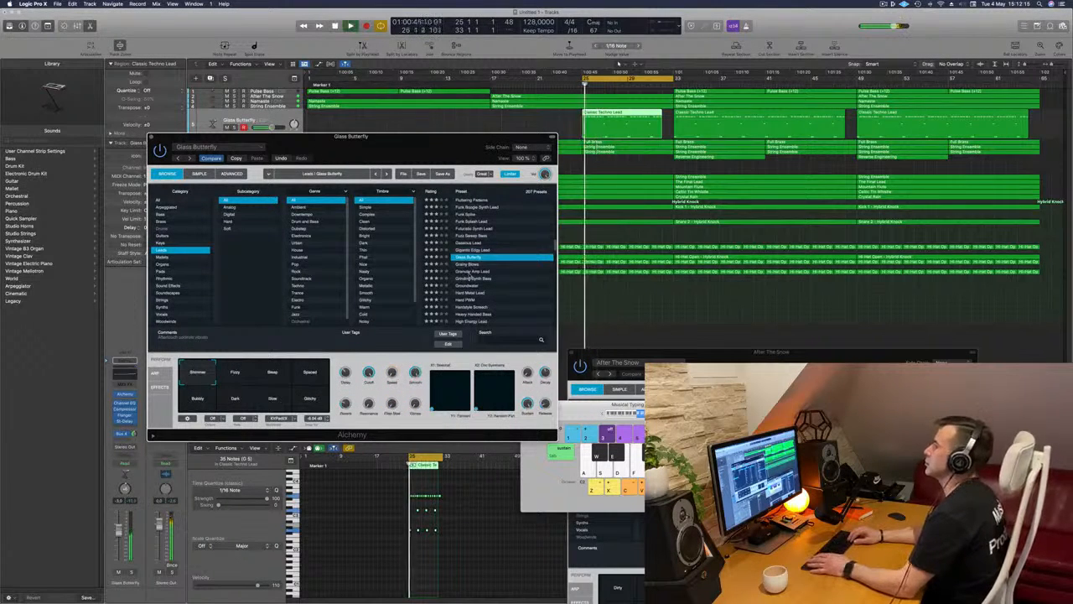
pyautogui.press('Down')
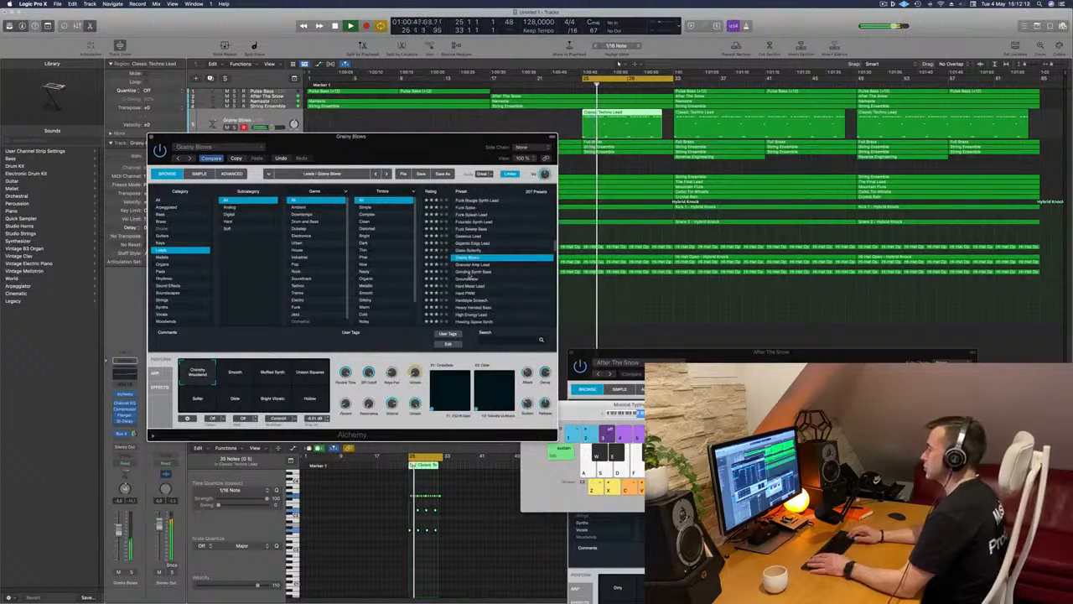
pyautogui.press('Down')
pyautogui.press('Down')
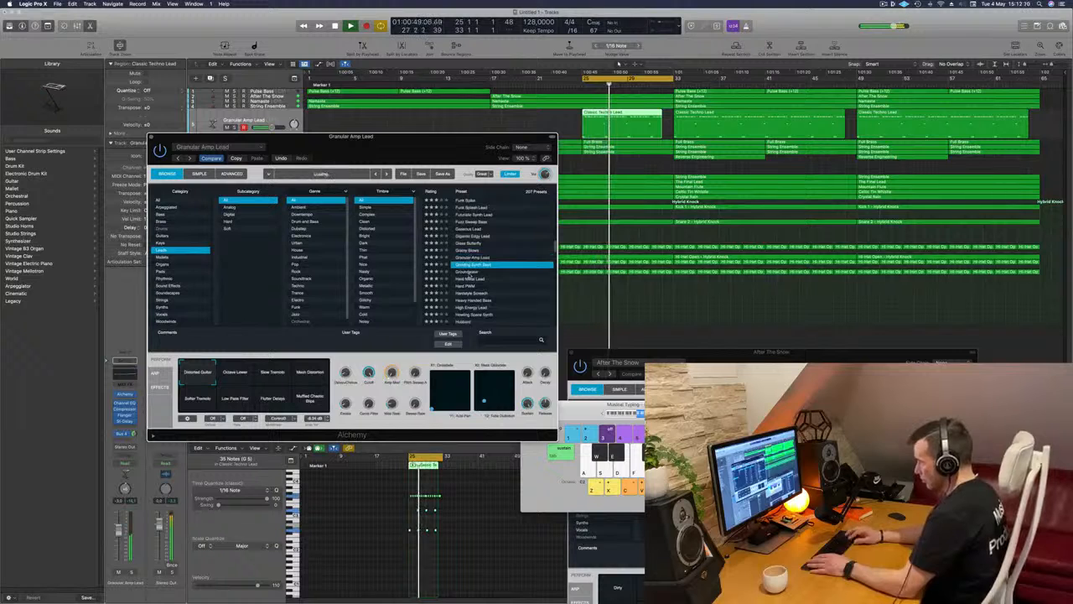
pyautogui.press('Down')
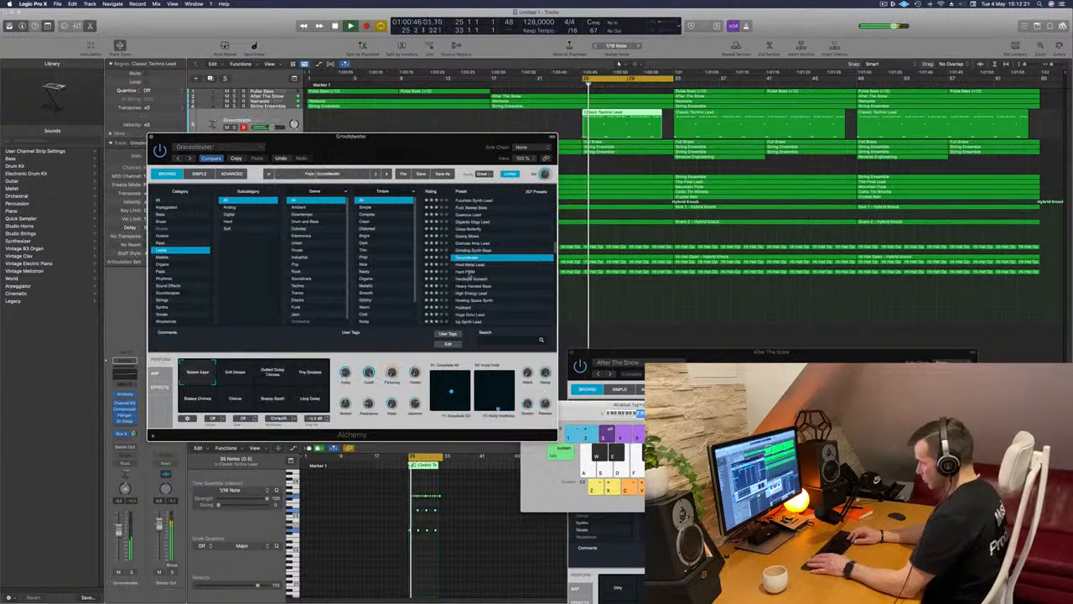
pyautogui.press('Down')
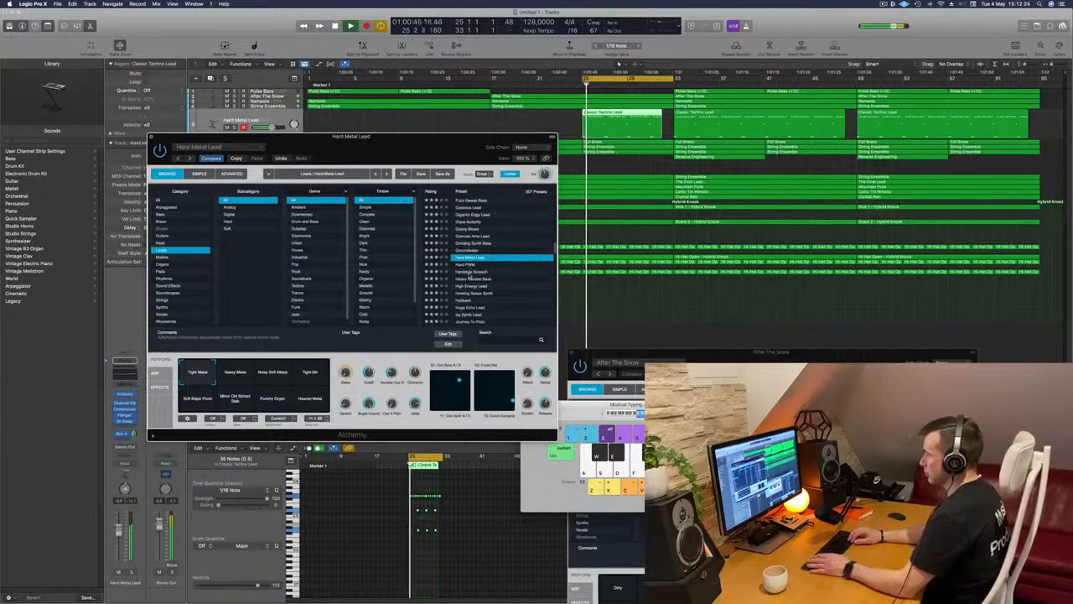
pyautogui.press('Down')
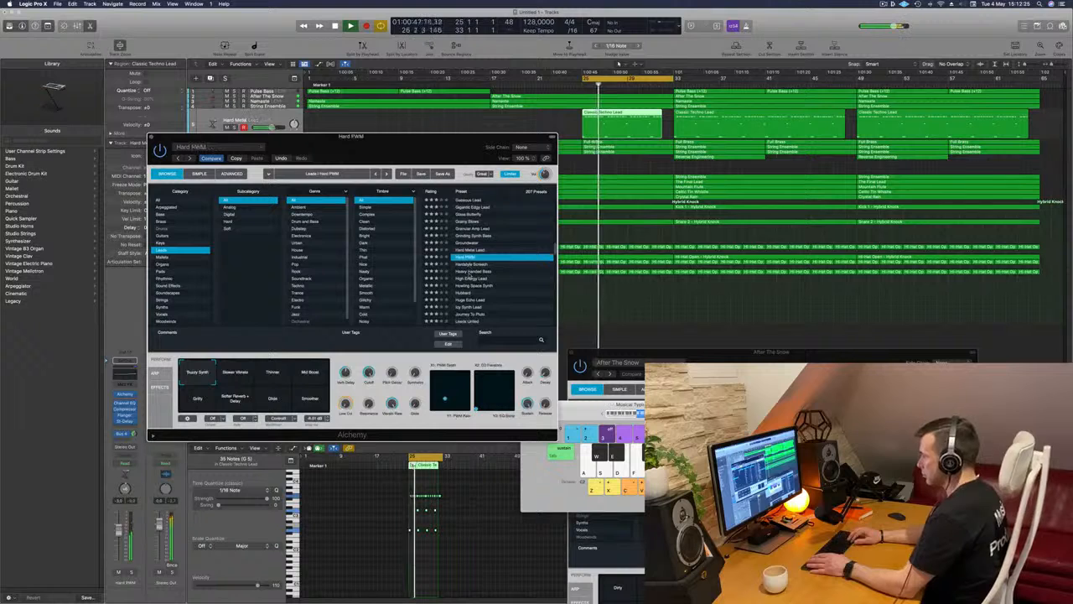
pyautogui.press('Down')
pyautogui.press('Down')
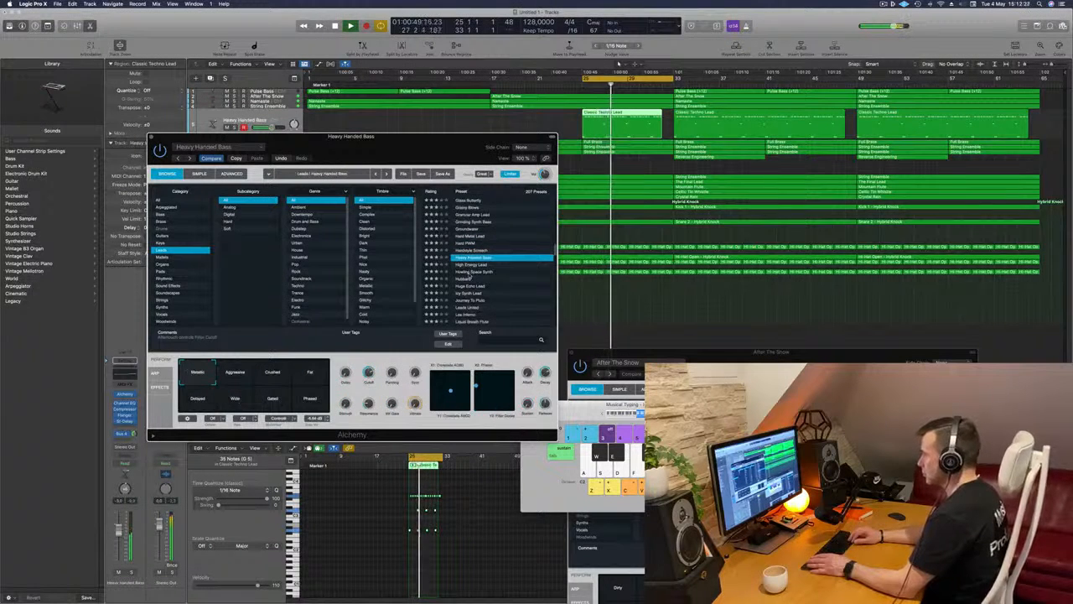
pyautogui.press('Down')
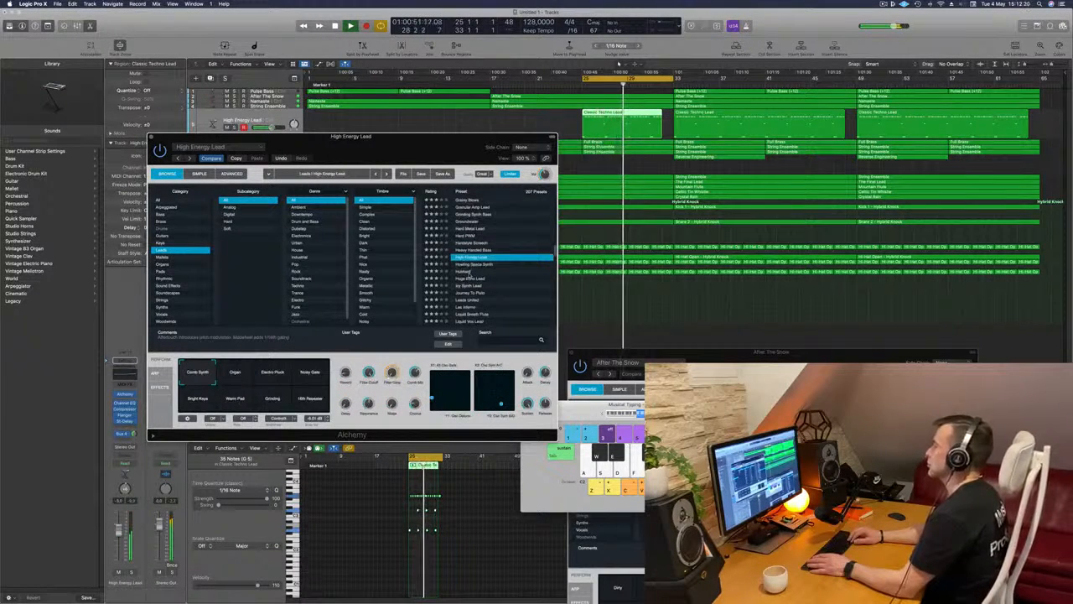
pyautogui.press('Down')
pyautogui.press('Down')
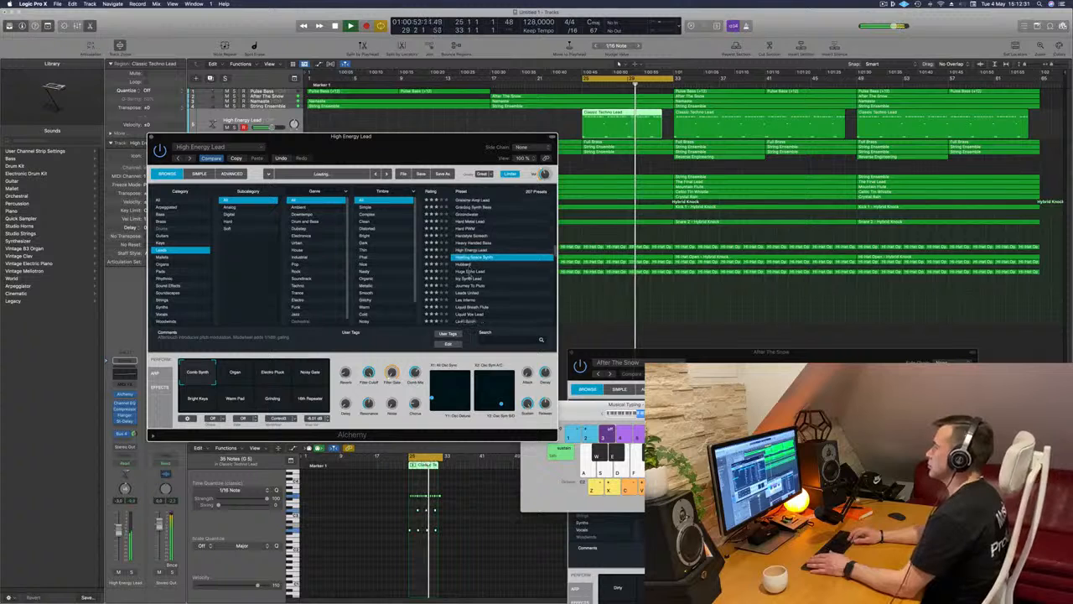
pyautogui.press('Down')
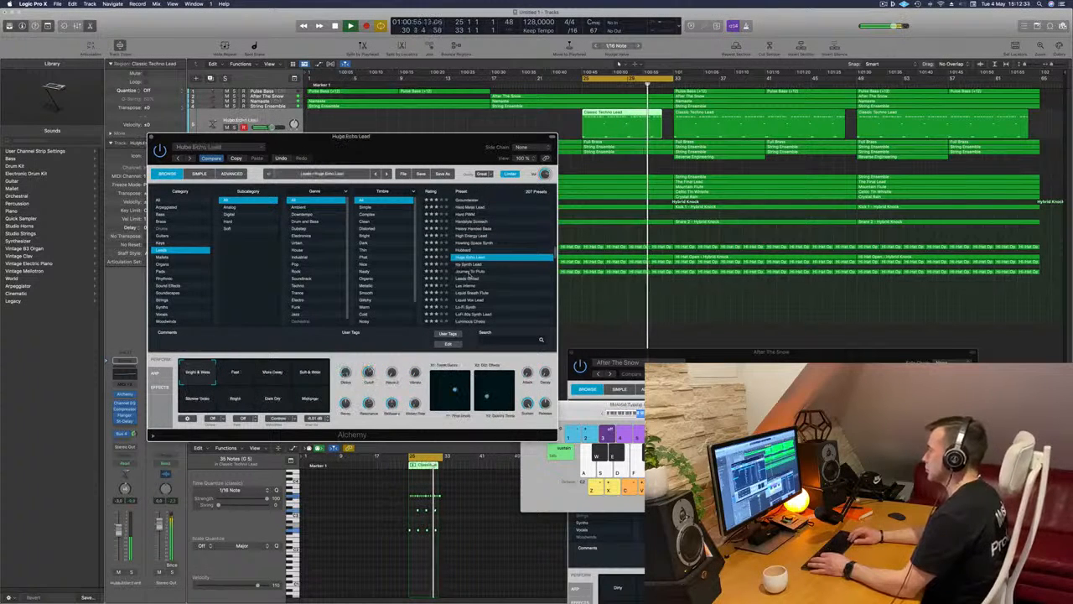
pyautogui.press('Down')
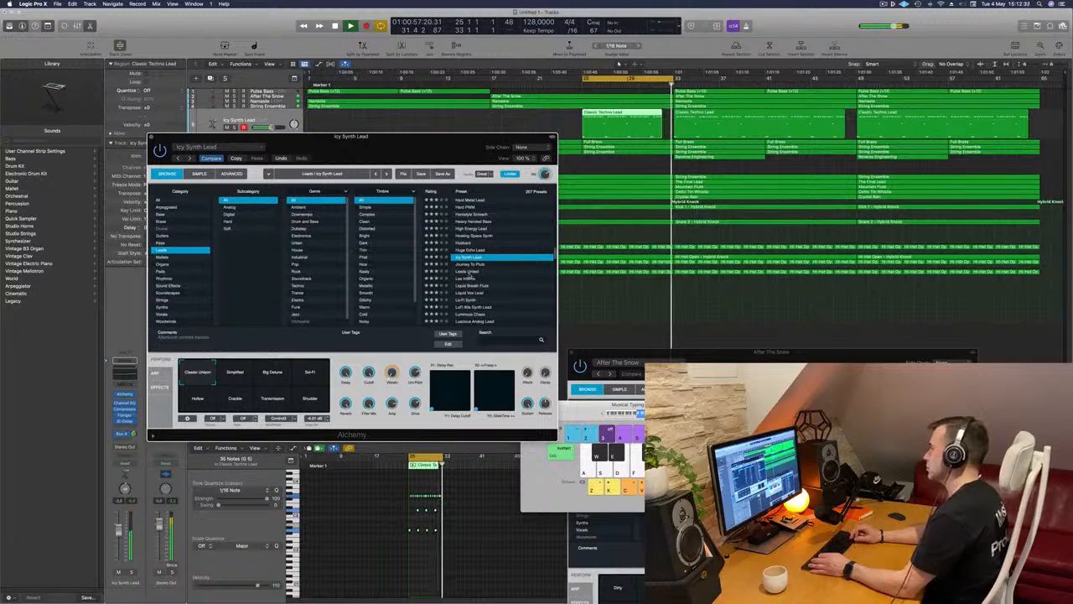
pyautogui.press('Down')
pyautogui.press('Down')
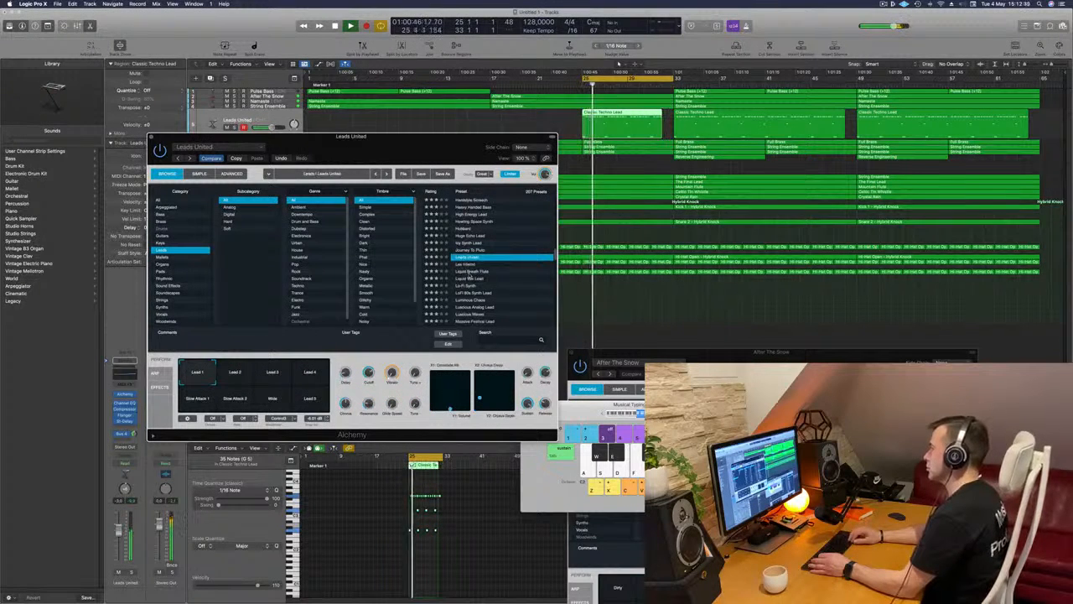
pyautogui.press('Down')
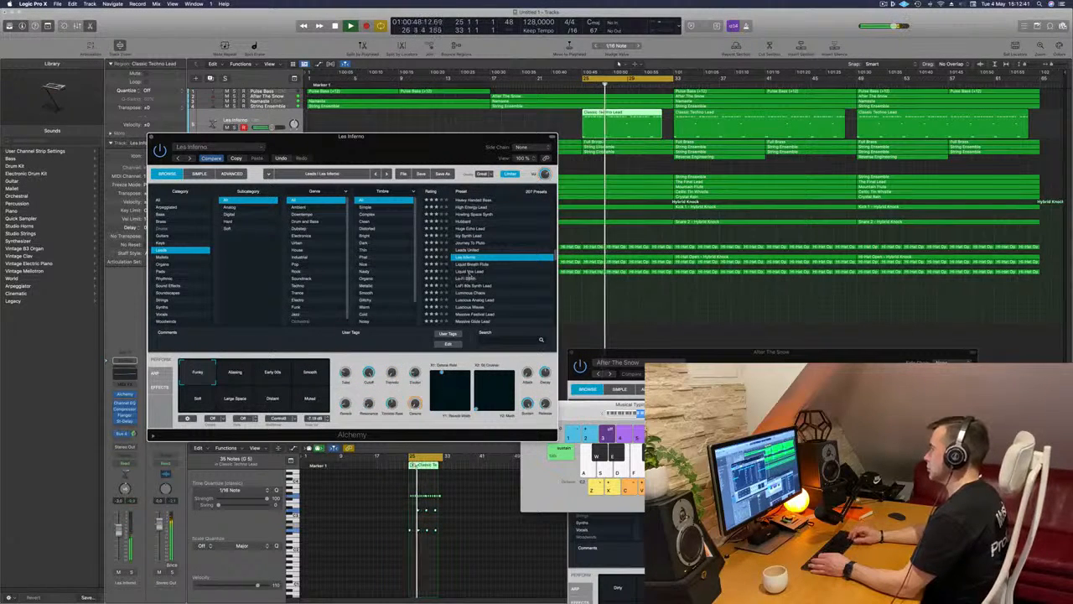
pyautogui.press('Down')
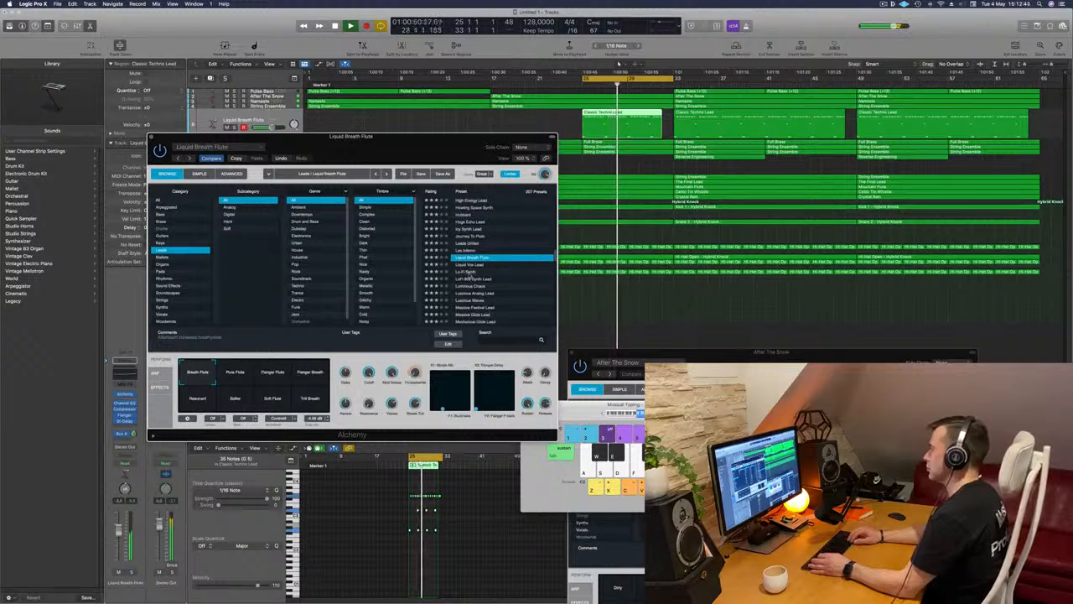
pyautogui.press('Down')
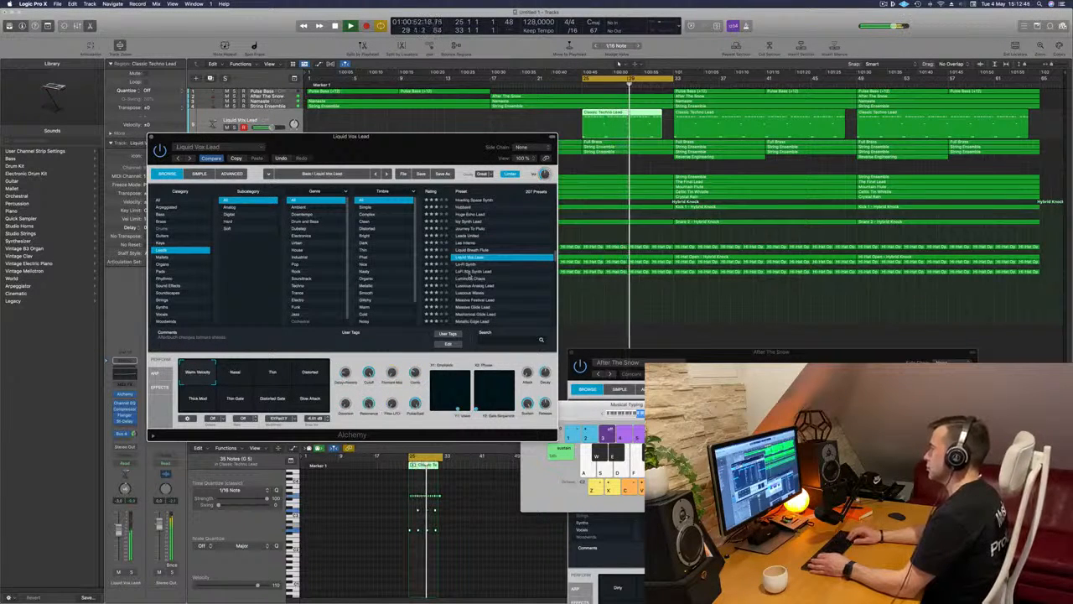
pyautogui.press('Down')
pyautogui.press('Down')
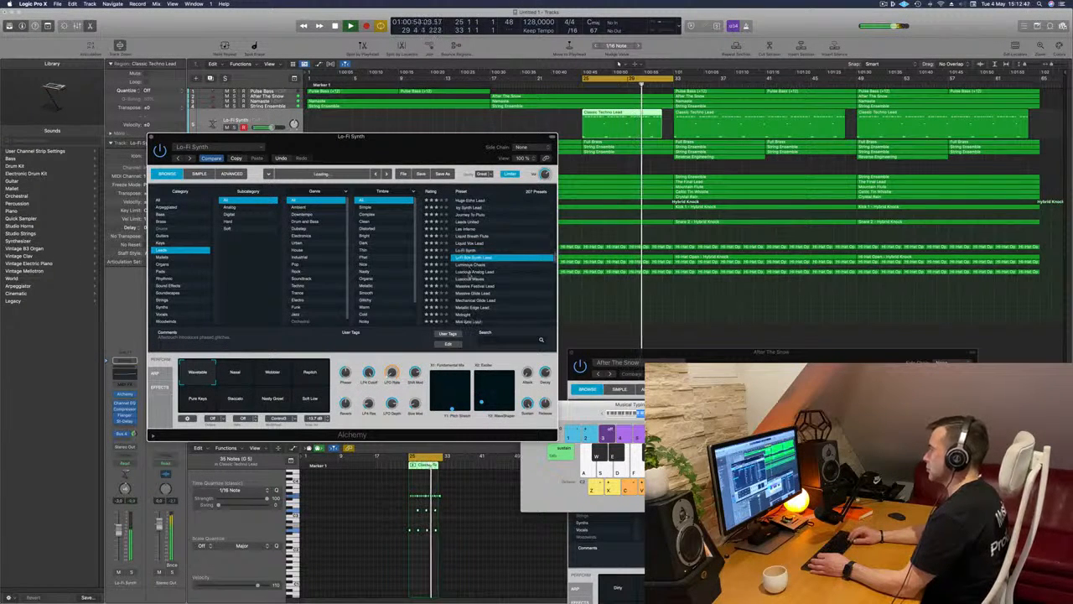
pyautogui.press('Down')
pyautogui.press('Down')
pyautogui.press('Down')
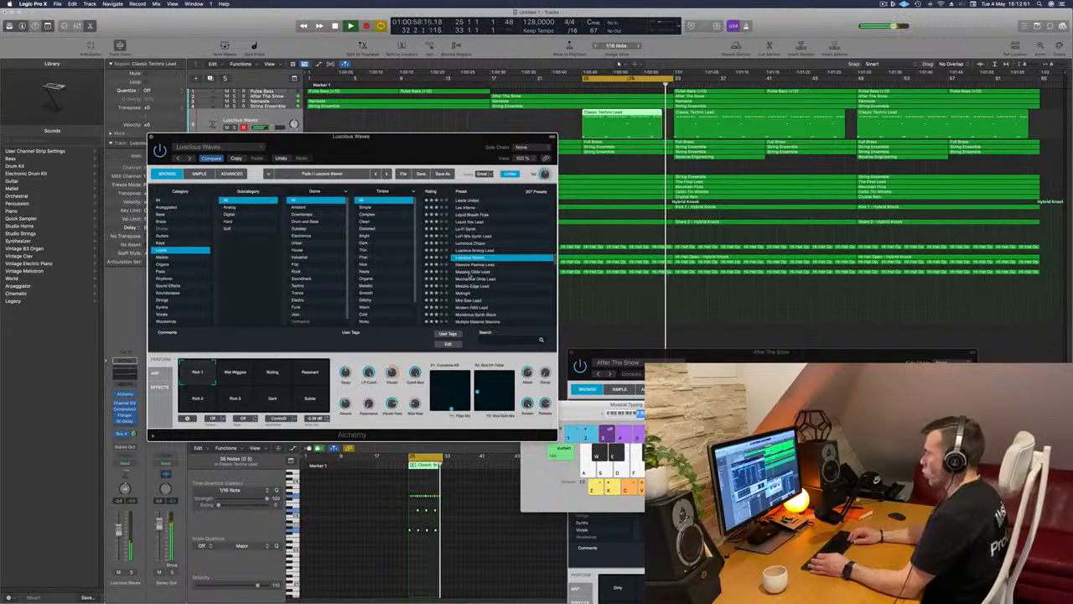
pyautogui.press('Down')
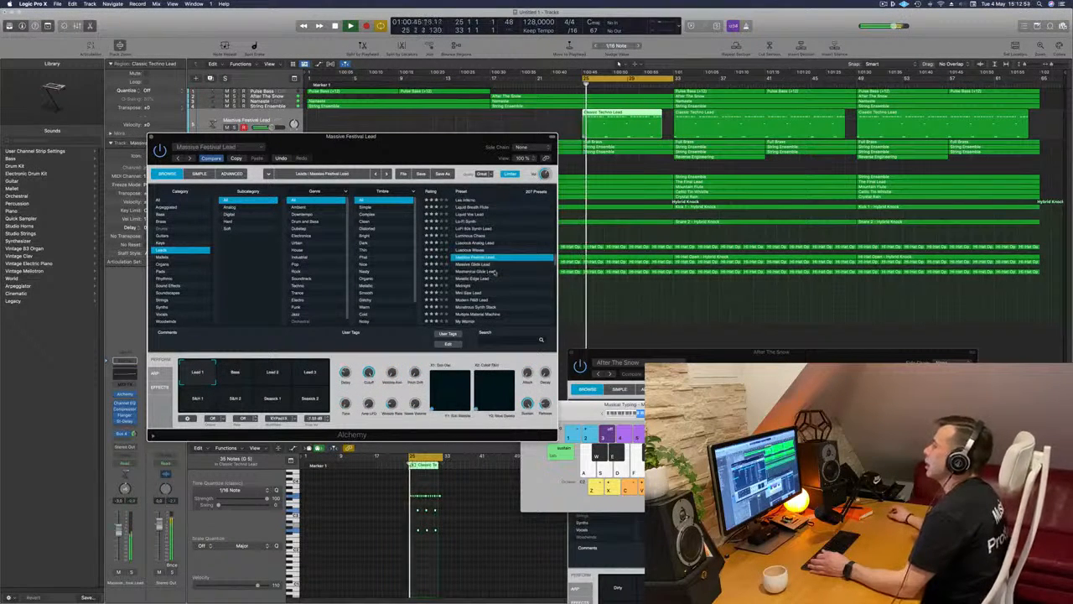
# Try Lead 2, Lead 3 and the lower-row variations of the Massive Festival Lead preset, and return to the Lead 1 variation
pyautogui.moveTo(415, 150); pyautogui.dragTo(505, 130)
pyautogui.click(359, 355)
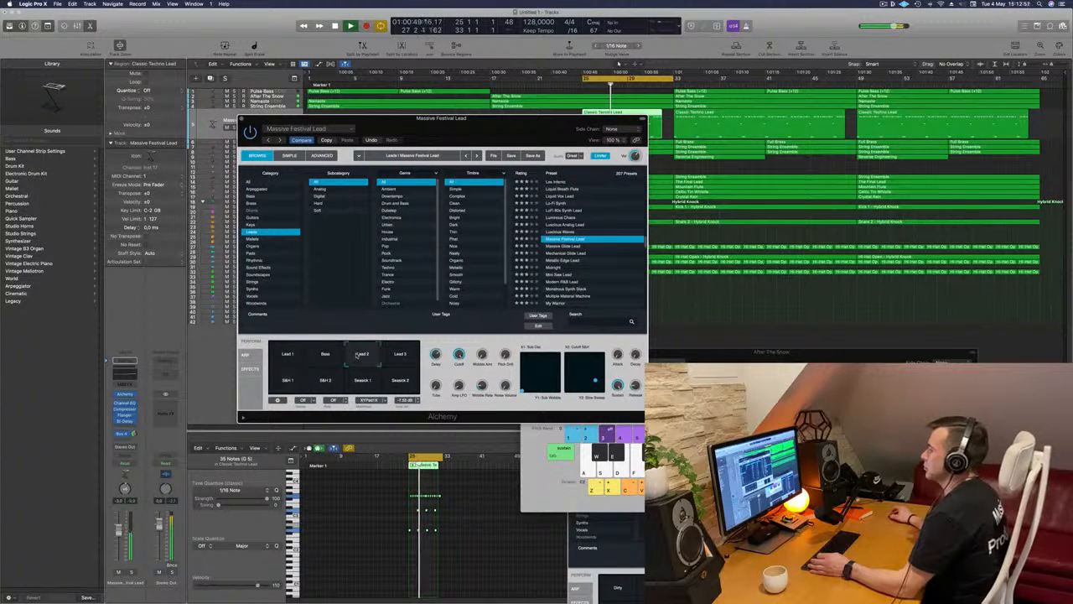
pyautogui.click(400, 355)
pyautogui.click(297, 384)
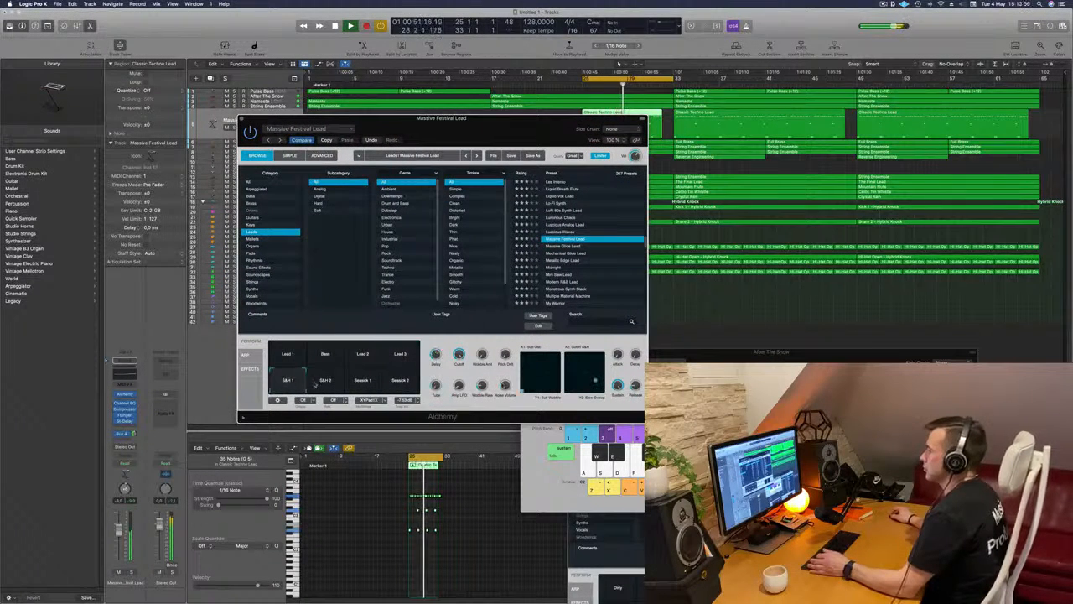
pyautogui.click(331, 383)
pyautogui.click(360, 383)
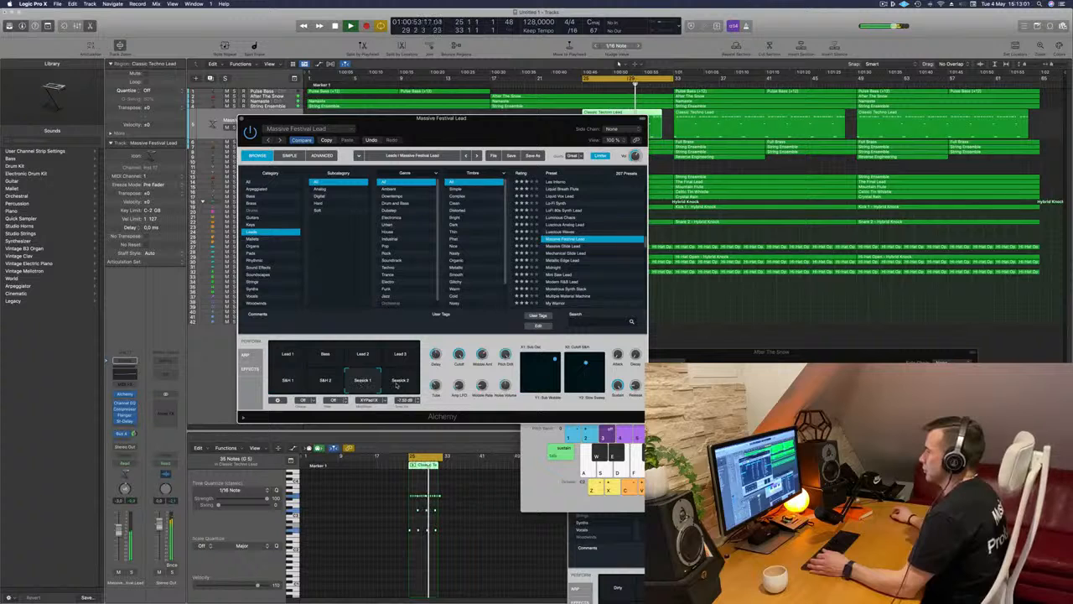
pyautogui.click(398, 384)
pyautogui.click(288, 355)
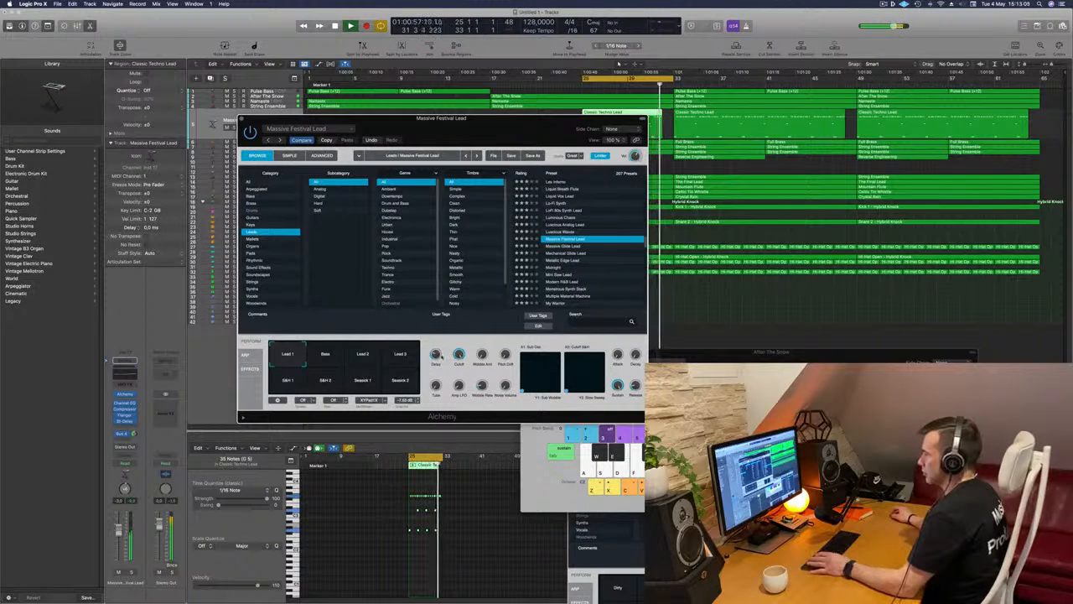
# Close Alchemy, raise the low cut in the Massive Festival Lead track's Channel EQ to 610 Hz with the analyzer on, and fine-tune the track volume
pyautogui.moveTo(492, 125); pyautogui.dragTo(622, 155)
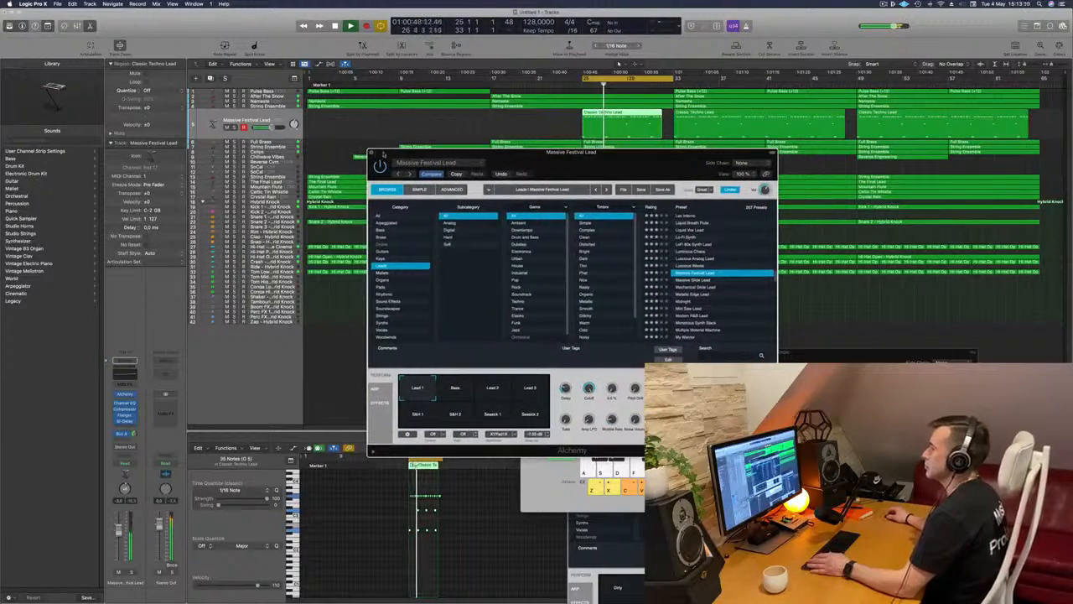
pyautogui.click(374, 154)
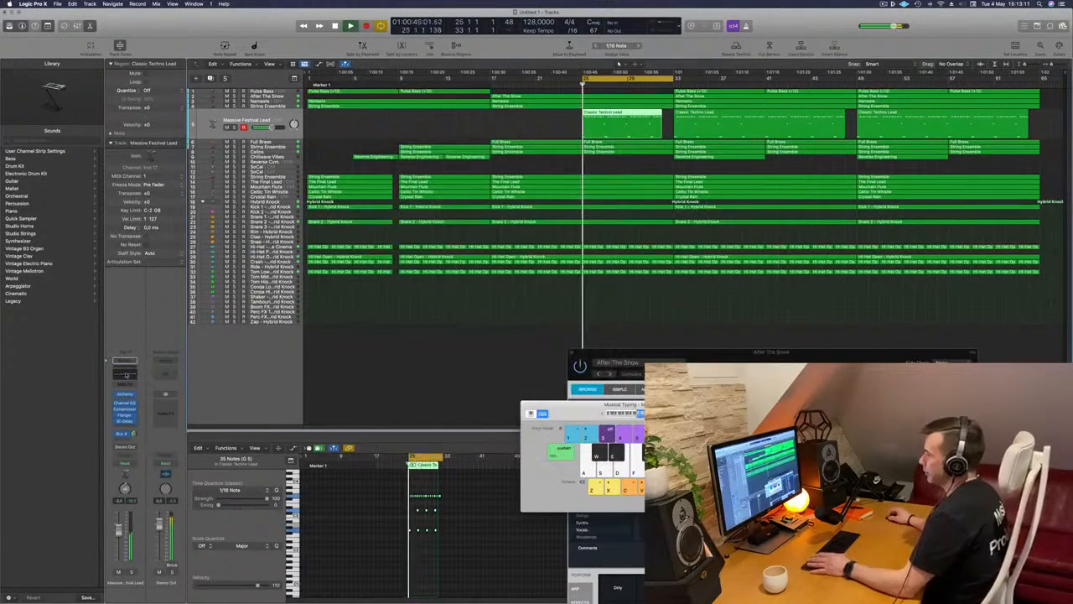
pyautogui.click(125, 377)
pyautogui.click(372, 141)
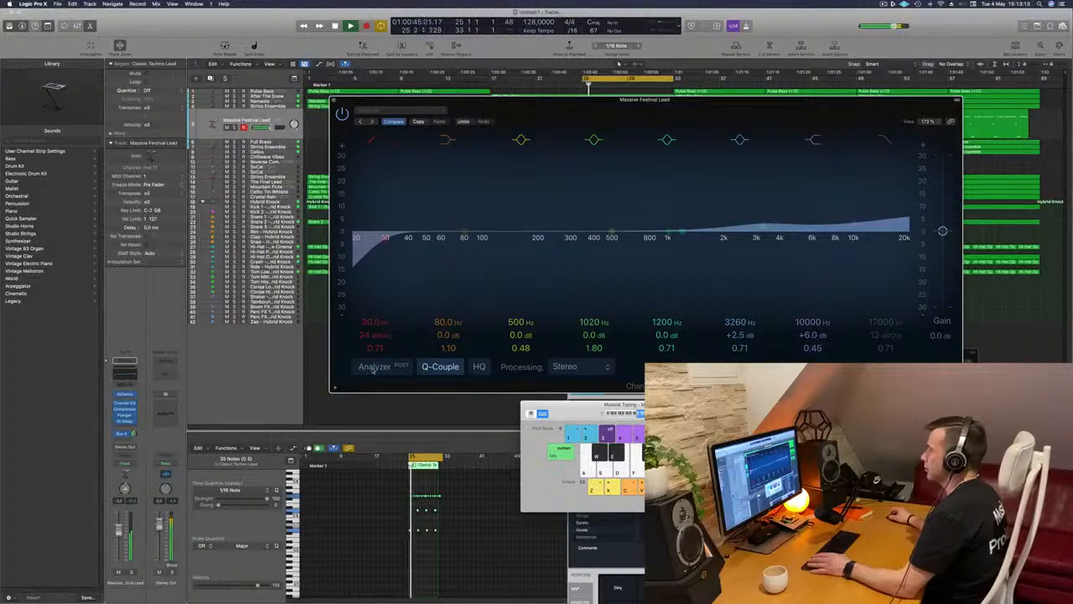
pyautogui.click(375, 366)
pyautogui.moveTo(384, 237); pyautogui.dragTo(625, 243)
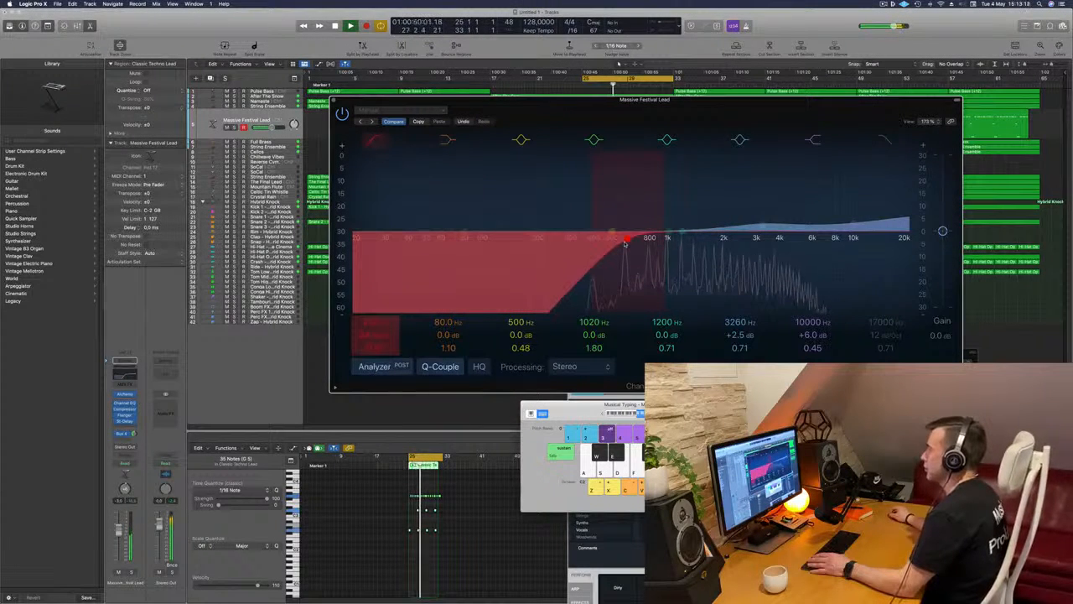
pyautogui.moveTo(724, 110); pyautogui.dragTo(818, 109)
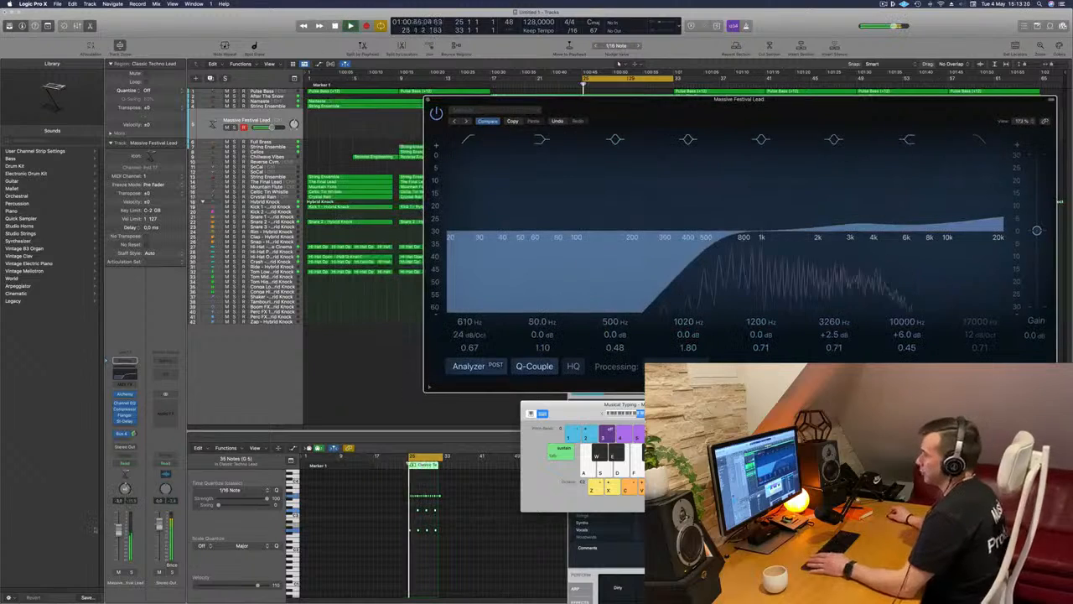
pyautogui.moveTo(119, 534); pyautogui.dragTo(119, 535)
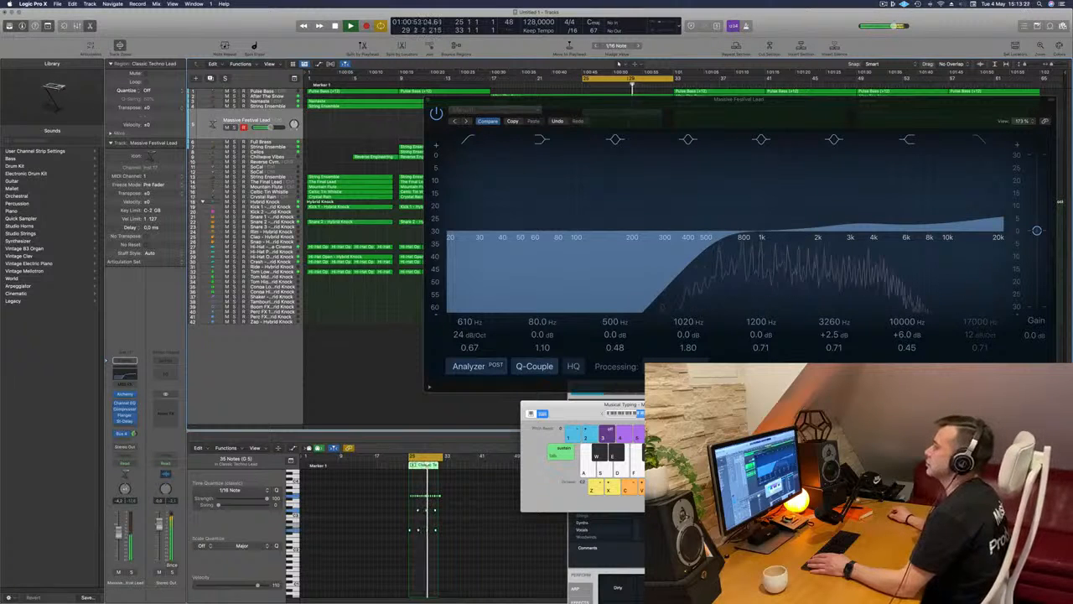
# Add a stereo Direction Mixer to the Massive Festival Lead track, set its Spread to 2.00, and readjust the track volume
pyautogui.click(124, 426)
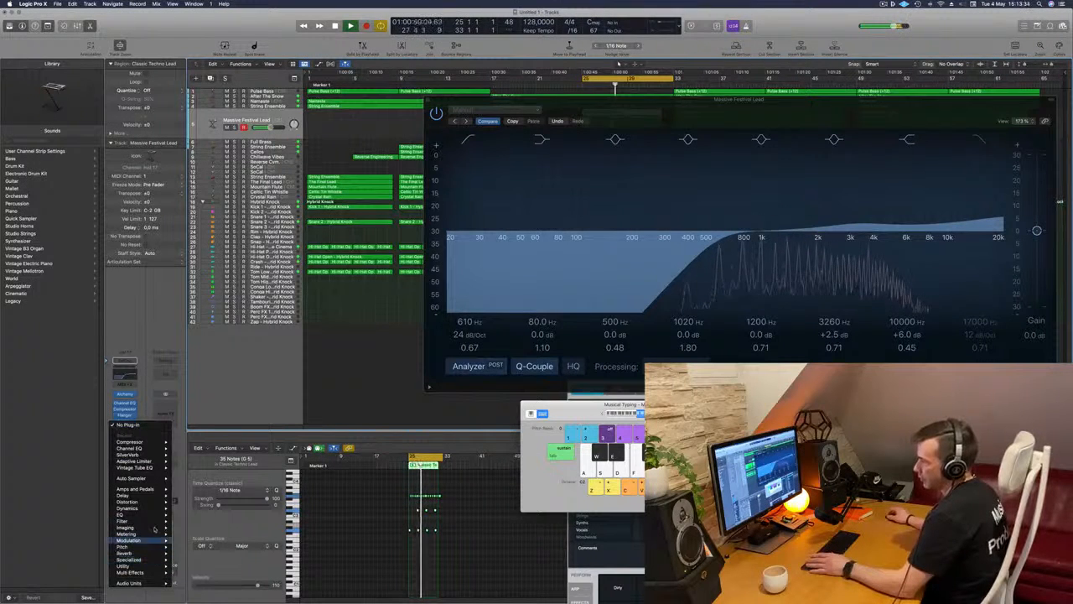
pyautogui.moveTo(151, 534)
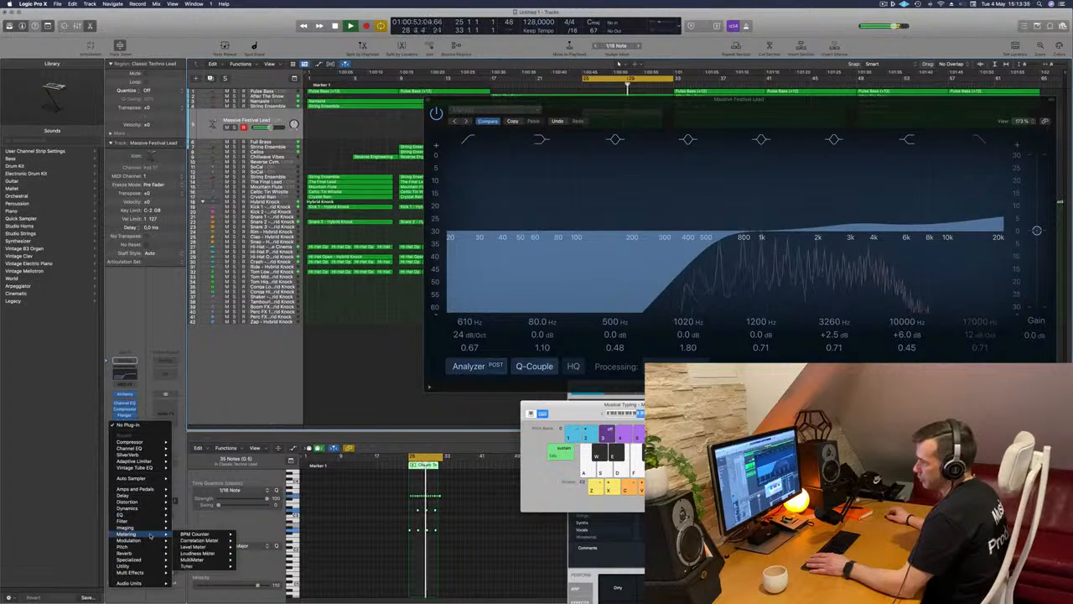
pyautogui.moveTo(204, 533)
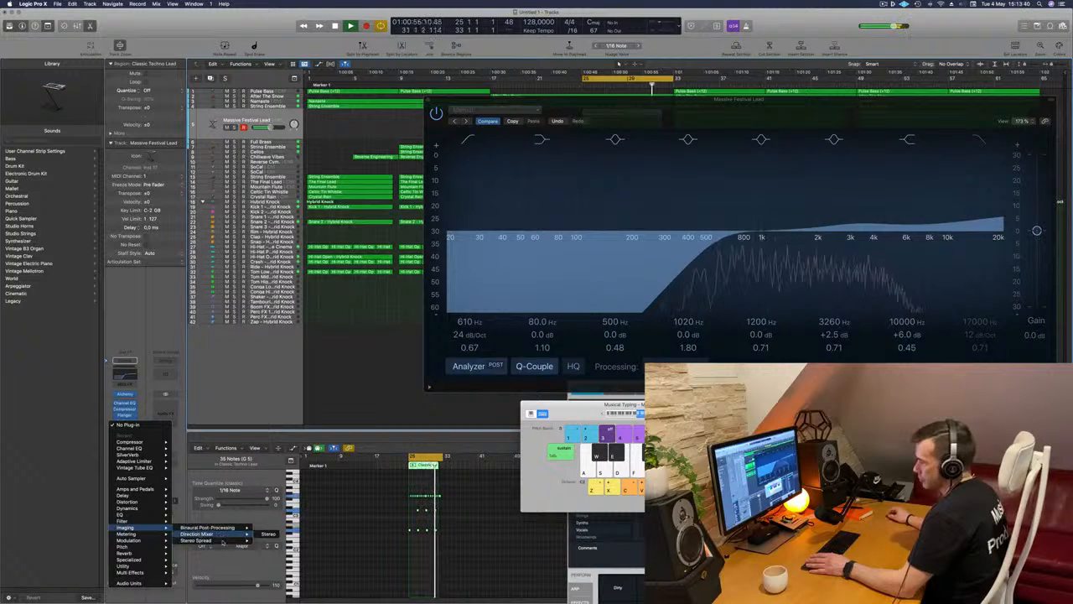
pyautogui.click(267, 534)
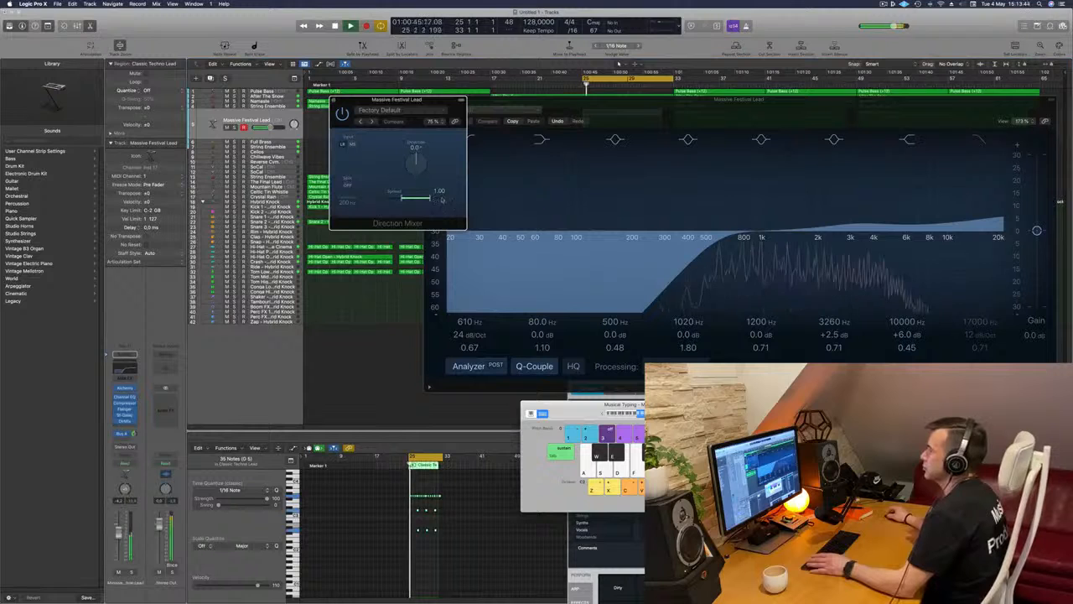
pyautogui.moveTo(442, 199); pyautogui.dragTo(462, 200)
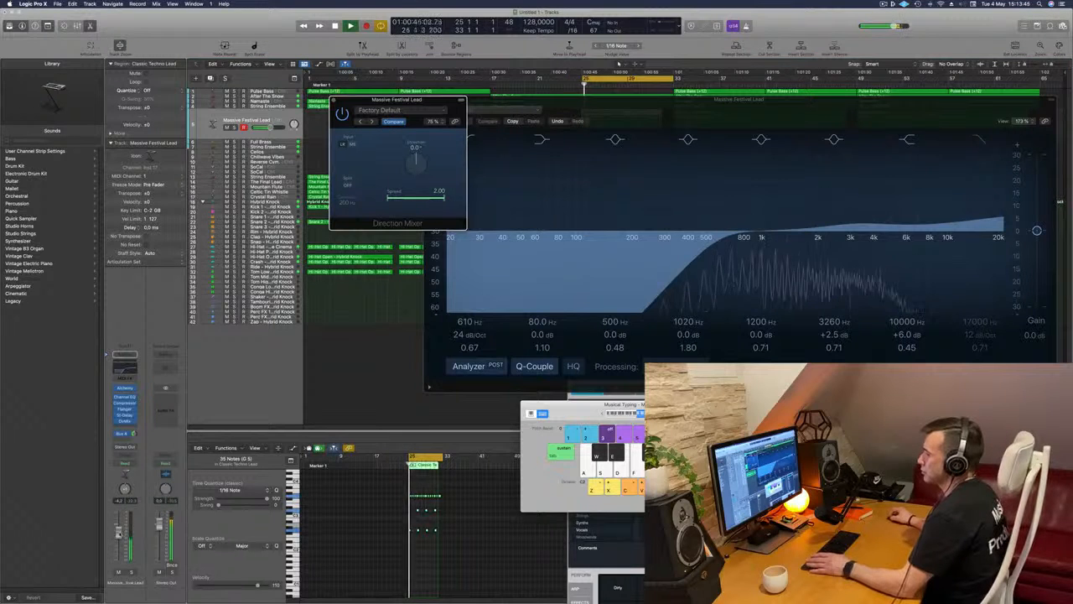
pyautogui.moveTo(118, 524); pyautogui.dragTo(118, 526)
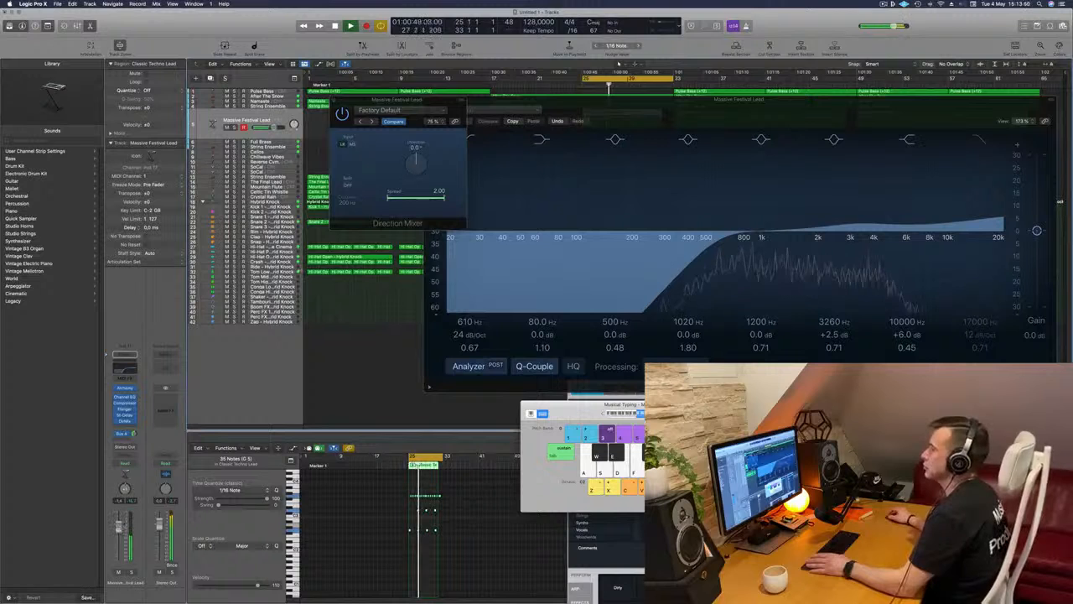
# Try the Direction Mixer's Split mode, switch it back off, set the Direction to -4.0°, and fine-tune the lead track's volume
pyautogui.click(348, 184)
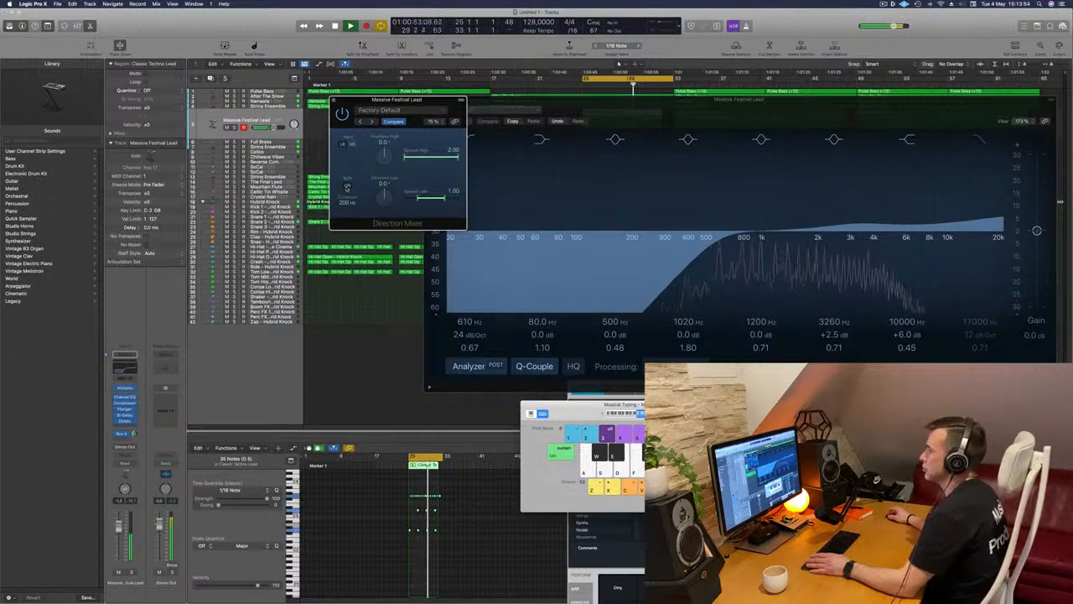
pyautogui.click(347, 184)
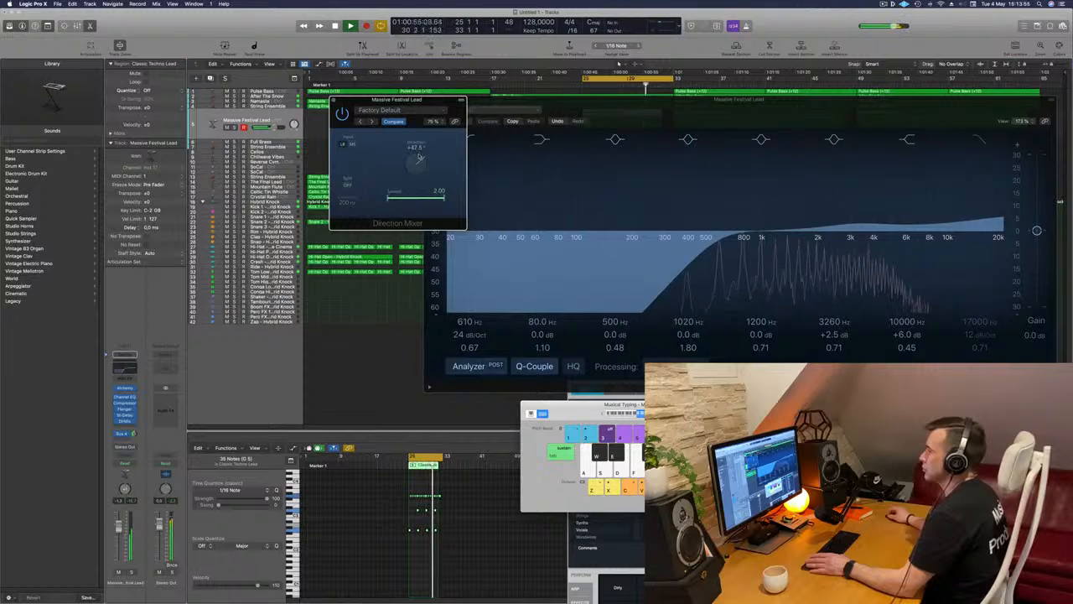
pyautogui.moveTo(419, 157); pyautogui.dragTo(420, 171)
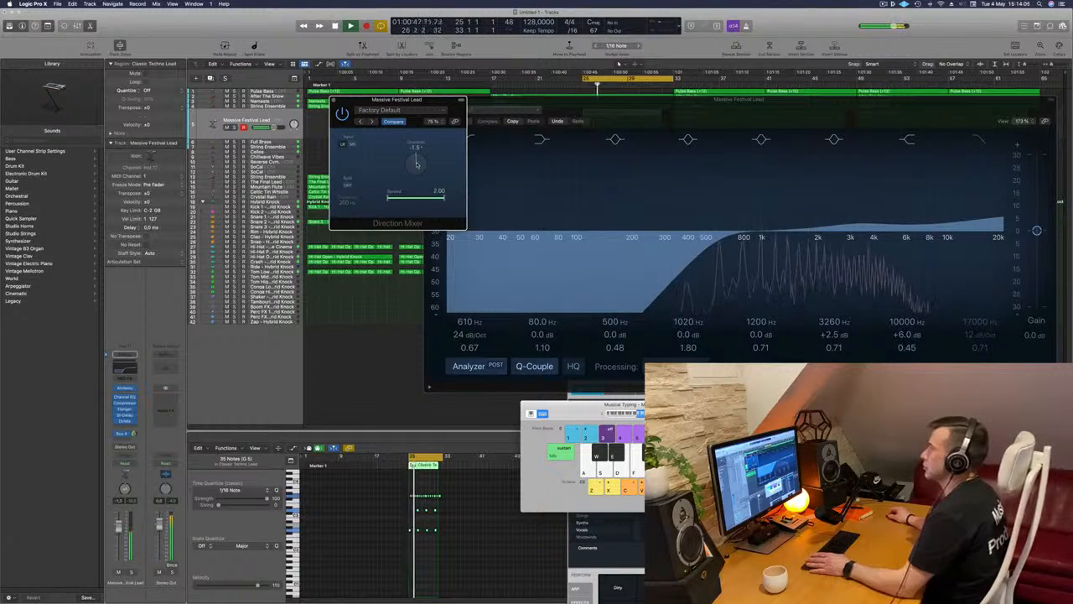
pyautogui.moveTo(417, 181); pyautogui.dragTo(422, 162)
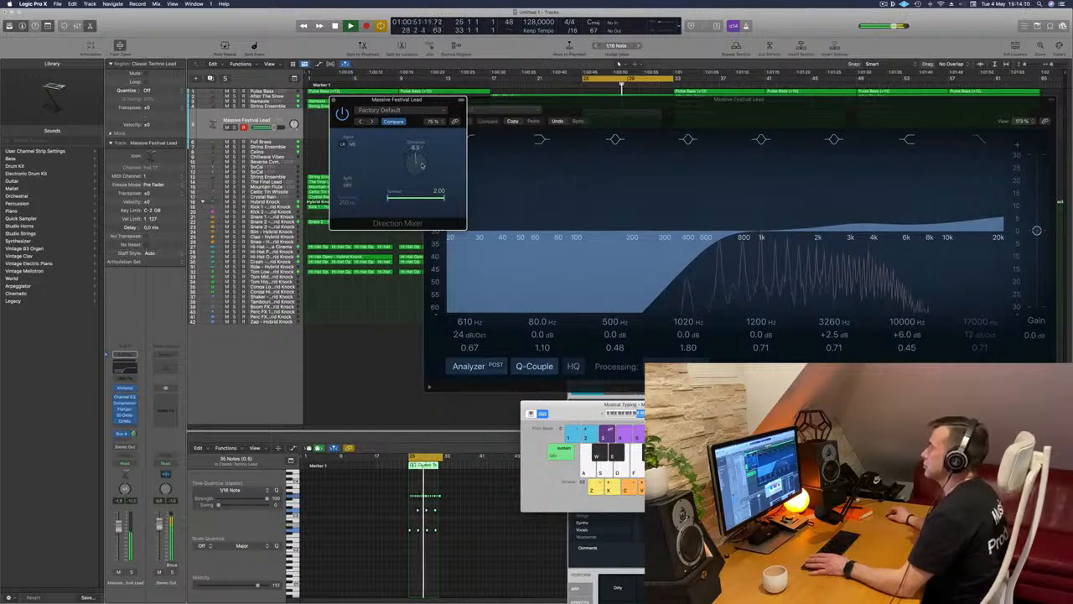
pyautogui.press('space')
pyautogui.press('space')
pyautogui.moveTo(119, 529); pyautogui.dragTo(119, 530)
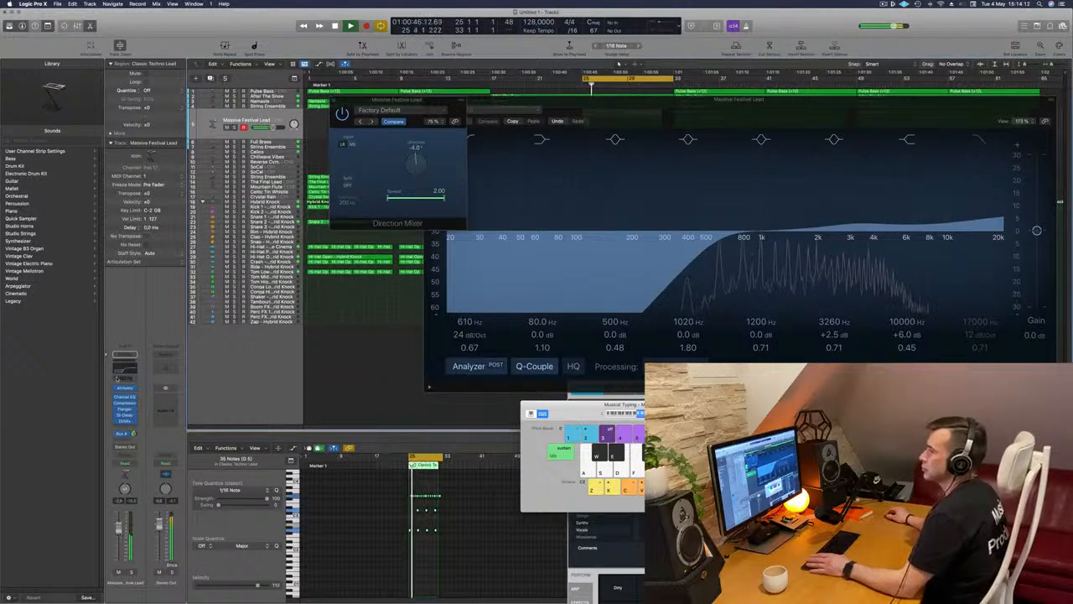
# Adjust the Cutoff of the Massive Festival Lead preset in Alchemy during playback, and close the lead track's plug-in windows
pyautogui.click(124, 371)
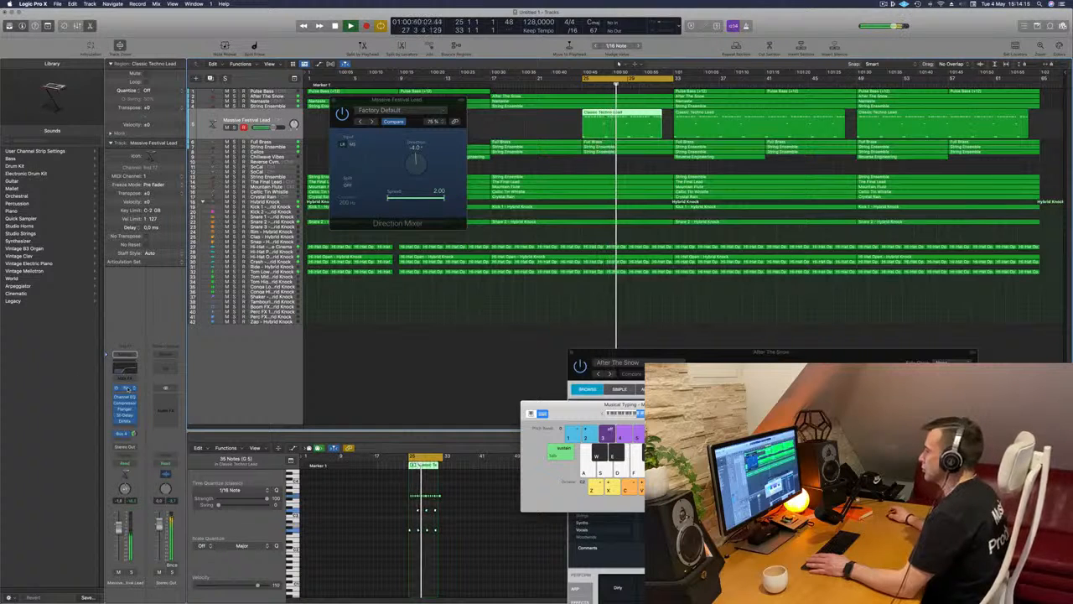
pyautogui.click(124, 388)
pyautogui.press('space')
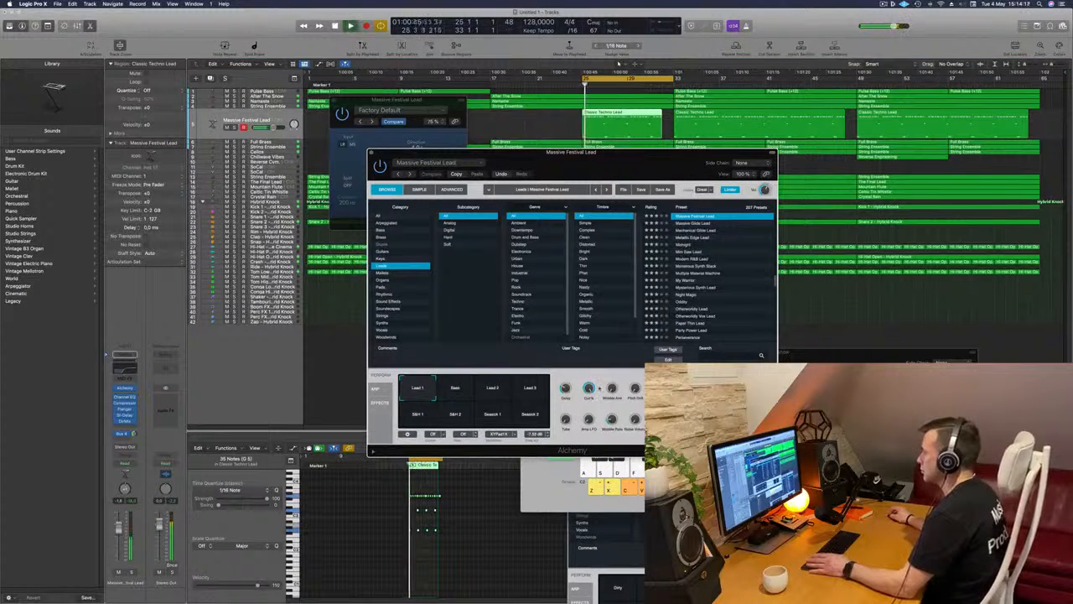
pyautogui.moveTo(589, 388); pyautogui.dragTo(624, 389)
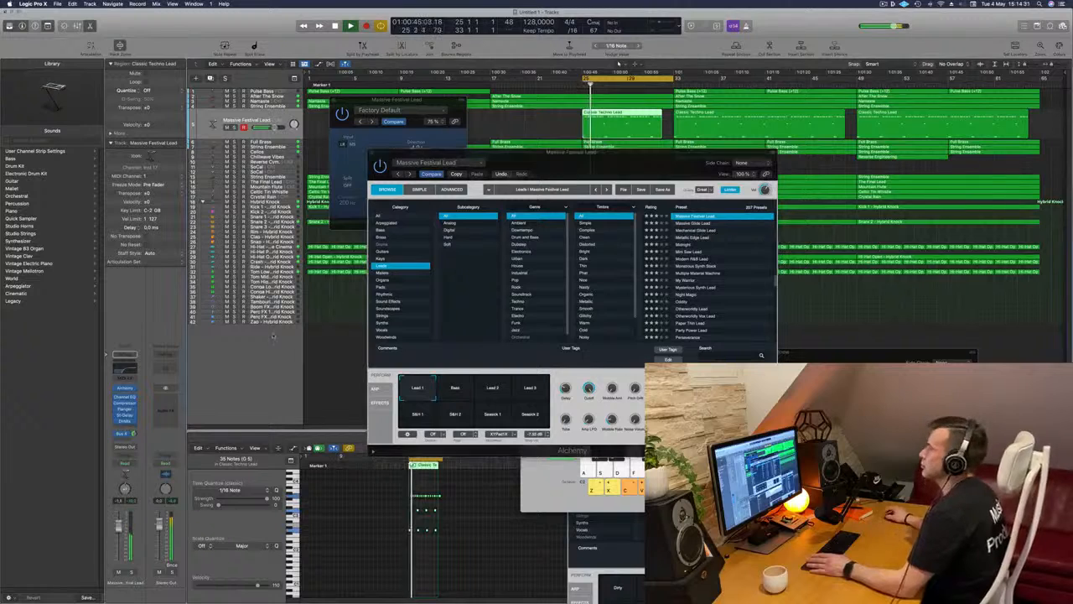
pyautogui.click(369, 152)
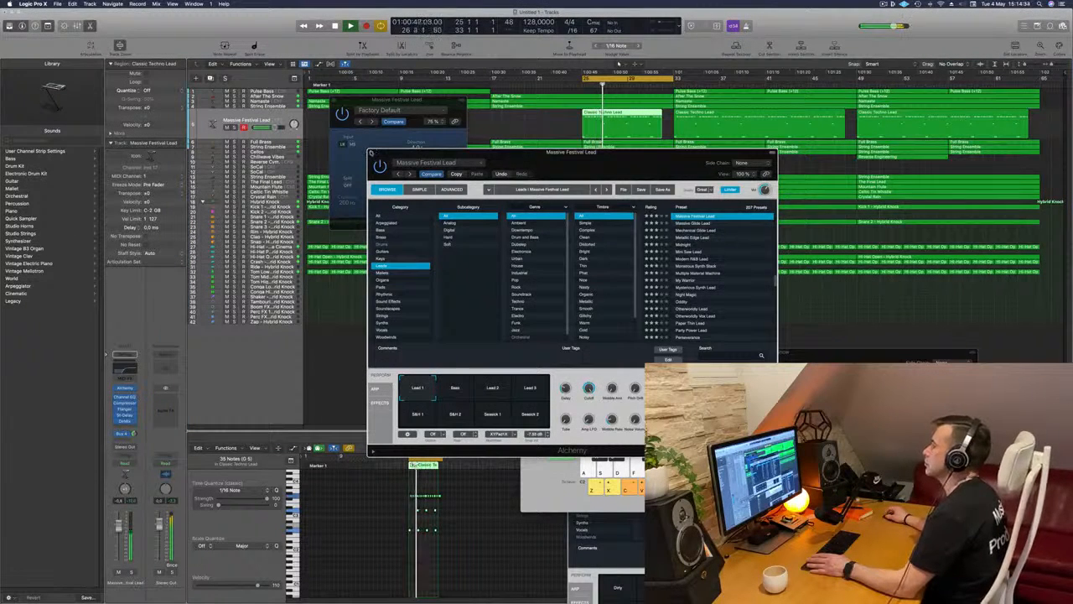
pyautogui.click(333, 100)
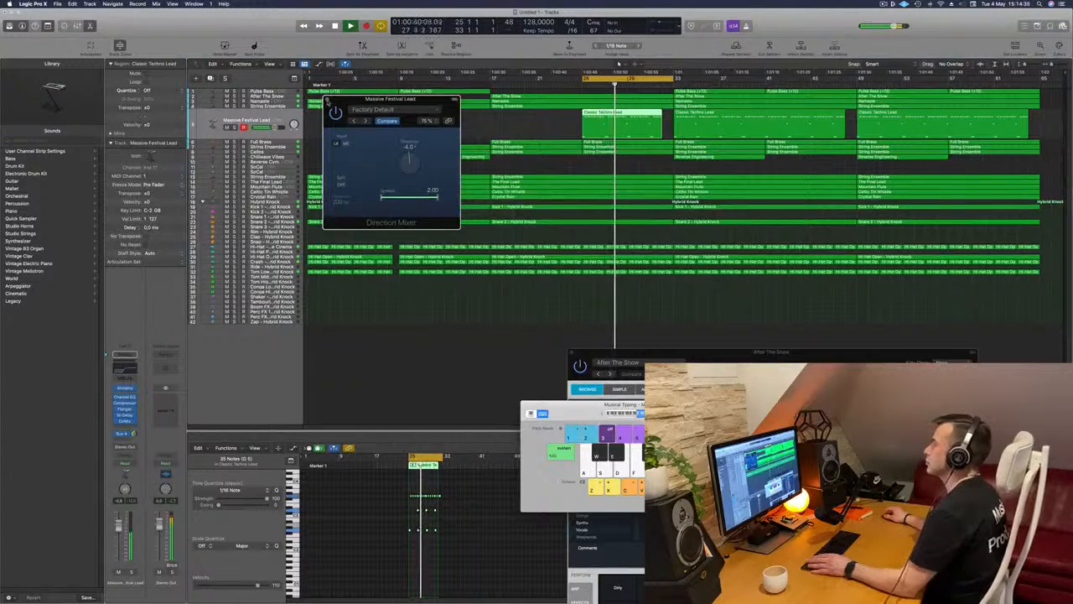
pyautogui.click(327, 98)
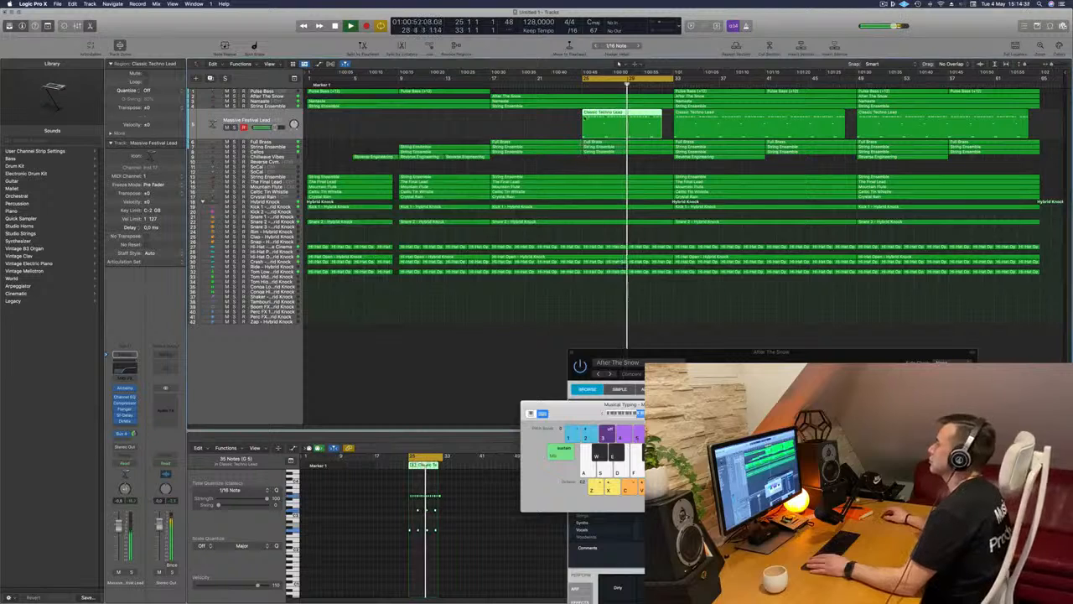
# Extend the cycle range back to bar 17 and listen to the arrangement leading up to the lead
pyautogui.press('Return')
pyautogui.moveTo(584, 79); pyautogui.dragTo(494, 94)
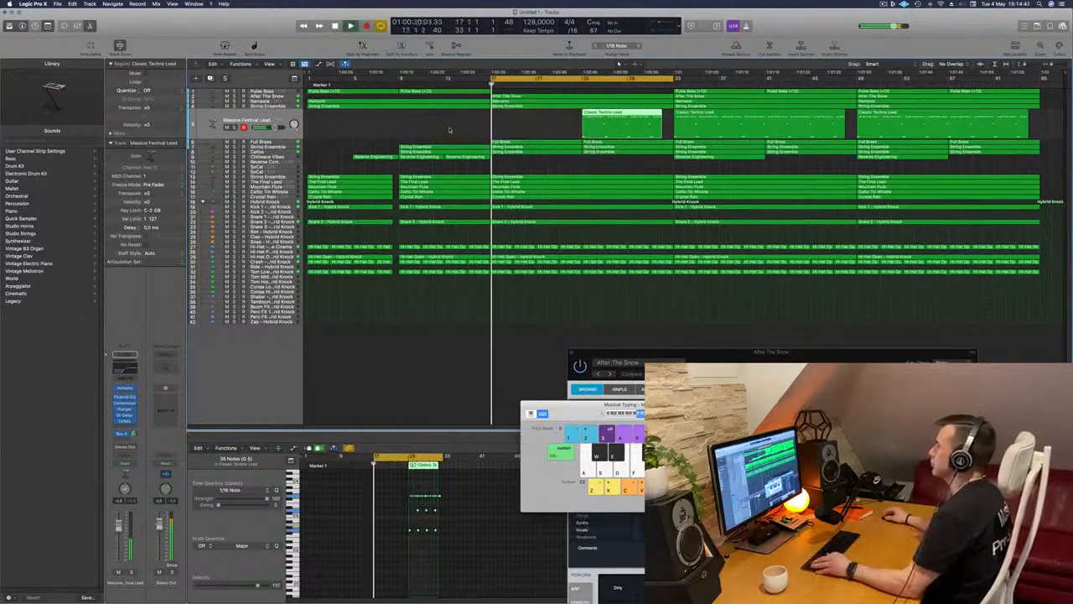
pyautogui.click(451, 129)
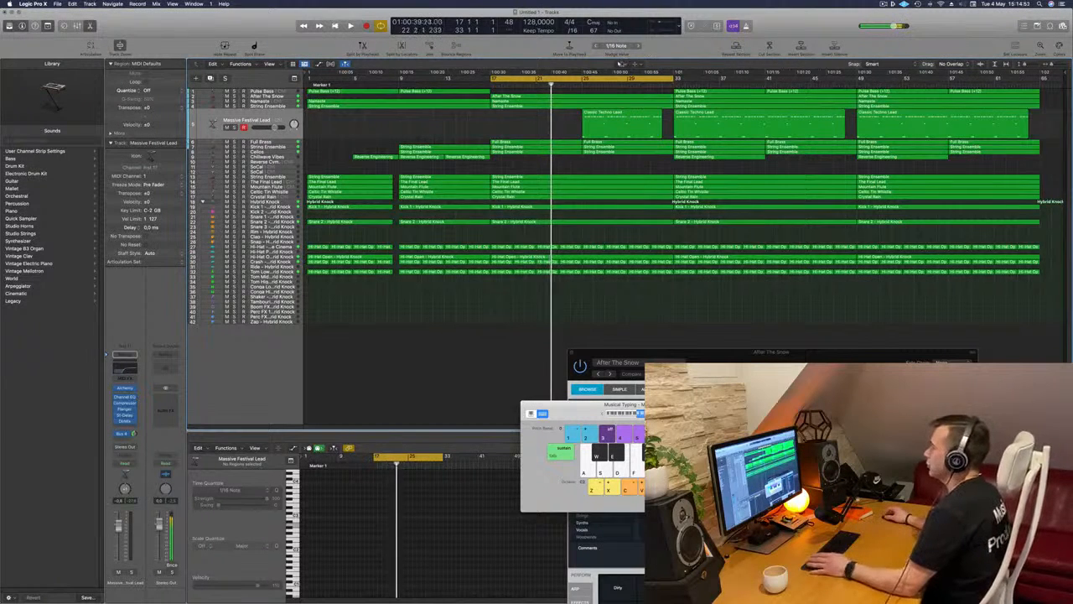
pyautogui.press('space')
pyautogui.press('space')
# Move the cycle range to bars 33–49 and delete the Hybrid Knock kick, snare and hi-hat regions that start at bar 33
pyautogui.moveTo(626, 79); pyautogui.dragTo(795, 85)
pyautogui.press('space')
pyautogui.press('space')
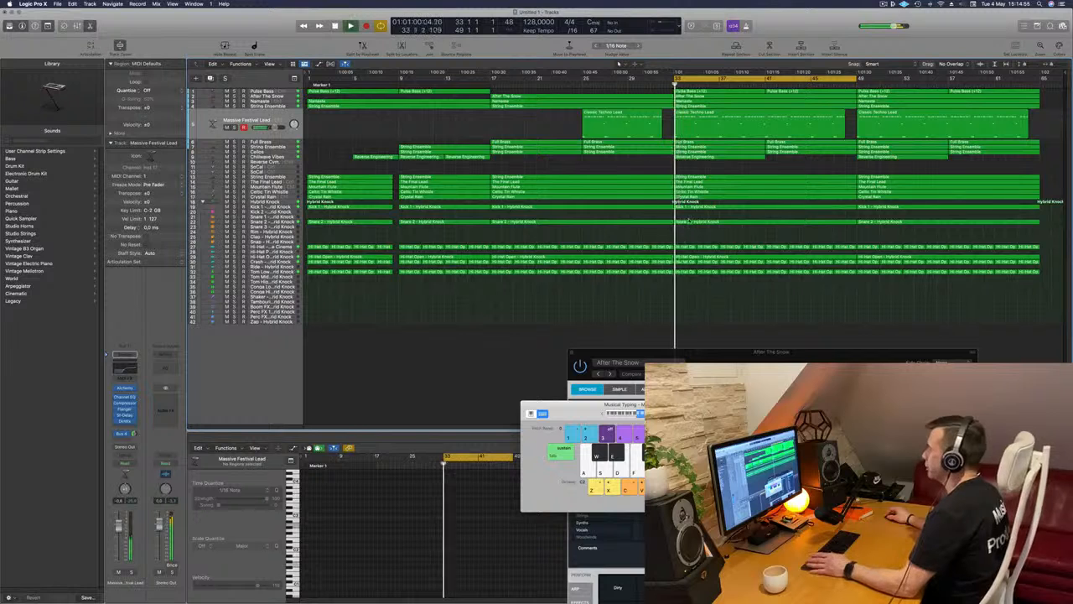
pyautogui.moveTo(691, 282); pyautogui.dragTo(718, 207)
pyautogui.press('Delete')
pyautogui.press('space')
pyautogui.press('space')
pyautogui.press('space')
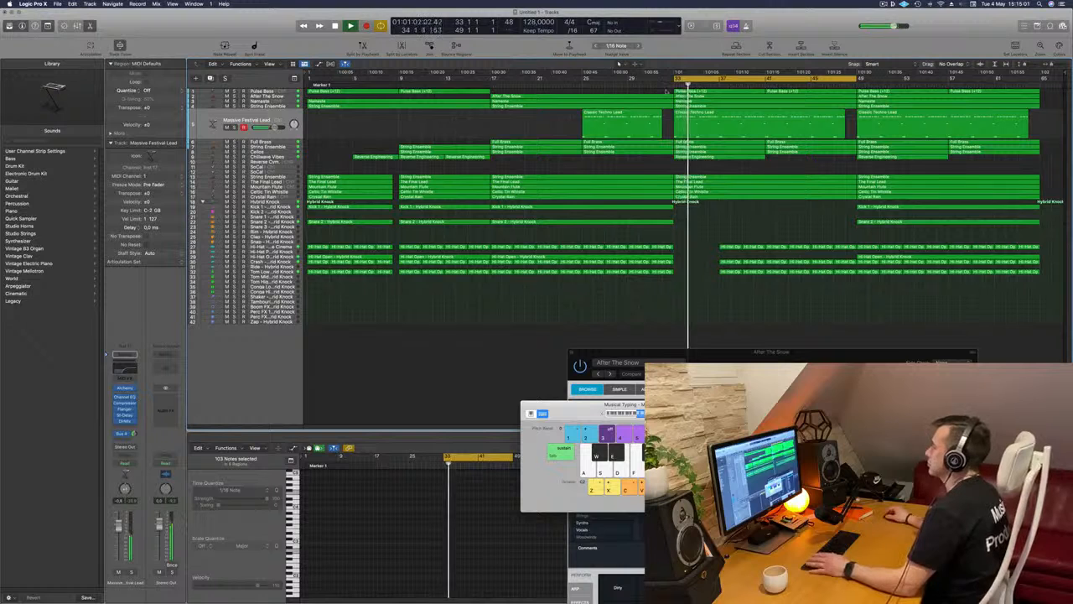
# Delete the two Pulse Bass regions between bars 33 and 49
pyautogui.click(270, 91)
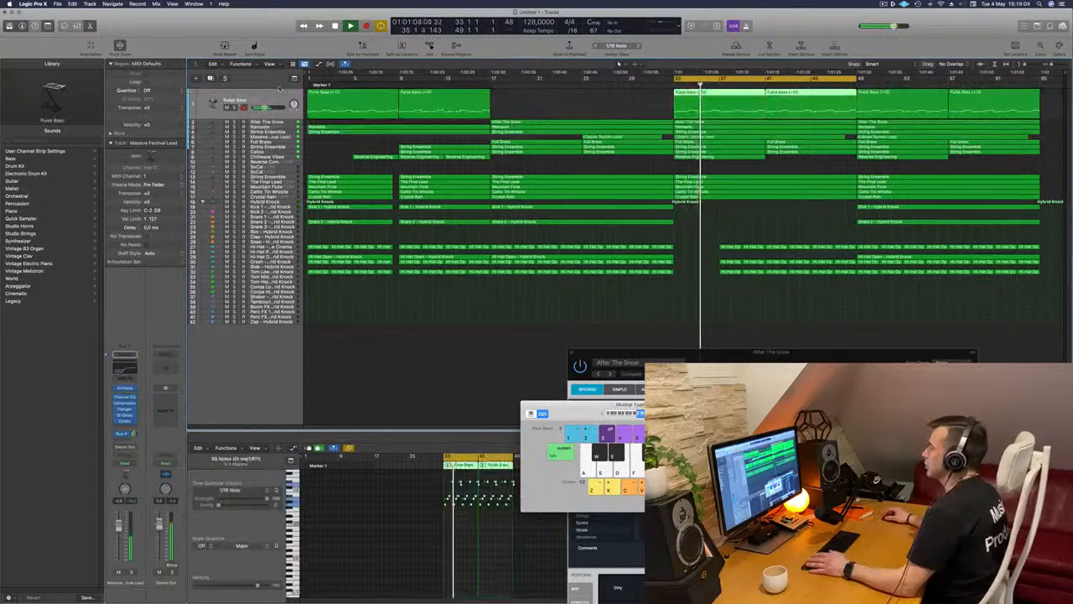
pyautogui.press('space')
pyautogui.press('space')
pyautogui.click(641, 100)
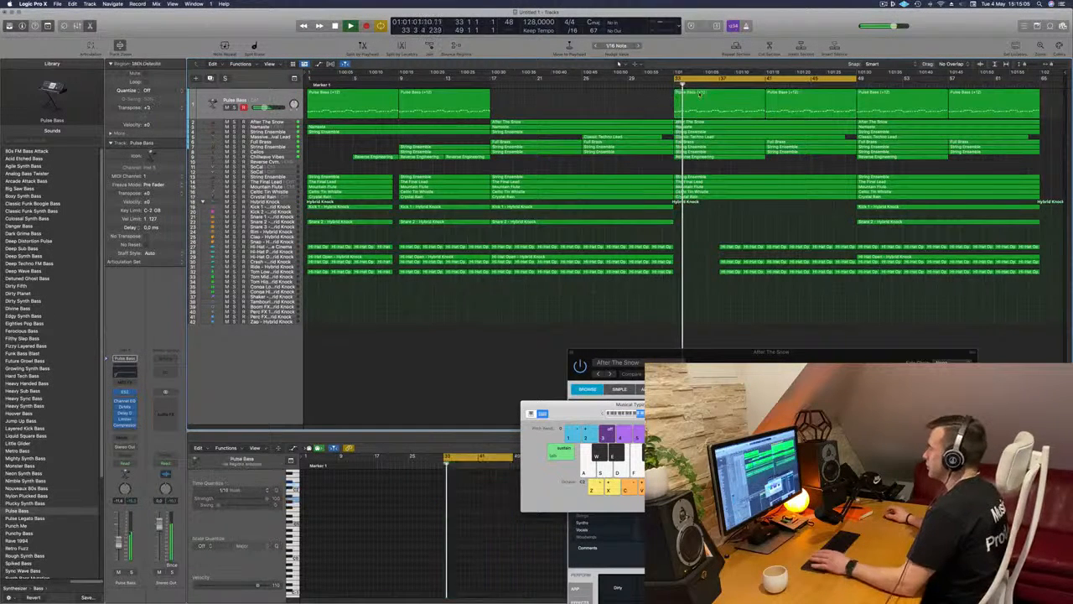
pyautogui.press('Right')
pyautogui.press('Delete')
pyautogui.press('Right')
pyautogui.press('Delete')
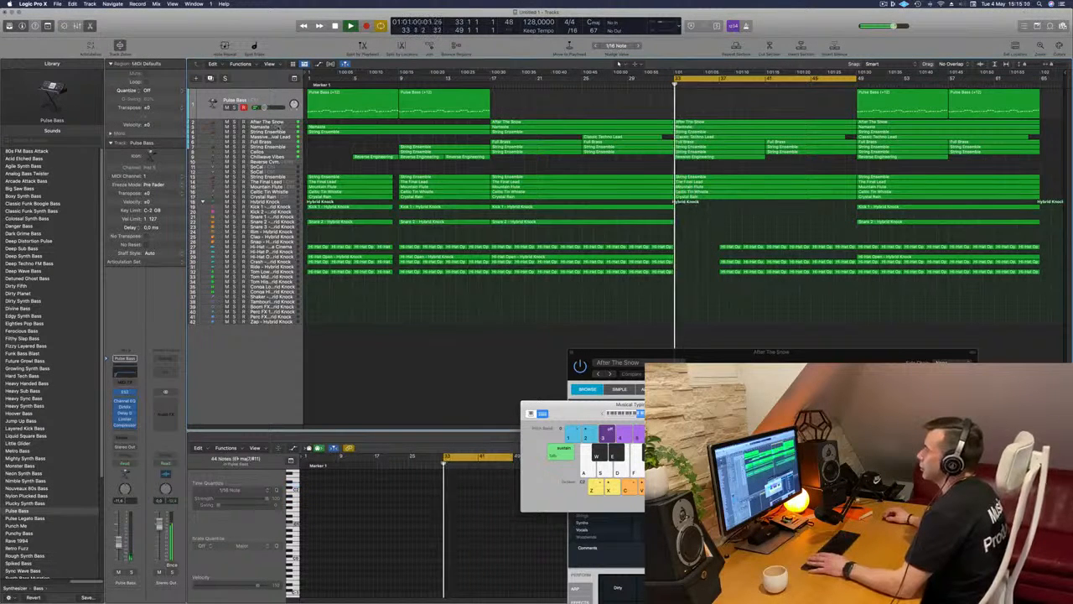
# Duplicate the After The Snow track with its settings and move the bar 33–49 region onto the new track
pyautogui.click(286, 123)
pyautogui.press('space')
pyautogui.press('space')
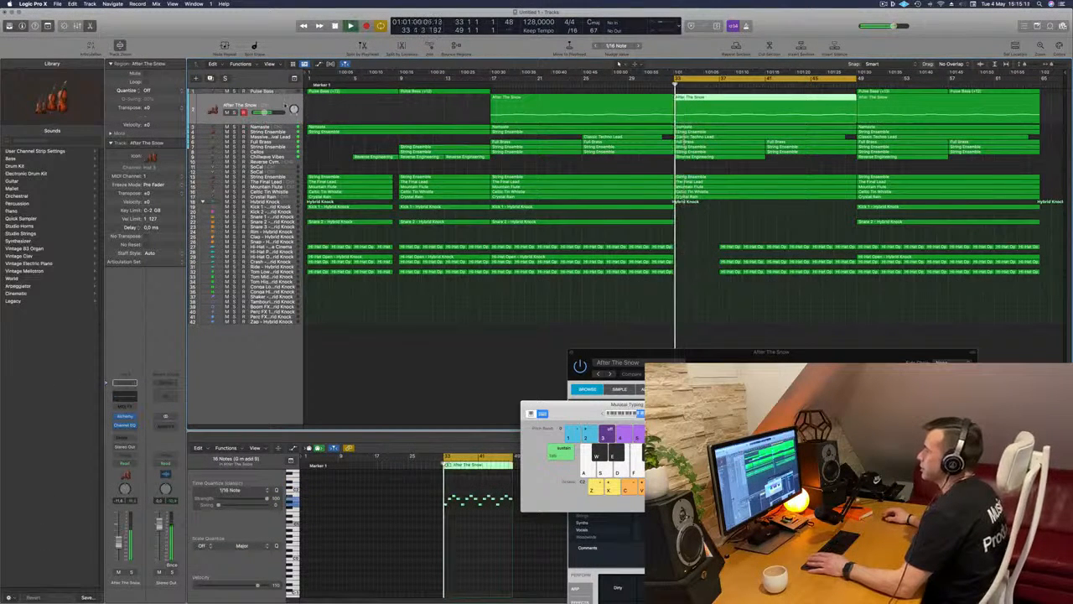
pyautogui.press('super+d')
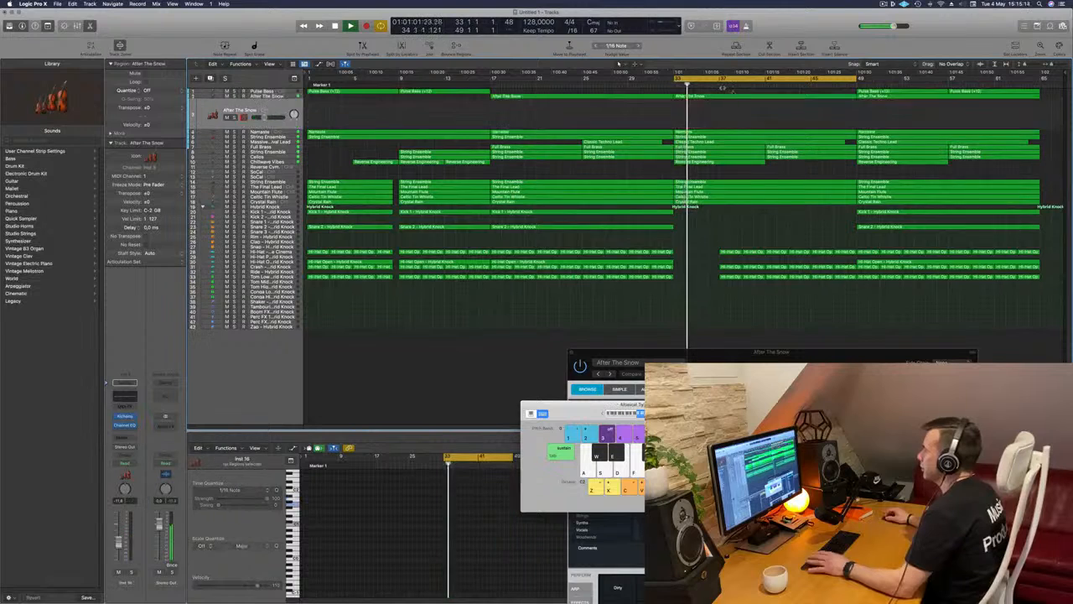
pyautogui.click(734, 99)
pyautogui.moveTo(732, 105); pyautogui.dragTo(743, 117)
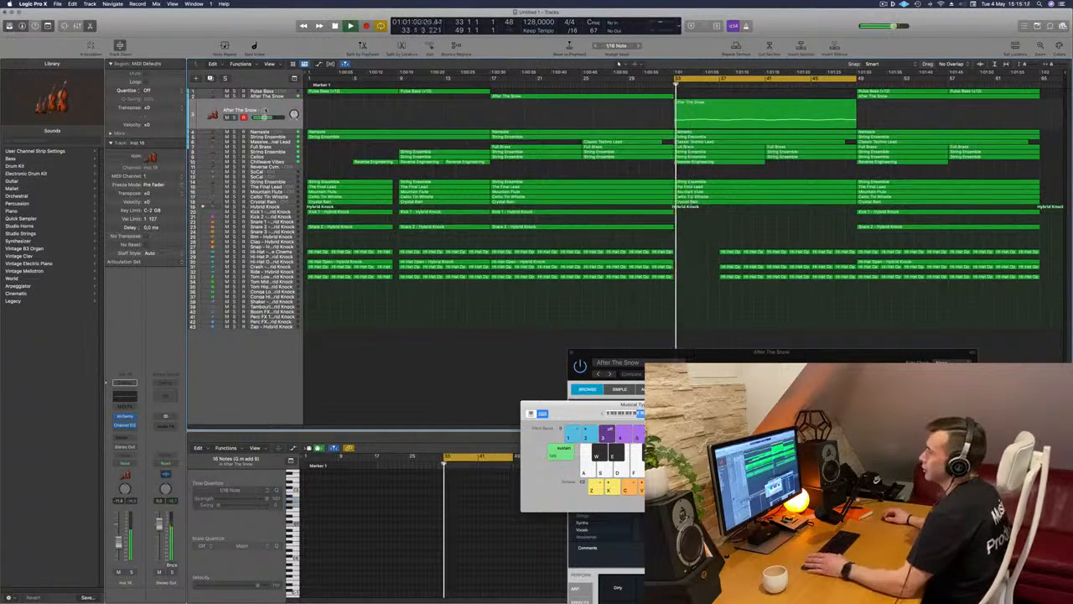
# Switch the new After The Snow track's Alchemy instrument to the Pulsing Sub performance variation and close the plug-in
pyautogui.click(265, 110)
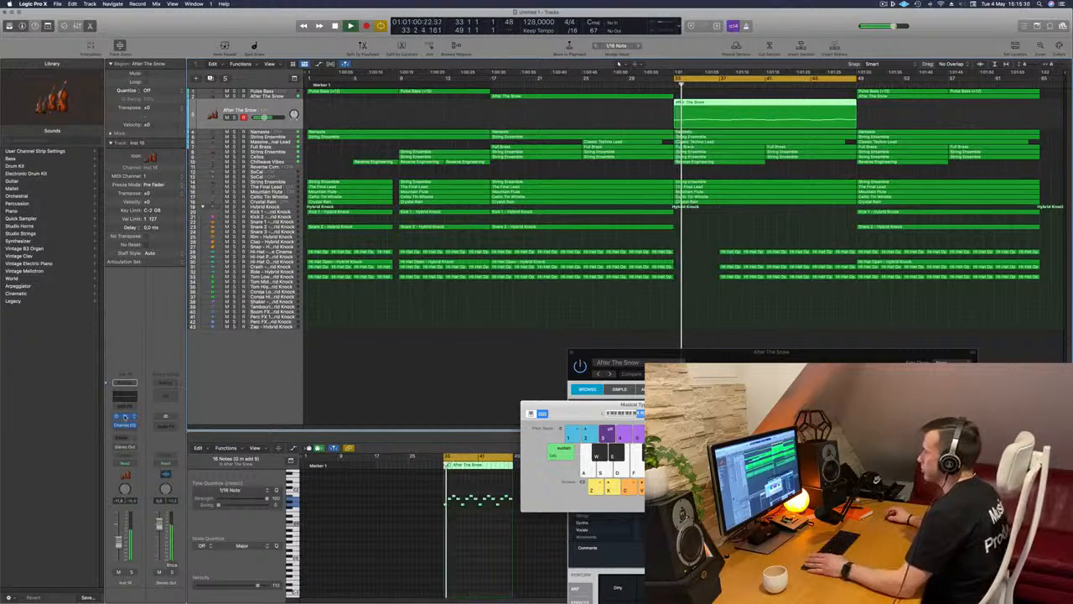
pyautogui.click(124, 417)
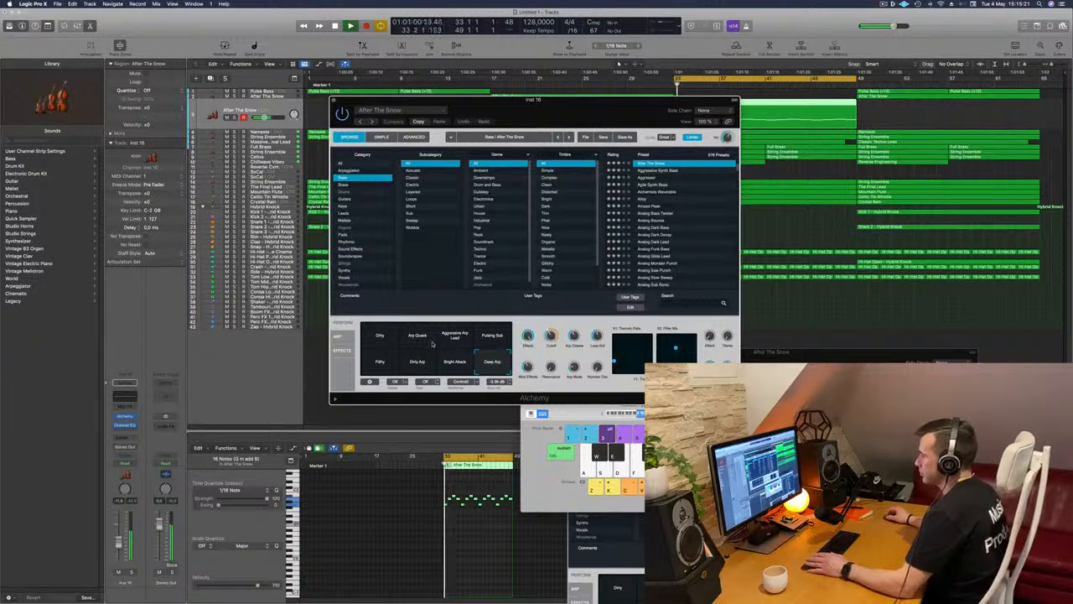
pyautogui.click(380, 337)
pyautogui.moveTo(560, 98); pyautogui.dragTo(684, 185)
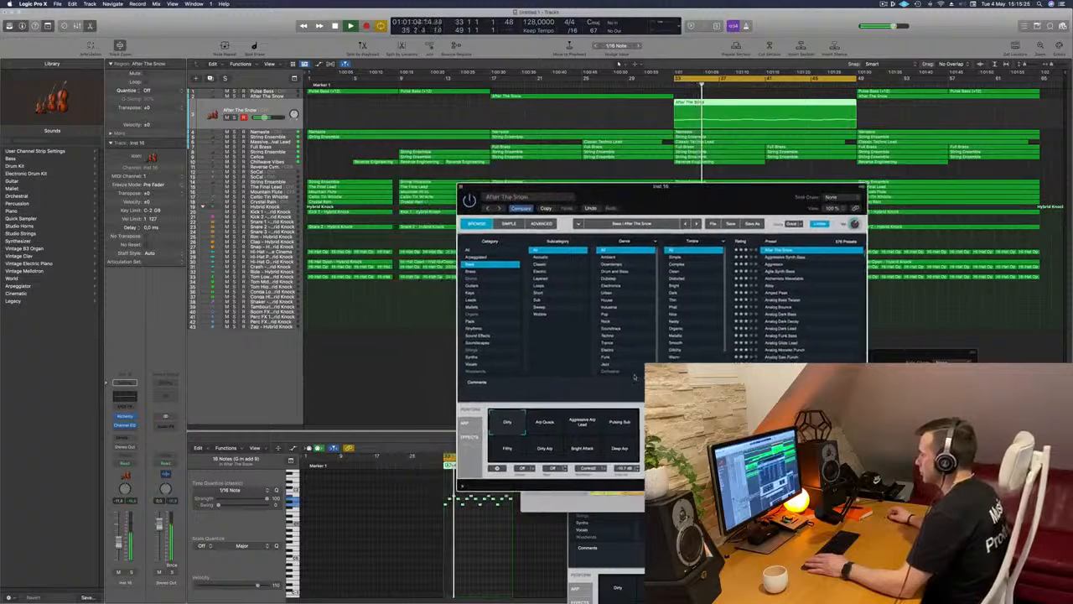
pyautogui.click(620, 424)
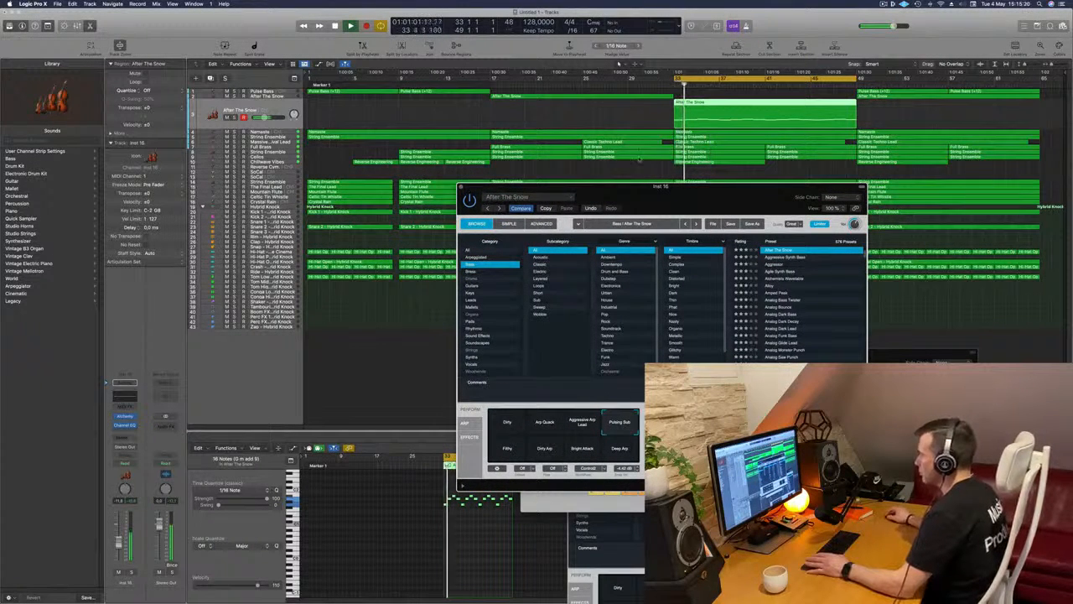
pyautogui.click(459, 188)
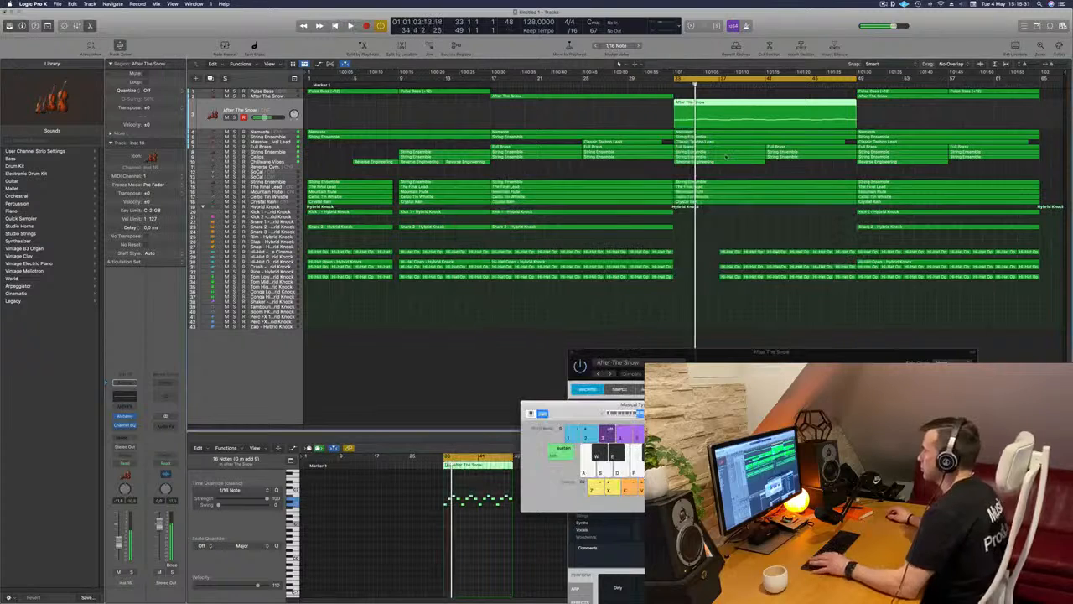
# Delete the Reverse Engineering region at bar 33 and go through the neighbouring tracks to the Massive Festival Lead
pyautogui.click(703, 162)
pyautogui.press('Delete')
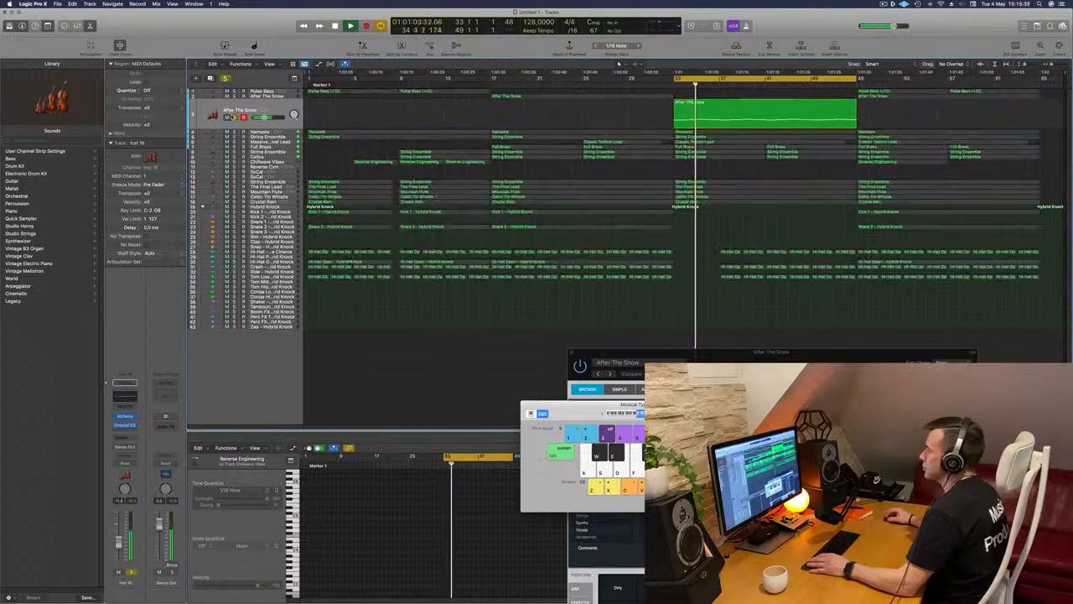
pyautogui.press('Down')
pyautogui.press('Down')
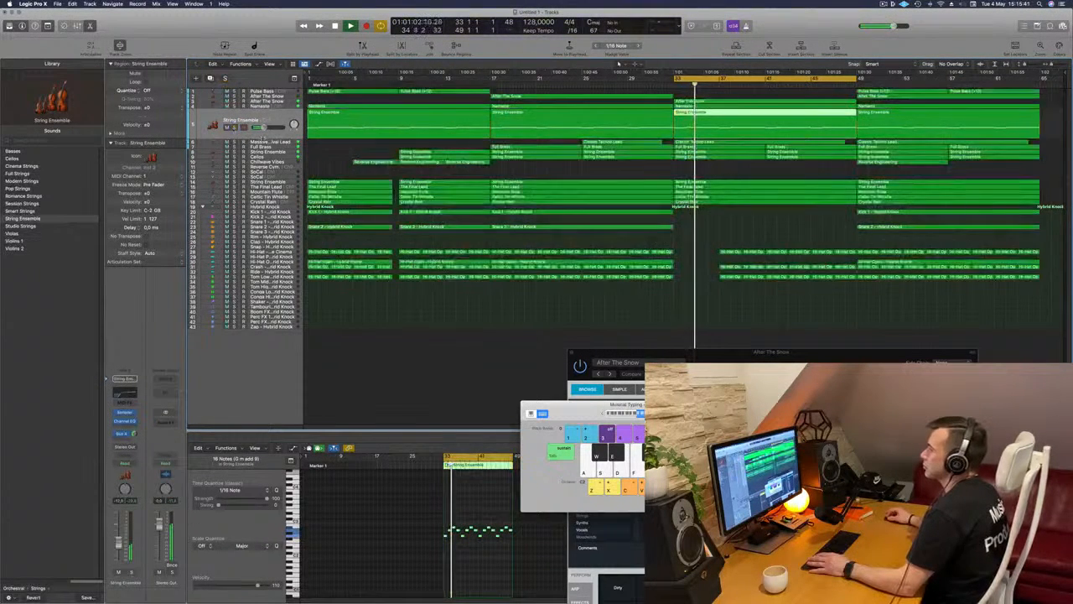
pyautogui.press('Down')
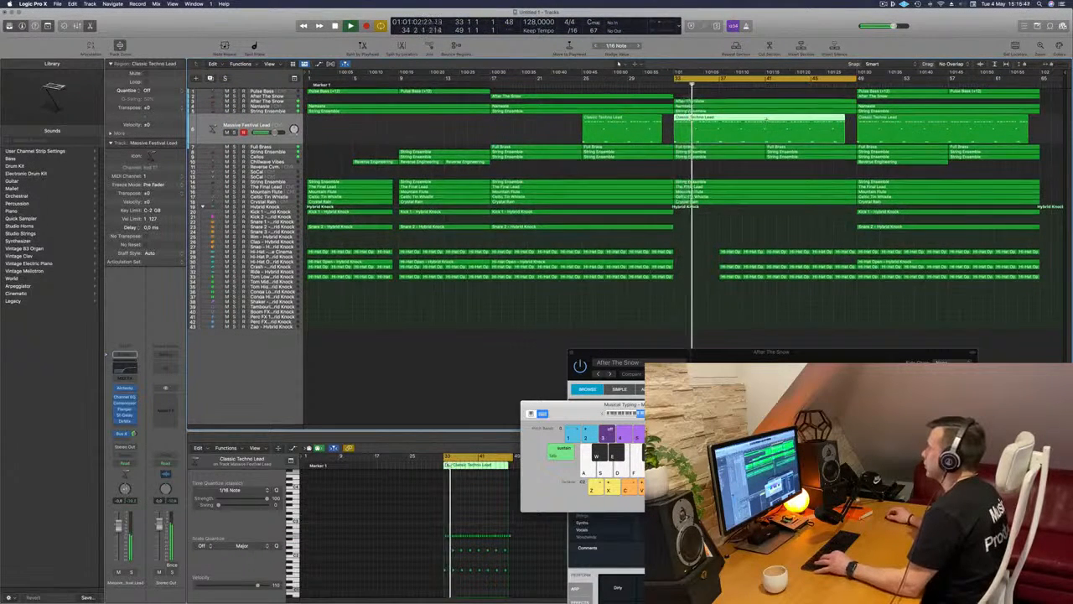
# Shorten the Classic Techno Lead region at bar 33 to eight bars and move it to bars 41–49
pyautogui.keyDown('super'); pyautogui.doubleClick(766, 121); pyautogui.keyUp('super')
pyautogui.press('Delete')
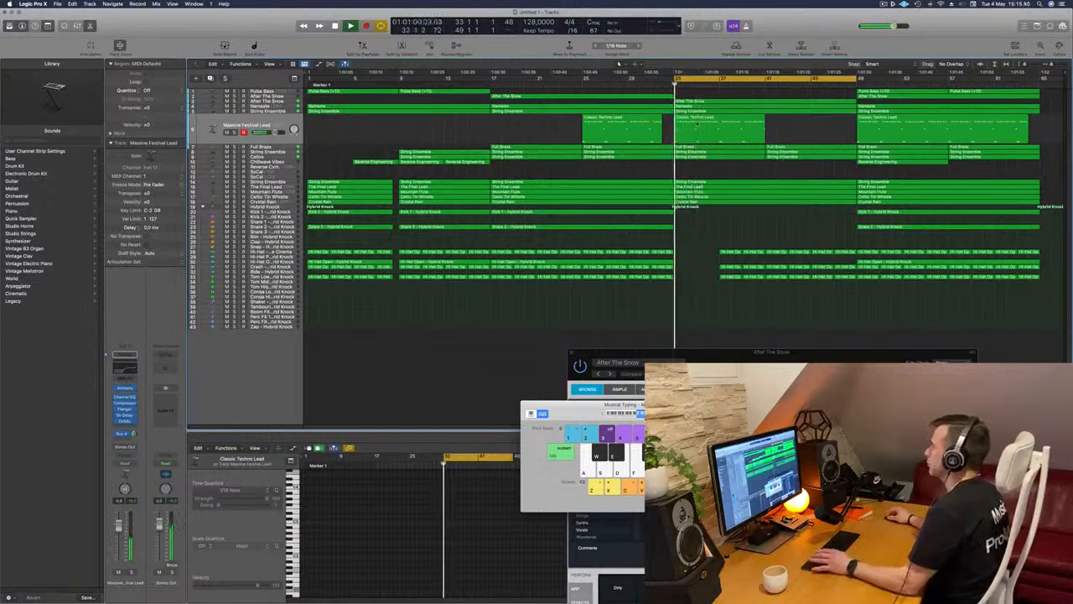
pyautogui.moveTo(705, 128); pyautogui.dragTo(759, 130)
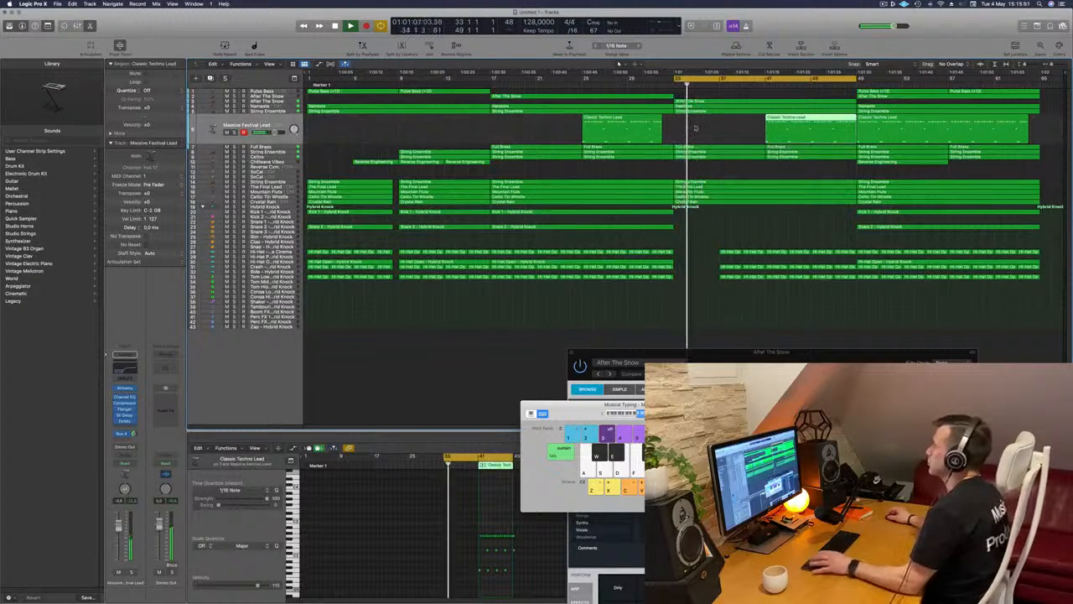
pyautogui.press('space')
pyautogui.press('space')
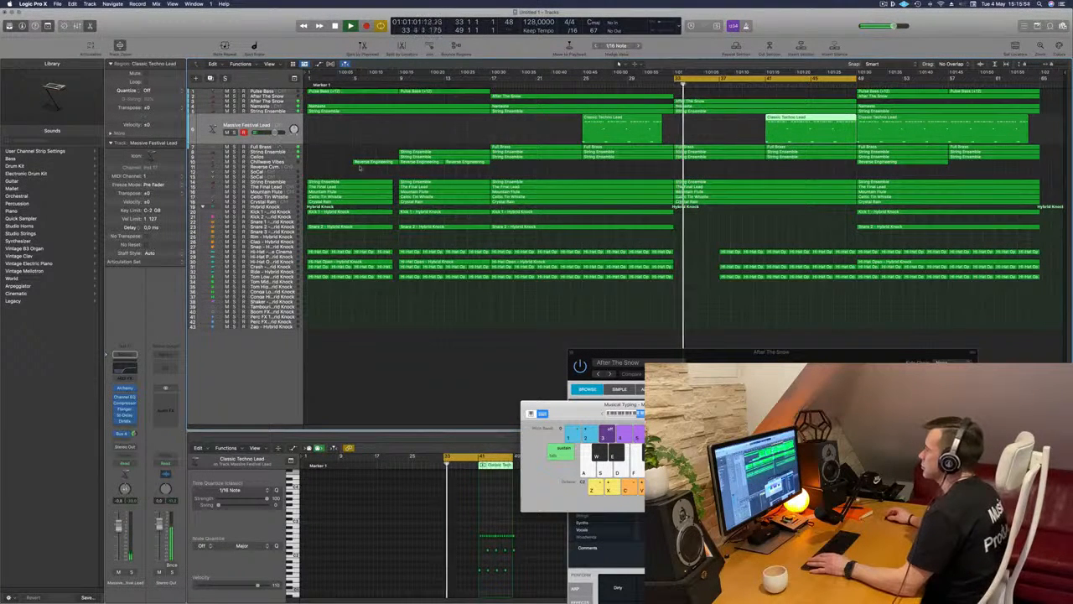
# Delete the Full Brass region at bars 33–41, keeping the one from bar 41
pyautogui.click(224, 146)
pyautogui.press('space')
pyautogui.press('space')
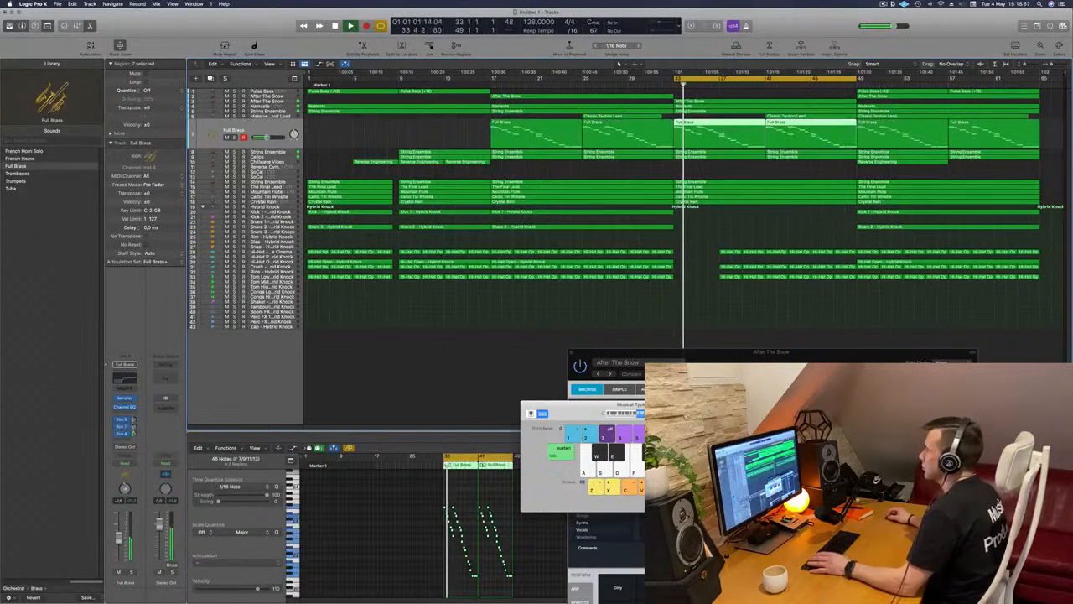
pyautogui.press('space')
pyautogui.press('space')
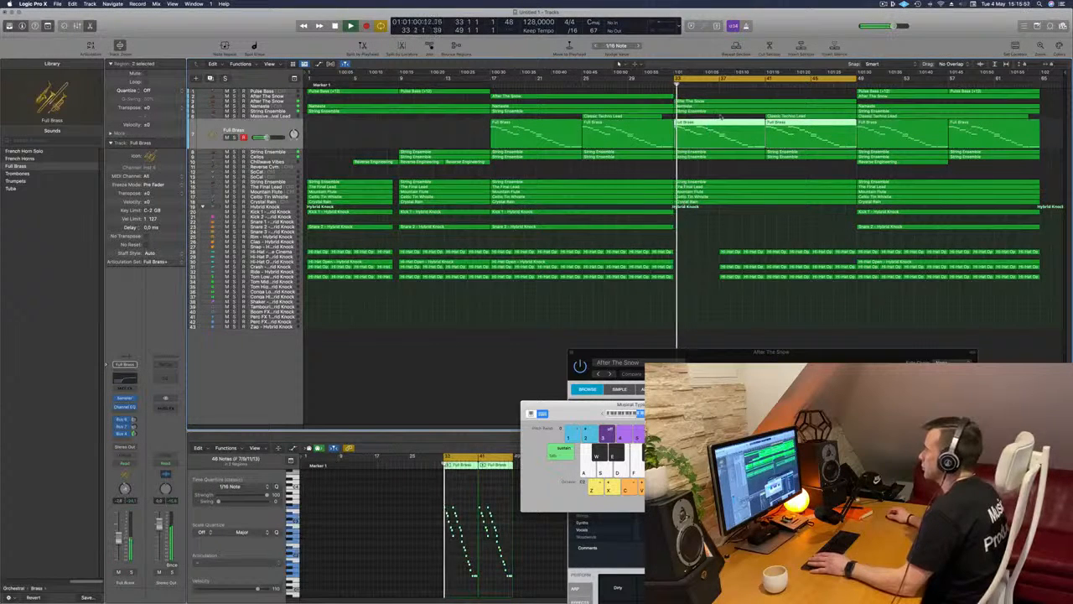
pyautogui.click(721, 122)
pyautogui.press('Delete')
pyautogui.press('space')
pyautogui.press('space')
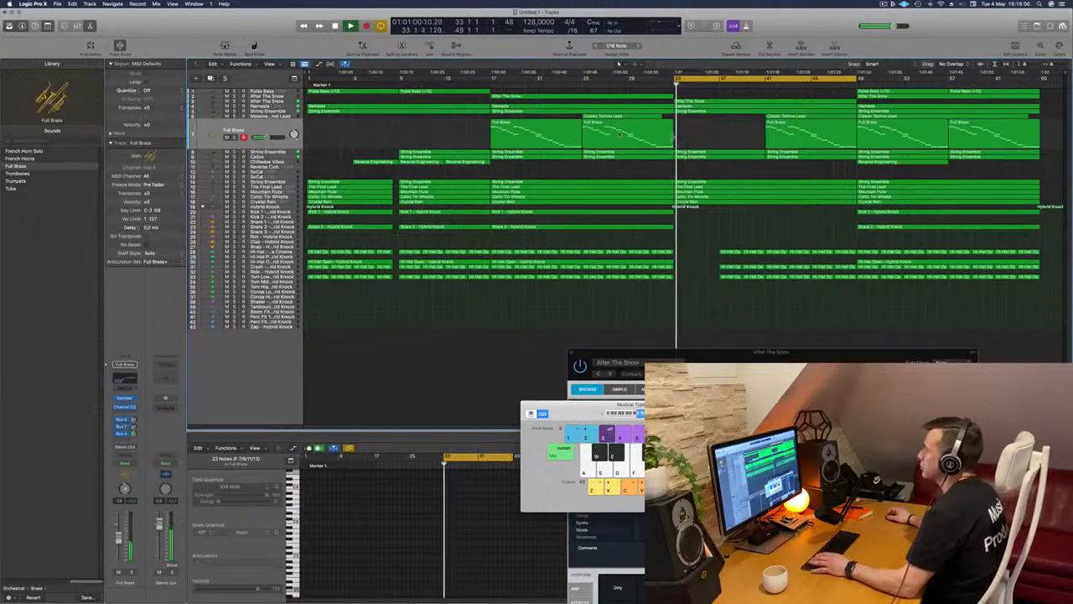
# Listen to the String Ensemble and Cellos parts from bar 33, soloing the Cellos briefly
pyautogui.click(281, 155)
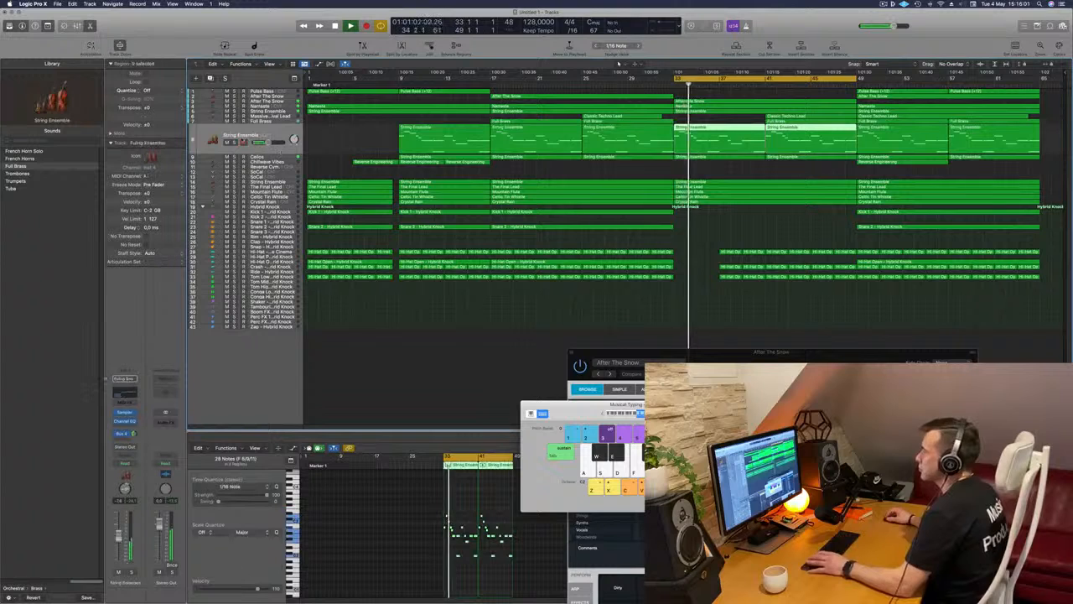
pyautogui.click(234, 142)
pyautogui.press('space')
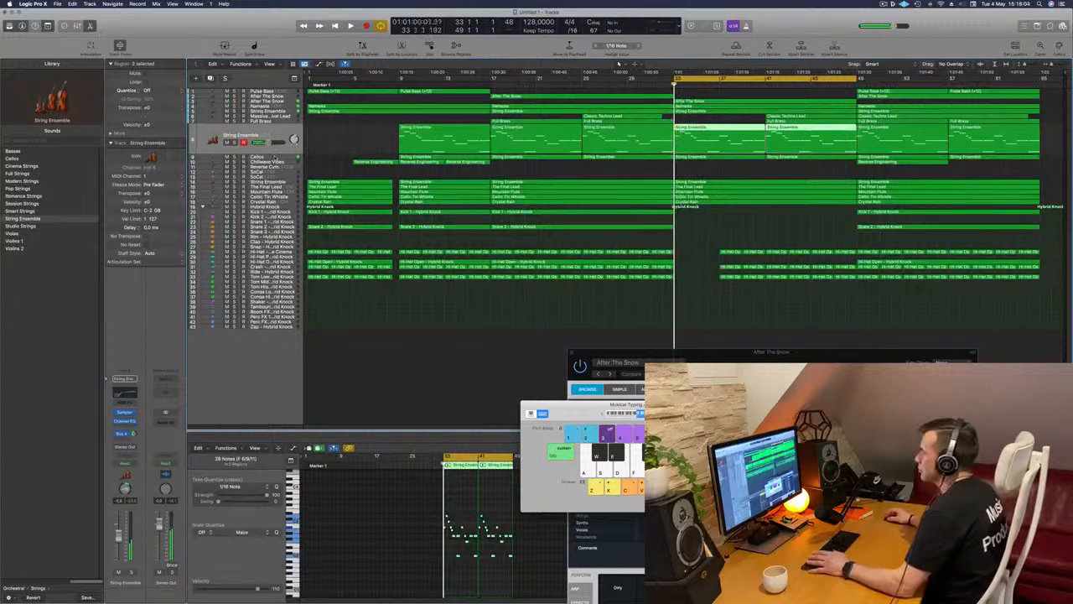
pyautogui.click(275, 157)
pyautogui.press('space')
pyautogui.click(234, 148)
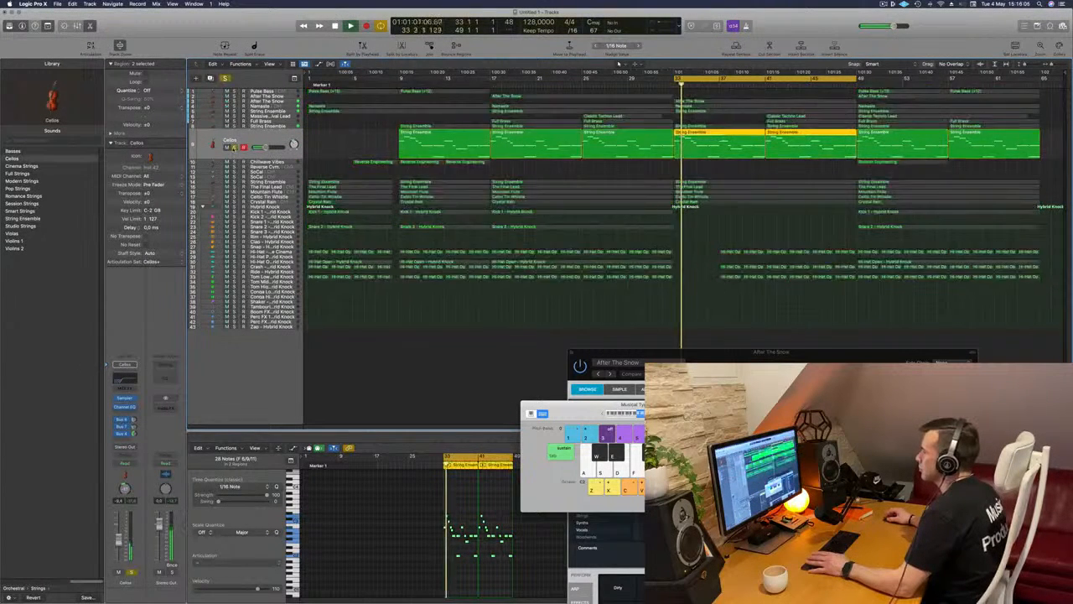
pyautogui.click(234, 148)
pyautogui.press('space')
pyautogui.press('space')
# Put the Namaste track's automation in Touch mode and move the high-cut frequency in its Channel EQ during playback
pyautogui.click(278, 115)
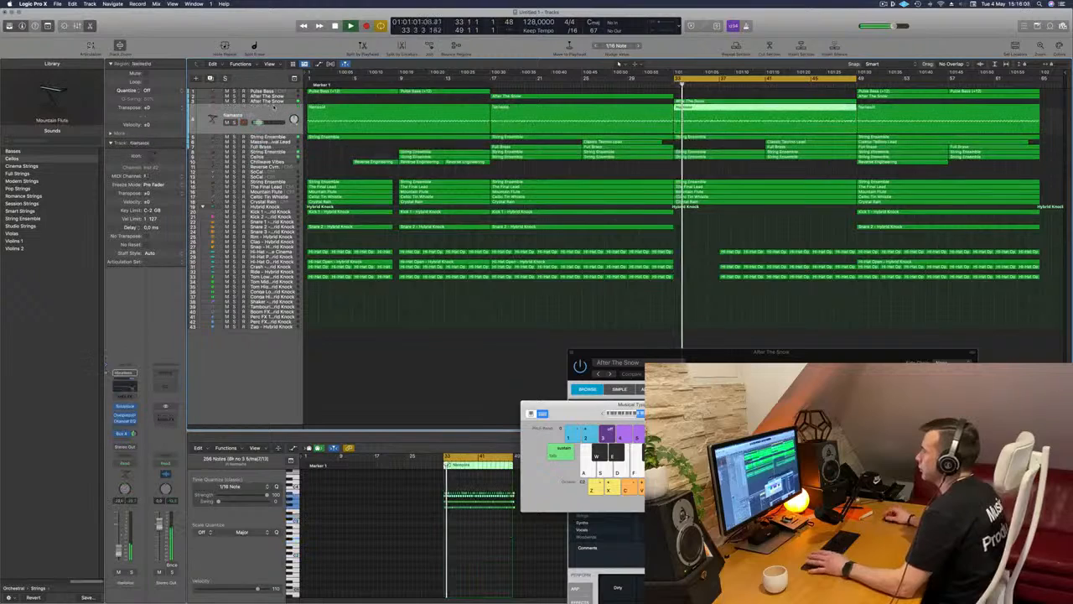
pyautogui.press('space')
pyautogui.press('space')
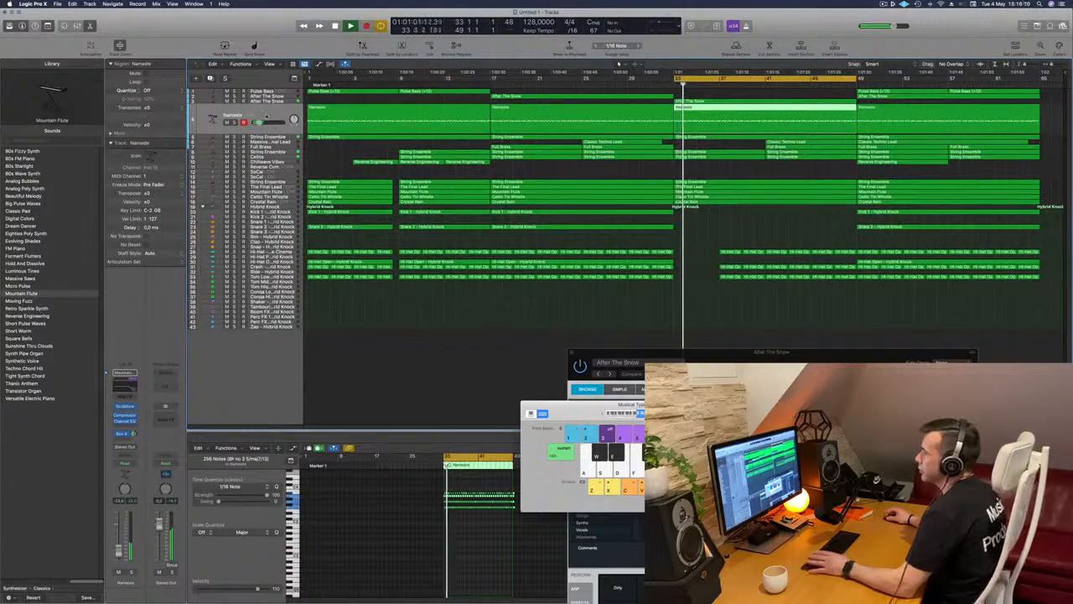
pyautogui.click(125, 388)
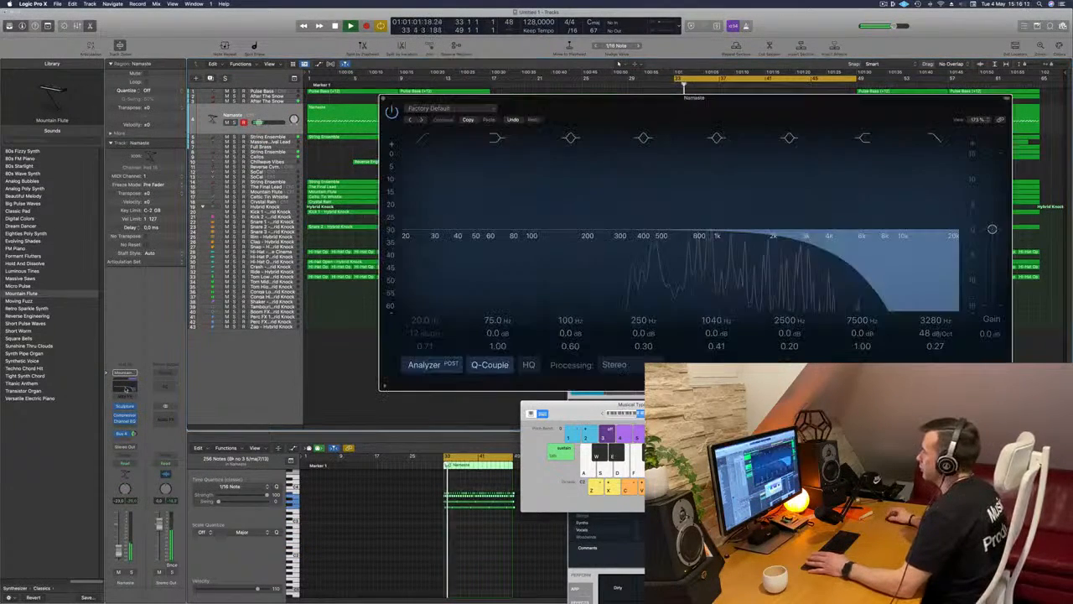
pyautogui.press('space')
pyautogui.press('space')
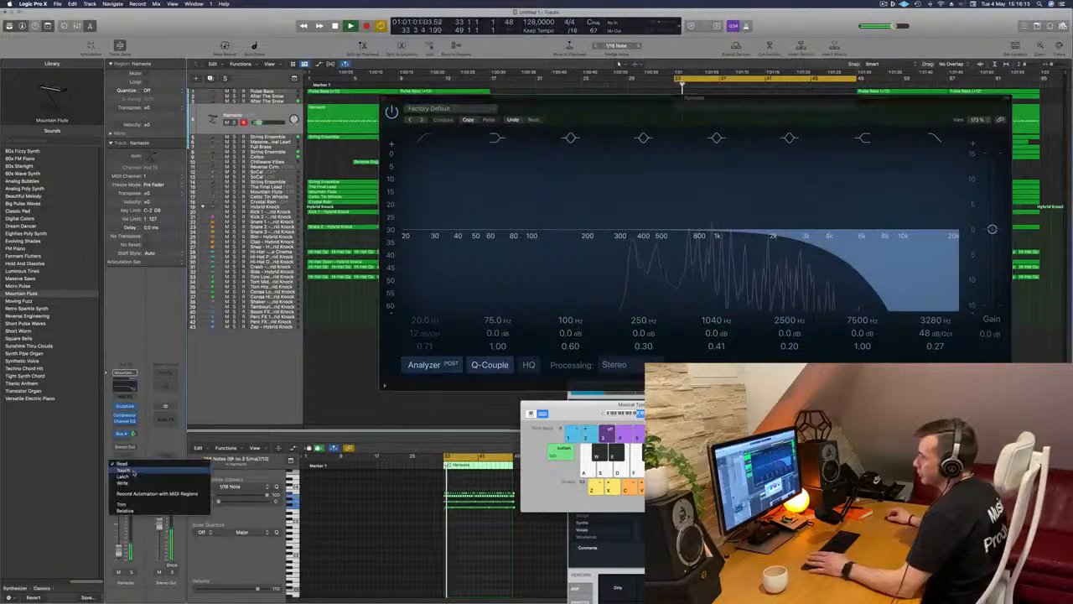
pyautogui.moveTo(939, 323); pyautogui.dragTo(940, 369)
pyautogui.press('space')
pyautogui.press('space')
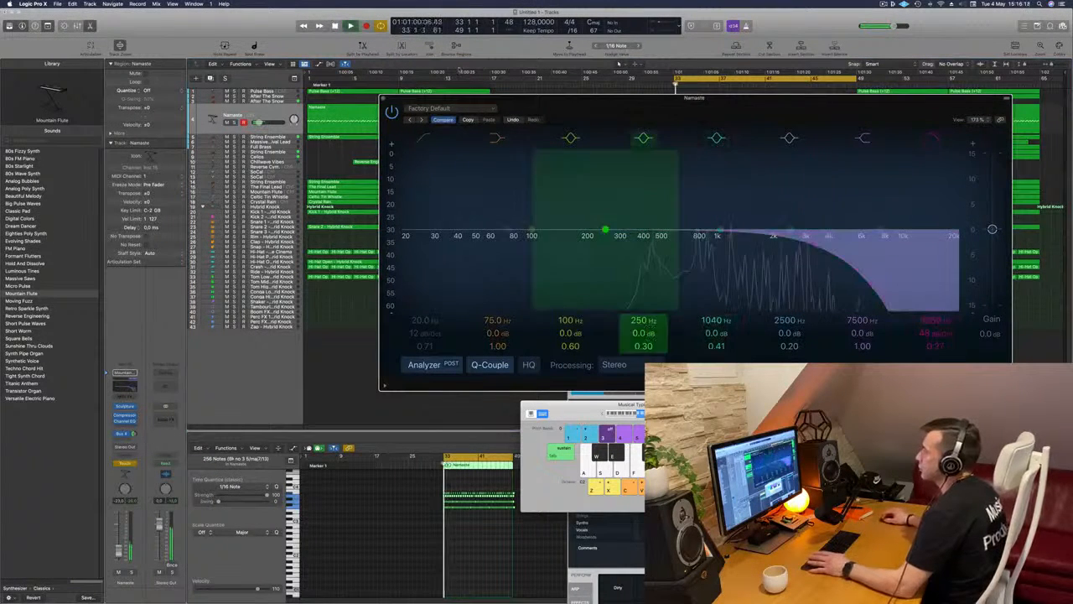
pyautogui.press('super+w')
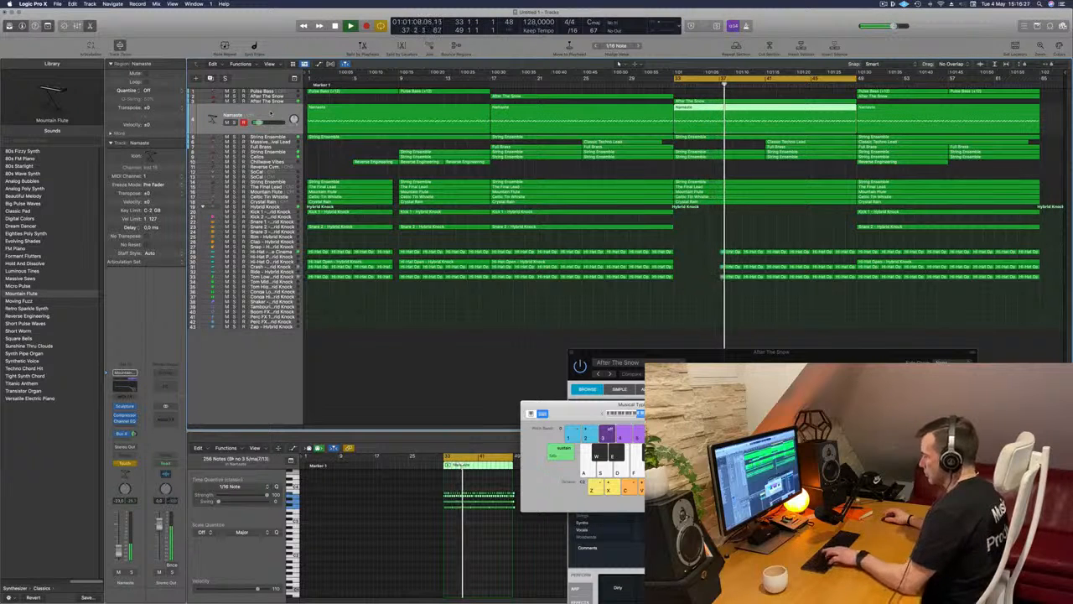
# Show track automation, set the Namaste track to Read mode and display its High Cut Frequency lane
pyautogui.press('super+k')
pyautogui.press('a')
pyautogui.press('space')
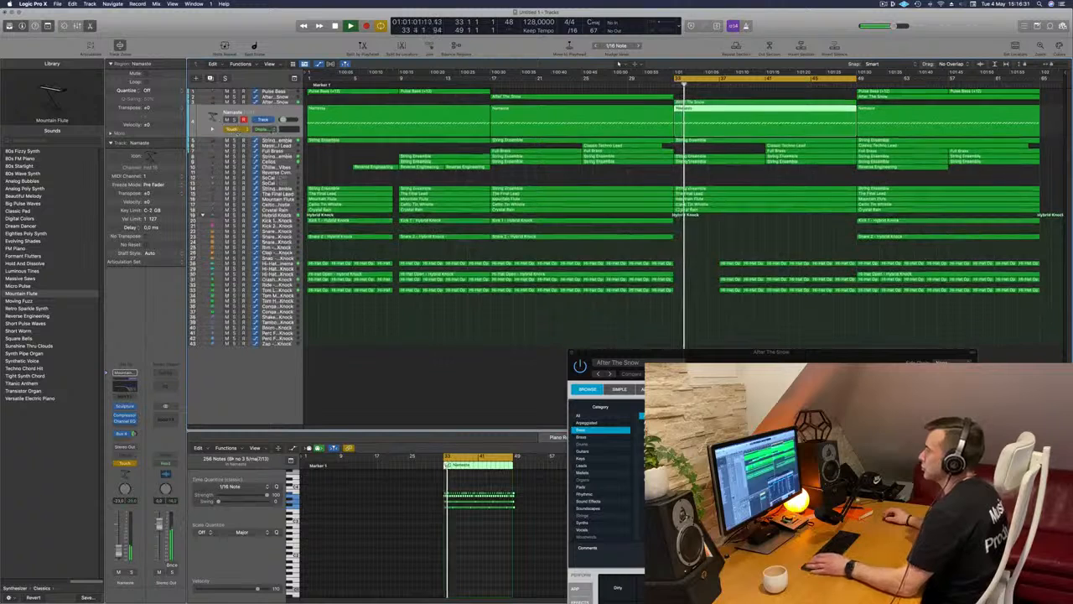
pyautogui.click(236, 129)
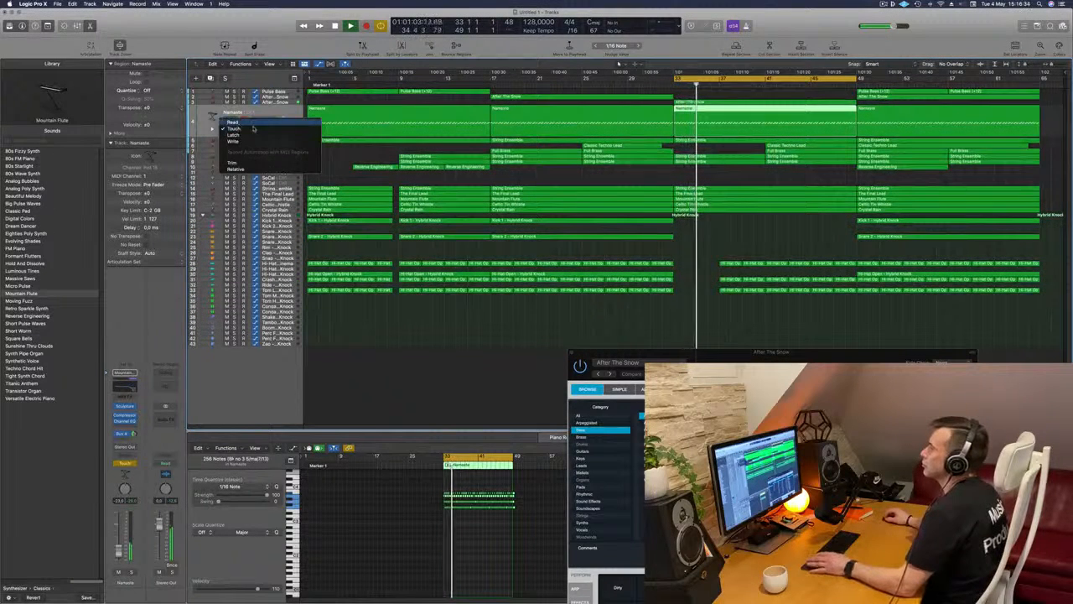
pyautogui.click(232, 122)
pyautogui.click(265, 120)
pyautogui.click(310, 202)
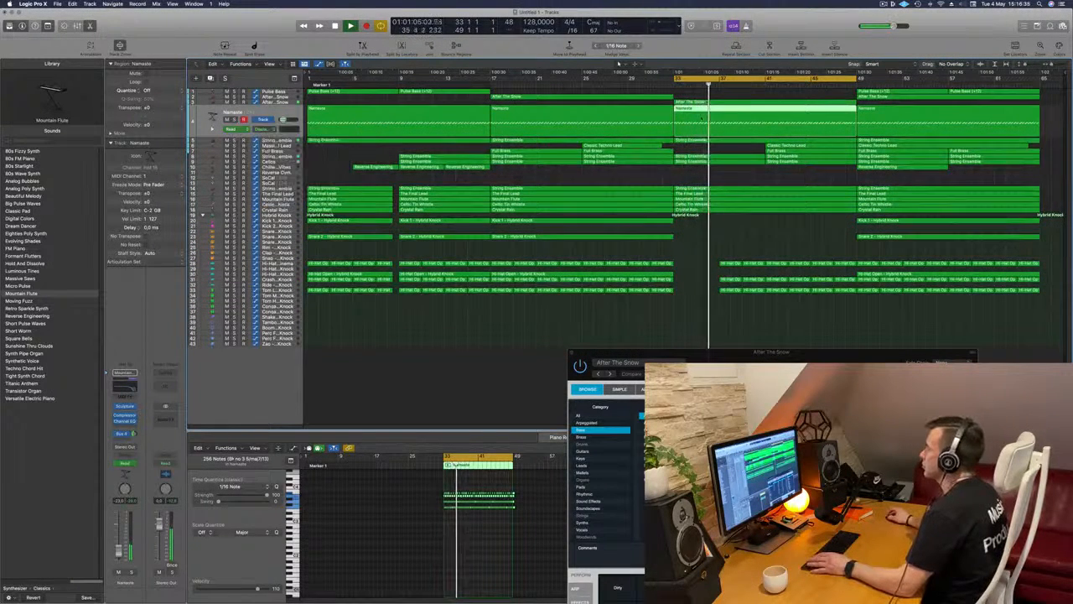
# Draw Namaste high-cut automation that drops sharply at bar 33 and ramps back up until bar 41
pyautogui.click(682, 119)
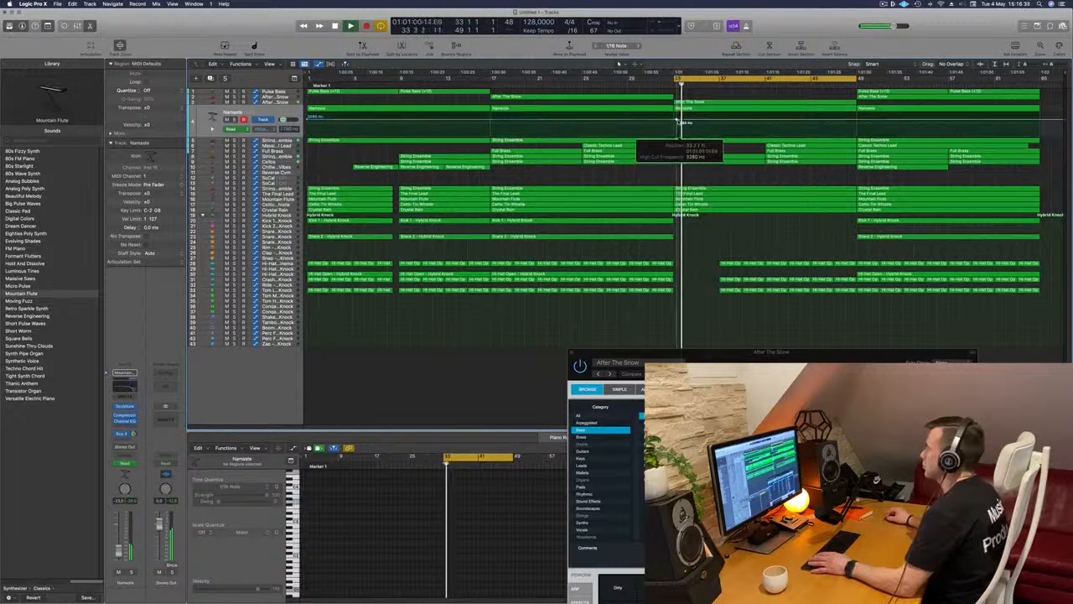
pyautogui.press('space')
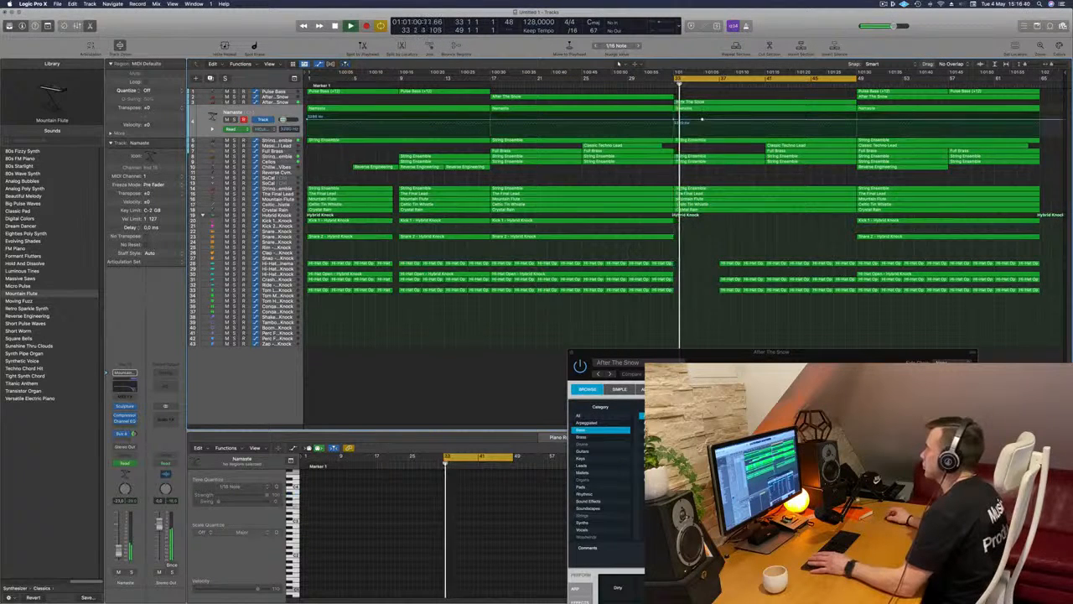
pyautogui.moveTo(701, 119); pyautogui.dragTo(703, 133)
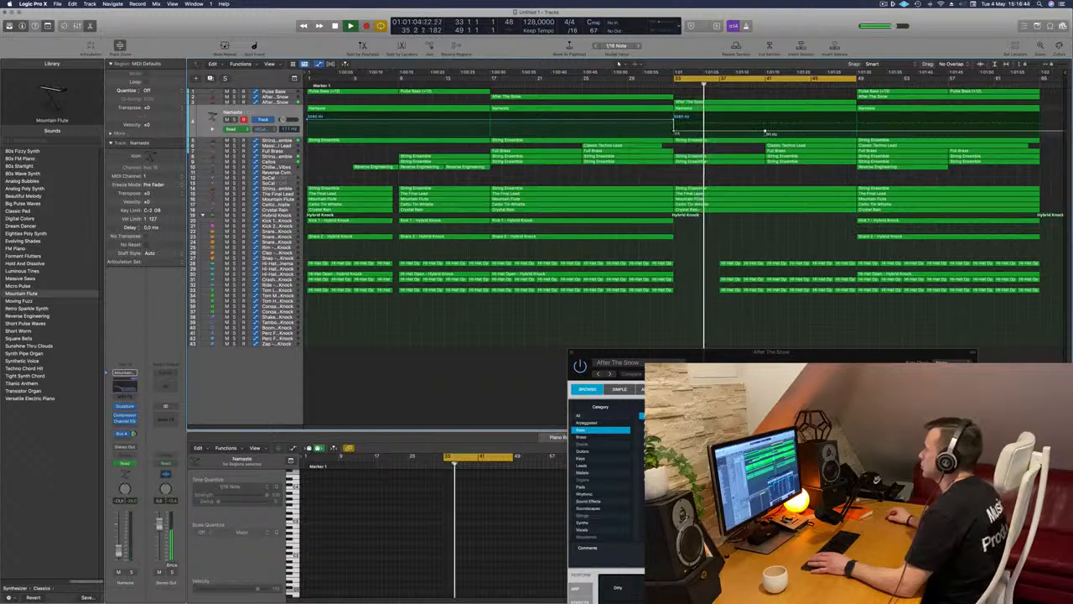
pyautogui.moveTo(765, 132); pyautogui.dragTo(765, 119)
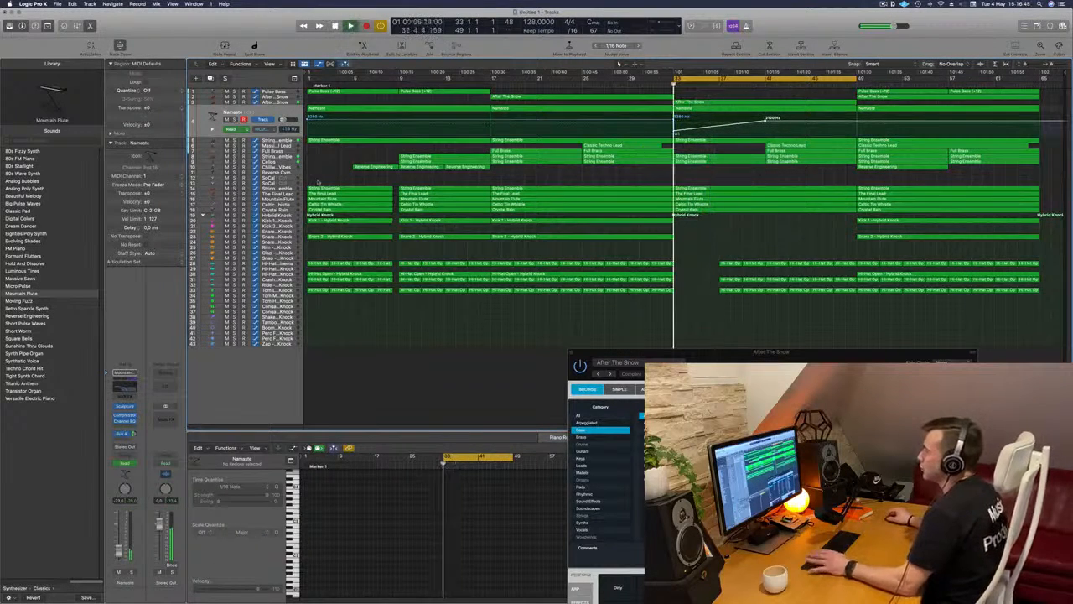
# Adjust the volume of the String Ensemble track above The Final Lead and delete its three regions before bar 33
pyautogui.click(282, 188)
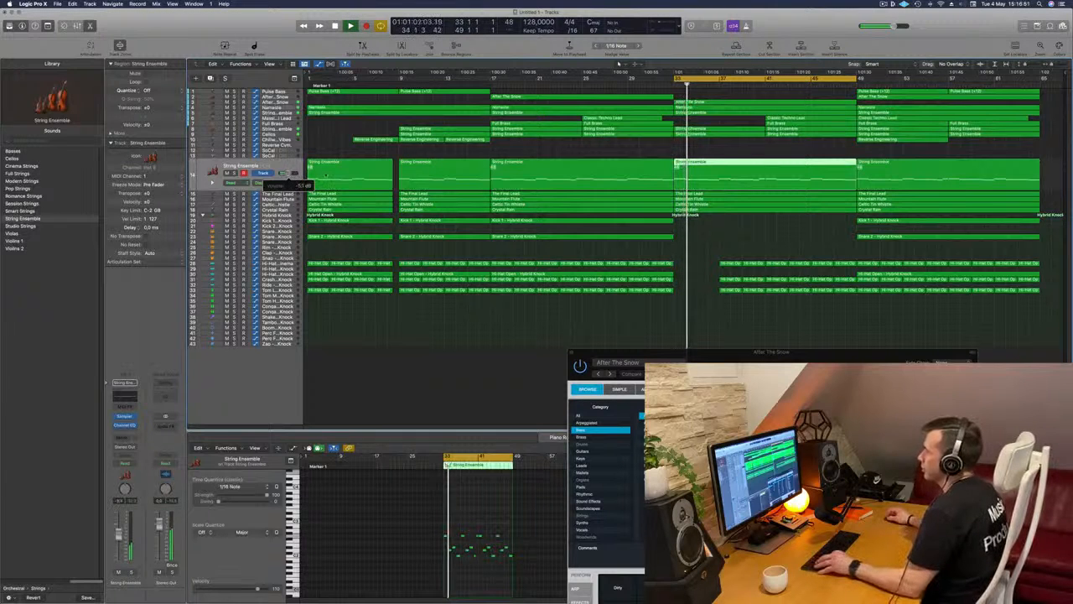
pyautogui.moveTo(389, 156); pyautogui.dragTo(550, 164)
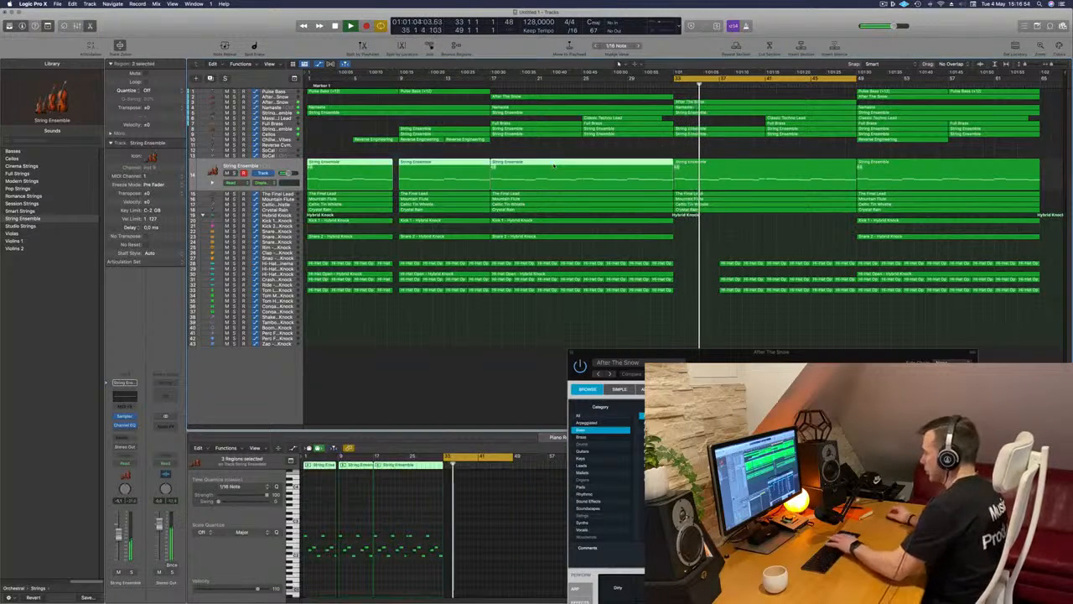
pyautogui.press('BackSpace')
pyautogui.click(264, 163)
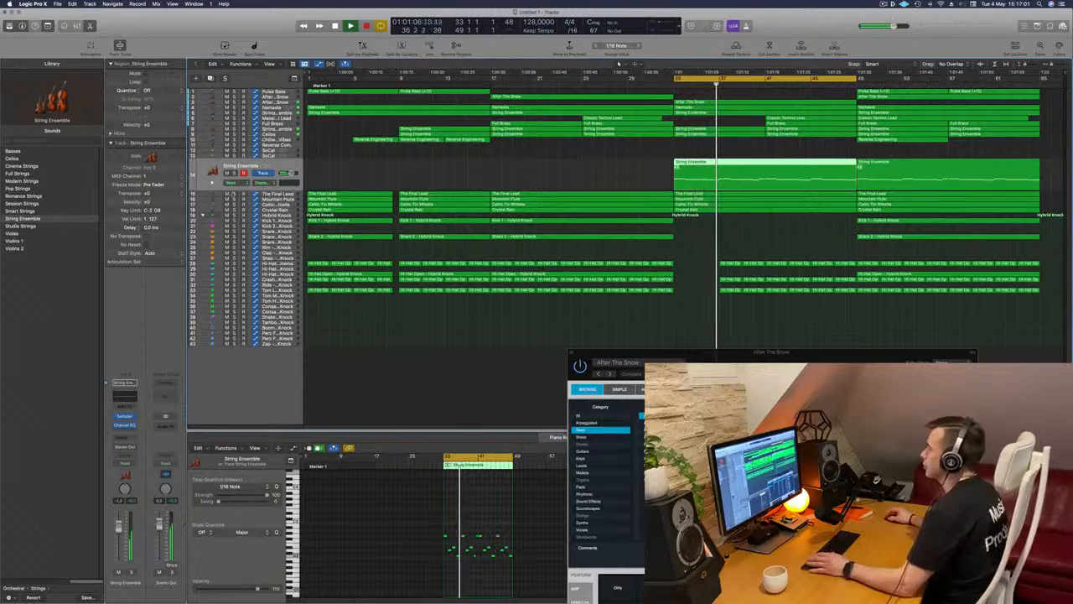
# Delete the remaining Hybrid Knock hi-hat and percussion regions between bars 37 and 49
pyautogui.press('Down')
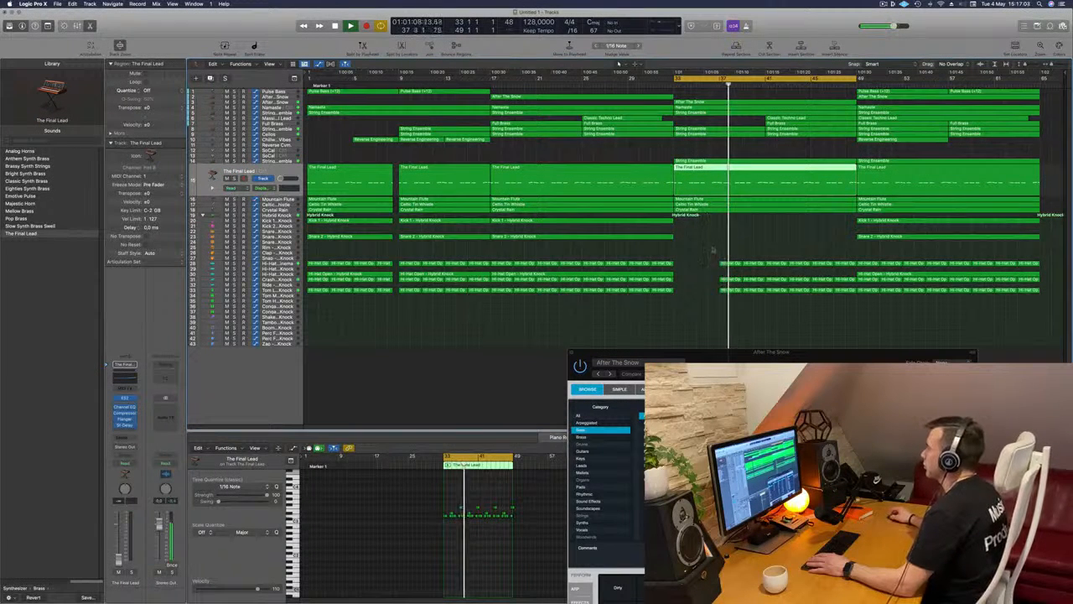
pyautogui.moveTo(712, 250); pyautogui.dragTo(752, 312)
pyautogui.press('Delete')
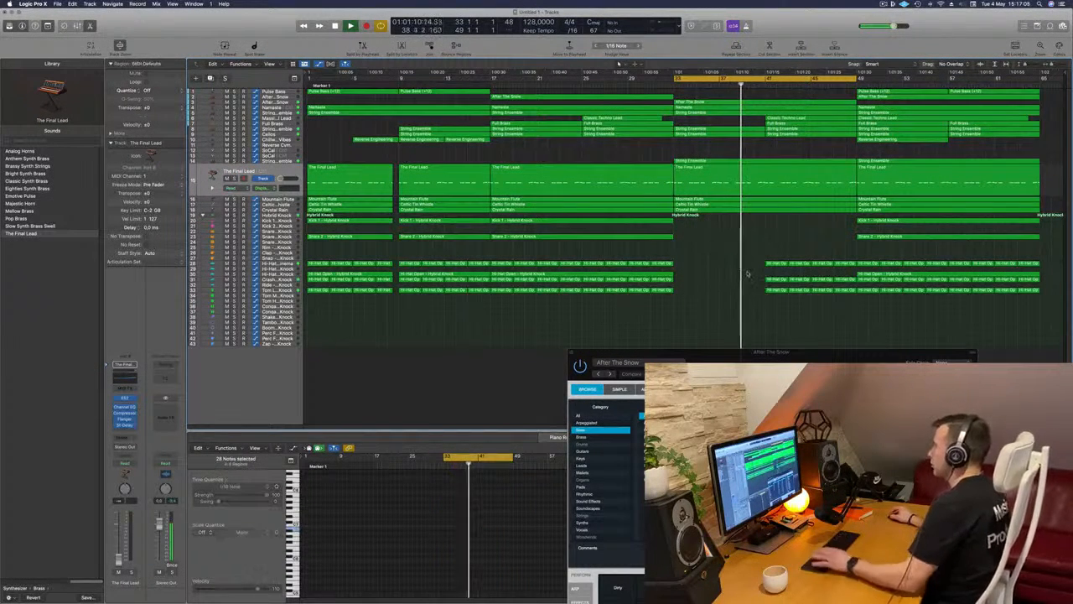
pyautogui.moveTo(767, 243); pyautogui.dragTo(845, 300)
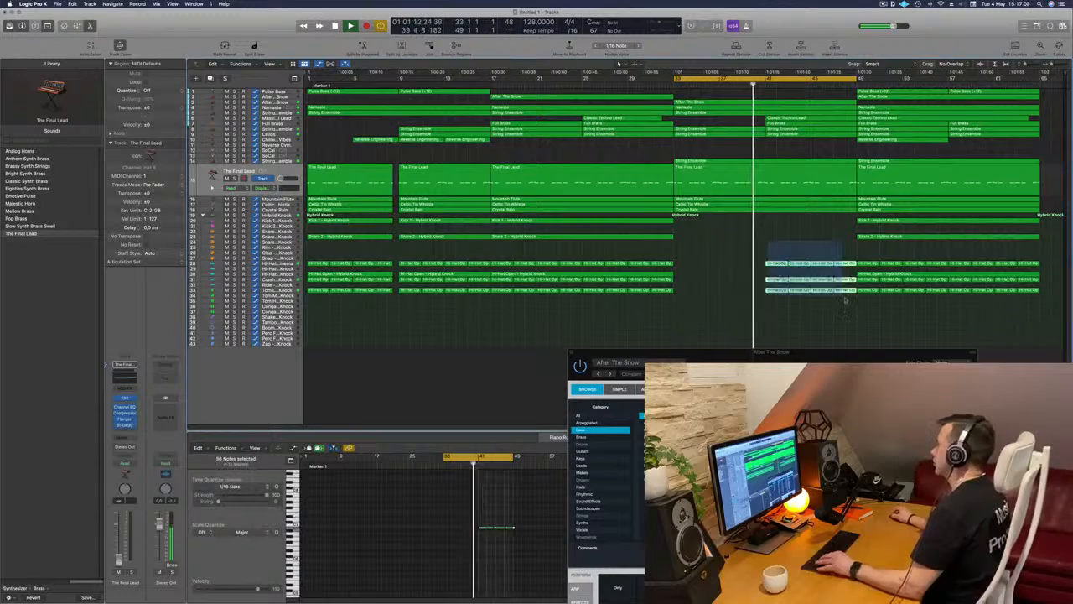
pyautogui.press('Delete')
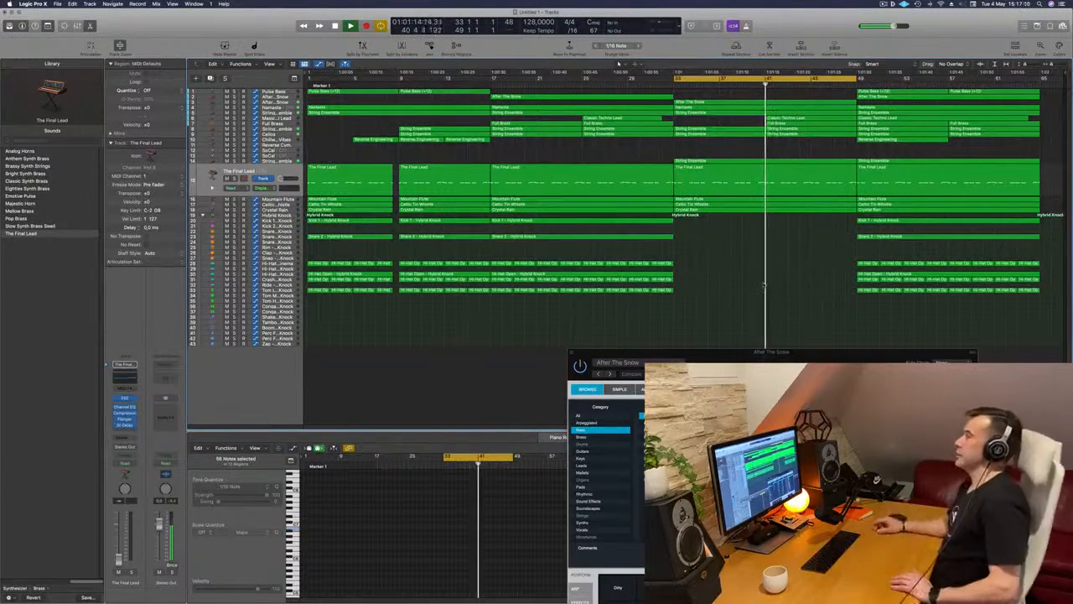